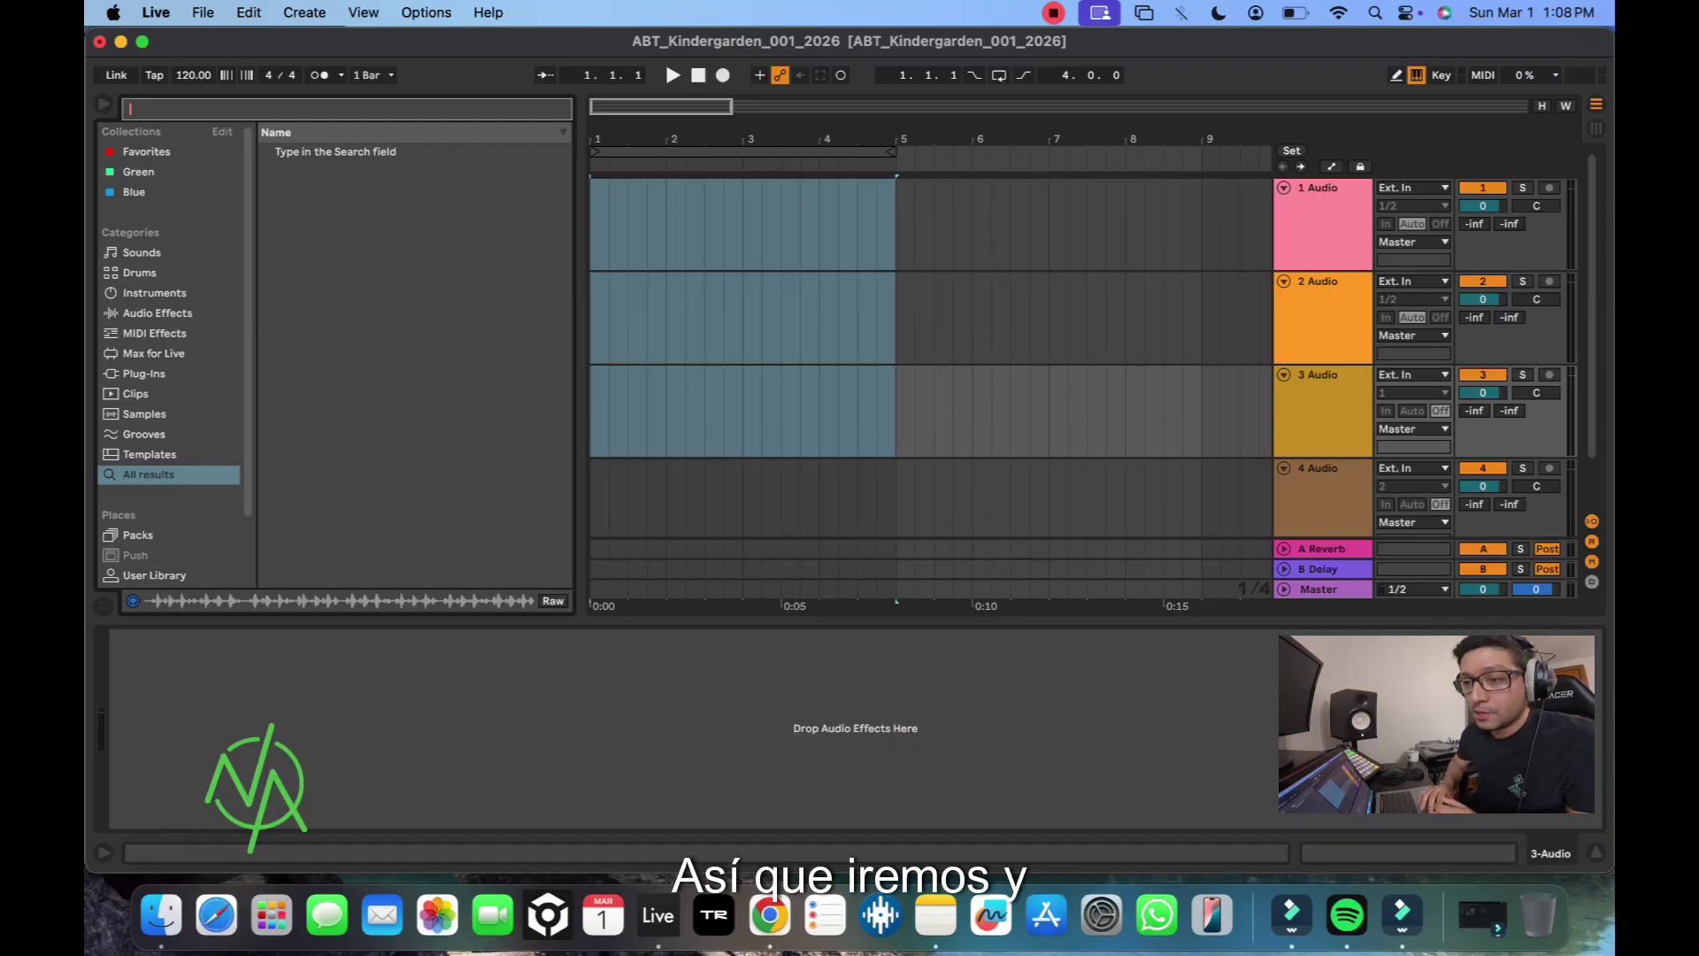
Step: Set the project tempo to 125 BPM and switch the window to full screen
click(193, 74)
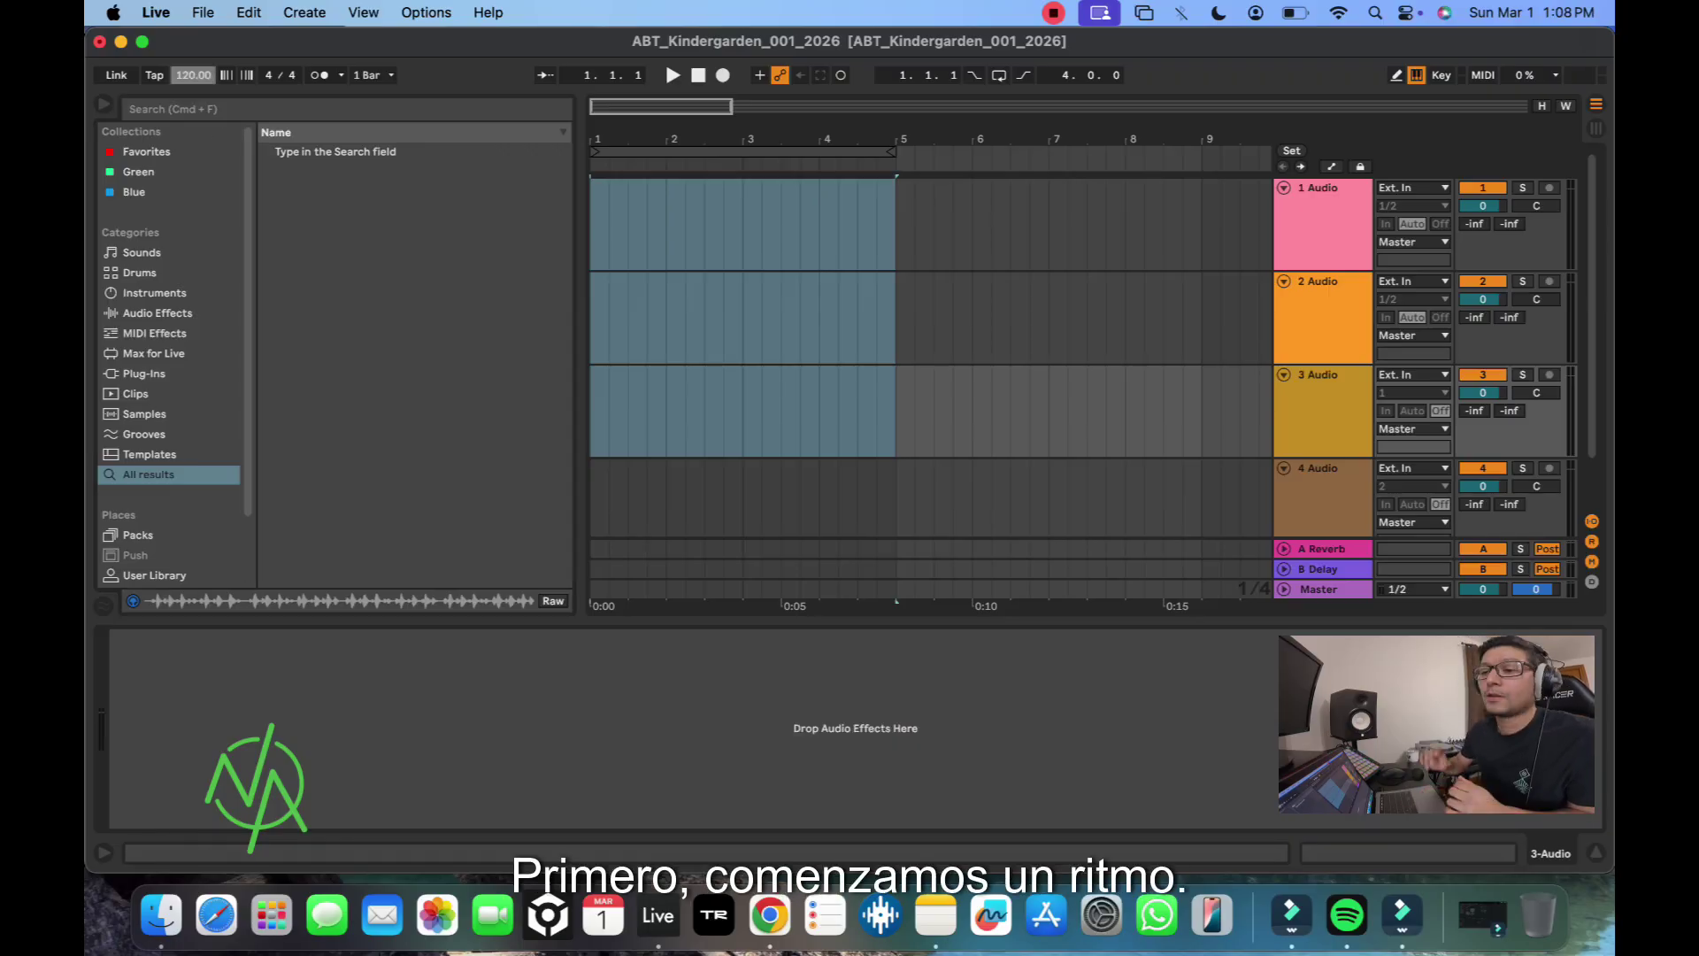
text(125)
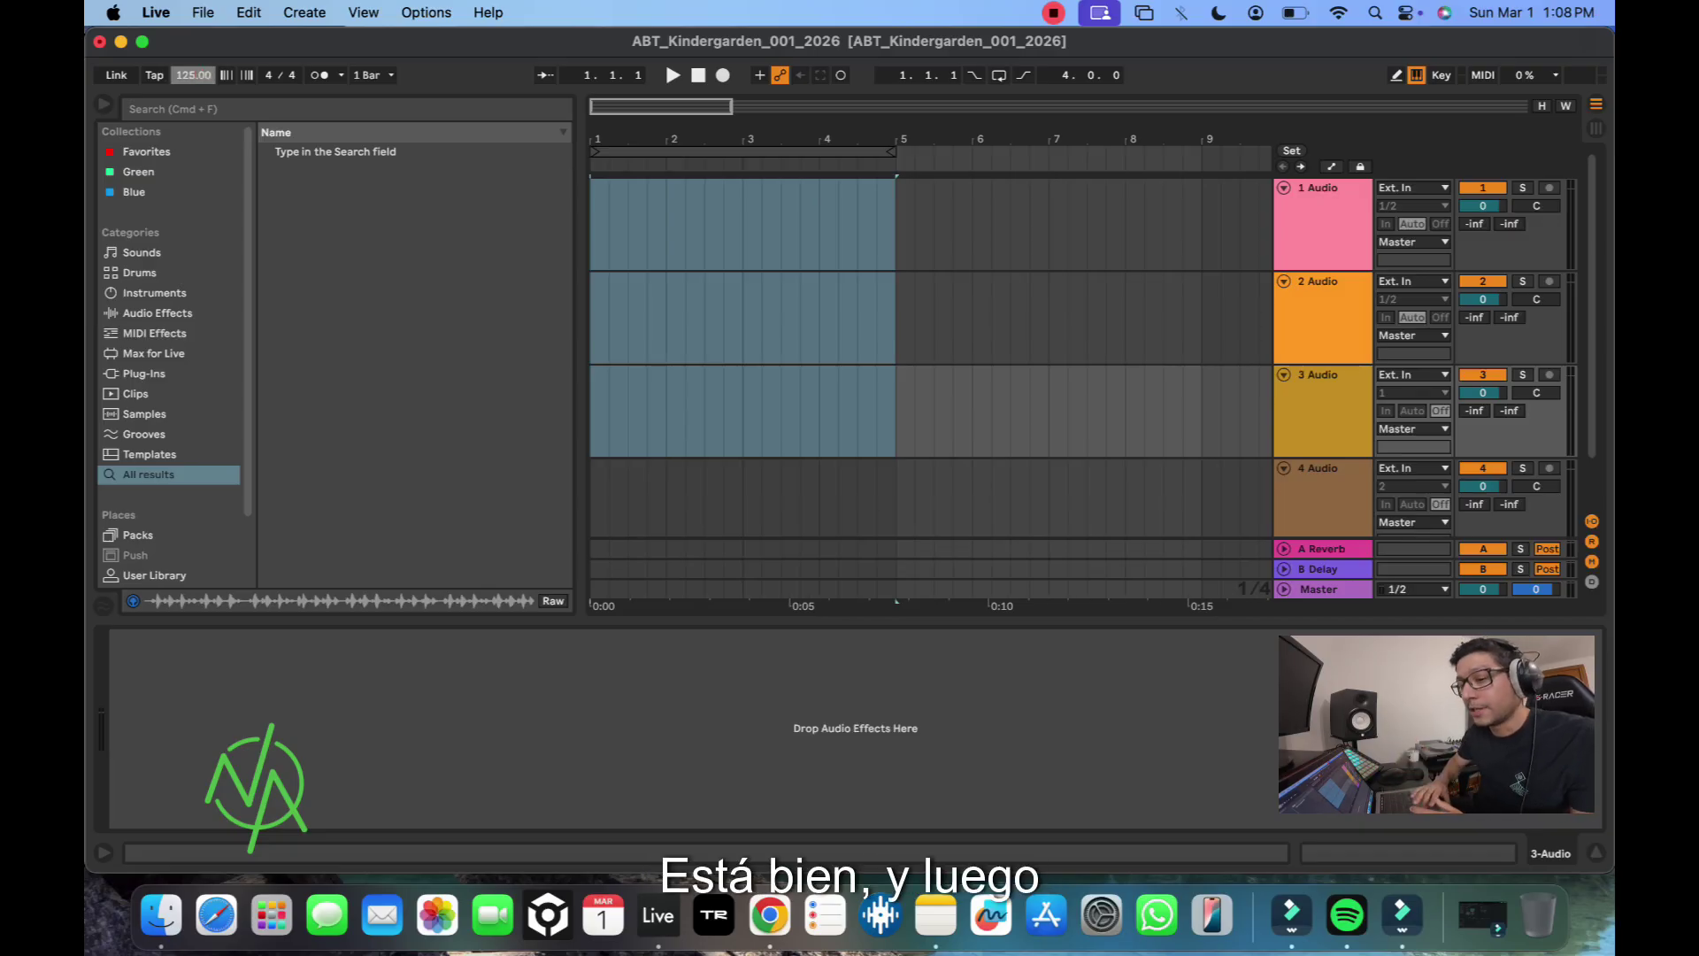
key(Return)
scroll(168, 354, down, 3)
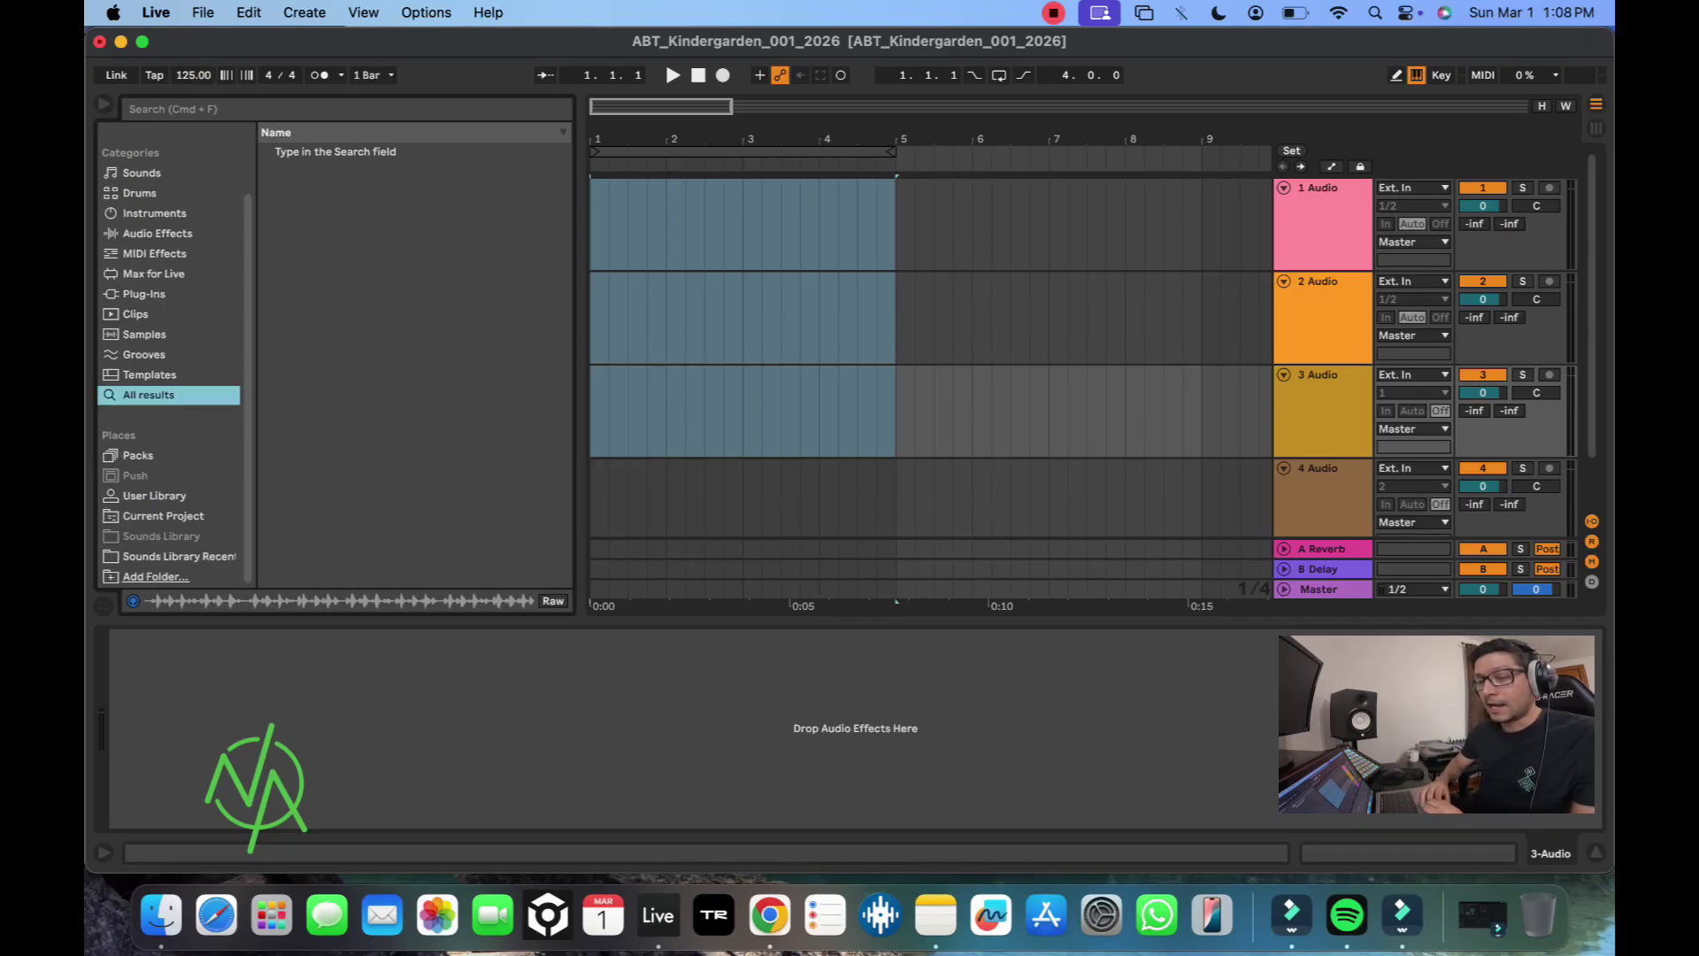
key(ctrl+super+f)
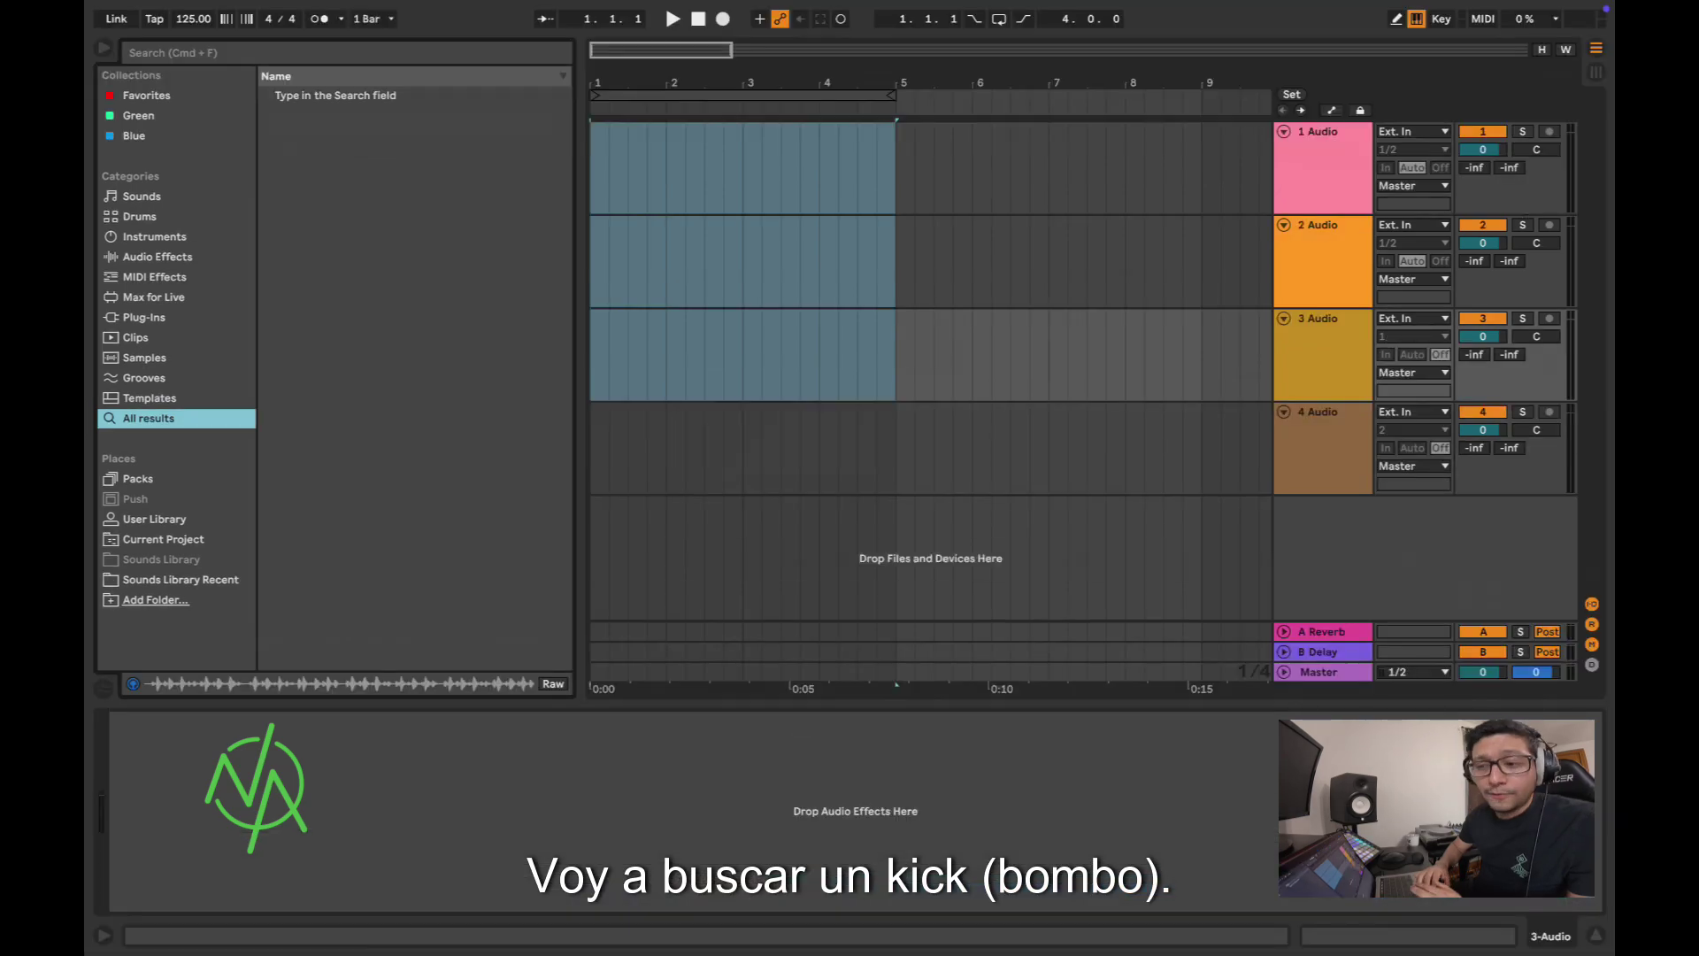
Step: Search the whole sample library for "kick" and preview US_RD_KICK_10.wav
key(super+f)
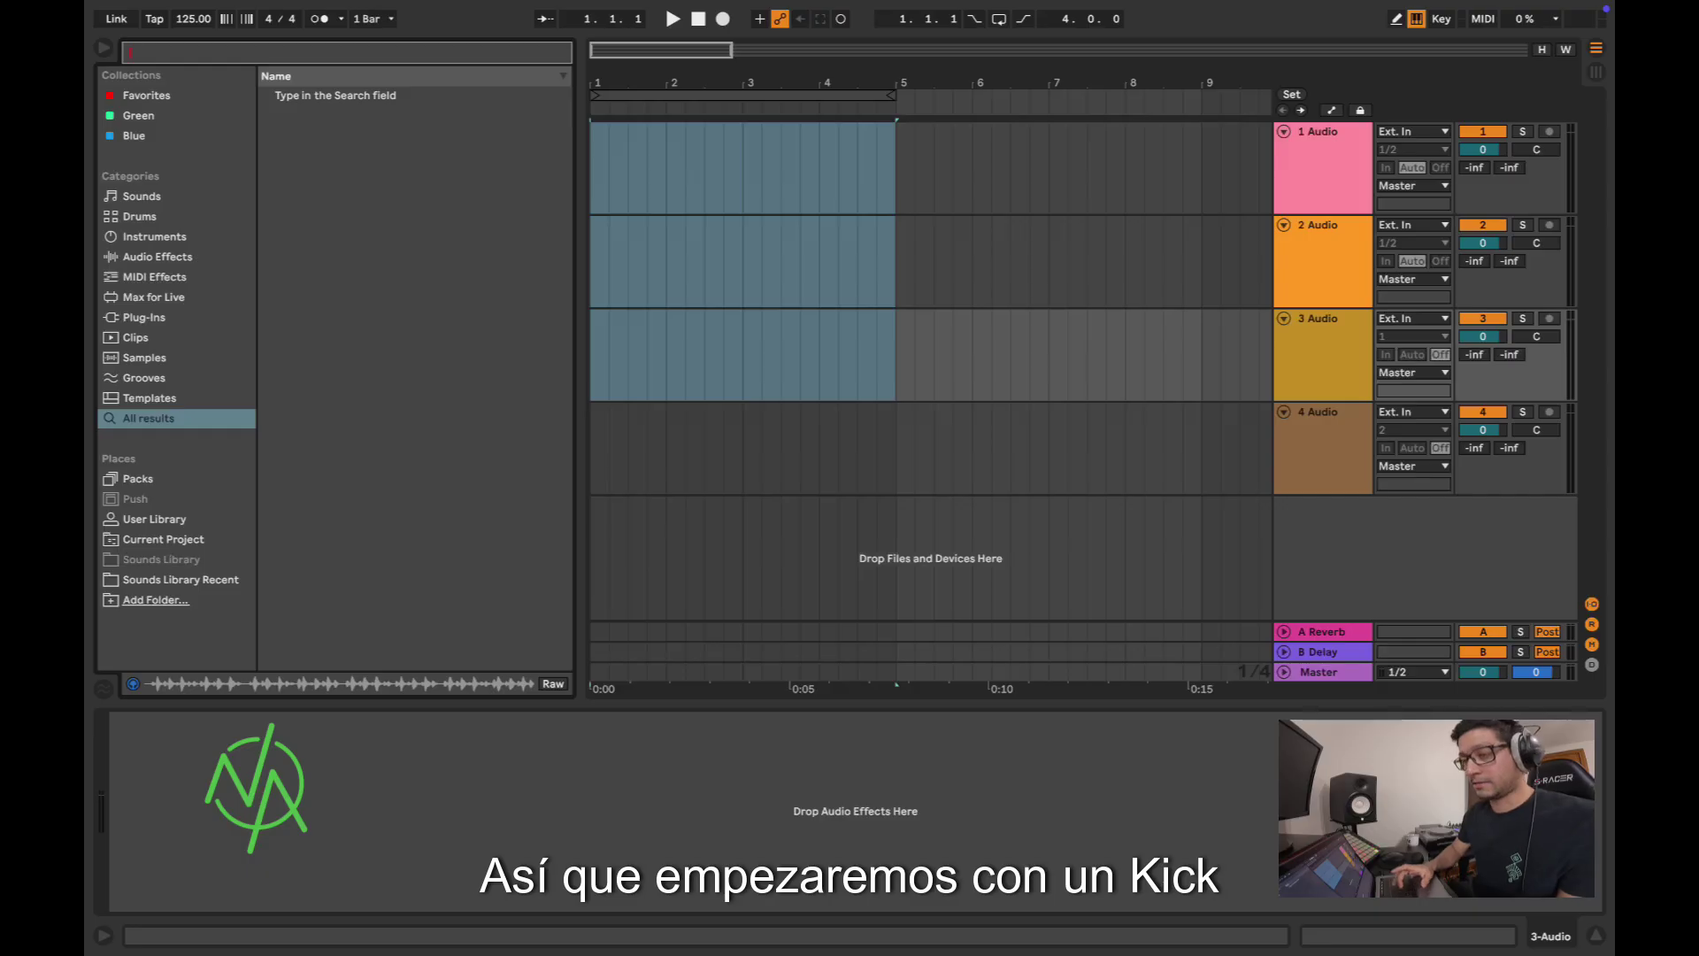
text(kick)
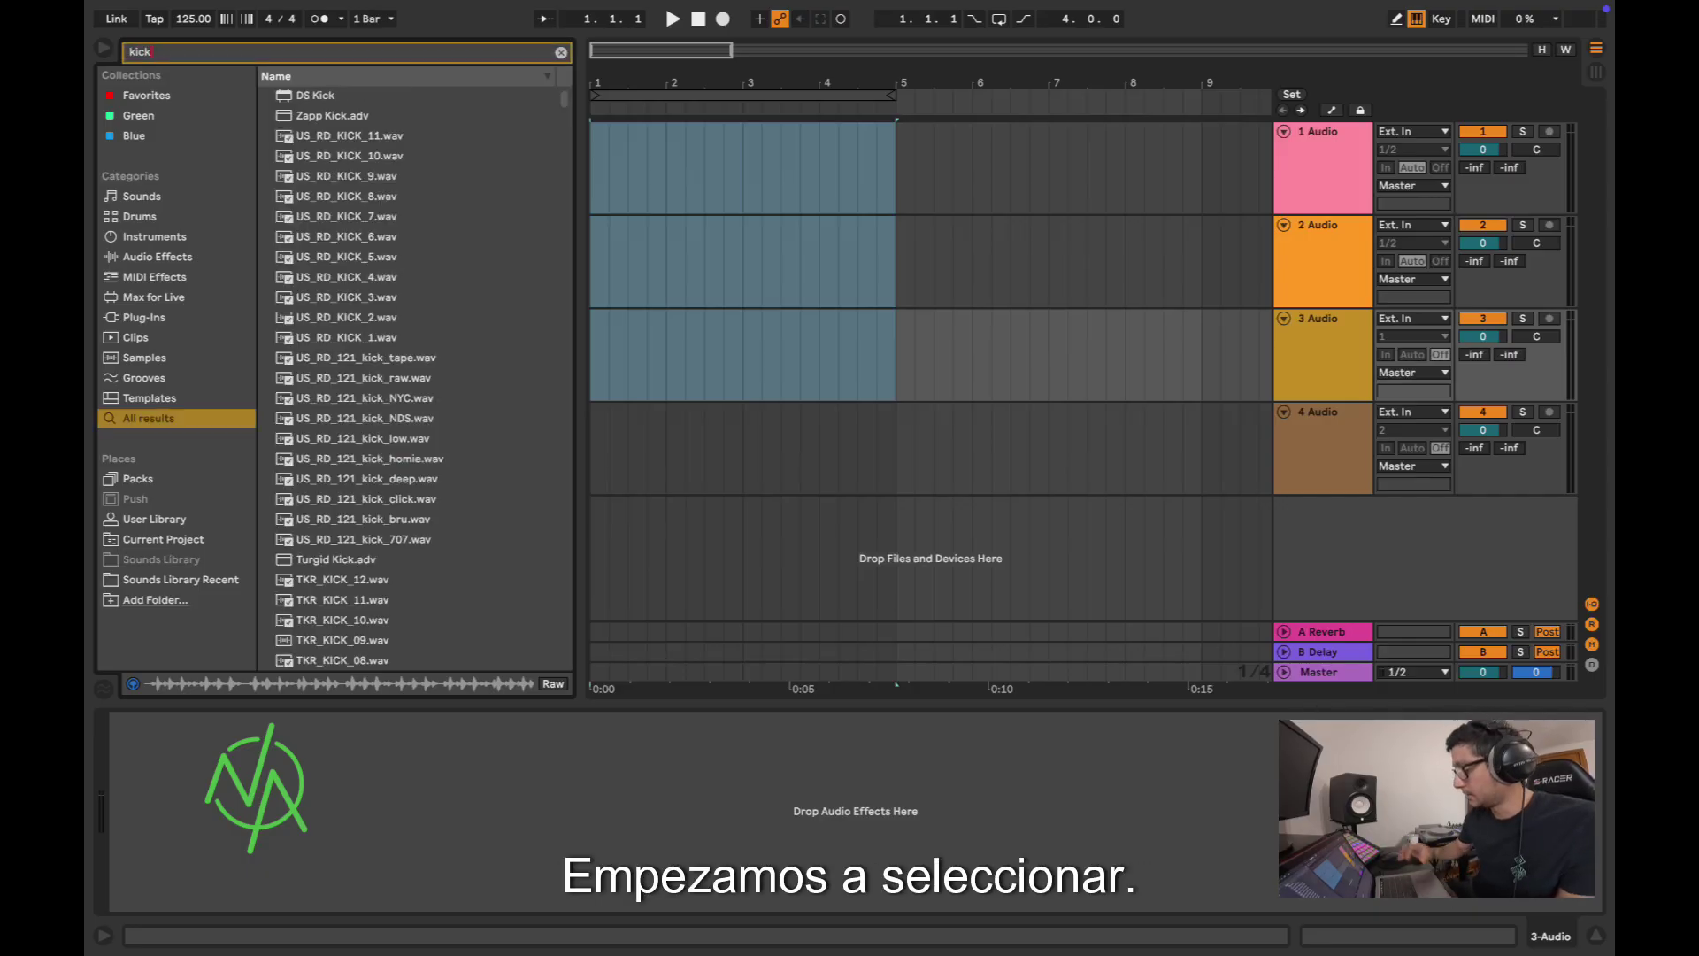
click(349, 156)
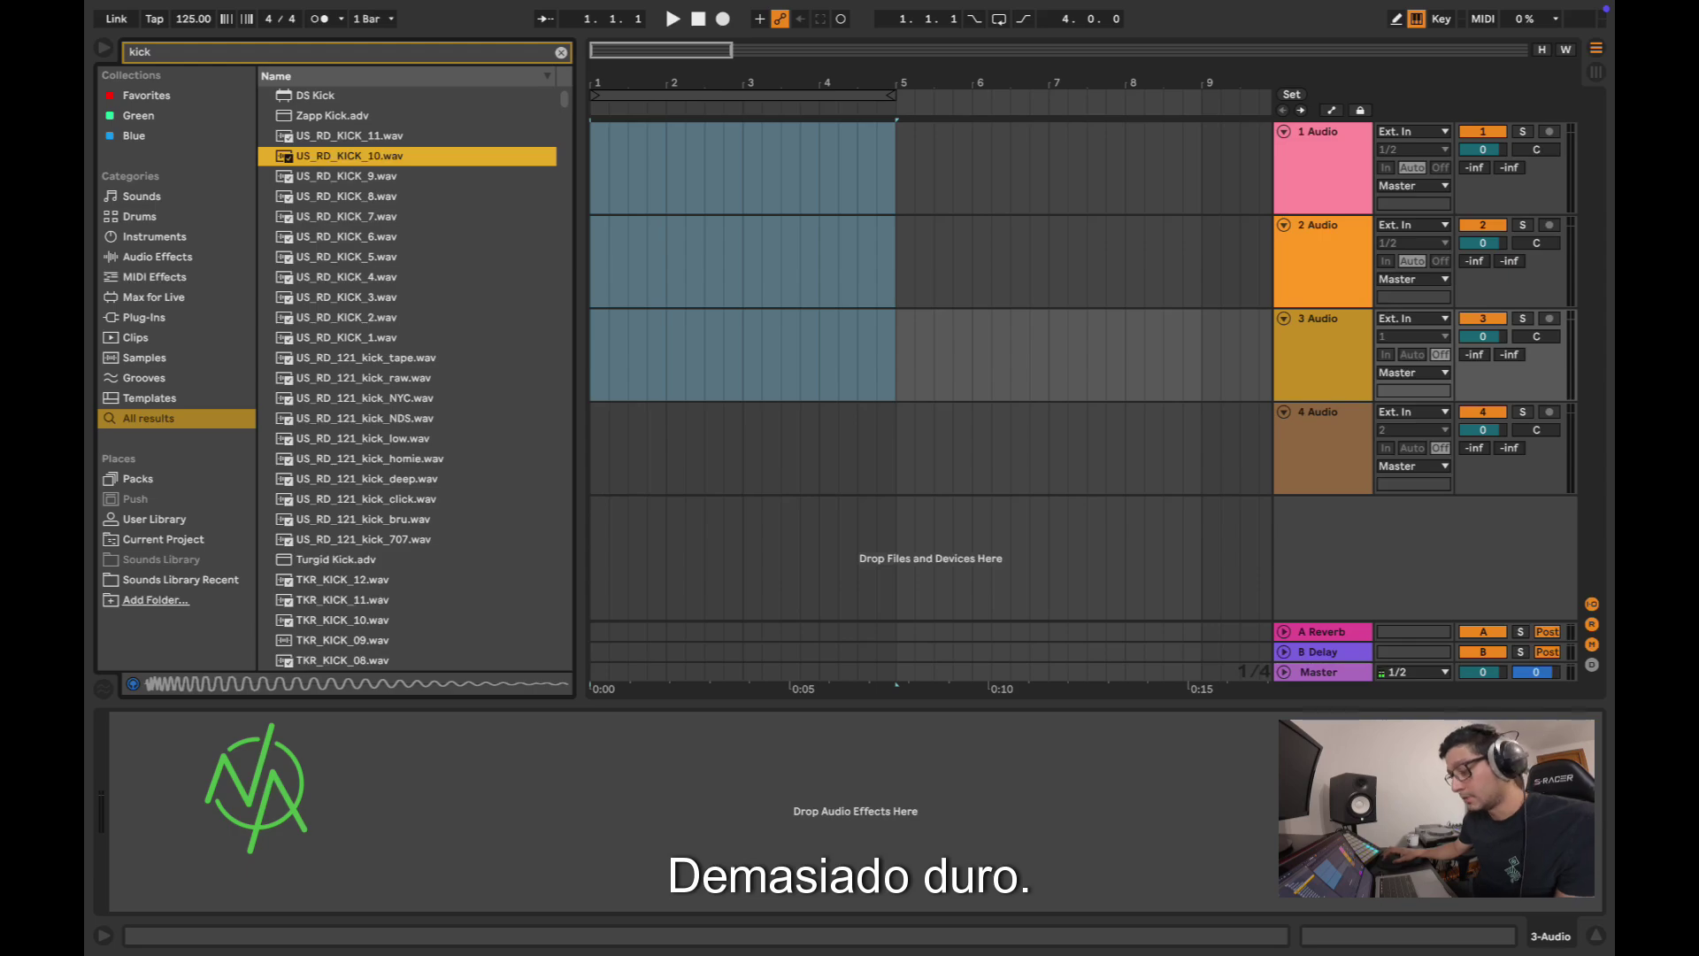
Step: Lower the Master track's preview volume to about -3.9 dB while auditioning the kick samples down to US_RD_121_kick_NYC.wav
mouse_move(1534, 671)
mouse_down()
mouse_move(1534, 694)
mouse_move(1537, 674)
mouse_up()
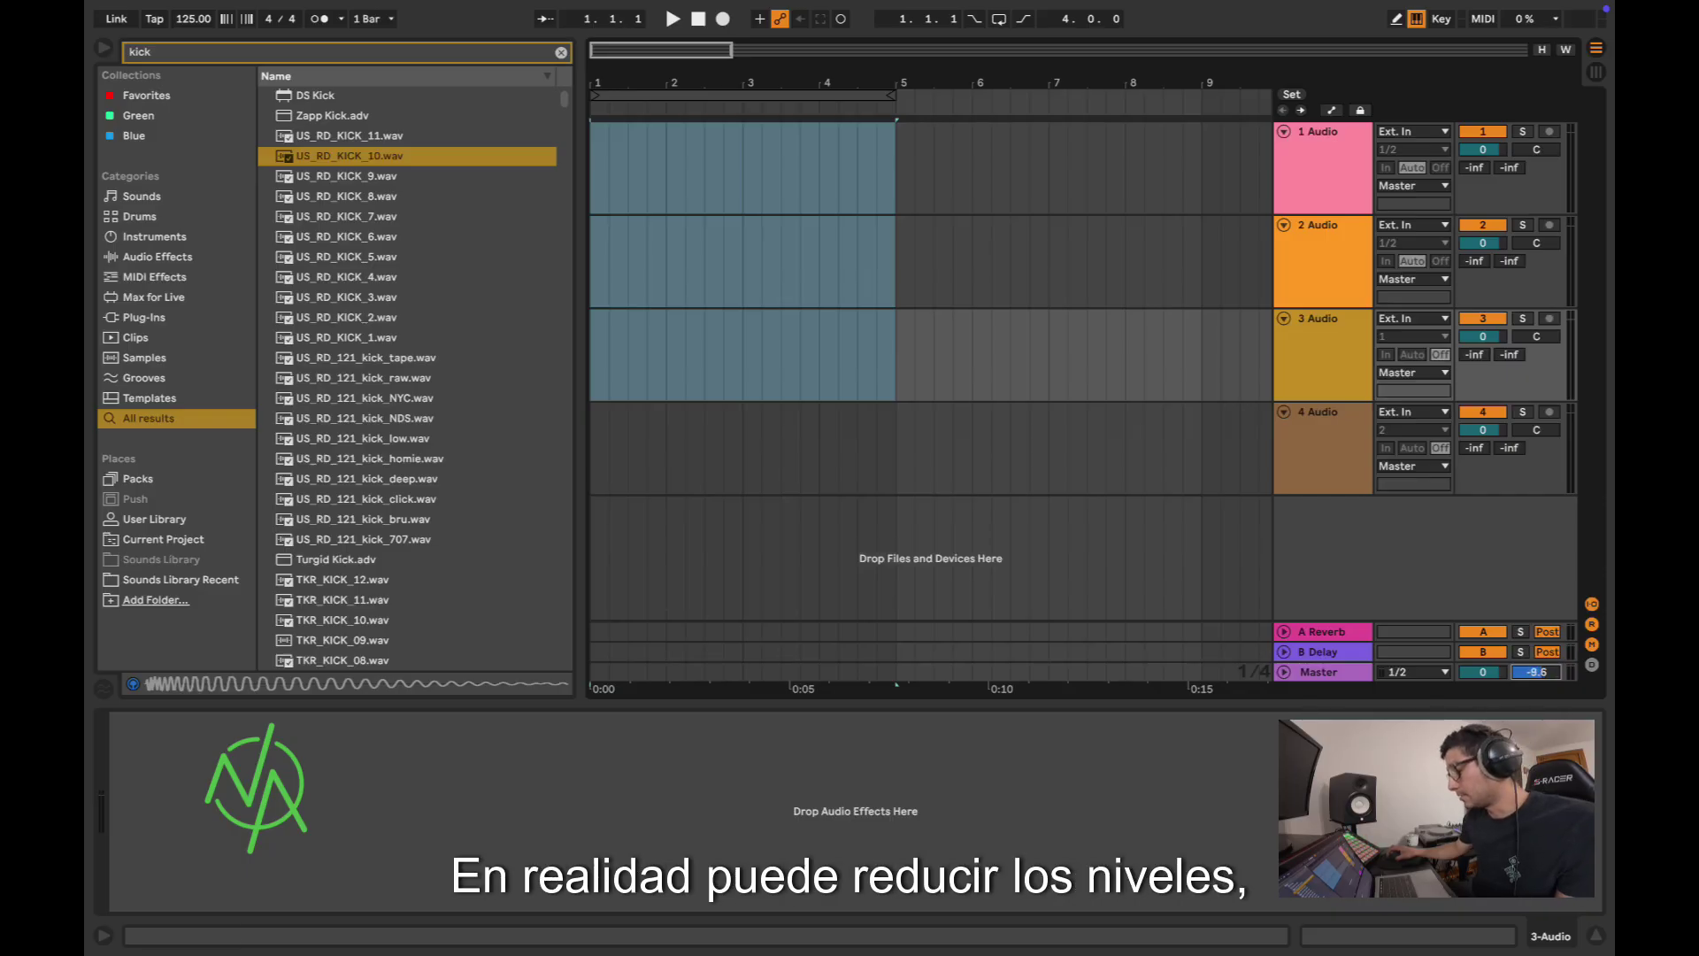
drag(1536, 672, 1536, 678)
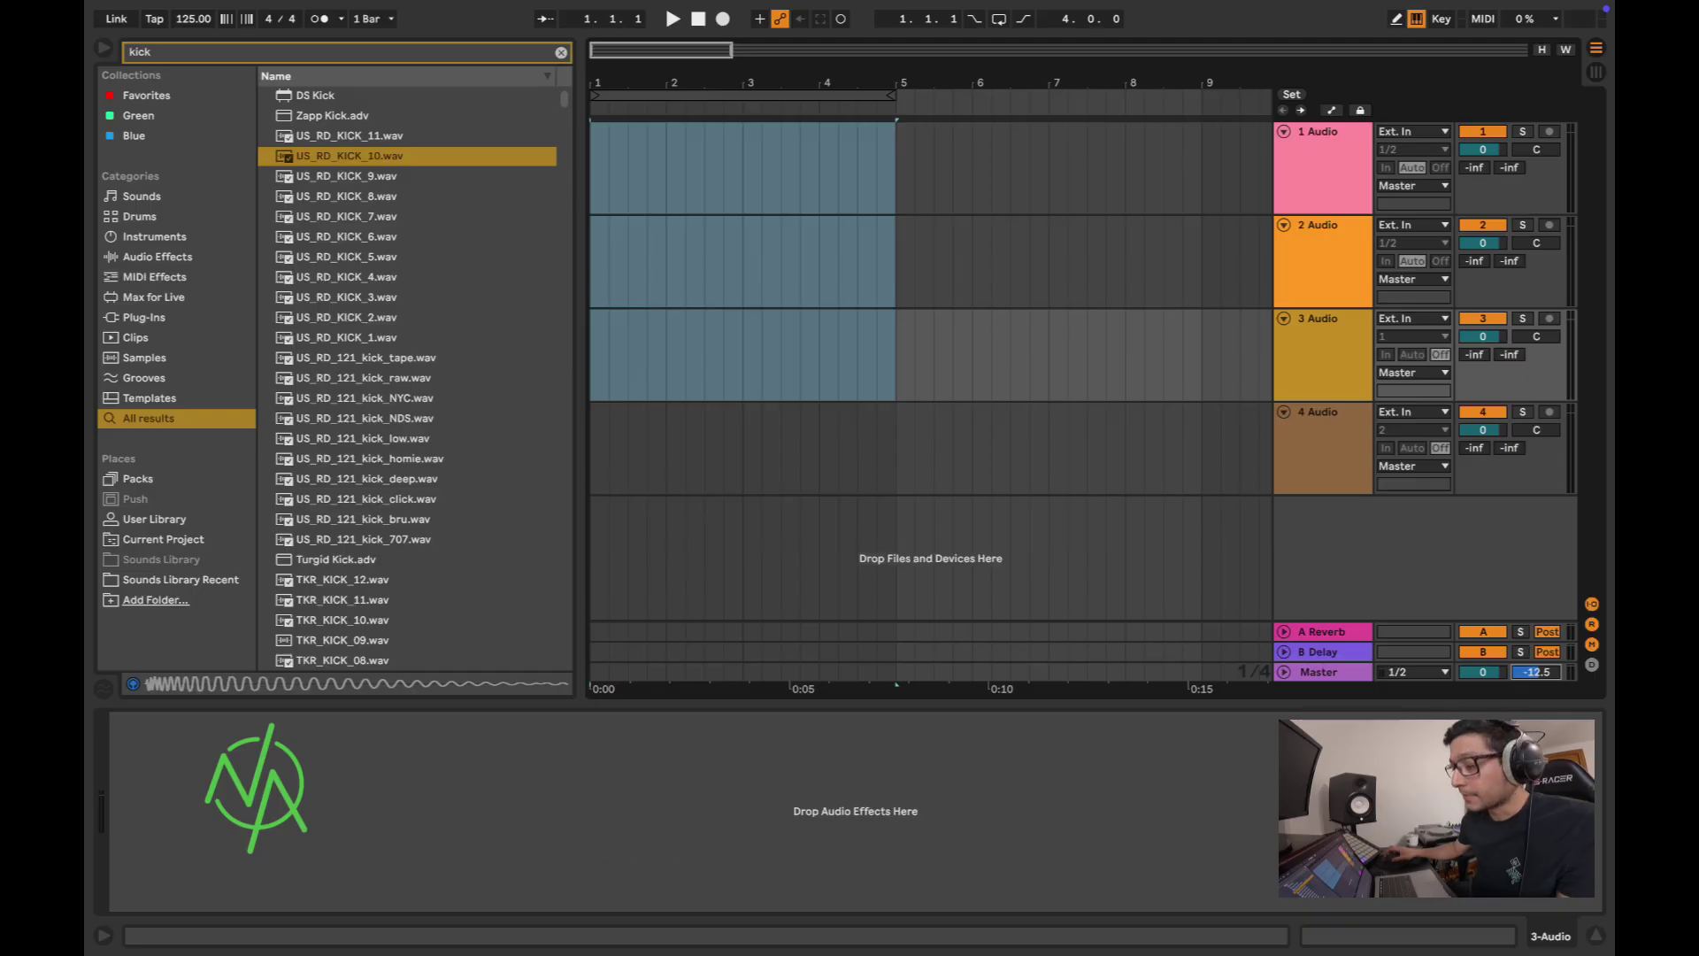
key(Down)
key(Down)
key(Down)
key(Down)
key(Down)
key(Down)
key(Down)
key(Down)
key(Down)
key(Down)
key(Down)
key(Down)
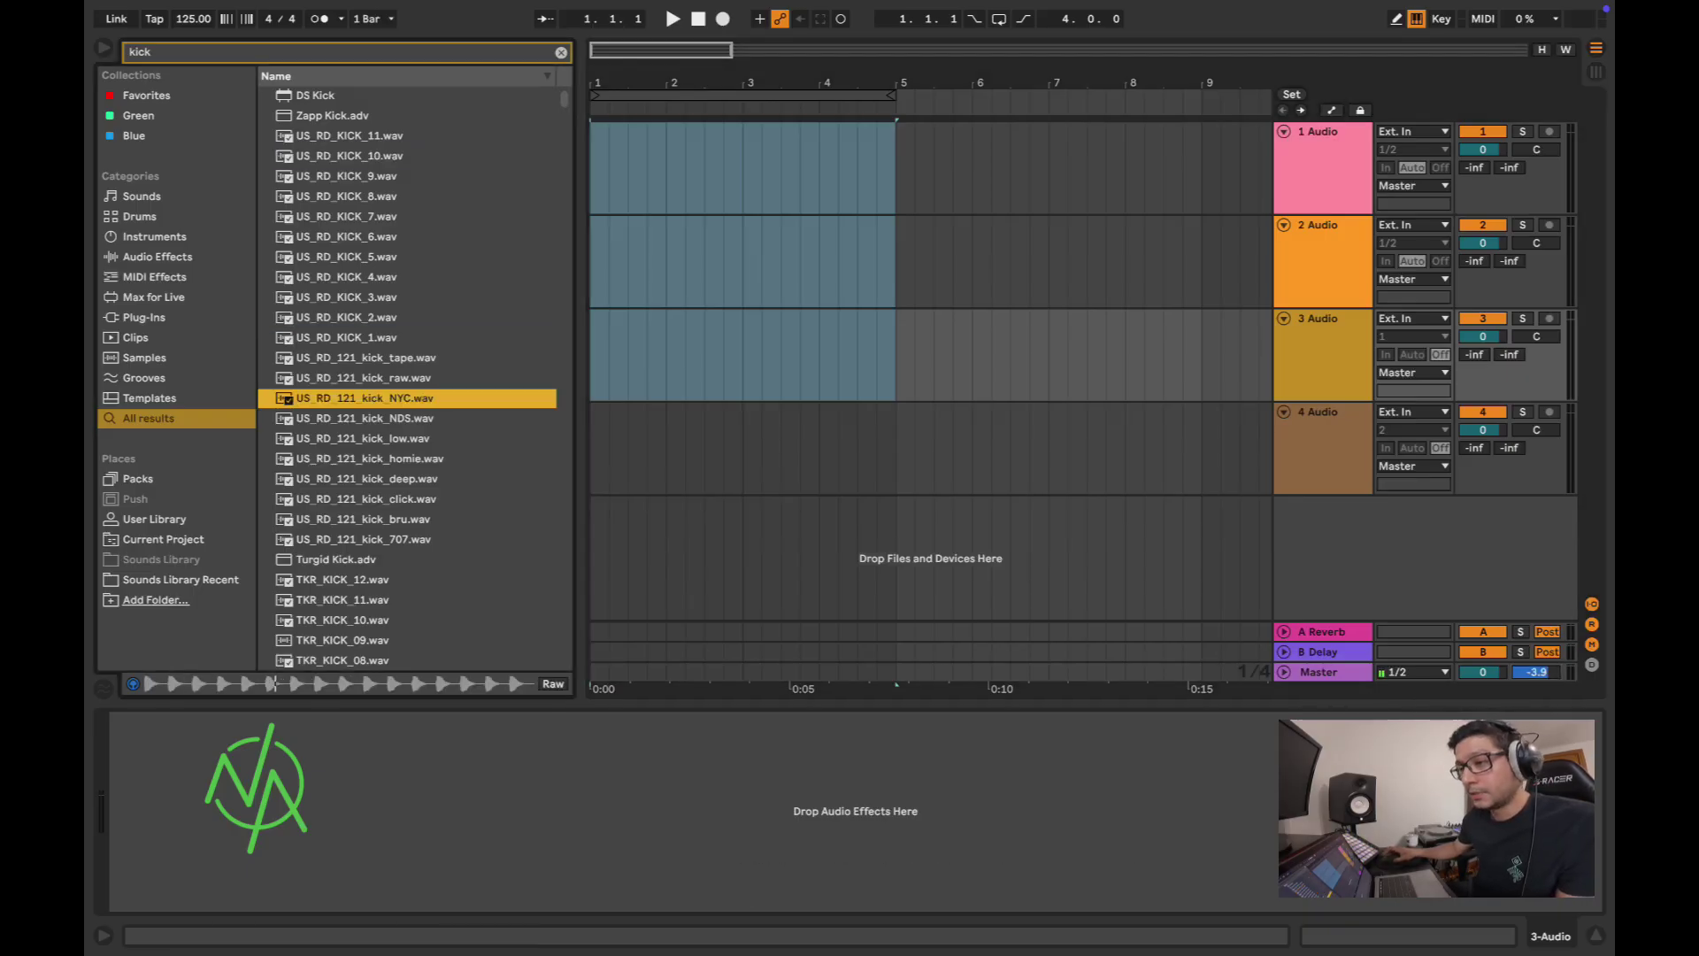
Step: Audition the TH_125_Swing_Kick.wav loop from the kick results
scroll(407, 305, down, 4)
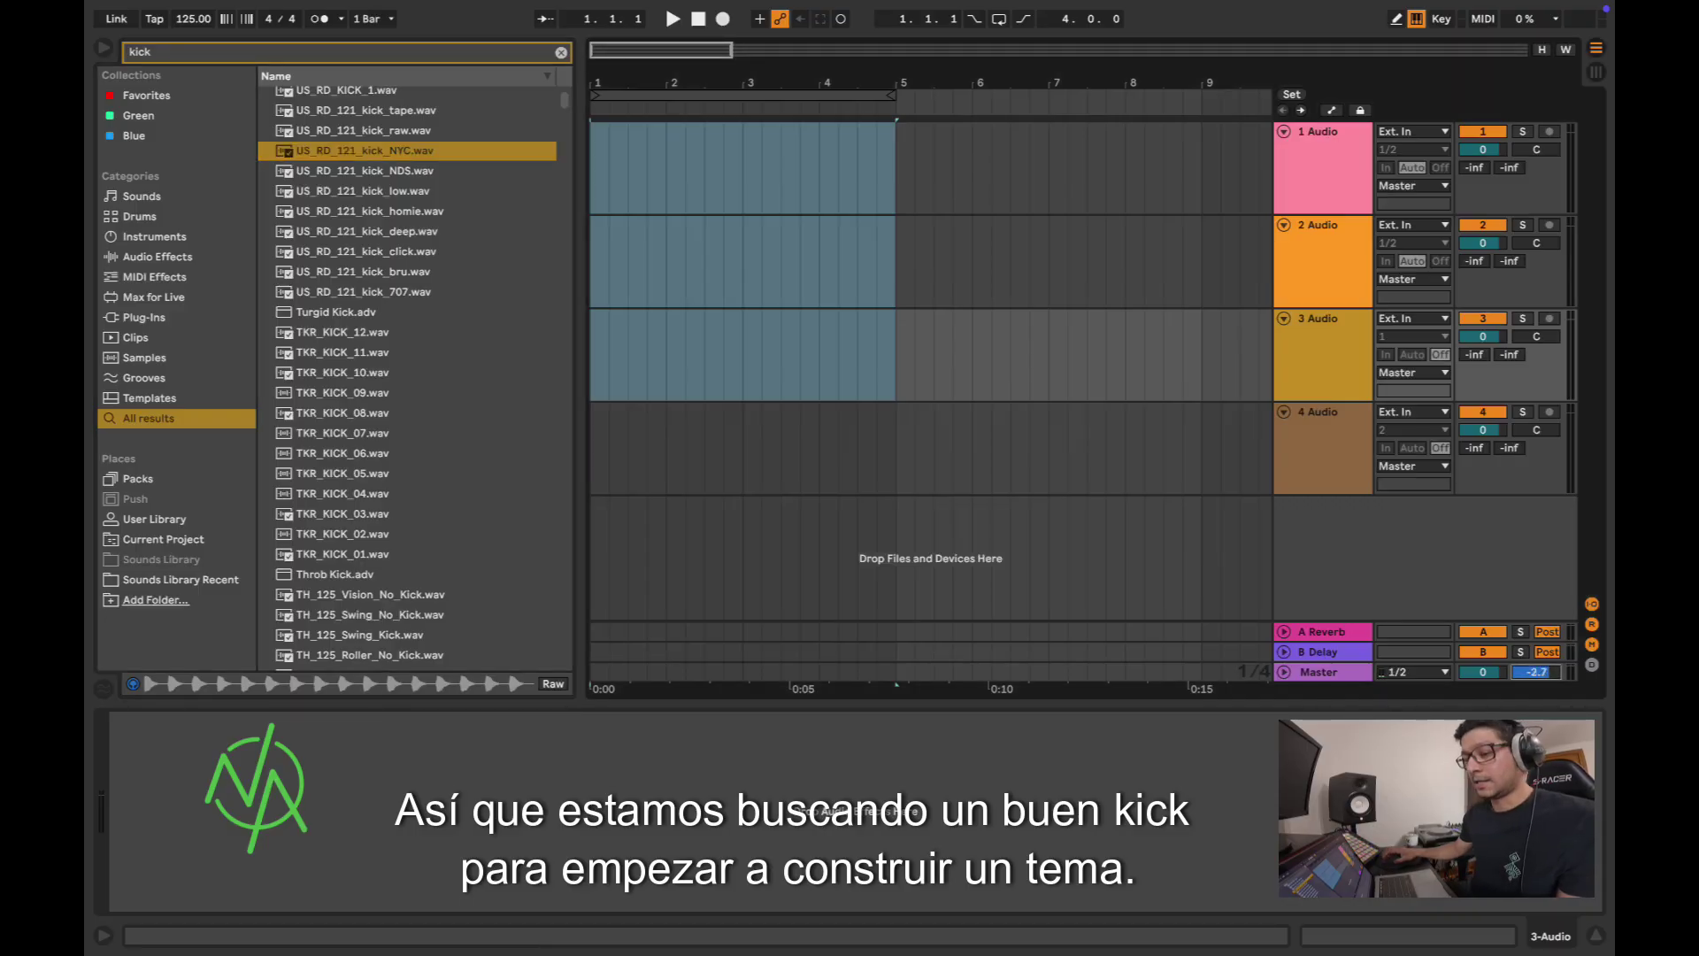
click(360, 635)
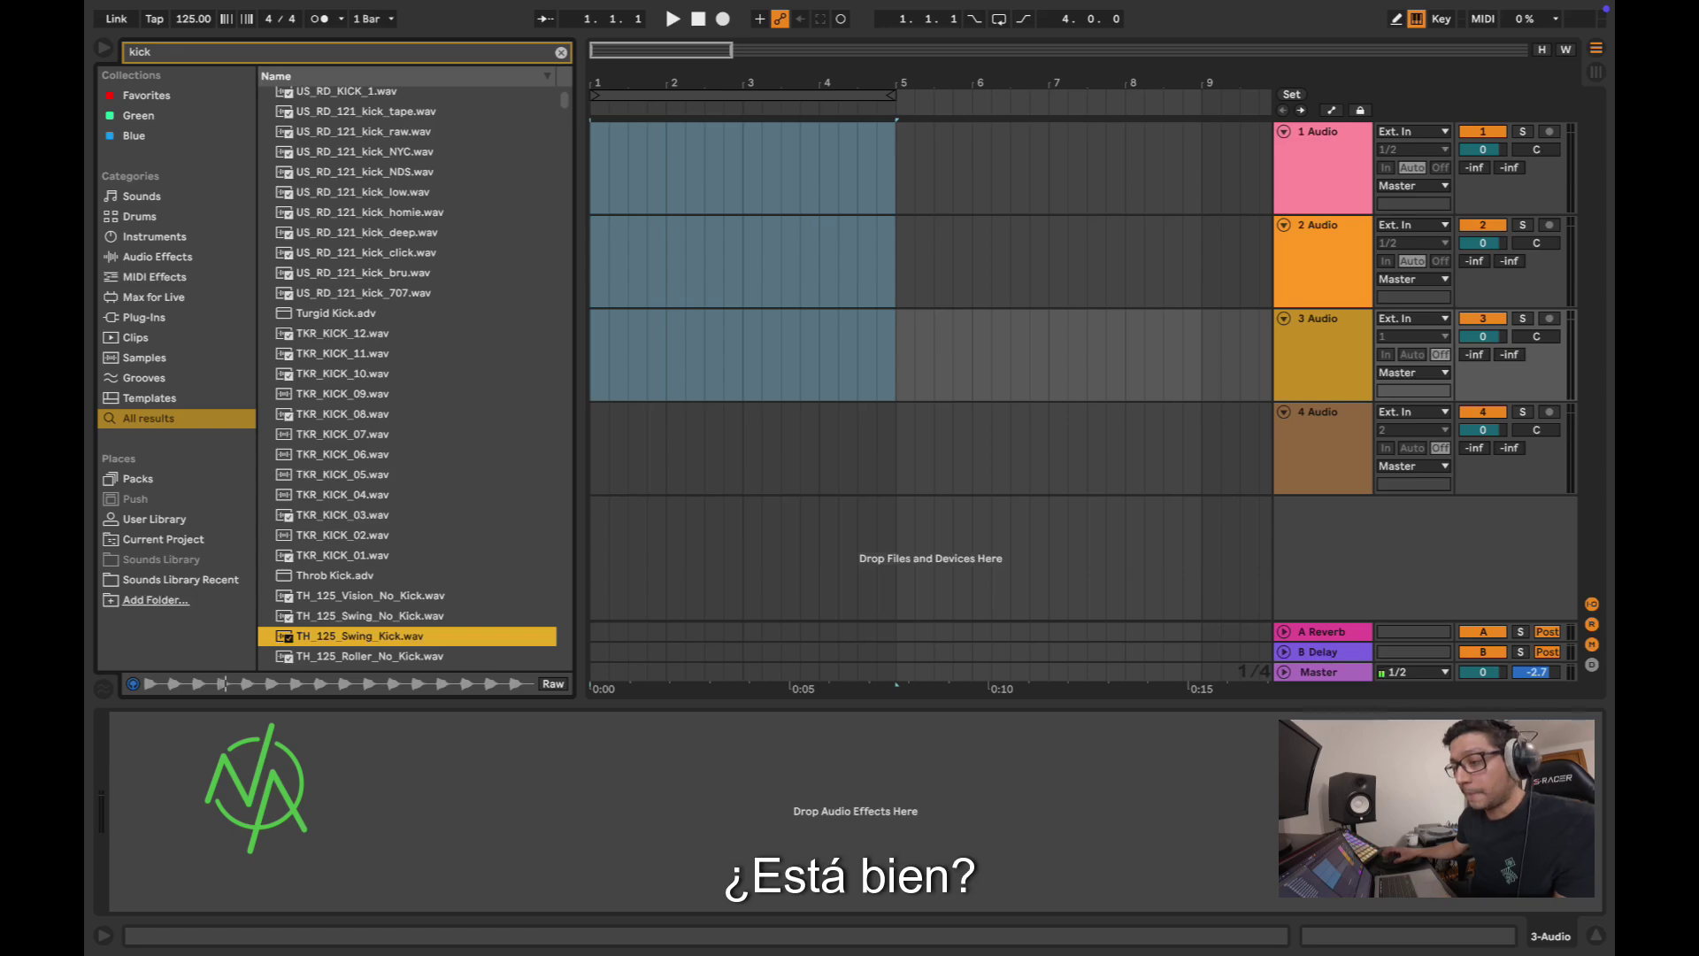
scroll(407, 378, down, 6)
scroll(407, 379, up, 10)
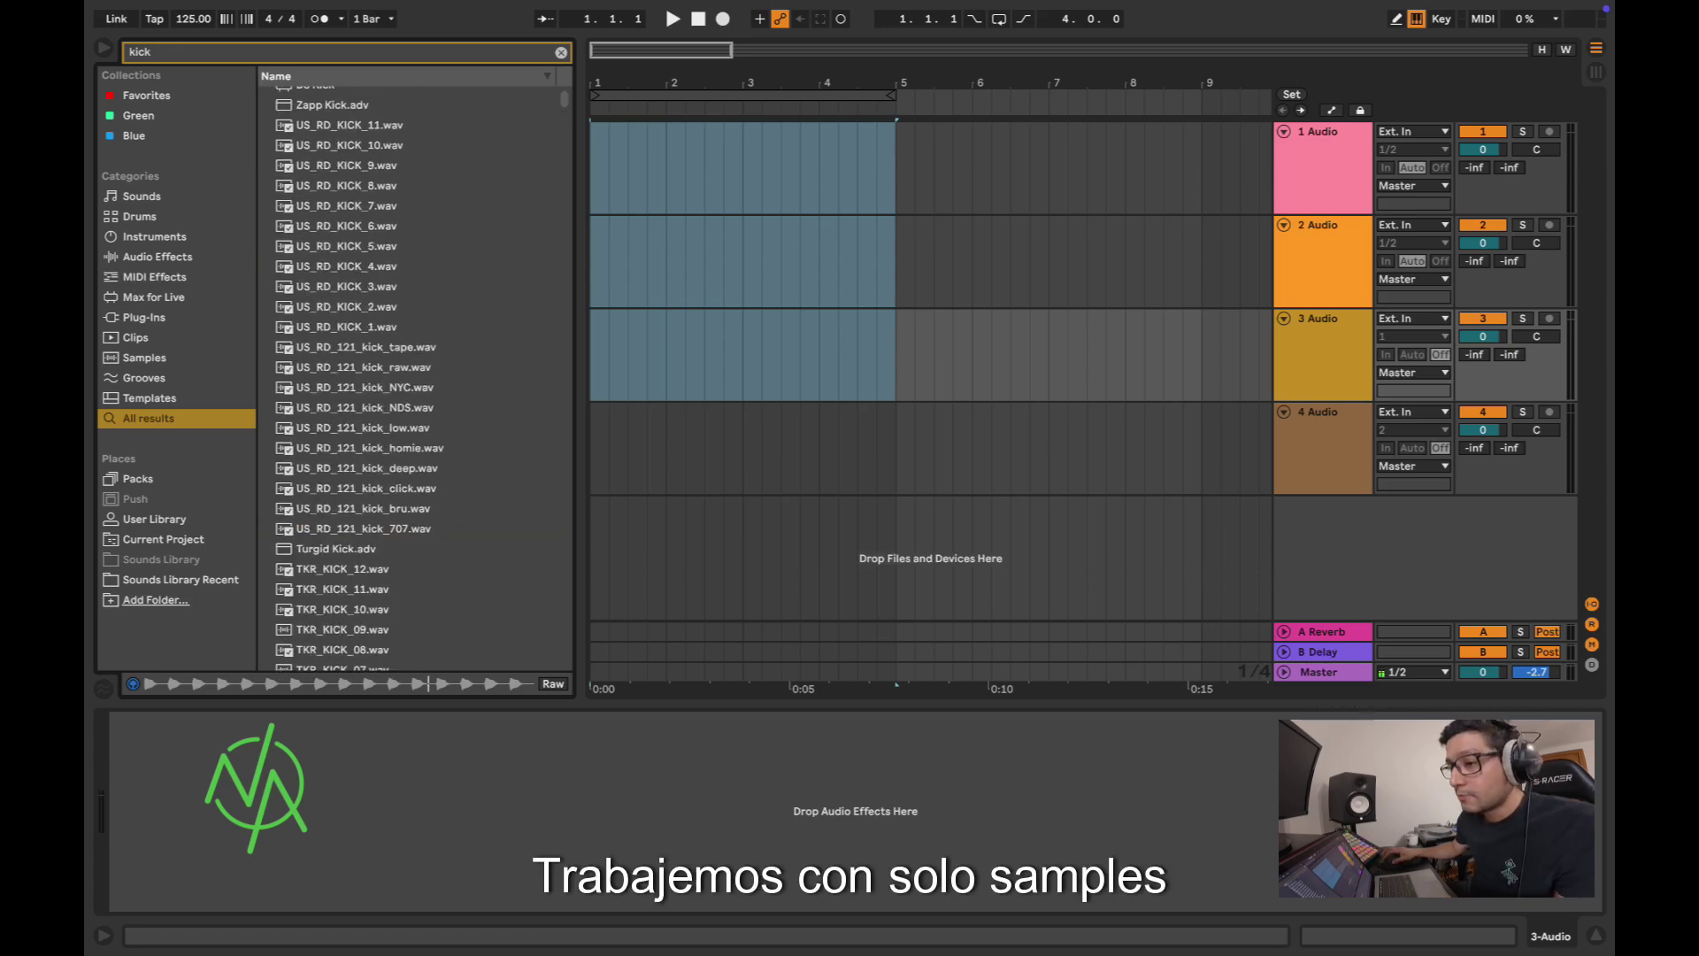
Step: Audition and compare the US_RD_KICK one-shots, from US_RD_KICK_11.wav through the lower-numbered ones, returning to US_RD_KICK_5.wav
click(346, 124)
click(346, 205)
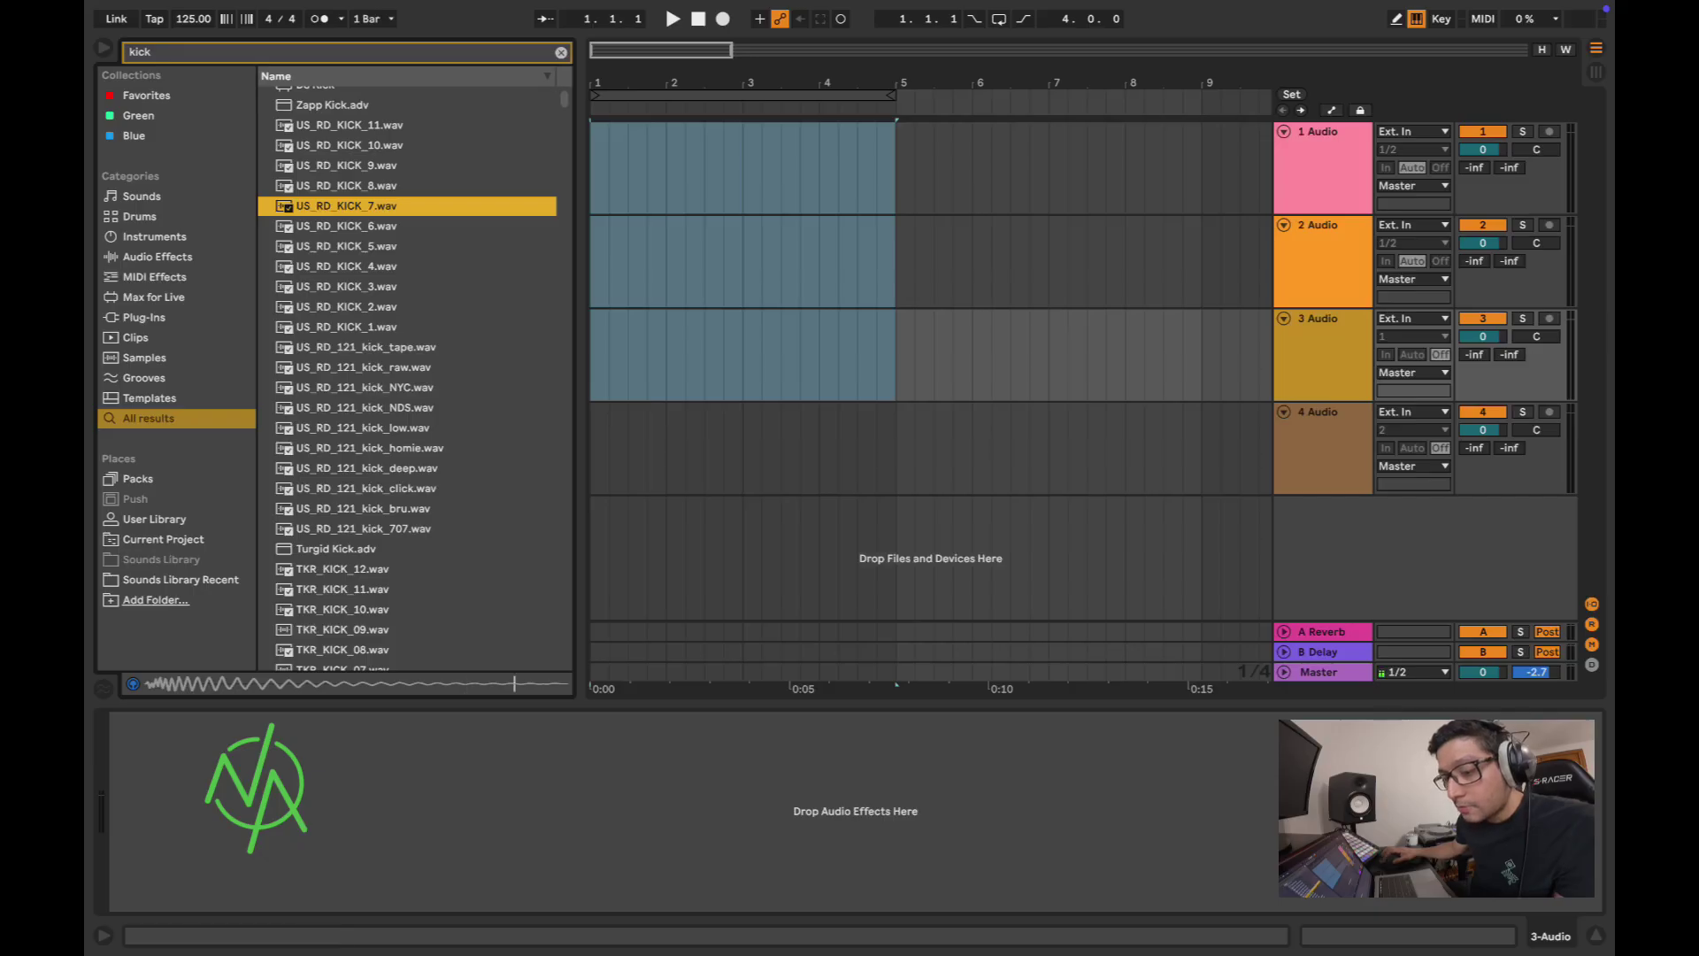
click(346, 246)
key(Down)
key(Down)
key(Down)
key(Up)
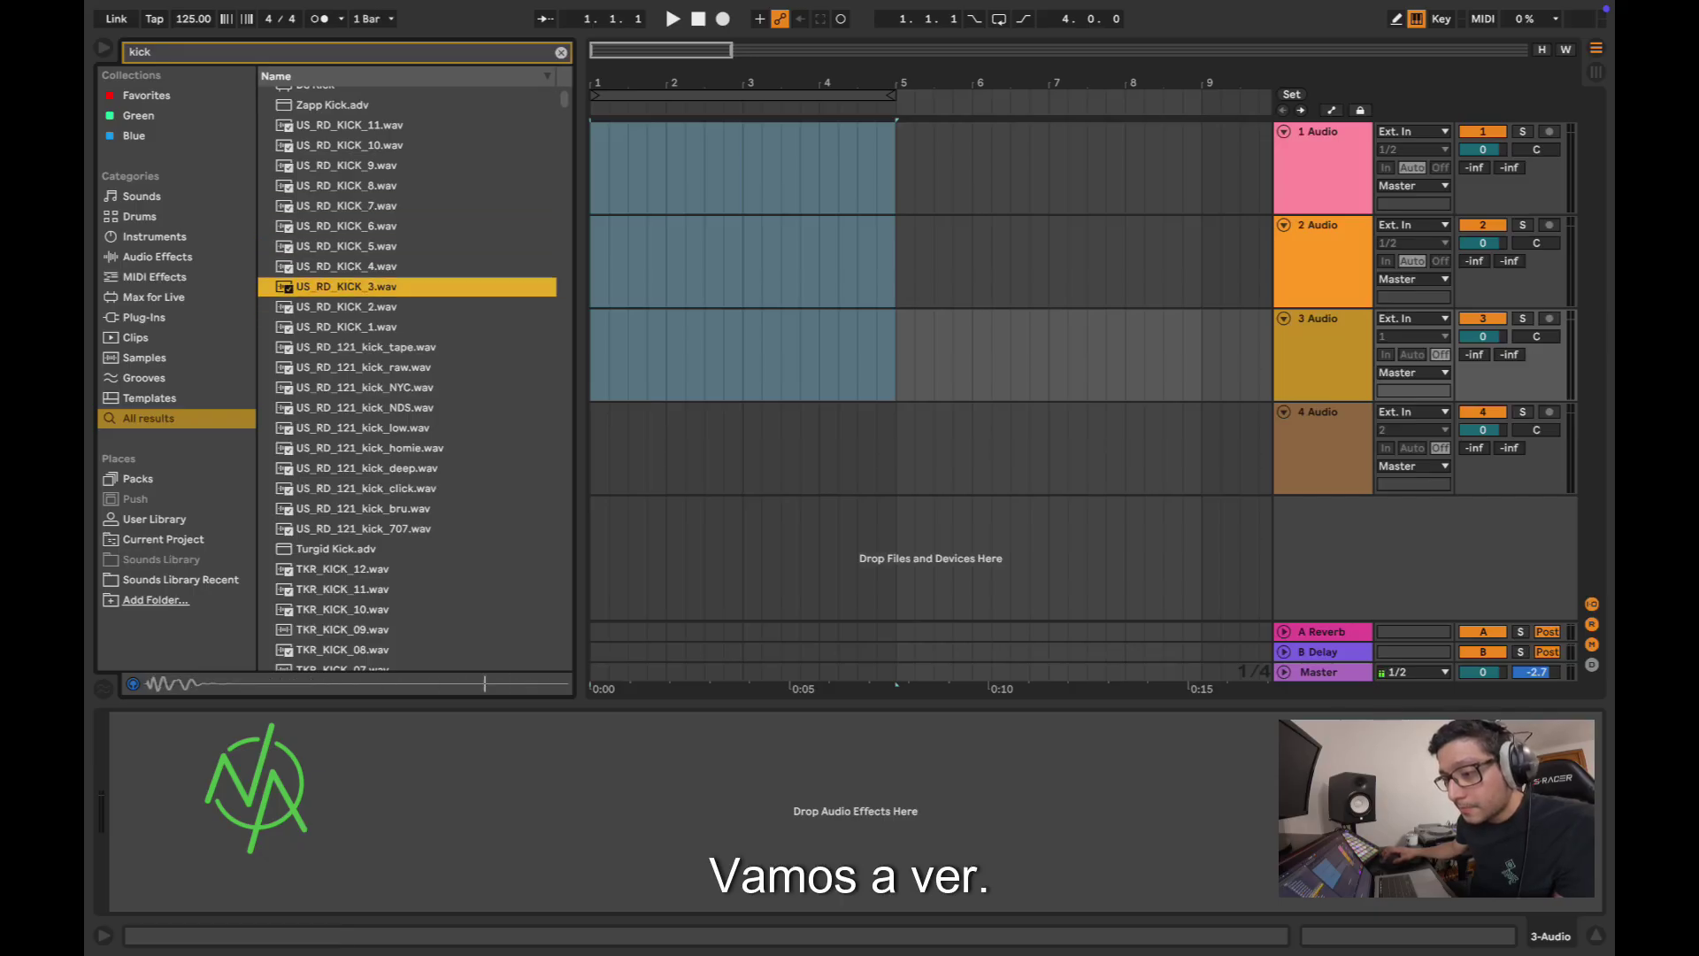
key(Up)
key(Up)
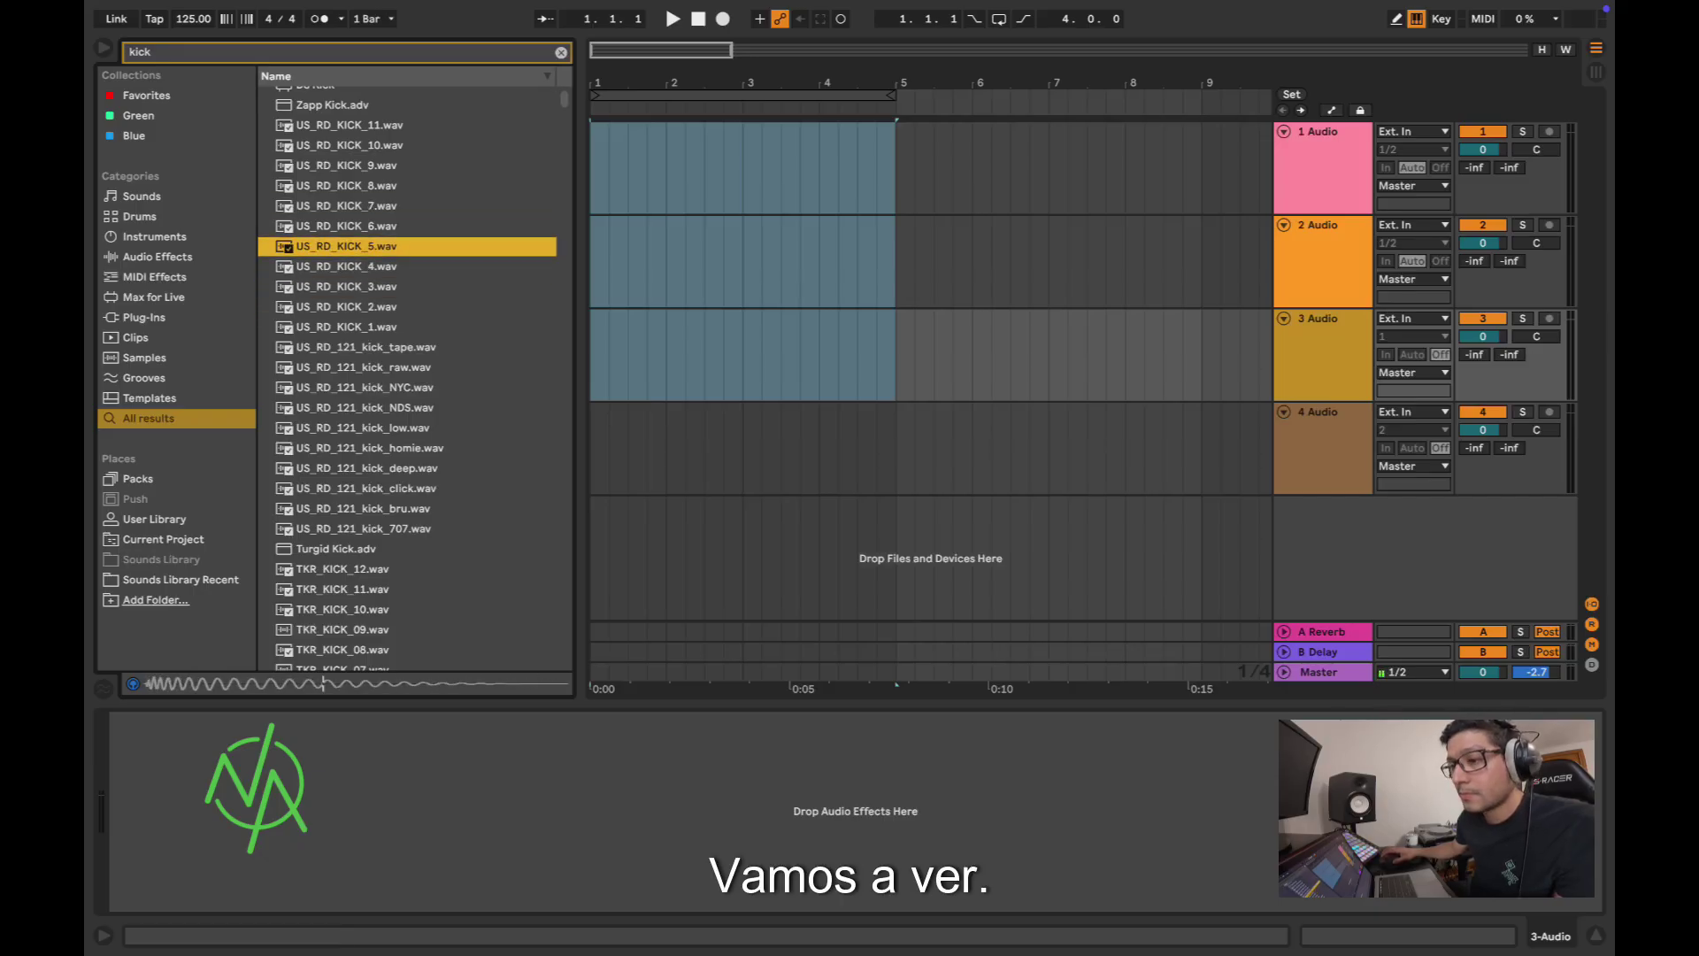
Step: Audition several Fabric and Fluid Techno kicks, including 091-AT-Fabric-Kick-G.wav and 095 AT Fluid Techno Kick - A.wav
scroll(407, 377, down, 3)
scroll(407, 377, up, 3)
scroll(407, 377, down, 20)
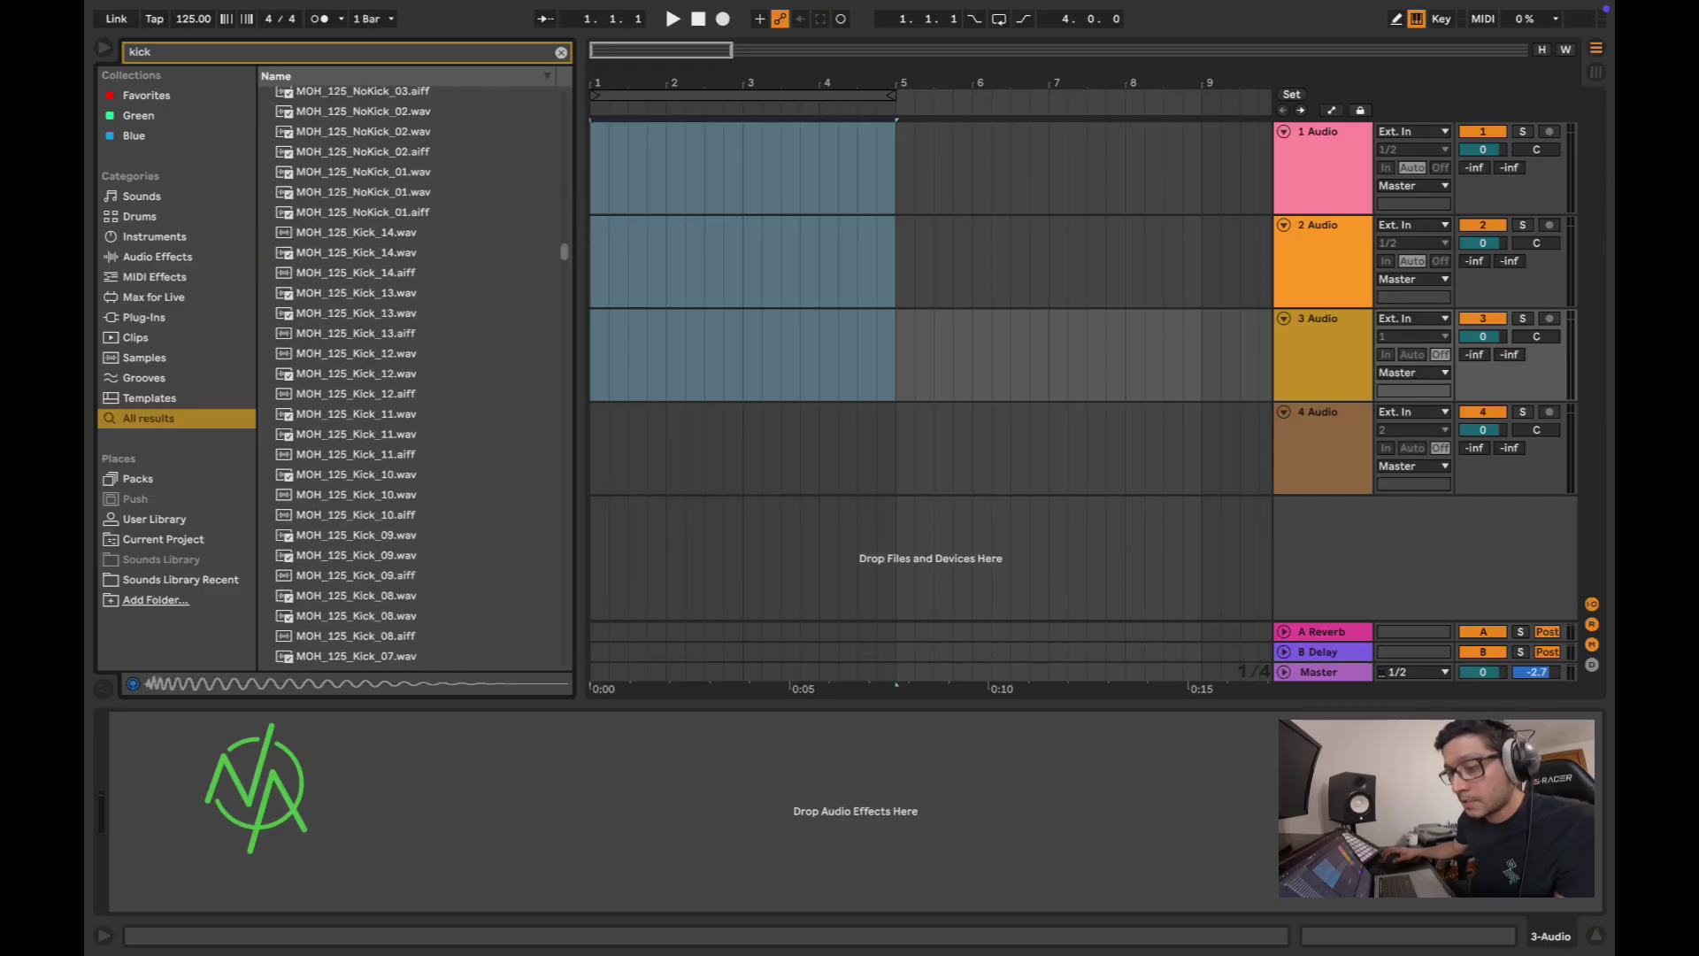
click(362, 392)
click(362, 271)
click(364, 211)
click(379, 170)
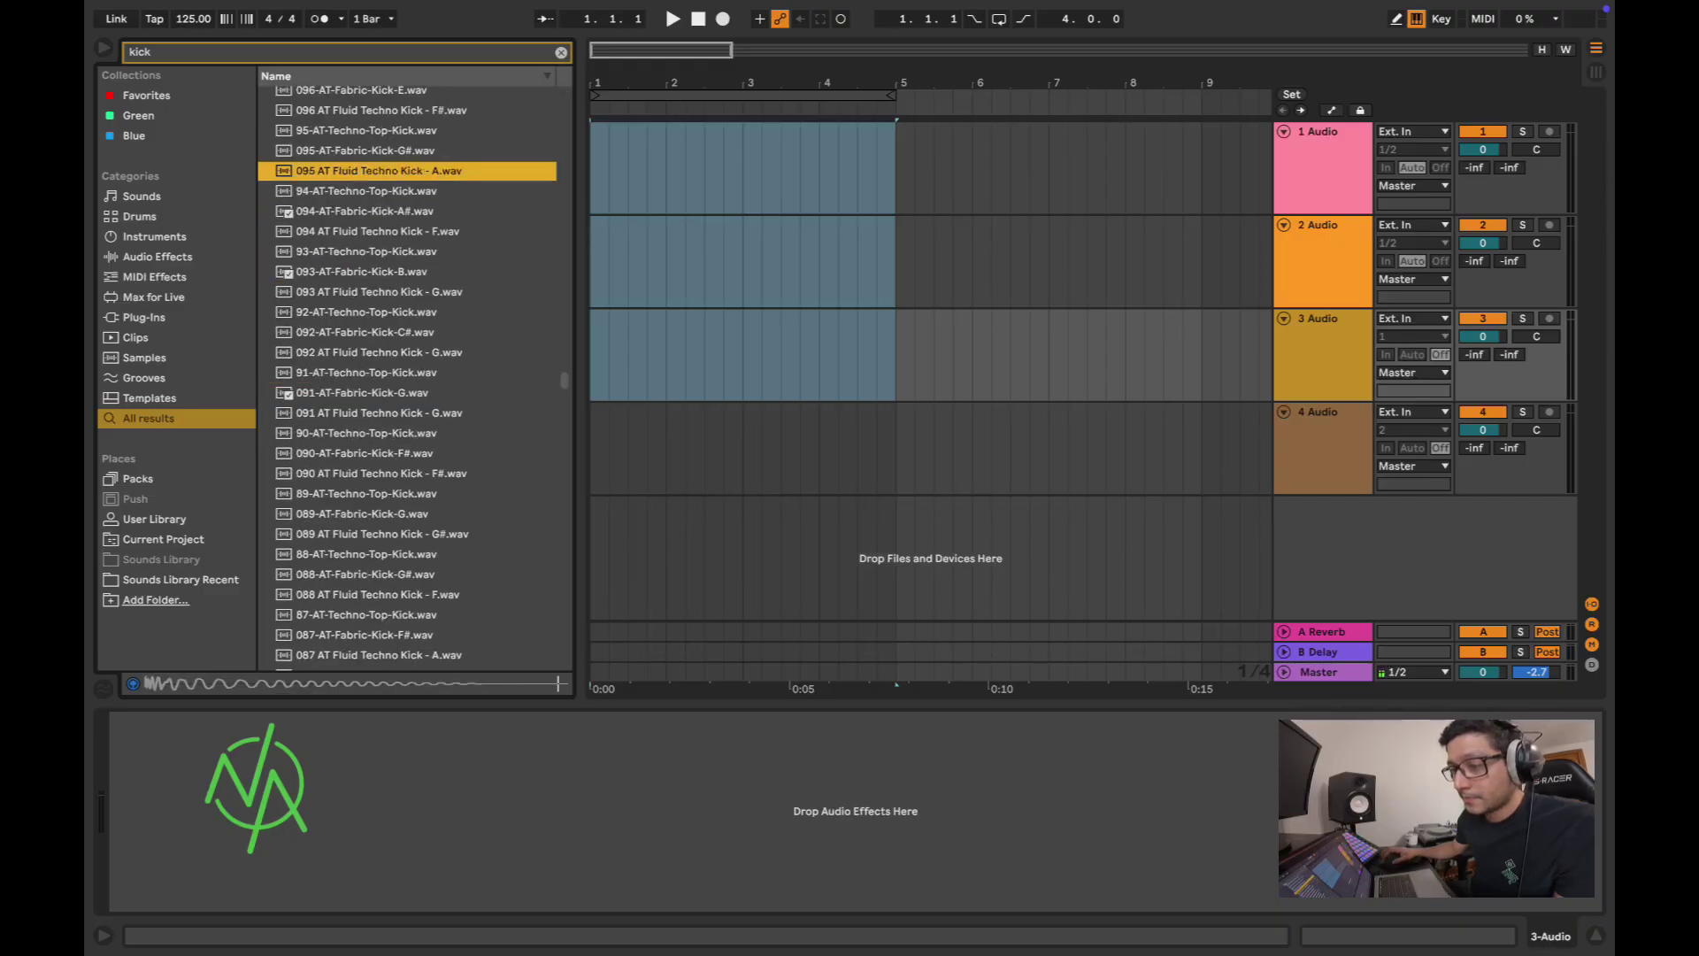
Step: Audition the kick samples from 38-AT-Techno-Top-Kick.wav up to 40 AT Pause Kick - Punchy A.wav
scroll(407, 380, down, 15)
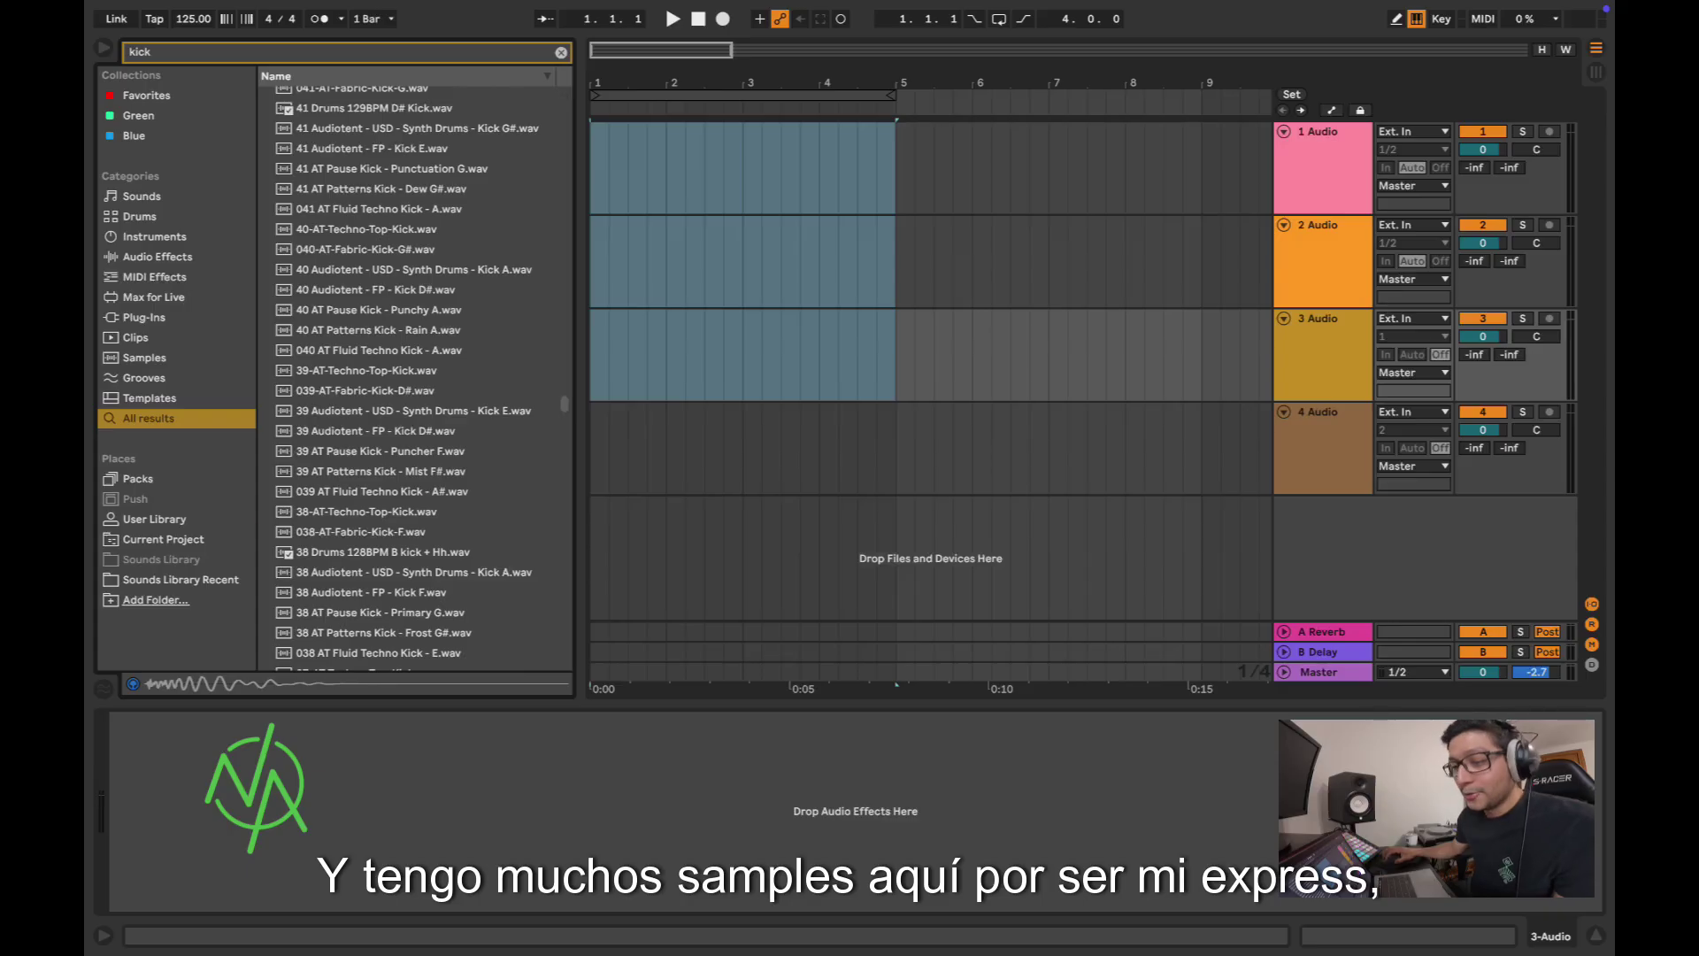
click(367, 511)
key(Up)
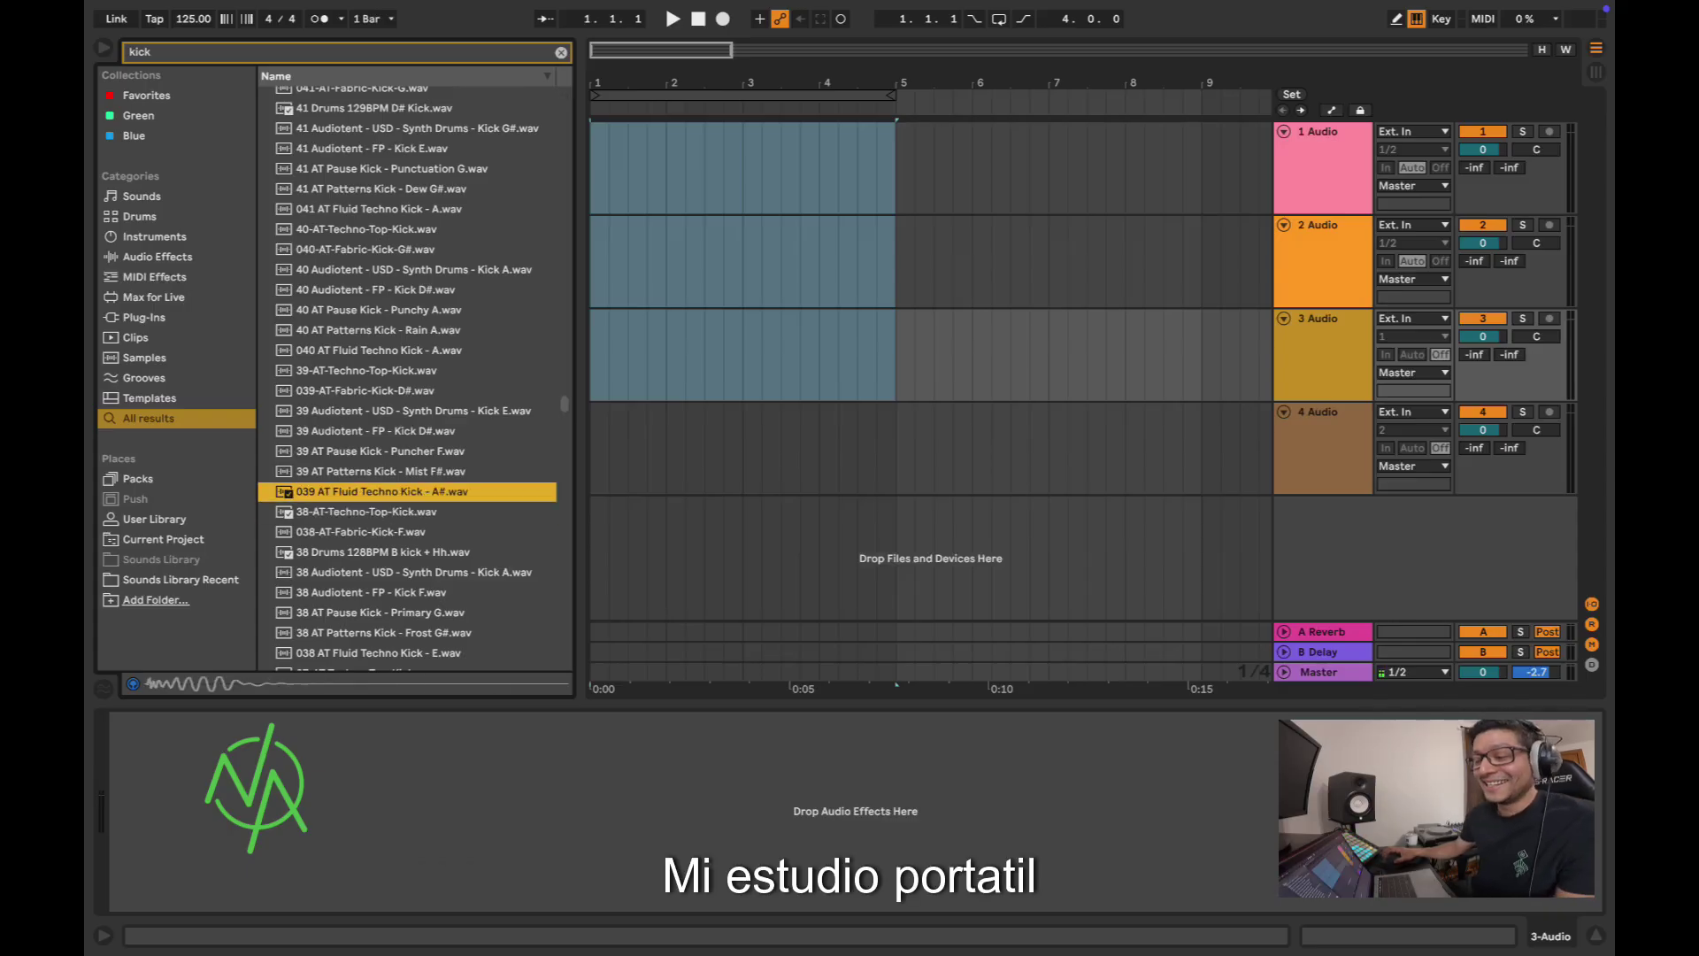
key(Up)
key(Up)
key(Up)
key(Up)
key(Up)
key(Up)
key(Up)
key(Up)
key(Up)
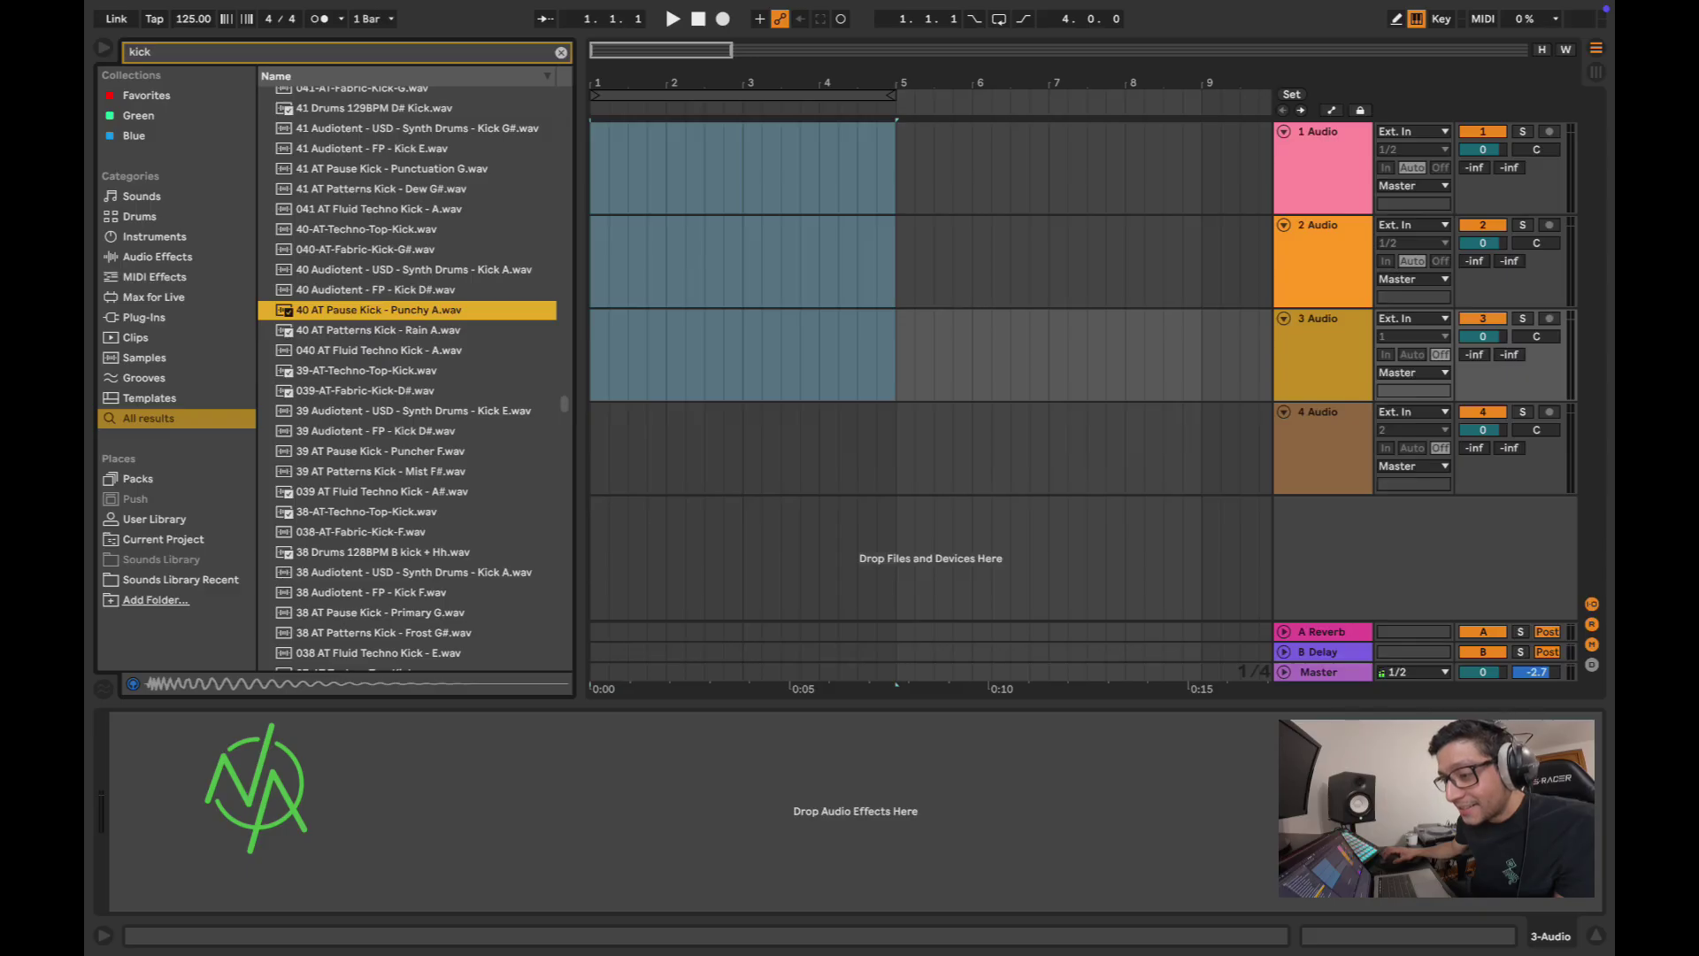
Step: Choose US_RD_KICK_8.wav after comparing a few more samples and insert it at the start of the first audio track
scroll(407, 372, up, 20)
click(407, 163)
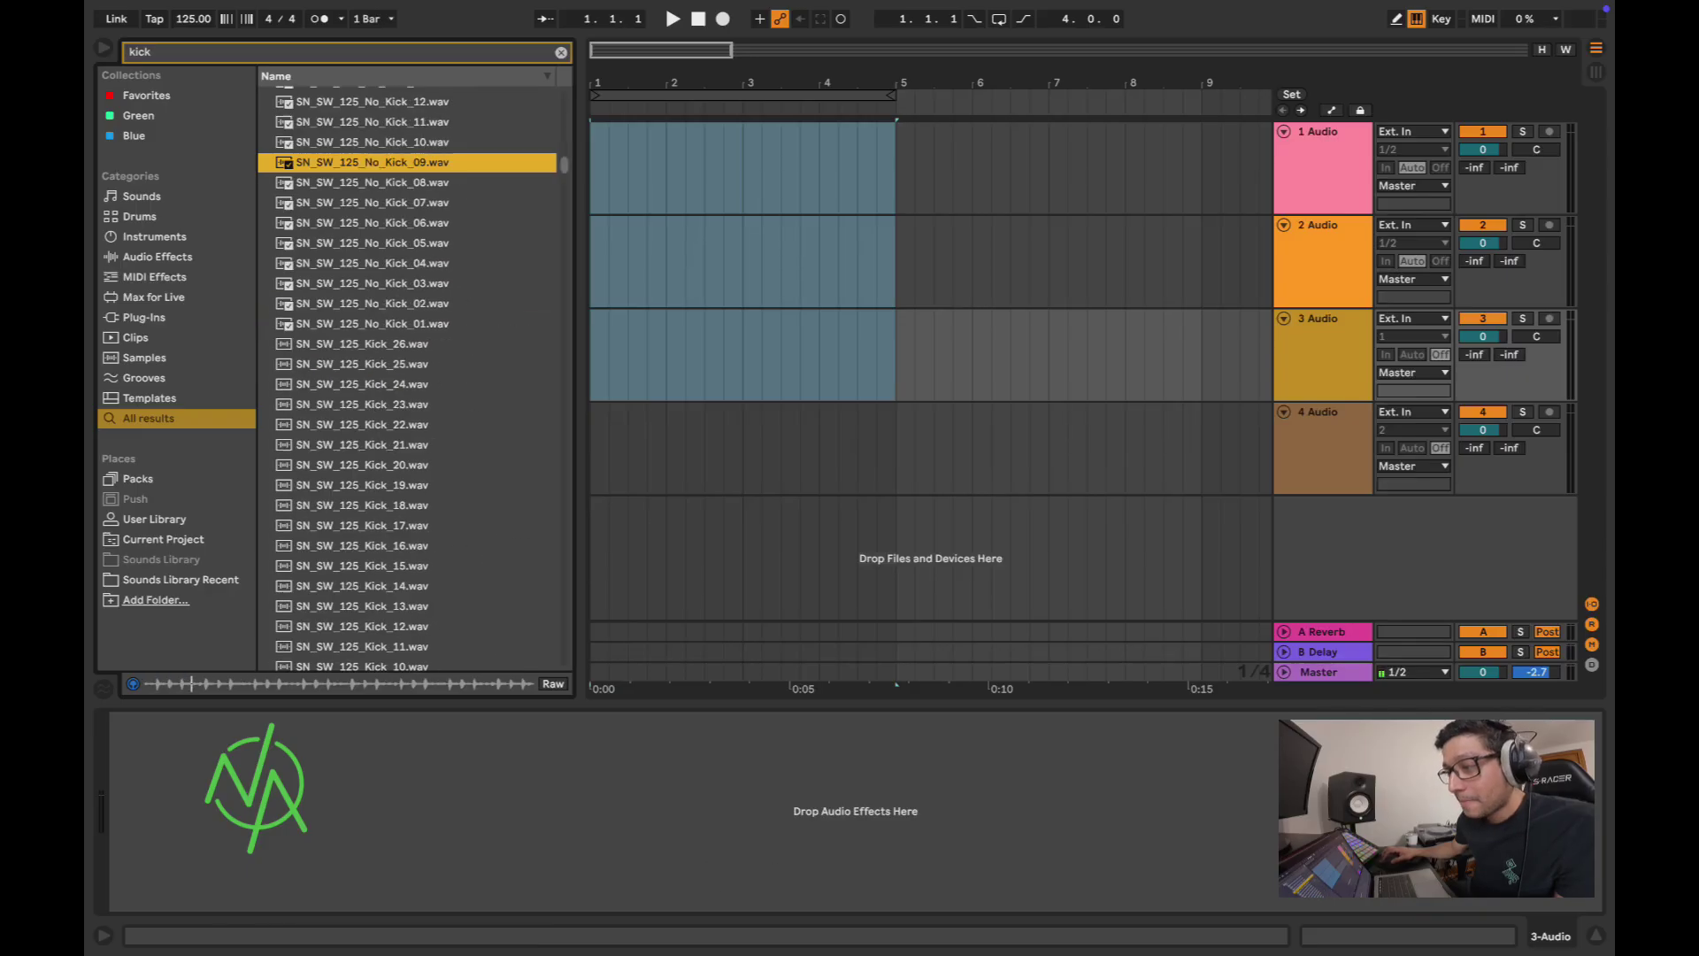
scroll(407, 371, up, 10)
click(349, 155)
click(346, 196)
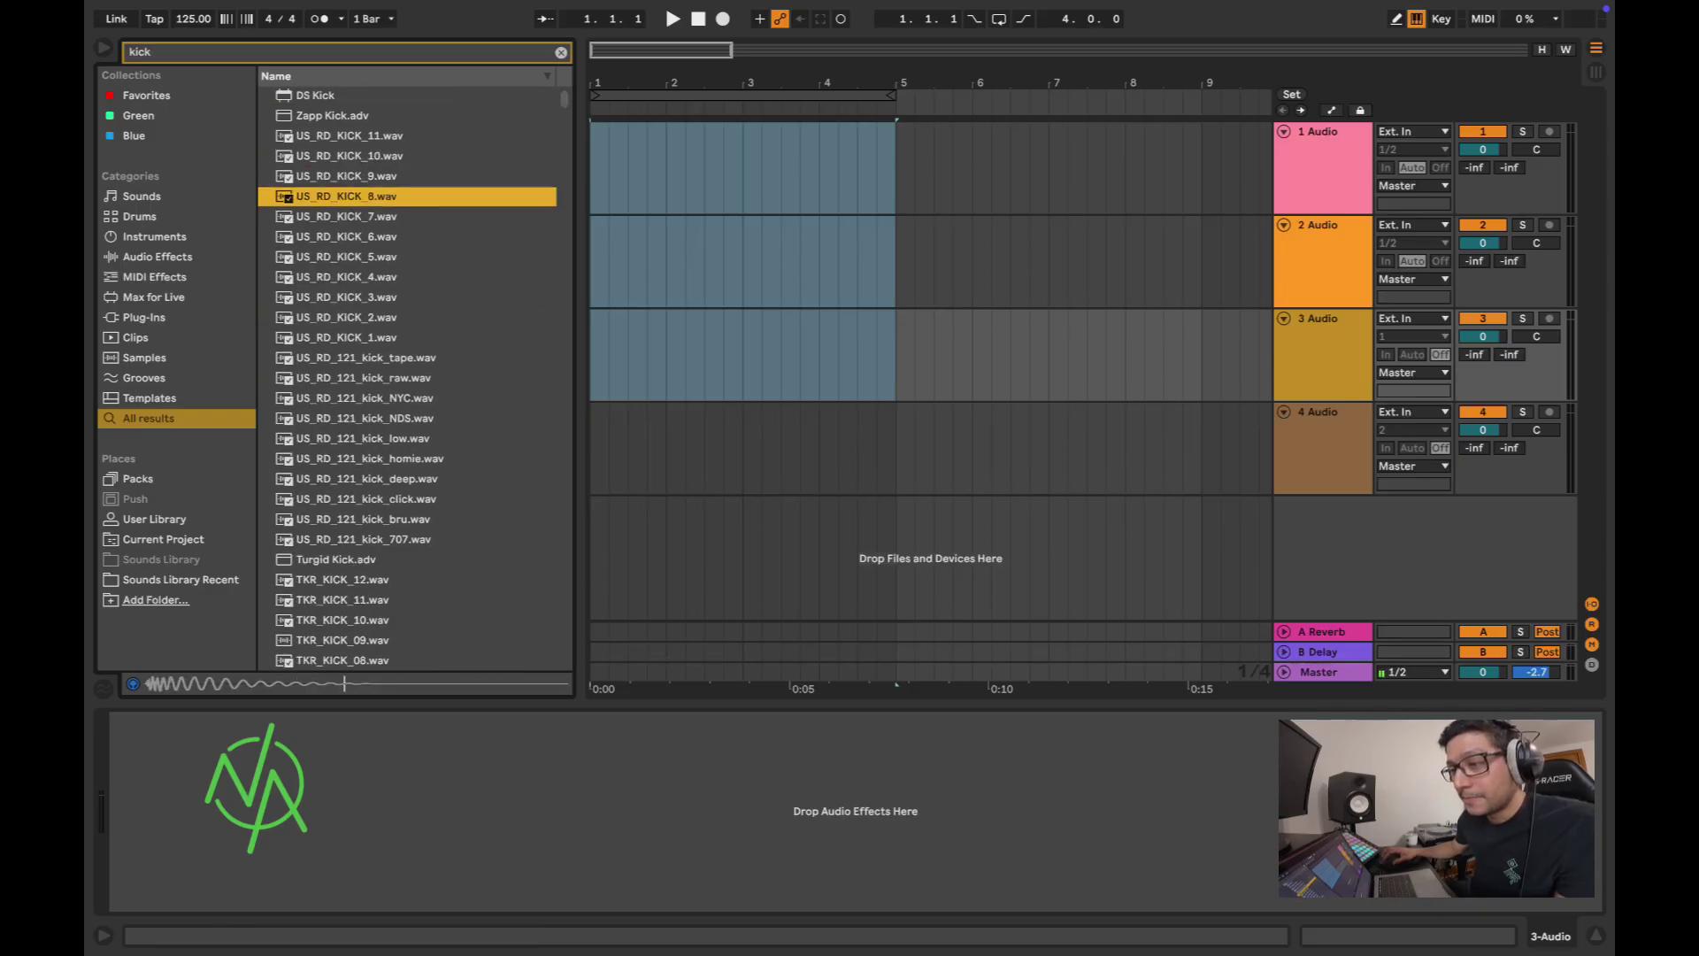
key(Return)
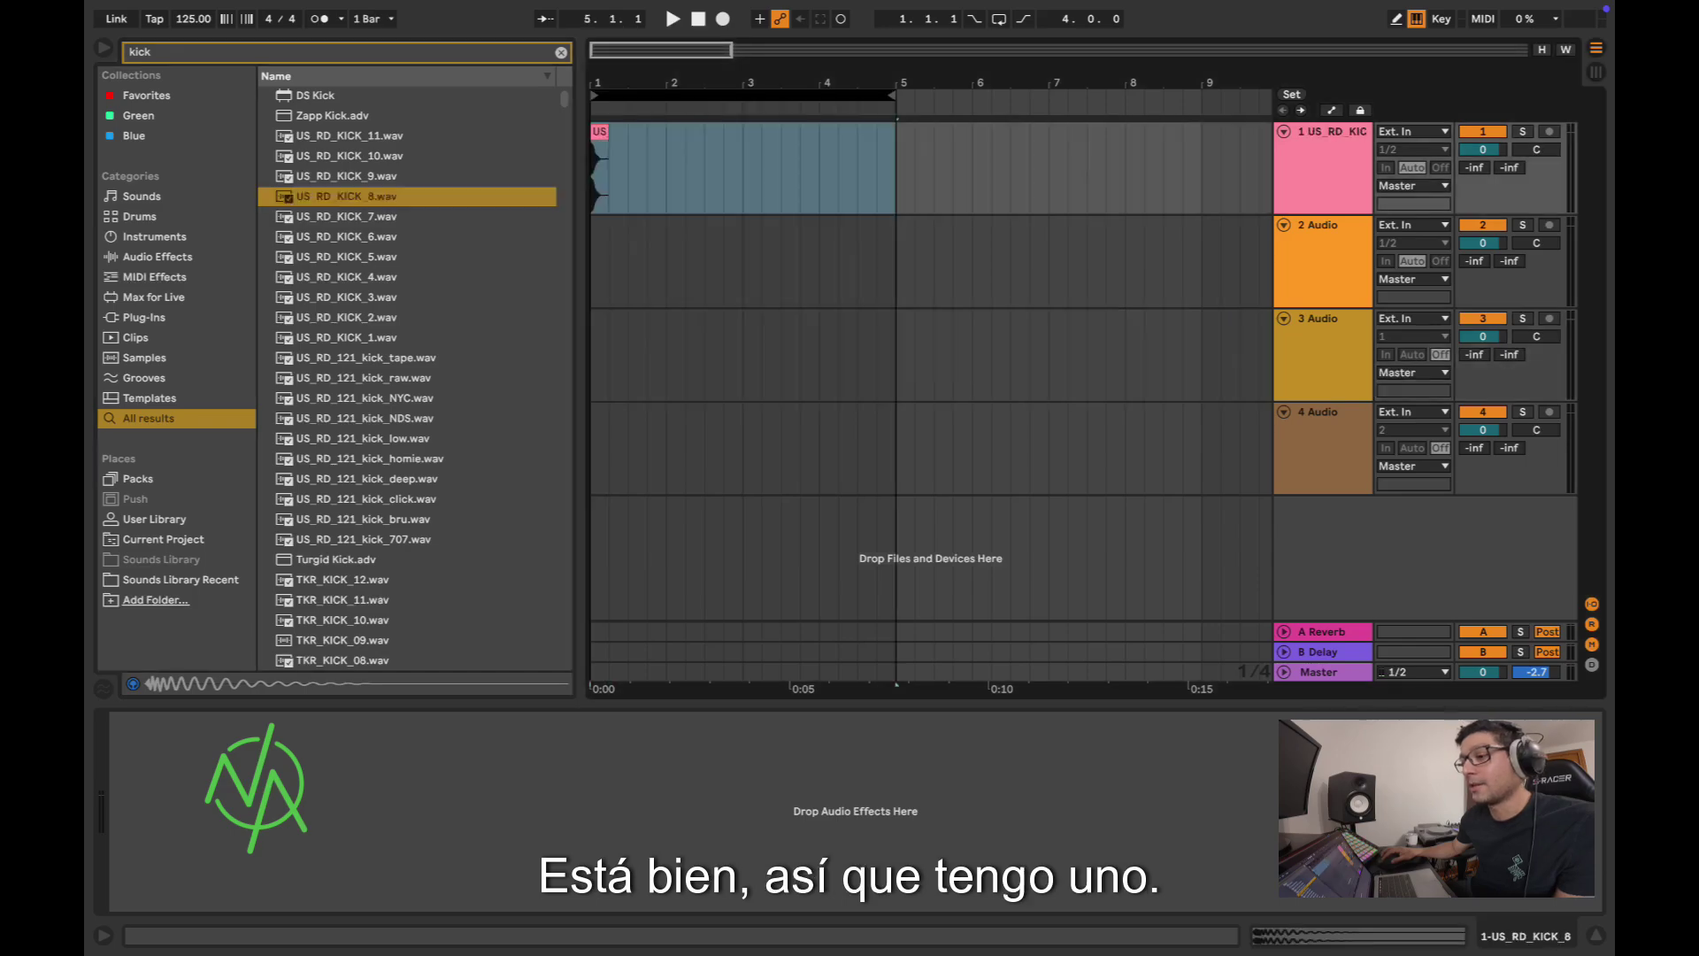
Step: Select the kick clip and review the Record, Warp and Launch preferences for how short samples are handled
scroll(743, 169, up, 4)
scroll(743, 168, down, 1)
click(599, 131)
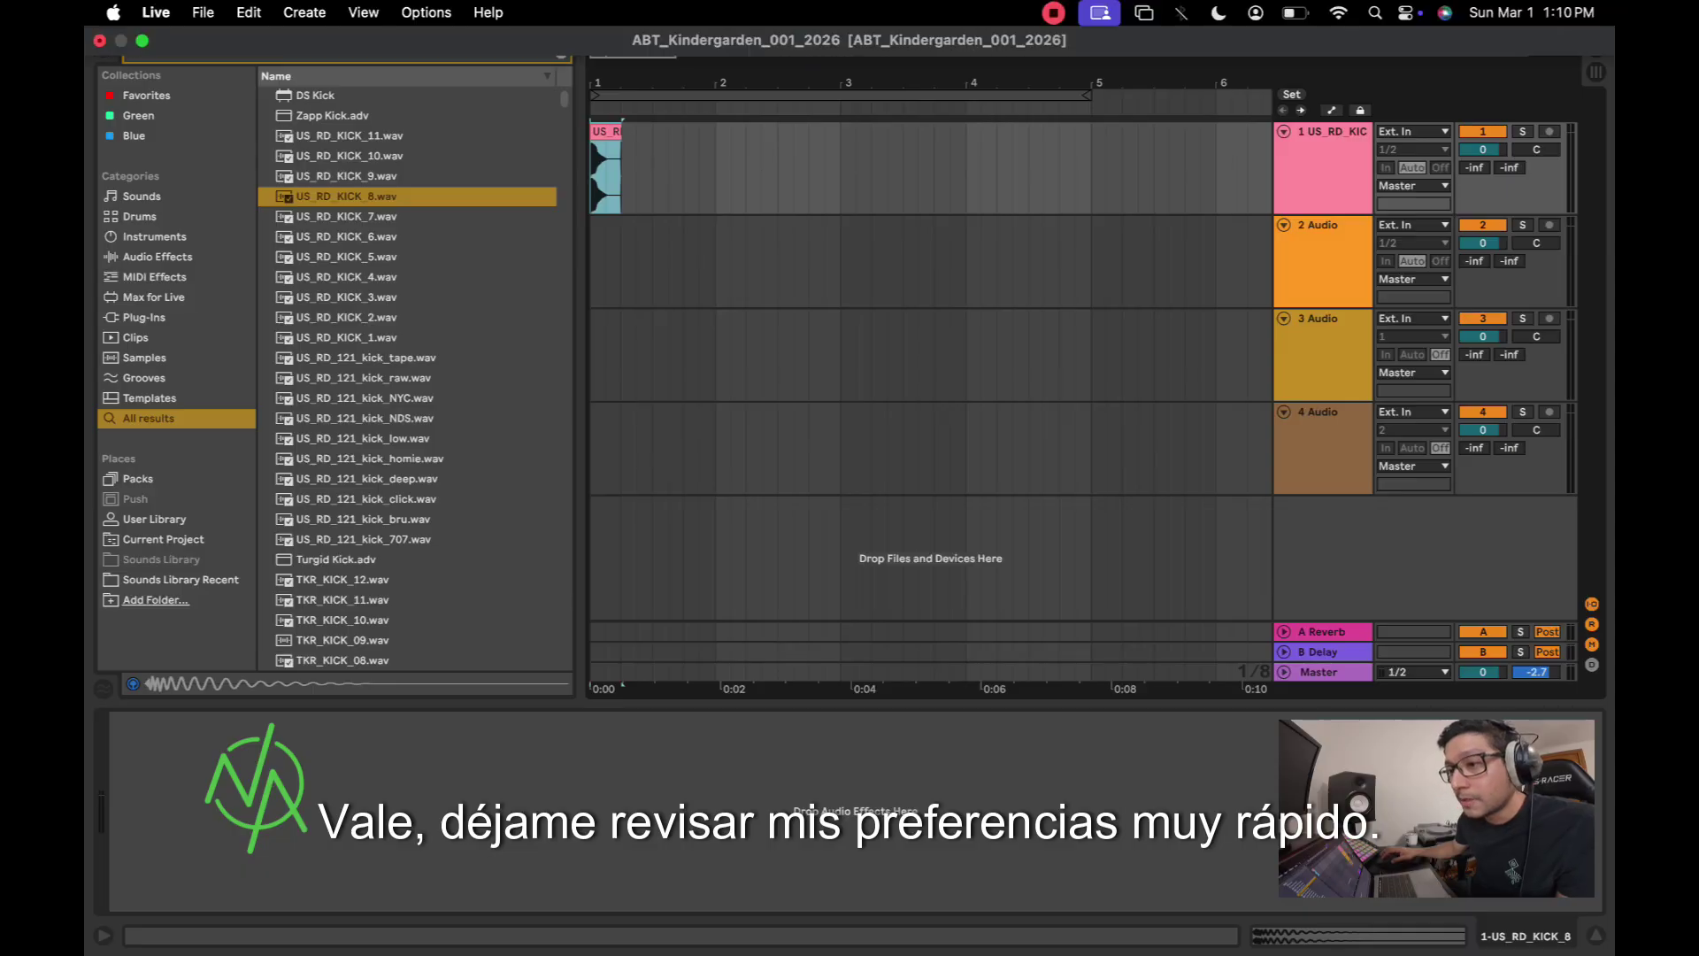
click(156, 13)
click(168, 76)
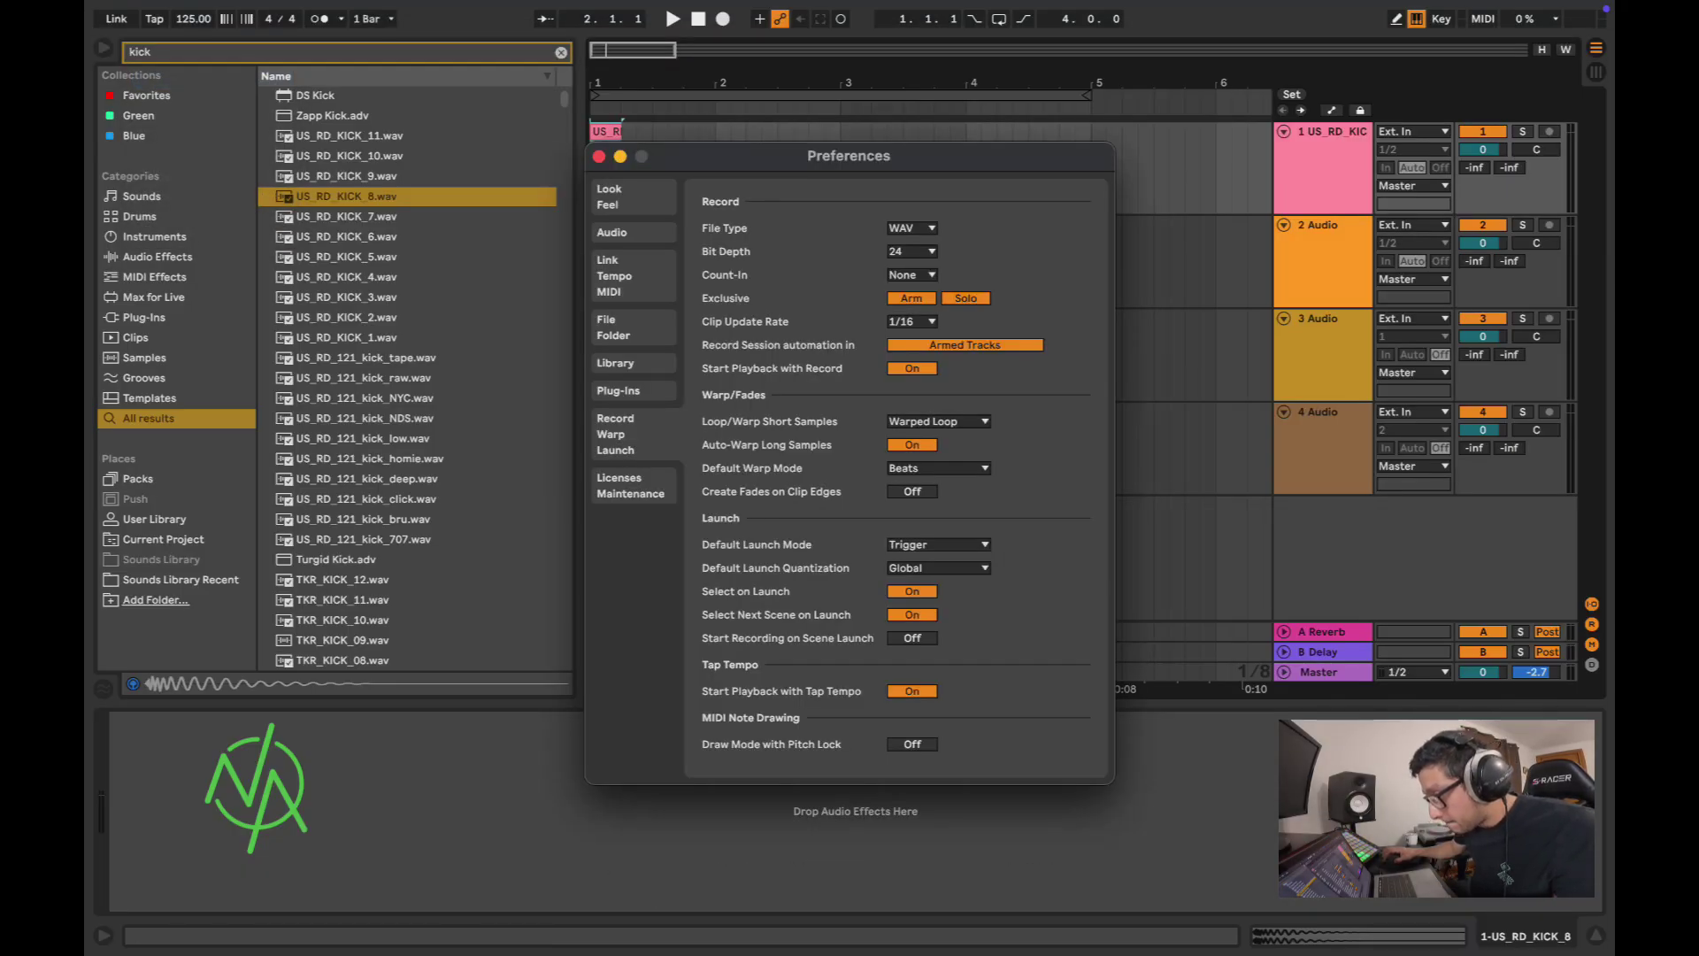
key(Escape)
Step: Copy the kick clip to the start of bar 2 and duplicate the first kick onto beat 2 of bar 1
key(space)
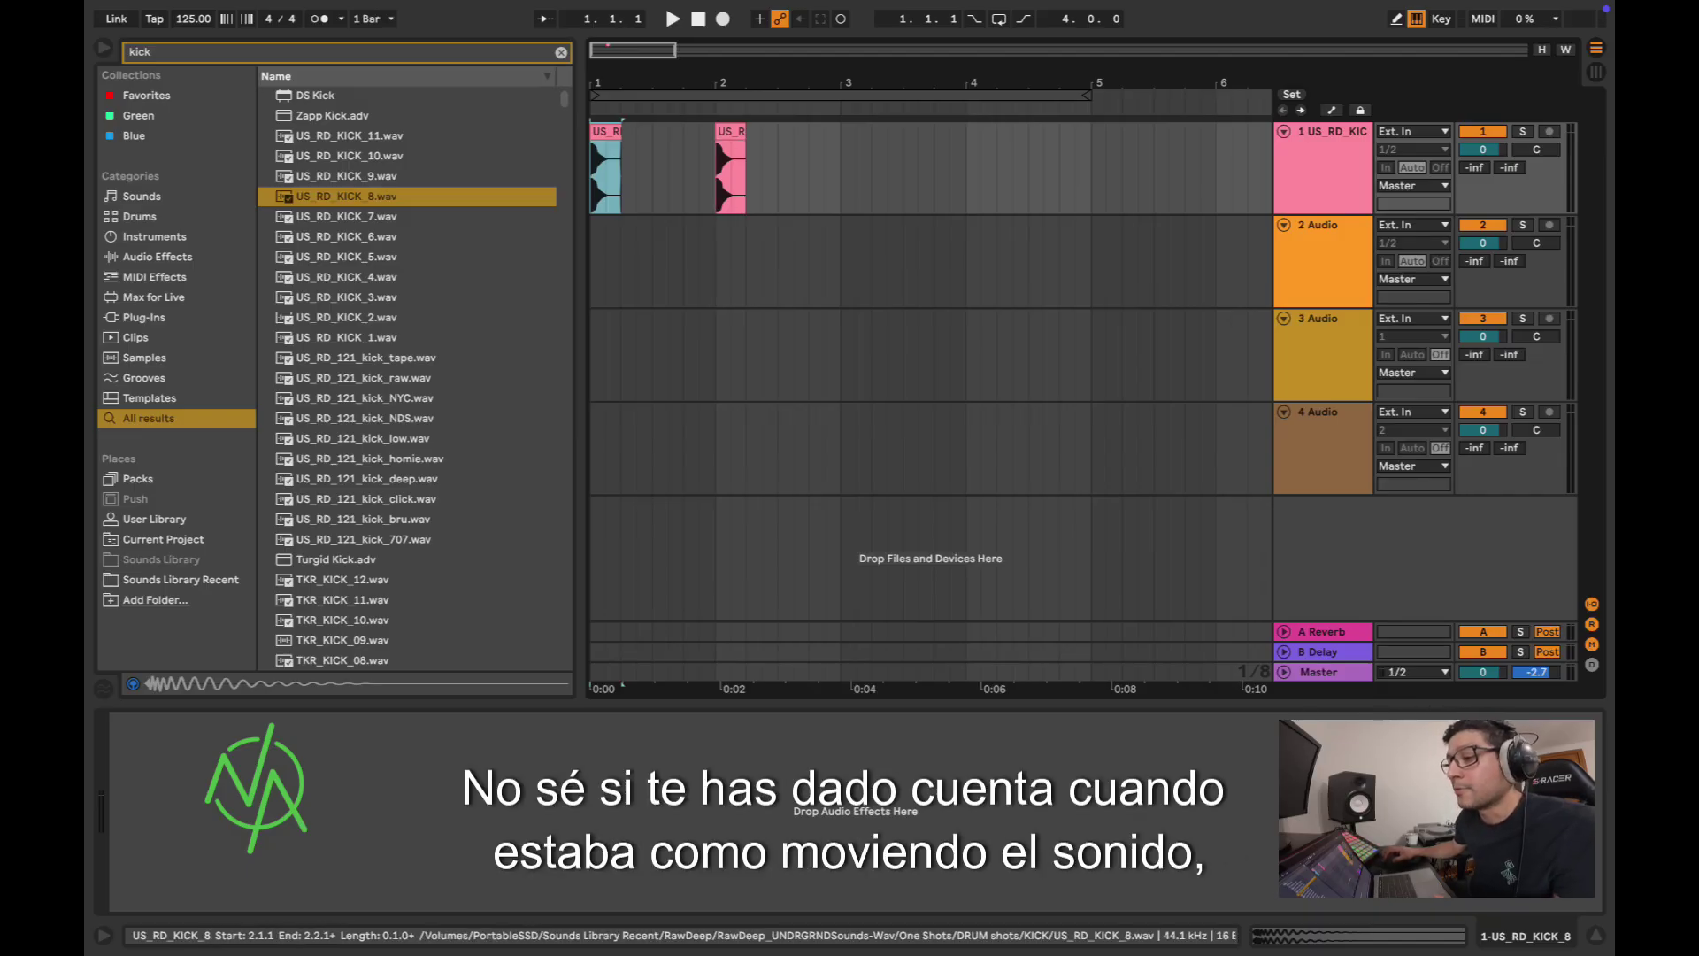
drag(707, 82, 707, 165)
drag(784, 82, 784, 5)
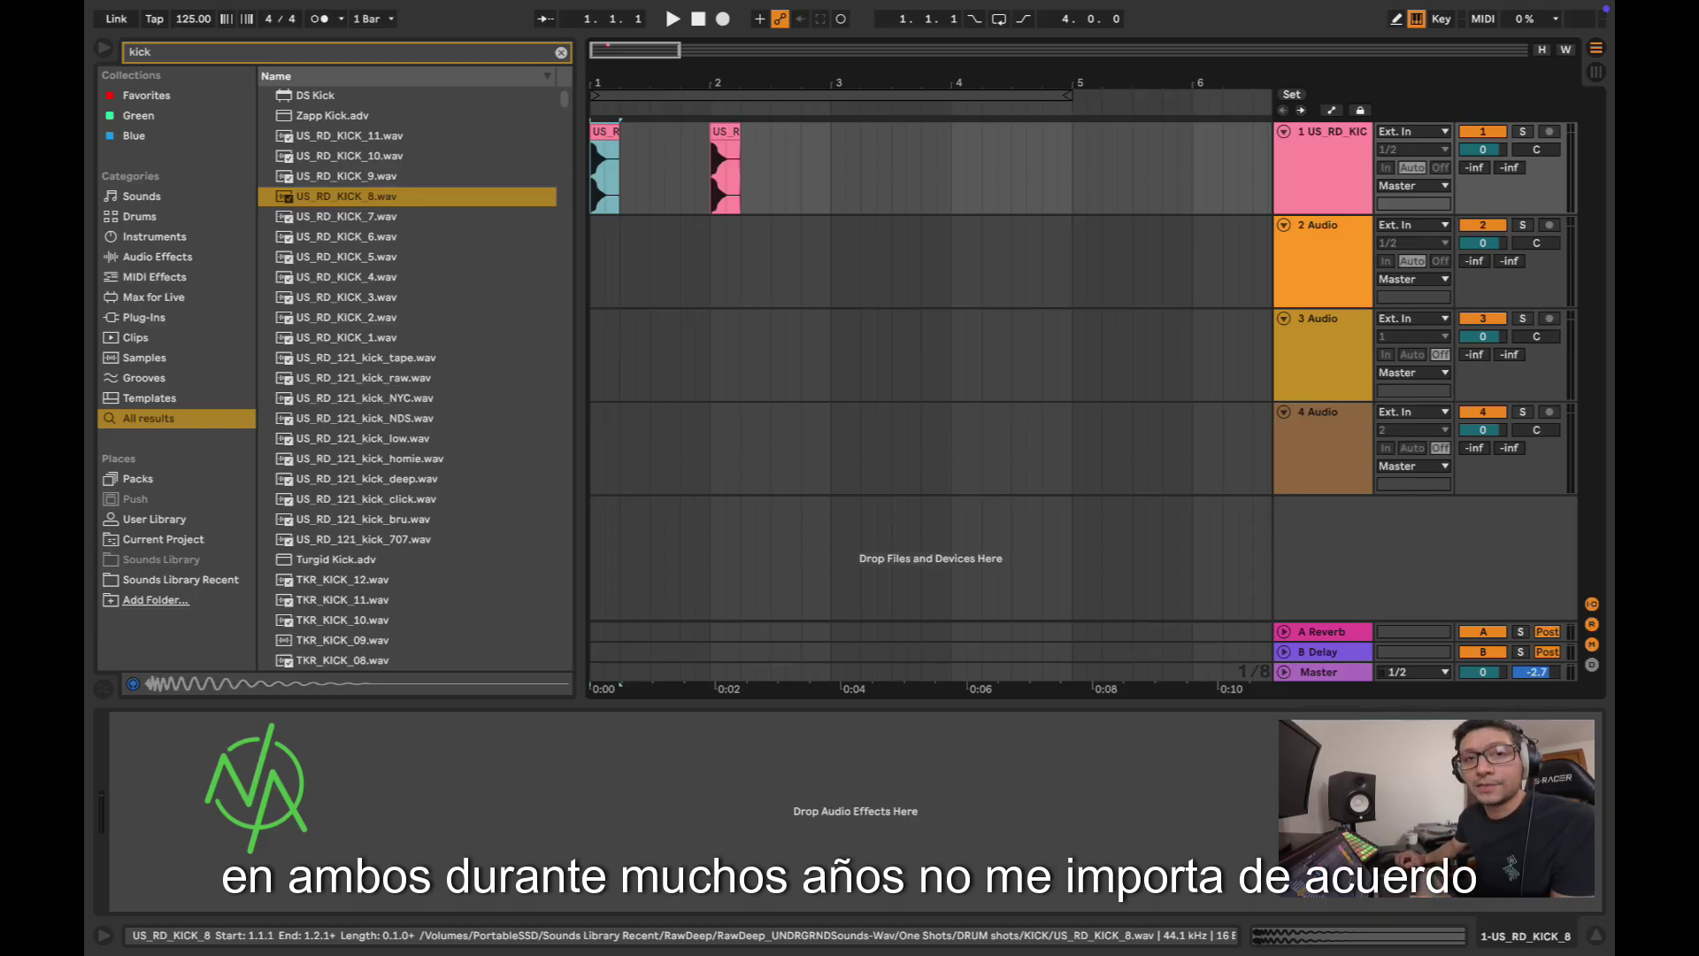
click(605, 169)
key(space)
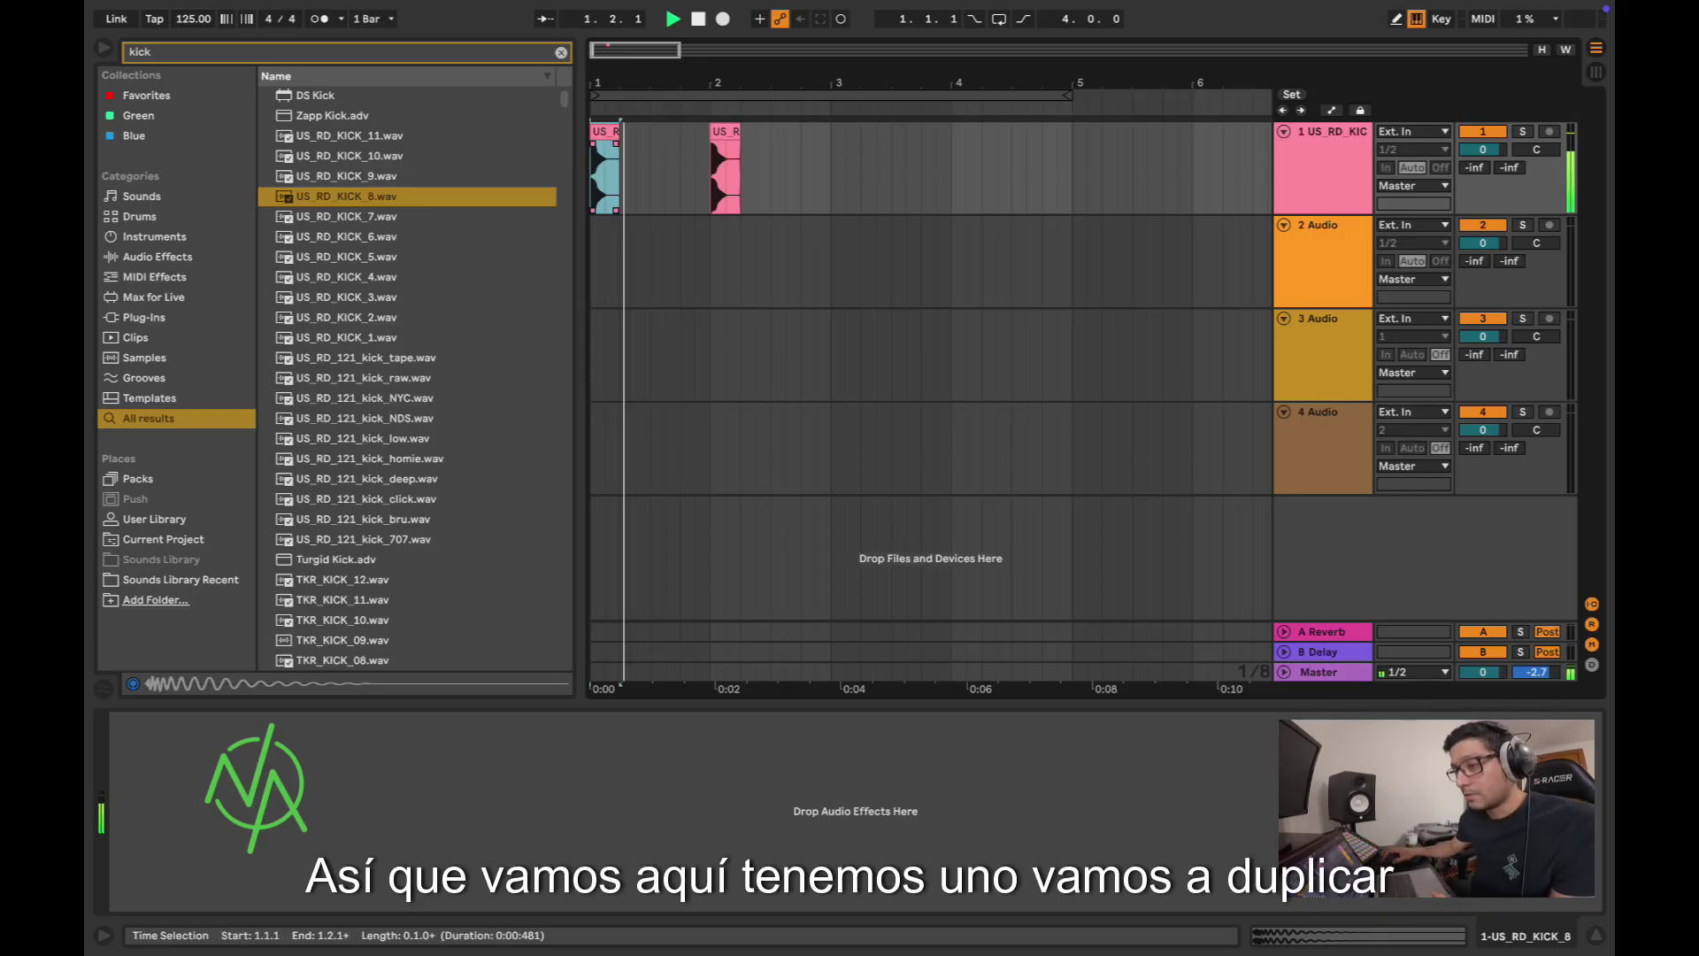
key(super+d)
key(space)
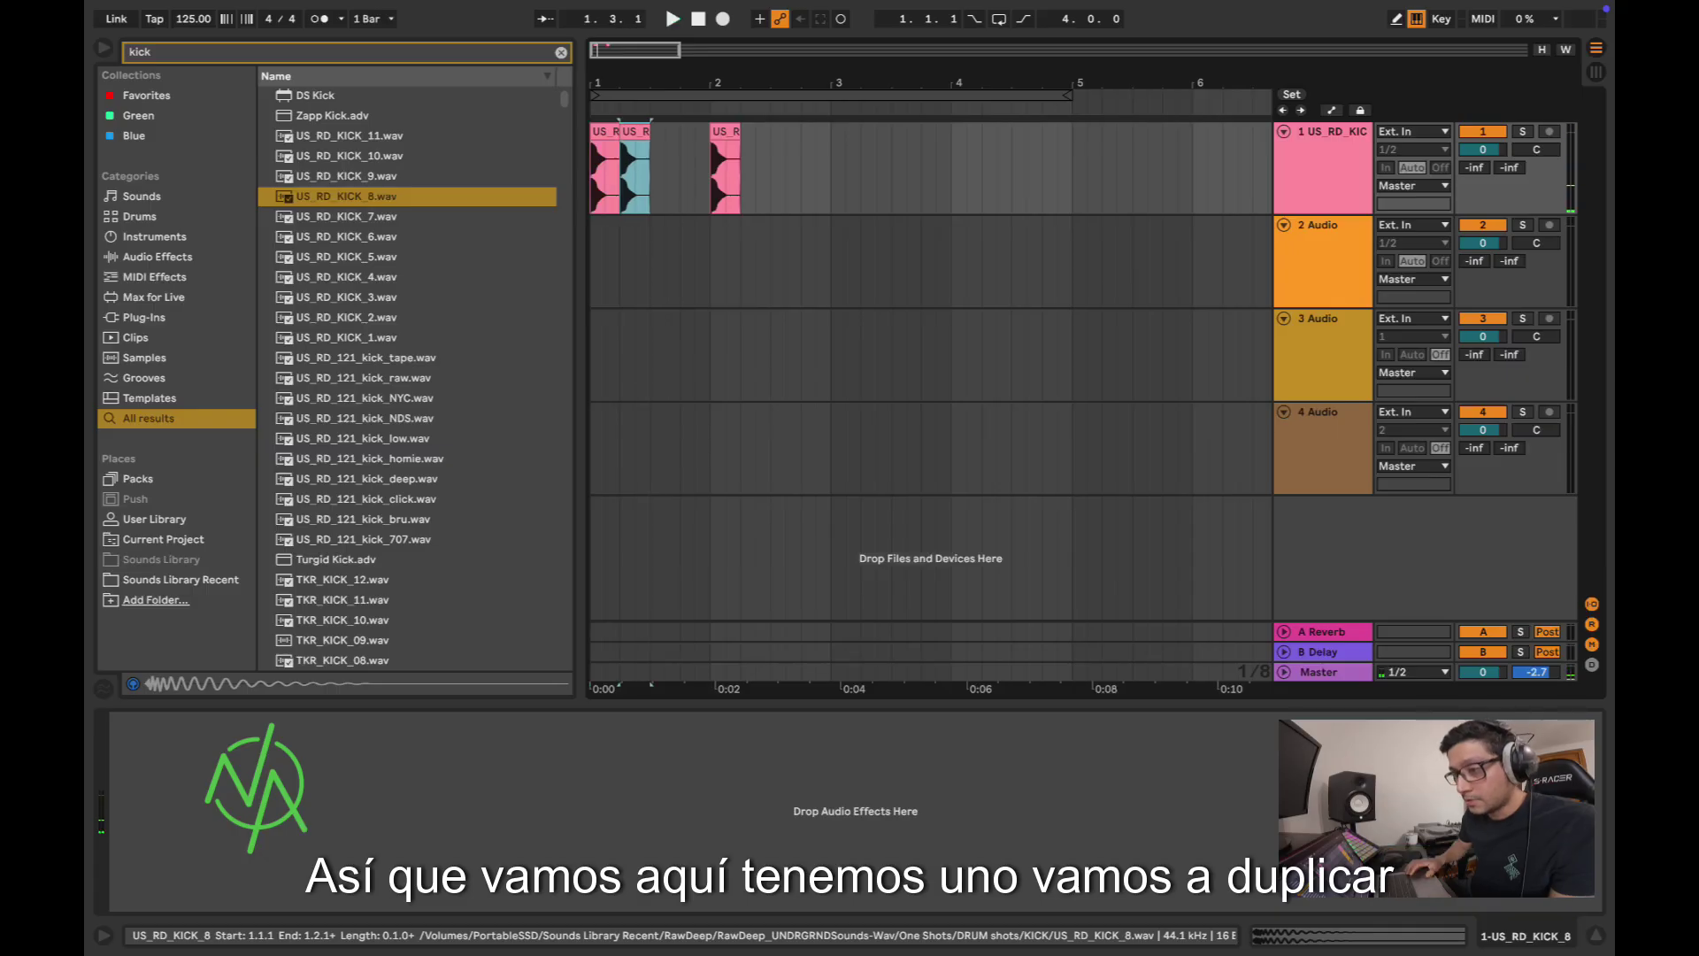
key(space)
key(space)
click(606, 131)
key(space)
key(super+d)
key(space)
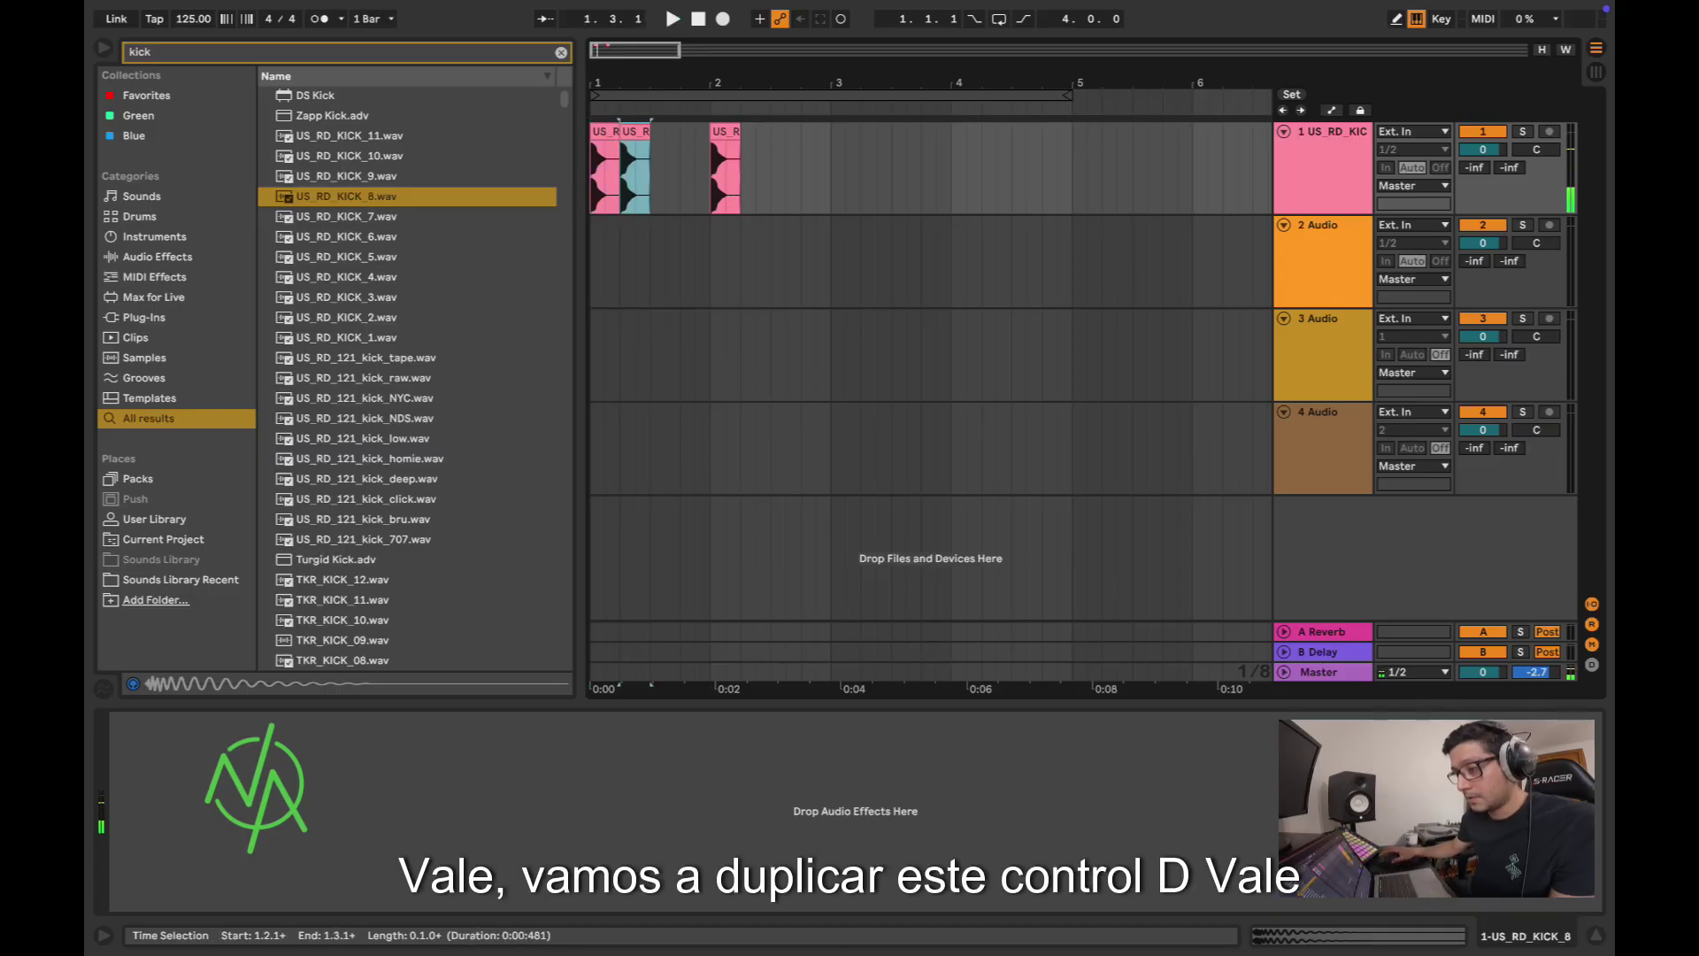
Step: Duplicate the kick onto the remaining beats of bars 1 and 2 and consolidate all the kick clips into a single clip
key(super+d)
key(super+d)
key(super+d)
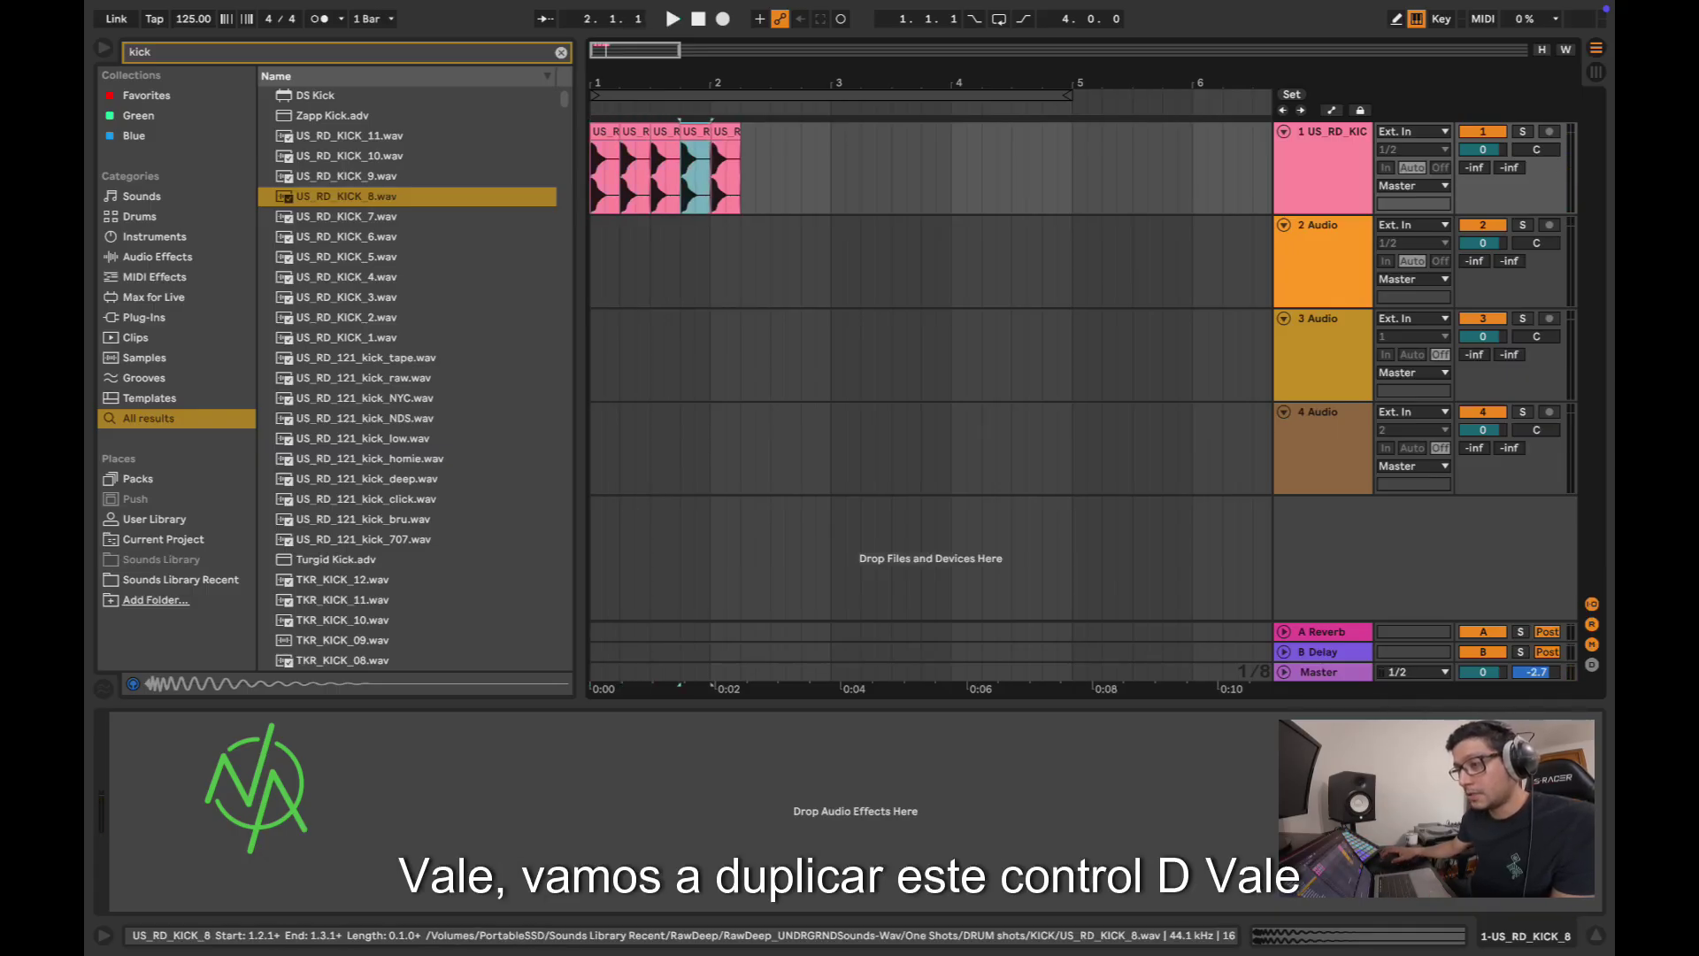
key(space)
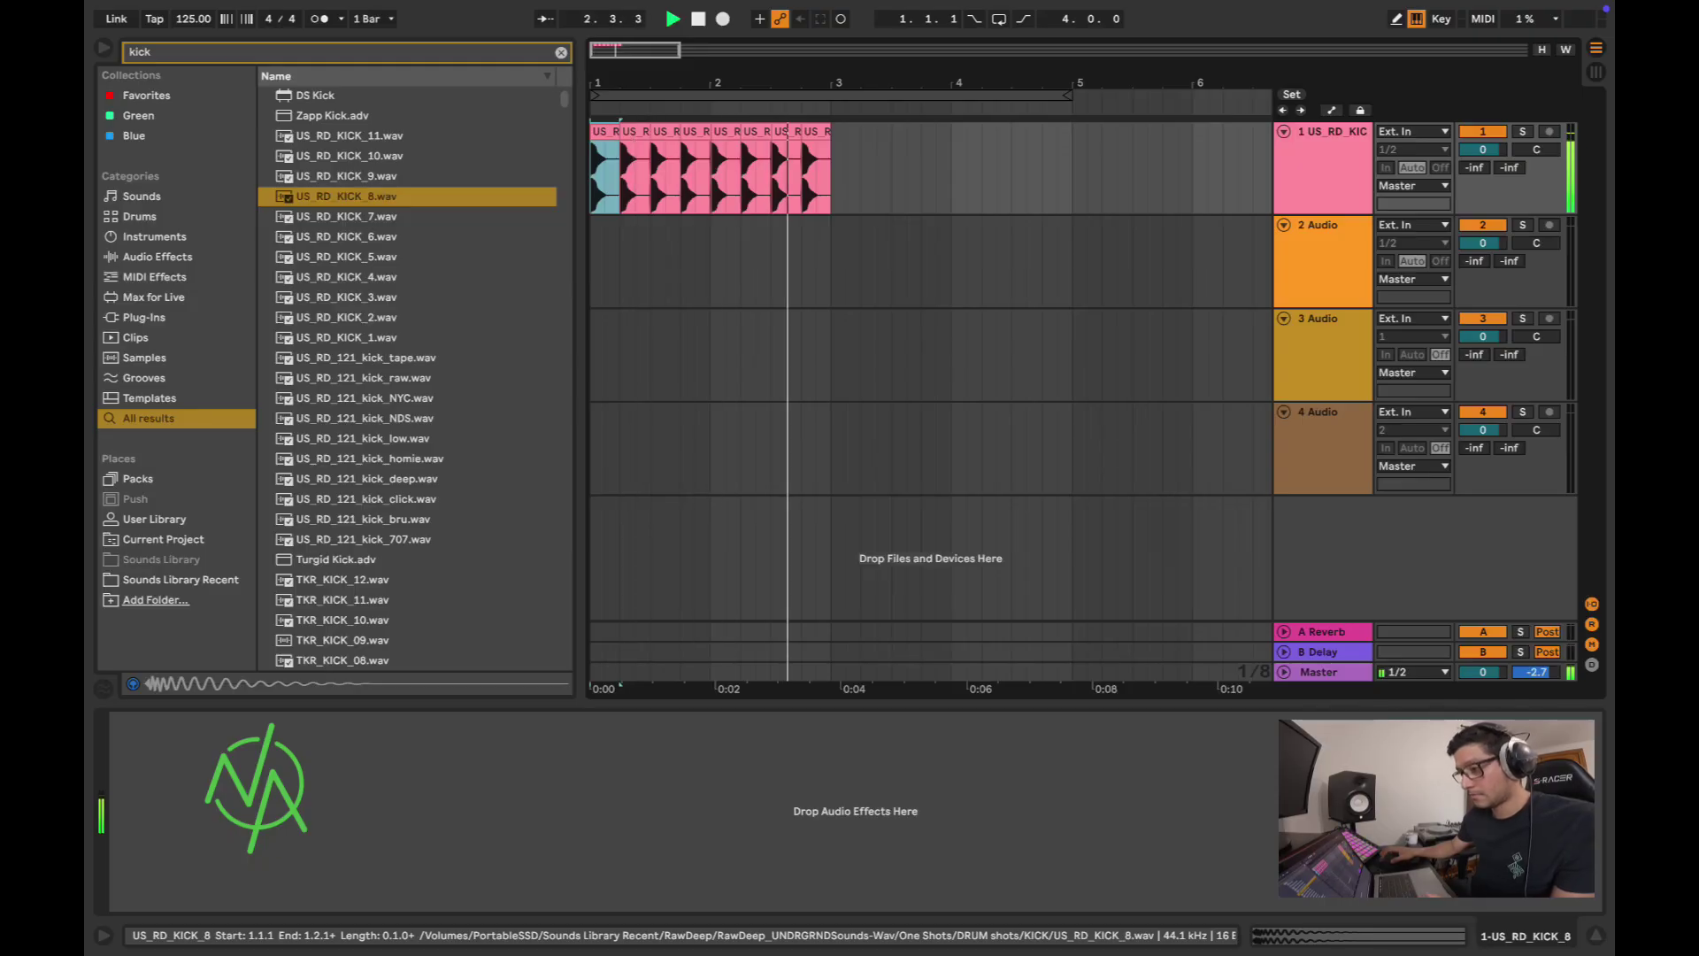
key(space)
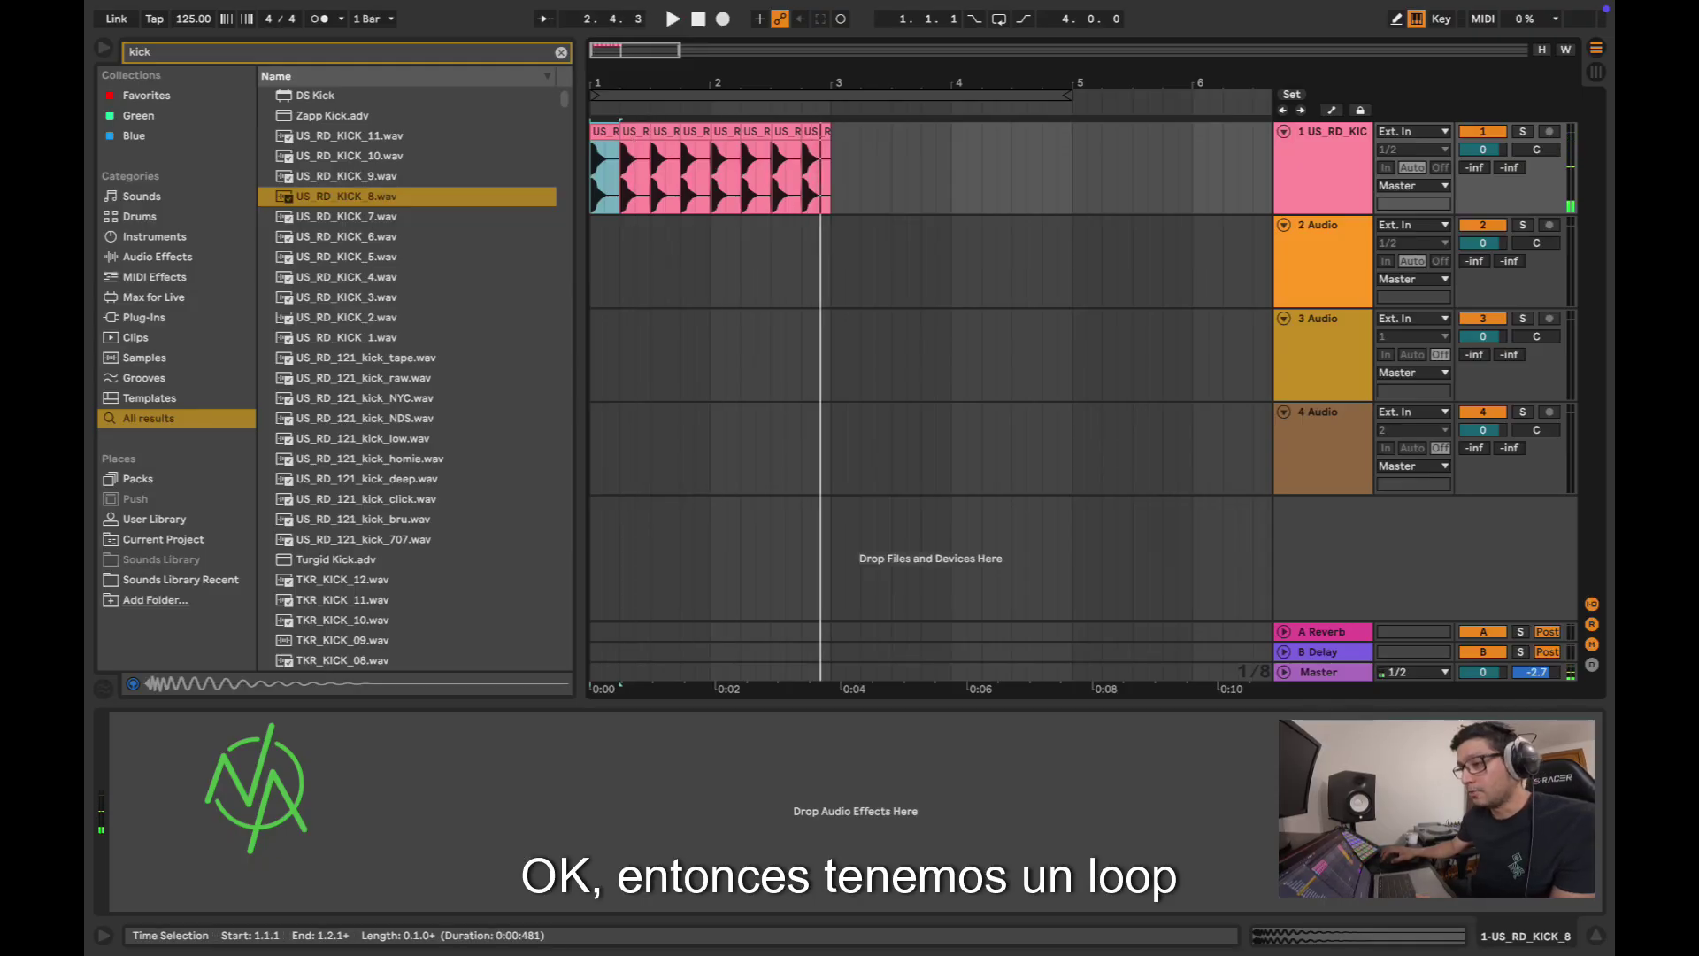
key(super+a)
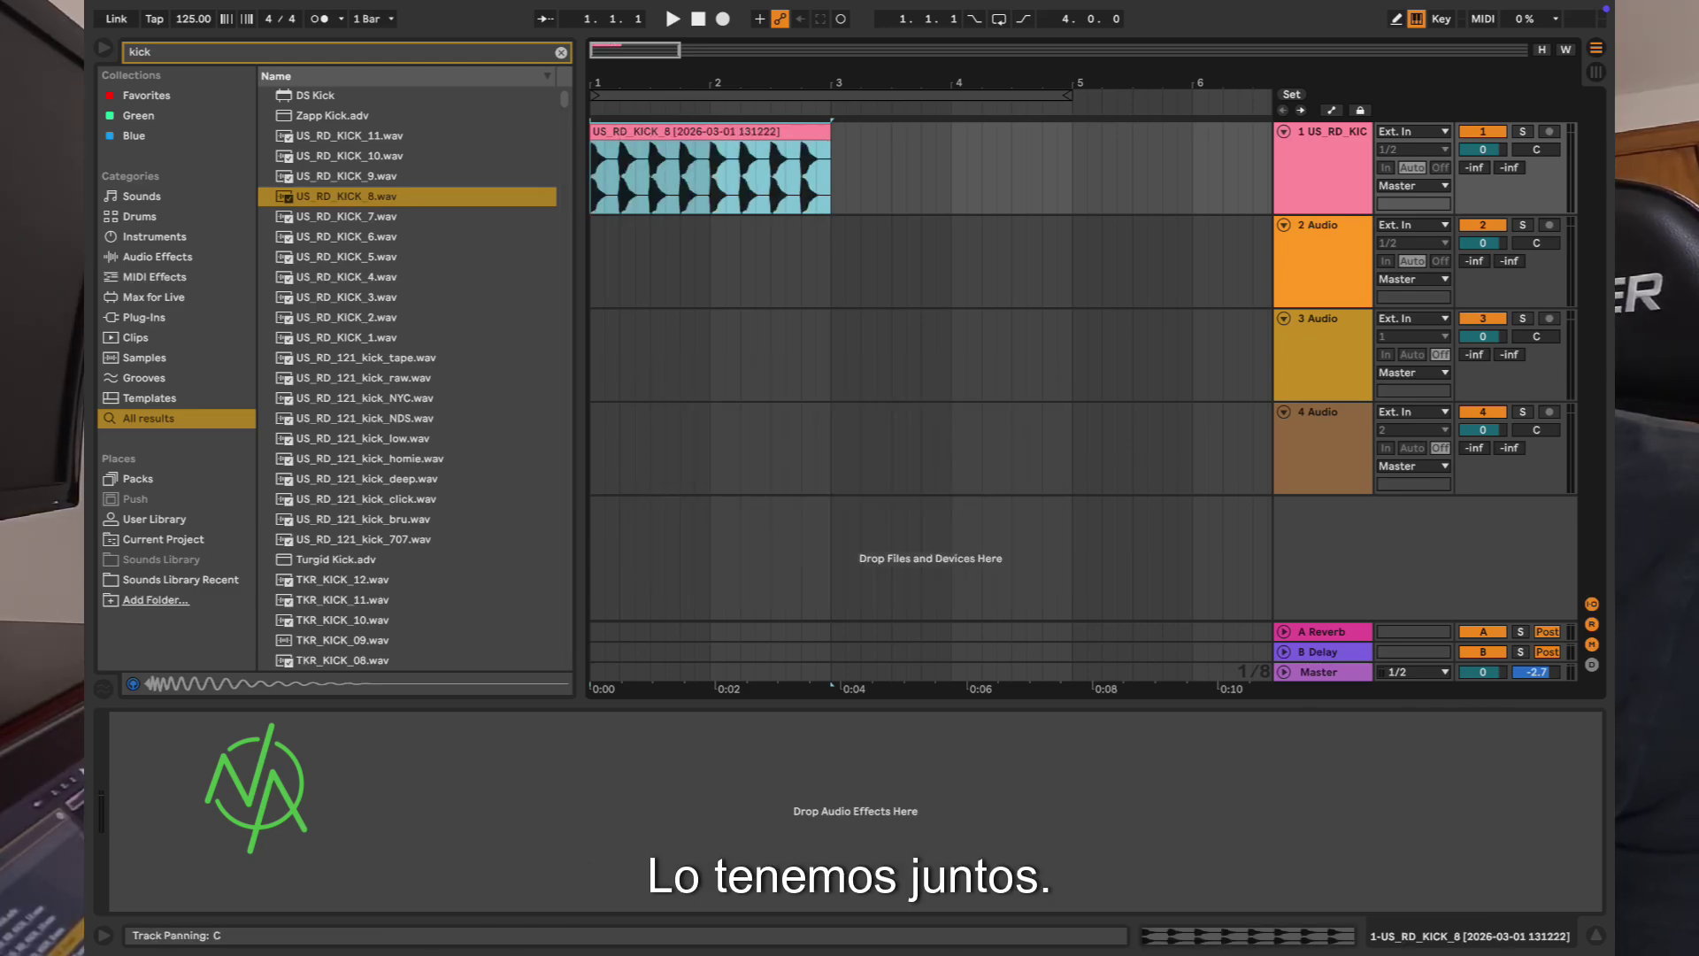
Step: Rename the first audio track Kick and duplicate its two-bar clip until the kick fills 16 bars
click(1323, 168)
key(super+r)
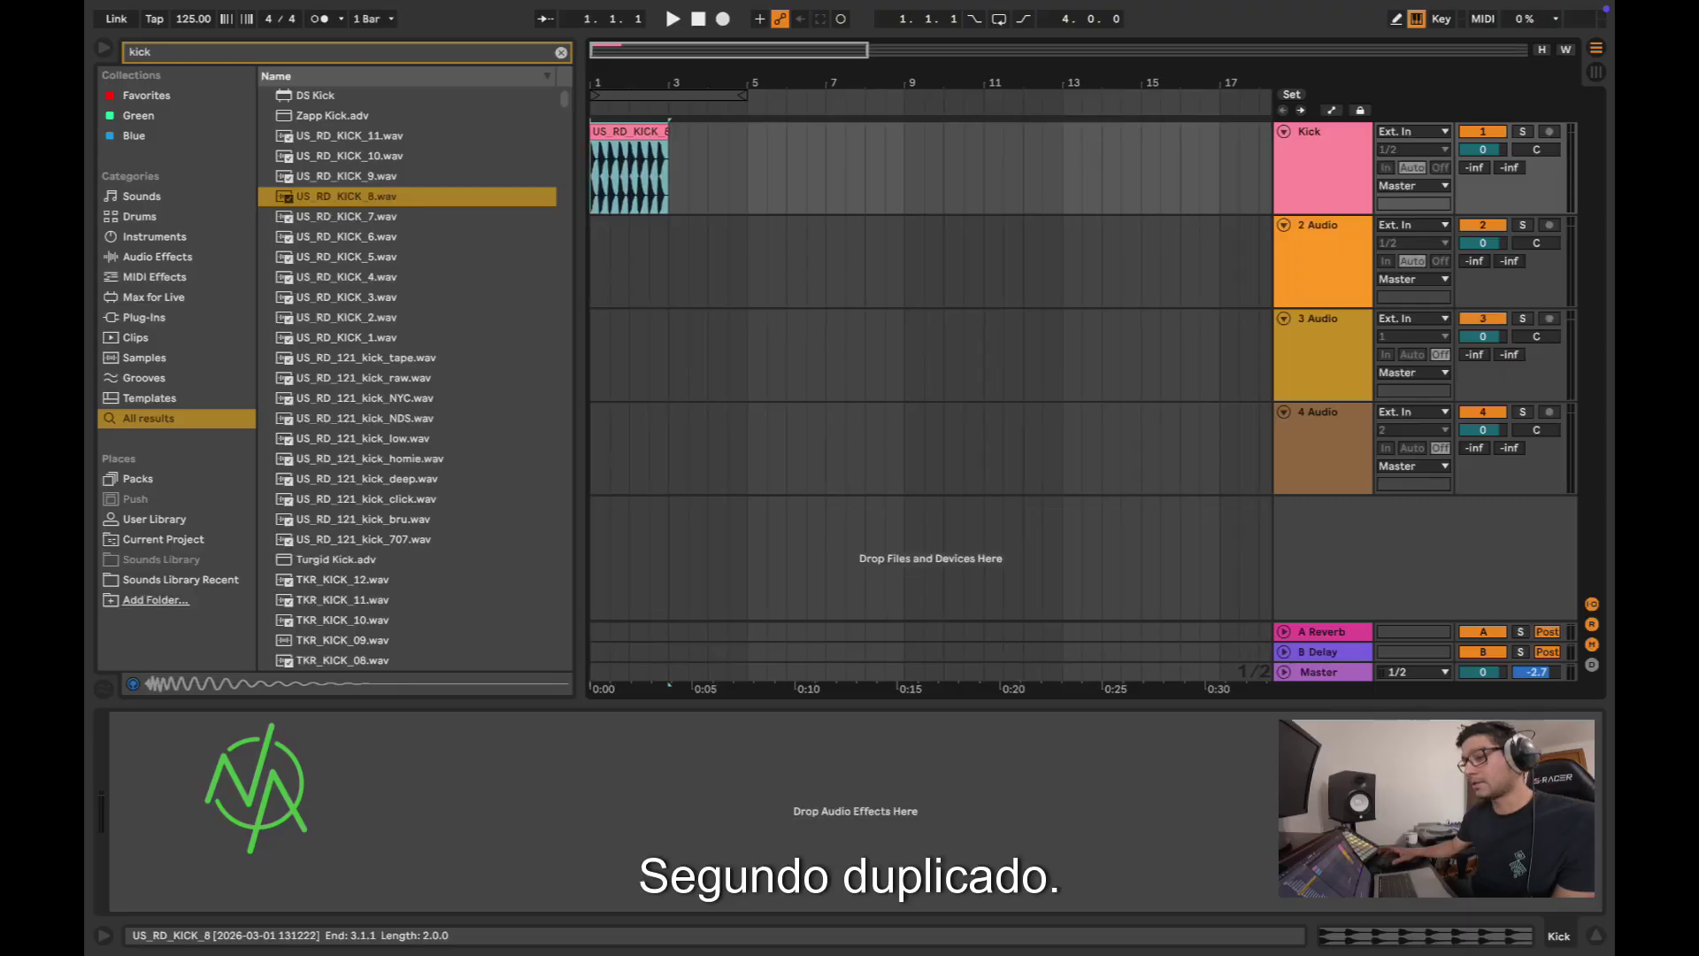
key(ctrl+d)
key(ctrl+d)
key(ctrl+d)
key(ctrl+d)
key(ctrl+d)
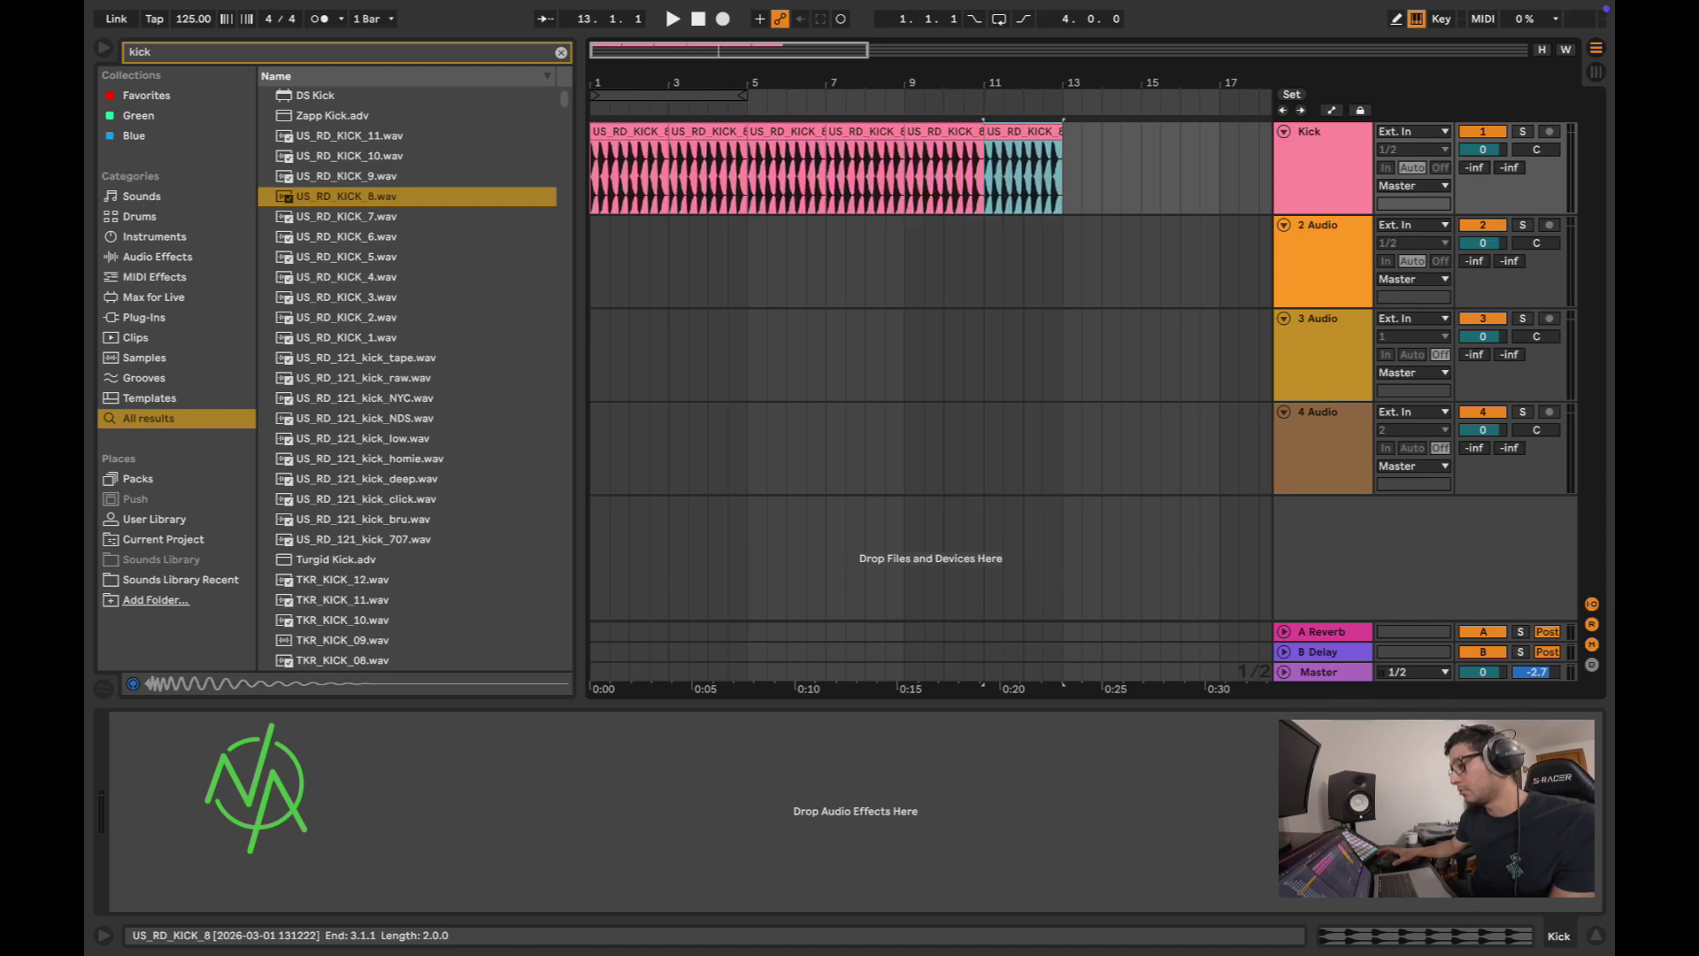
key(ctrl+d)
key(ctrl+d)
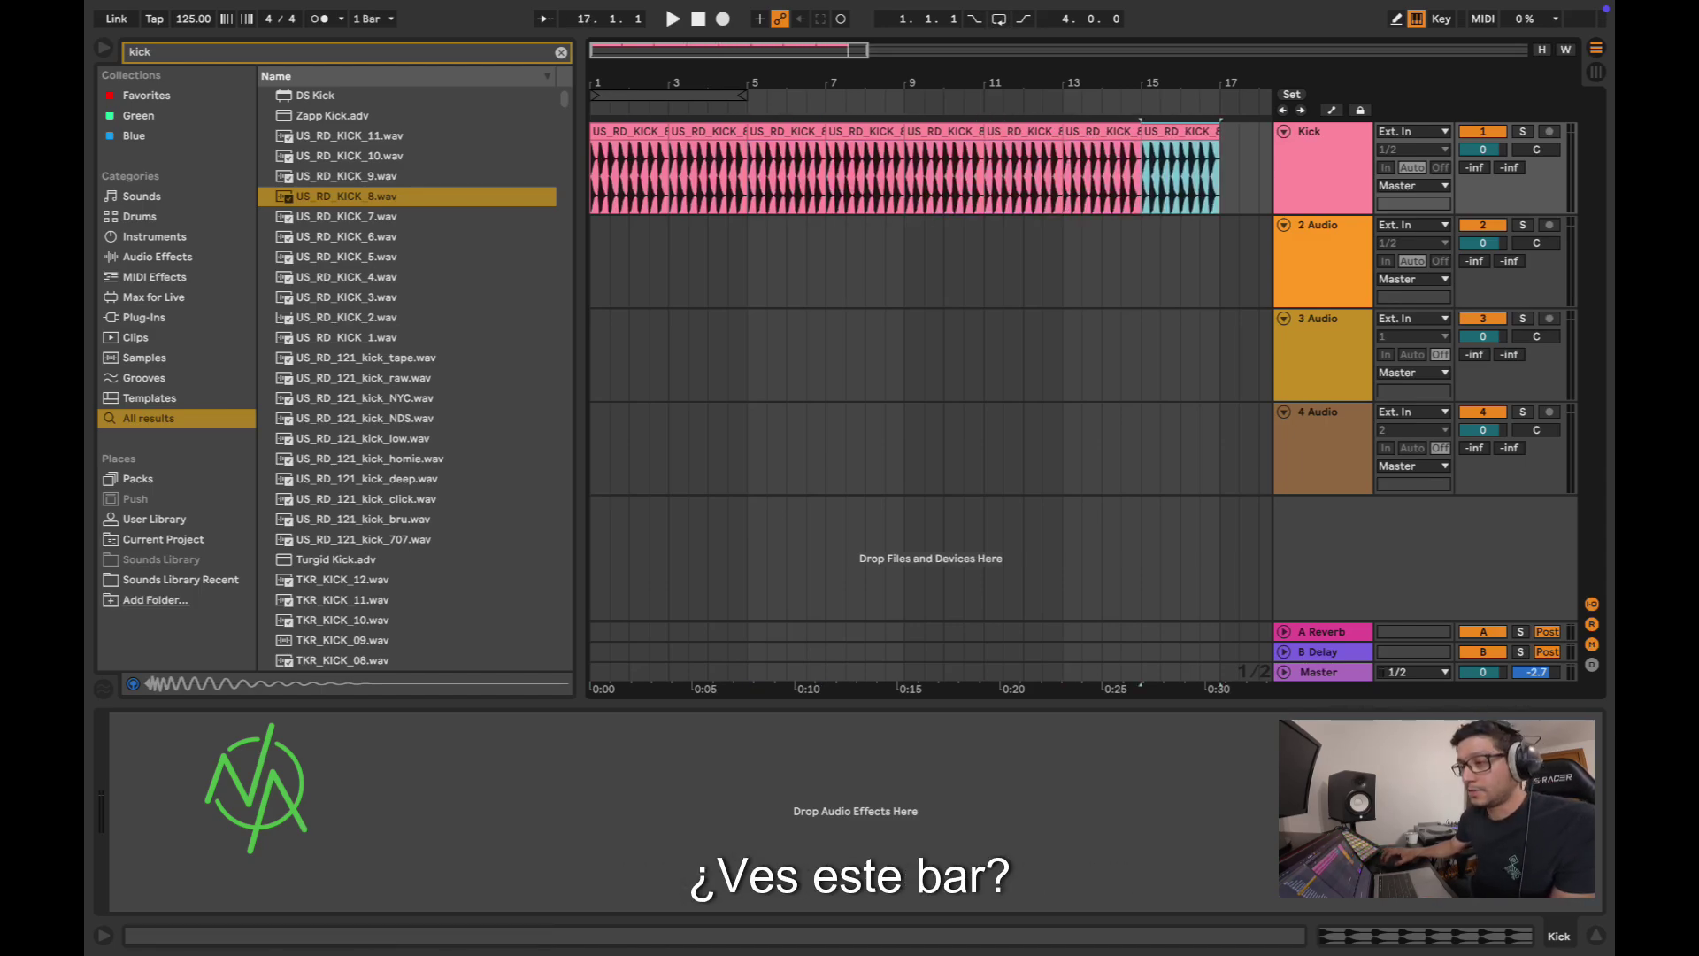
Step: Enable looping, play the kick, and extend the loop region from bar 1 to the end of bar 16
click(668, 95)
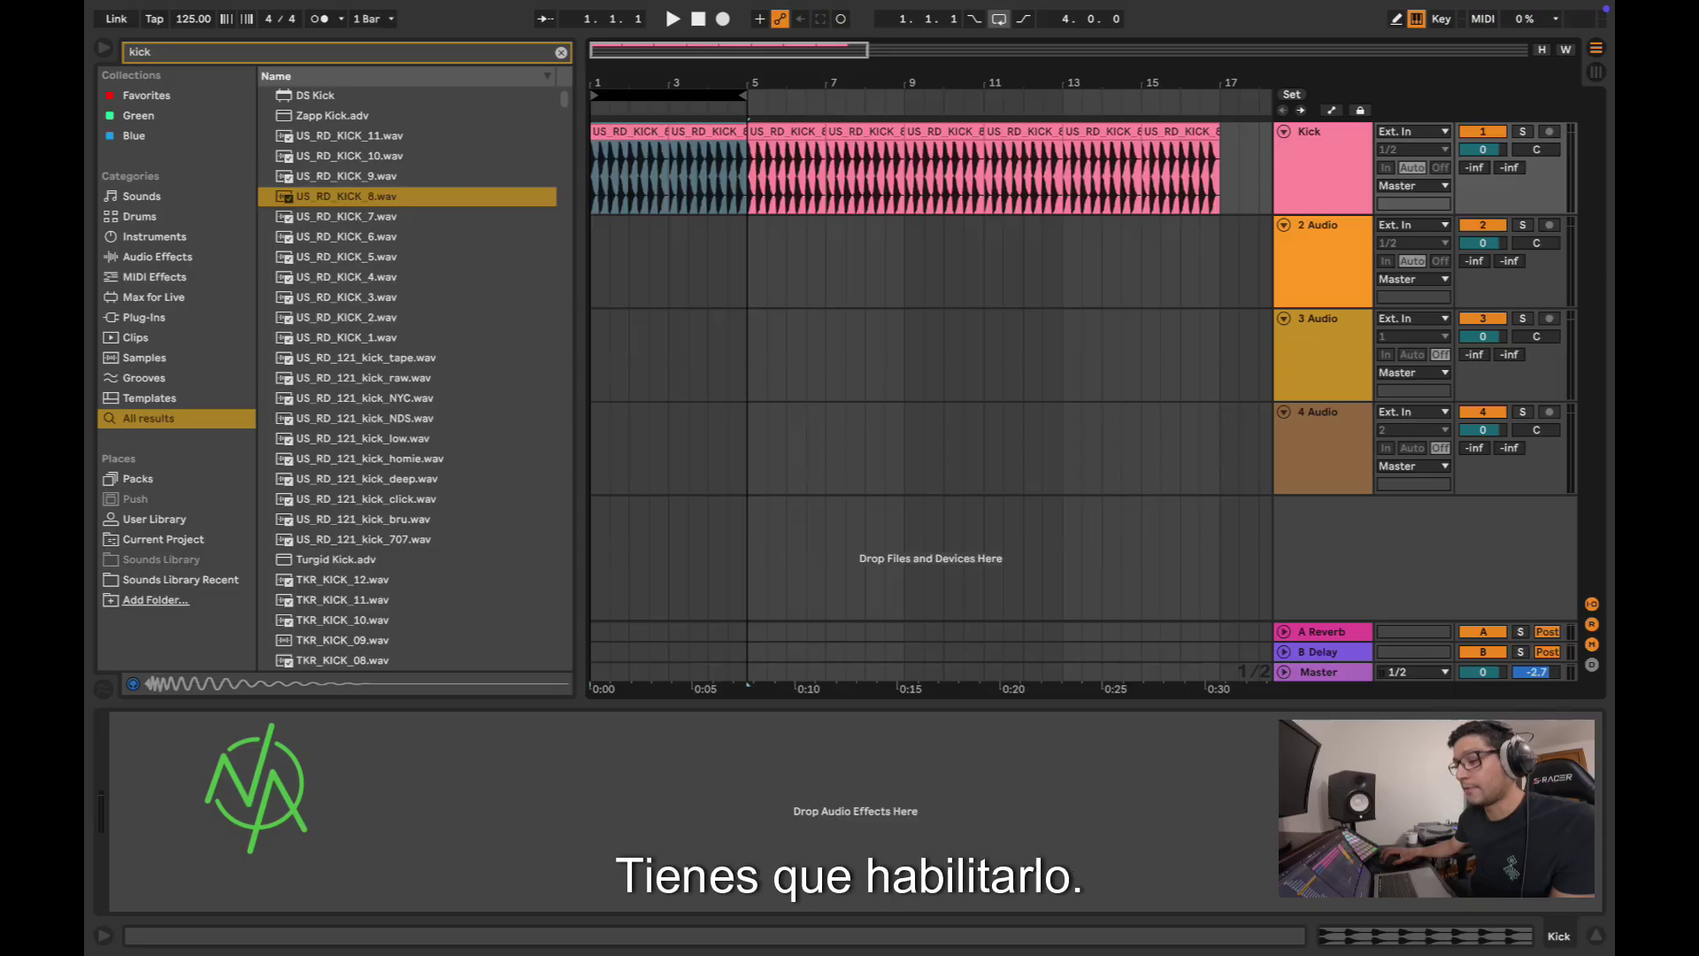
key(ctrl+l)
key(space)
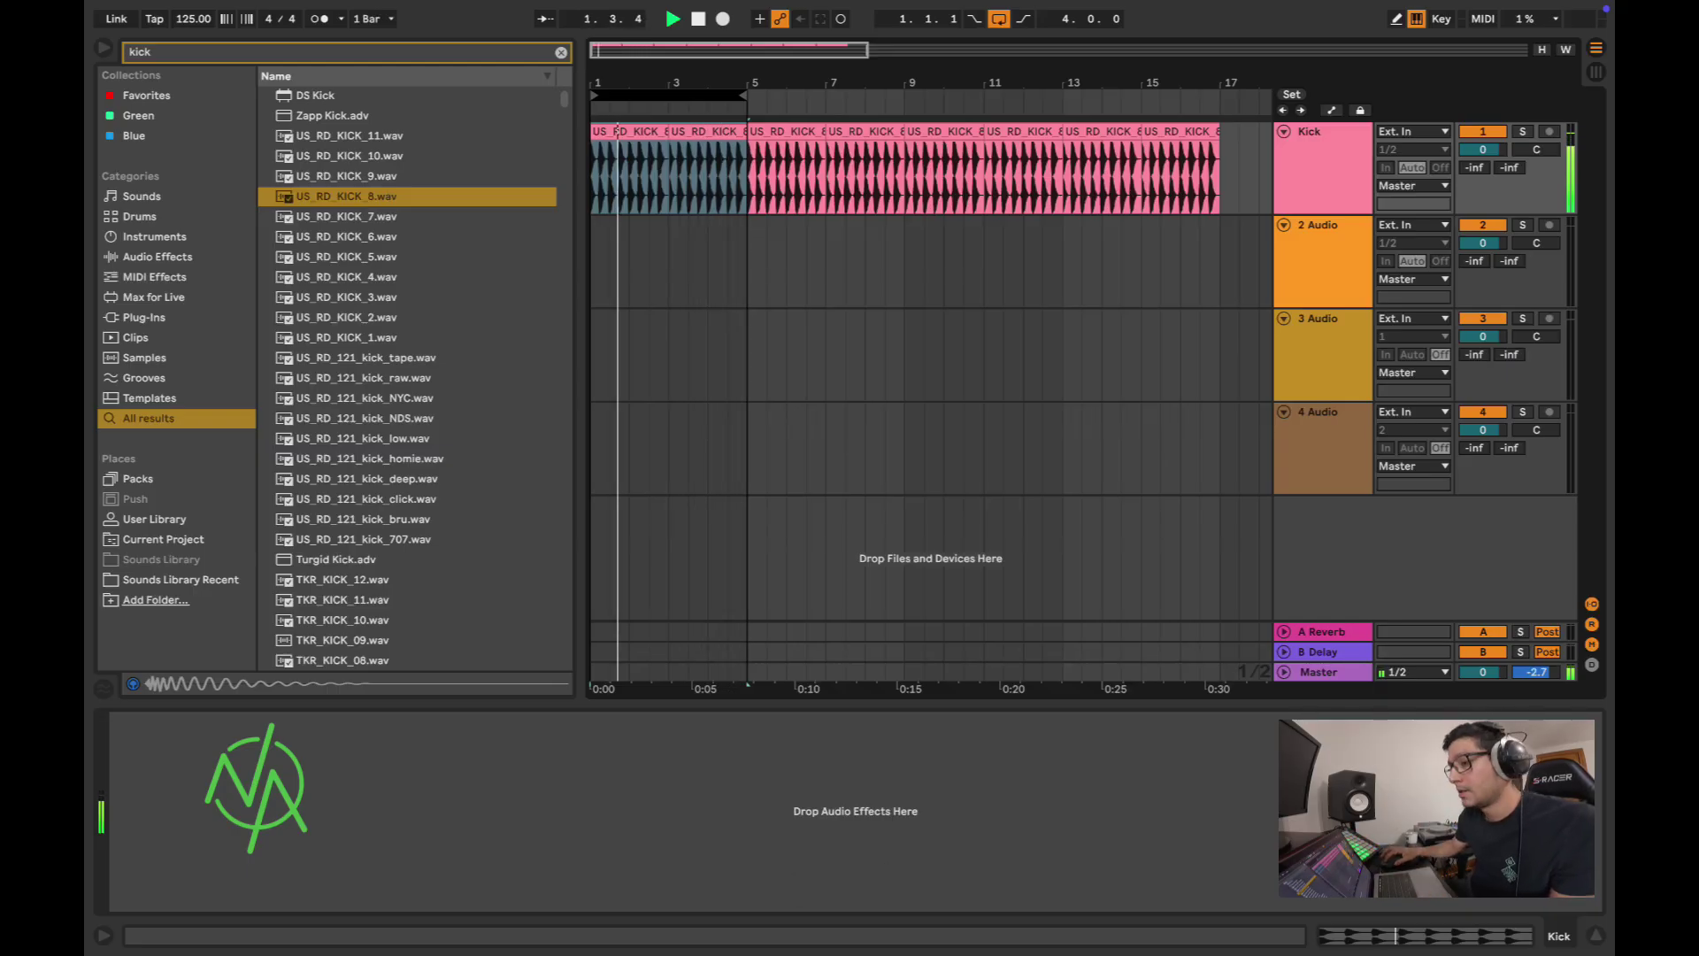
drag(743, 94, 1219, 95)
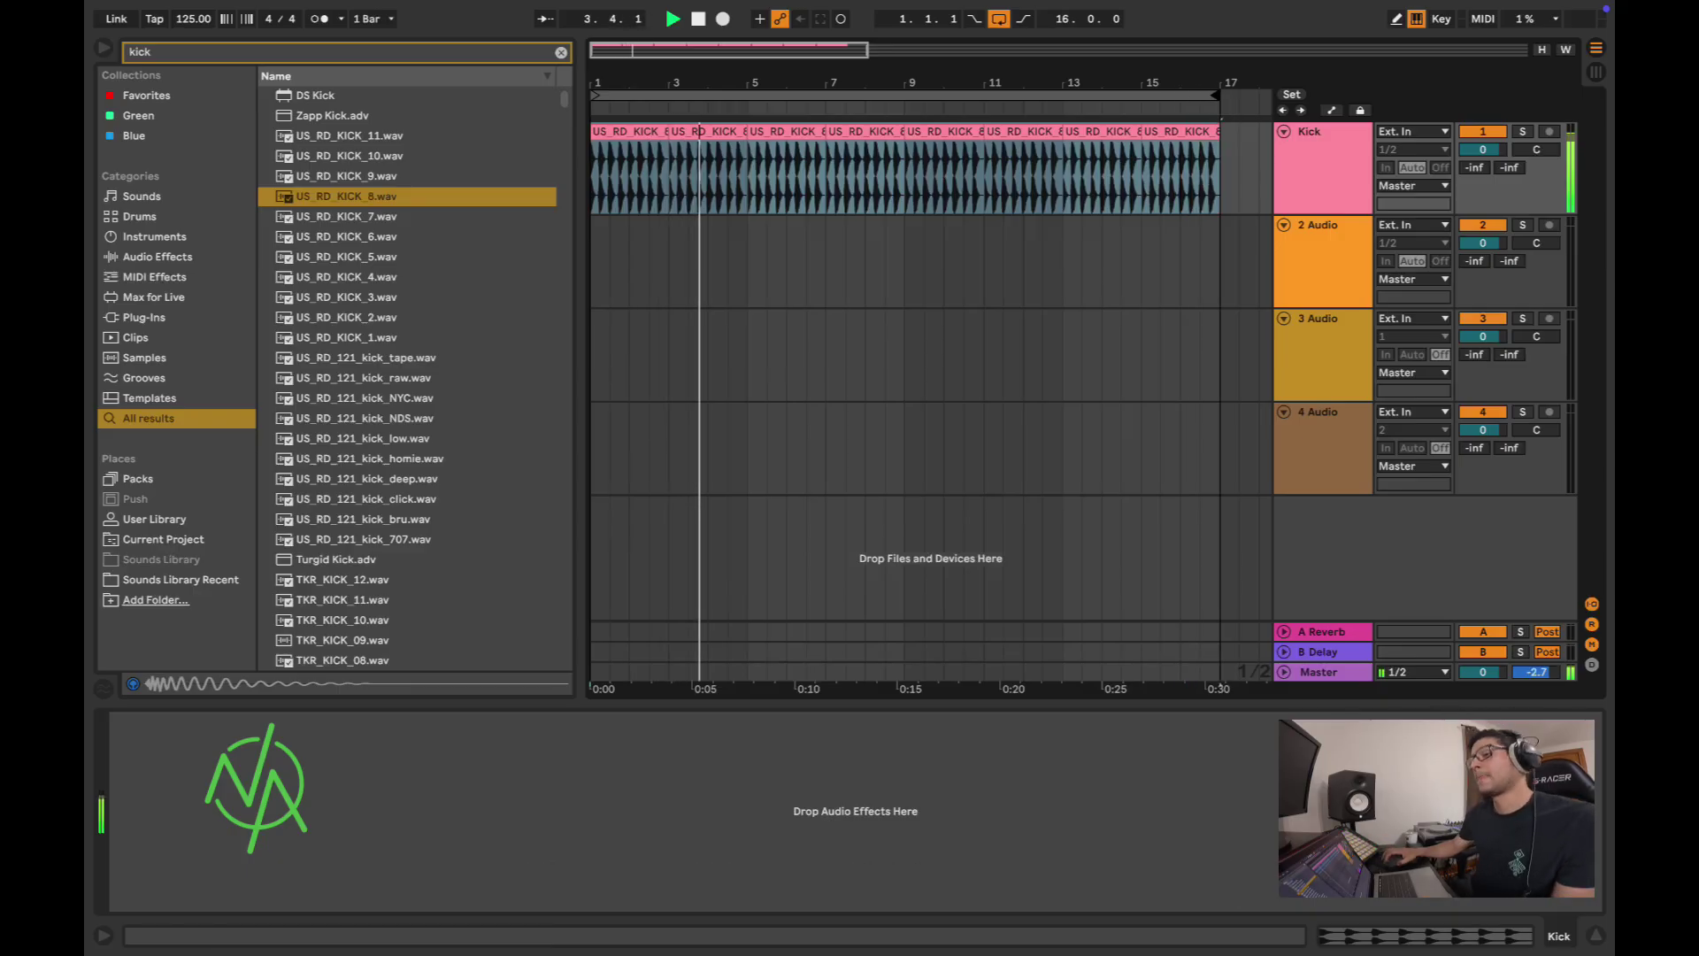
key(space)
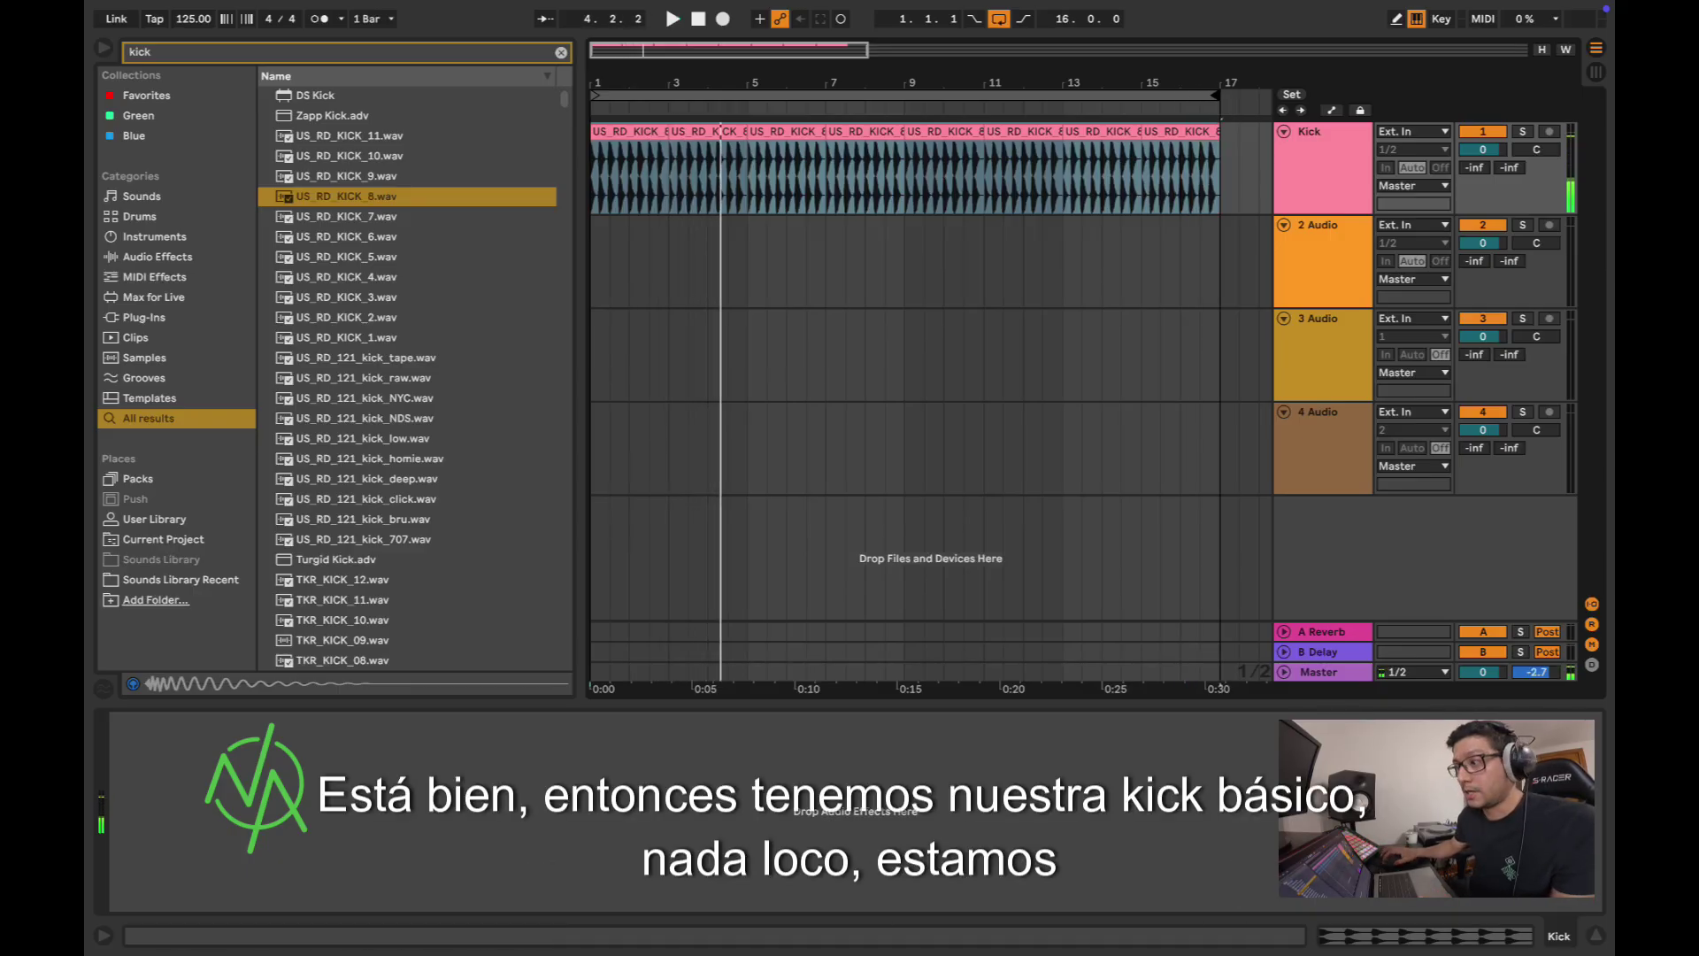
Step: Rename the second audio track Clap, search the browser for "clap" and audition samples down to US_RD_Clap_2.wav
click(1322, 131)
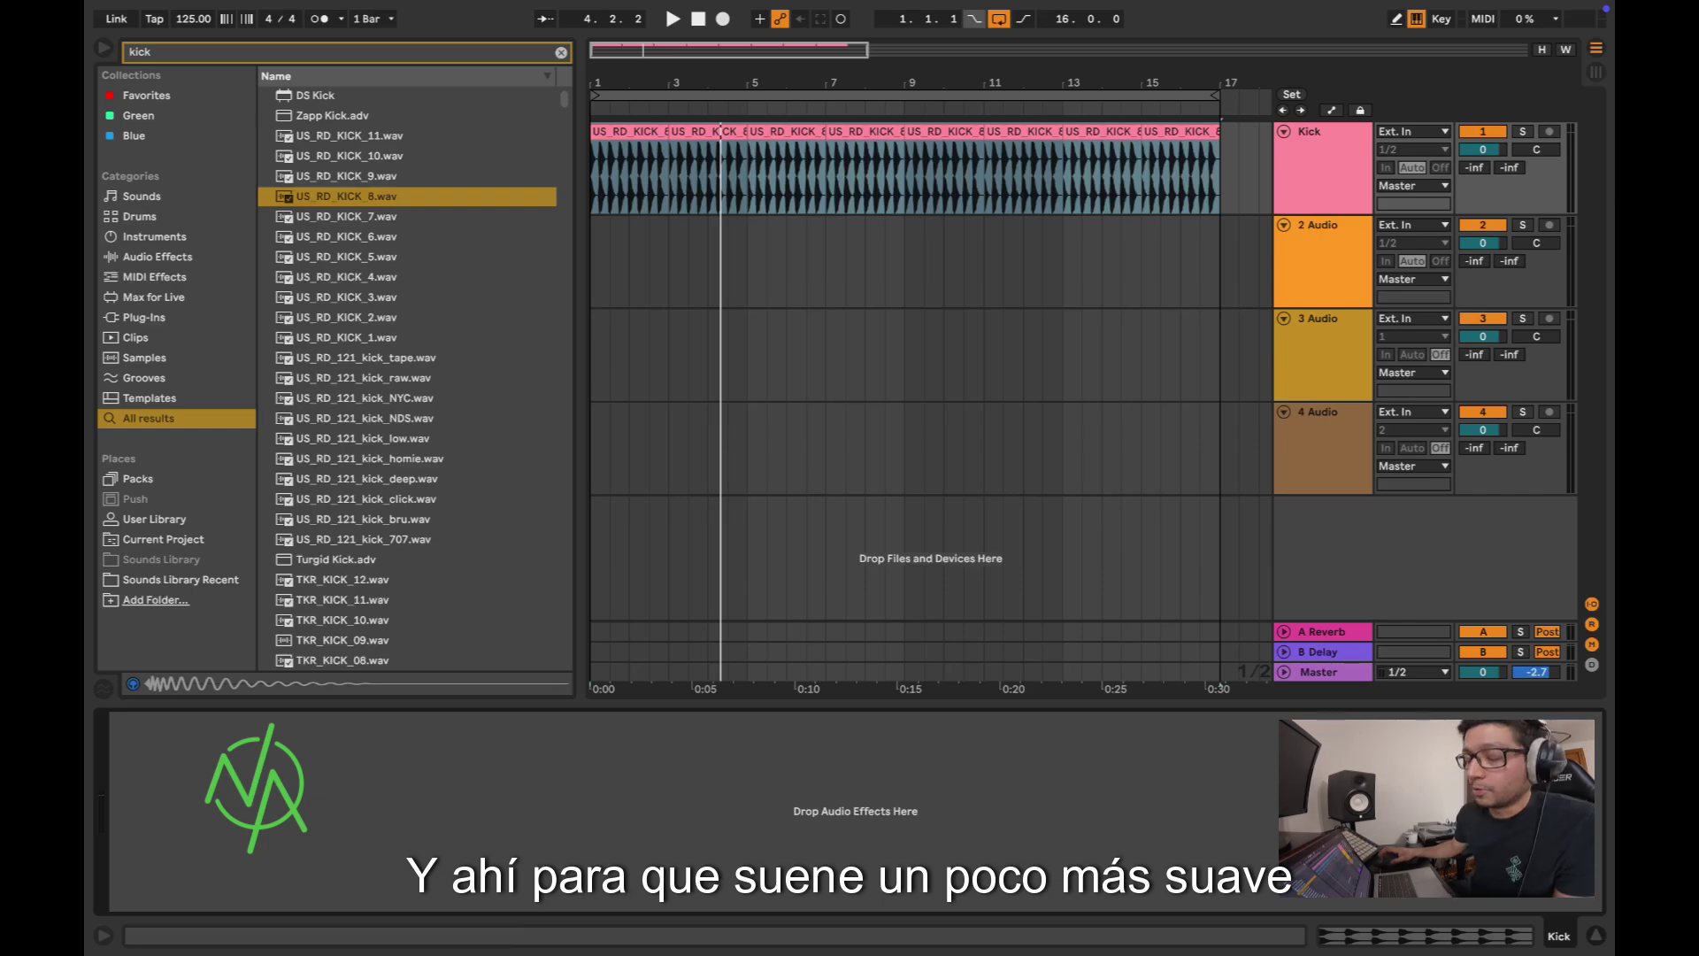
click(1322, 225)
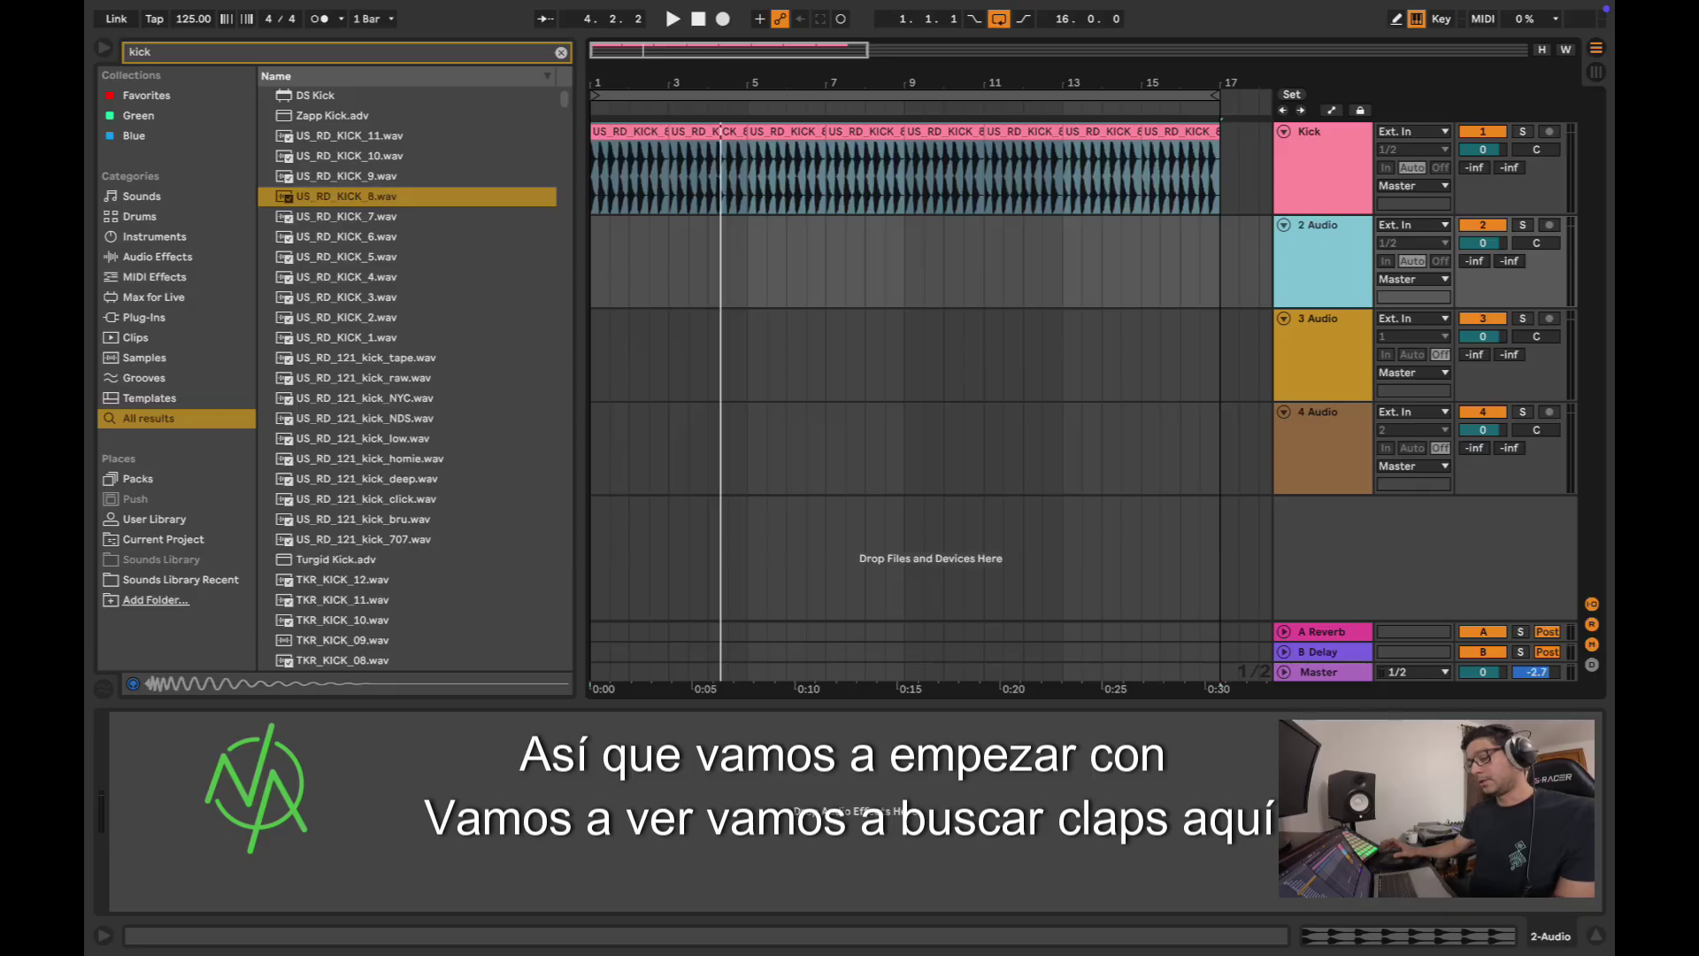
key(ctrl+f)
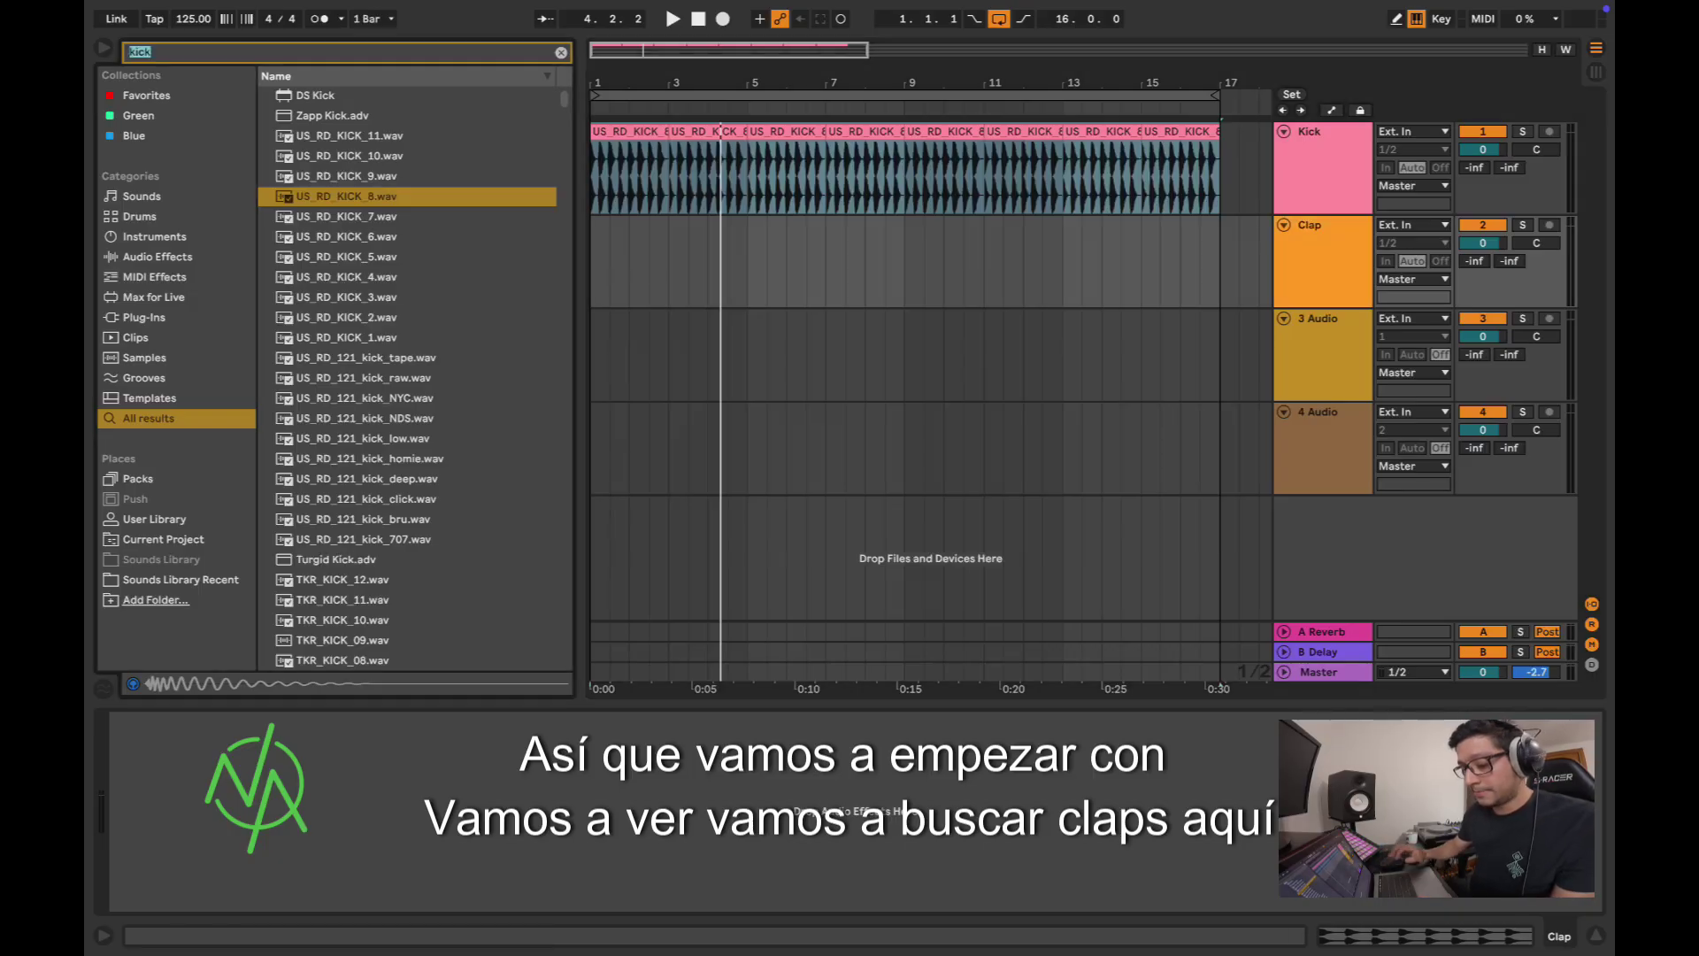
text(clap)
key(Down)
key(Down)
key(Down)
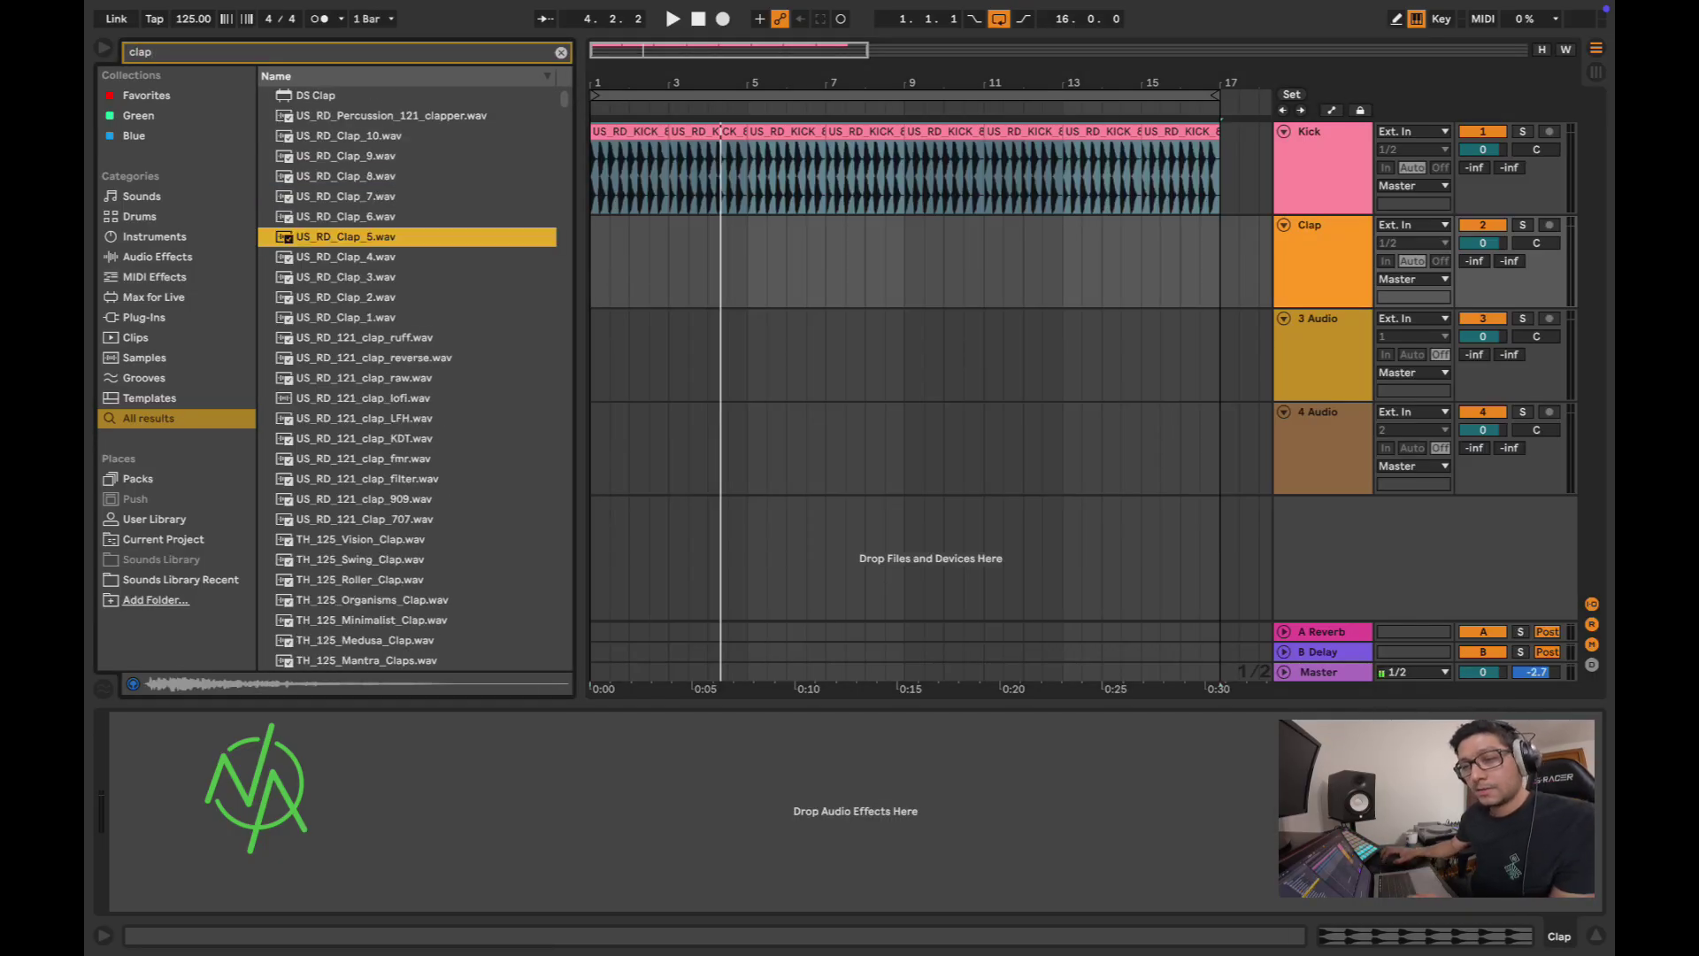
key(Down)
key(Down)
key(Down)
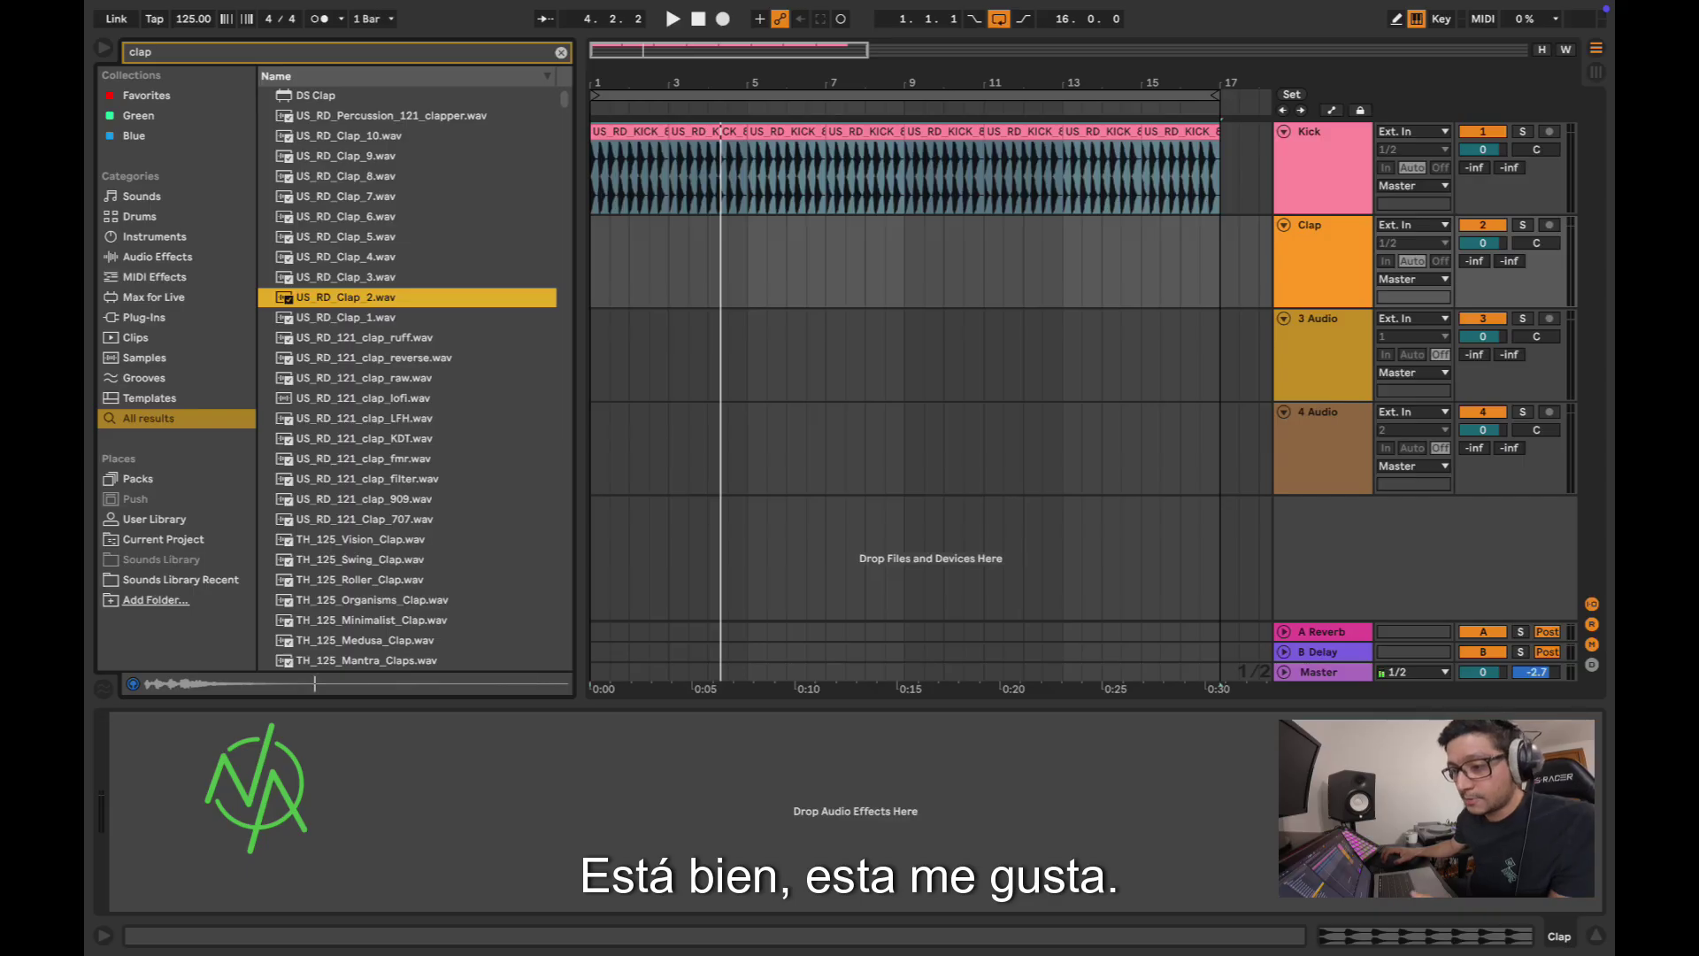
Step: Place US_RD_Clap_2.wav on beat 2 of bar 1 in the Clap track and set that track's volume to -6 dB
drag(593, 82, 593, 221)
drag(345, 297, 701, 260)
key(Home)
key(space)
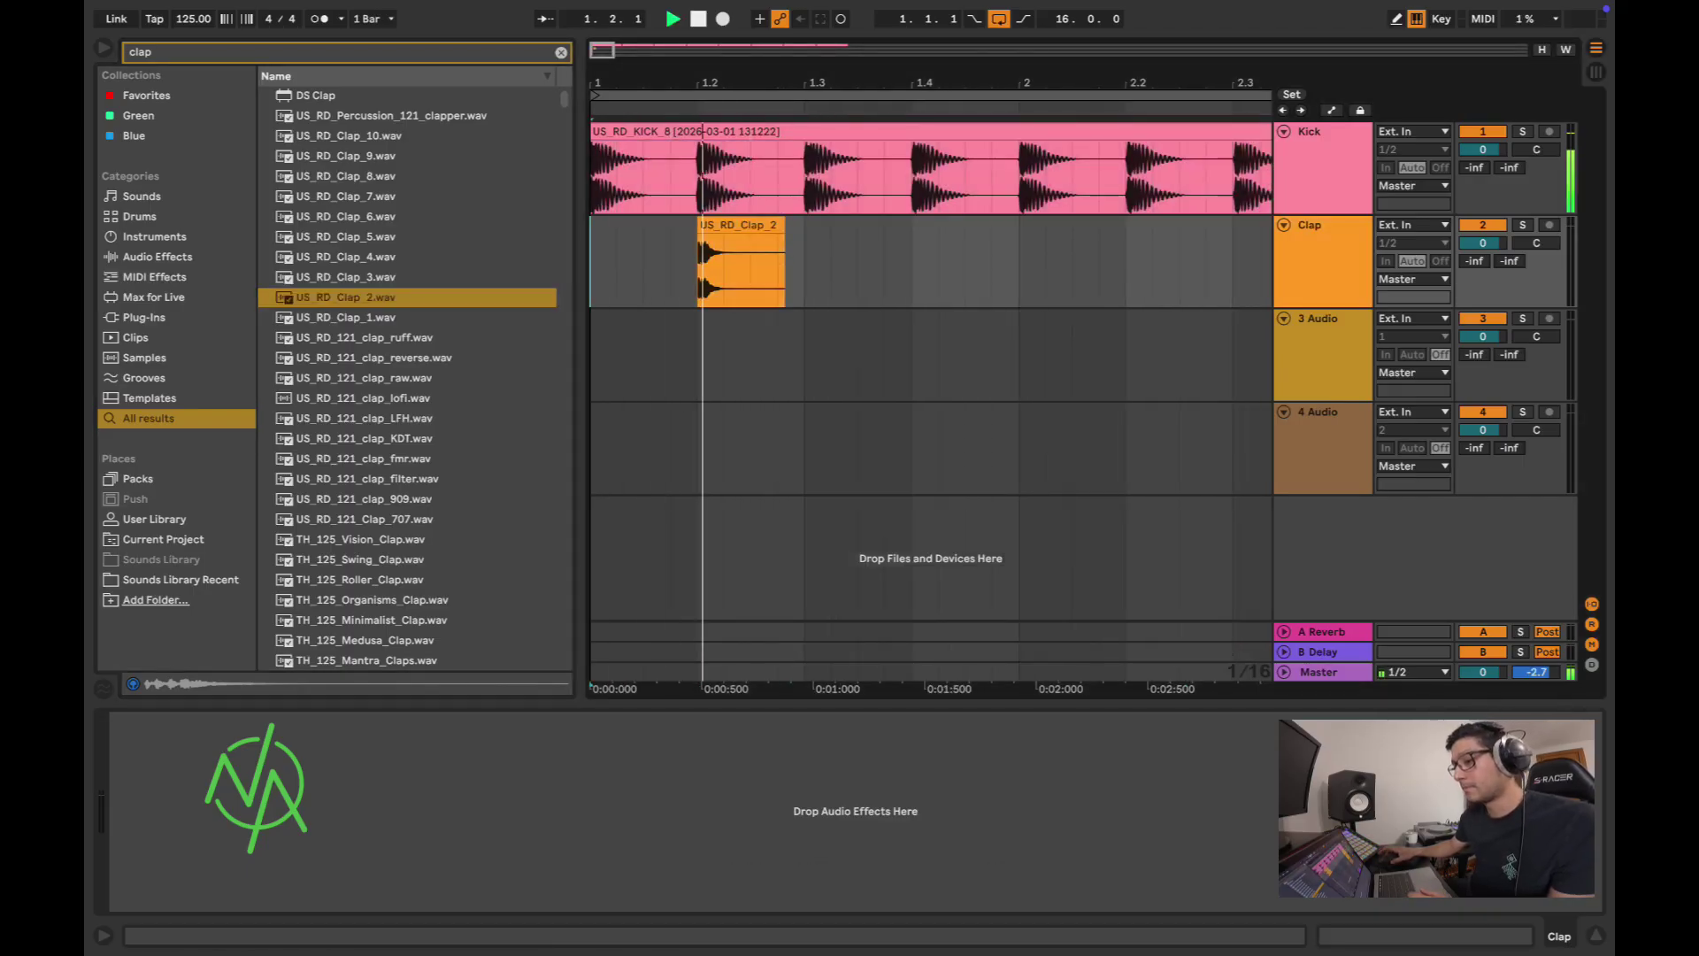
key(space)
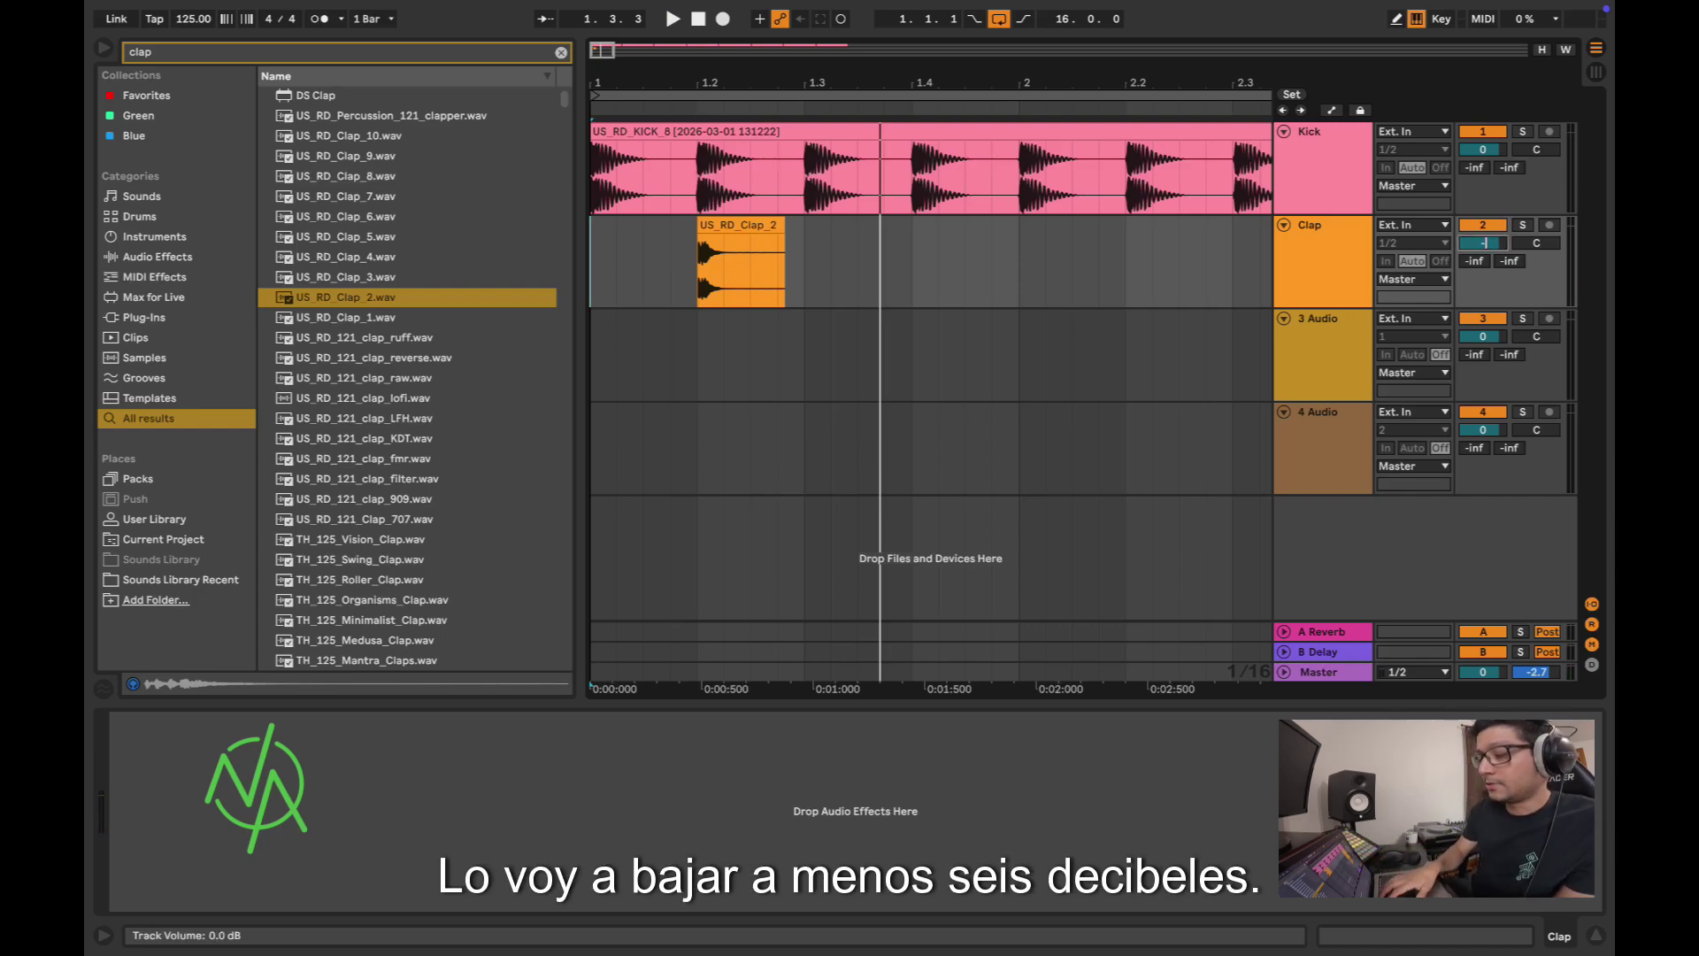
key(space)
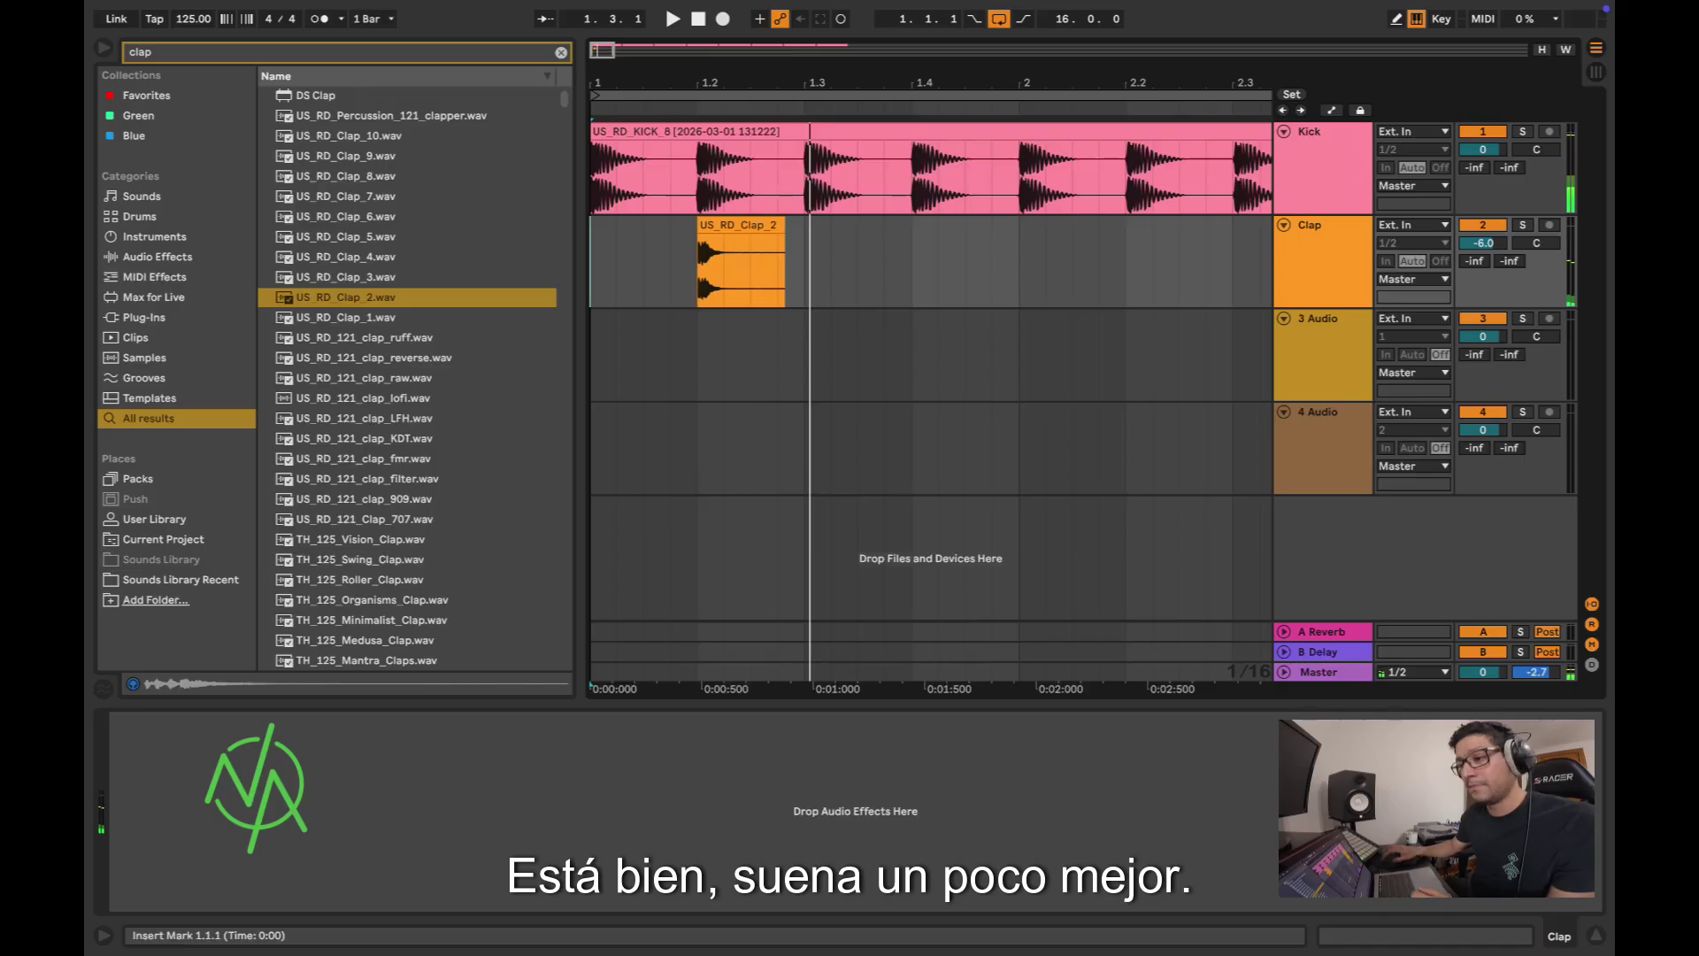
Step: Copy the clap onto beat 4 of bar 1 and consolidate bar 1 of the Clap track into one clip
click(739, 225)
key(minus)
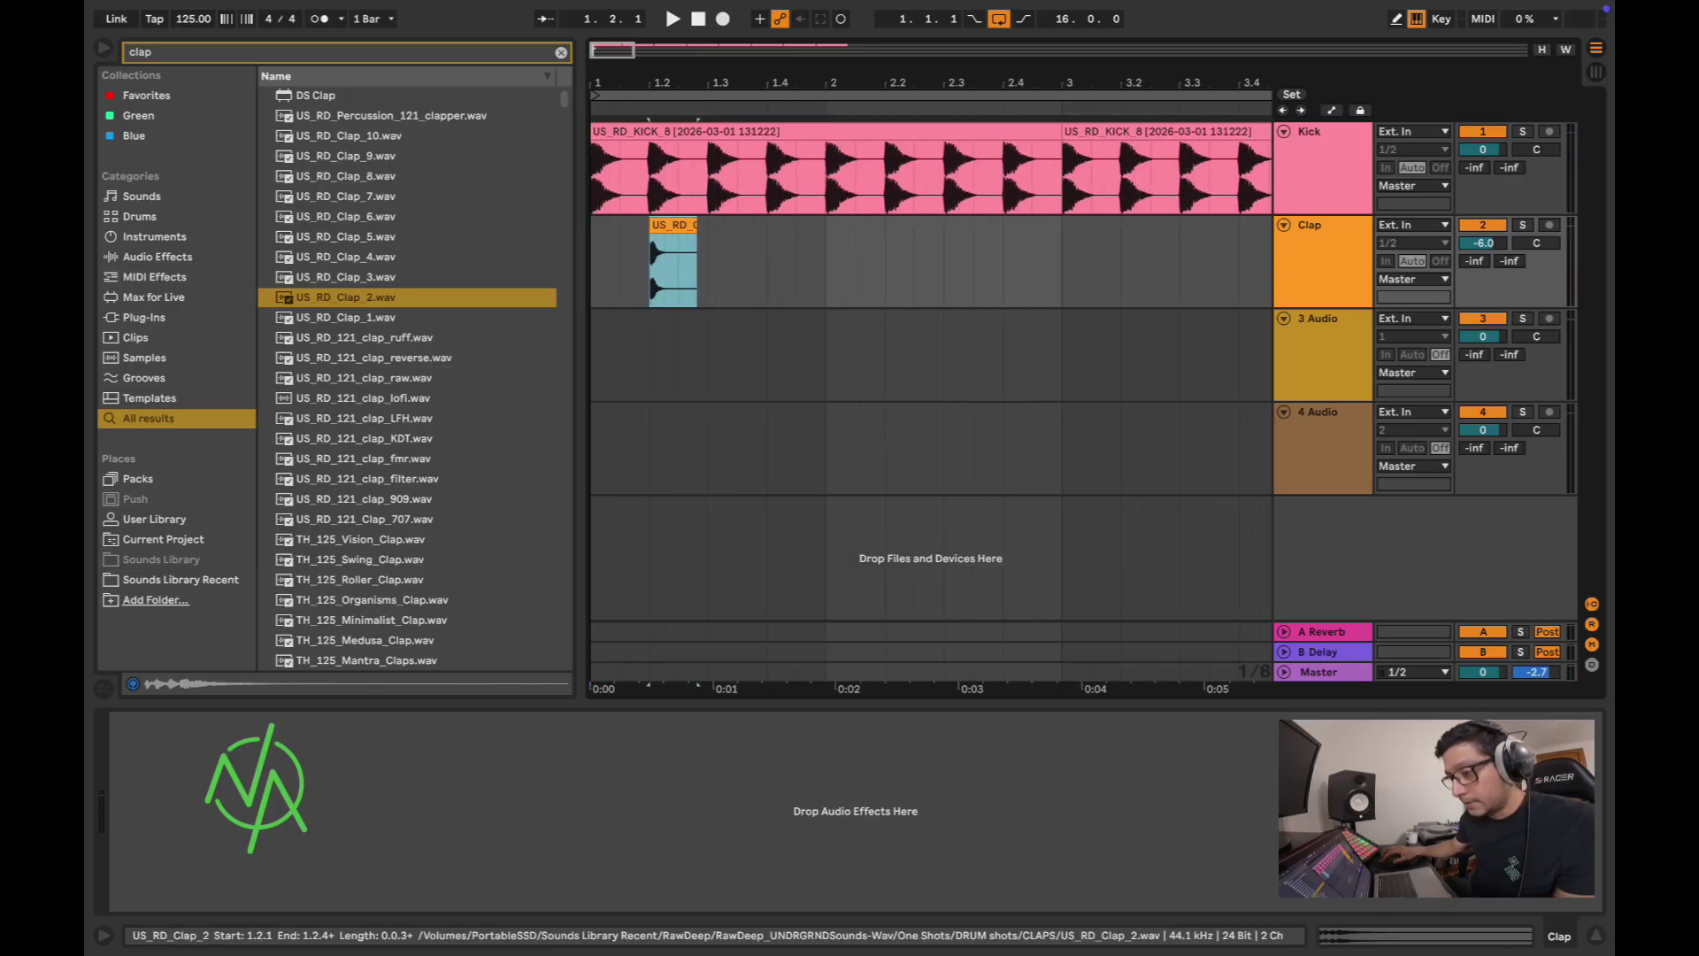
drag(672, 225, 808, 225)
key(ctrl+z)
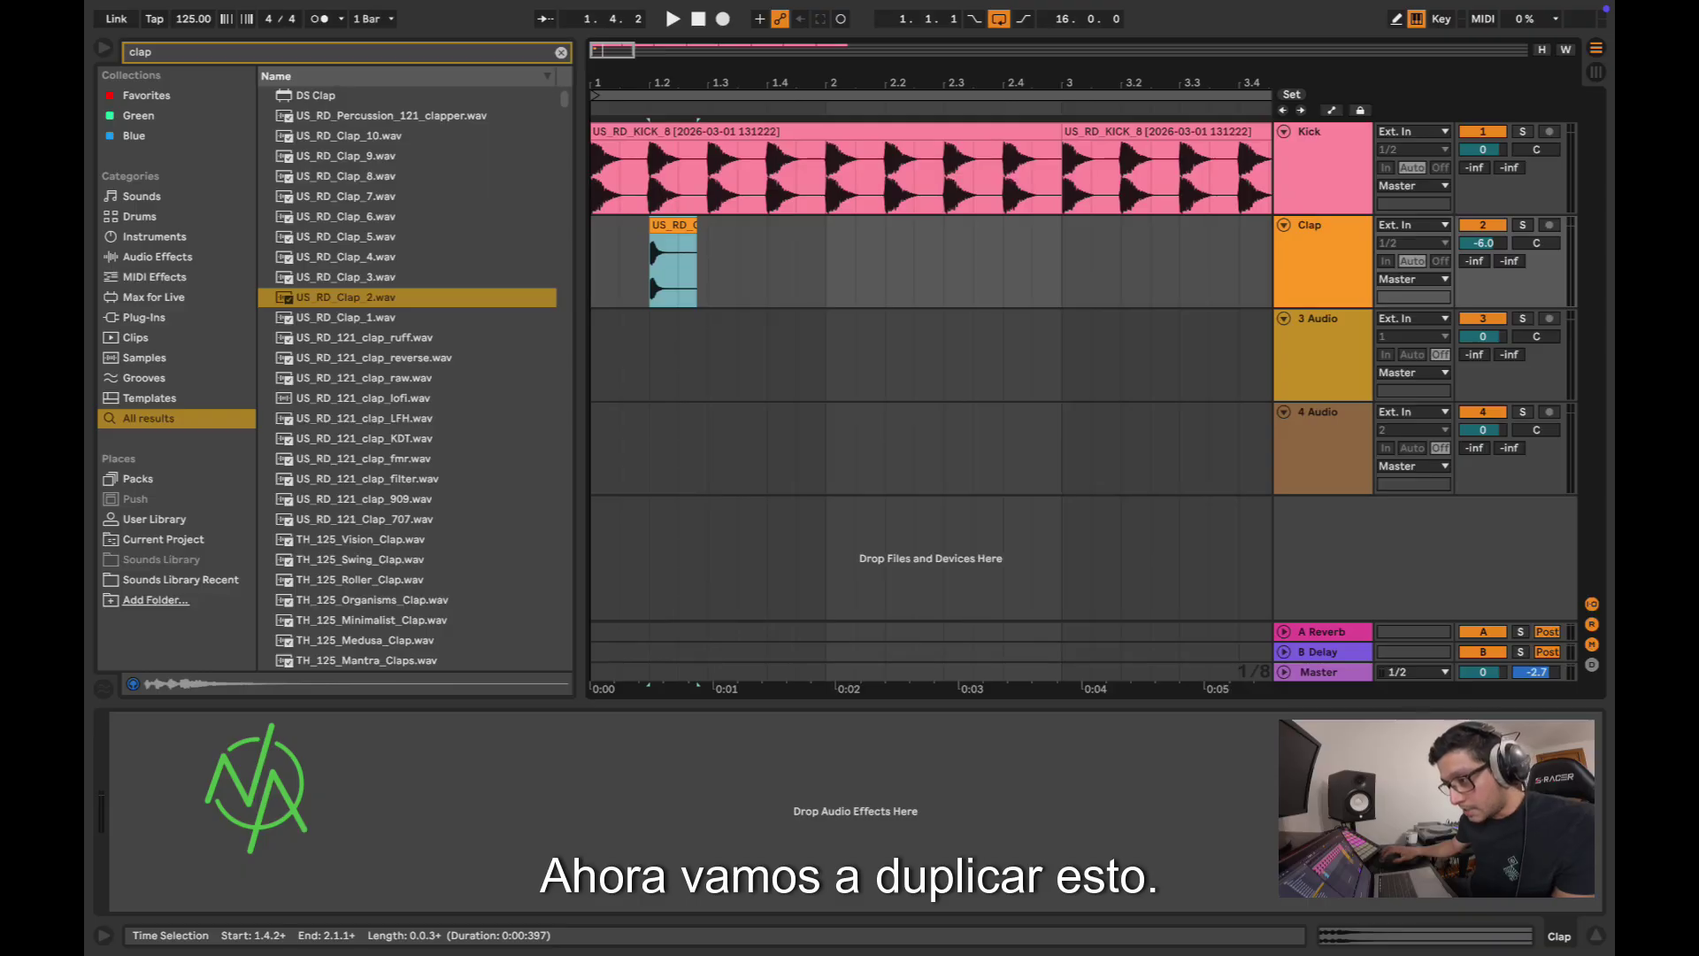
drag(672, 225, 790, 225)
click(593, 261)
key(space)
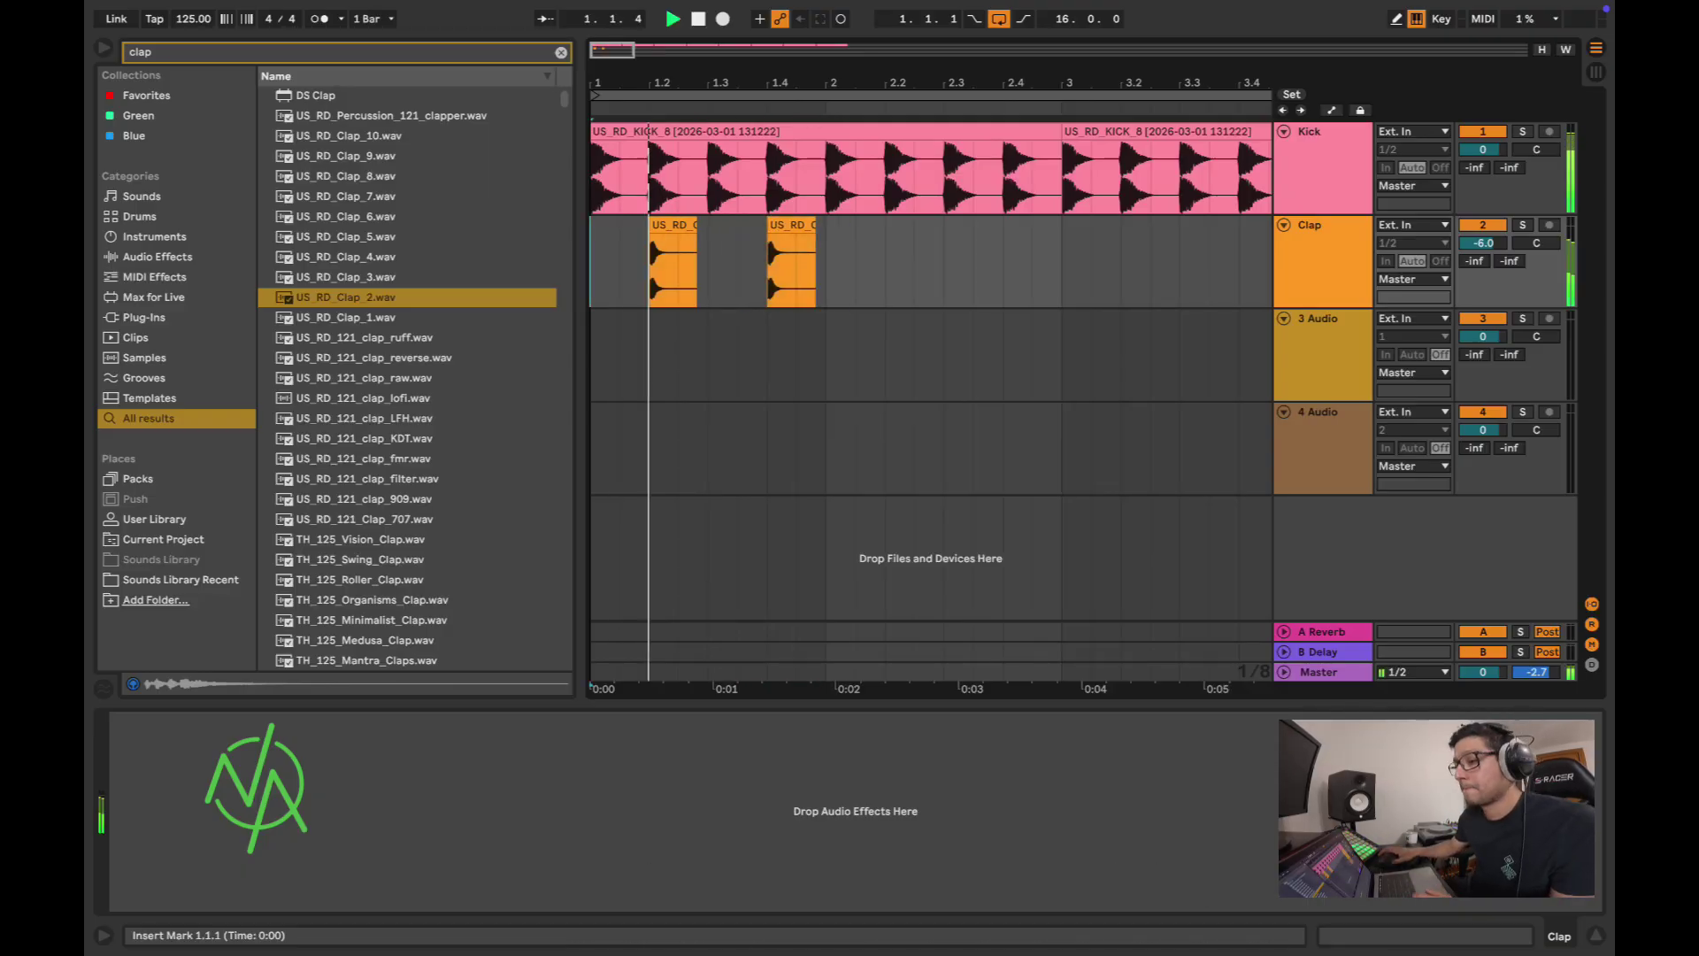
key(space)
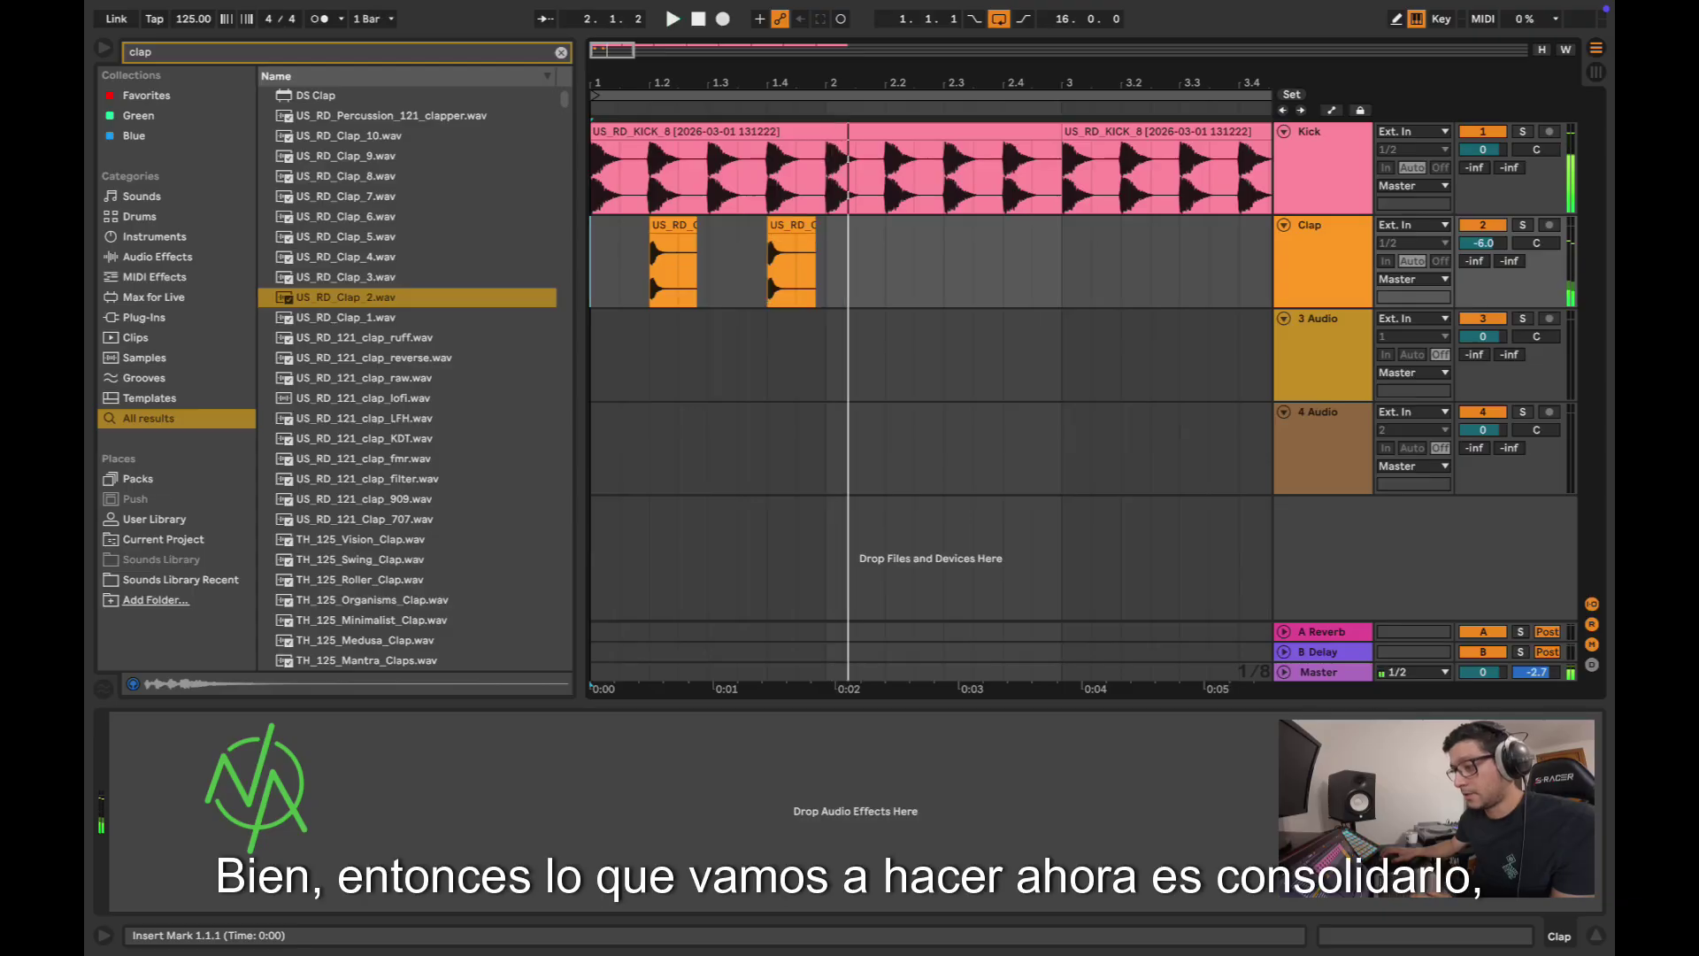
drag(592, 261, 825, 261)
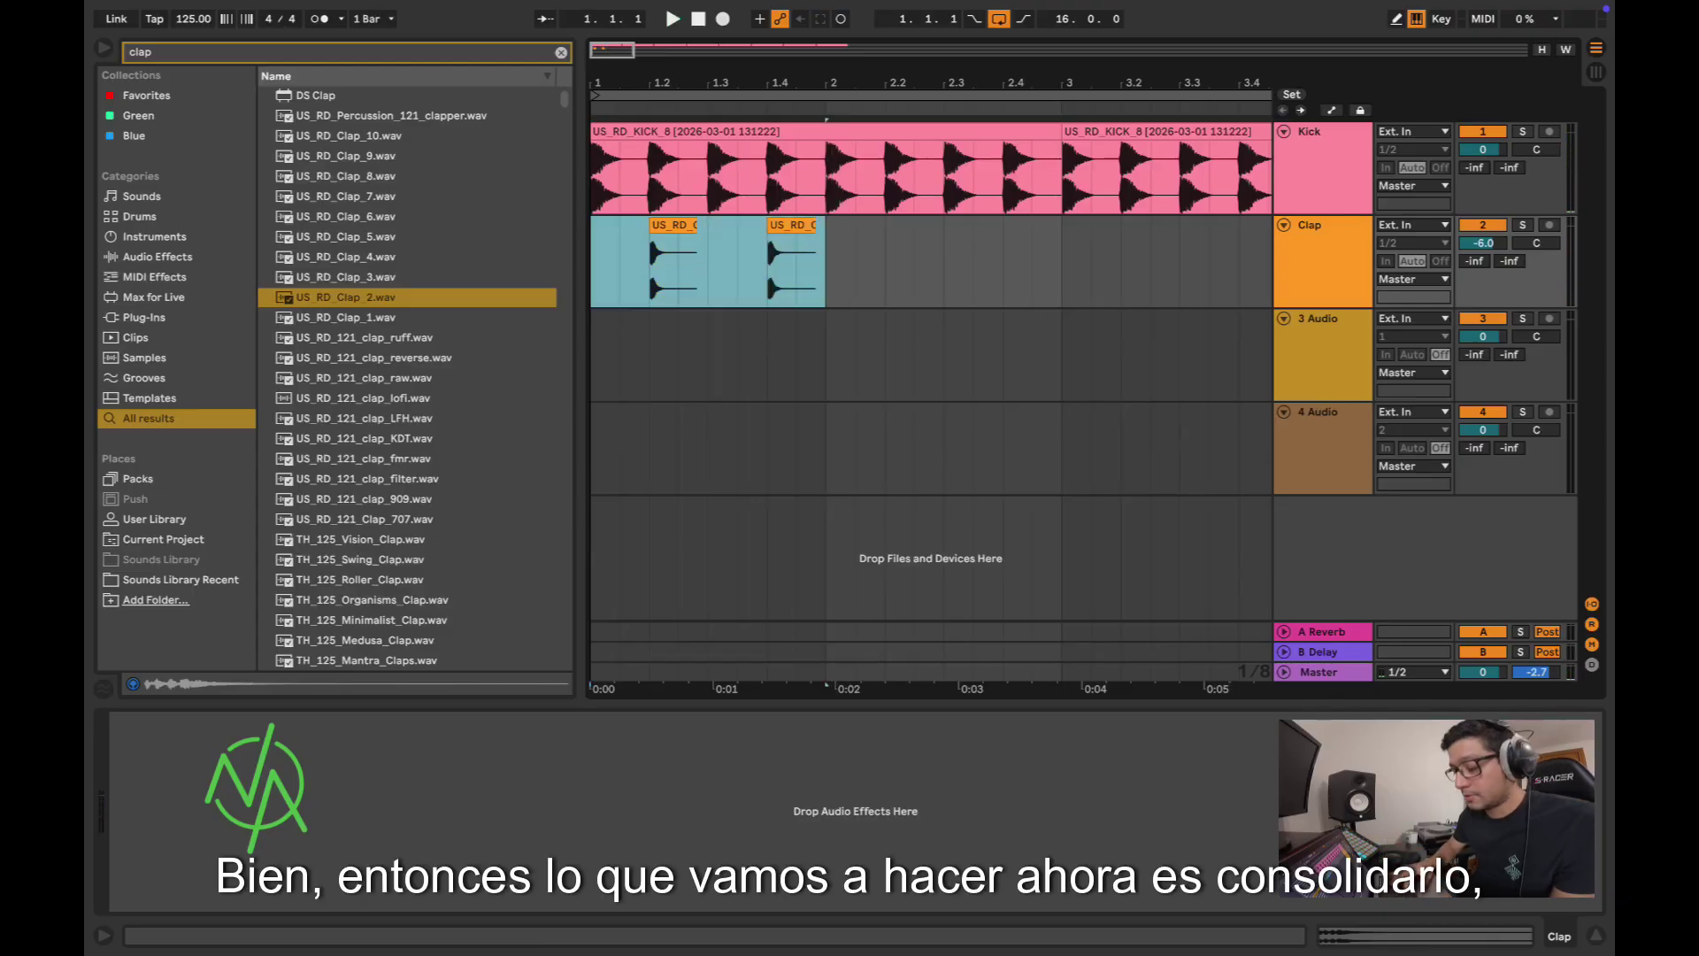
key(ctrl+j)
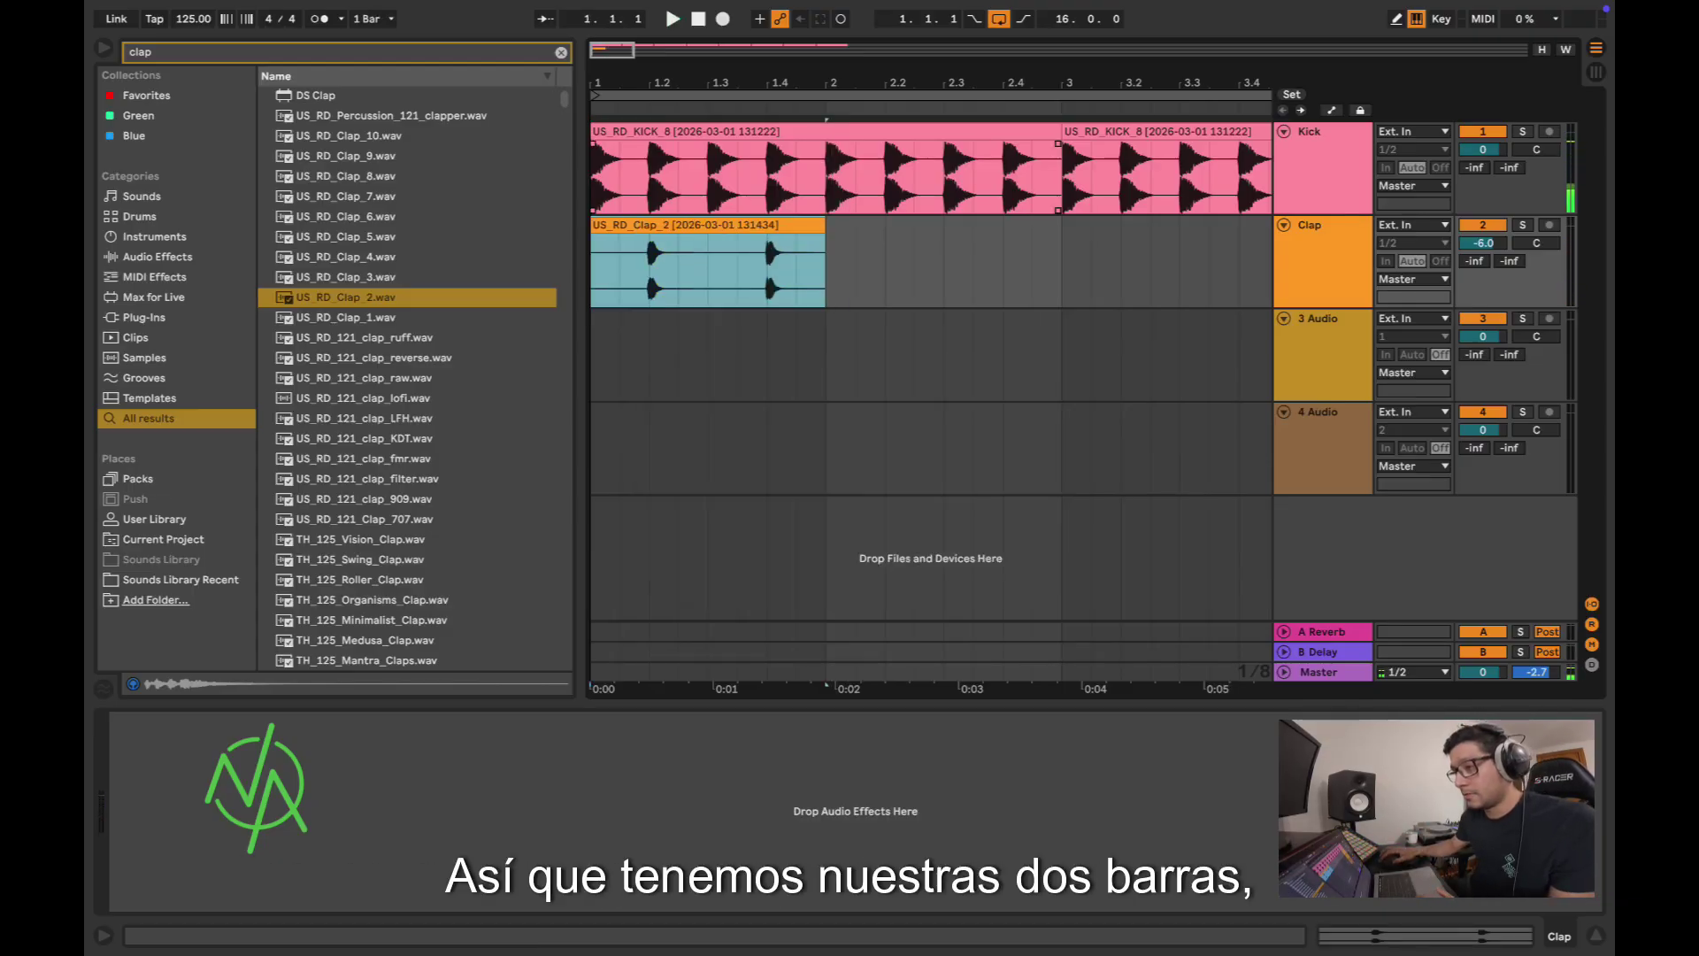
Step: Duplicate the one-bar clap clip until the Clap track fills all 16 bars alongside the kick
key(minus)
key(minus)
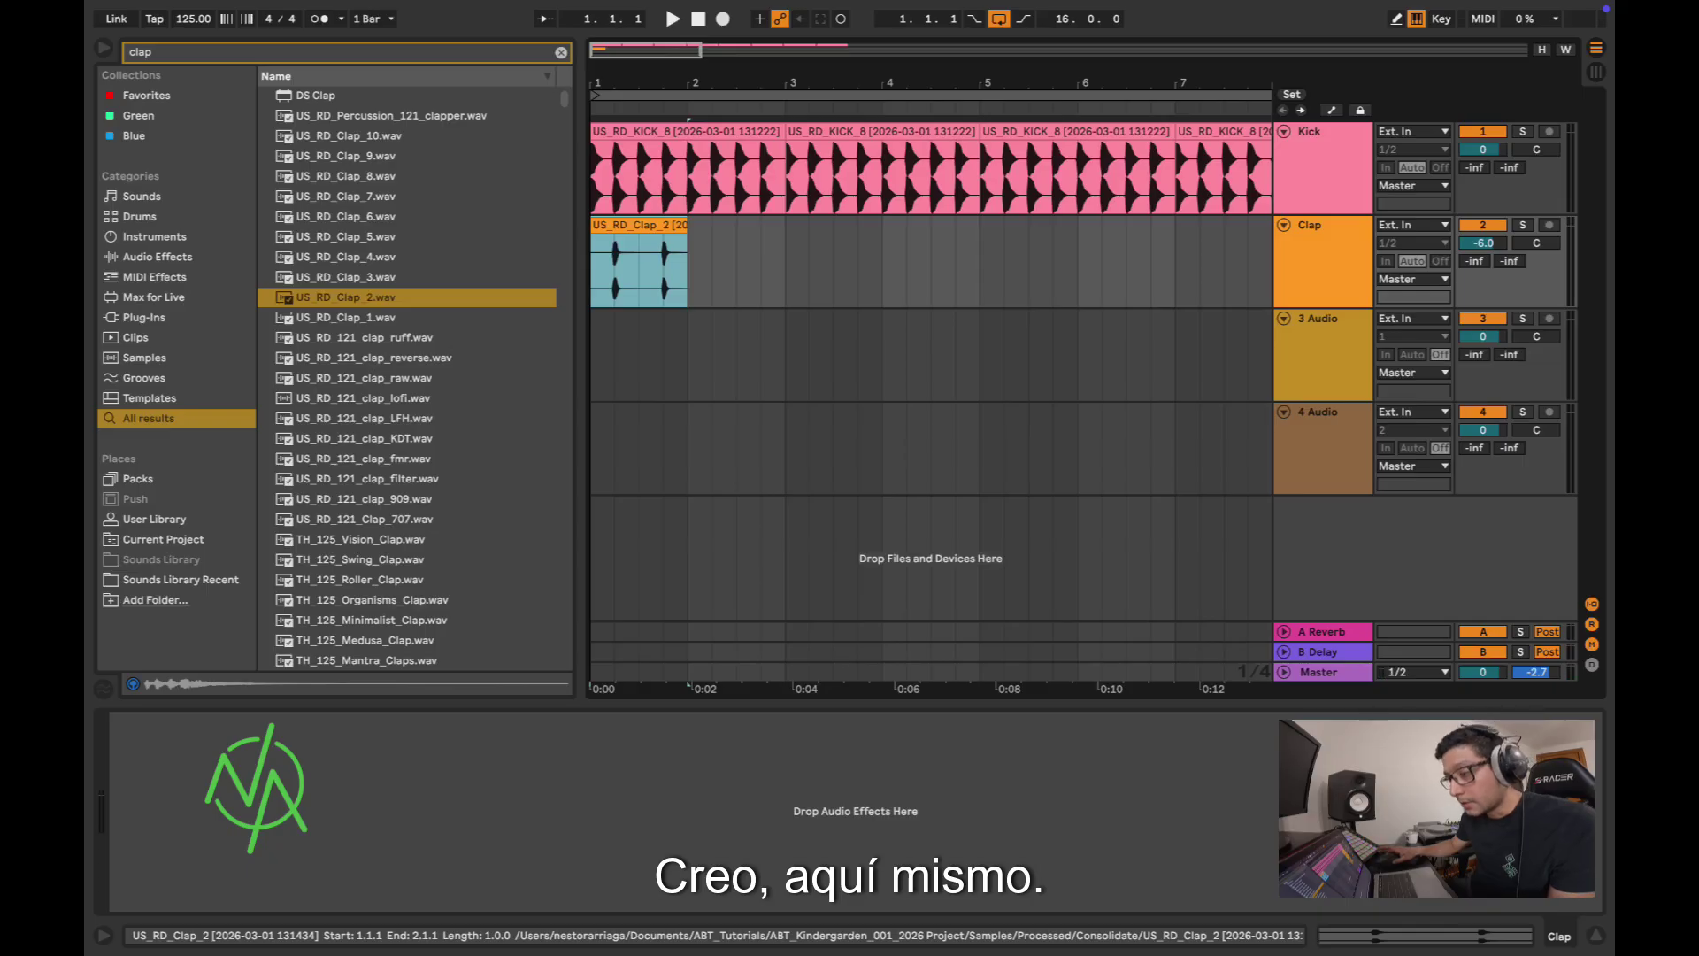
key(super+d)
key(minus)
key(minus)
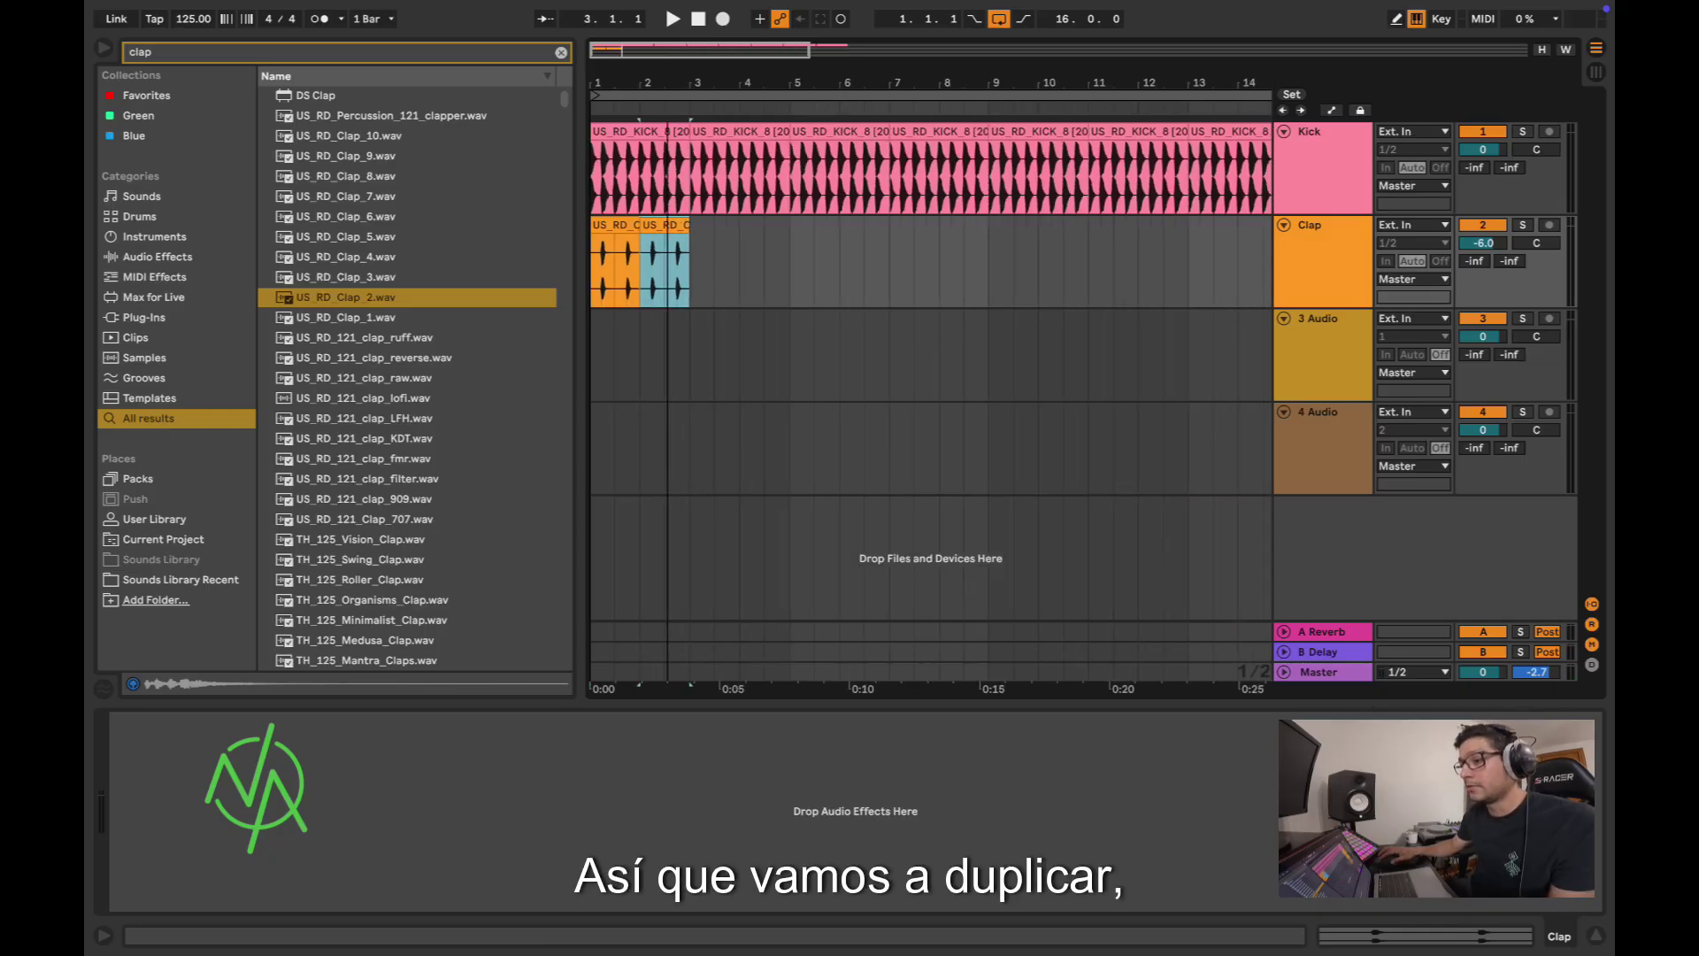
key(super+d)
key(ctrl+d)
key(ctrl+d)
key(minus)
key(ctrl+d)
key(ctrl+d)
key(ctrl+d)
key(ctrl+d)
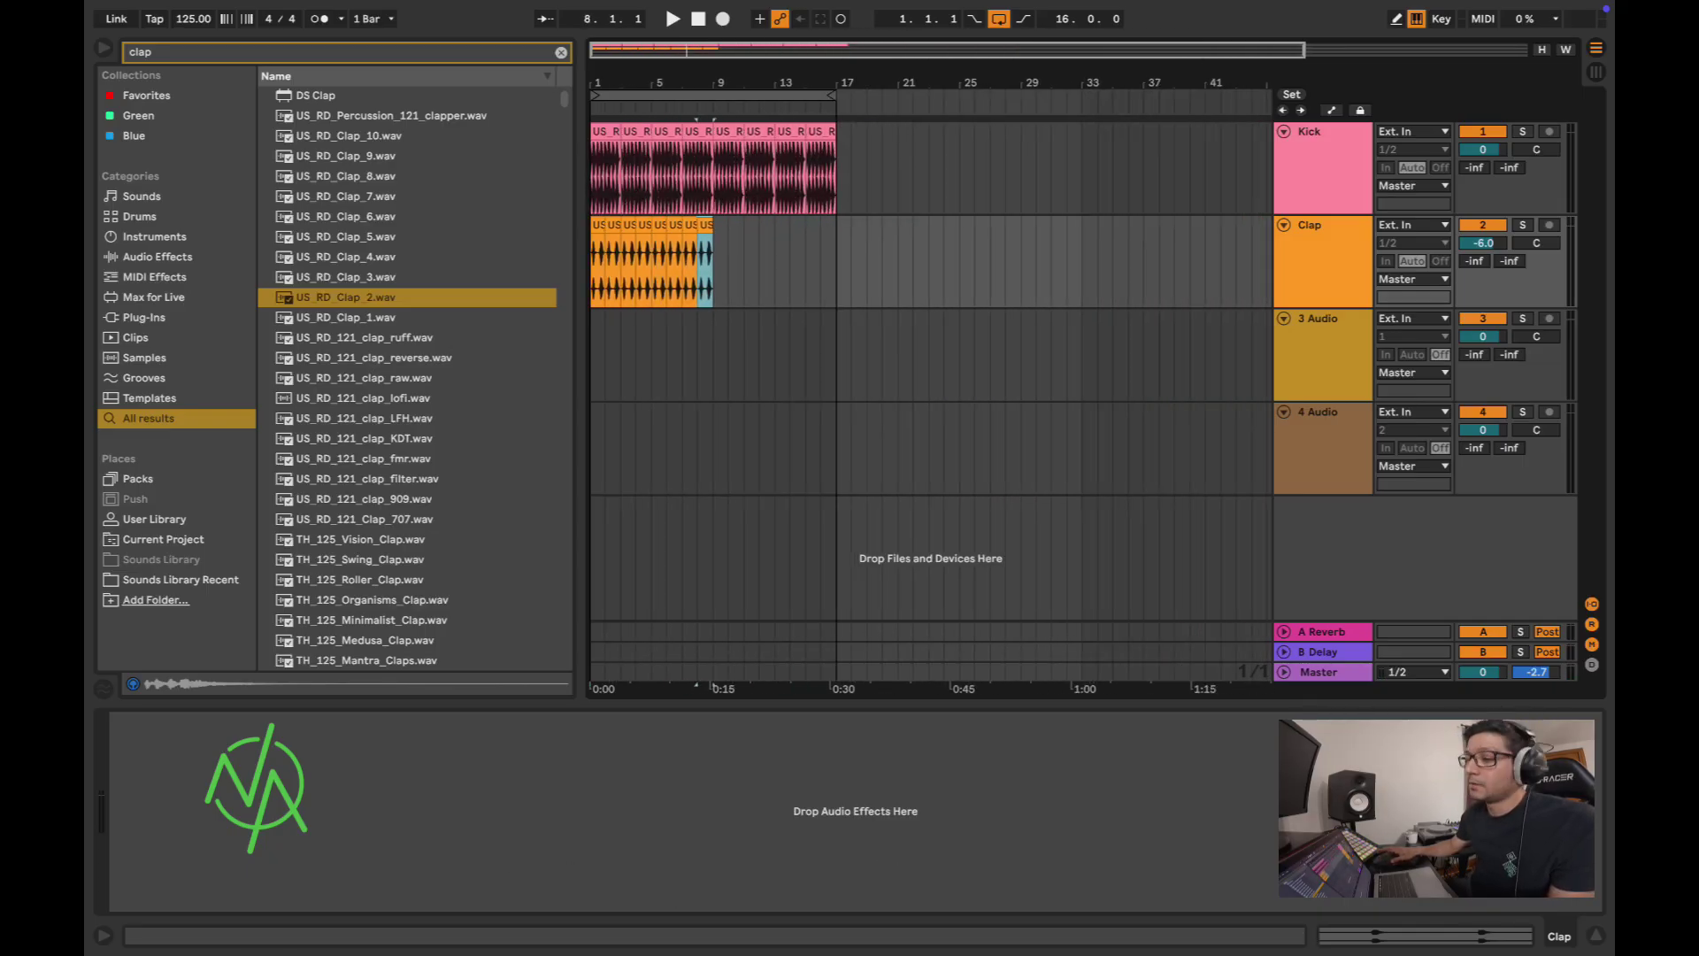
key(ctrl+d)
key(ctrl+d)
key(ctrl+d)
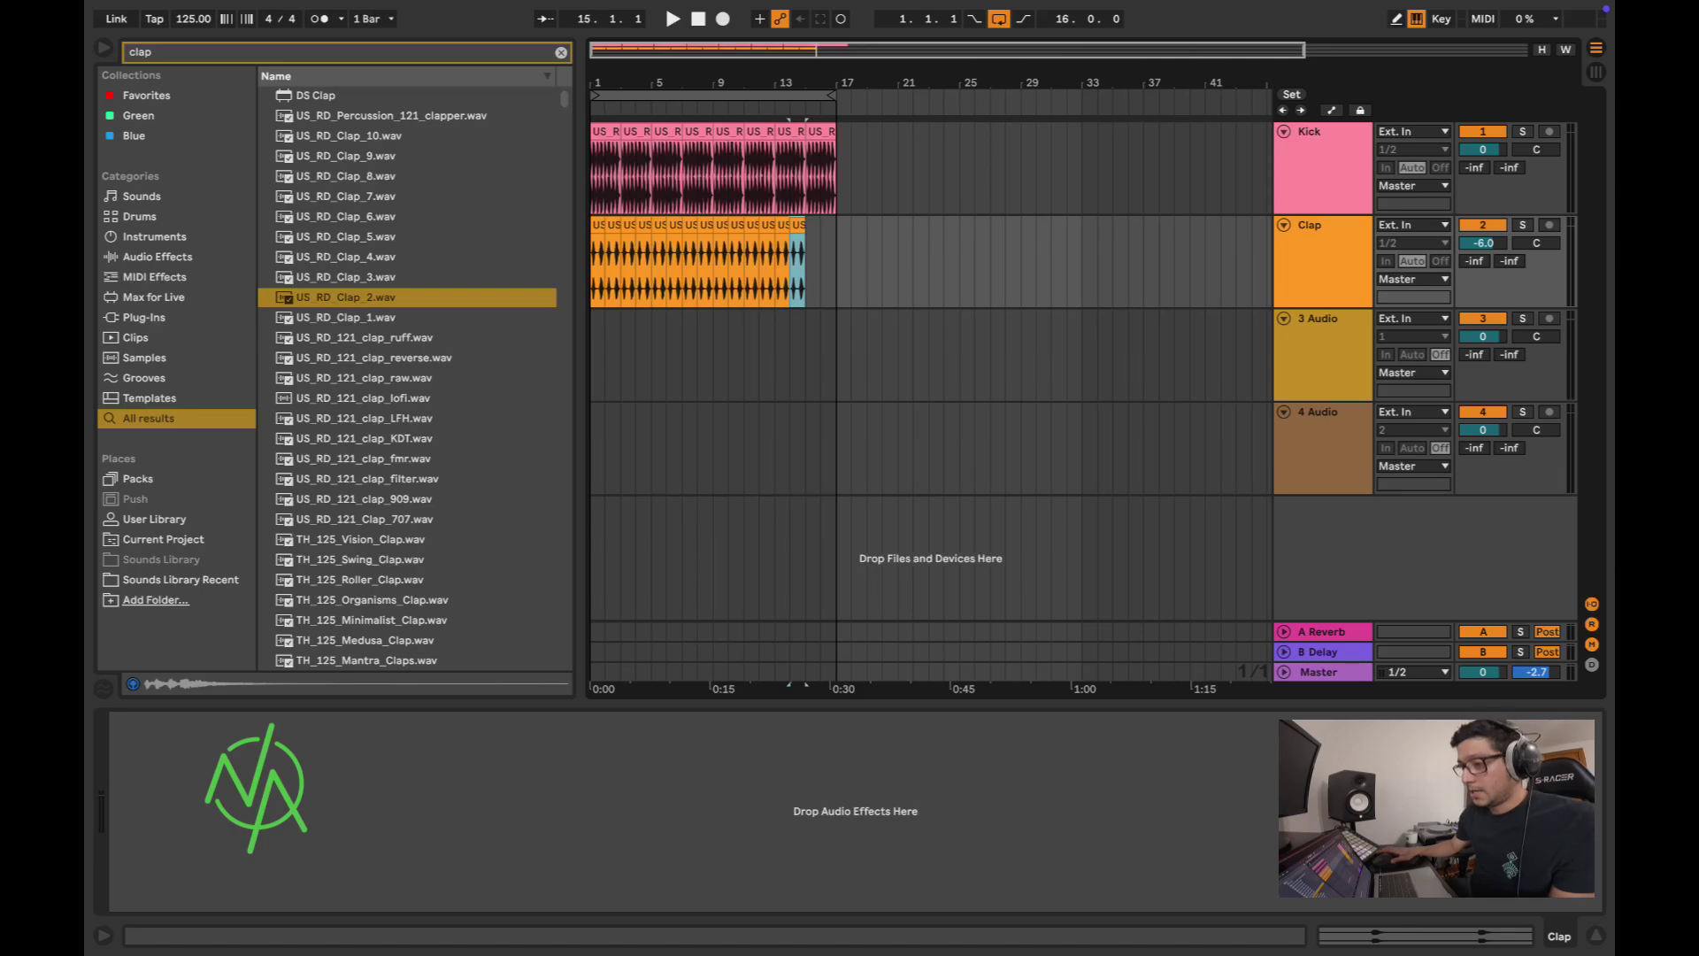
key(ctrl+d)
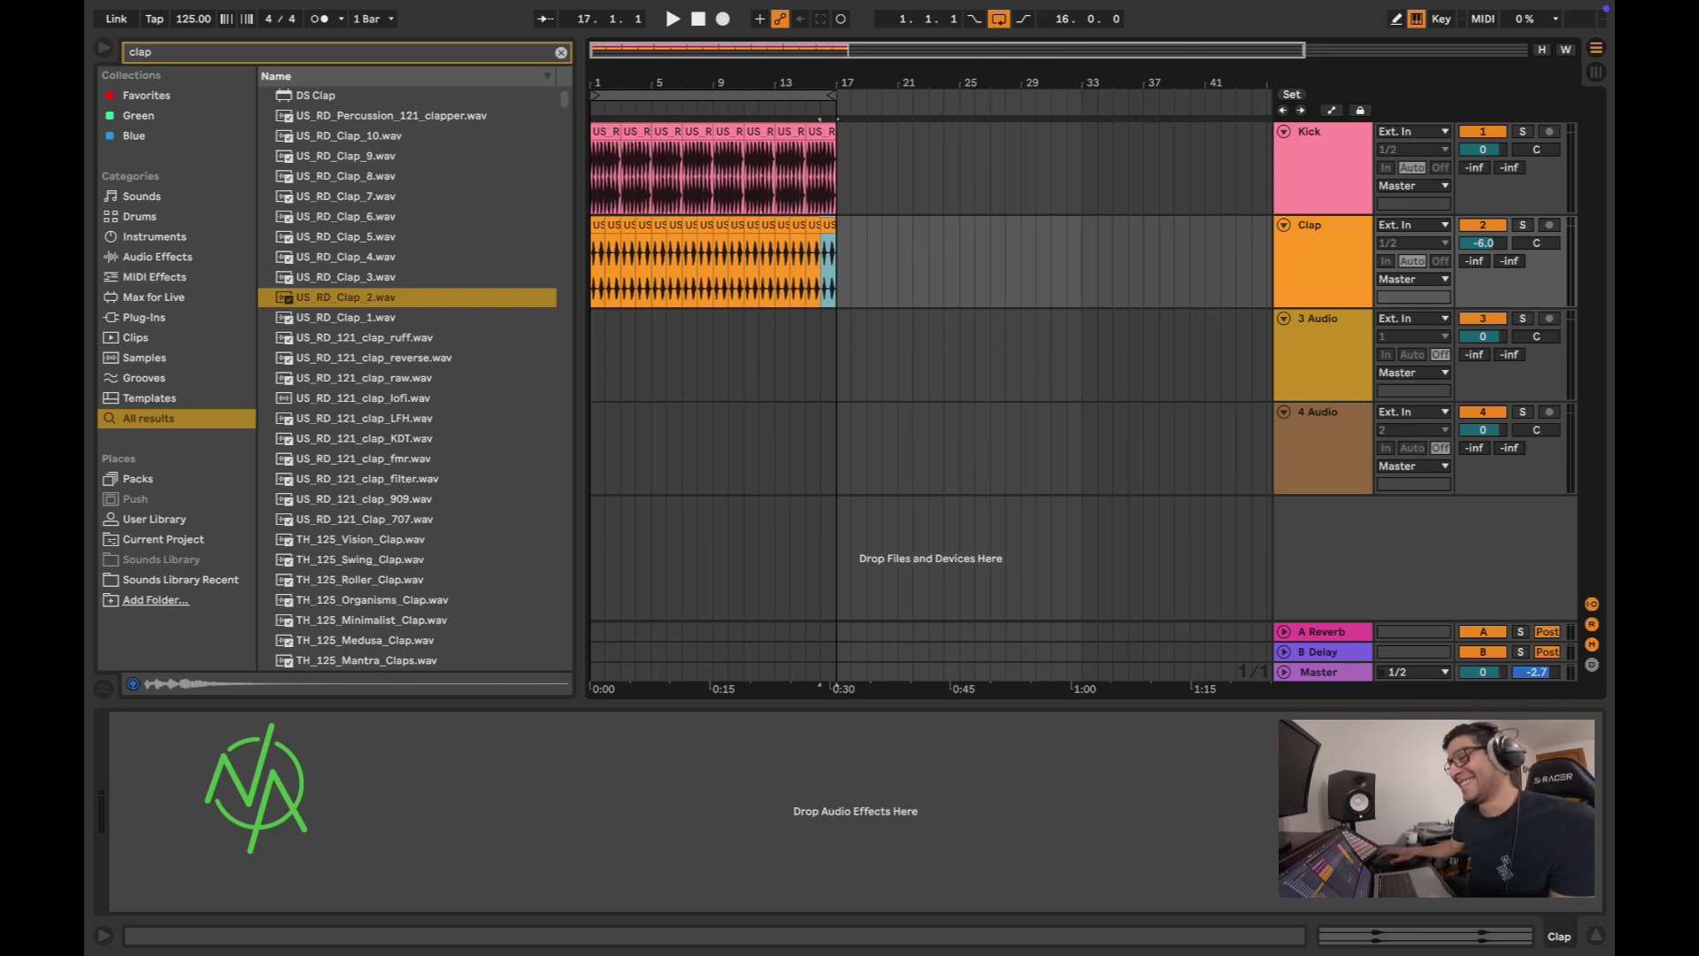
Step: Play the kick and clap from the start and inspect the track levels in an enlarged Session View mixer
click(591, 262)
key(space)
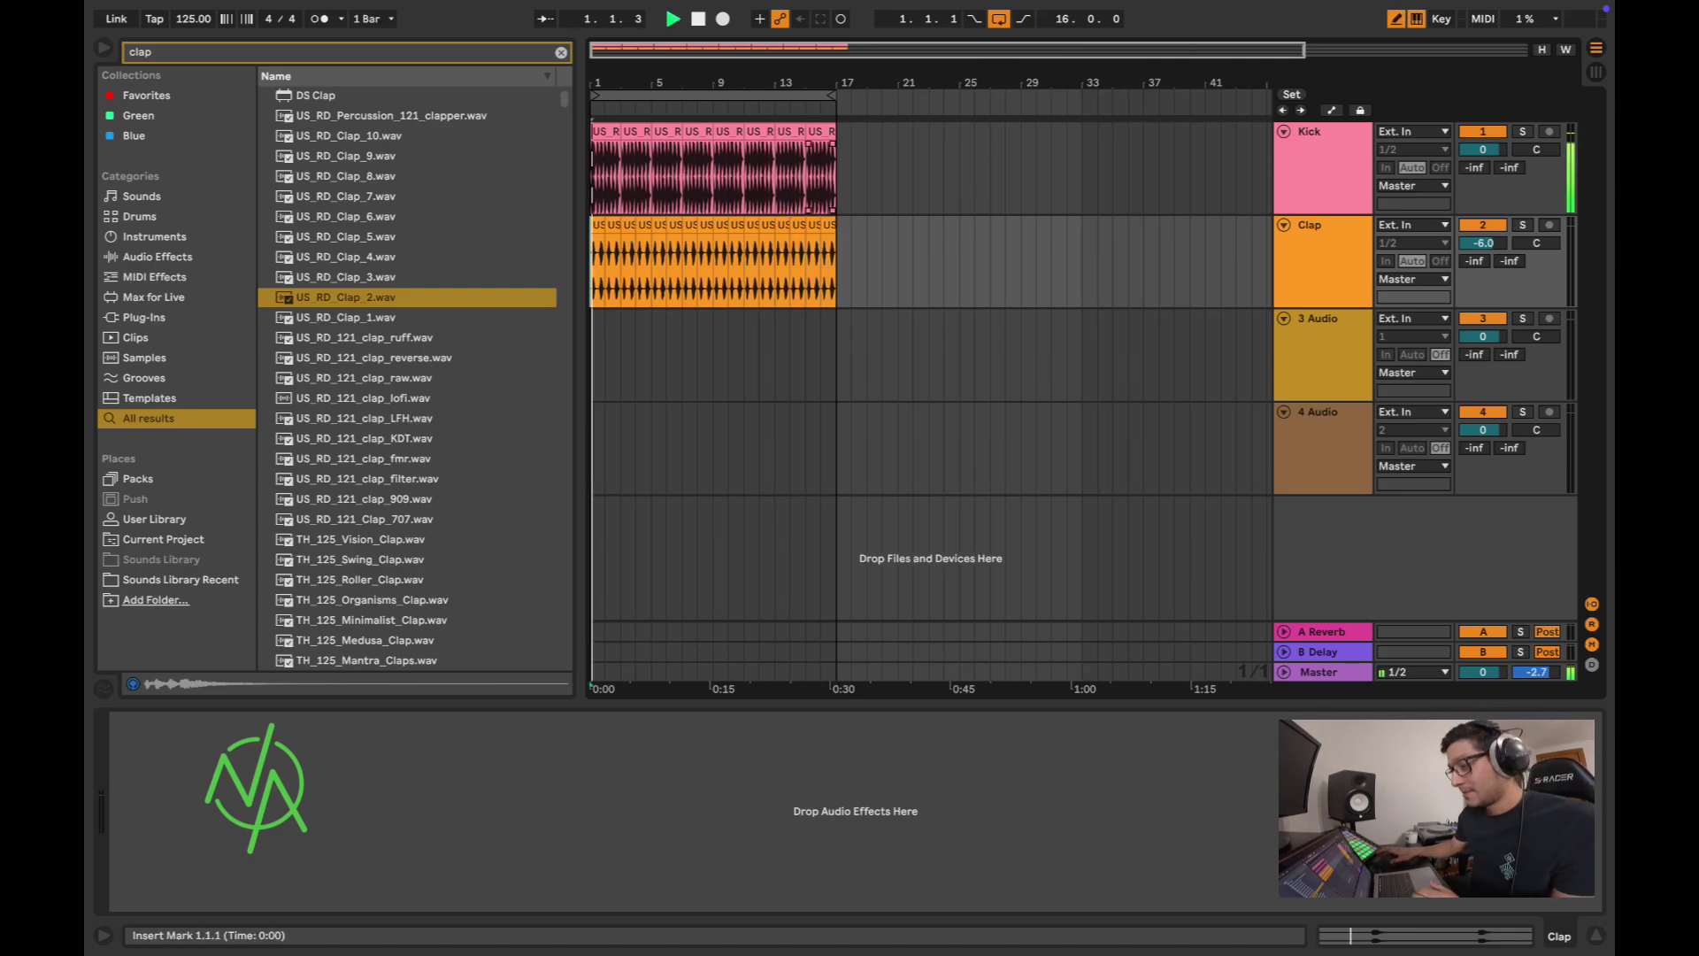
key(b)
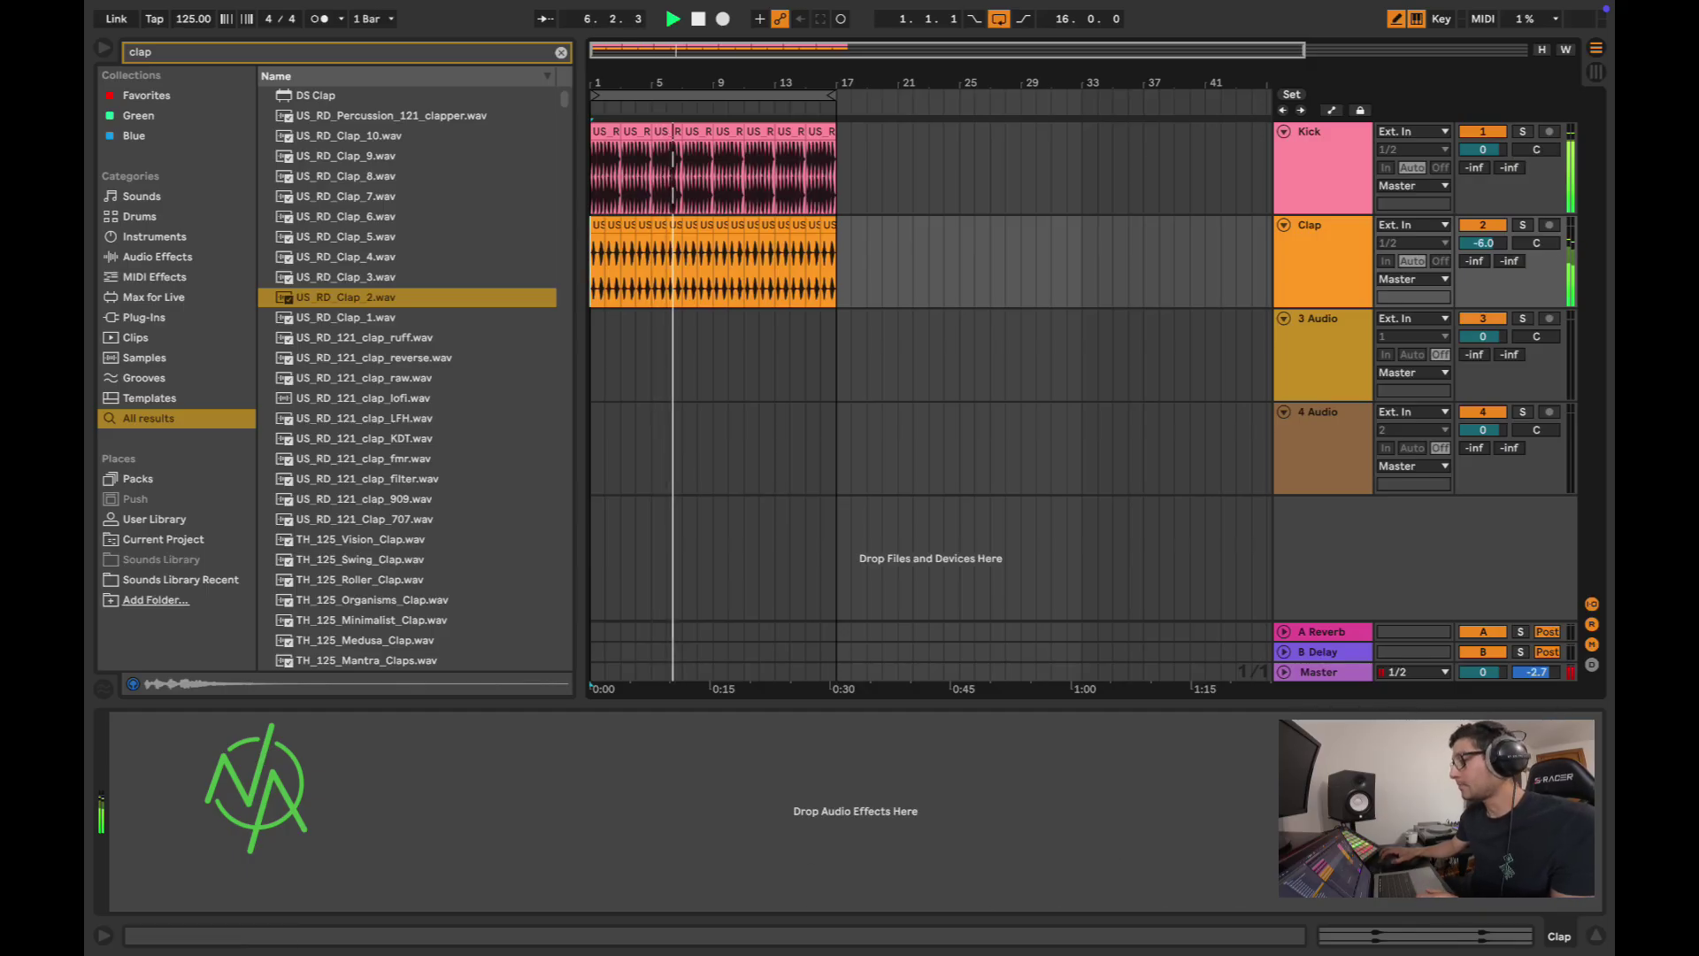
key(Tab)
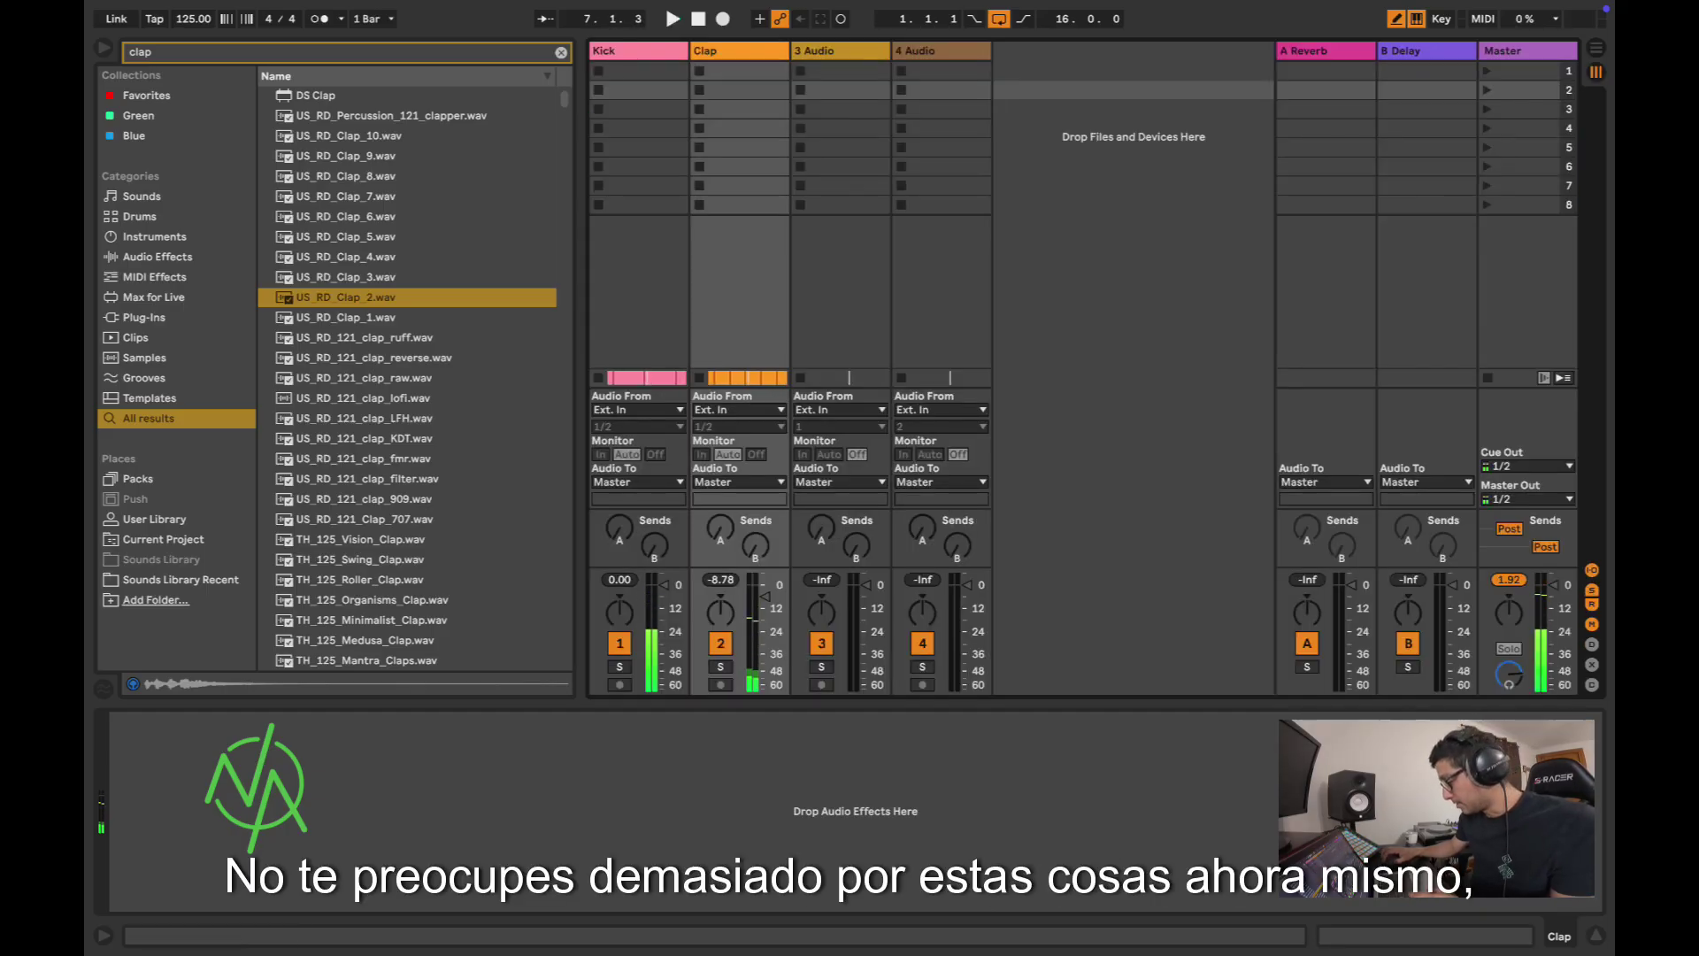
drag(850, 568, 850, 396)
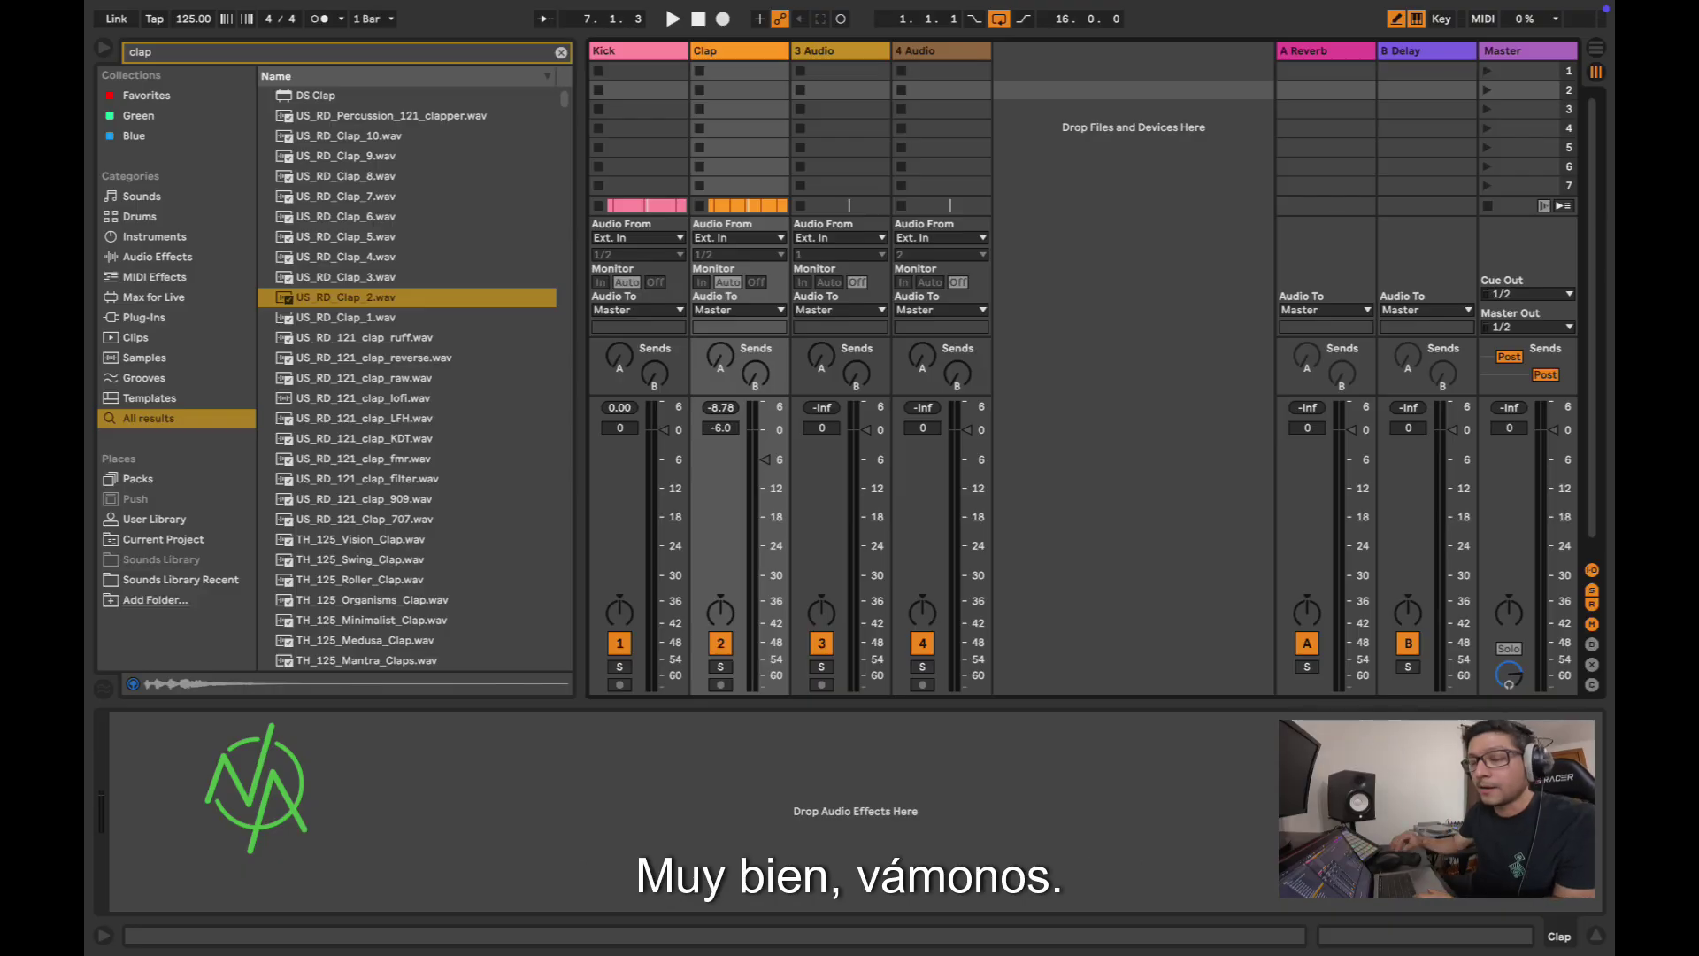
key(Tab)
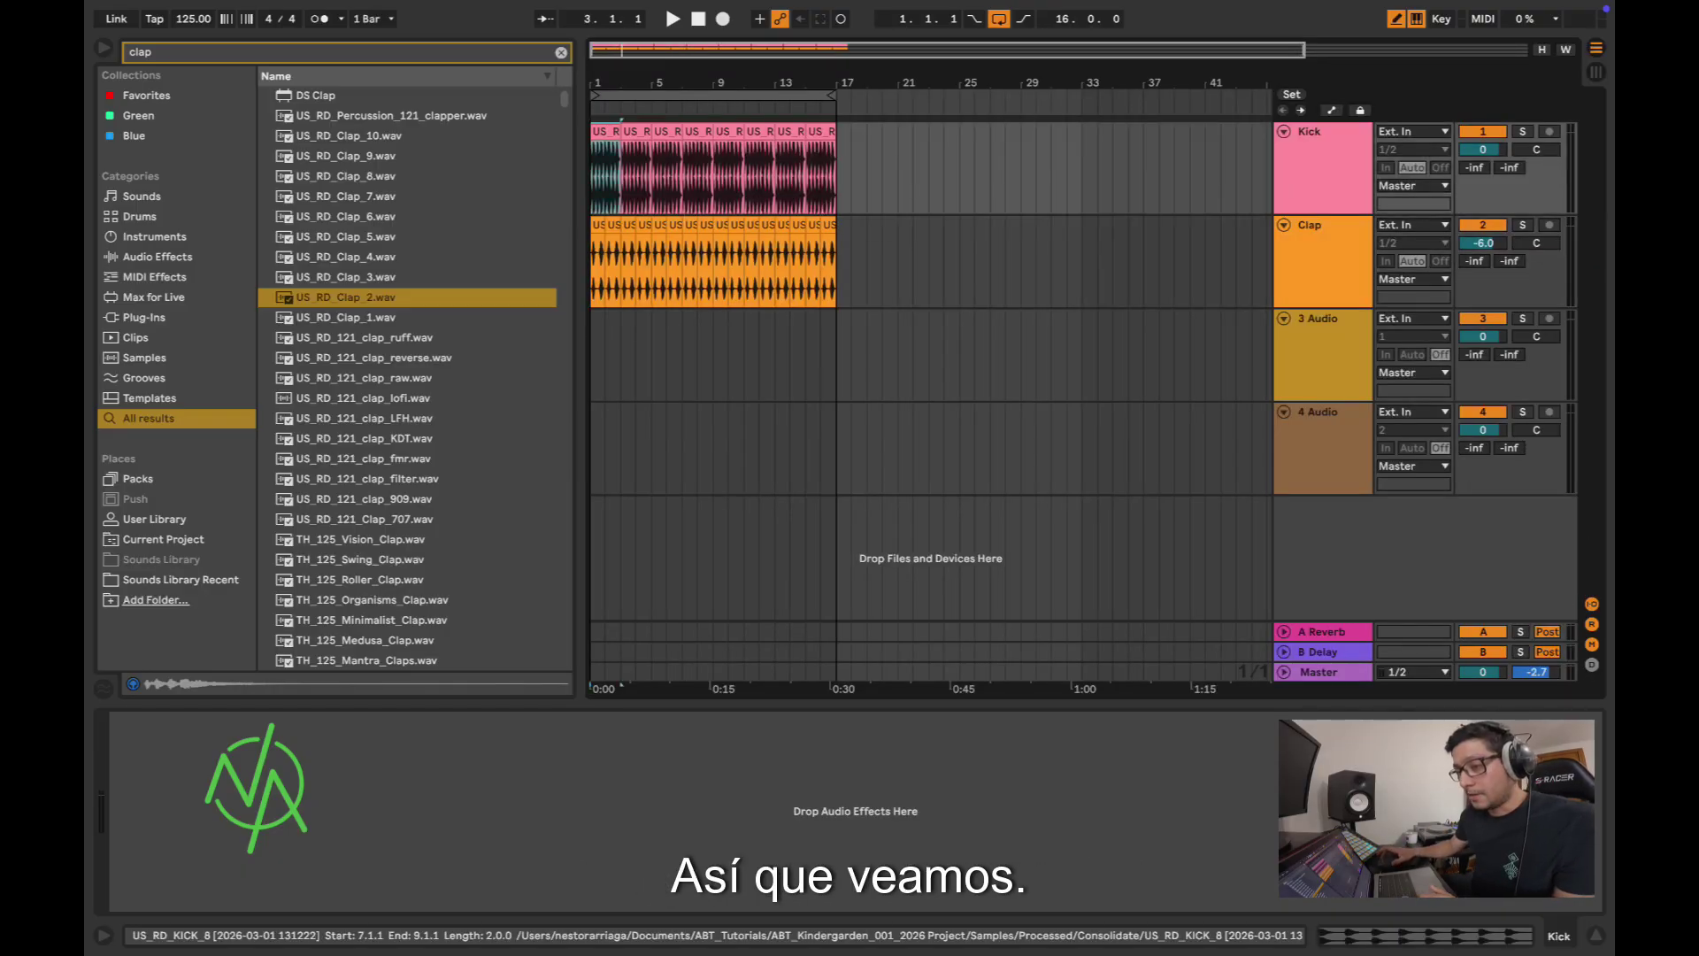
Step: Start playback, rename the third audio track as Hat 1 and set its volume to -8 dB
key(space)
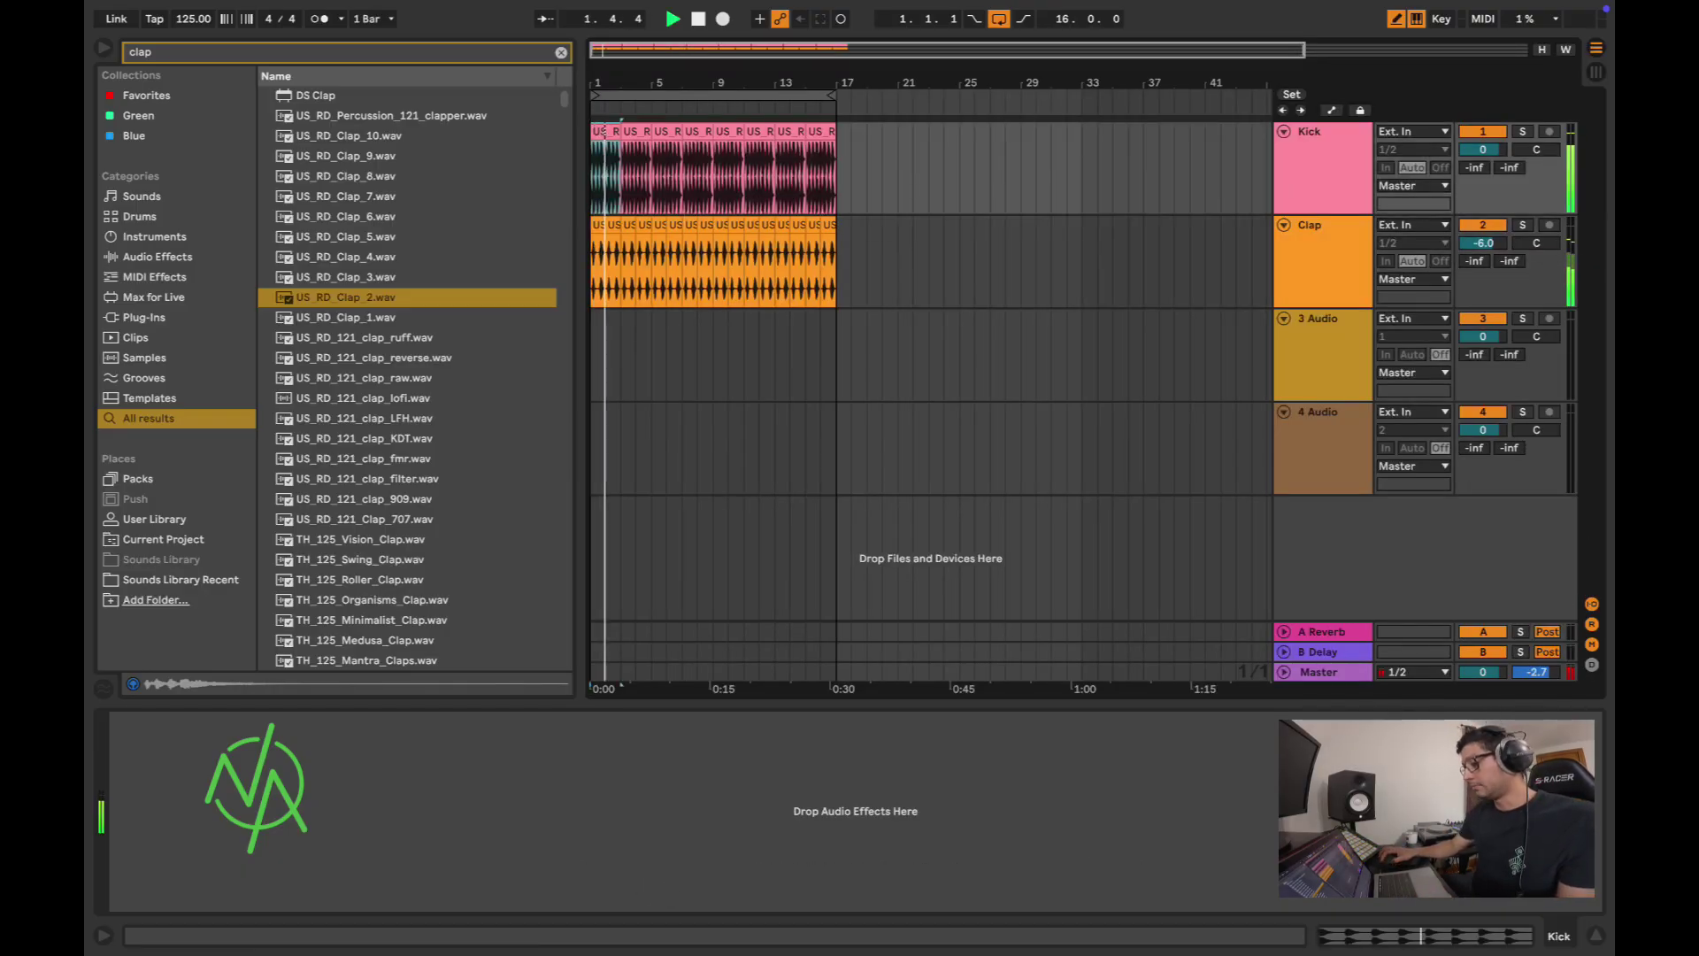
click(1318, 318)
key(ctrl+r)
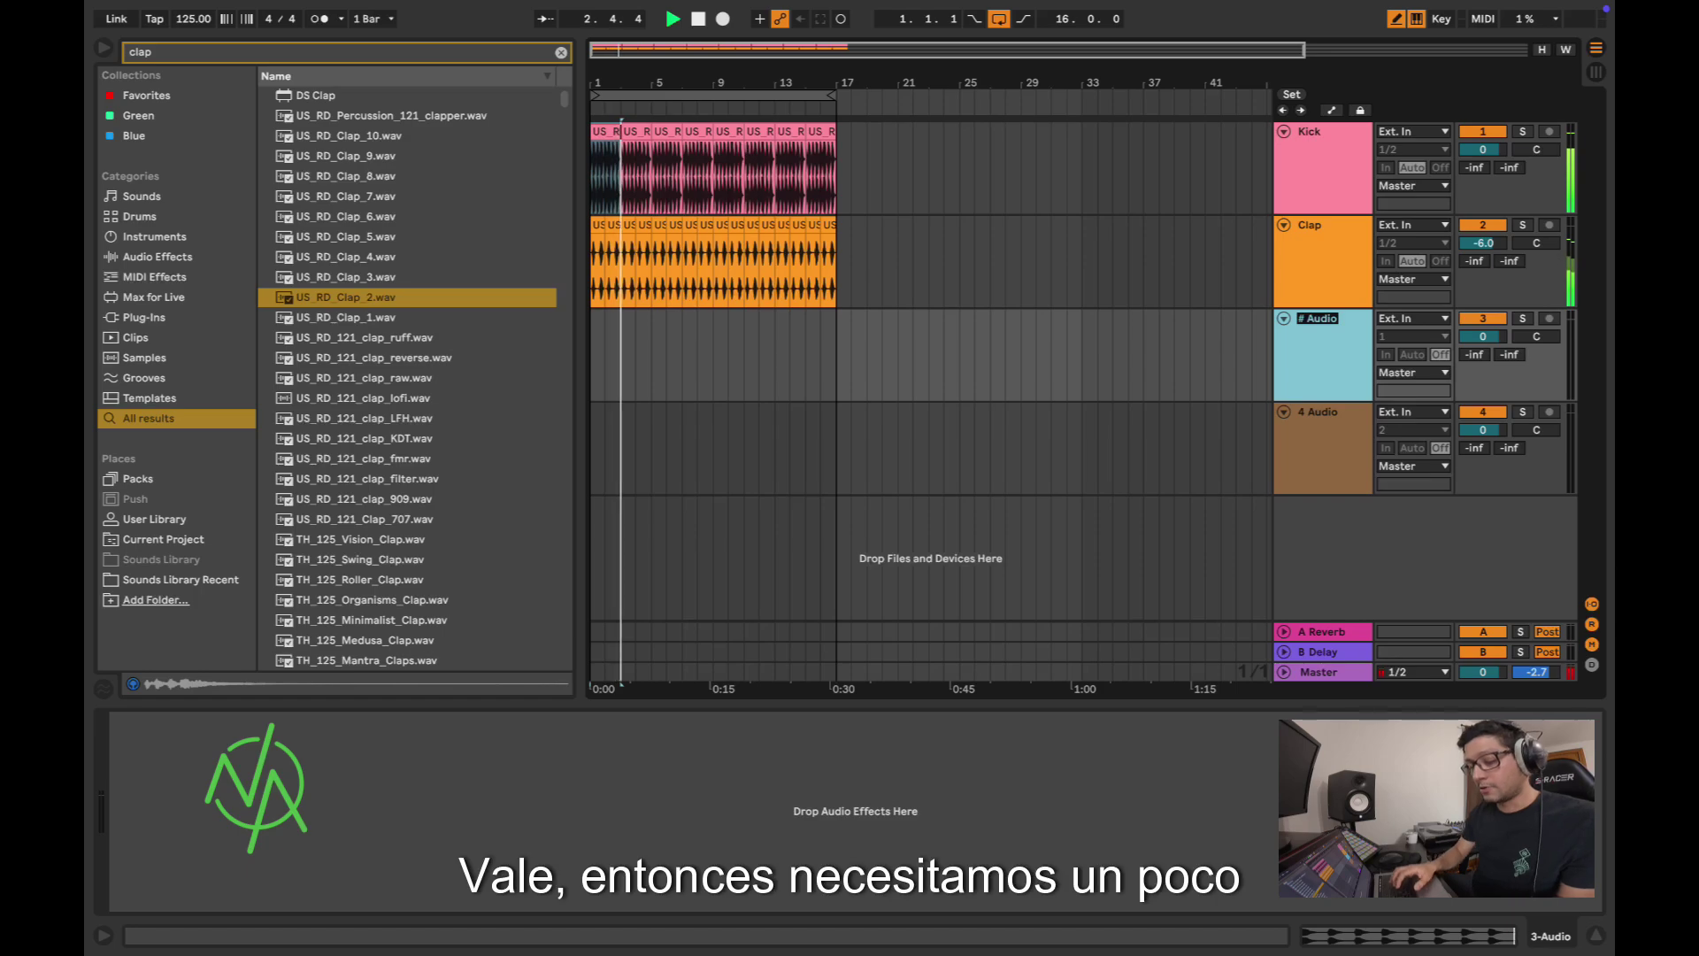
text(H)
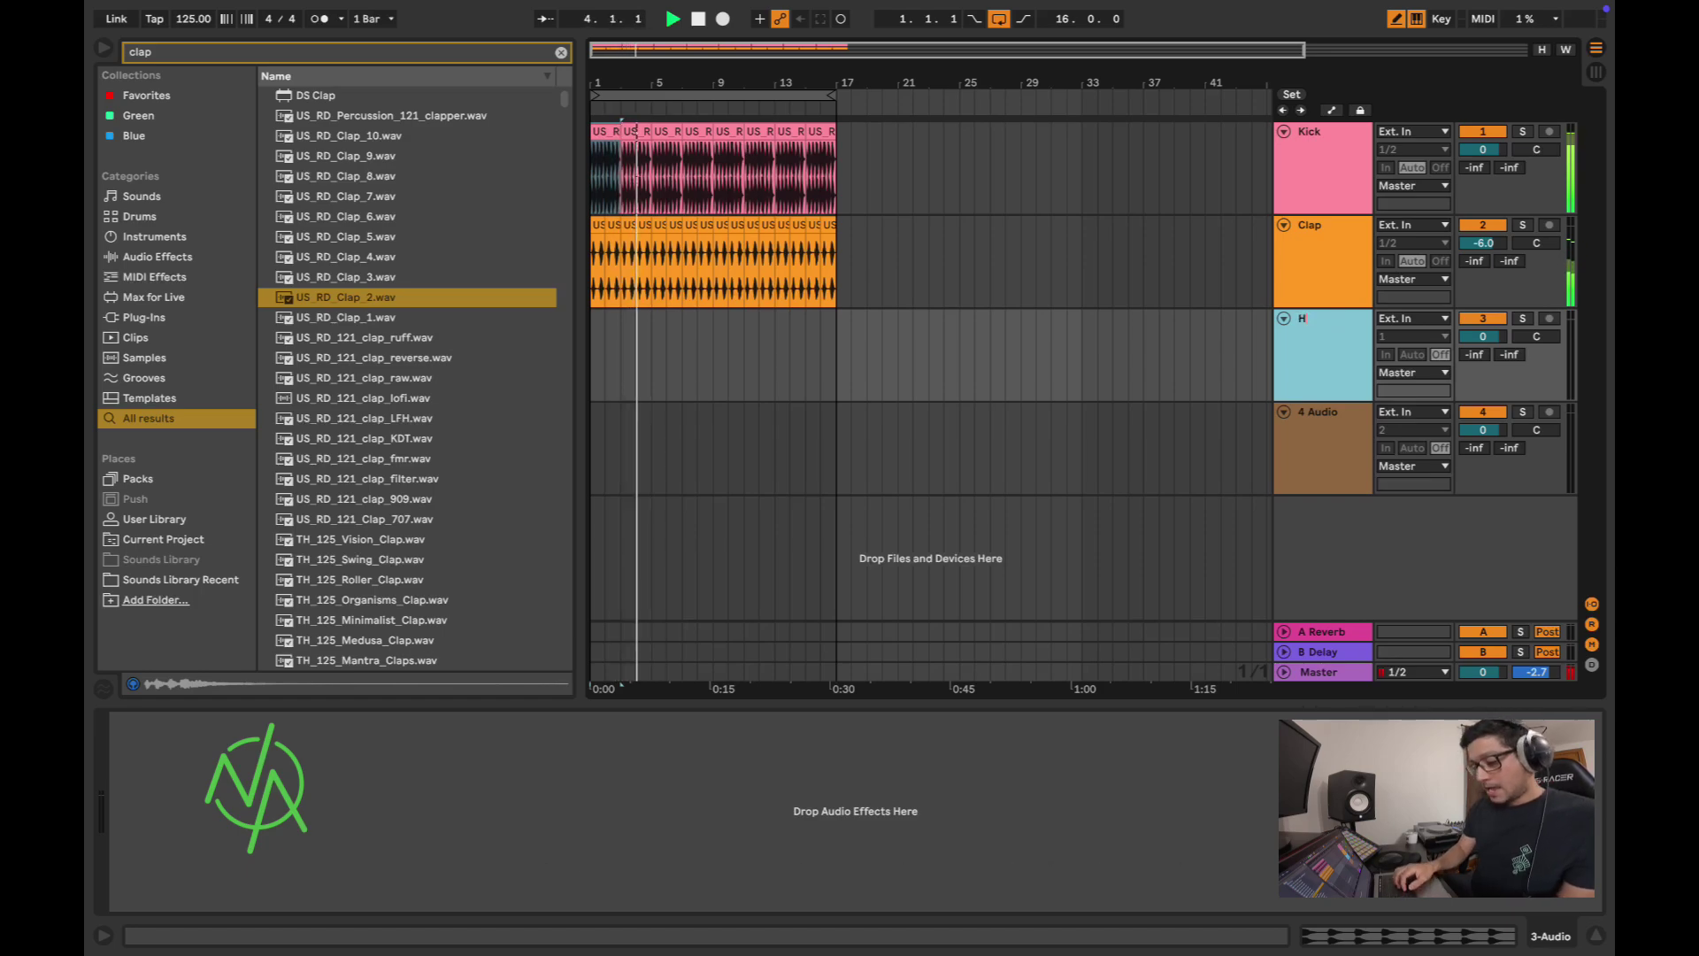
text(a)
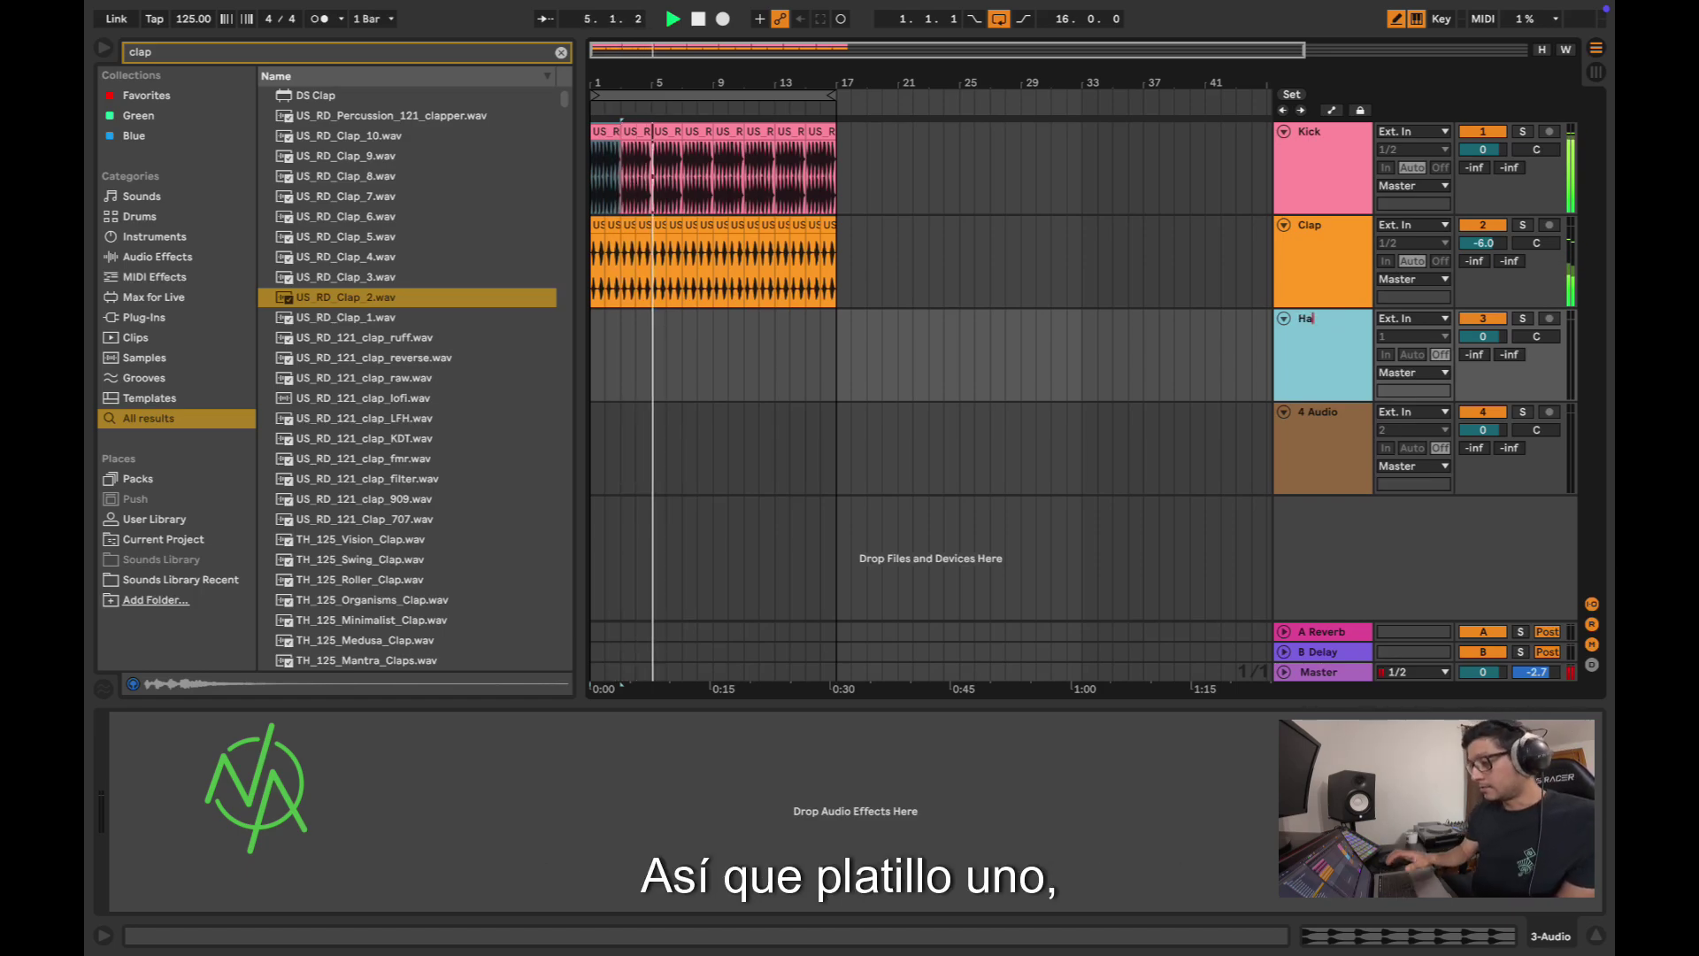
text(t 1)
key(Return)
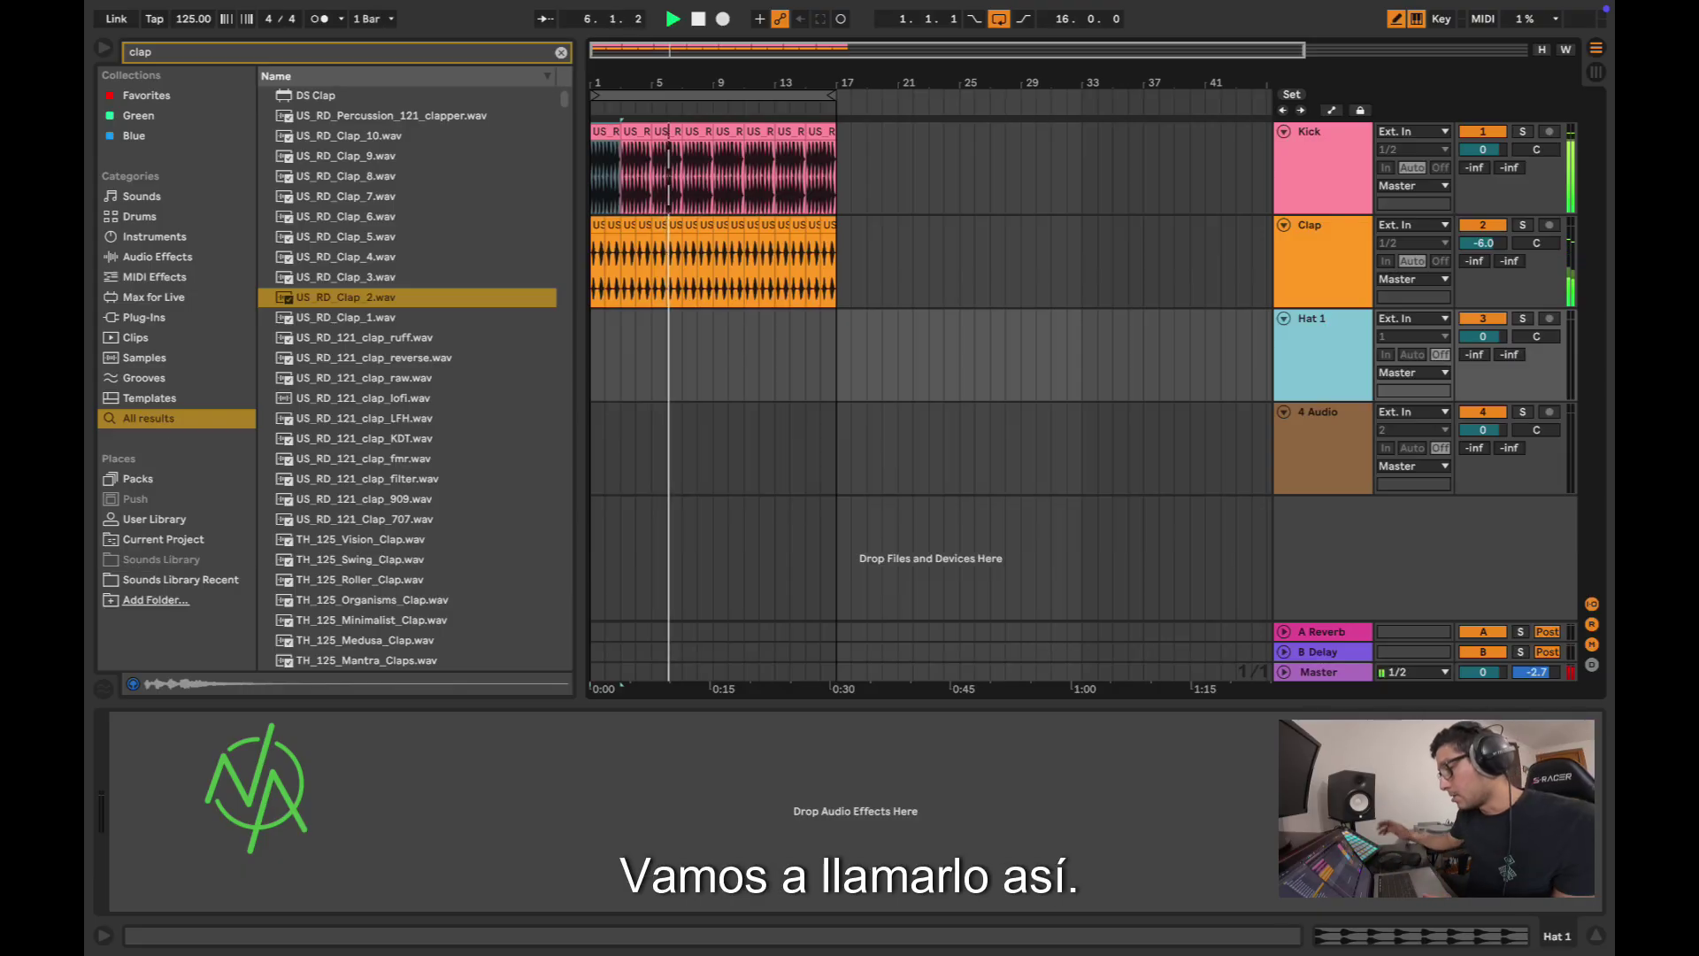
click(1482, 337)
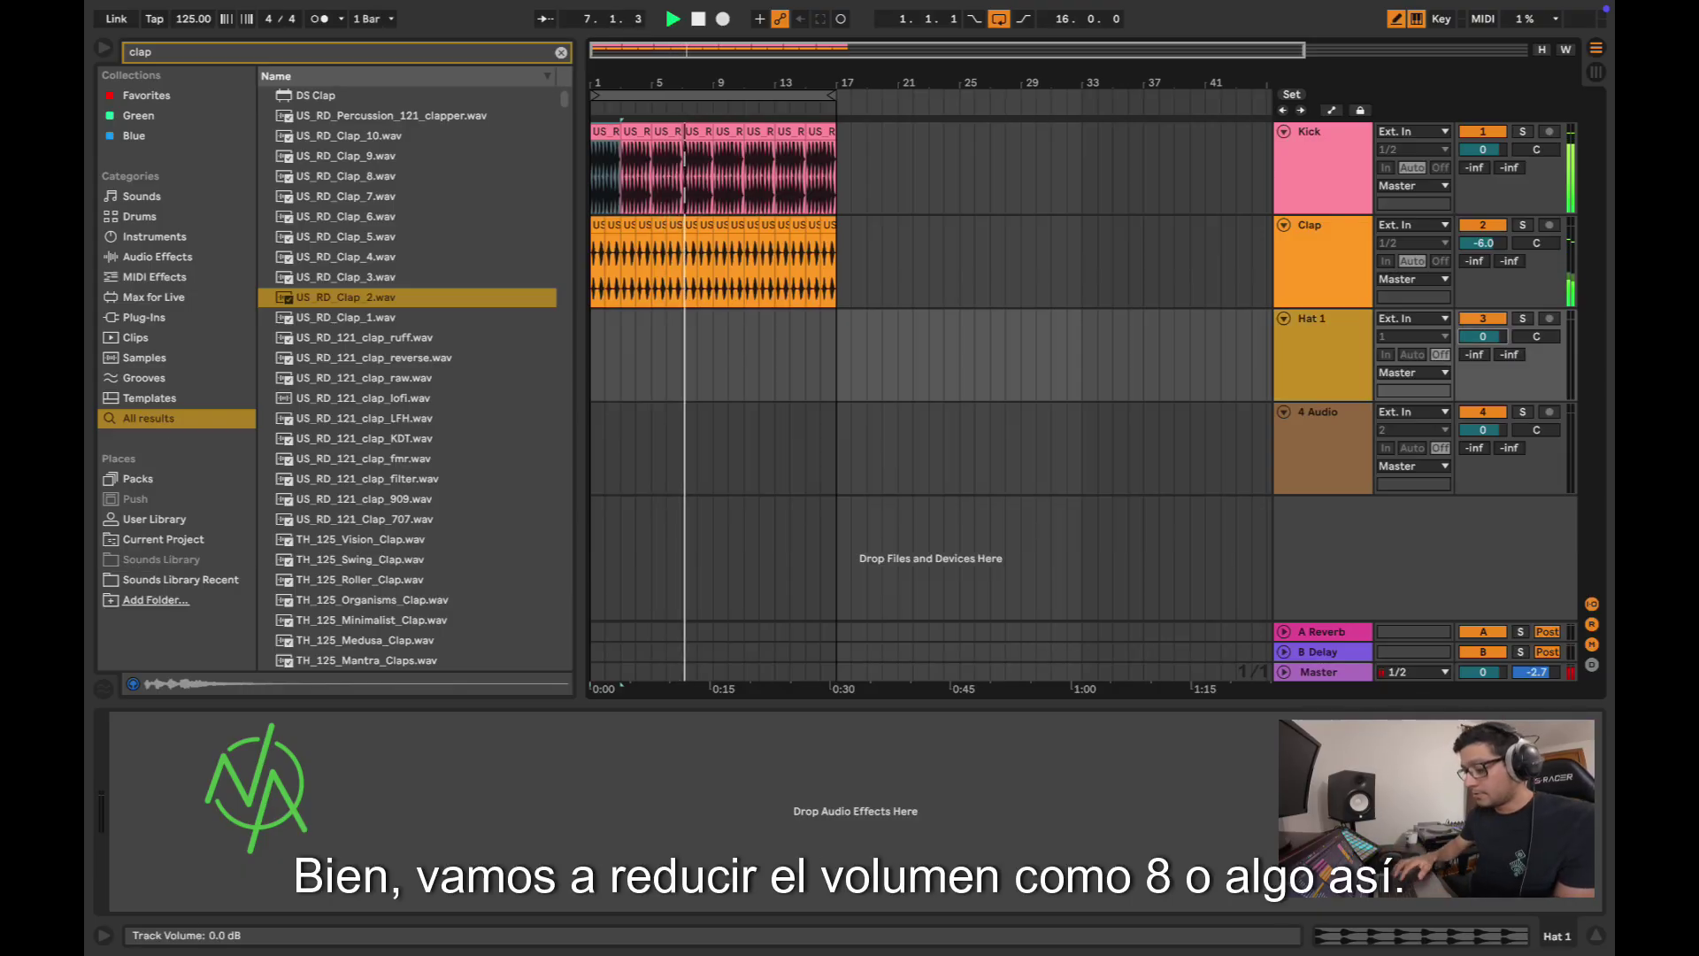
text(-8)
key(Return)
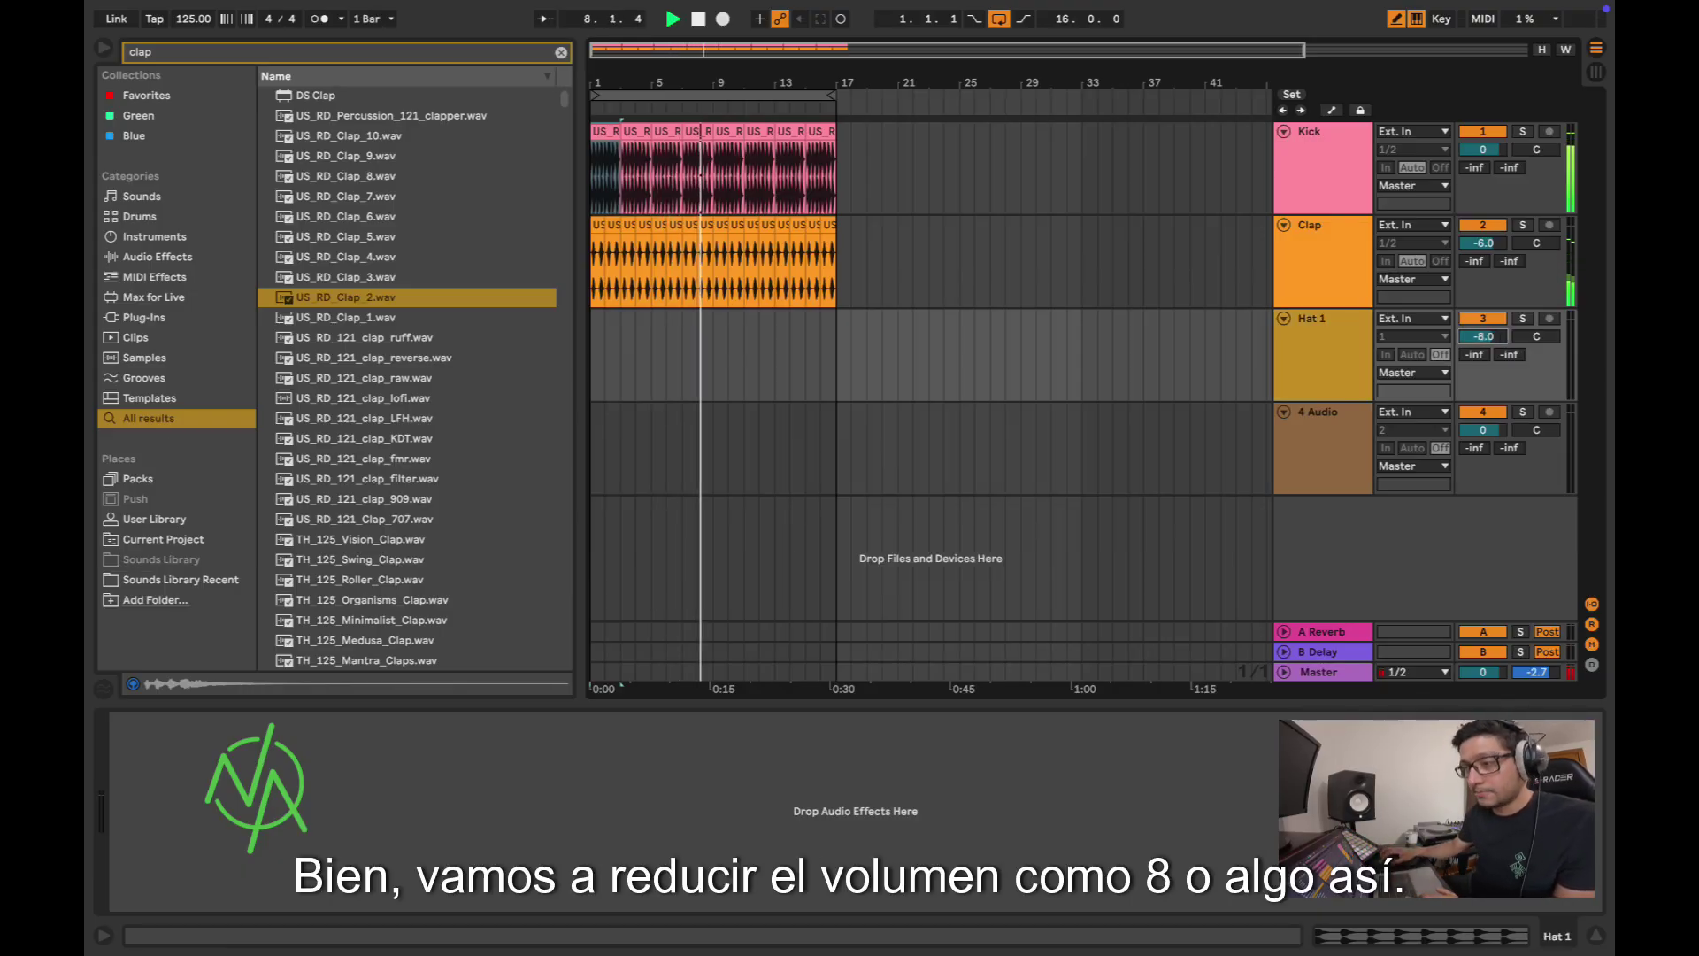
Step: Stop playback and search the sample browser for "hat"
key(plus)
key(plus)
key(plus)
key(plus)
key(plus)
key(minus)
key(space)
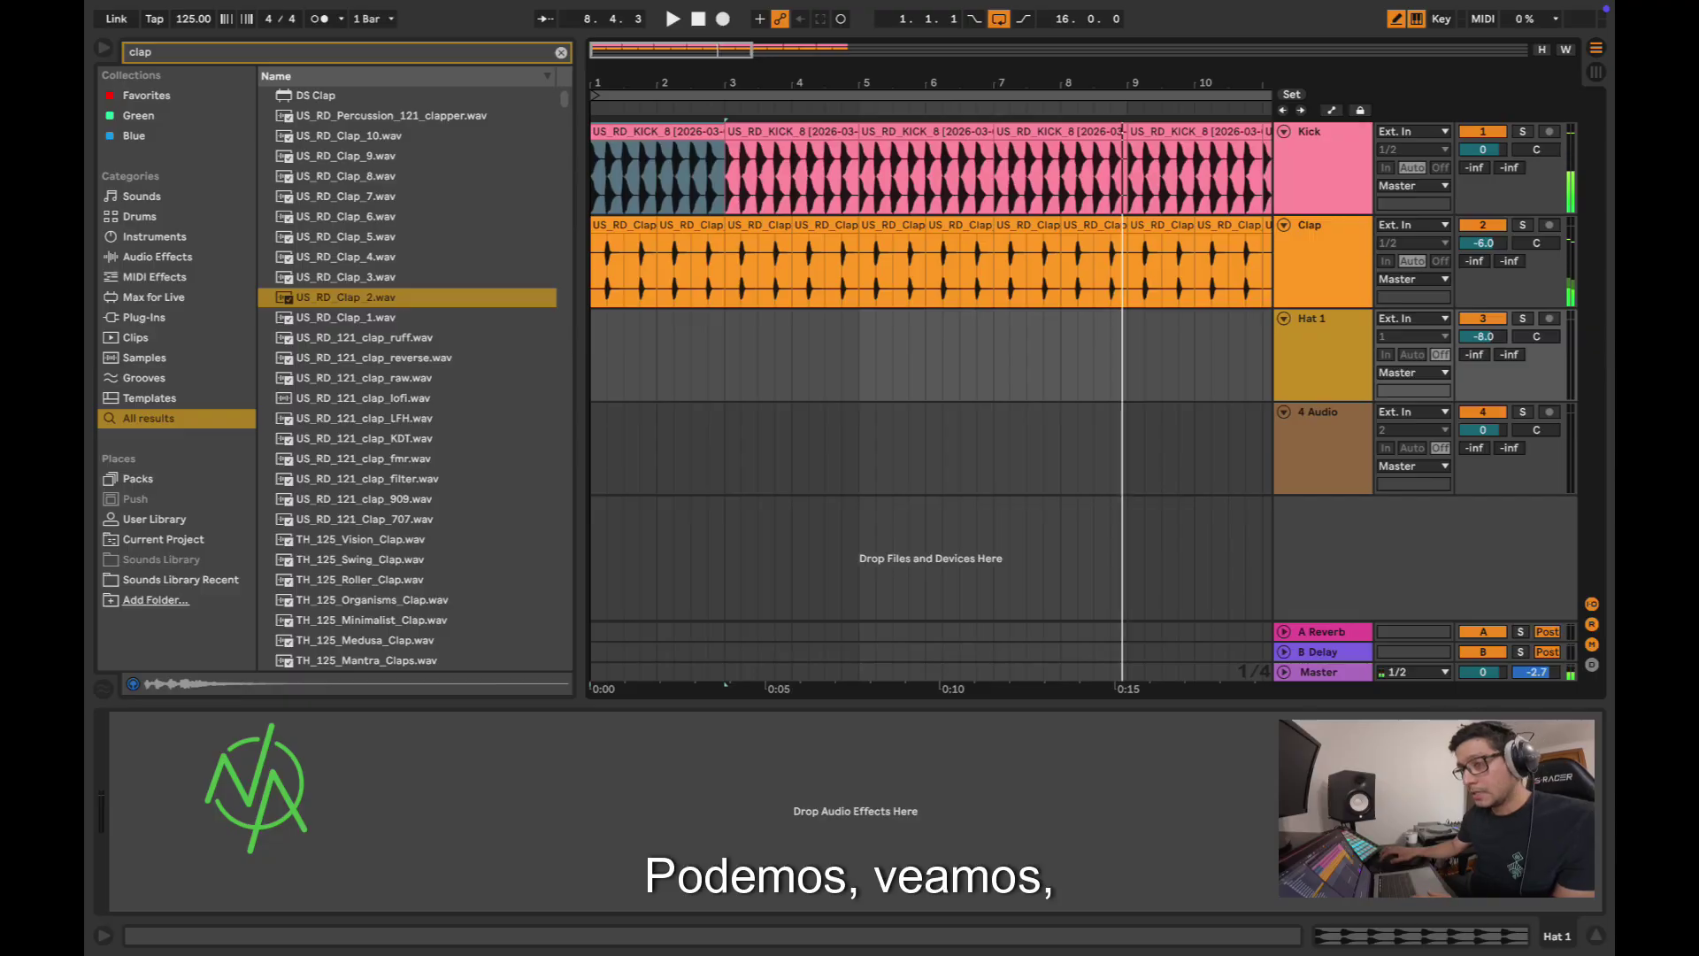
key(super+f)
text(ha)
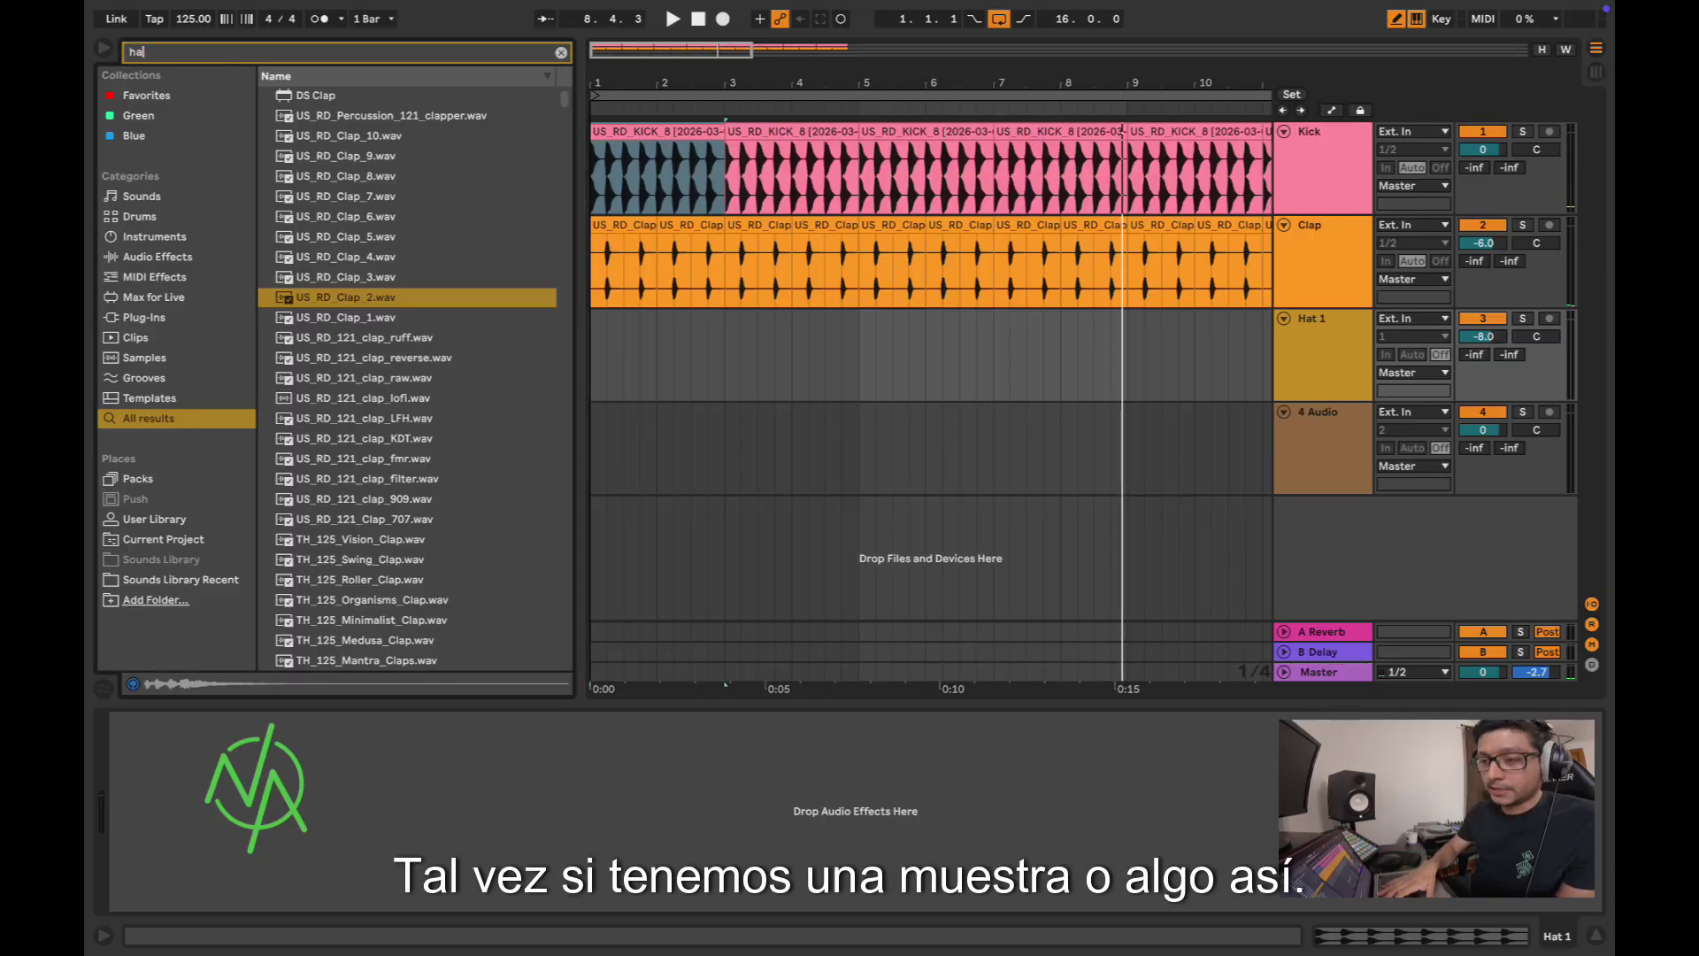
text(t)
Step: Audition the US_RD_121 hat loops and the first TKR_HAT samples in the browser
click(365, 337)
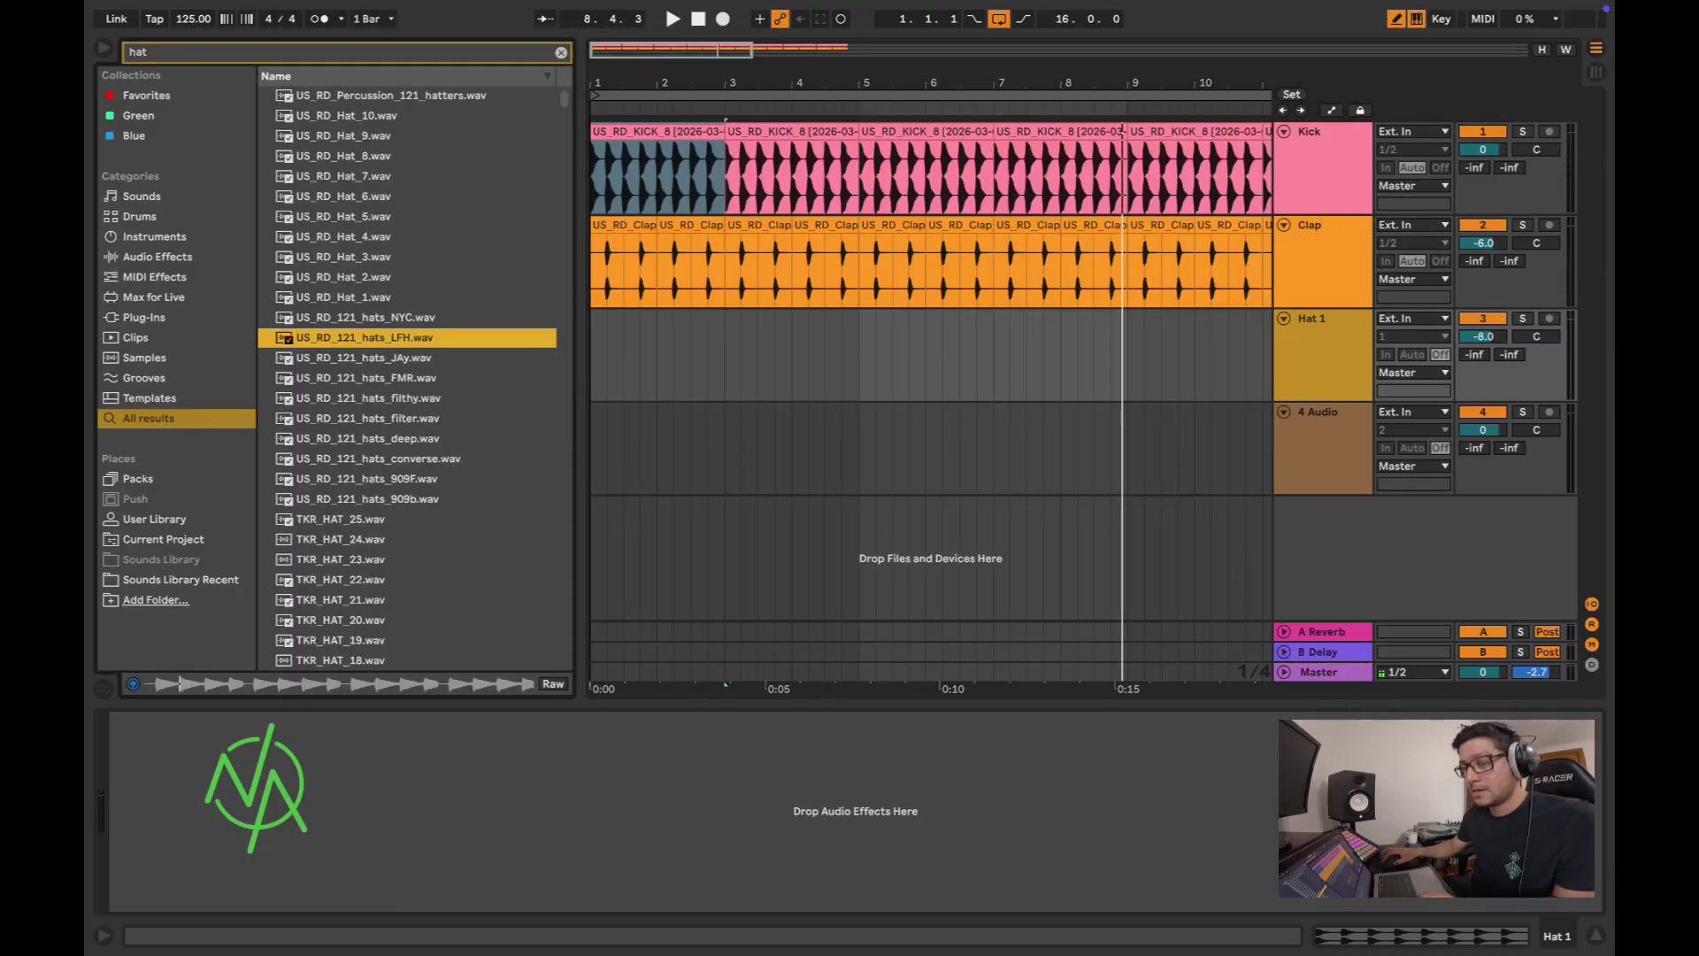
click(366, 378)
key(Down)
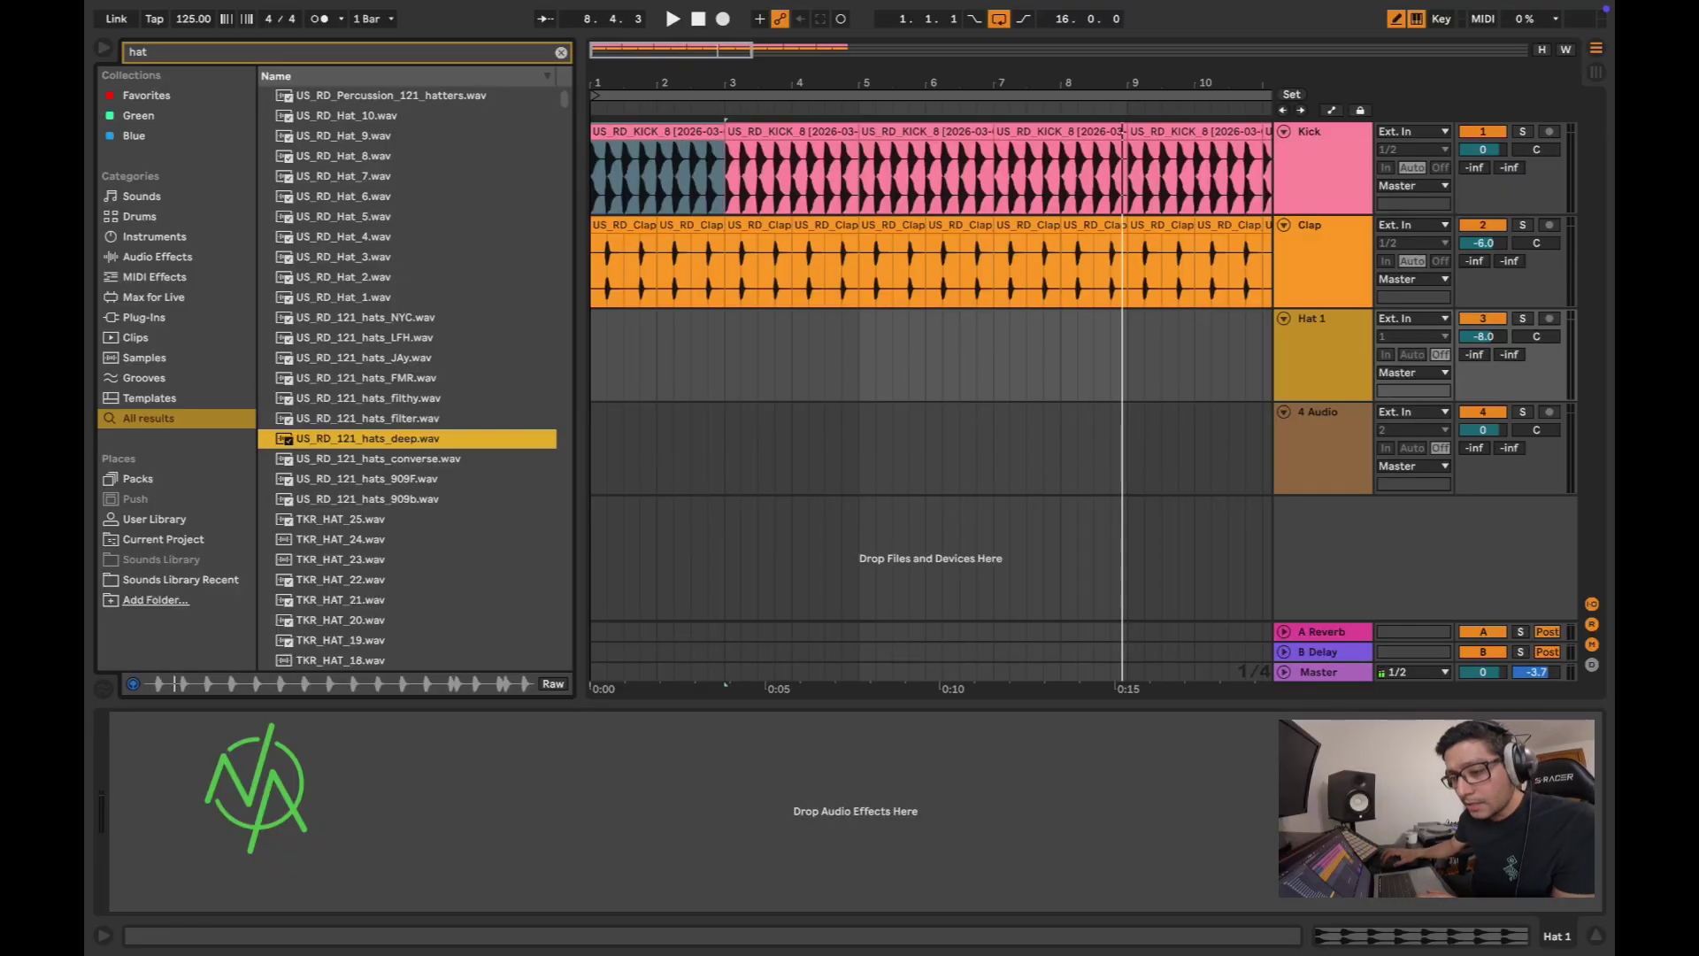
key(Down)
key(Down)
key(Down)
key(Up)
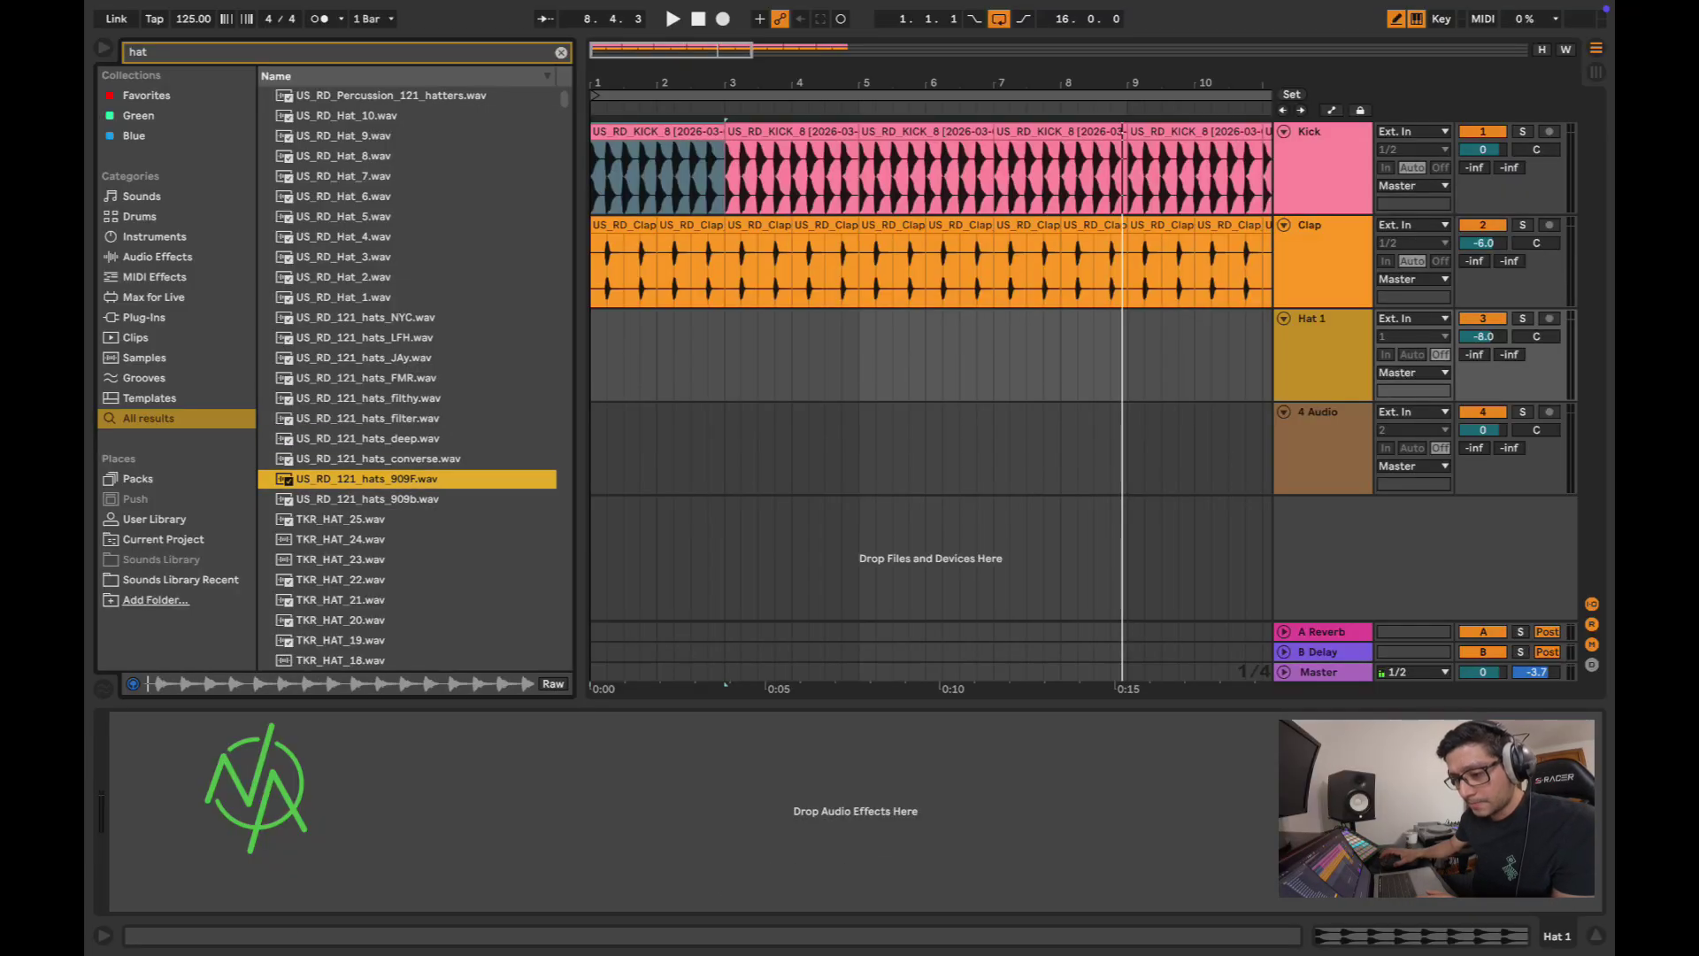
key(Down)
key(Down)
key(Down)
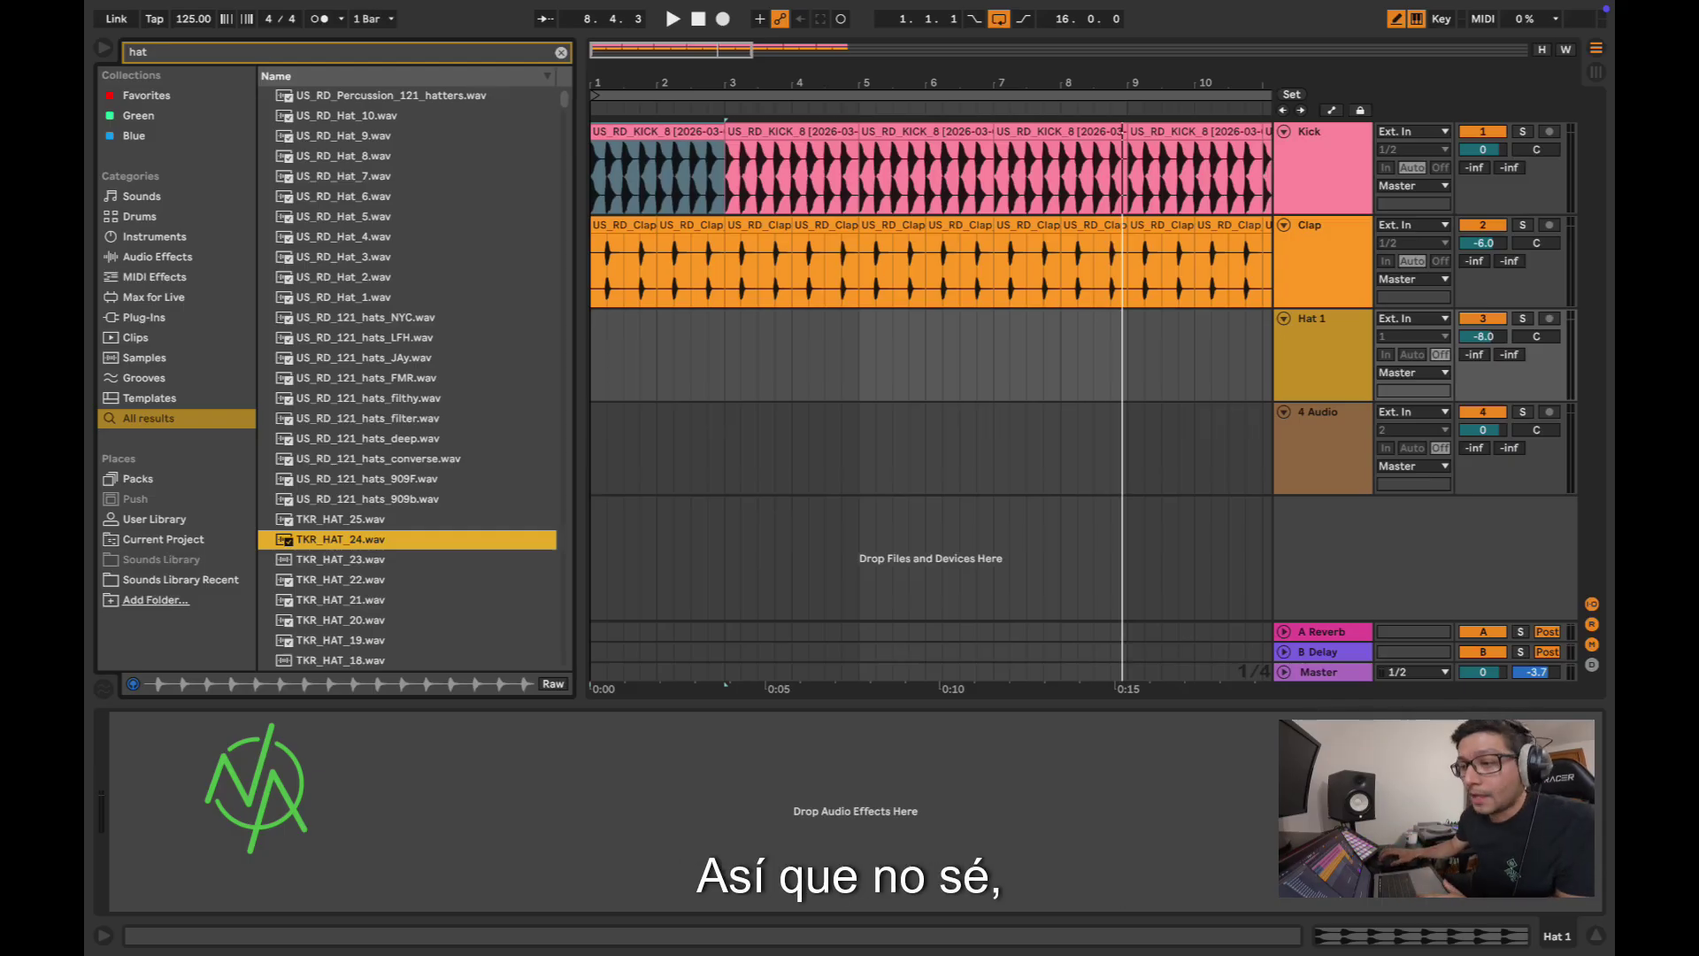
Step: Audition the SM_LVD hat loops from SM_LVD_128_Drum_Cwazy_Hat_2.wav through SM_LVD_127_Drum_Quinz_Hats_1.wav
scroll(407, 377, down, 7)
click(395, 420)
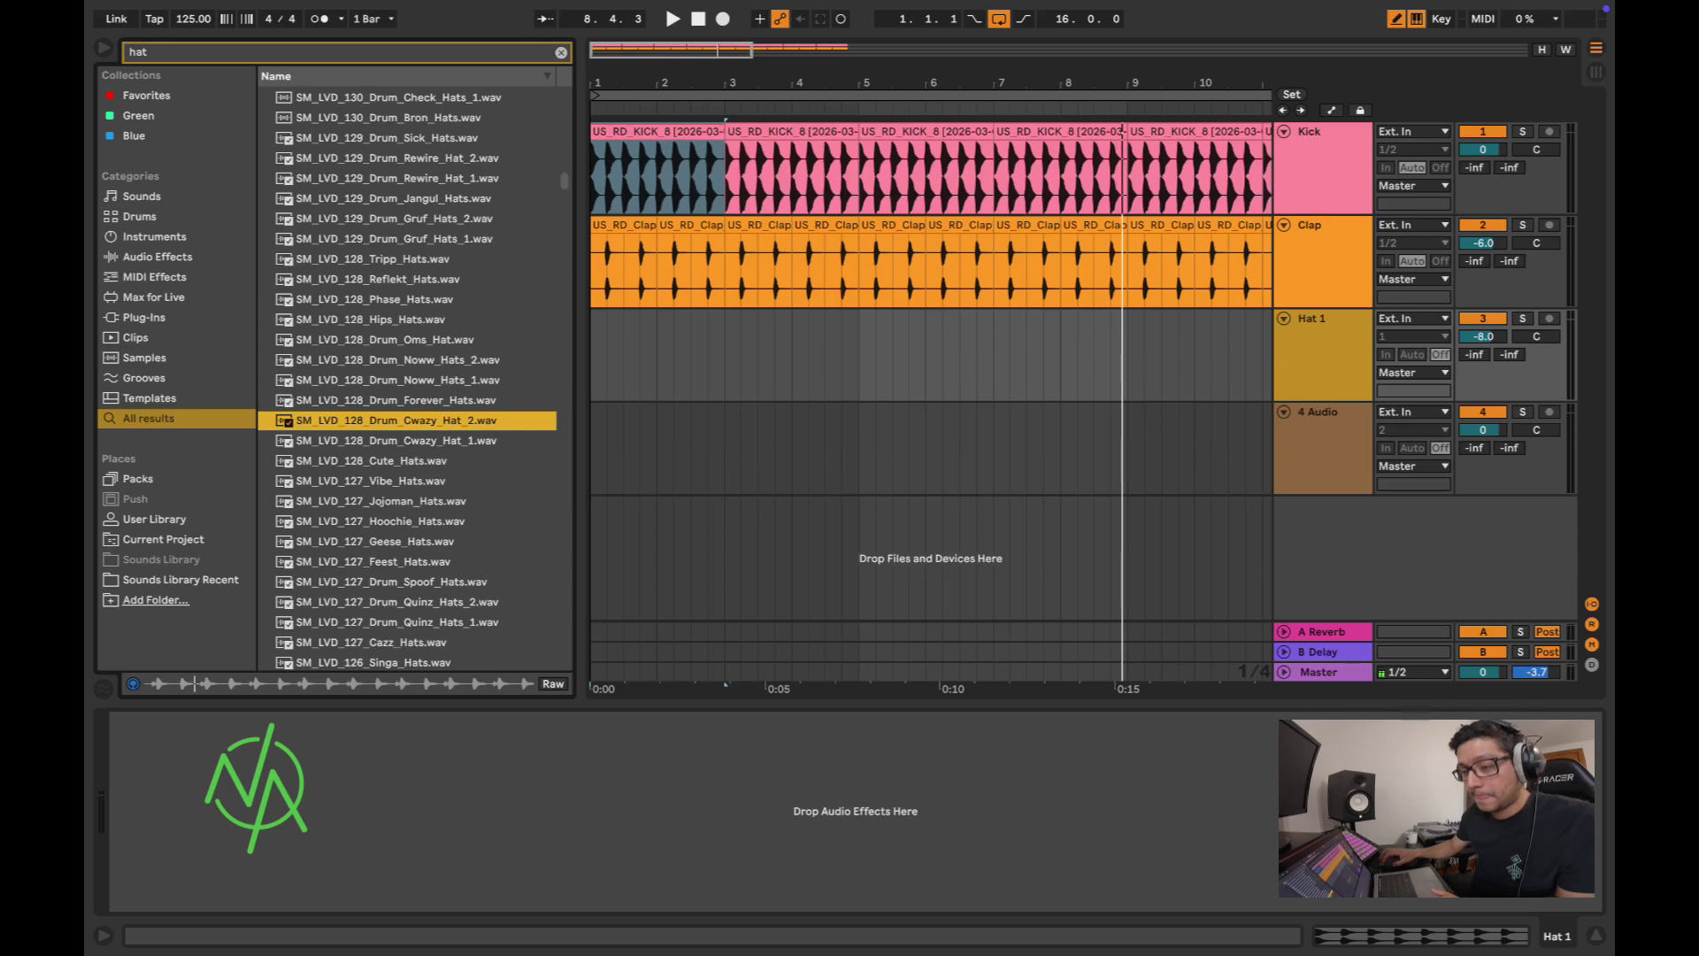
key(Up)
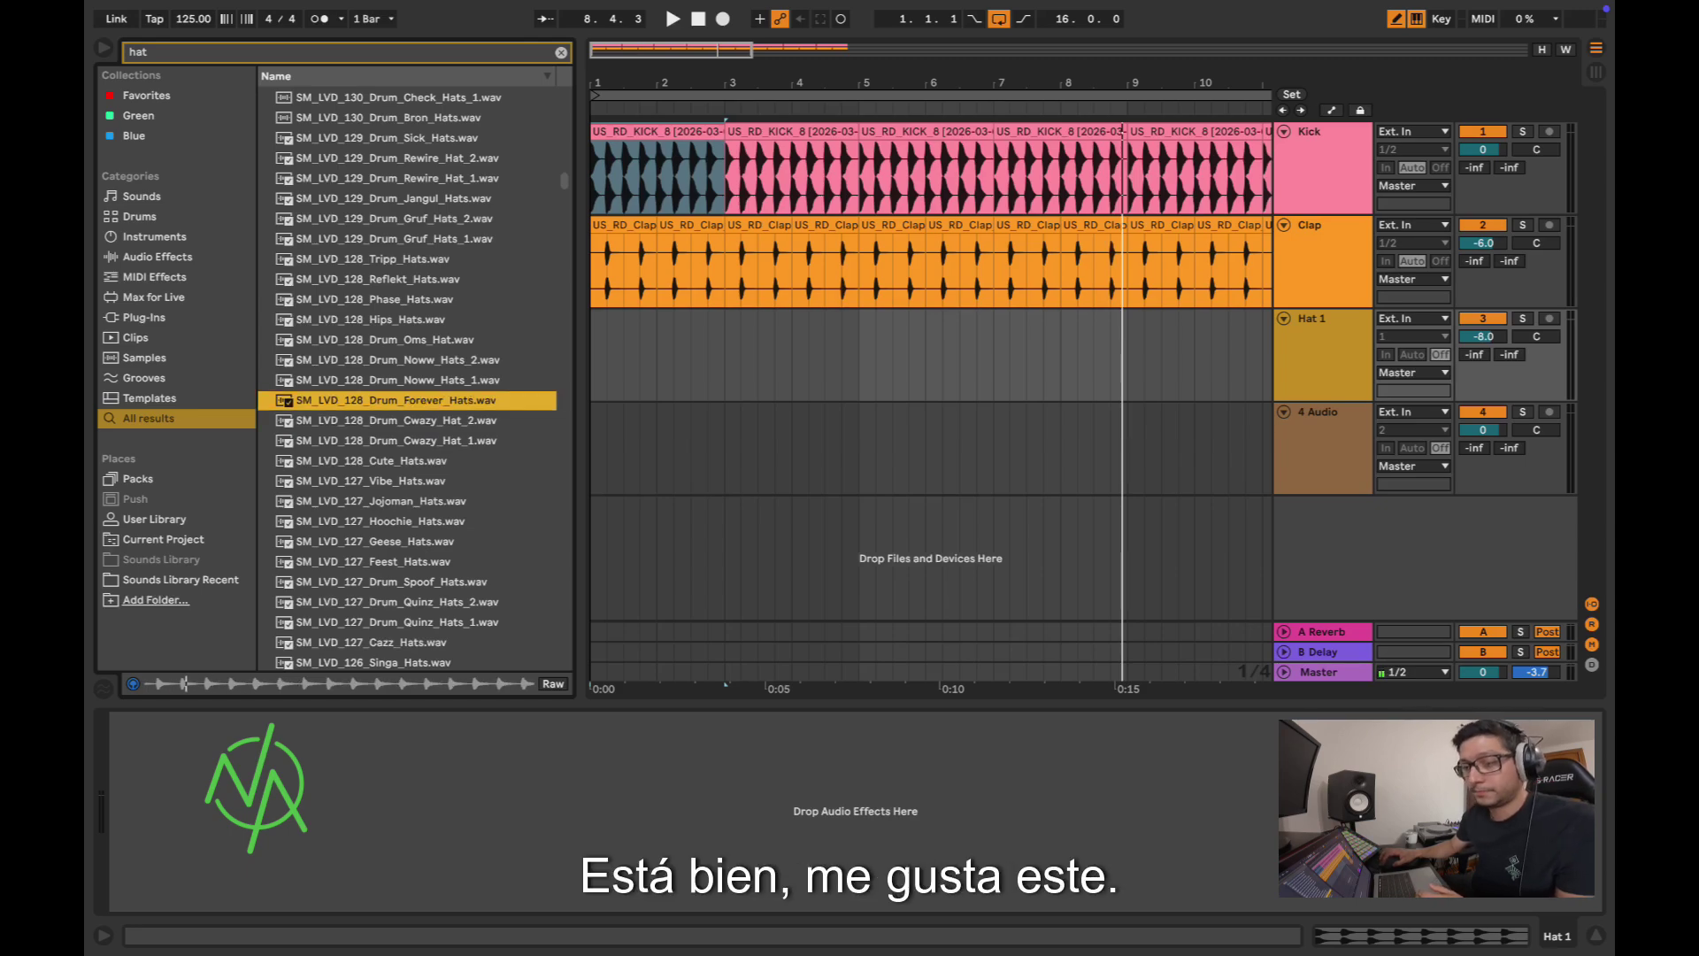
key(Down)
key(Down)
key(Down)
key(Down)
key(Down)
key(Down)
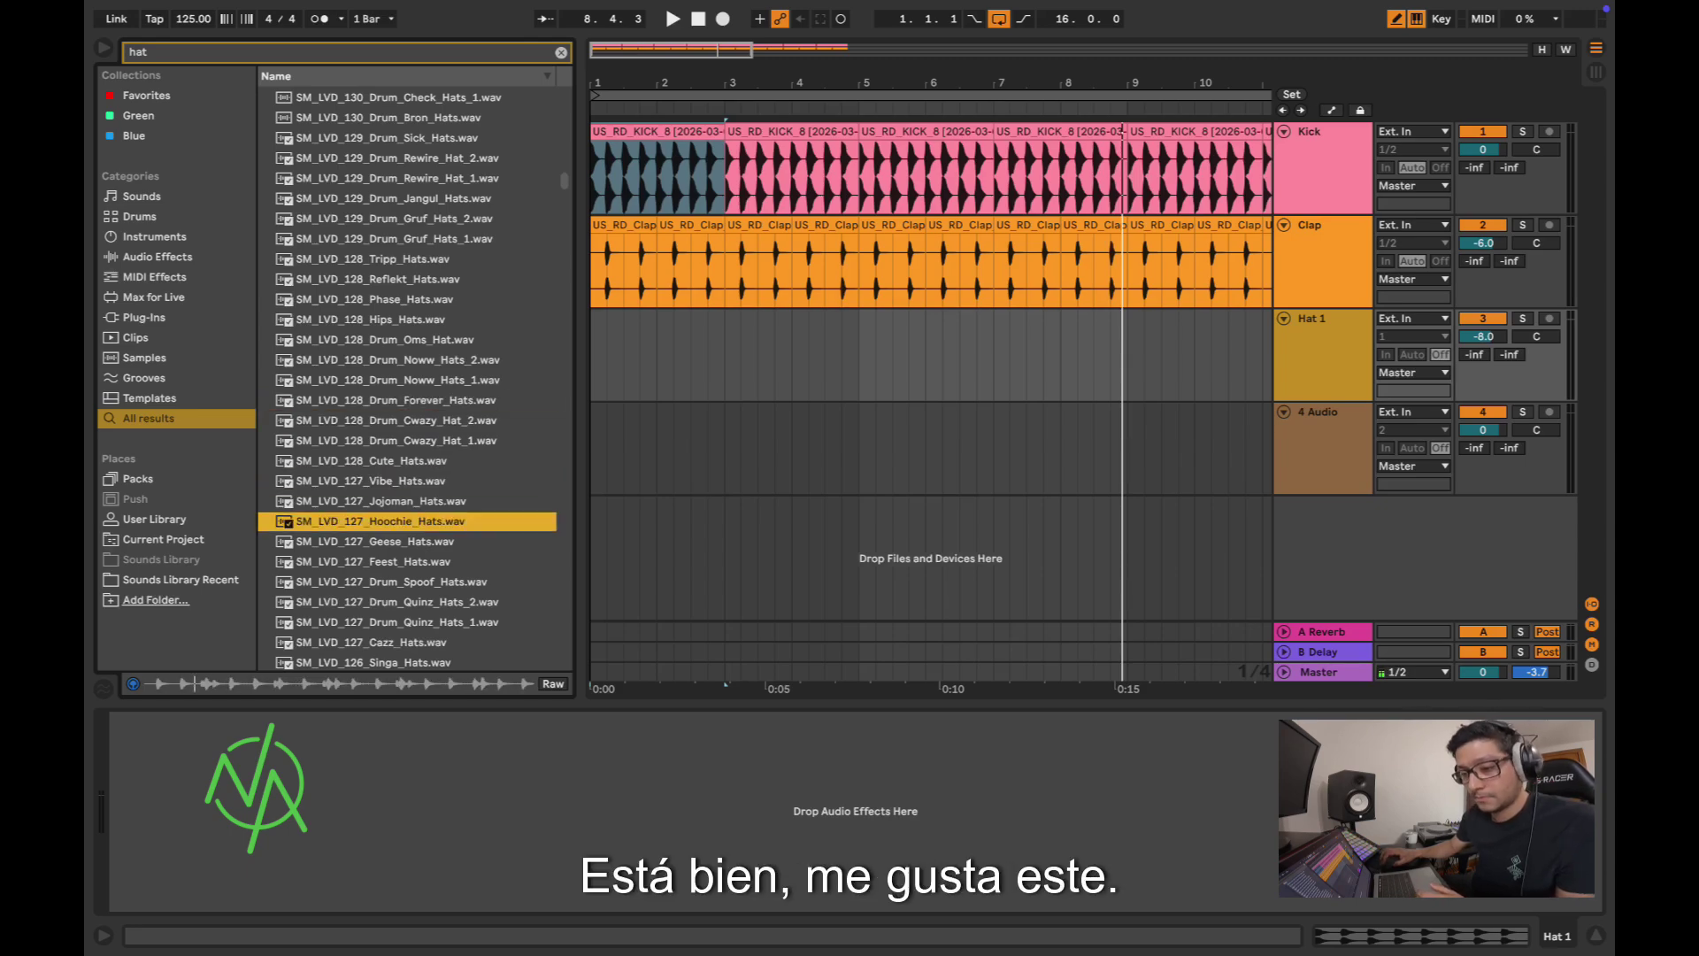
click(391, 582)
scroll(407, 377, up, 4)
scroll(407, 381, down, 8)
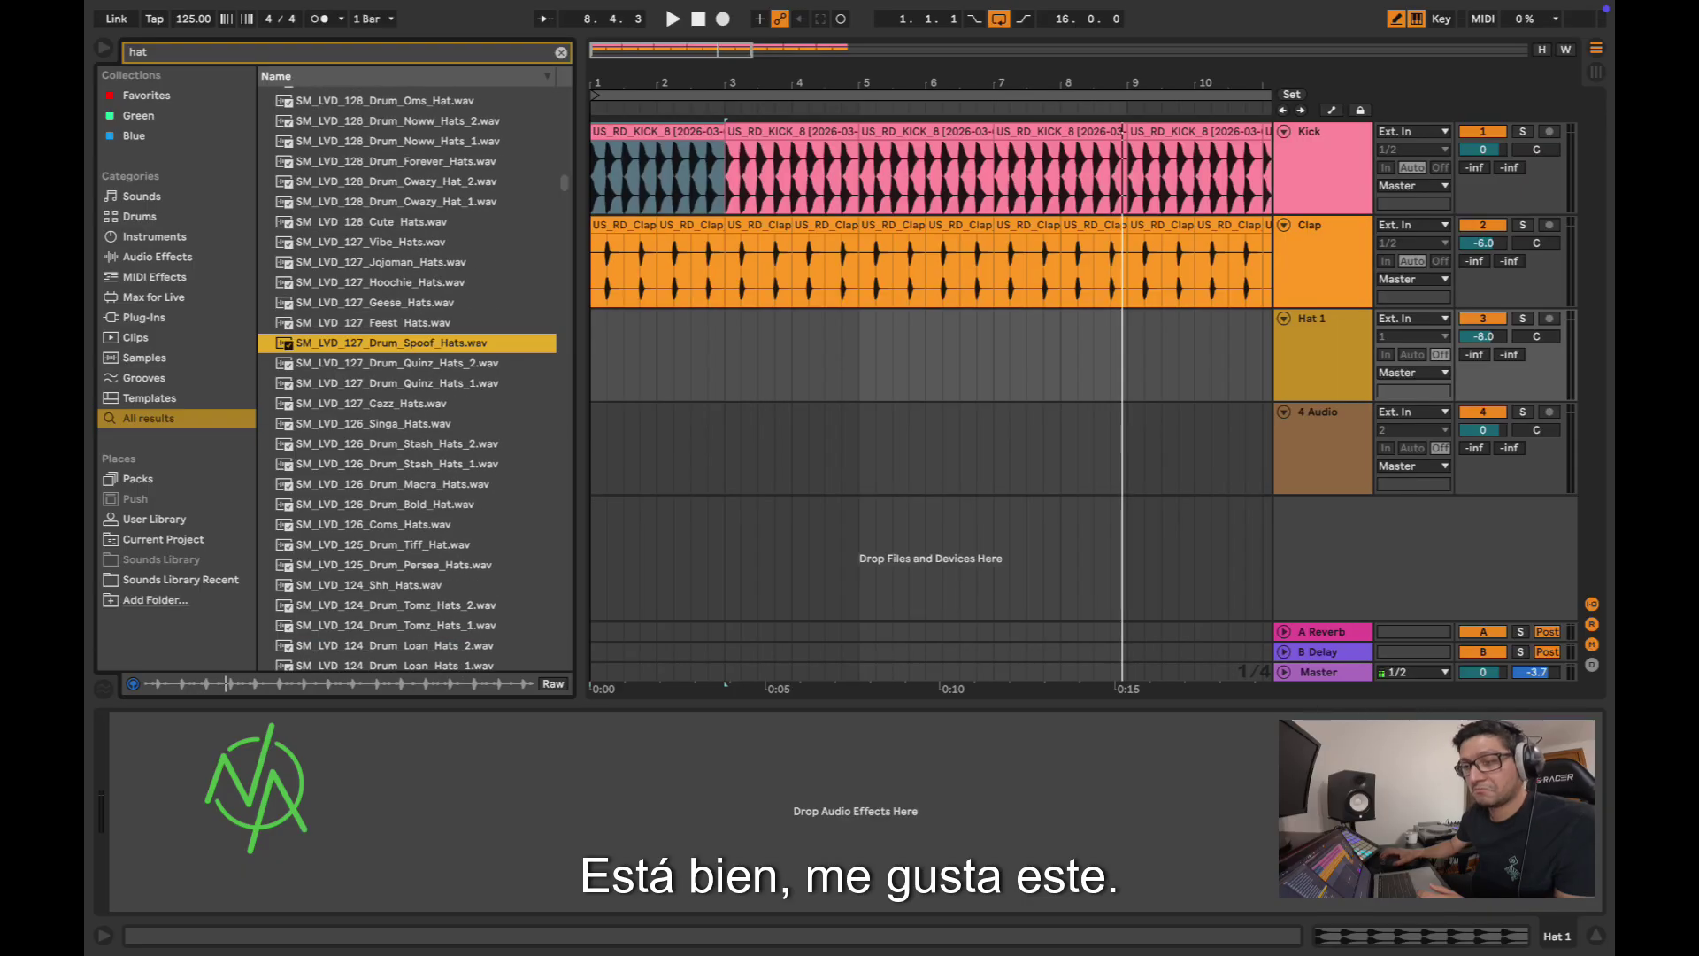
key(Down)
key(Down)
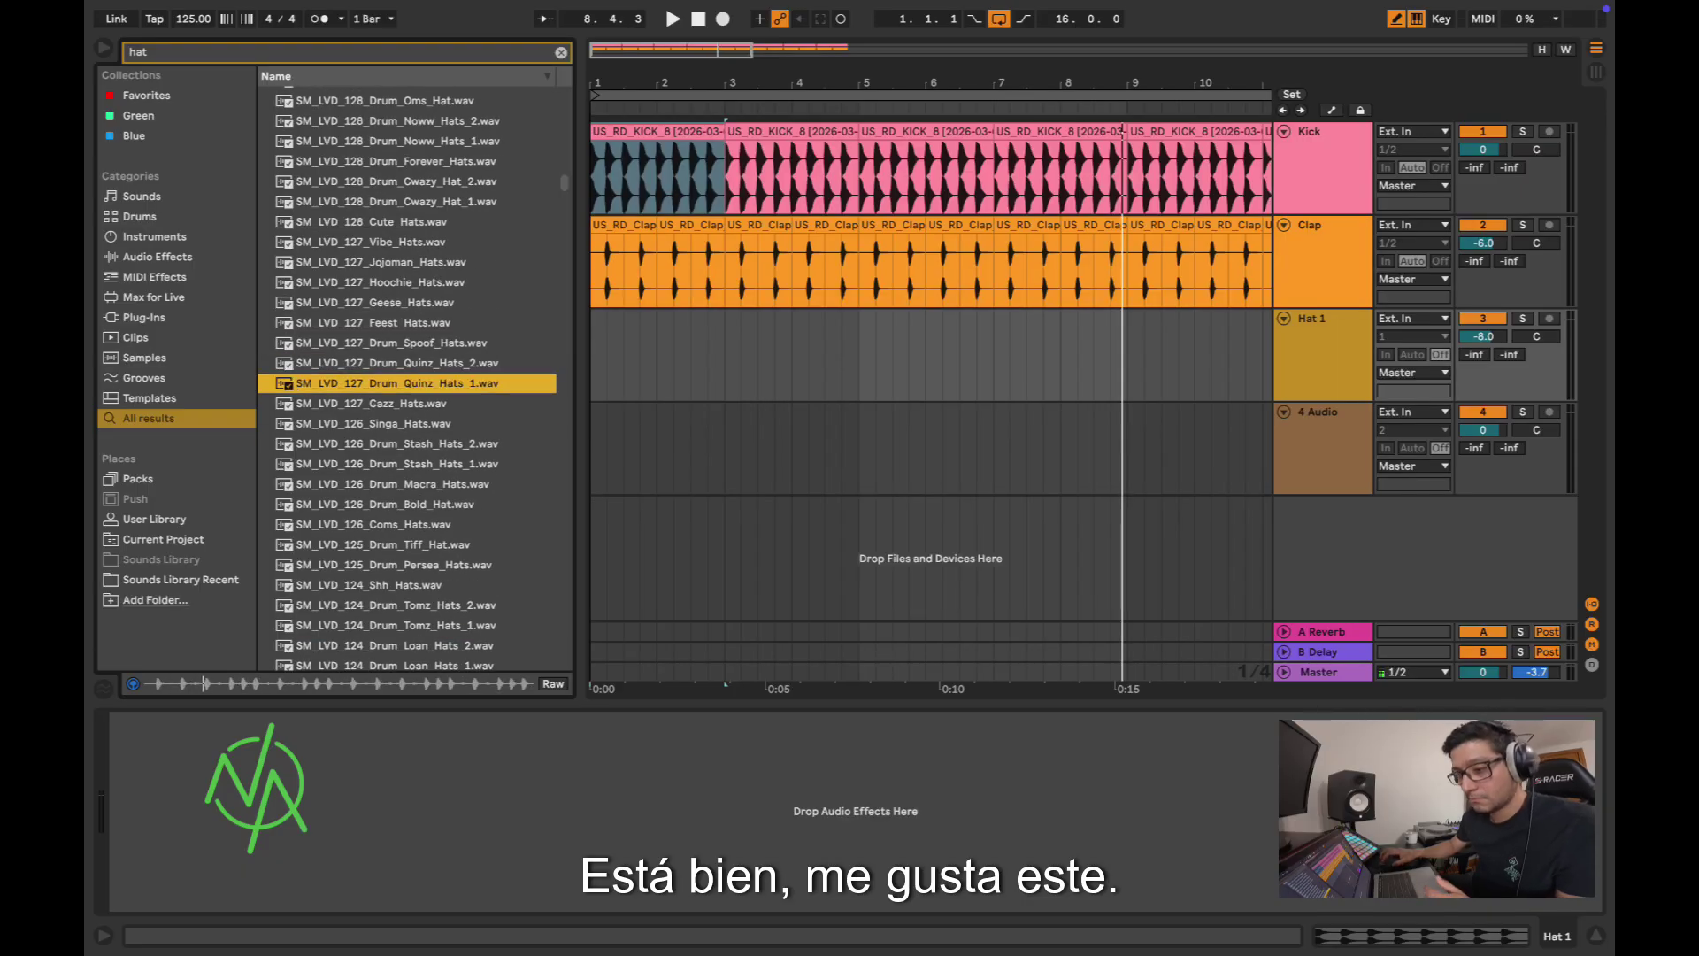
Step: Place SM_LVD_127_Drum_Quinz_Hats_1.wav at bar 1 of the Hat 1 track and set that track's volume to -10 dB
drag(396, 384, 609, 352)
click(1481, 336)
text(-10)
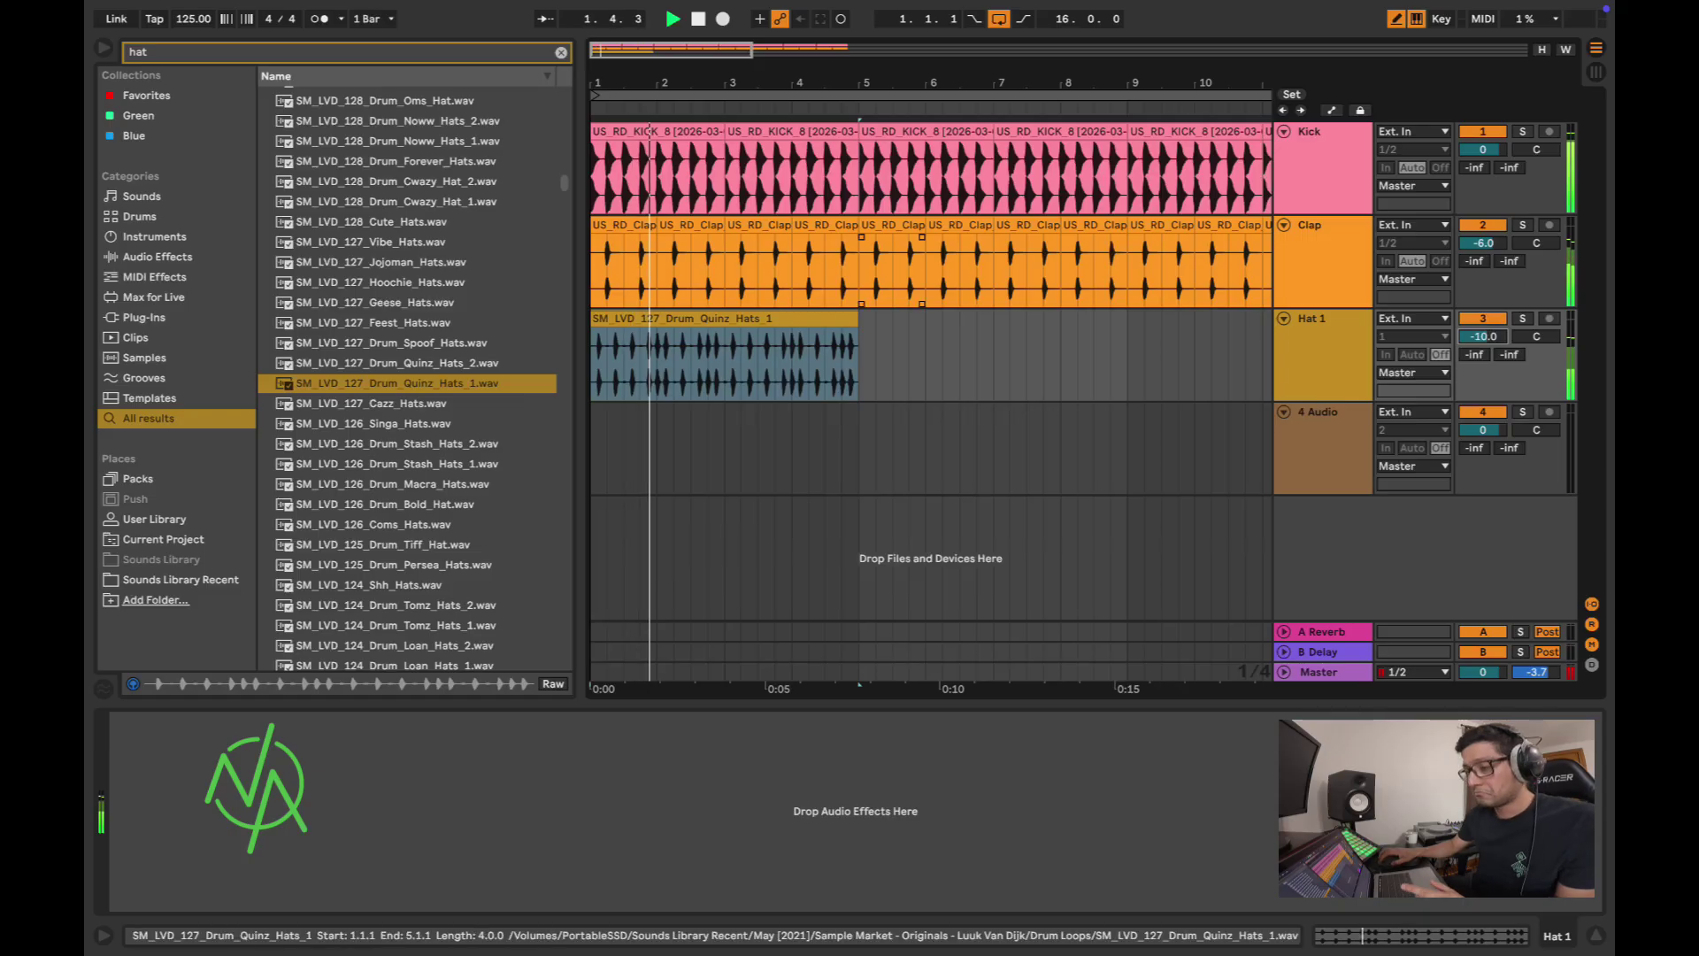
Step: Duplicate the four-bar hat clip until the Hat 1 track fills all 16 bars
click(743, 319)
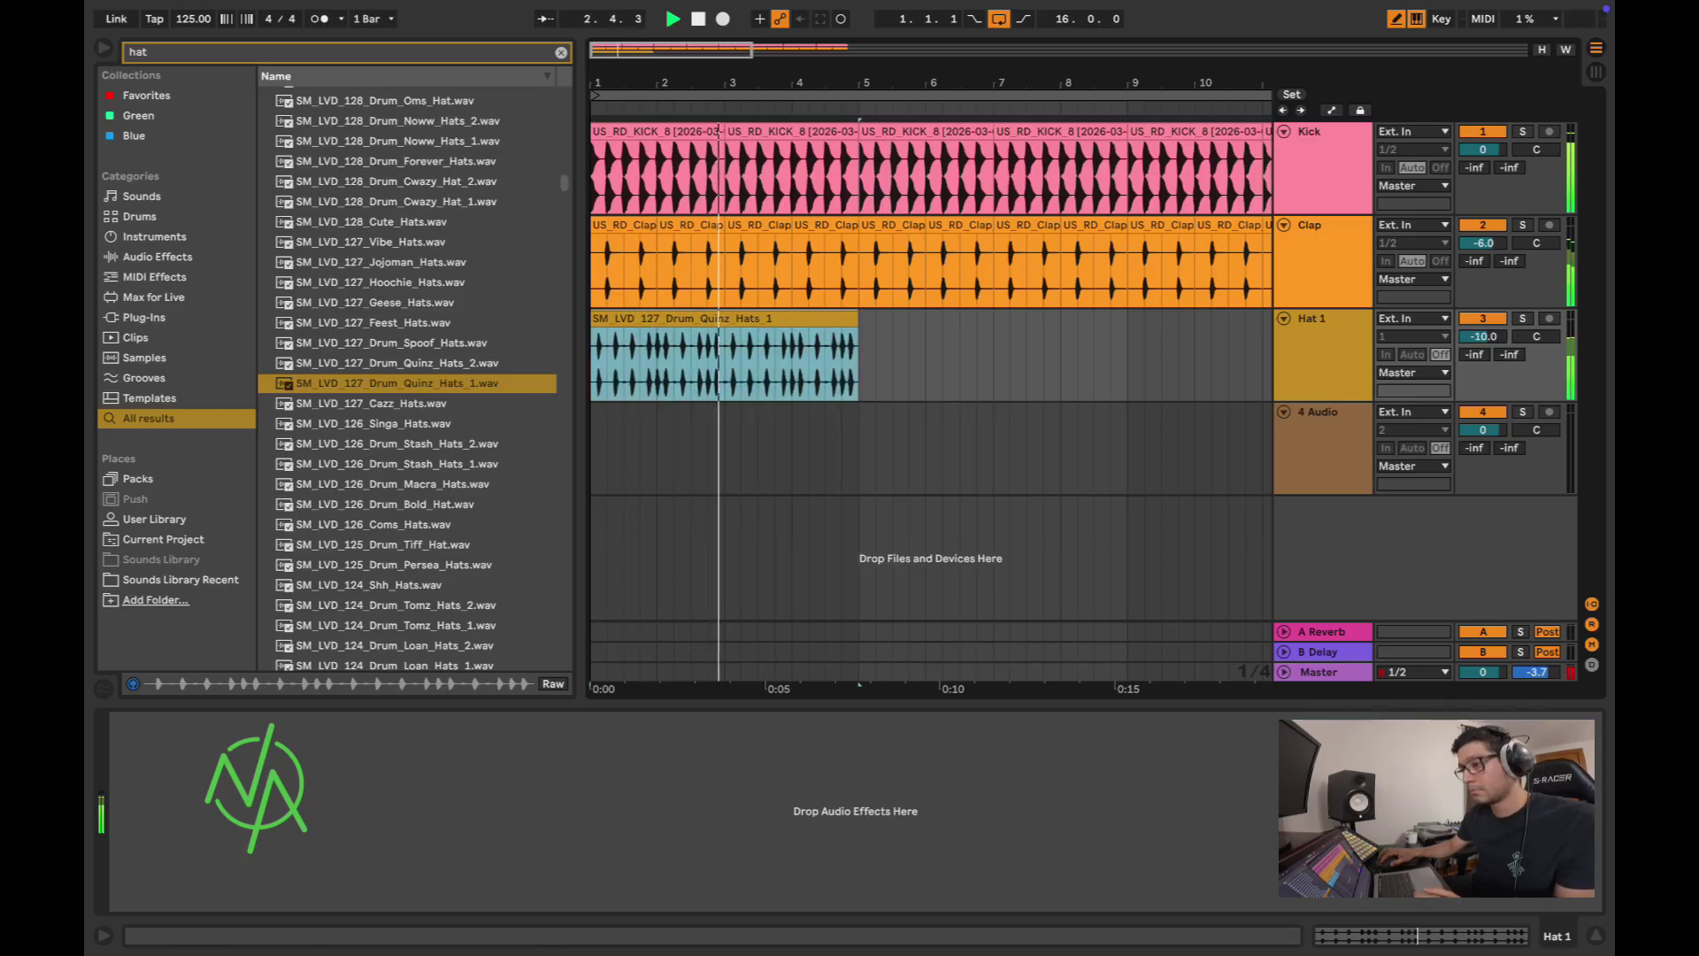
key(minus)
key(ctrl+d)
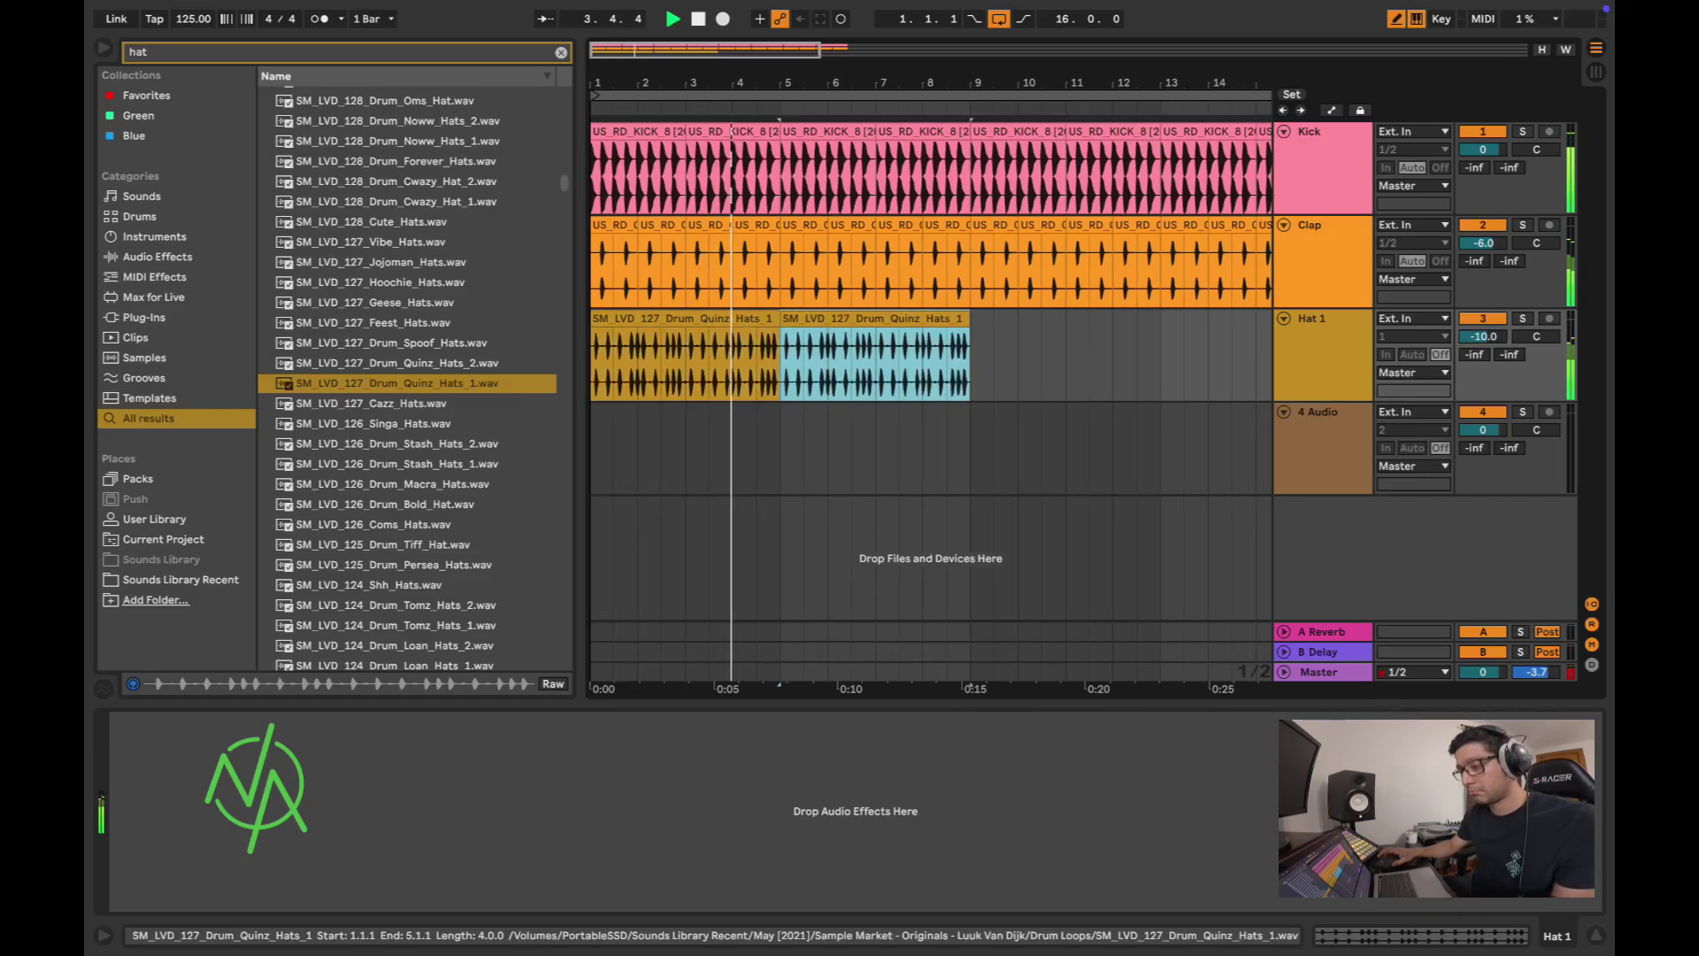
key(minus)
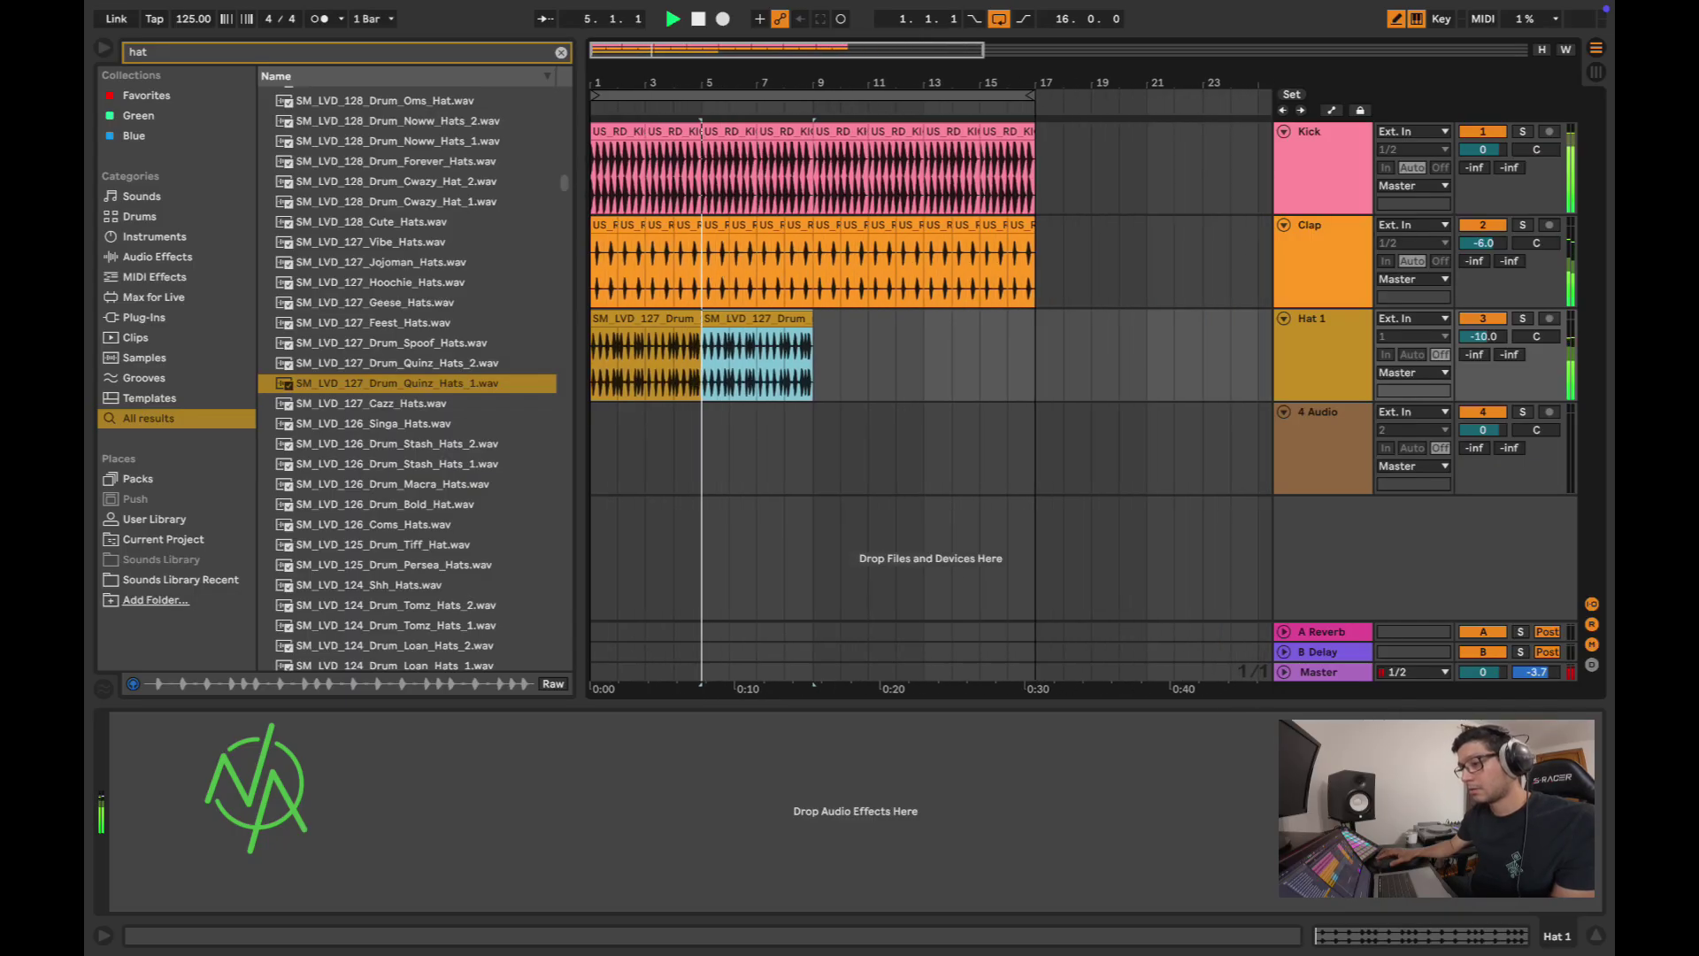
key(ctrl+d)
key(ctrl+d)
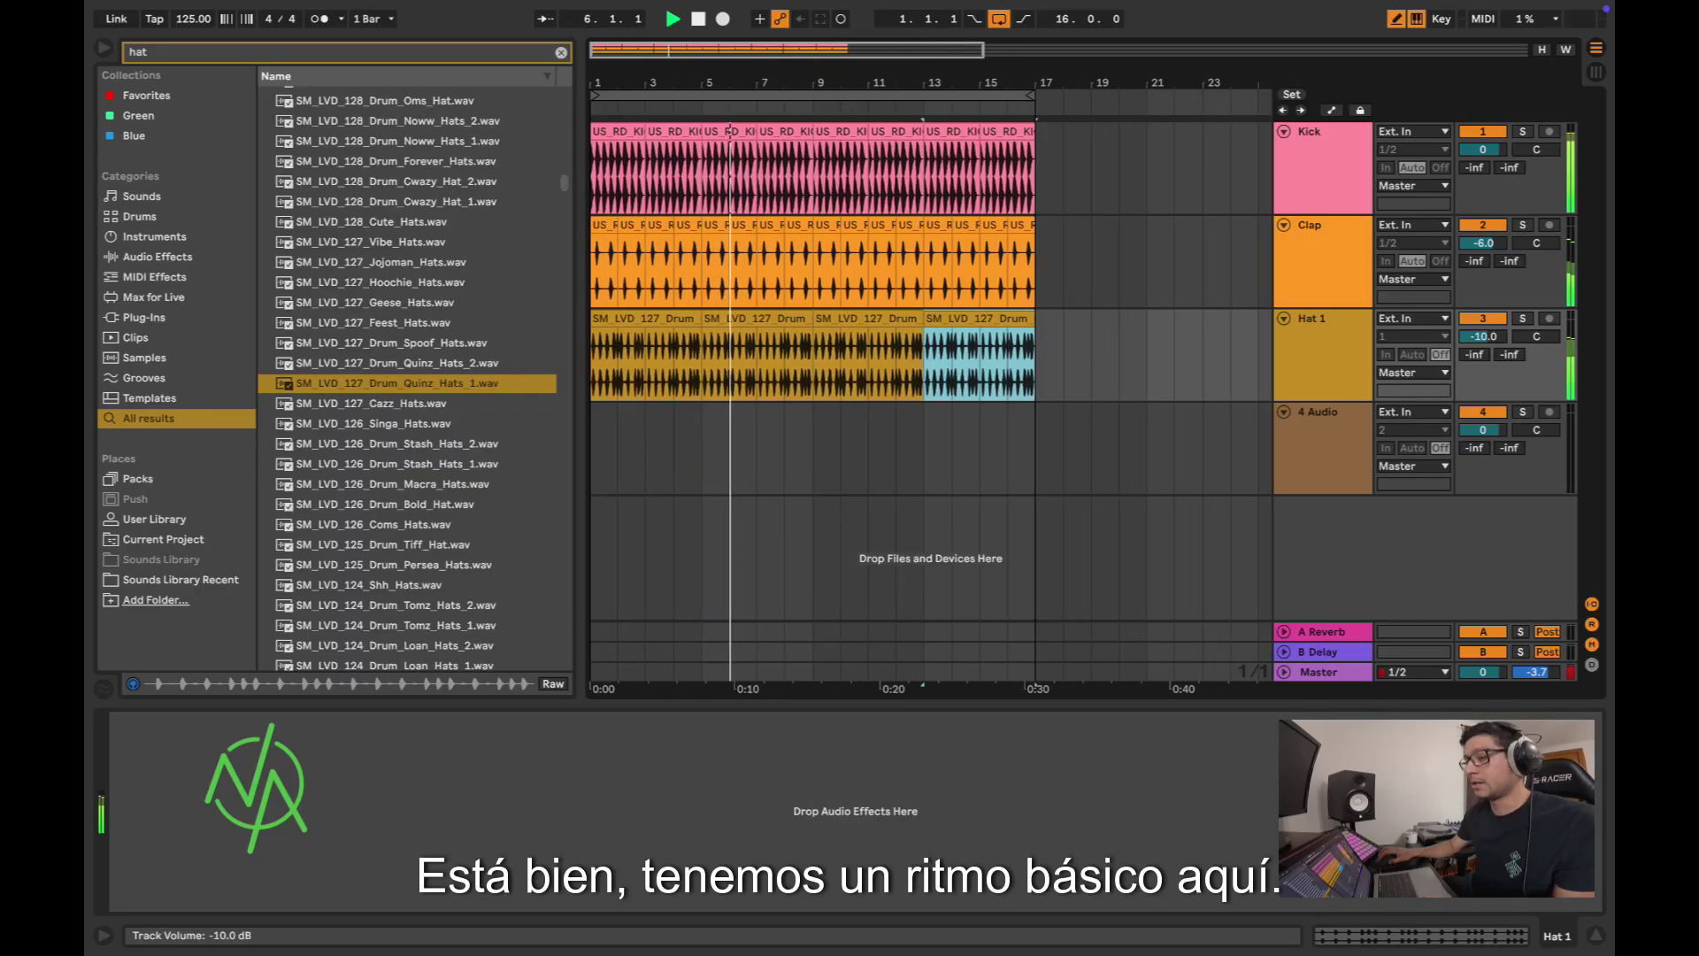
Step: Set the Hat 1 track's volume to -12 dB
click(1481, 336)
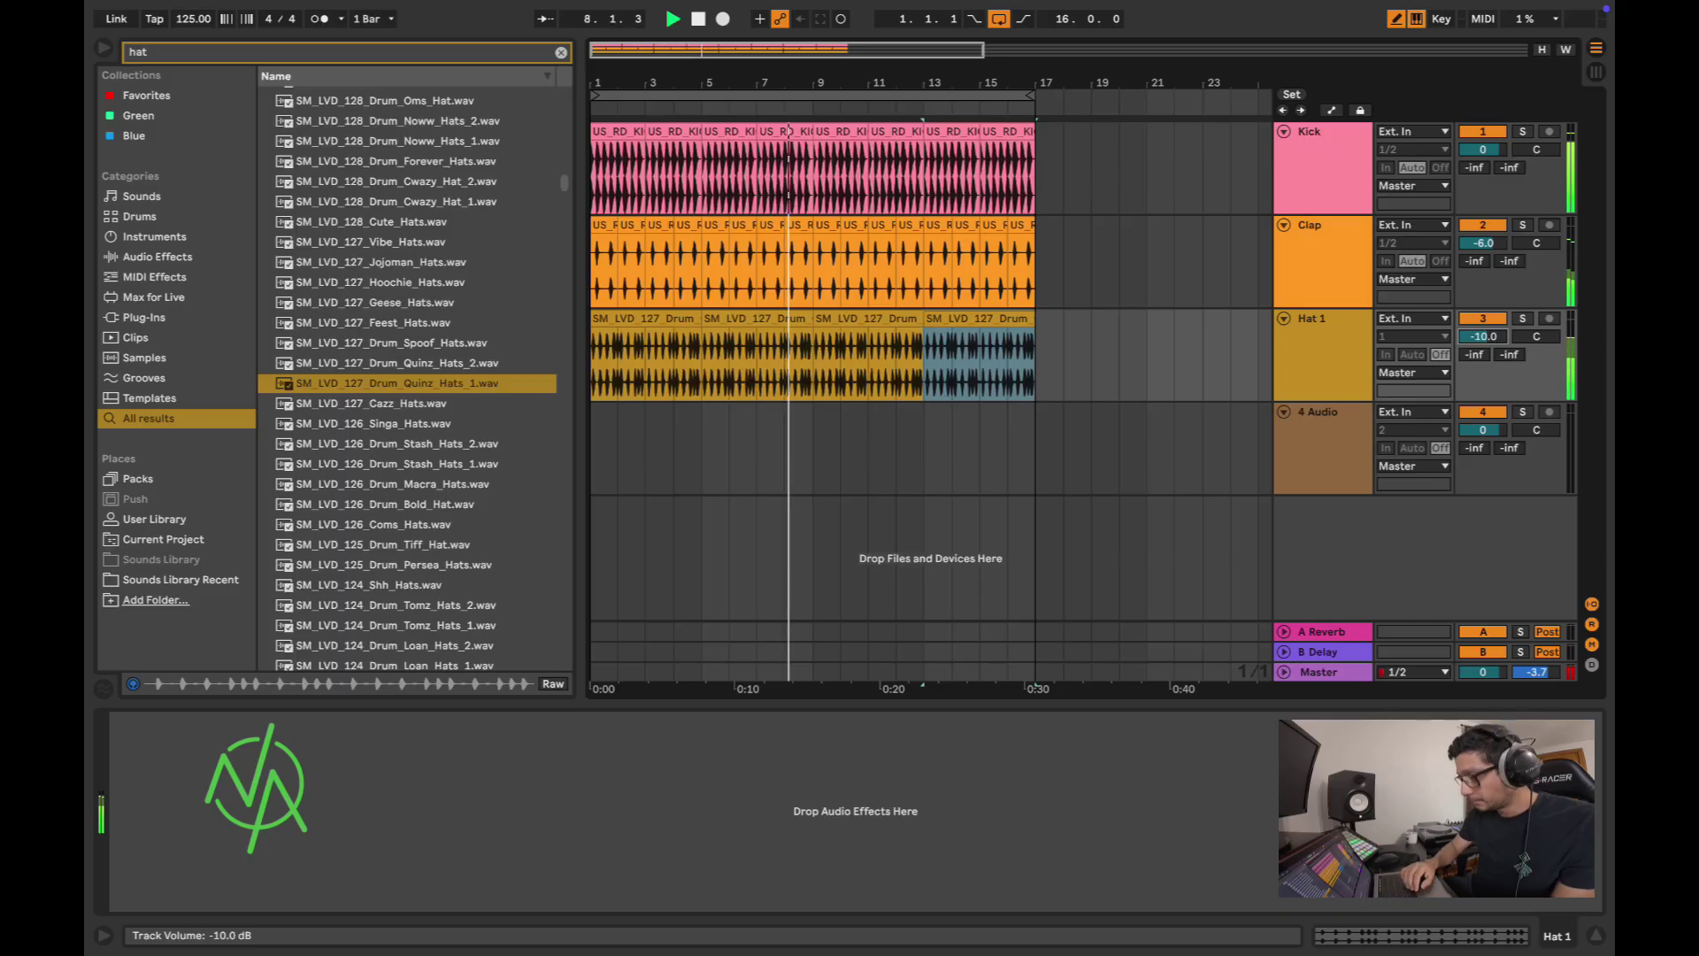
text(-12)
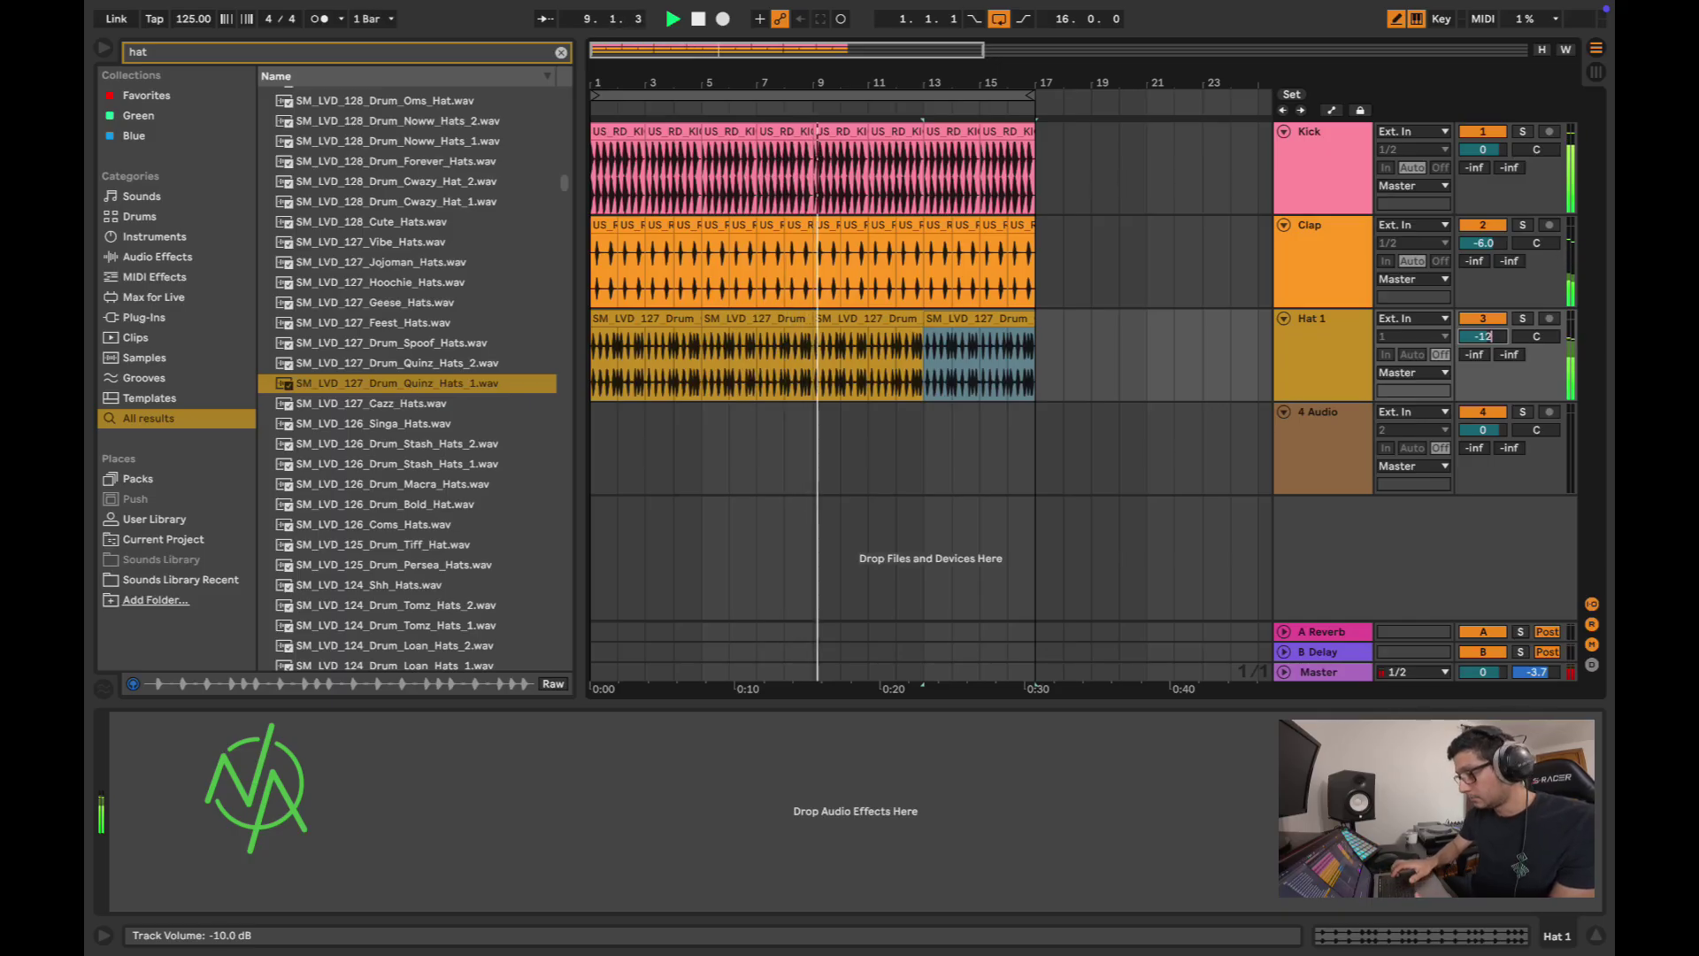
key(Return)
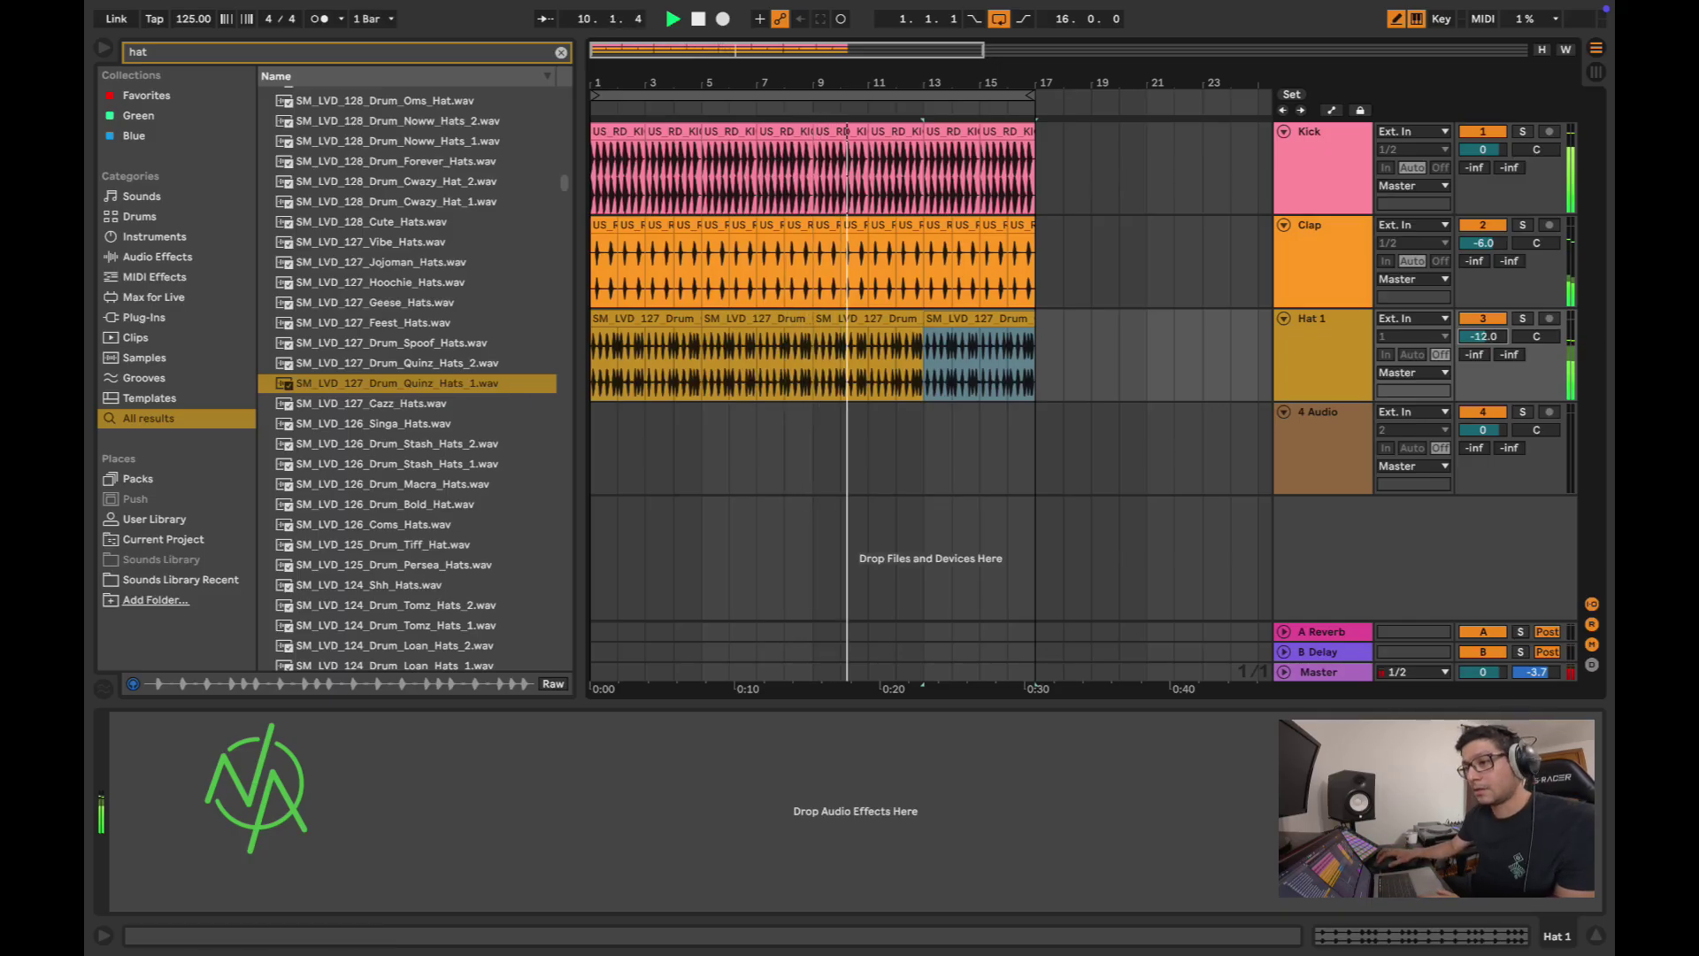
Step: Clear the name of the first two-bar kick clip and duplicate the unnamed clip over the rest of the 16 bars
drag(682, 83, 683, 131)
click(635, 131)
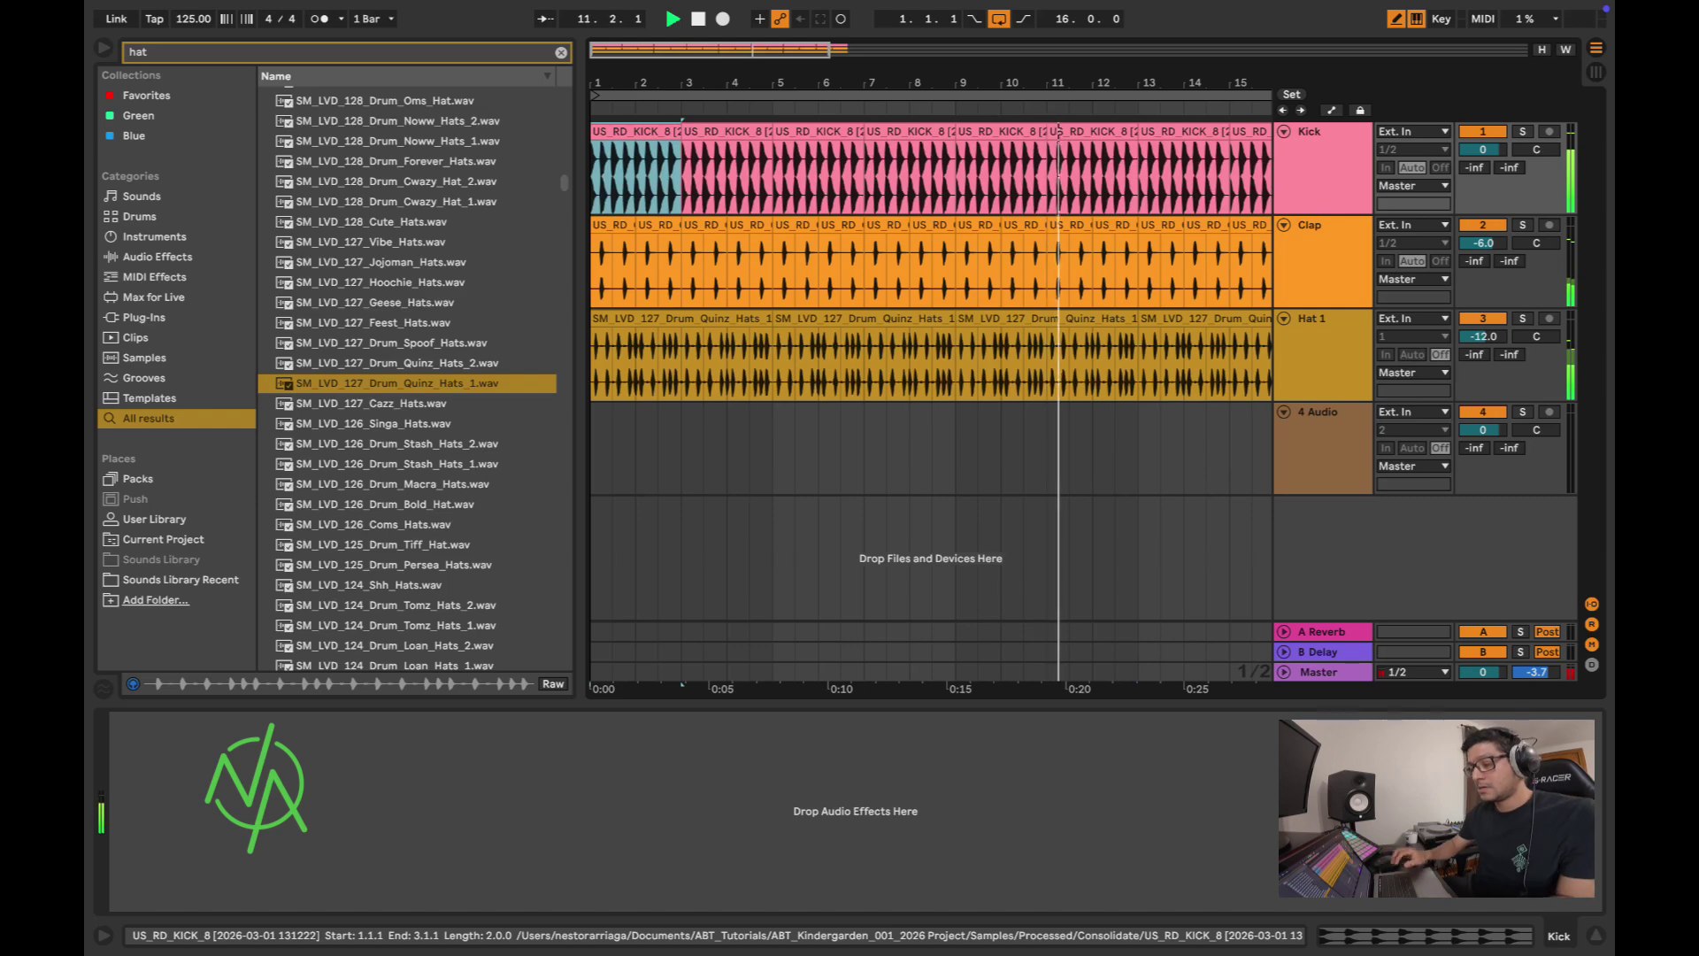
key(super+r)
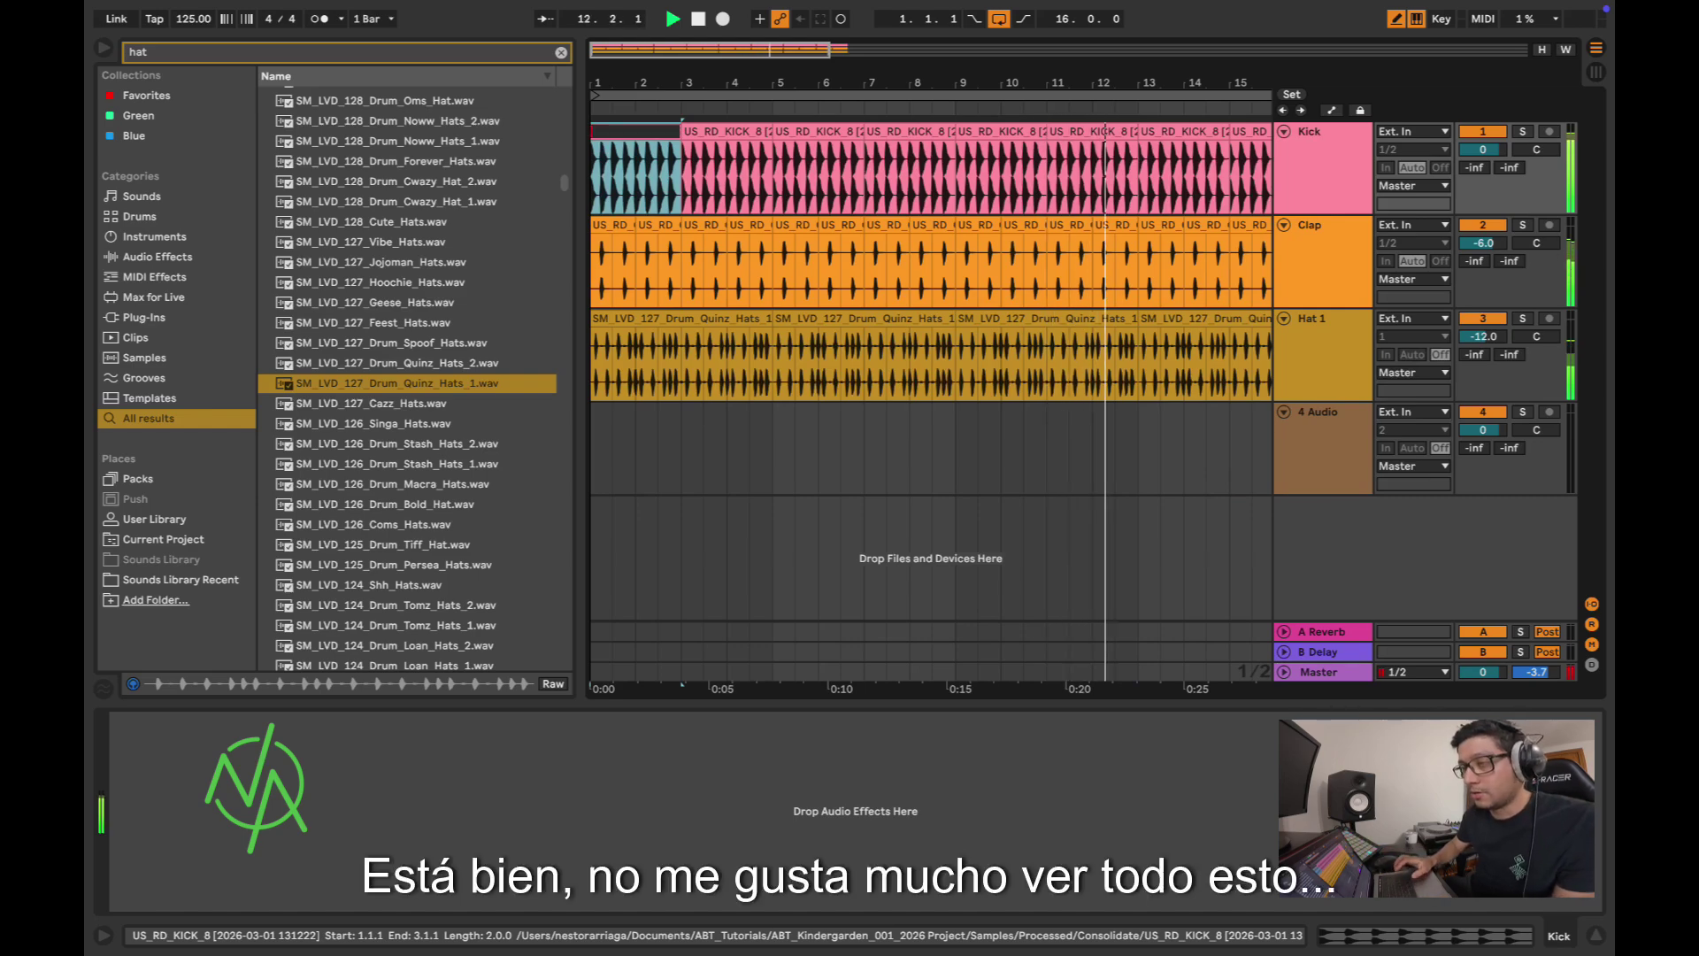
key(Return)
key(space)
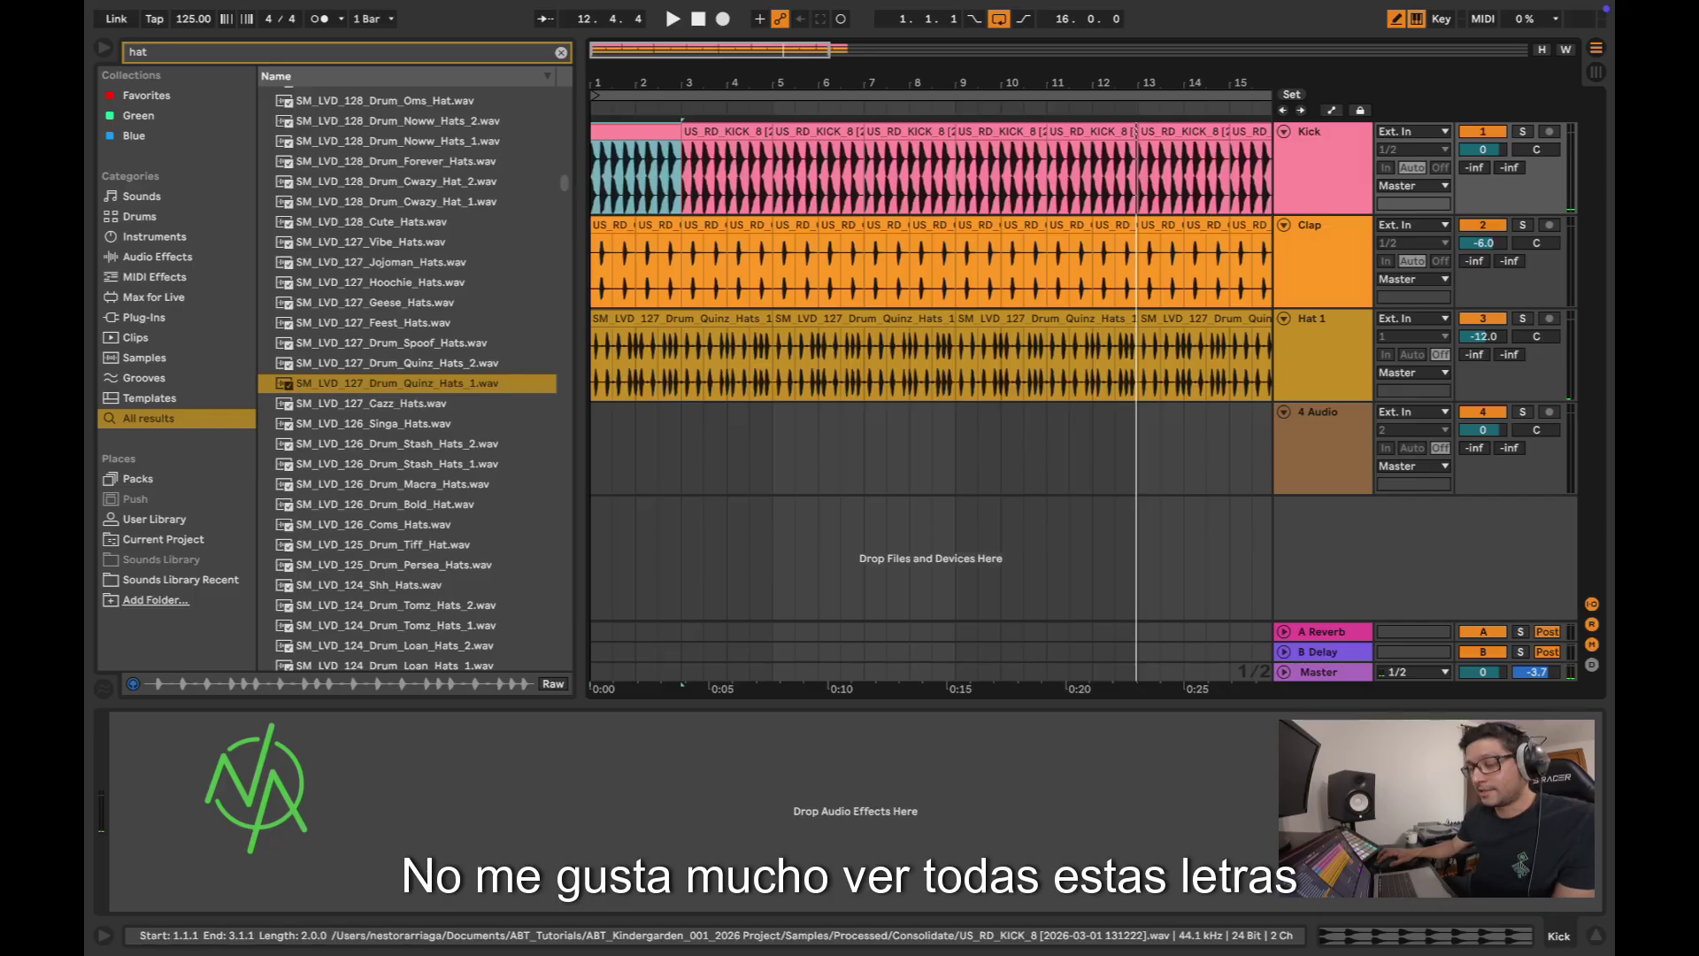
key(super+d)
key(super+d)
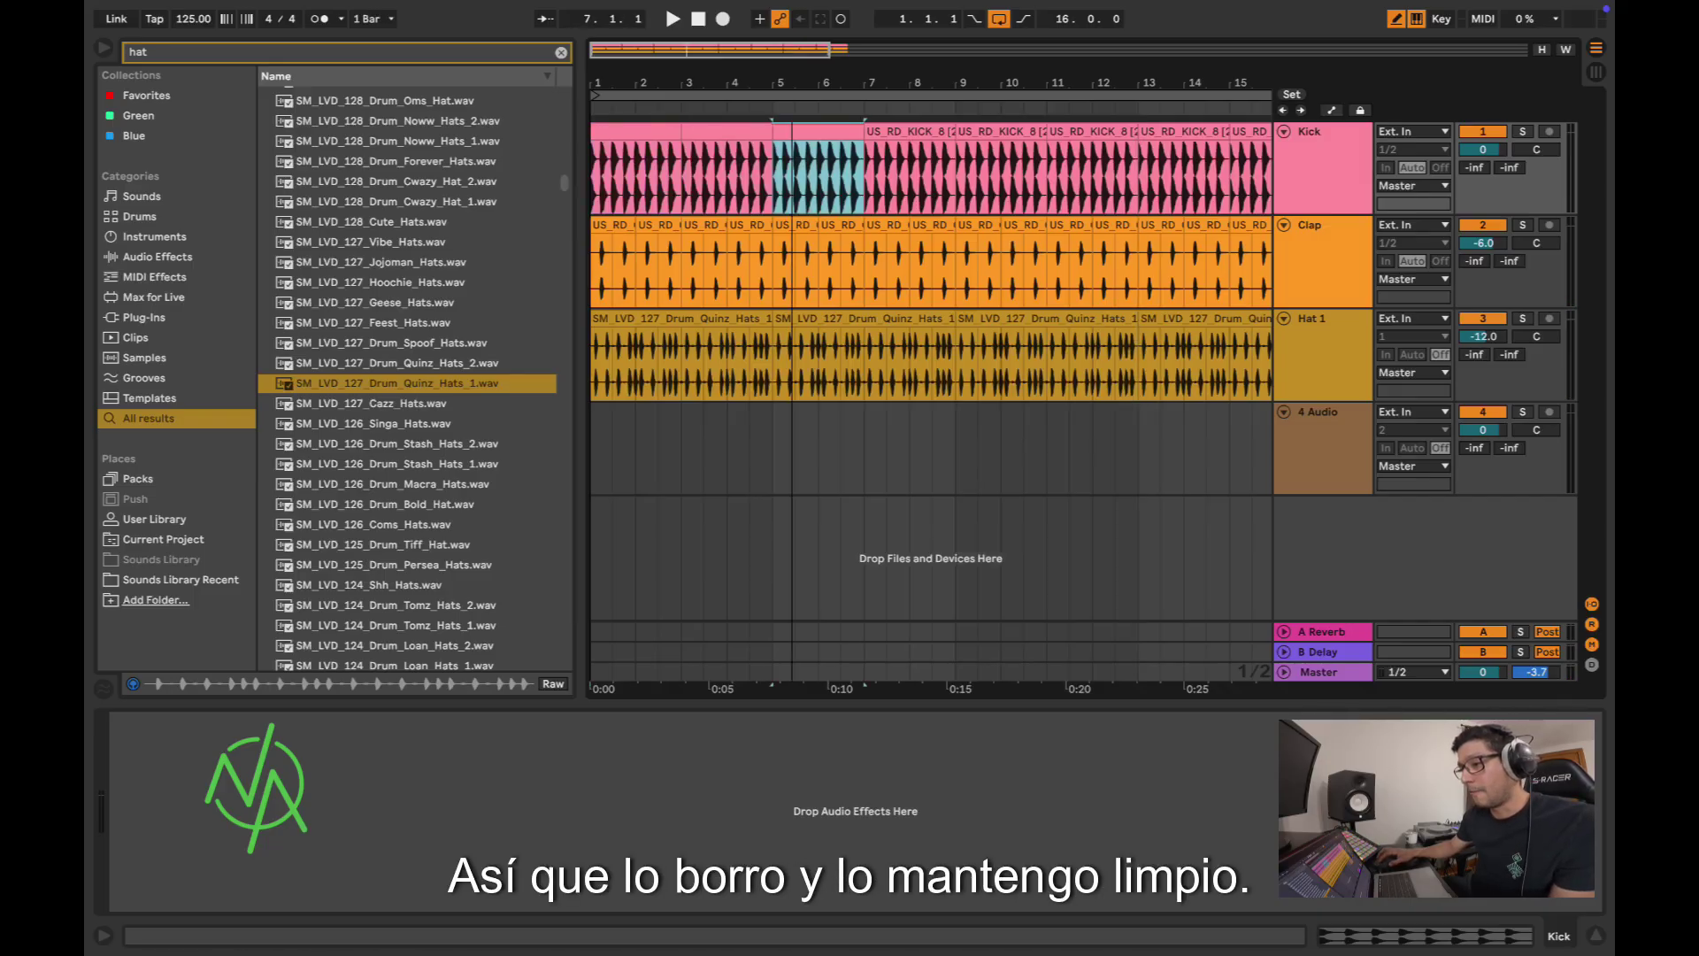
key(super+d)
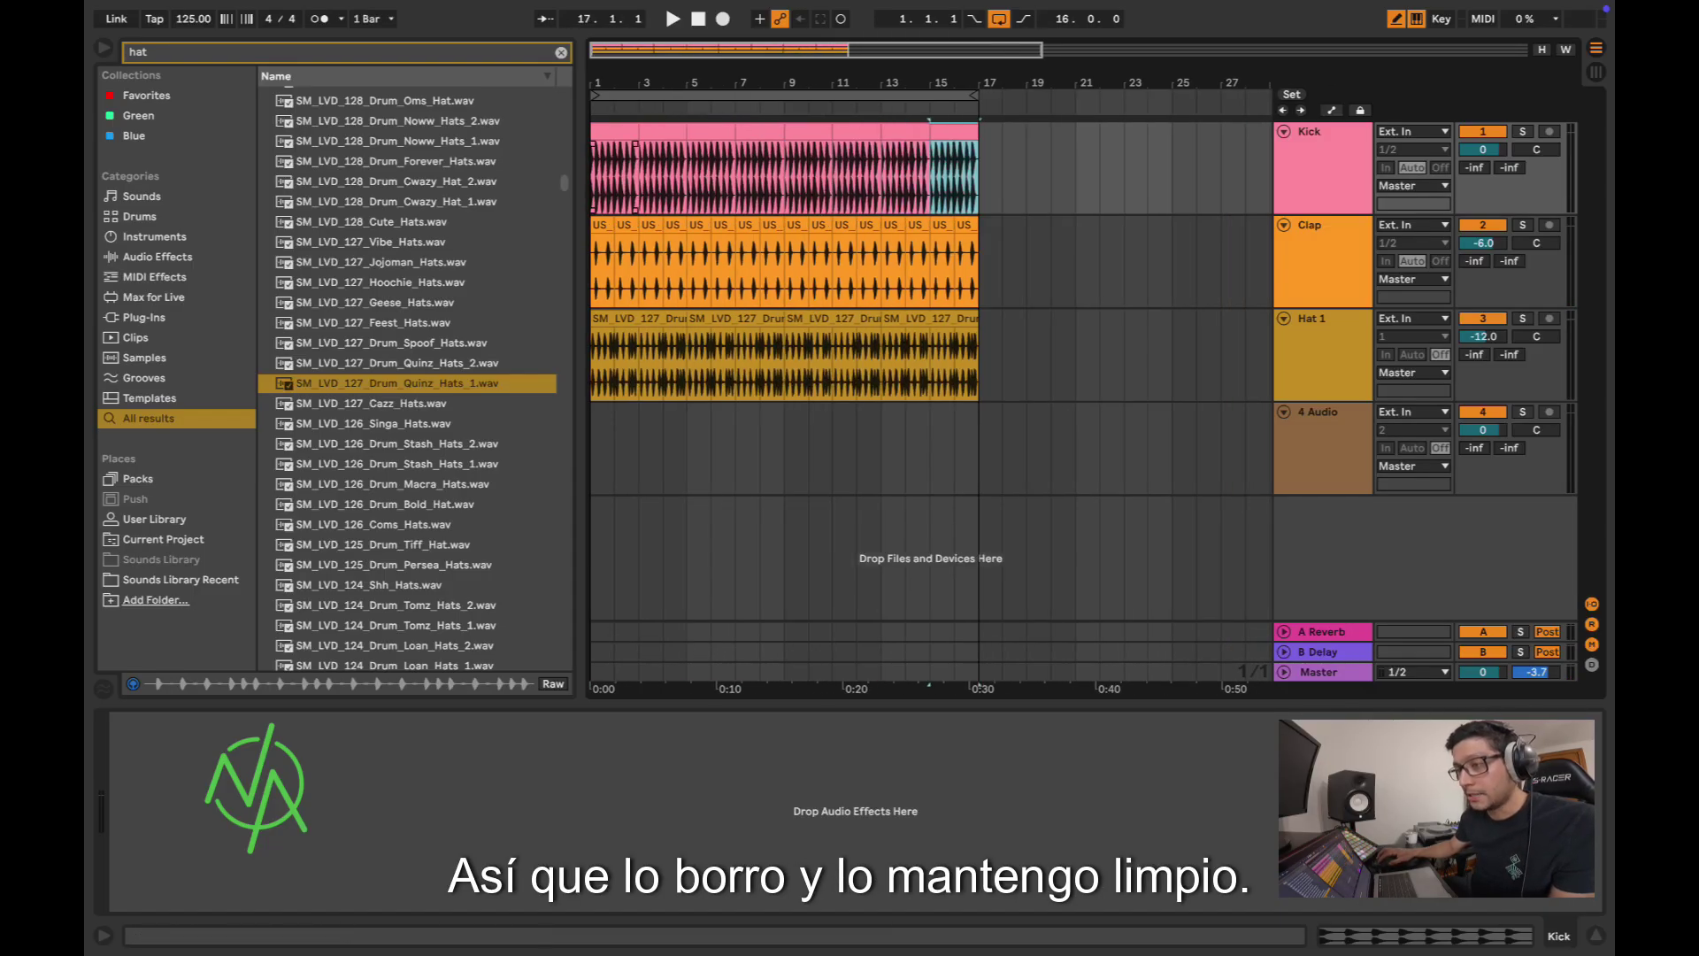
Step: Clear the name of the first one-bar clap clip and duplicate the unnamed clip over the rest of the 16 bars
drag(602, 82, 602, 142)
click(621, 225)
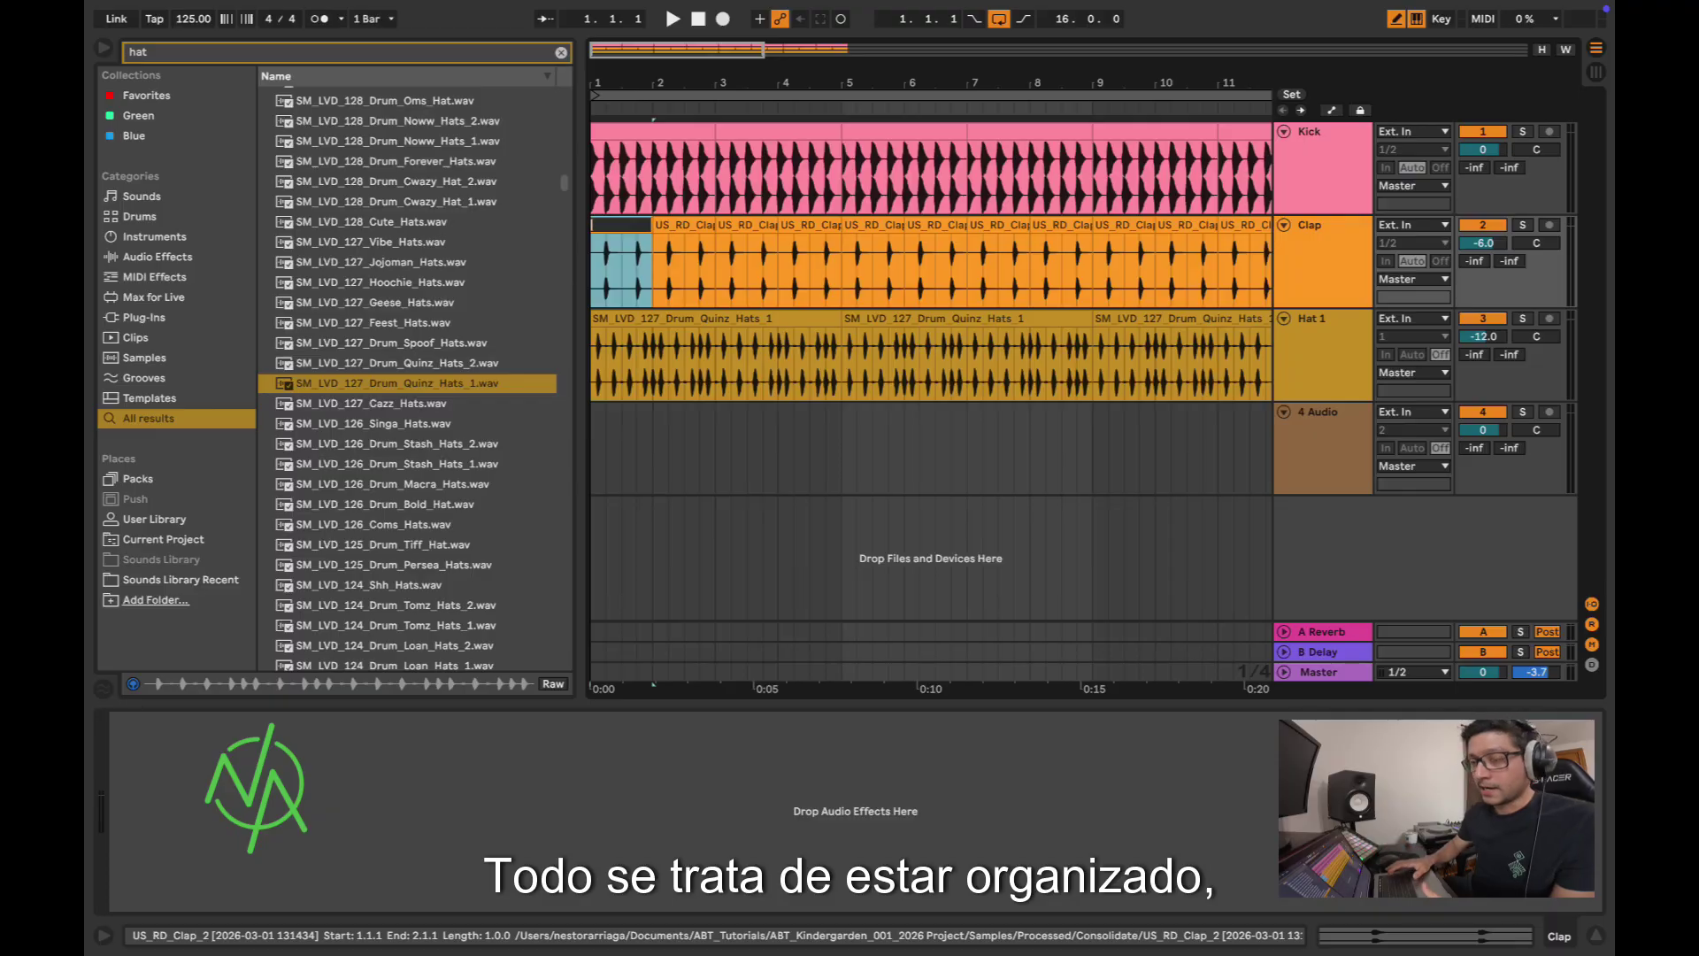
key(super+d)
key(super+d)
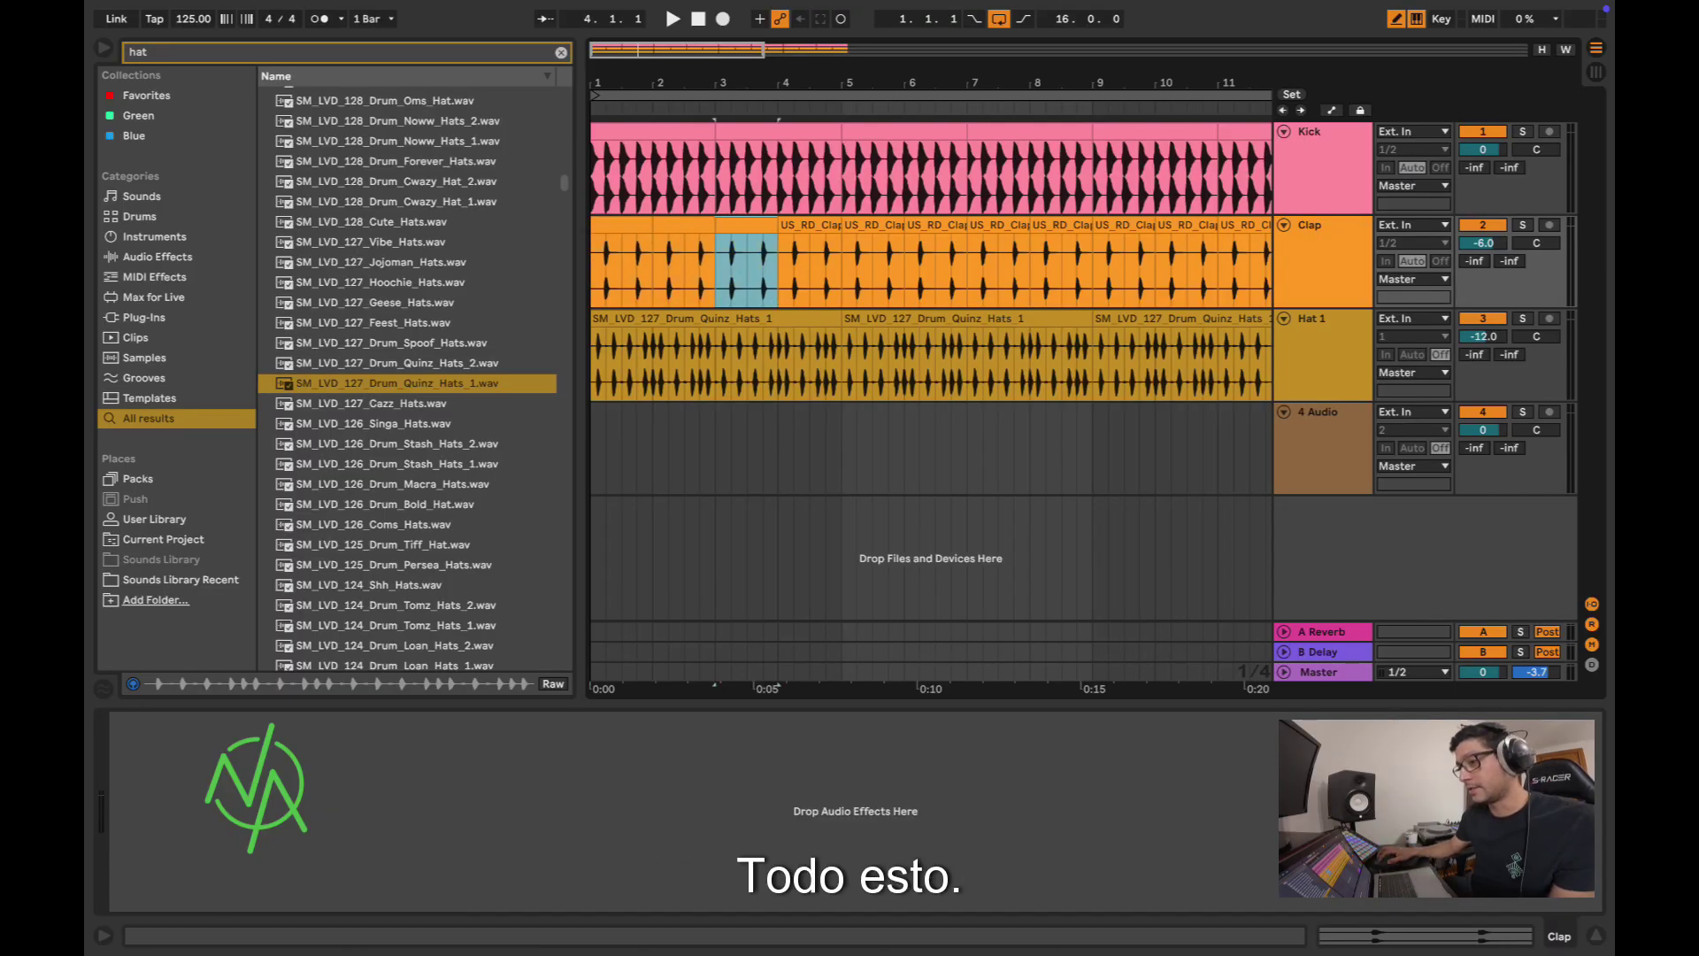
key(super+d)
key(minus)
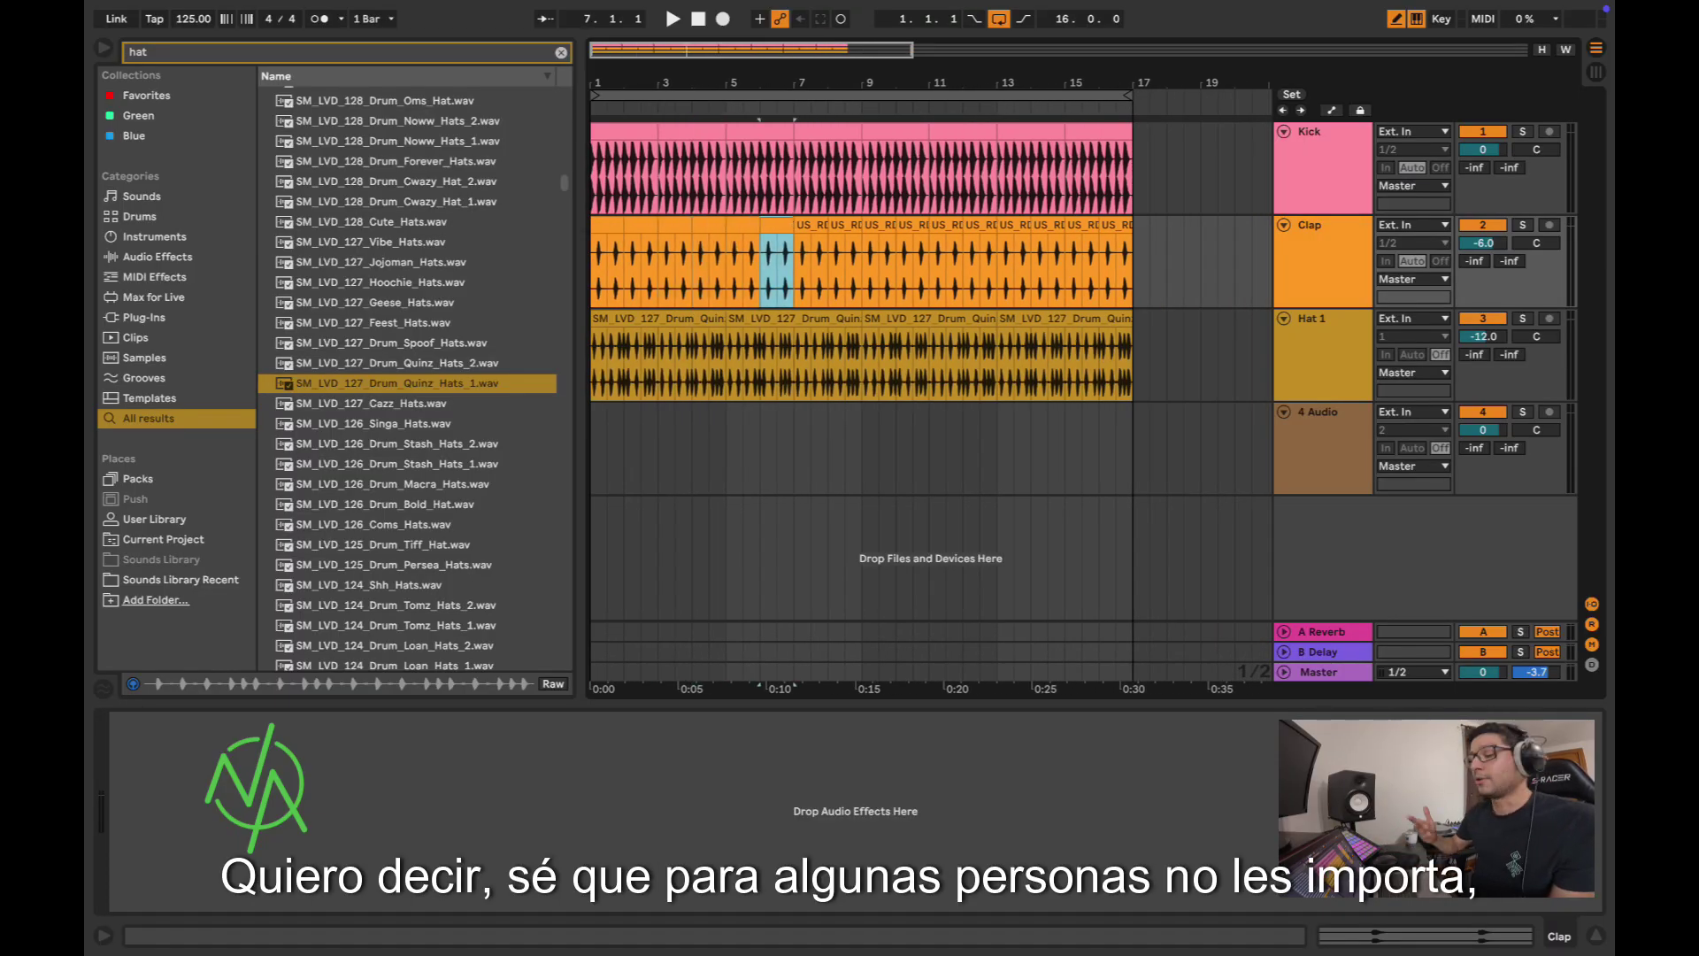
key(super+d)
key(super+d)
key(super+d)
key(super+d)
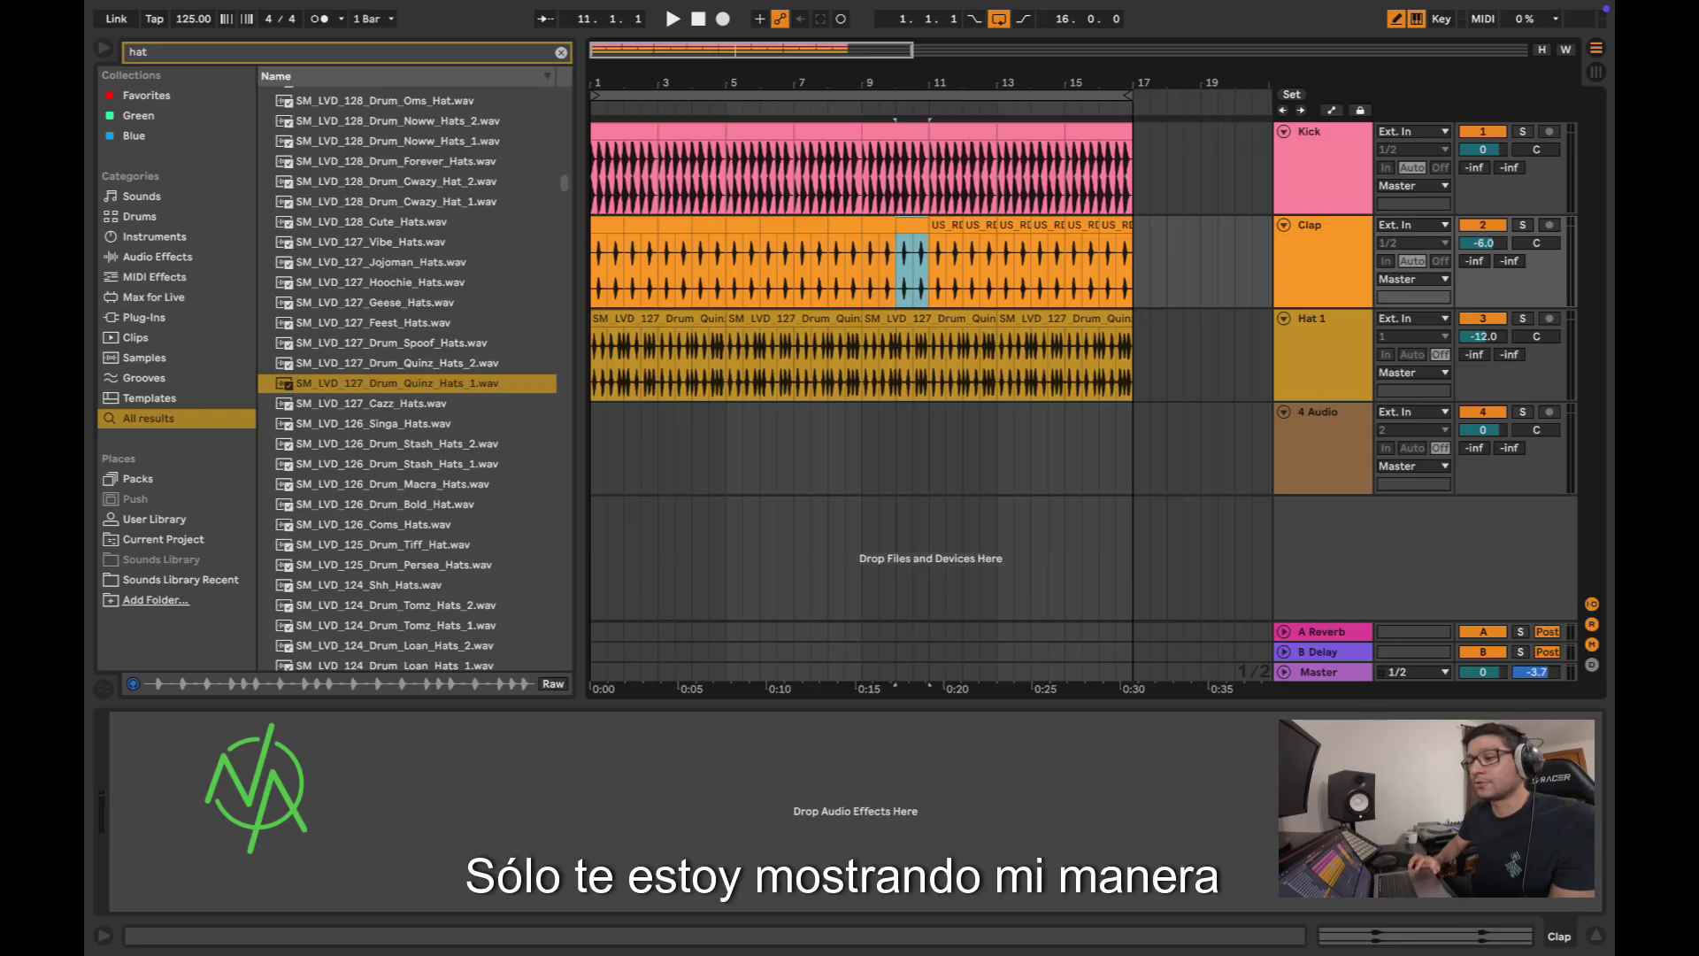
key(super+d)
key(super+d)
key(super+d)
key(super+d)
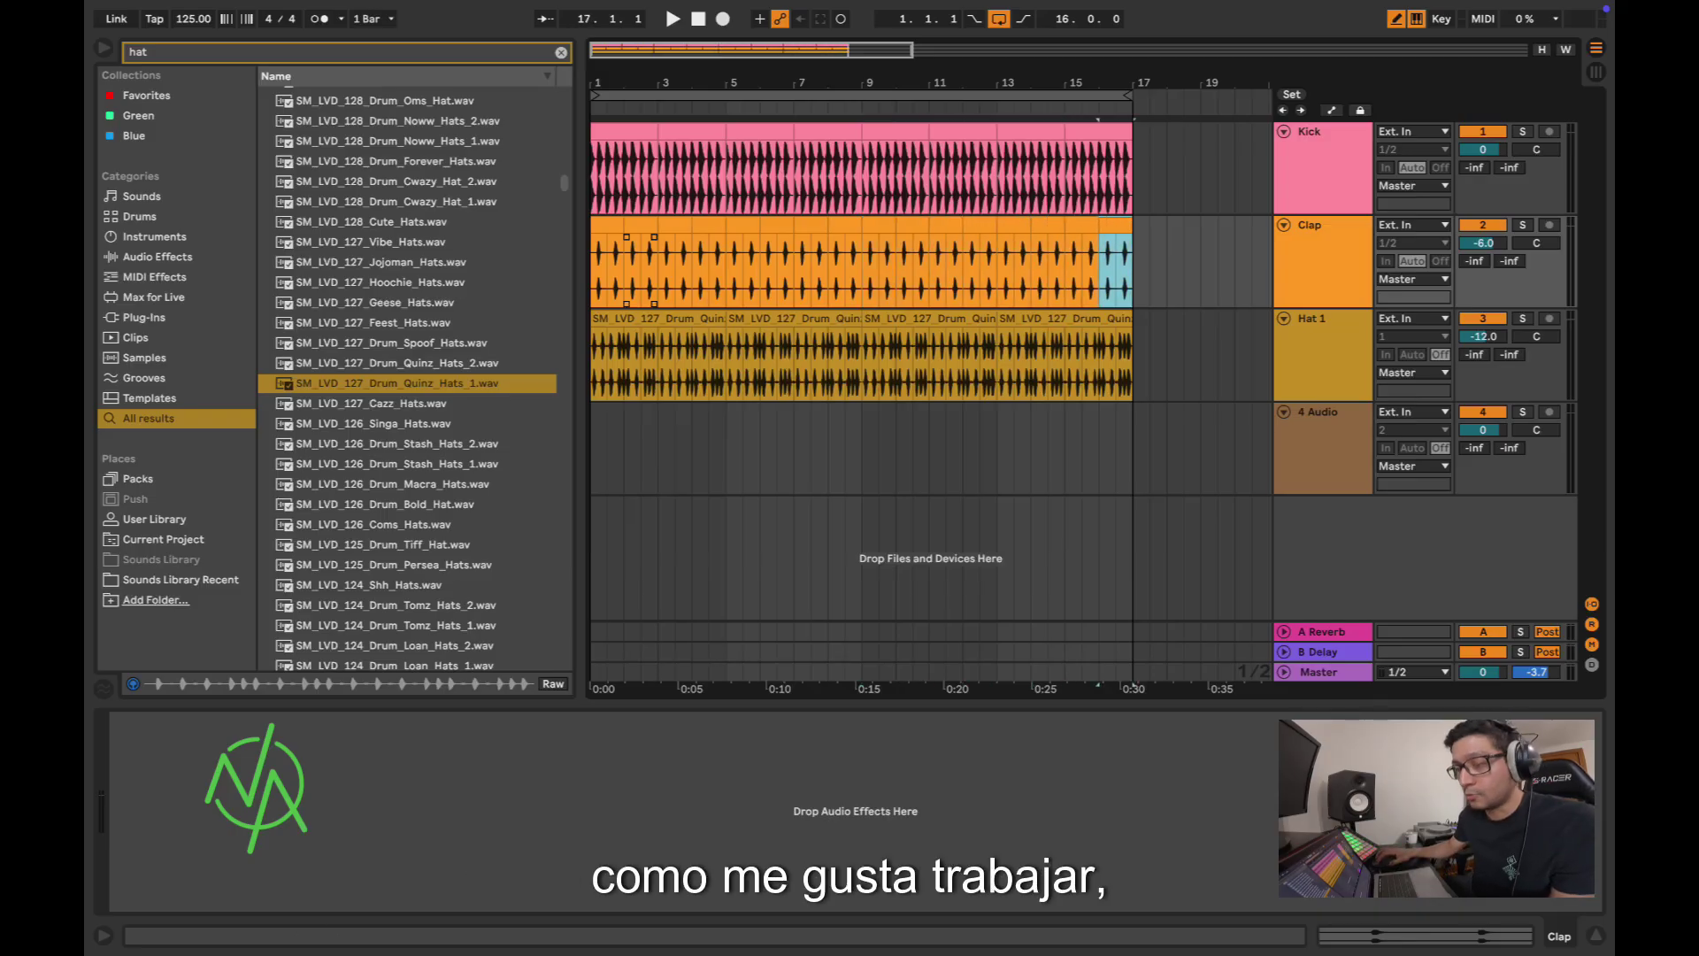
Step: Clear the name of the first four-bar hat clip and duplicate the unnamed clip over the rest of the 16 bars
scroll(673, 319, up, 5)
click(672, 319)
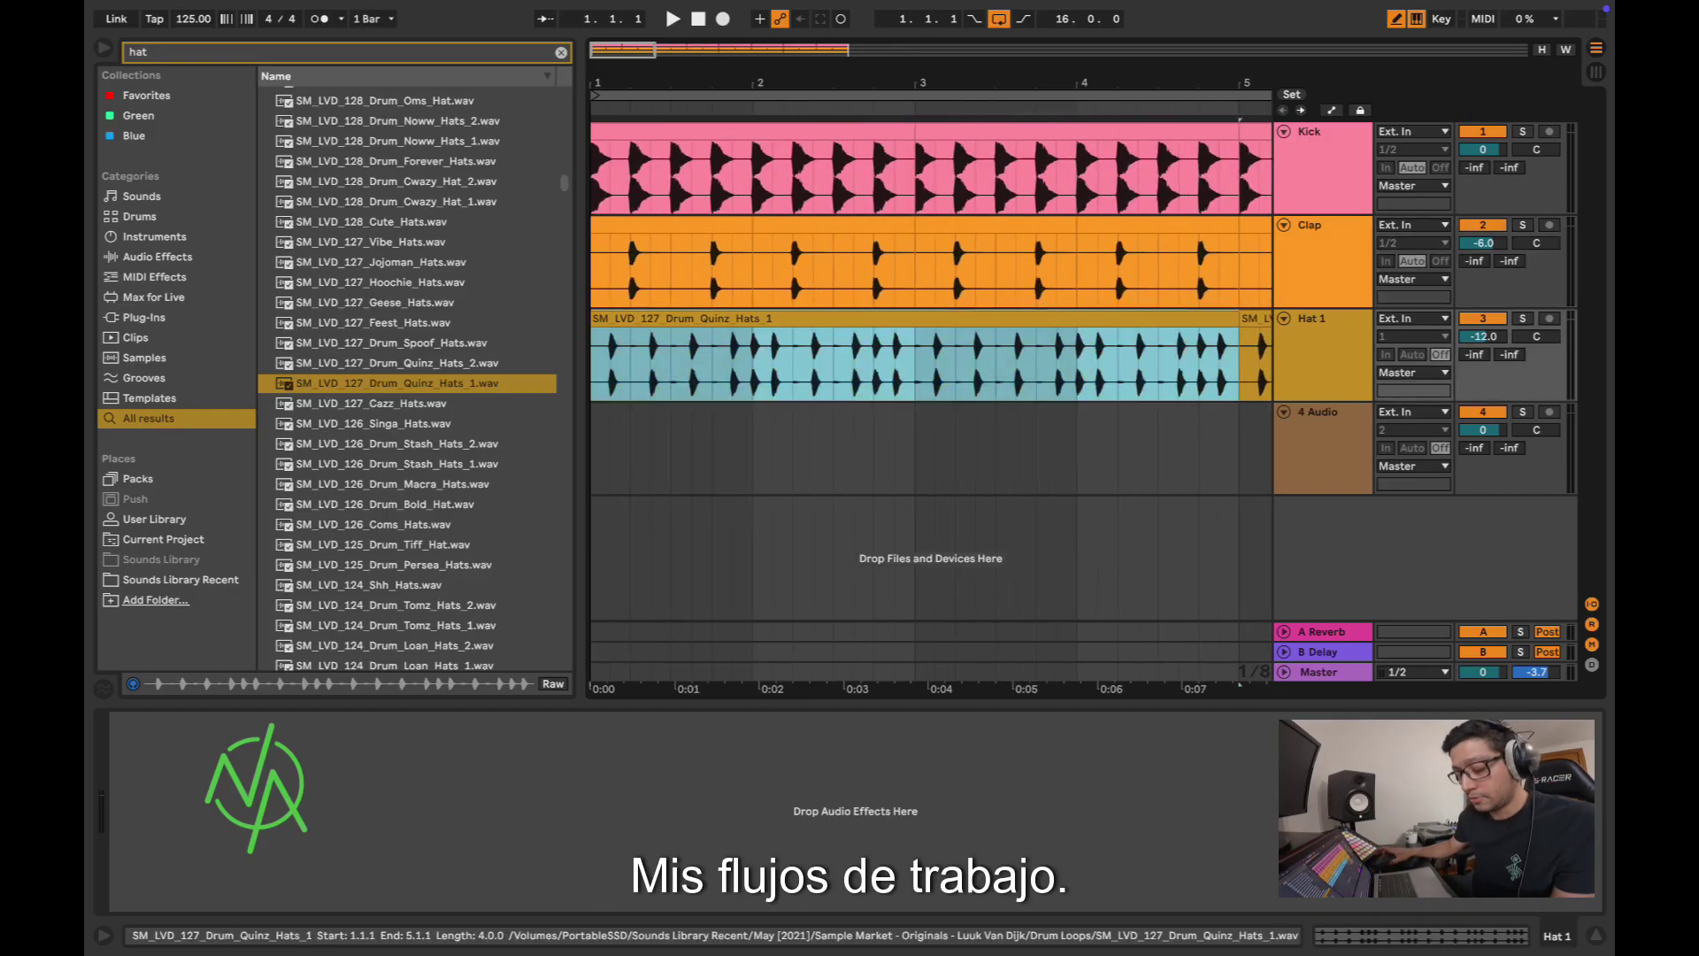
key(super+r)
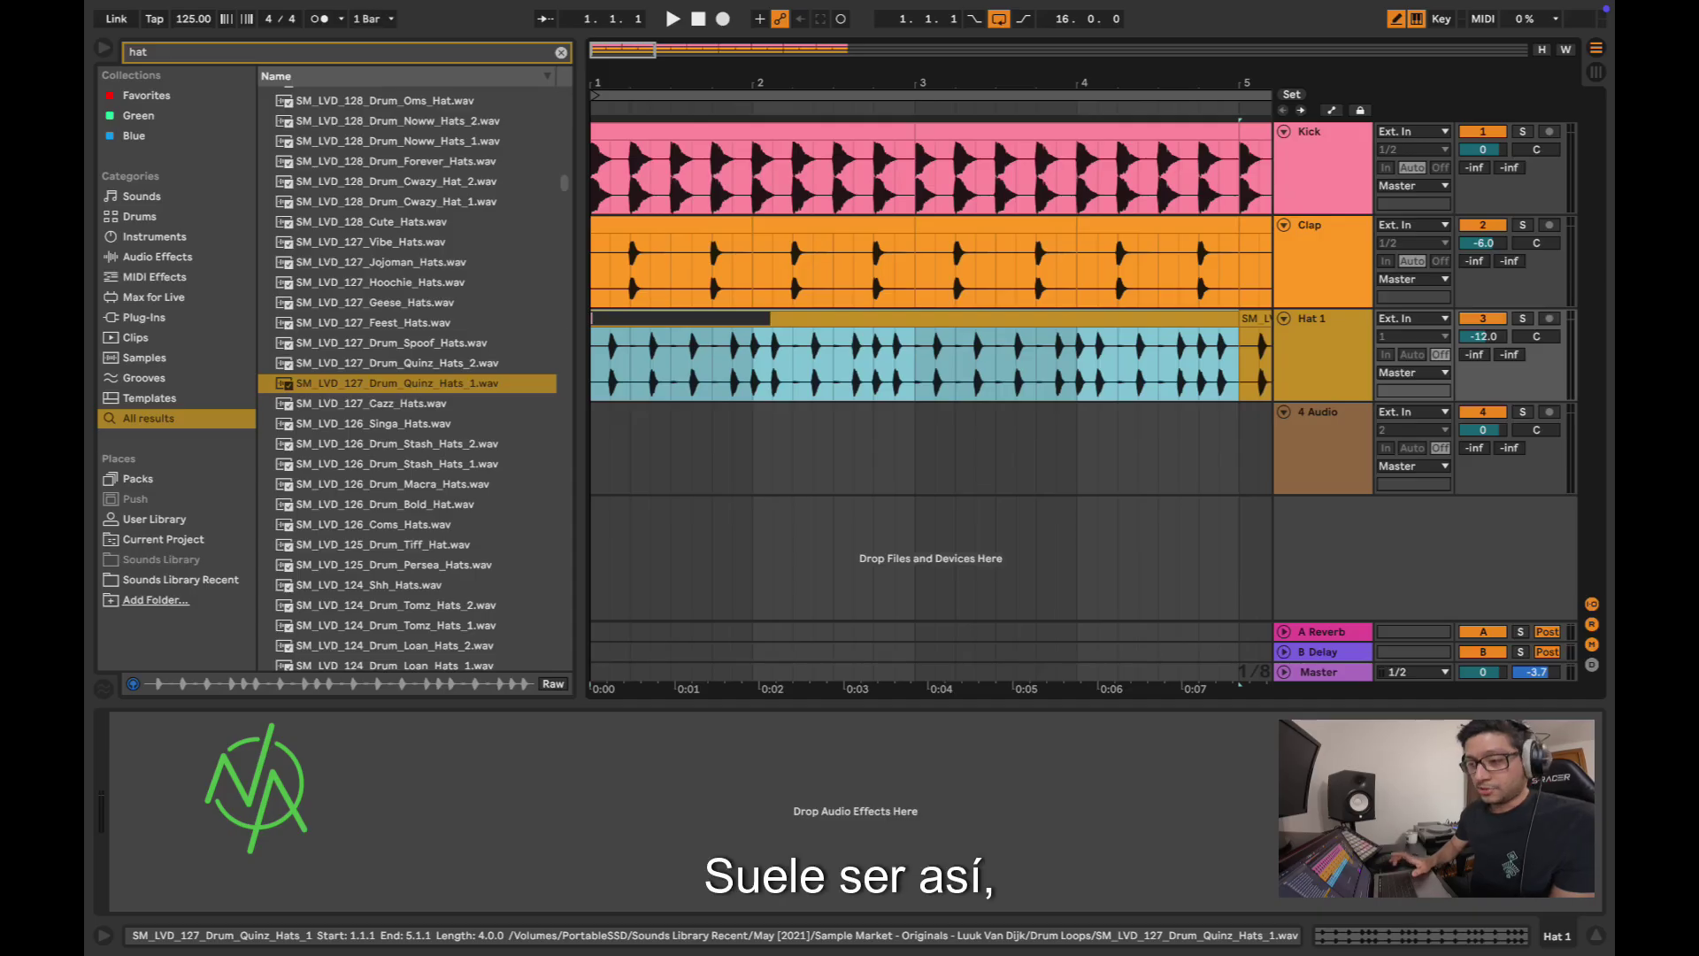
key(Return)
key(super+j)
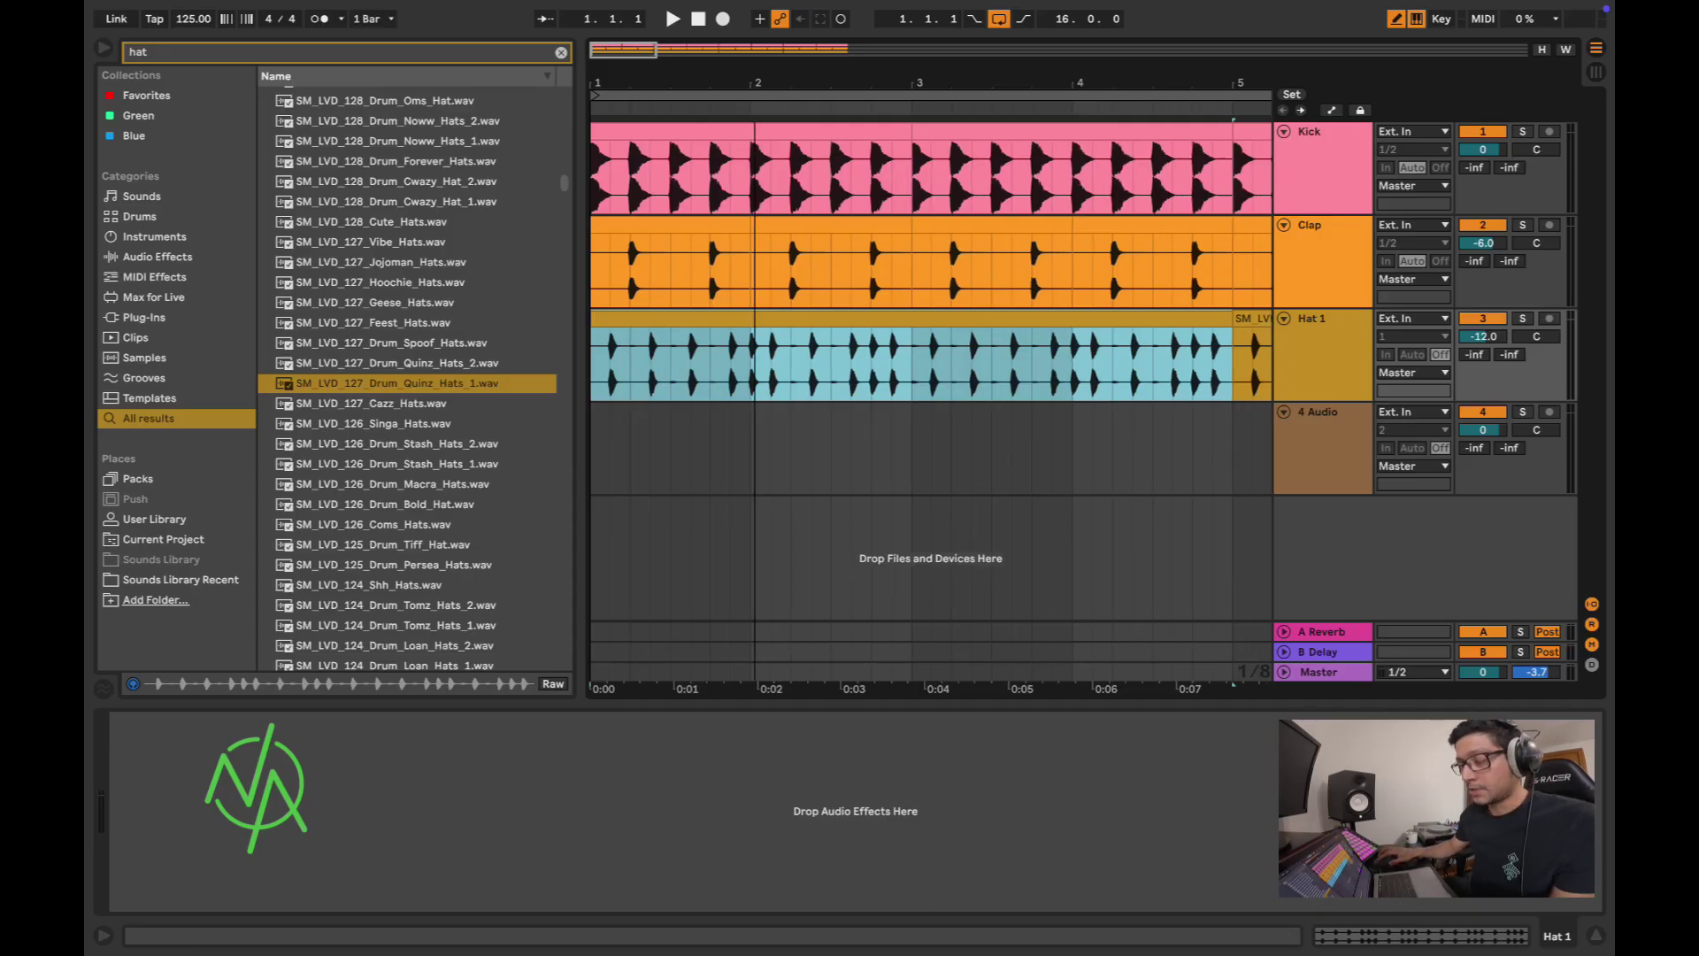
scroll(930, 372, down, 4)
scroll(930, 372, down, 1)
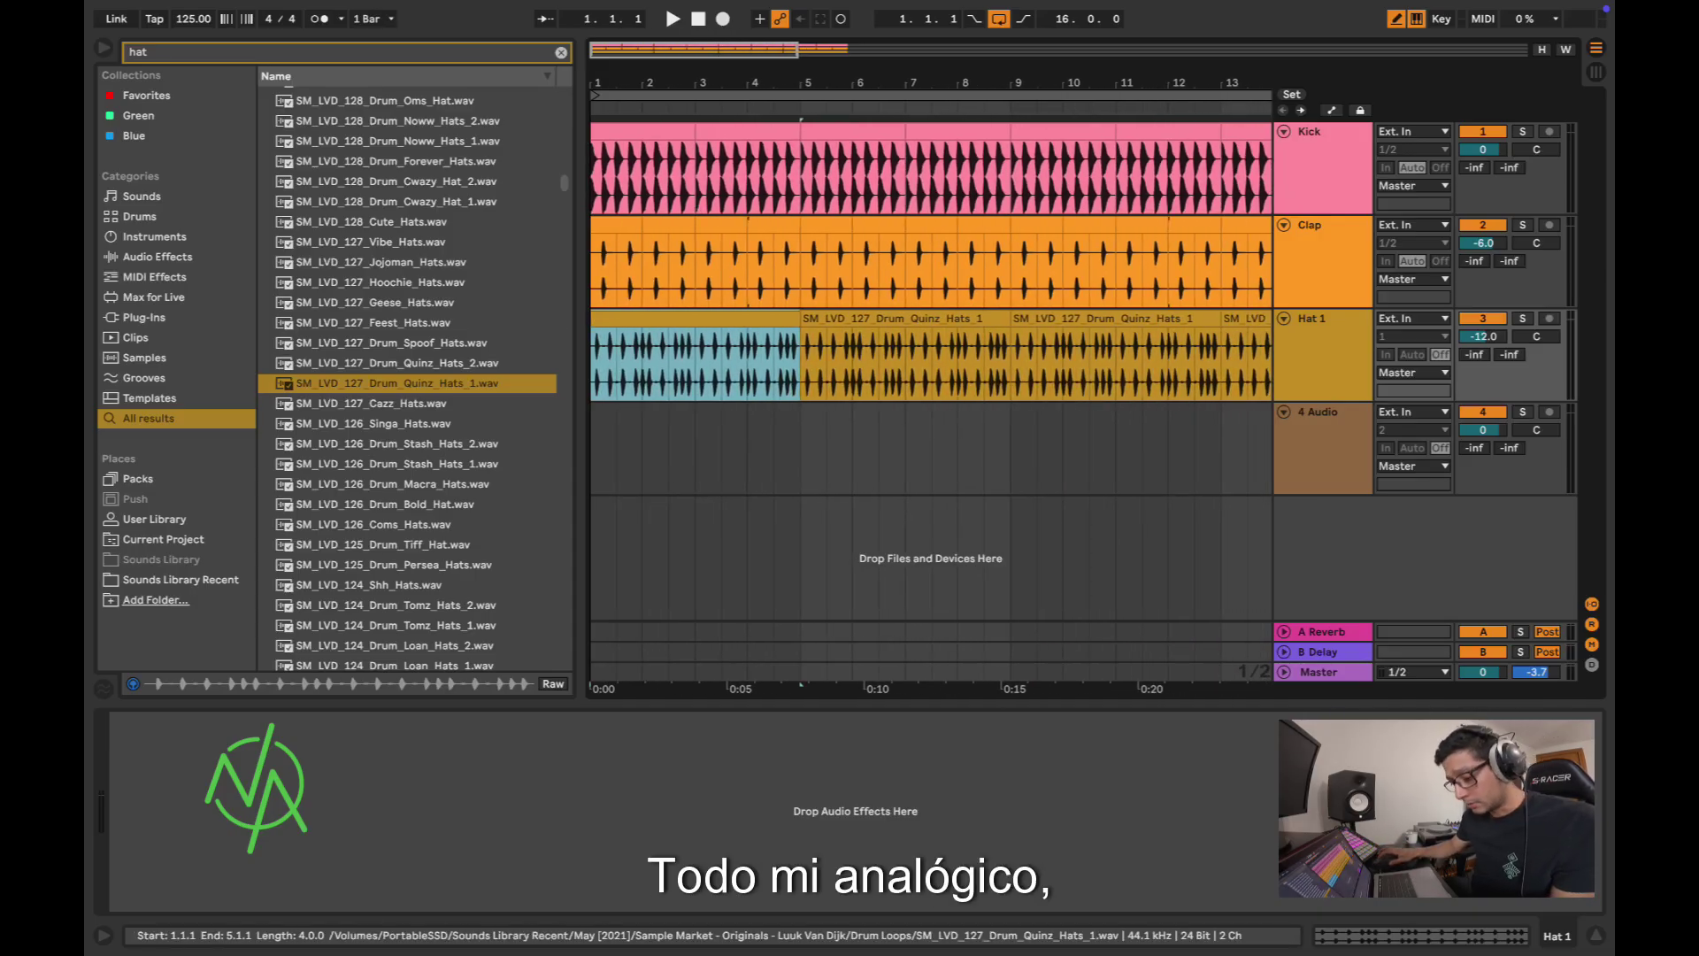
key(super+d)
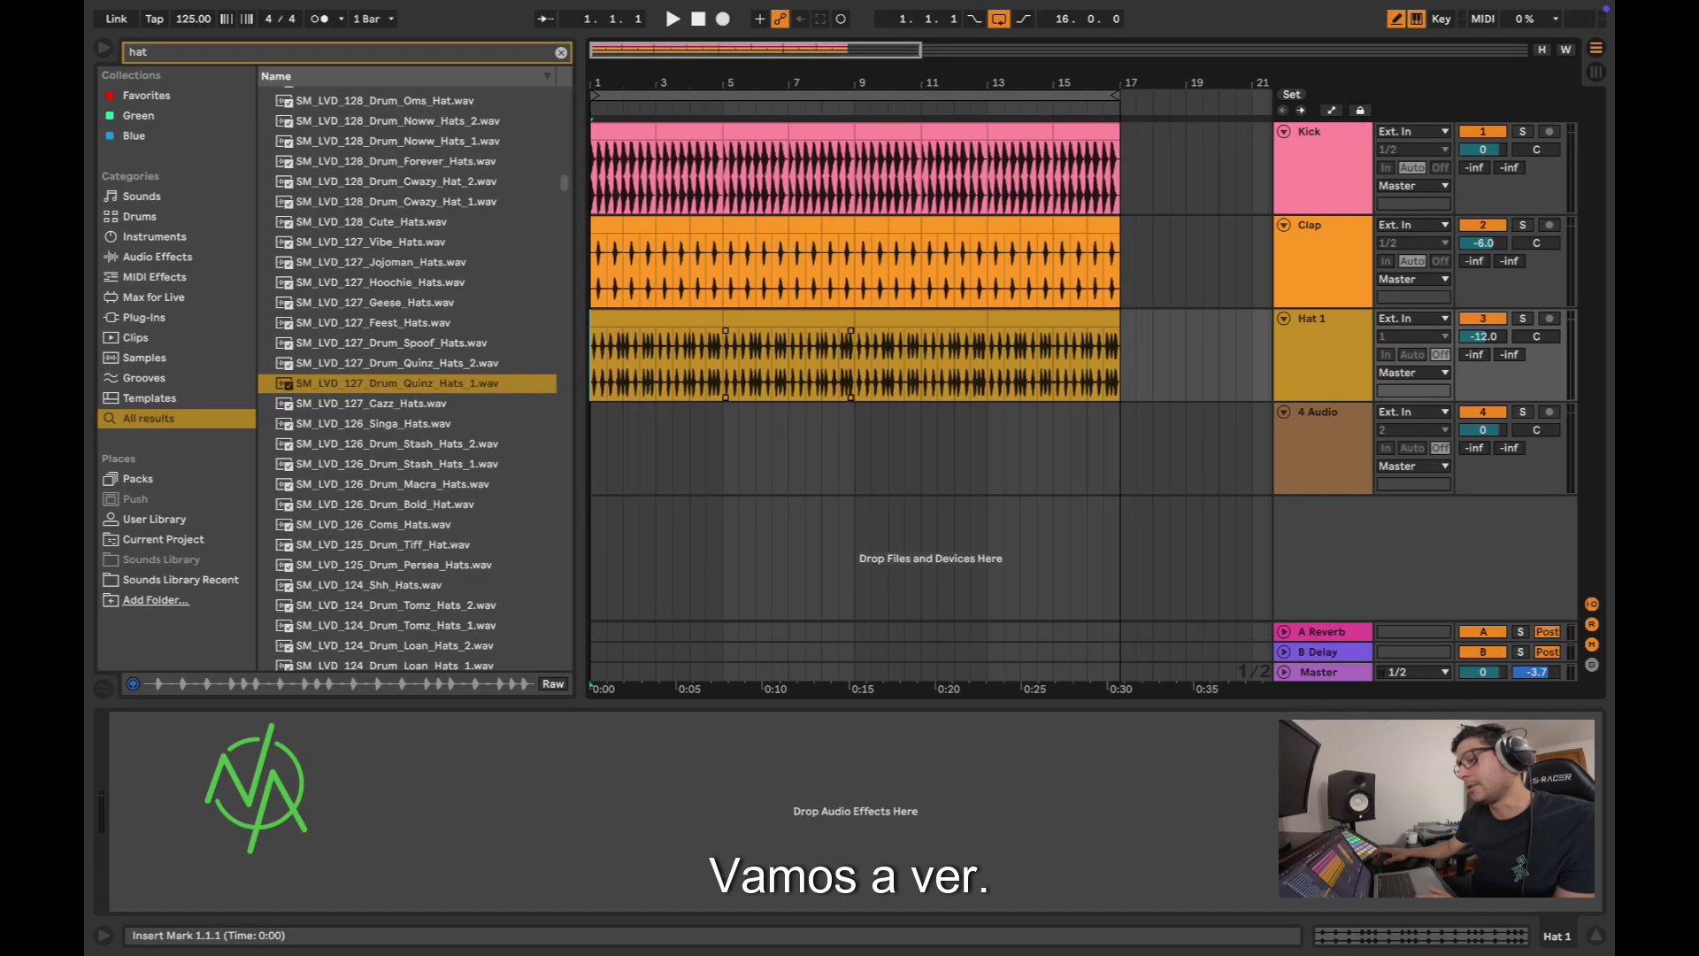
Step: Play the loop and lower the Hat 1 track's volume to -13 dB and finally to -15 dB
key(space)
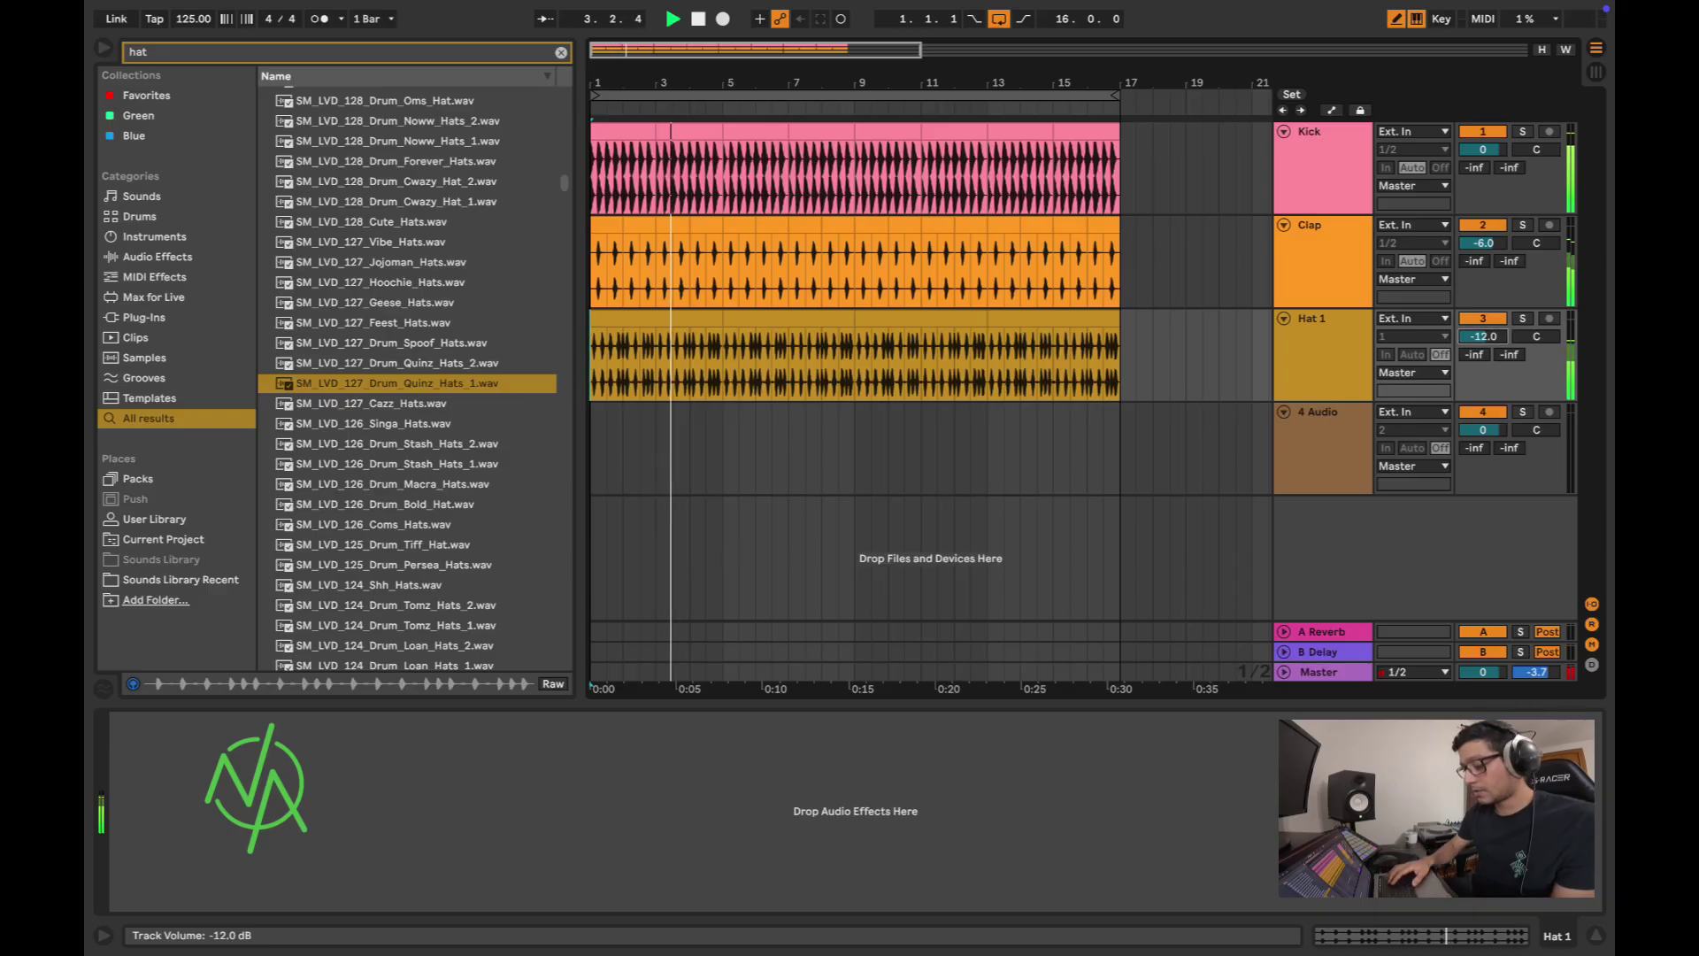
text(-13)
key(Return)
text(-)
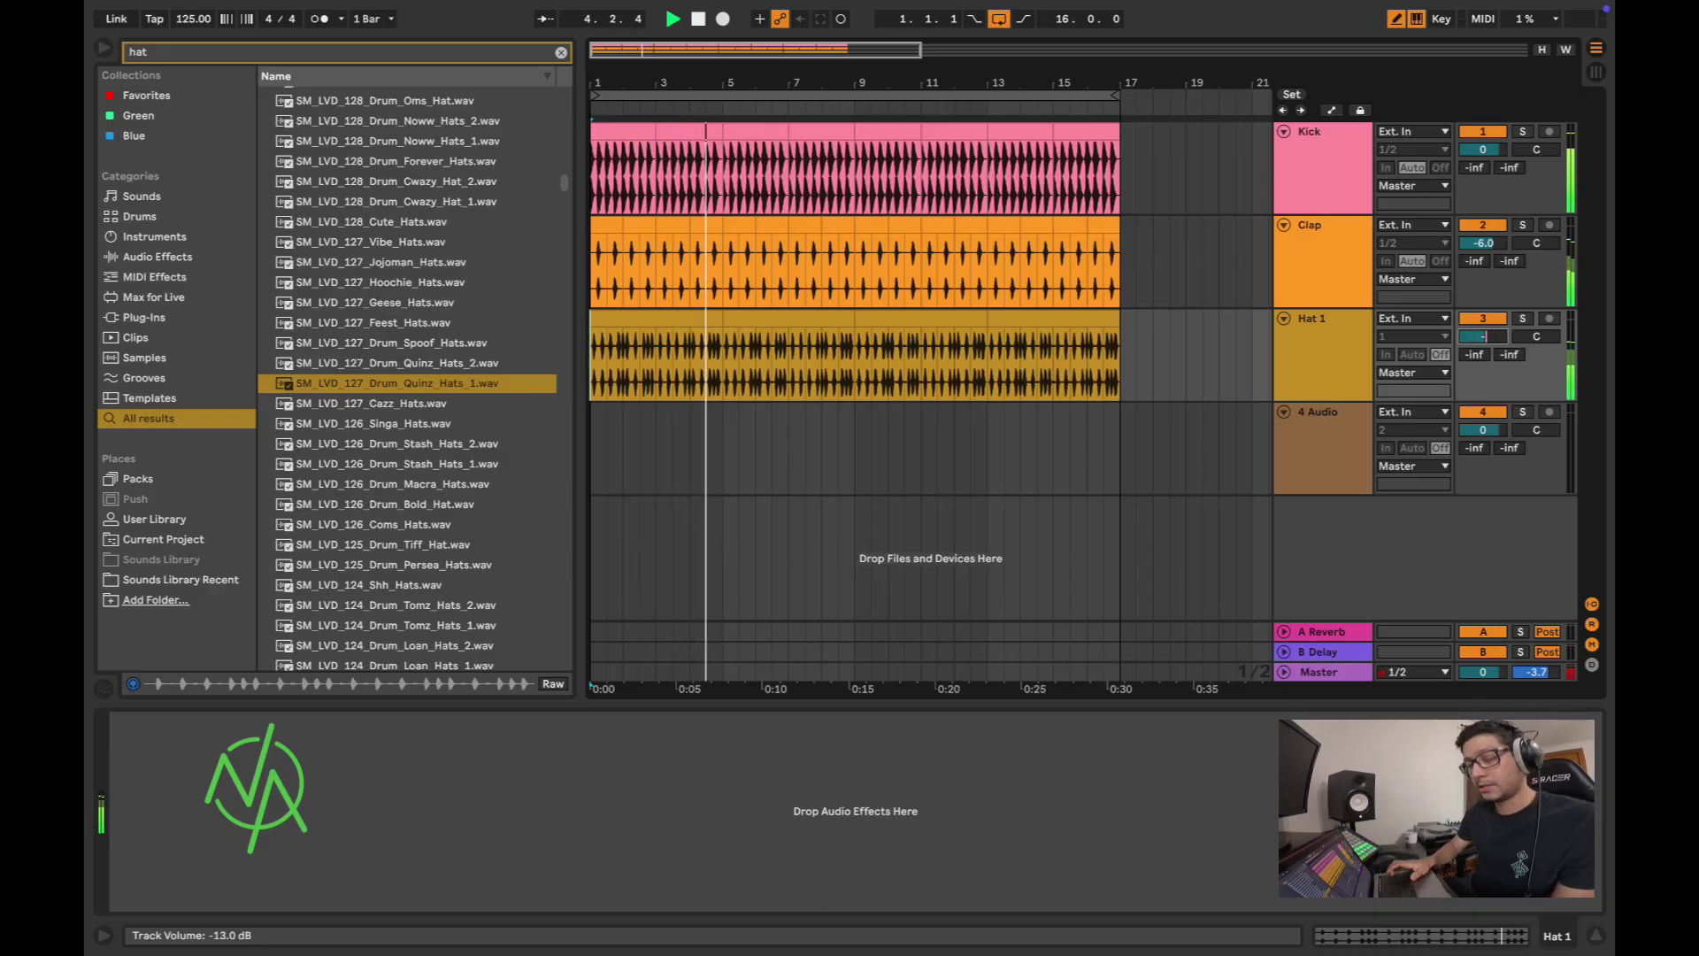
text(15)
key(Return)
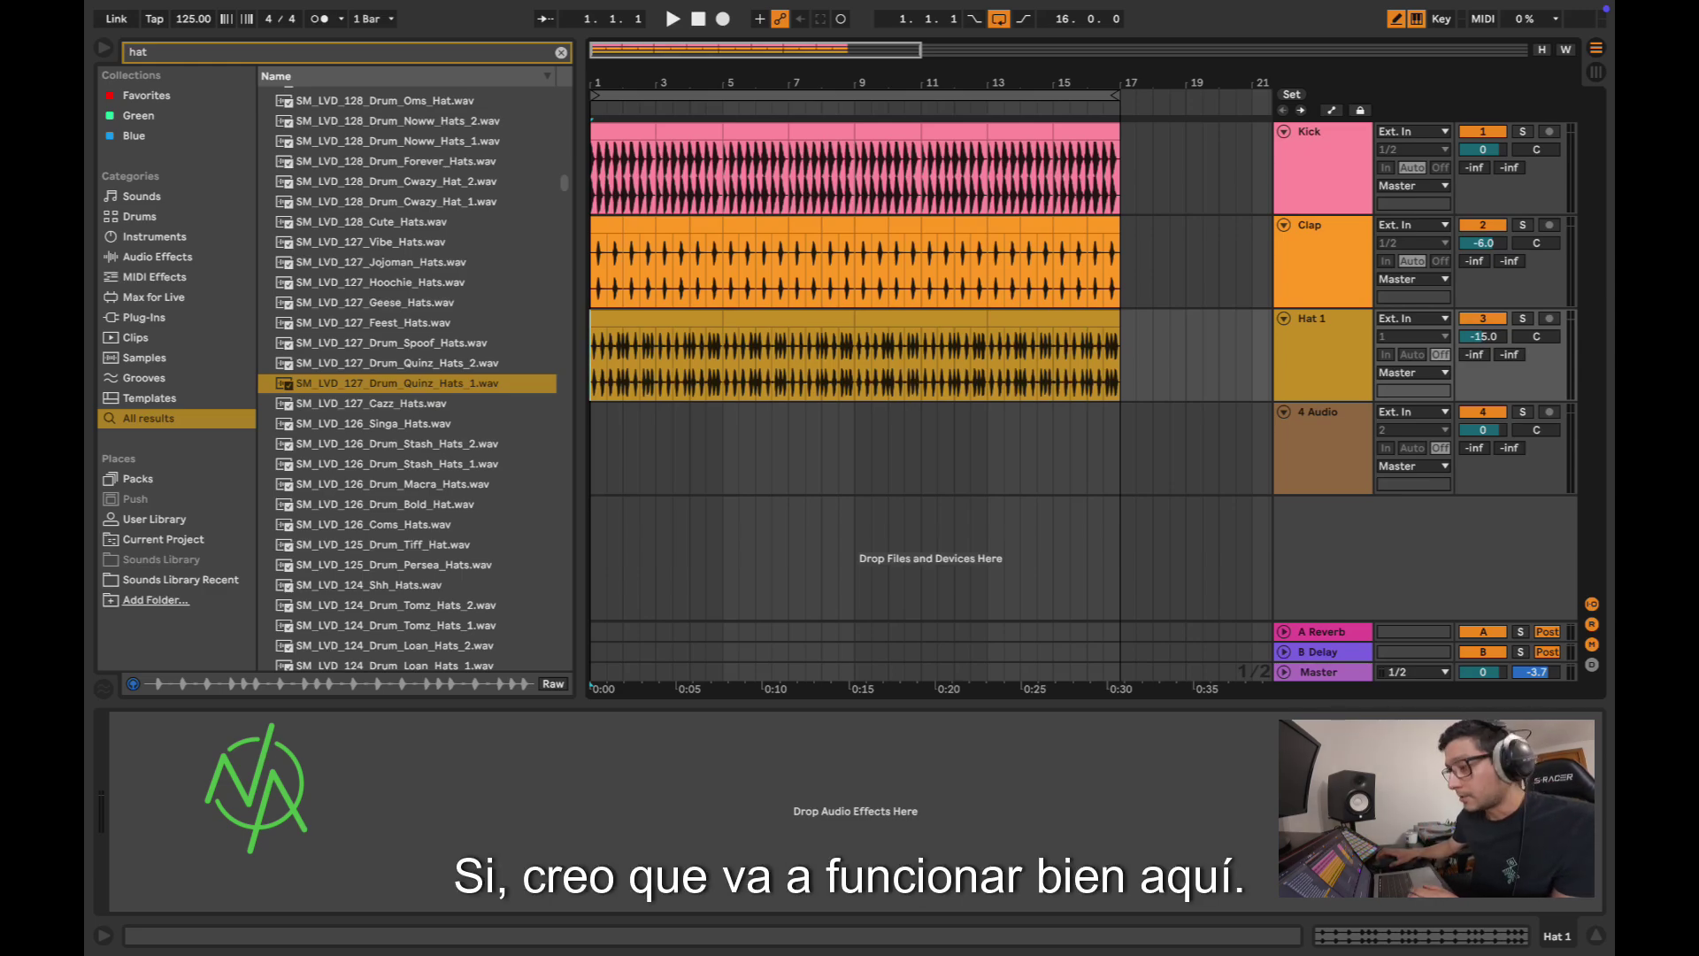
Step: Search the browser for "closed" and audition several closed hi-hat samples, ending on SS_MP_CLOSED HH_15.wav
key(ctrl+f)
key(BackSpace)
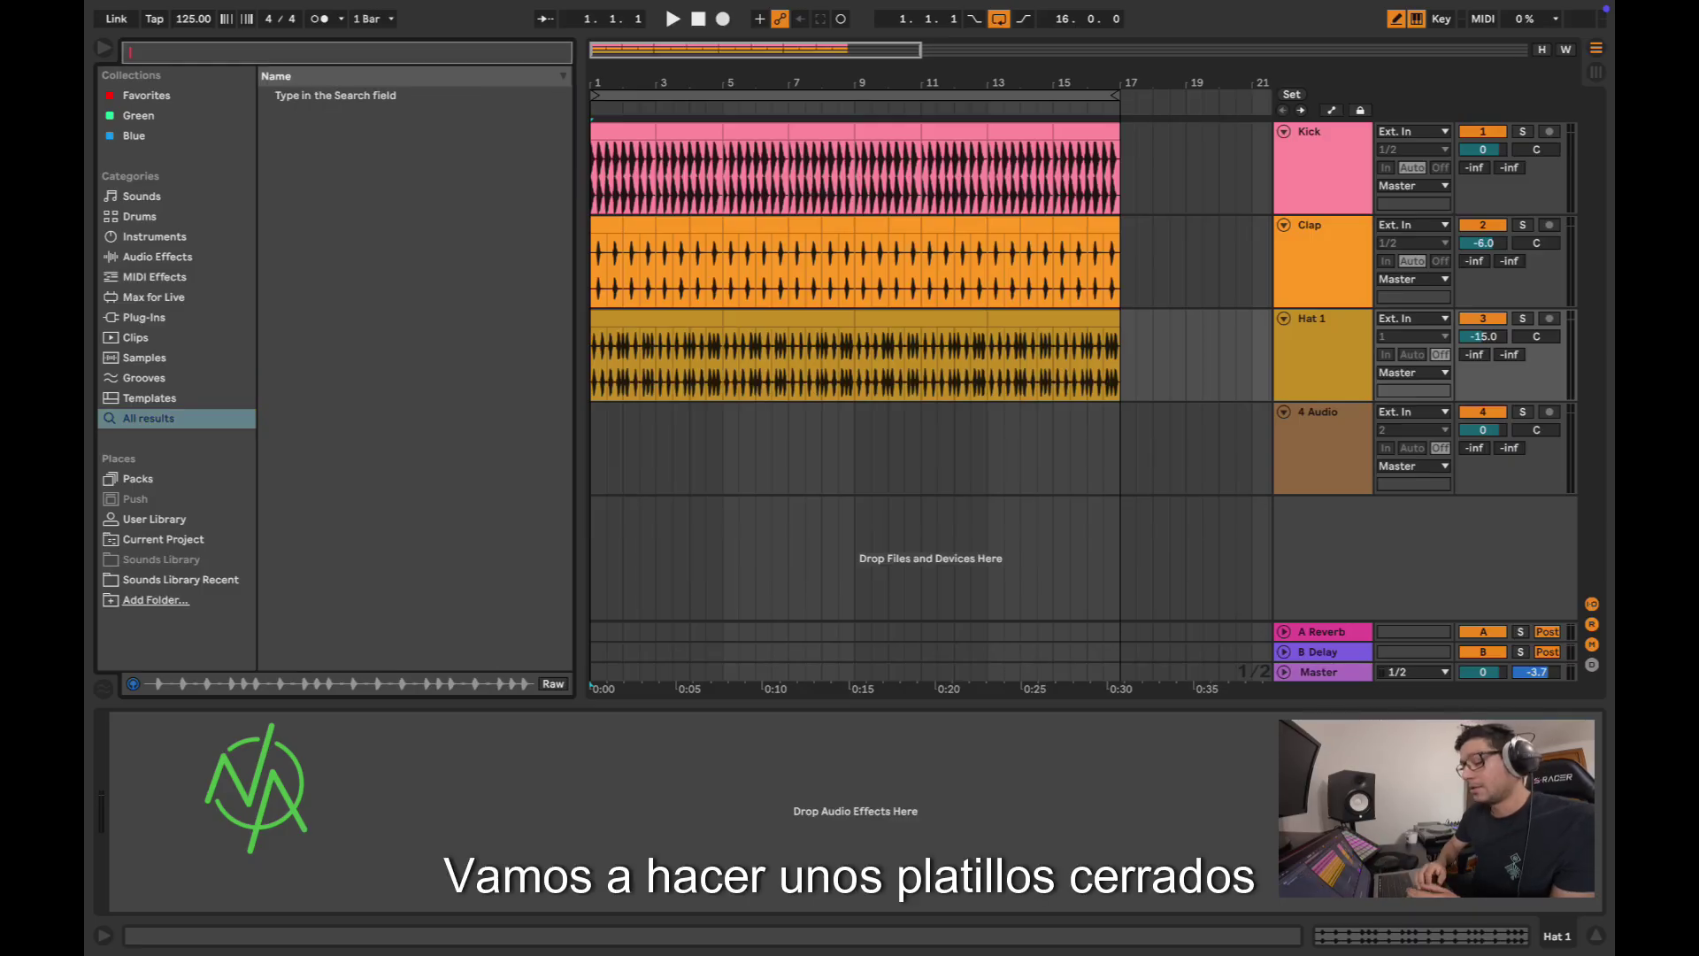
text(closed)
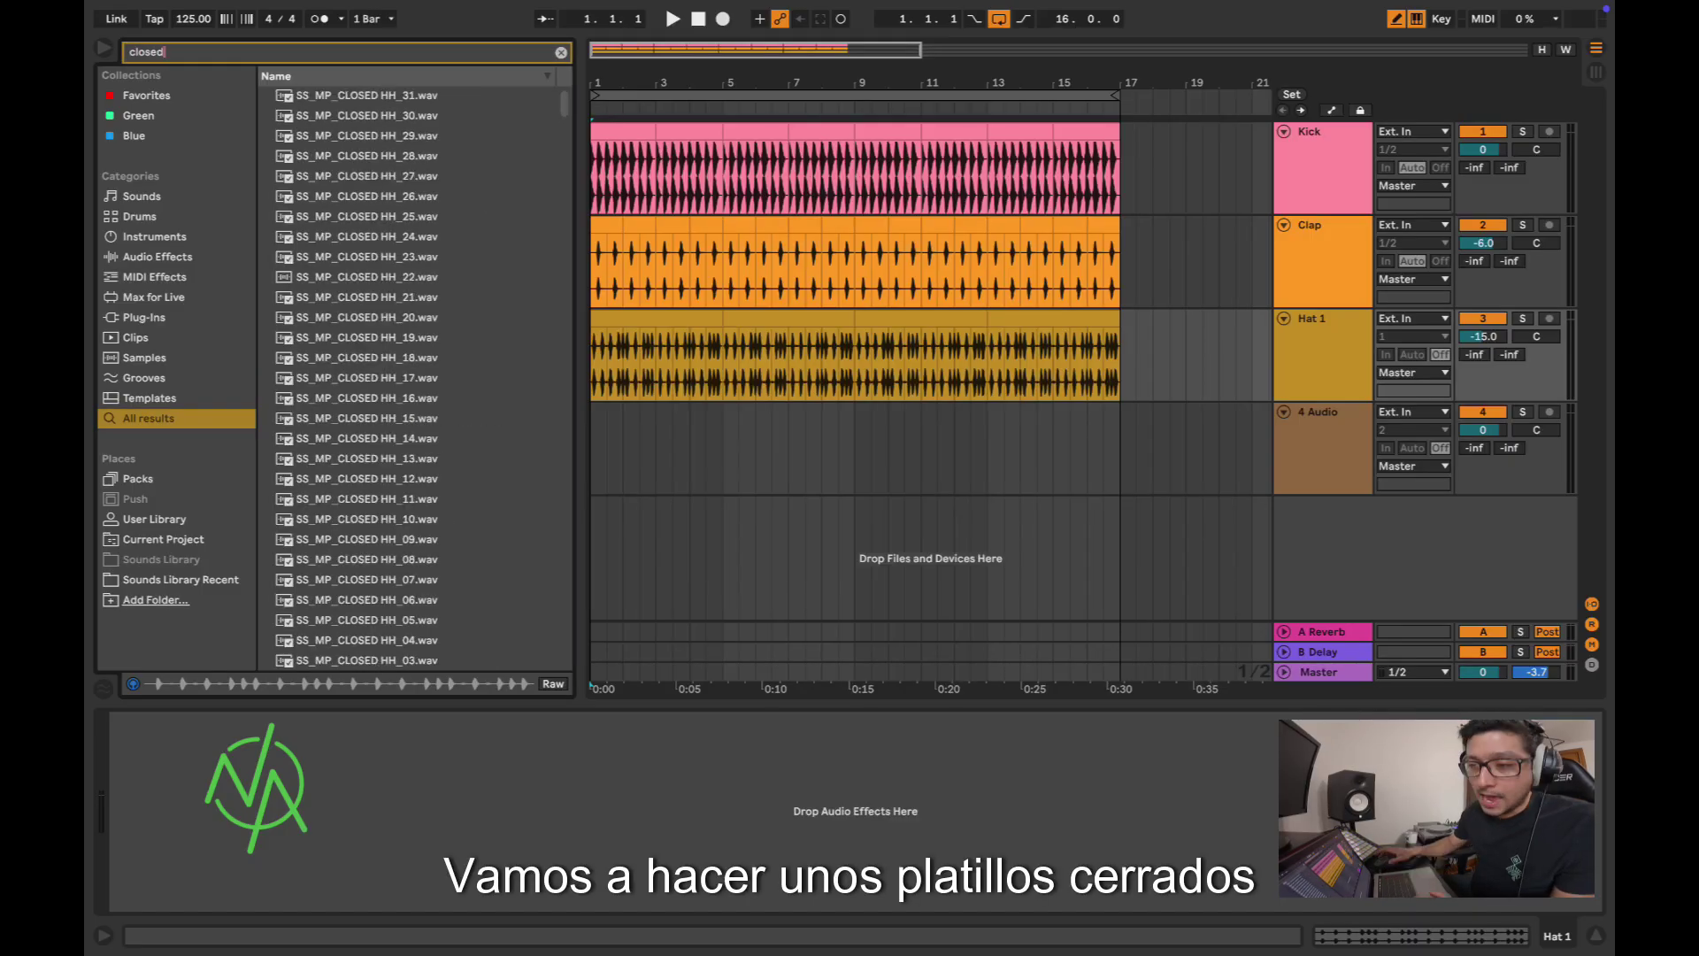
click(367, 236)
click(366, 318)
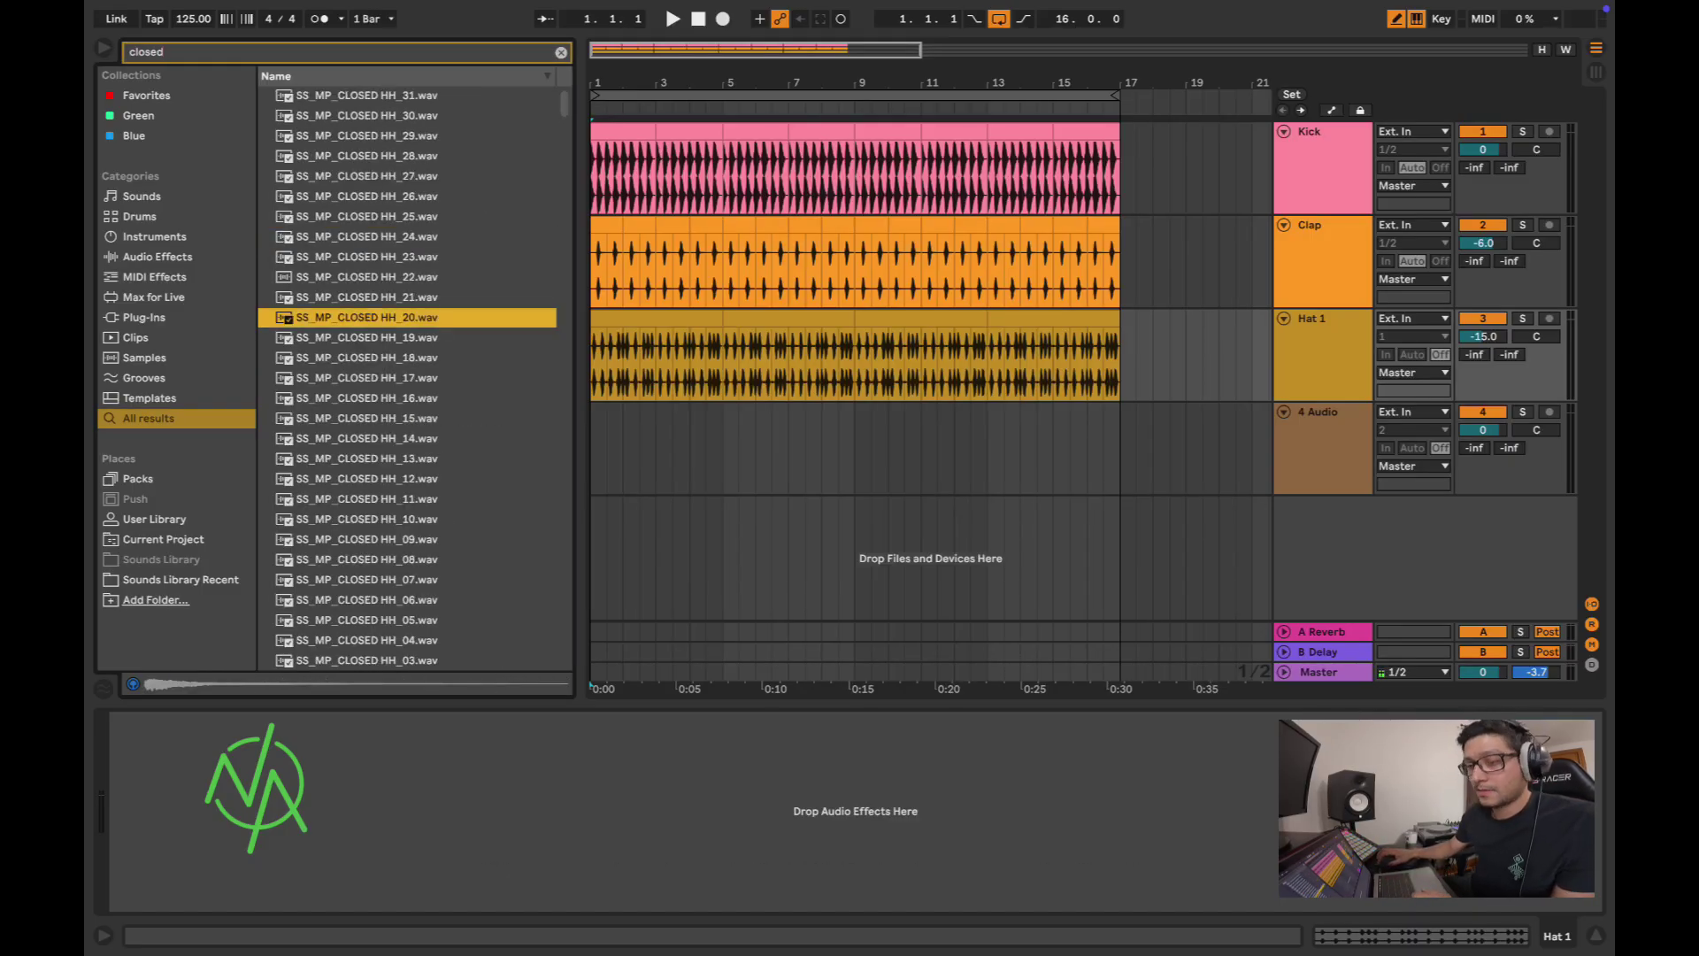
click(366, 418)
click(367, 479)
click(367, 438)
click(366, 418)
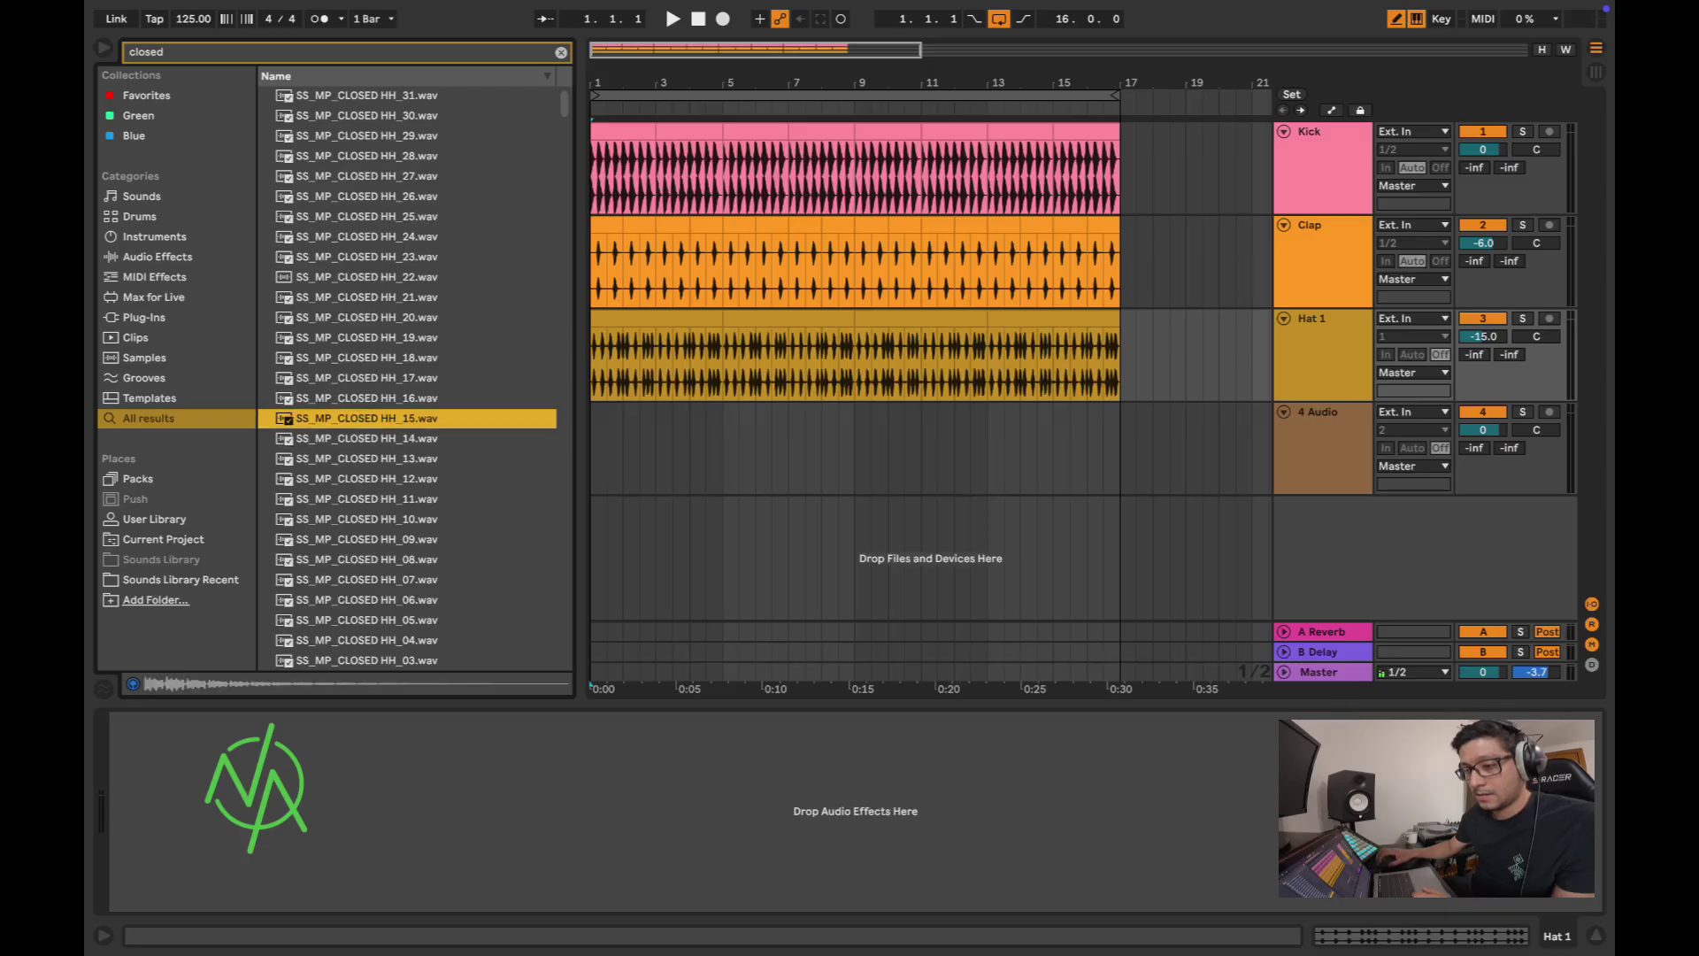
Step: Place SS_MP_CLOSED HH_15.wav near the start of bar 1 on the fourth audio track and set that track's volume to -18 dB
drag(596, 82, 595, 230)
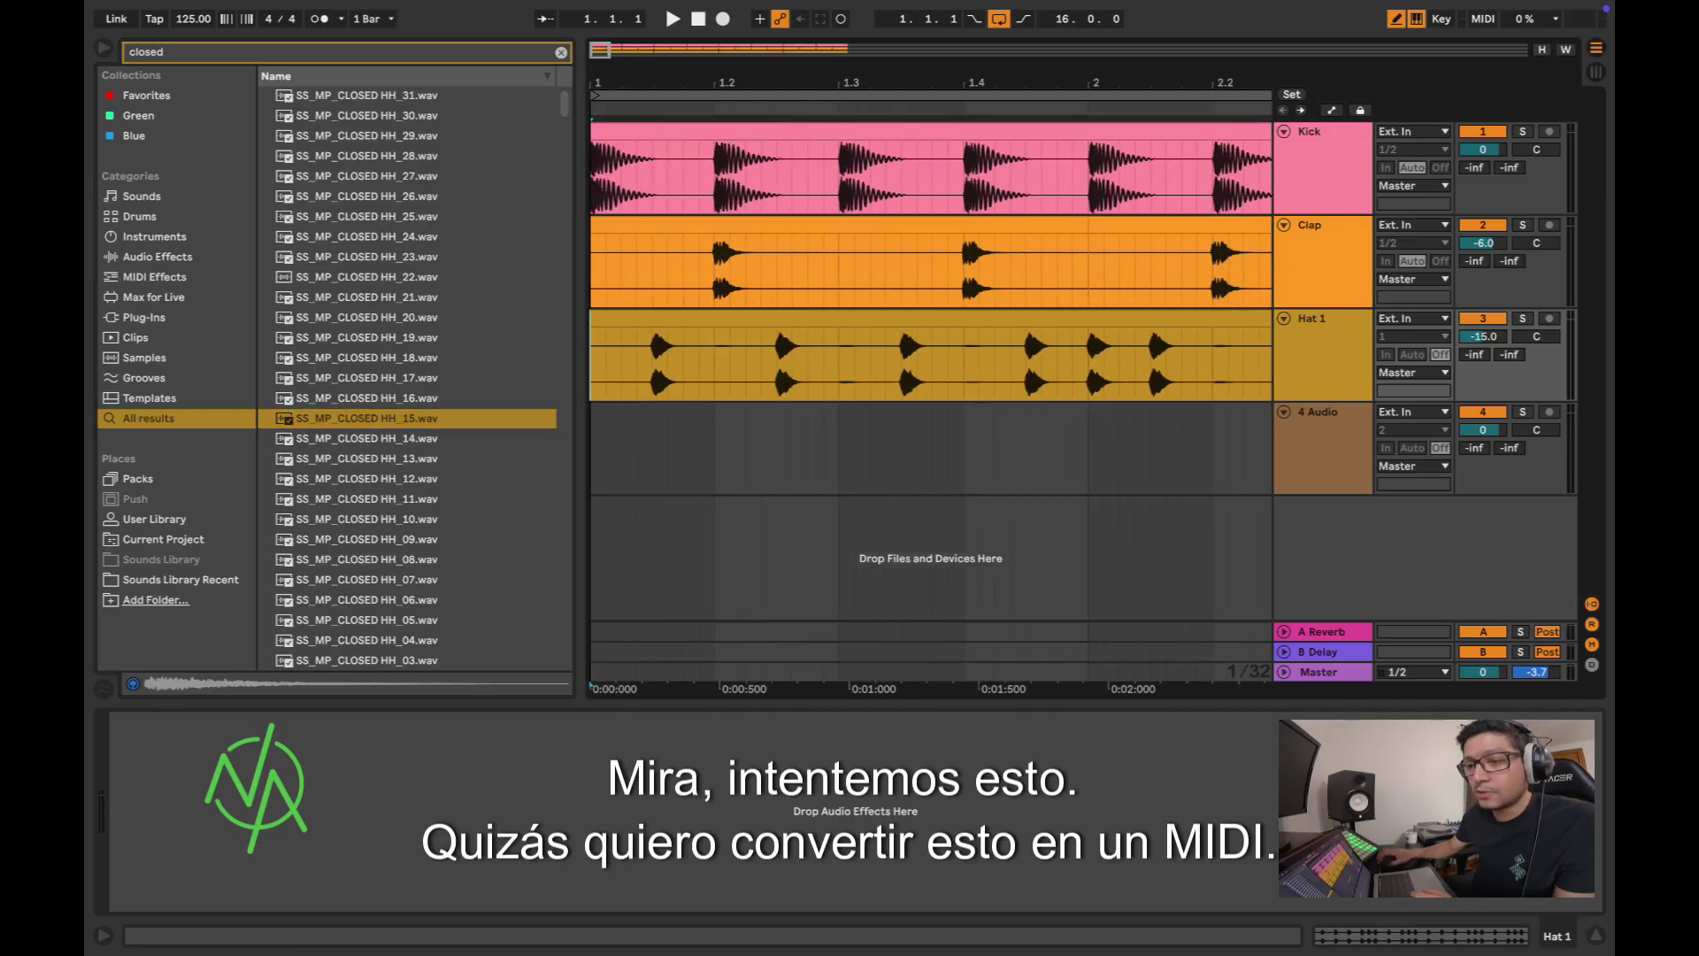
drag(366, 418, 608, 450)
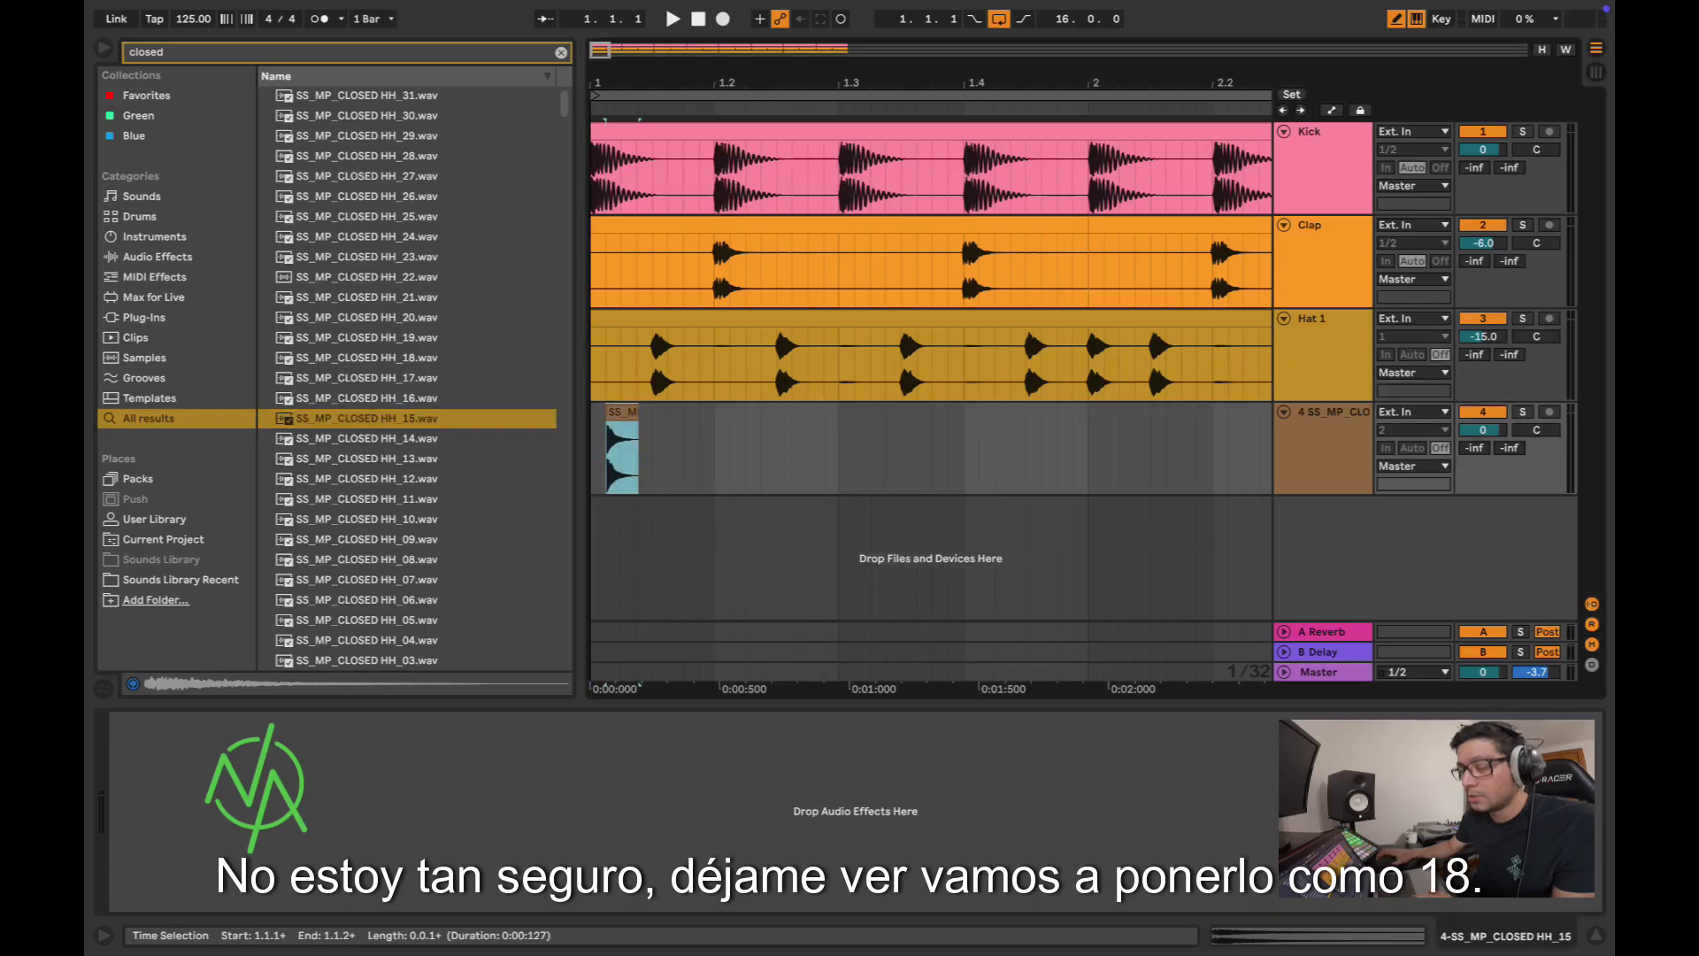
click(1481, 429)
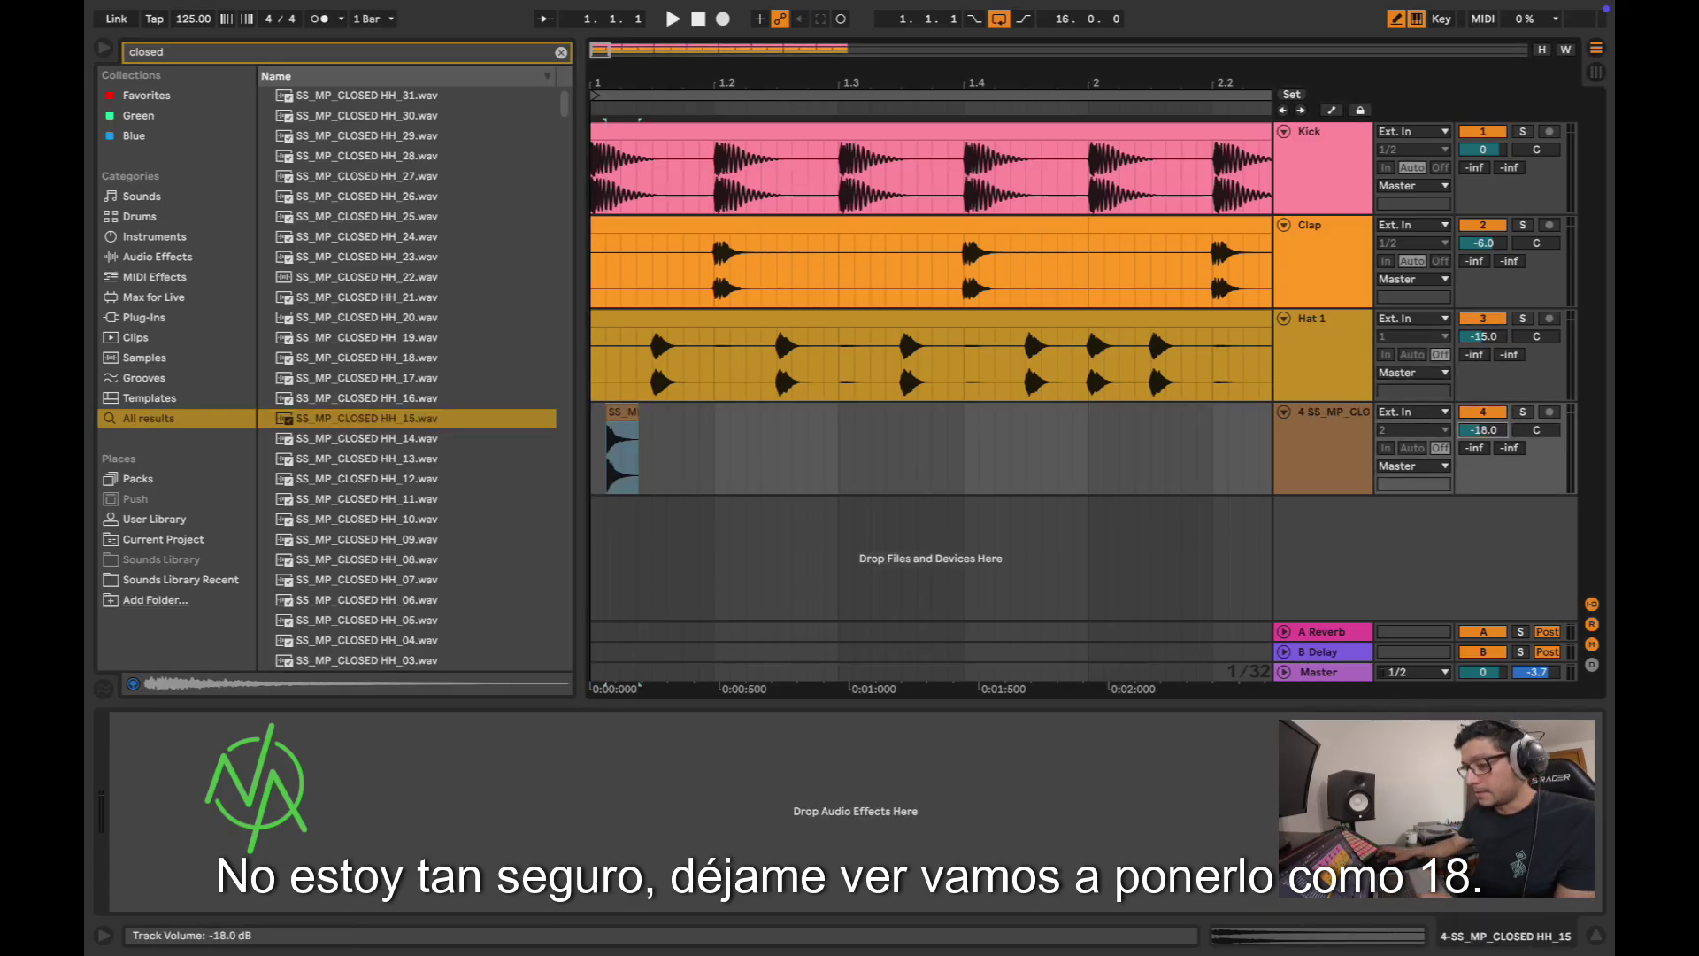
Step: Shift the closed-hat clip to the second sixteenth of bar 1 and play it back with the beat
key(Home)
key(space)
key(space)
click(622, 411)
key(Right)
key(Home)
key(space)
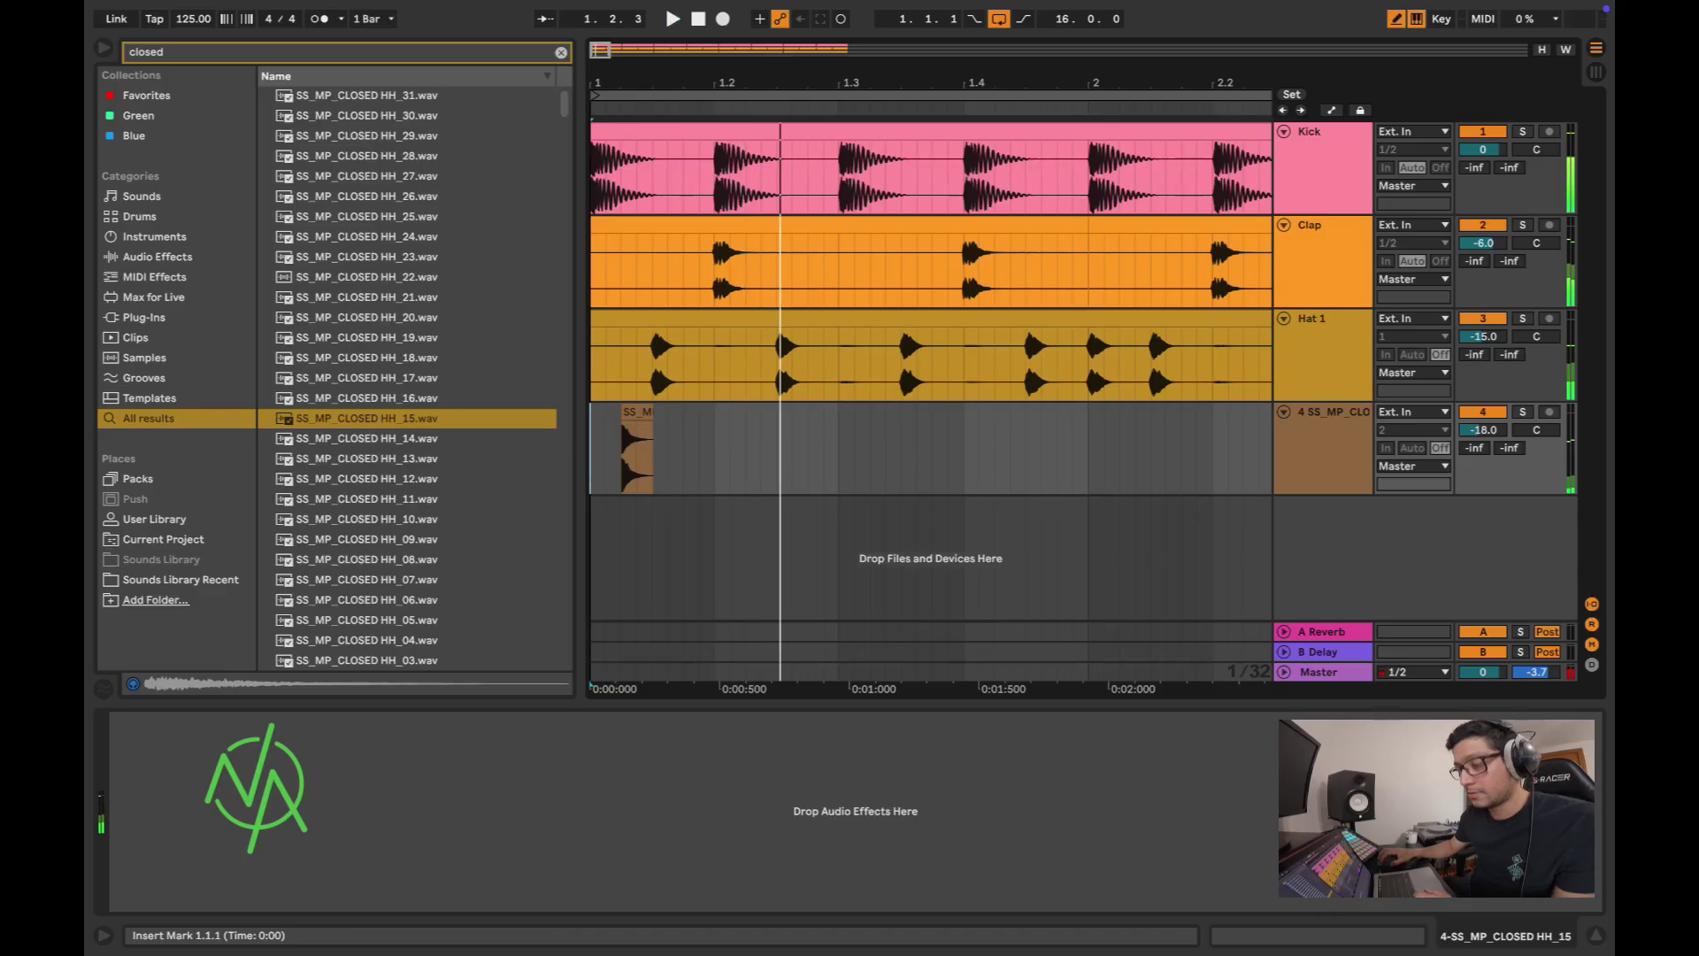
key(space)
Step: Try repeating the closed-hat hit one beat later, play it back and delete the copy
drag(714, 449, 591, 450)
key(super+d)
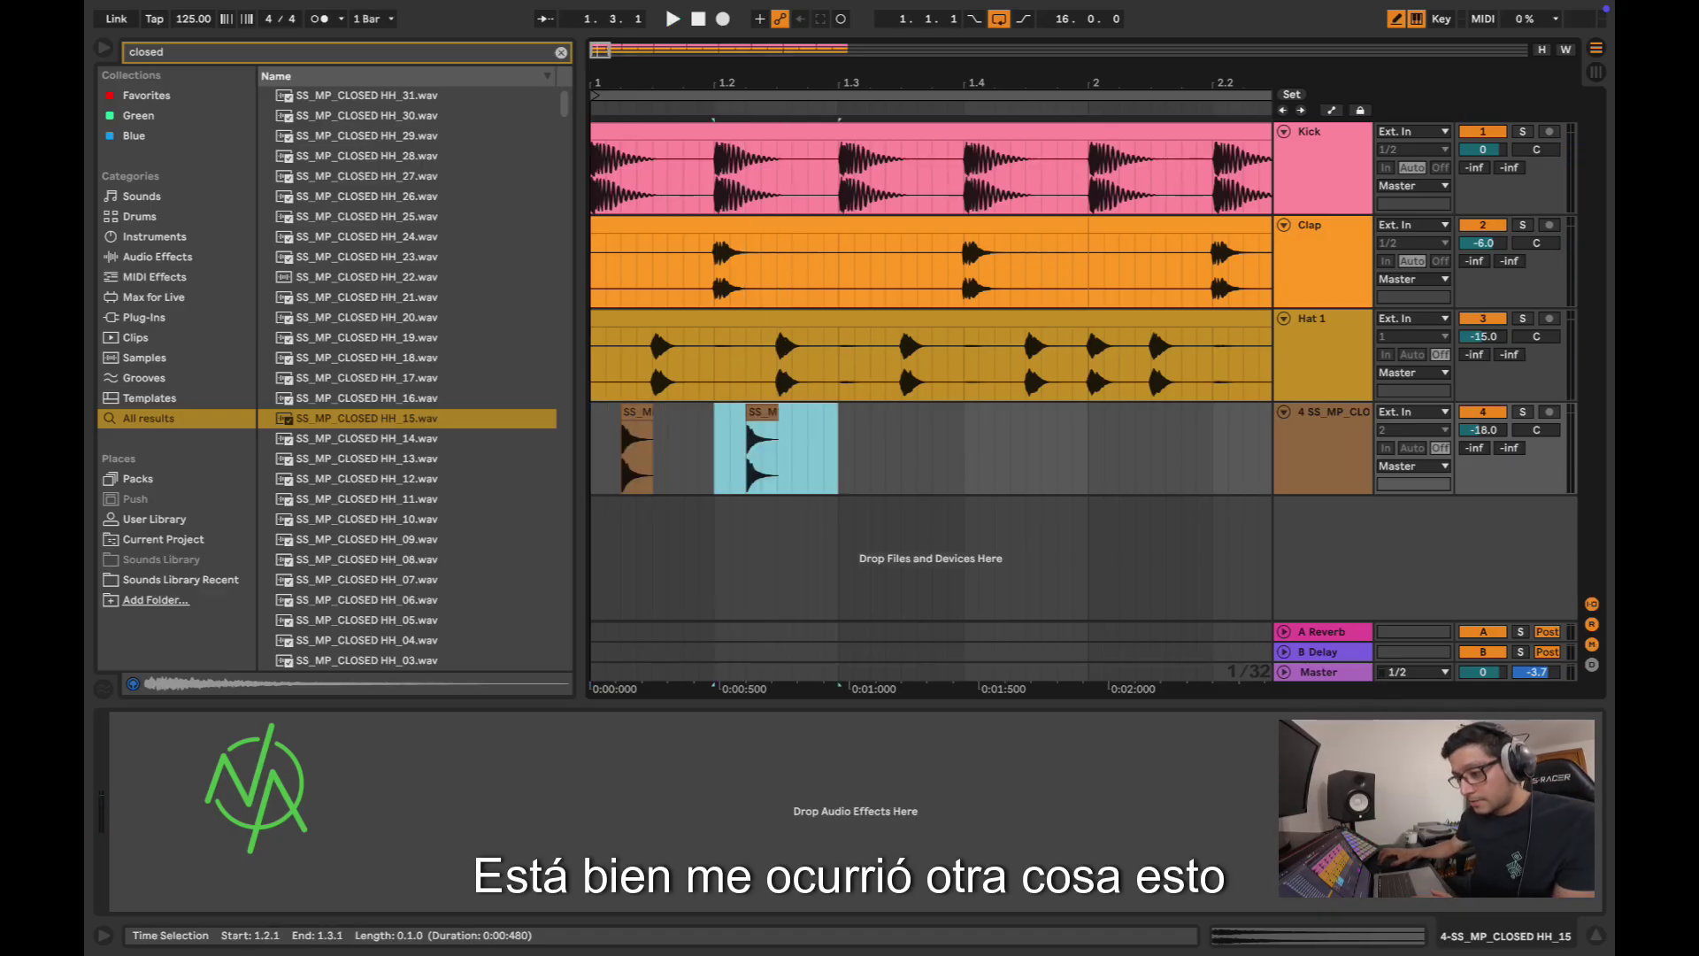
click(607, 449)
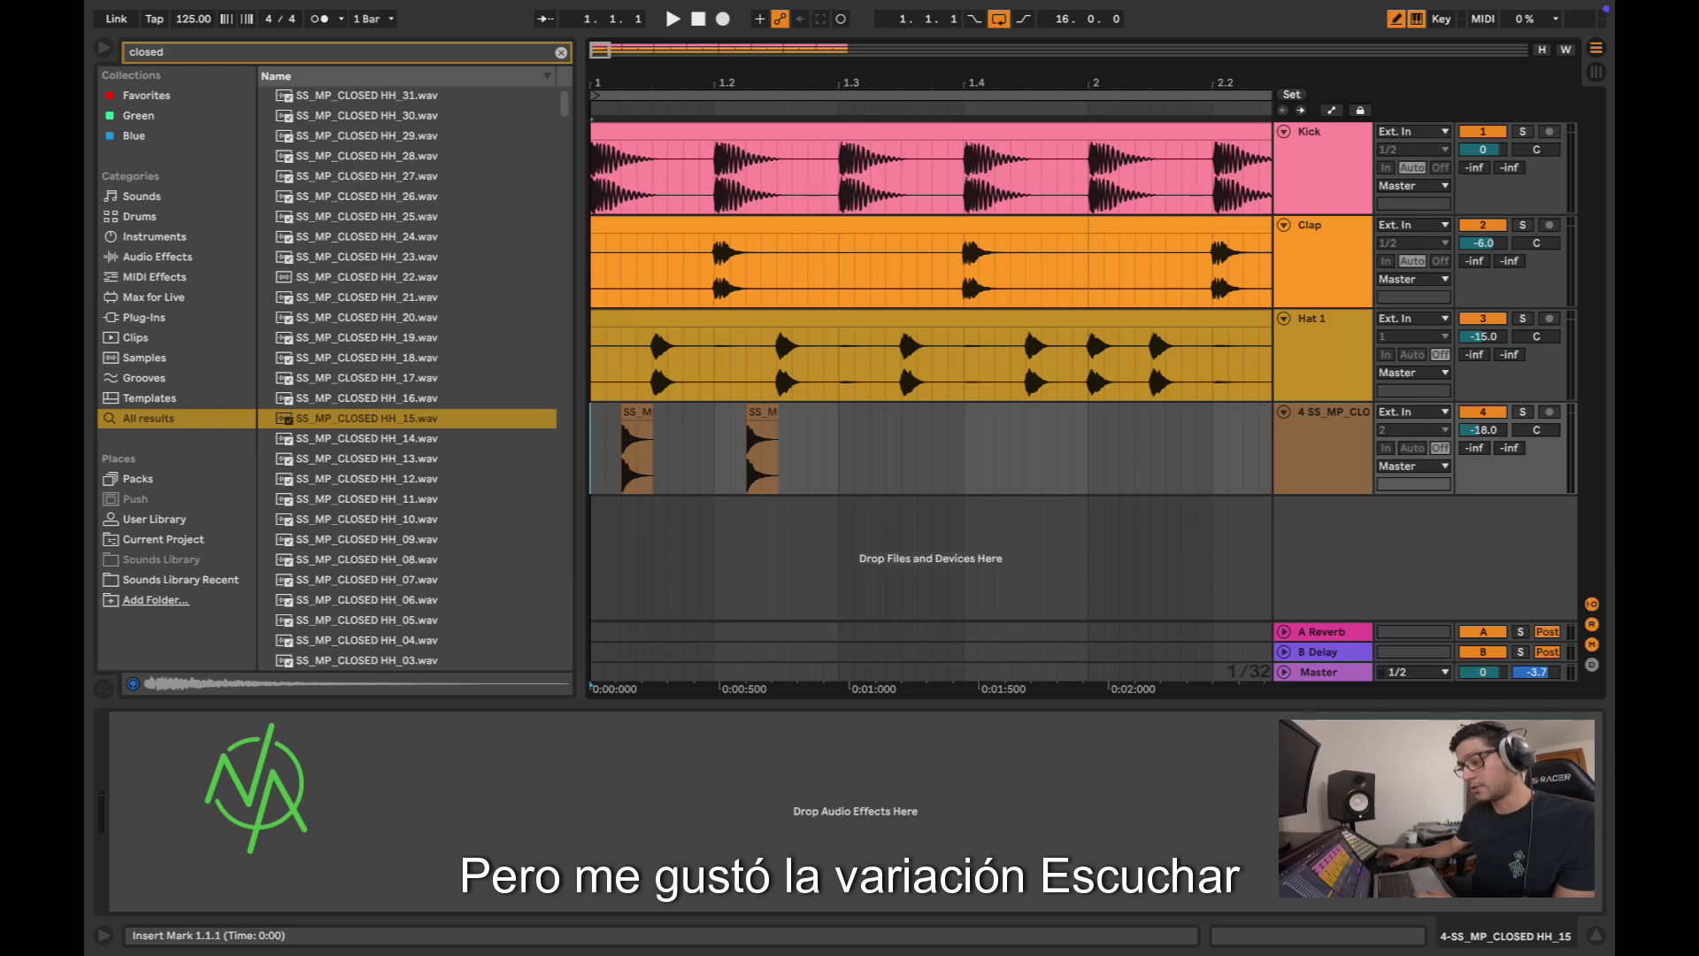
key(space)
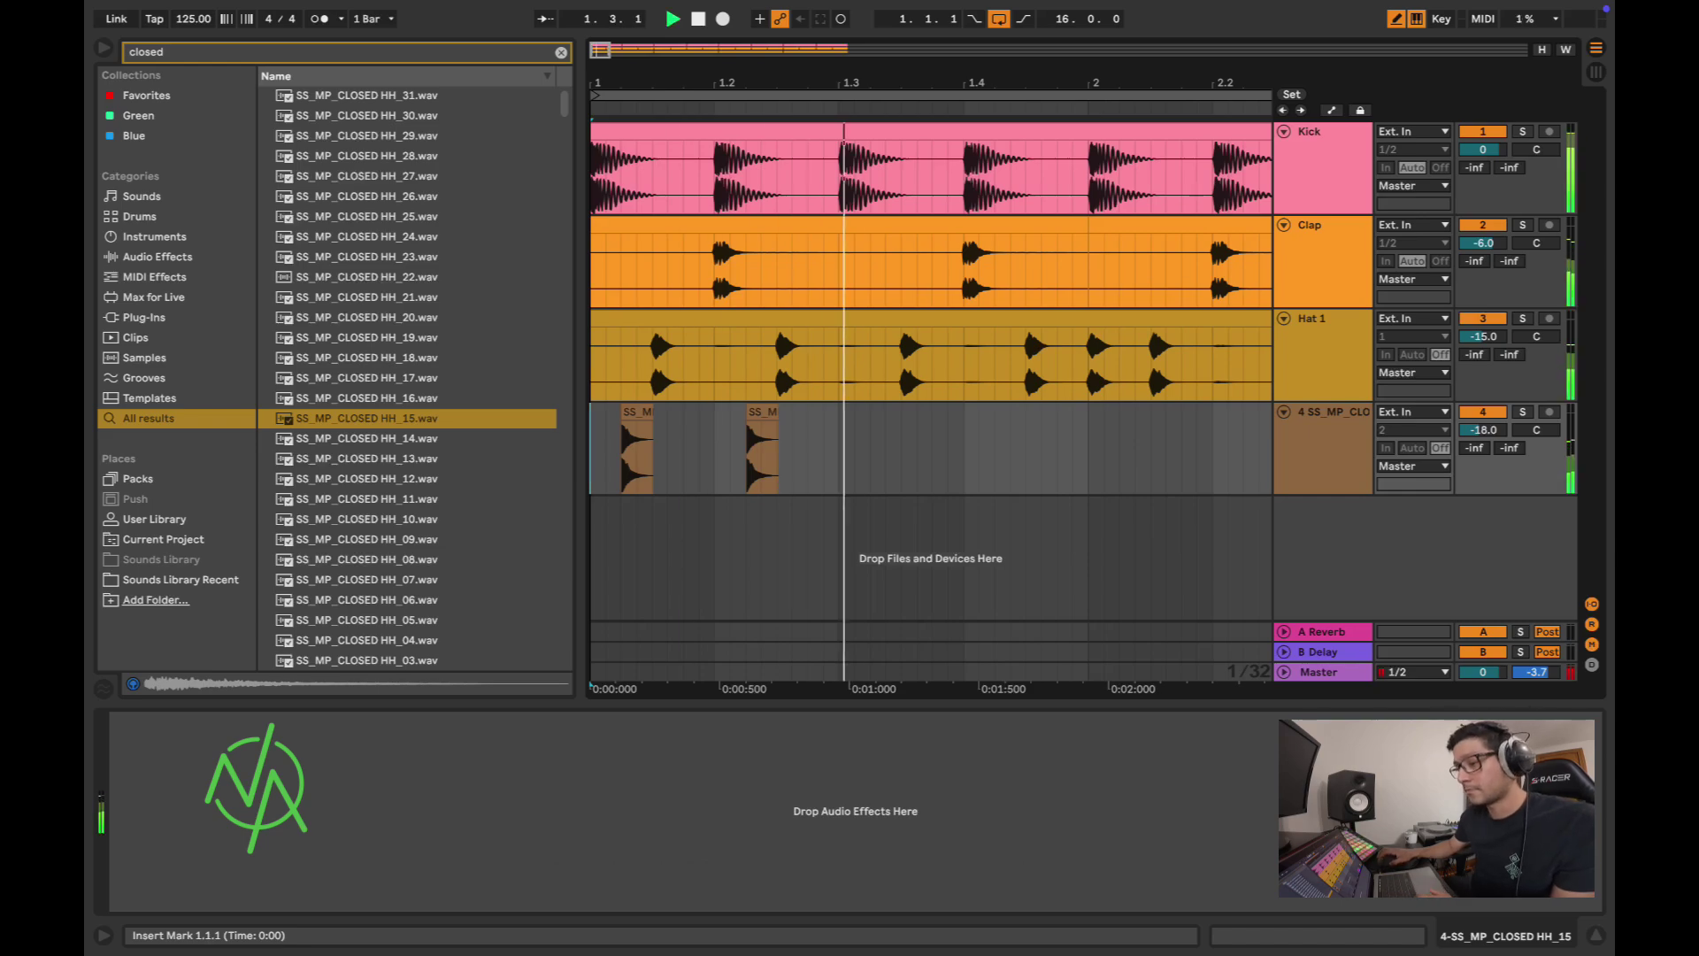
key(space)
click(762, 412)
key(Delete)
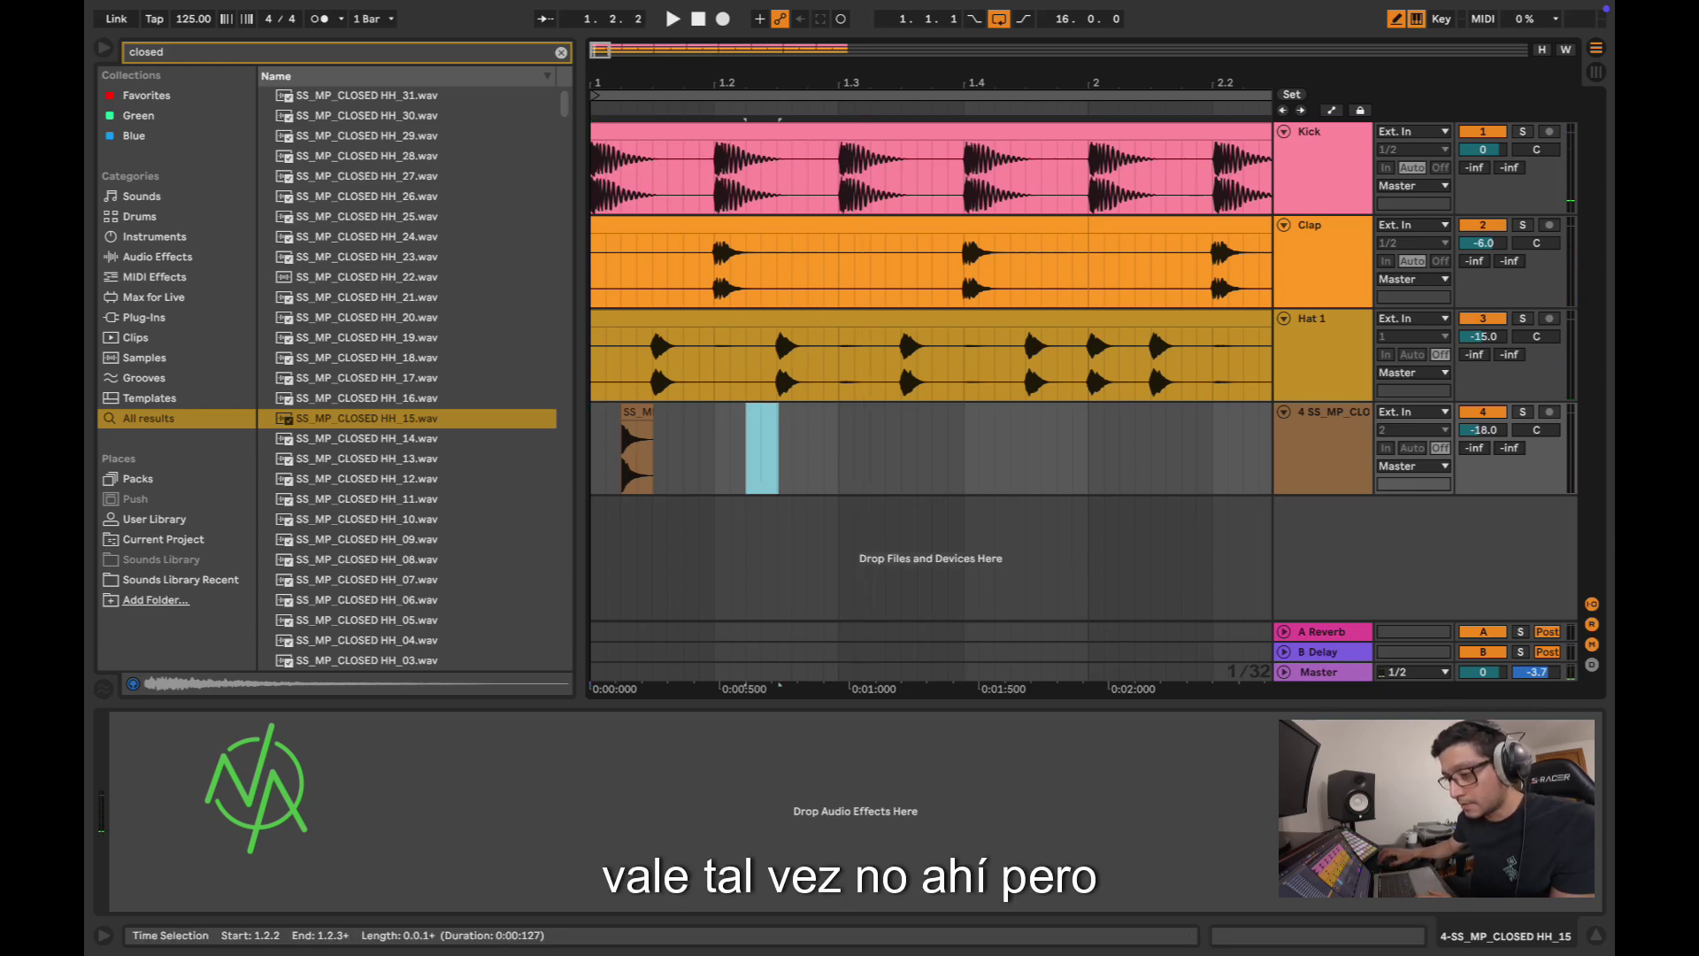
Step: Try repeating the closed-hat hit two beats later and play the variation
click(591, 447)
key(space)
key(space)
drag(591, 448, 838, 448)
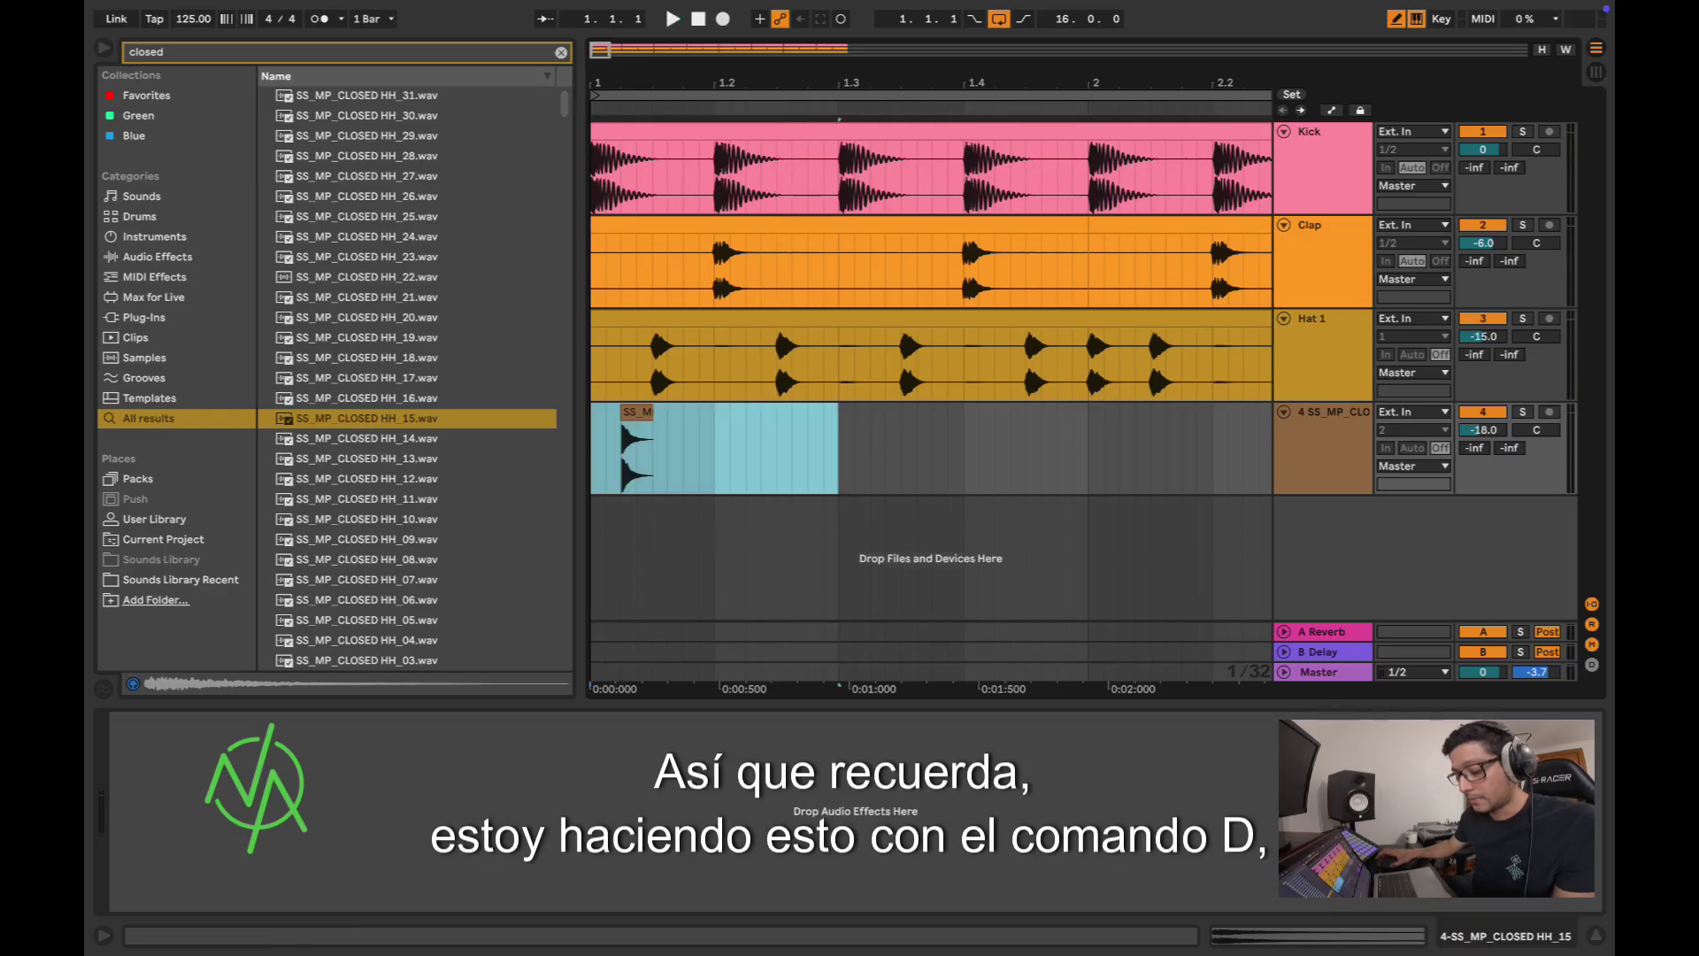
key(super+d)
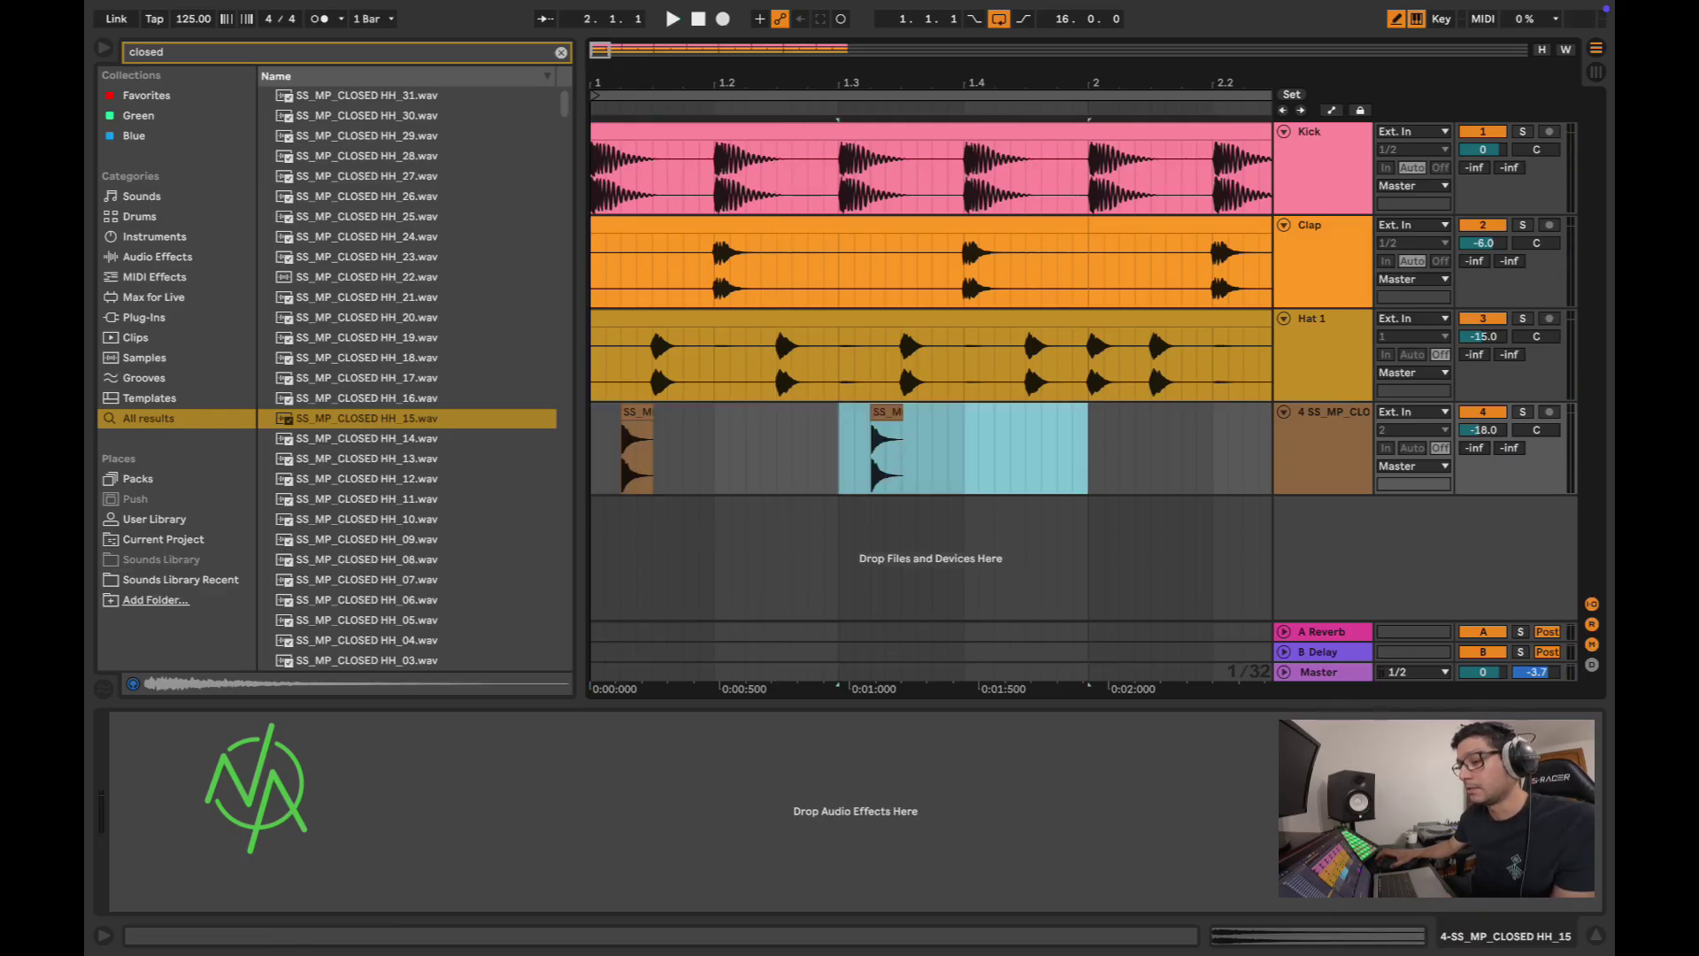
key(space)
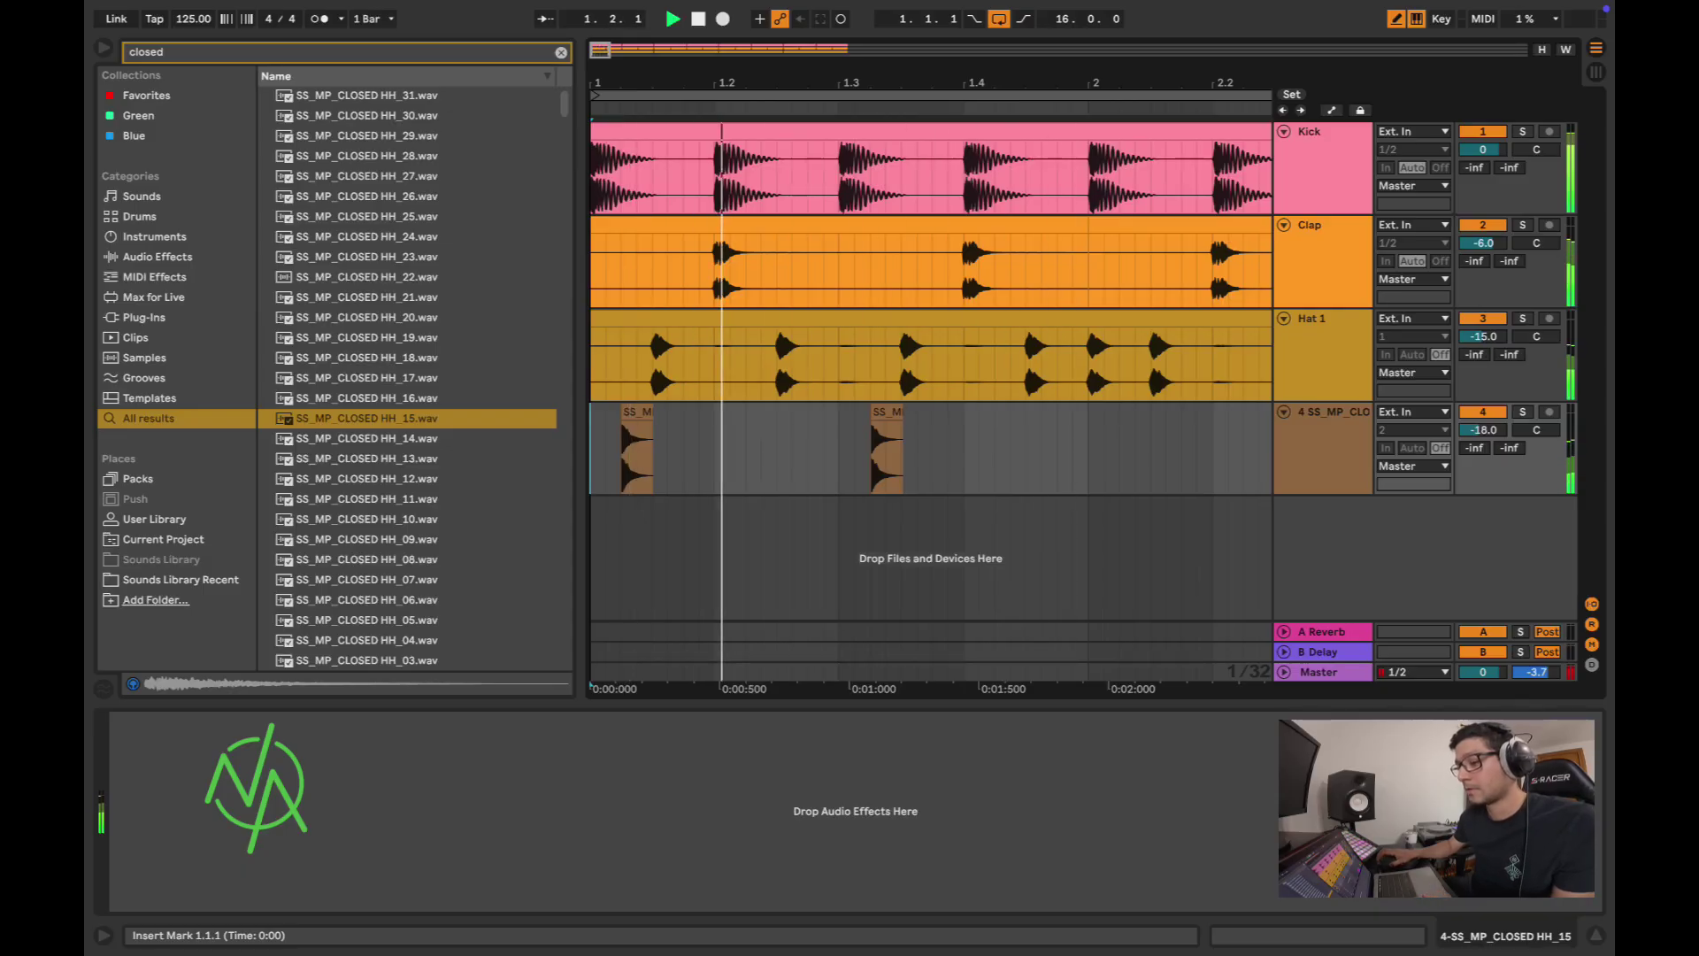
key(space)
Step: Repeat the closed-hat hit one bar later instead of two beats later and consolidate bars 1 and 2 into one clip
key(minus)
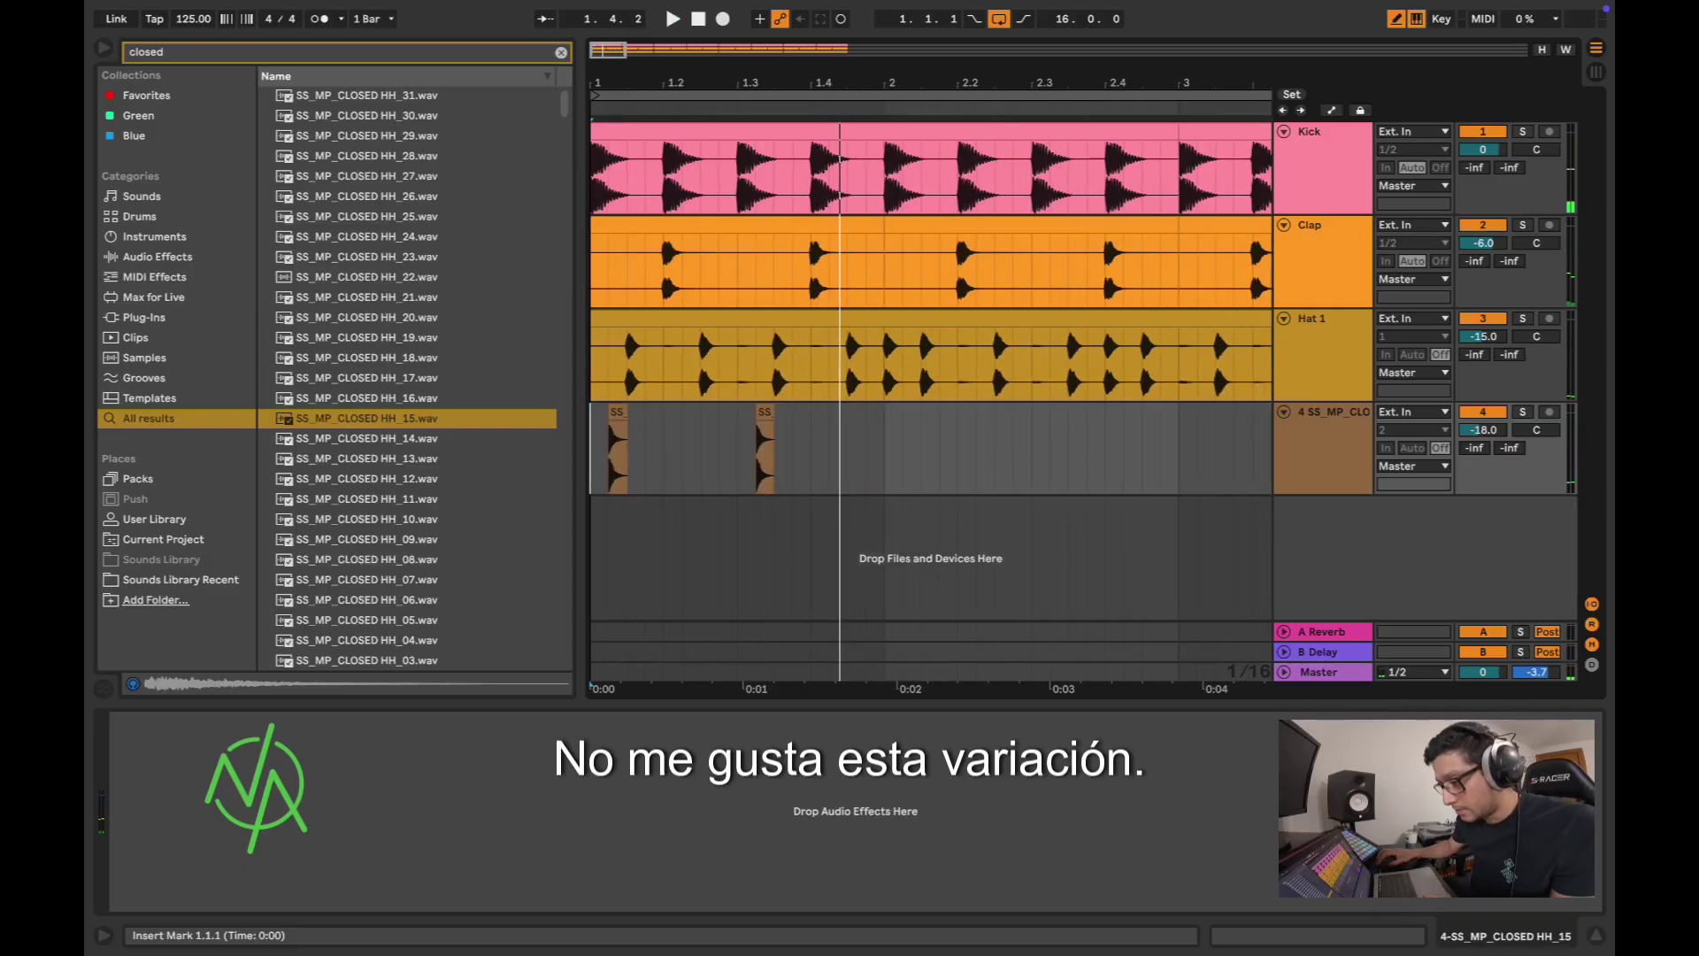
mouse_move(719, 449)
mouse_down()
mouse_move(884, 448)
mouse_move(700, 452)
mouse_move(737, 451)
mouse_up()
key(ctrl+d)
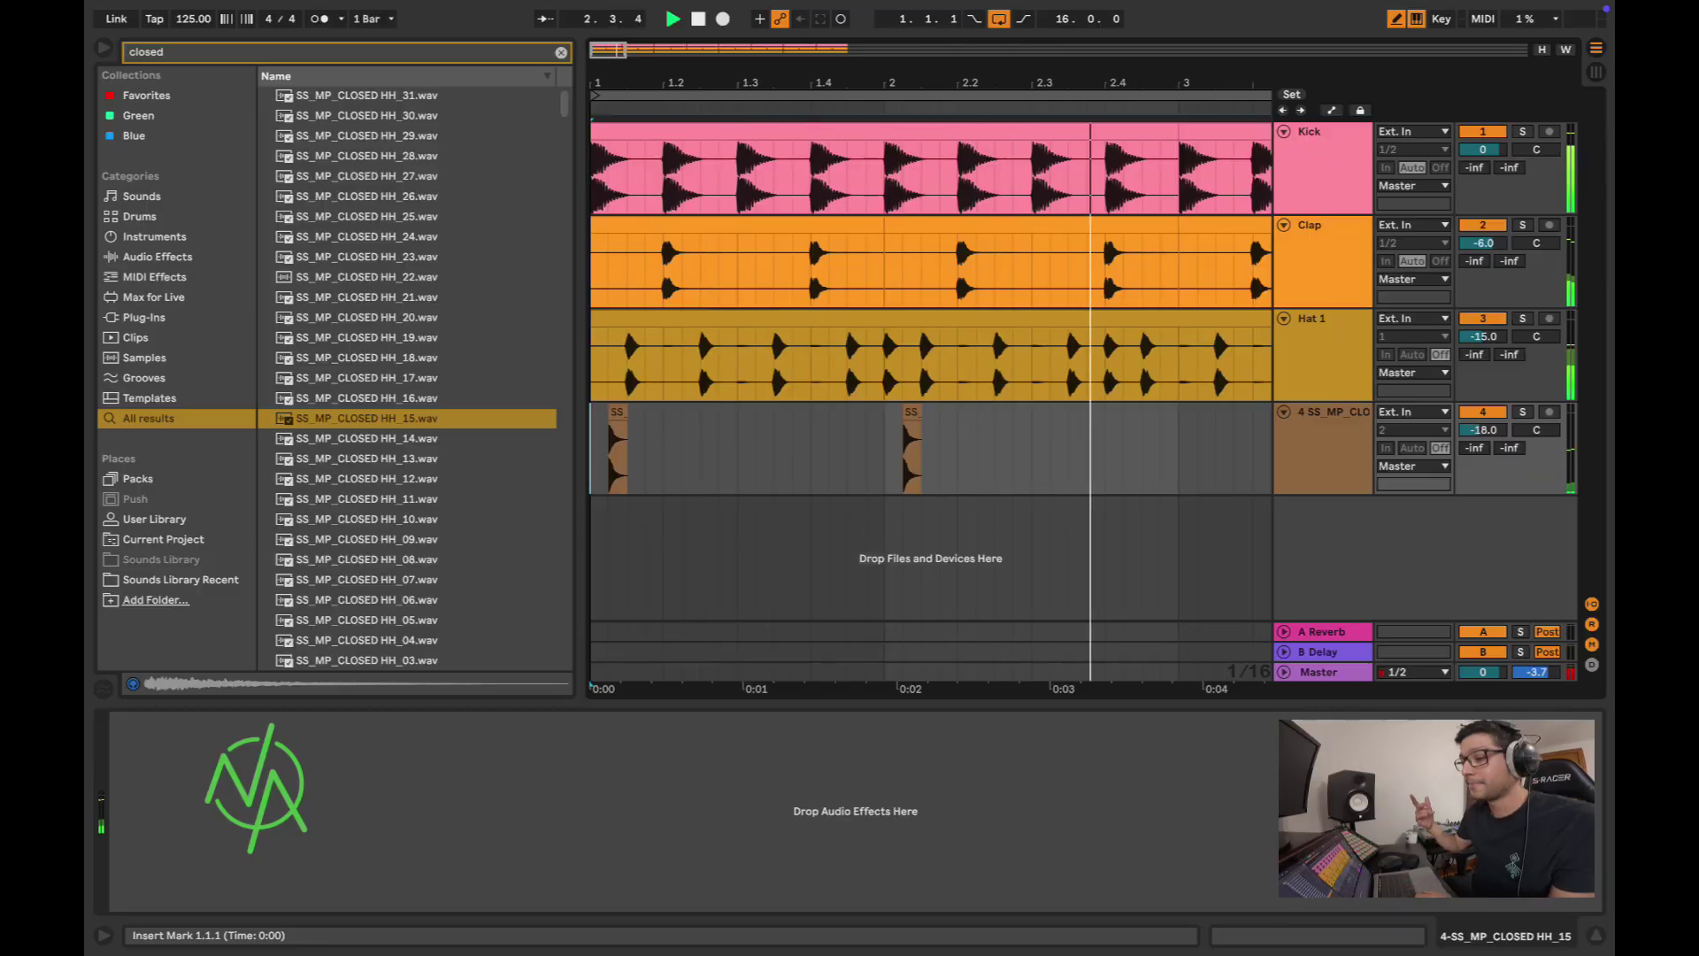
drag(1179, 456, 592, 456)
key(ctrl+j)
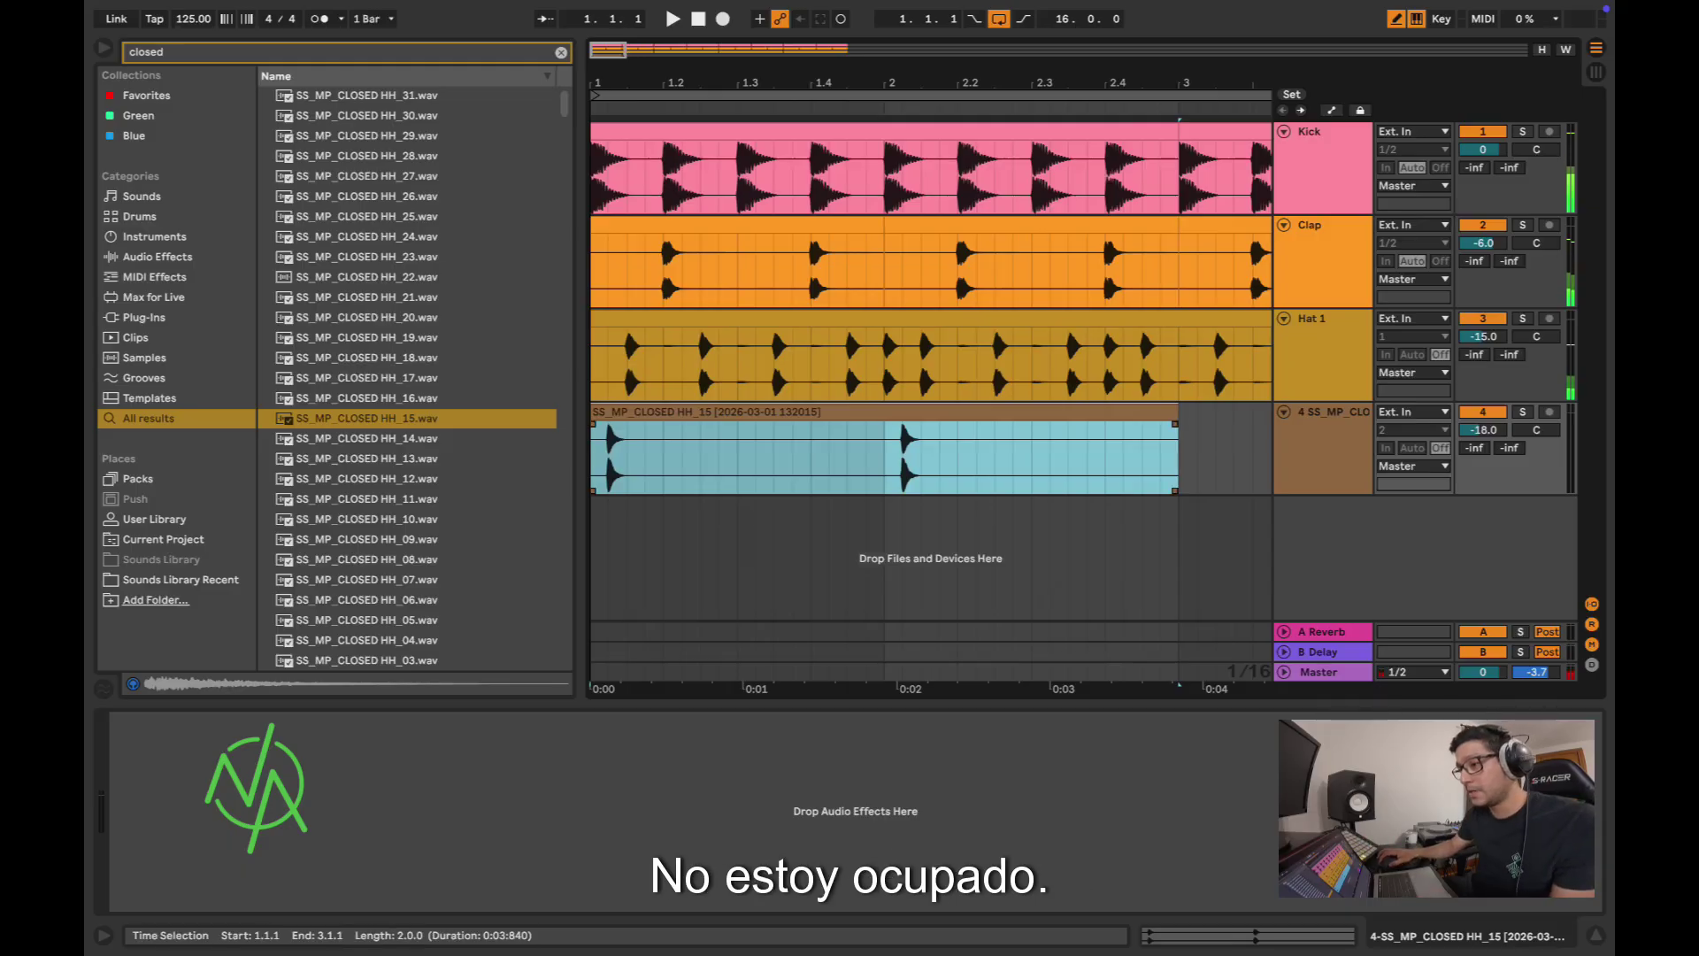
Step: Duplicate the consolidated two-bar closed-hat clip until it fills all 16 bars
key(minus)
key(minus)
key(minus)
key(ctrl+d)
key(ctrl+d)
key(ctrl+d)
key(ctrl+d)
key(ctrl+d)
key(ctrl+d)
key(ctrl+d)
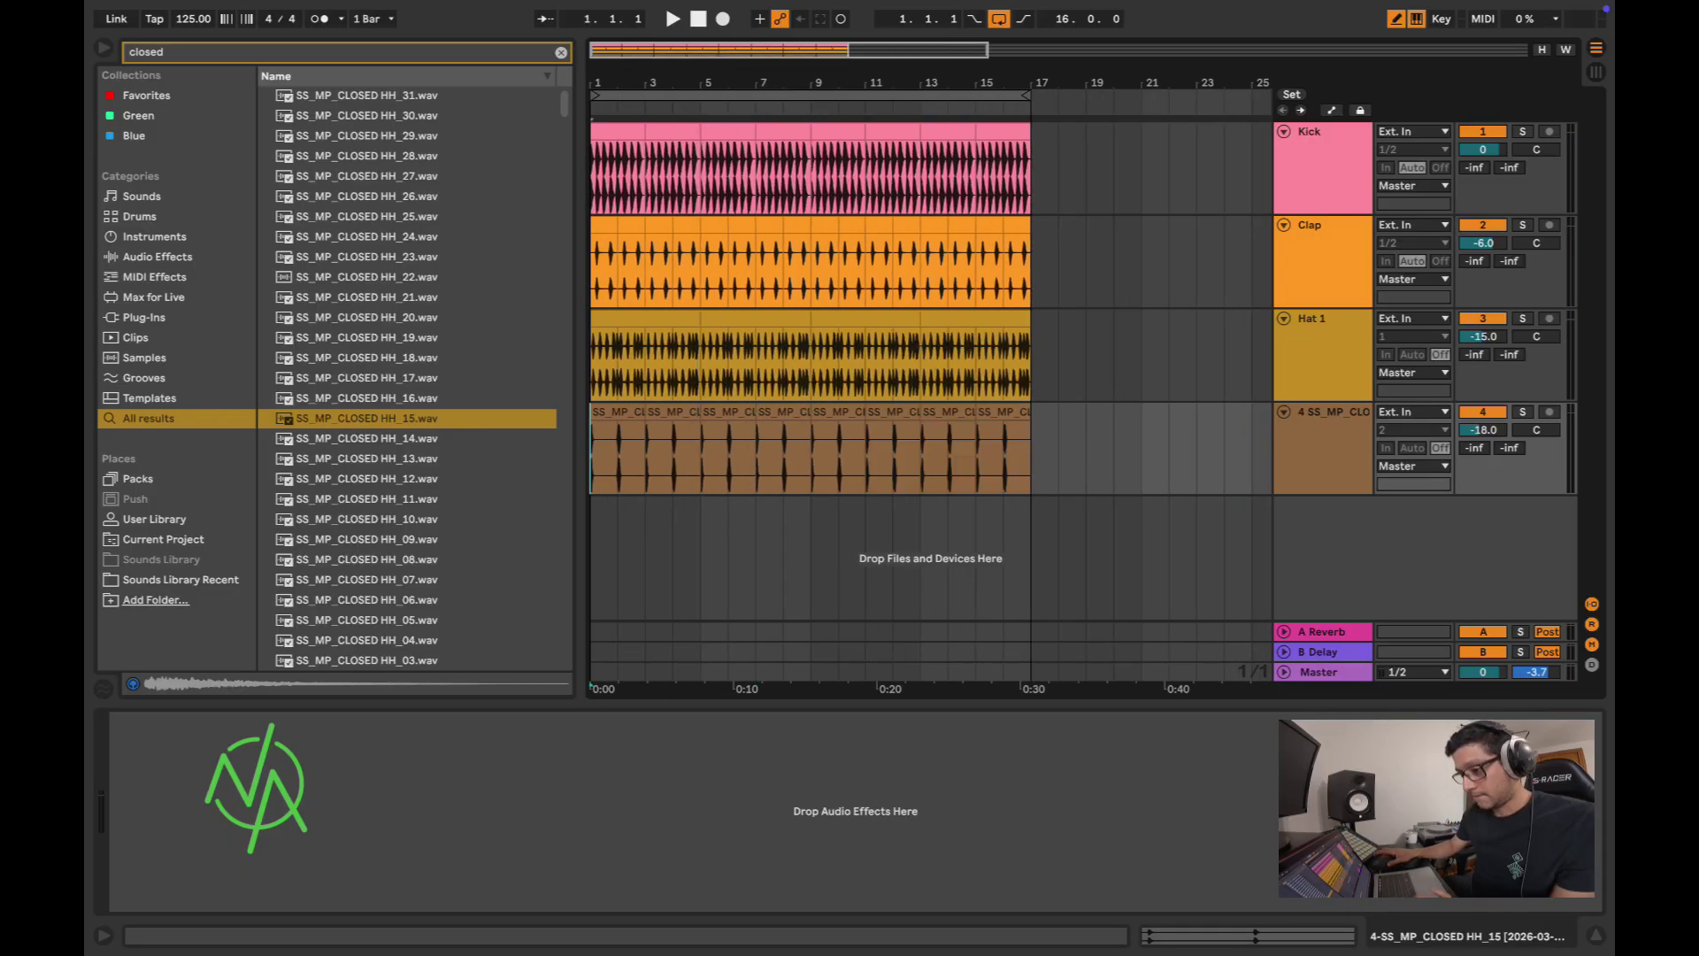
Step: Rename the closed-hat track as Closed Hat 1
click(1323, 443)
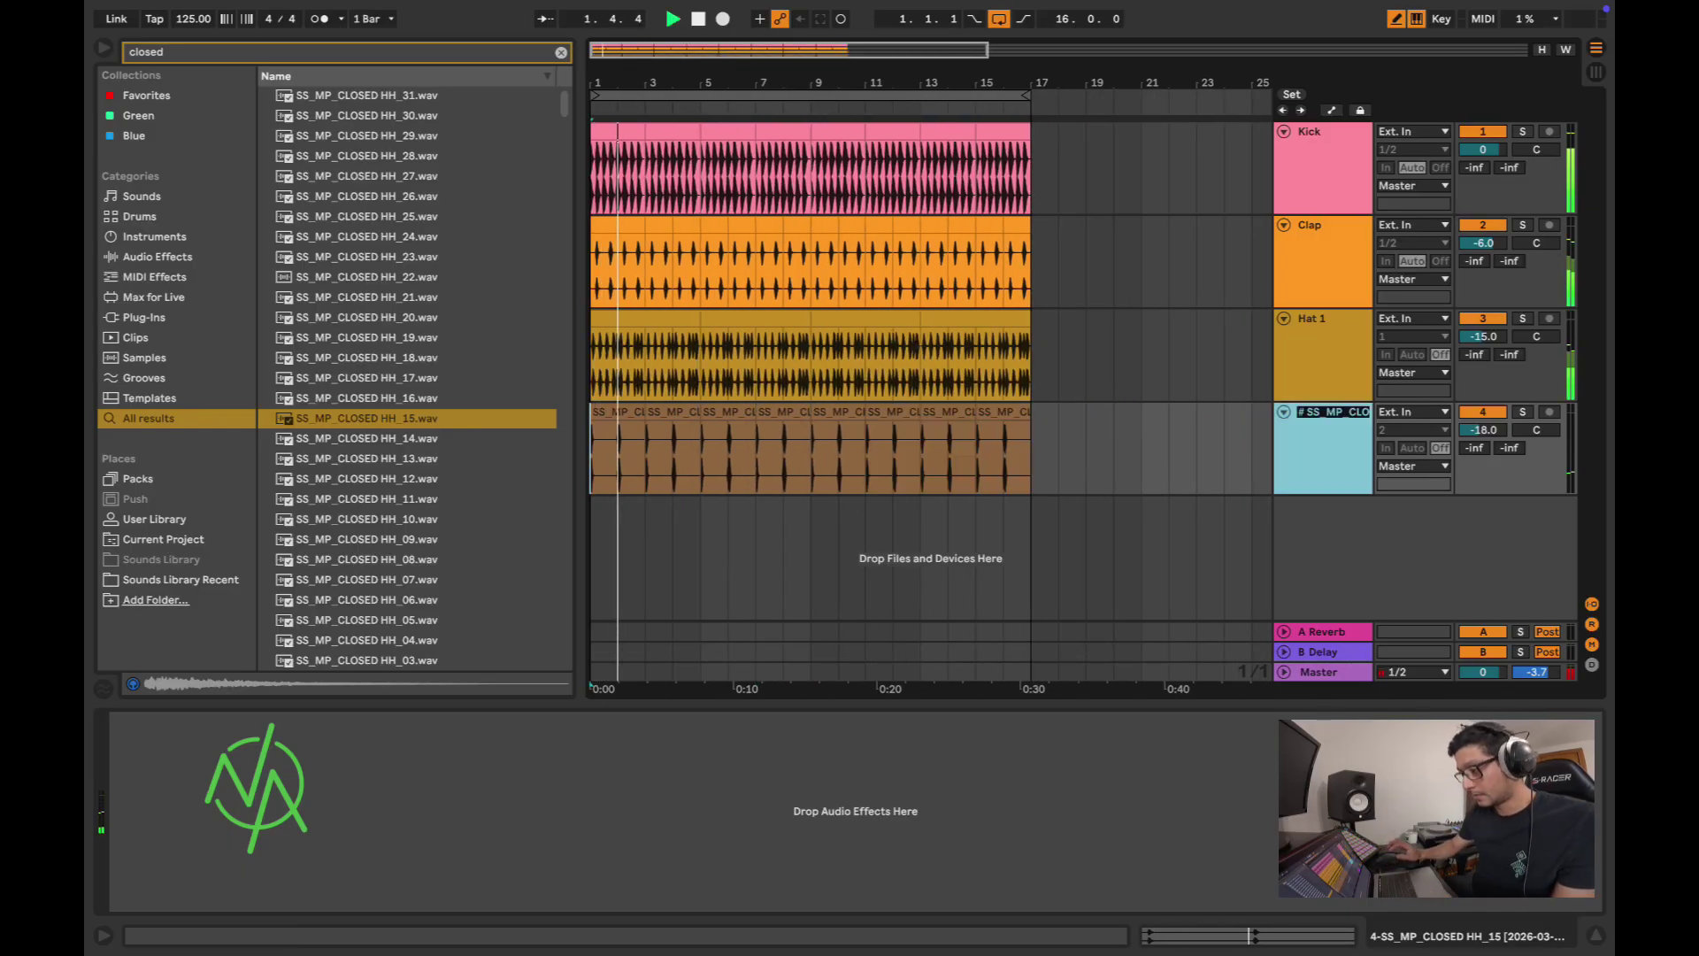
text(Clos)
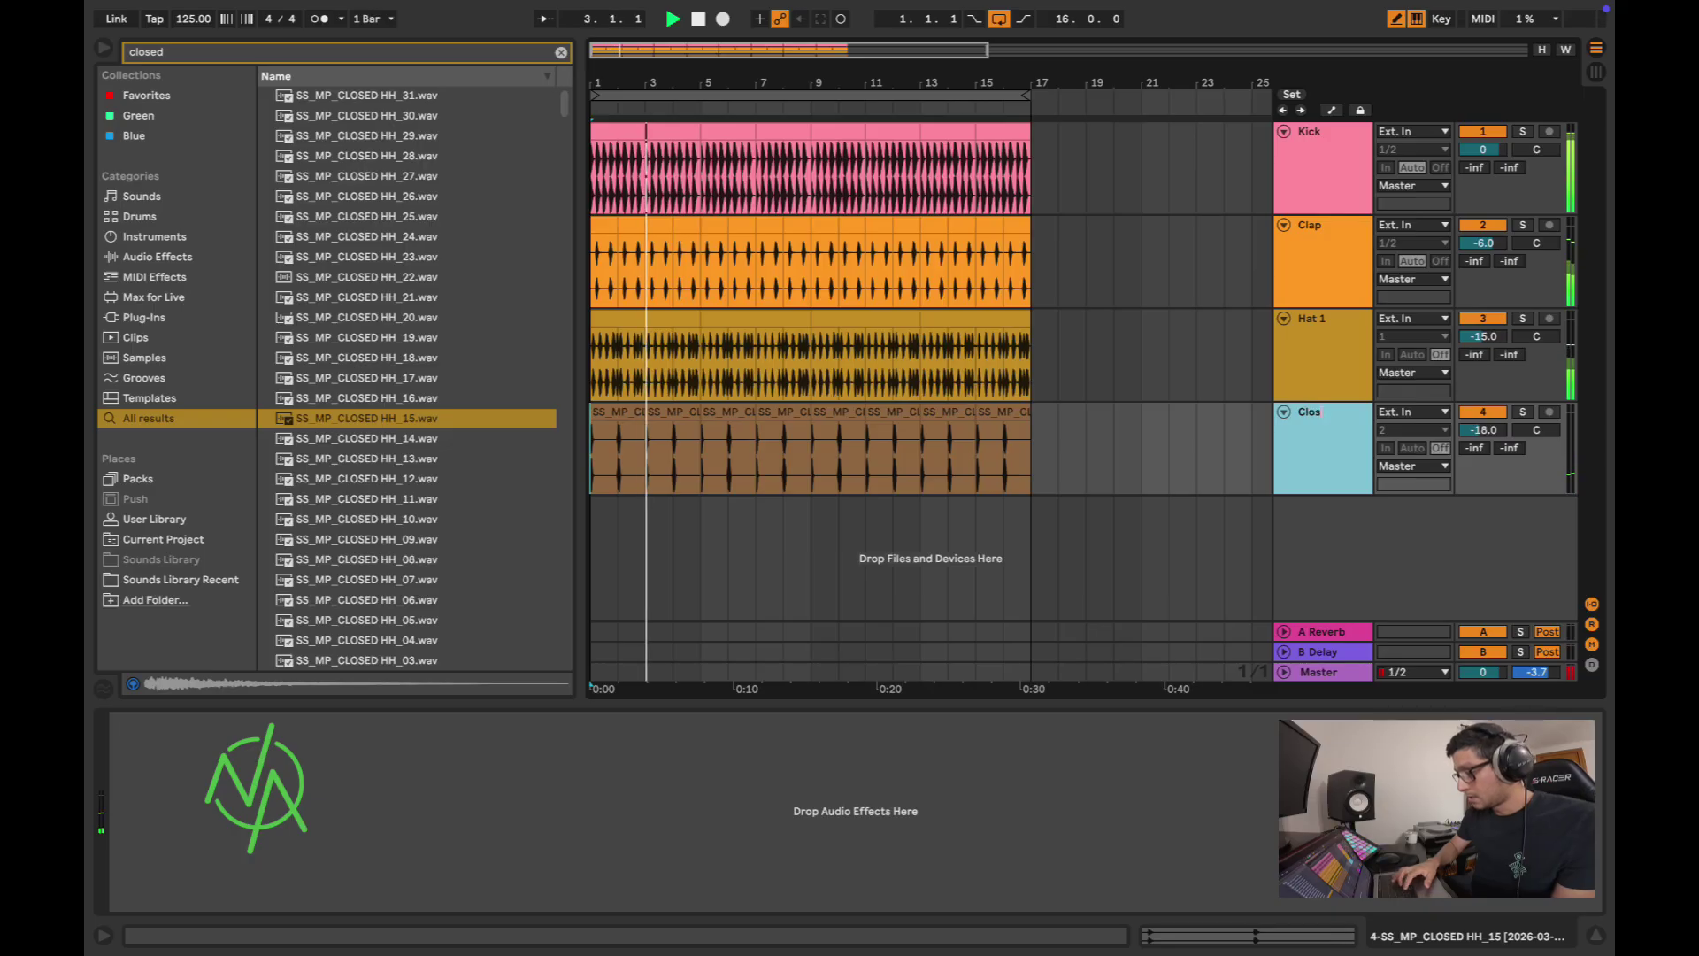
text(ed Hat)
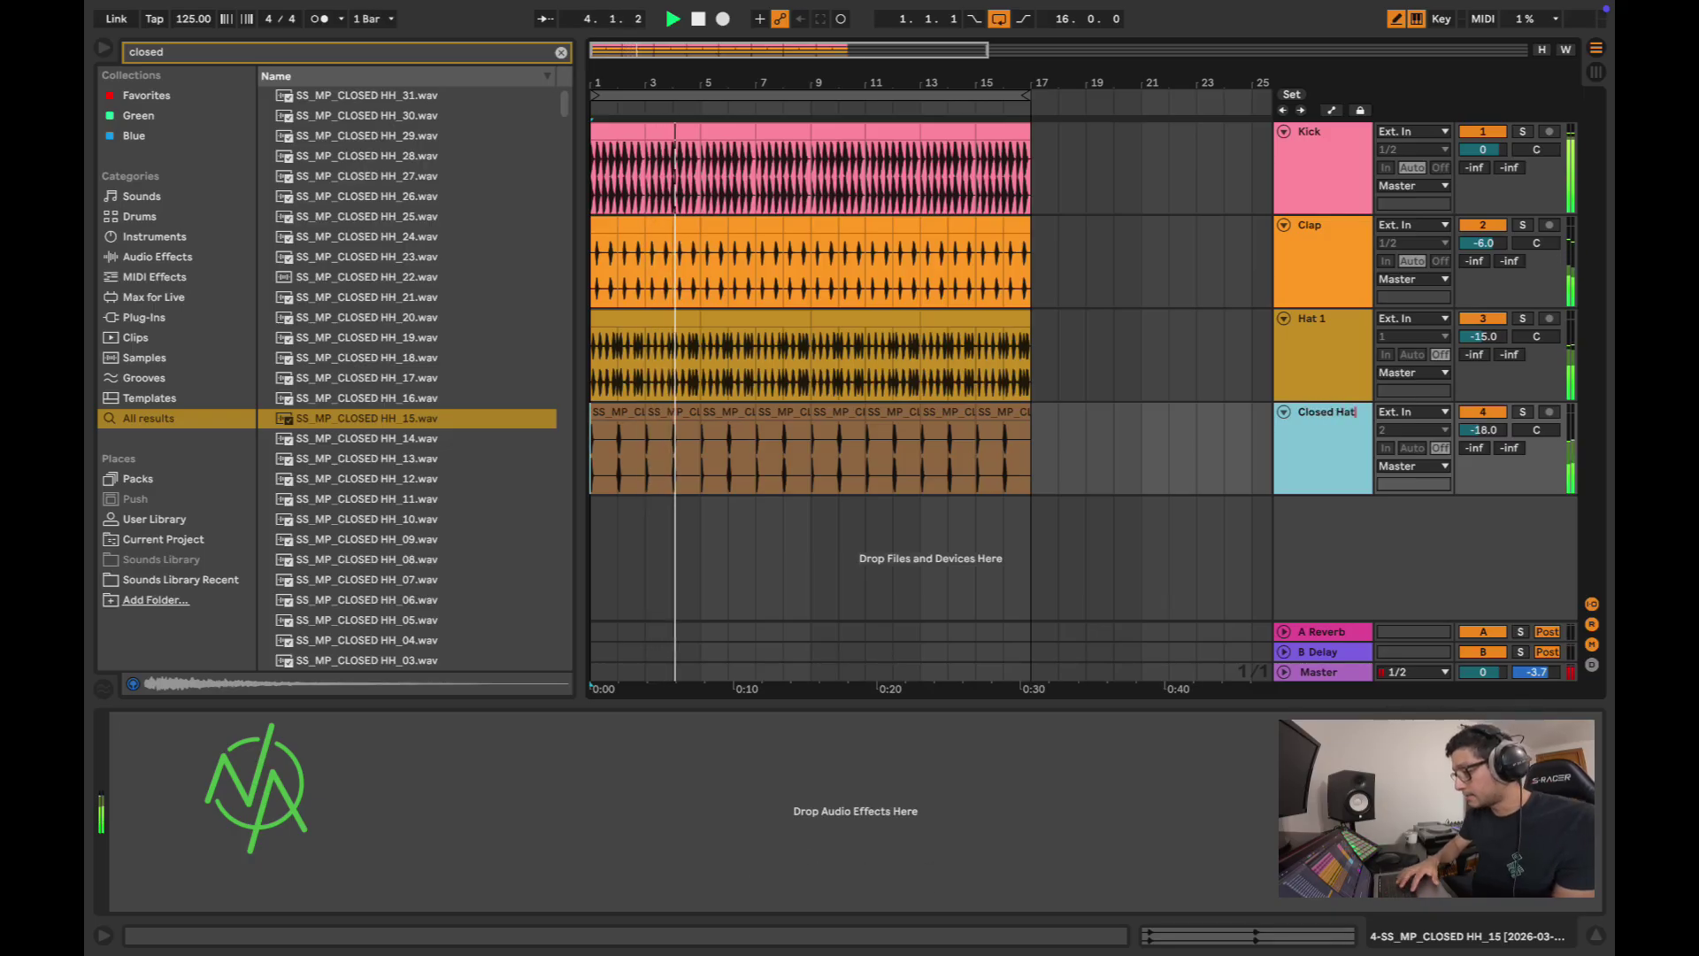
text( 1)
key(Return)
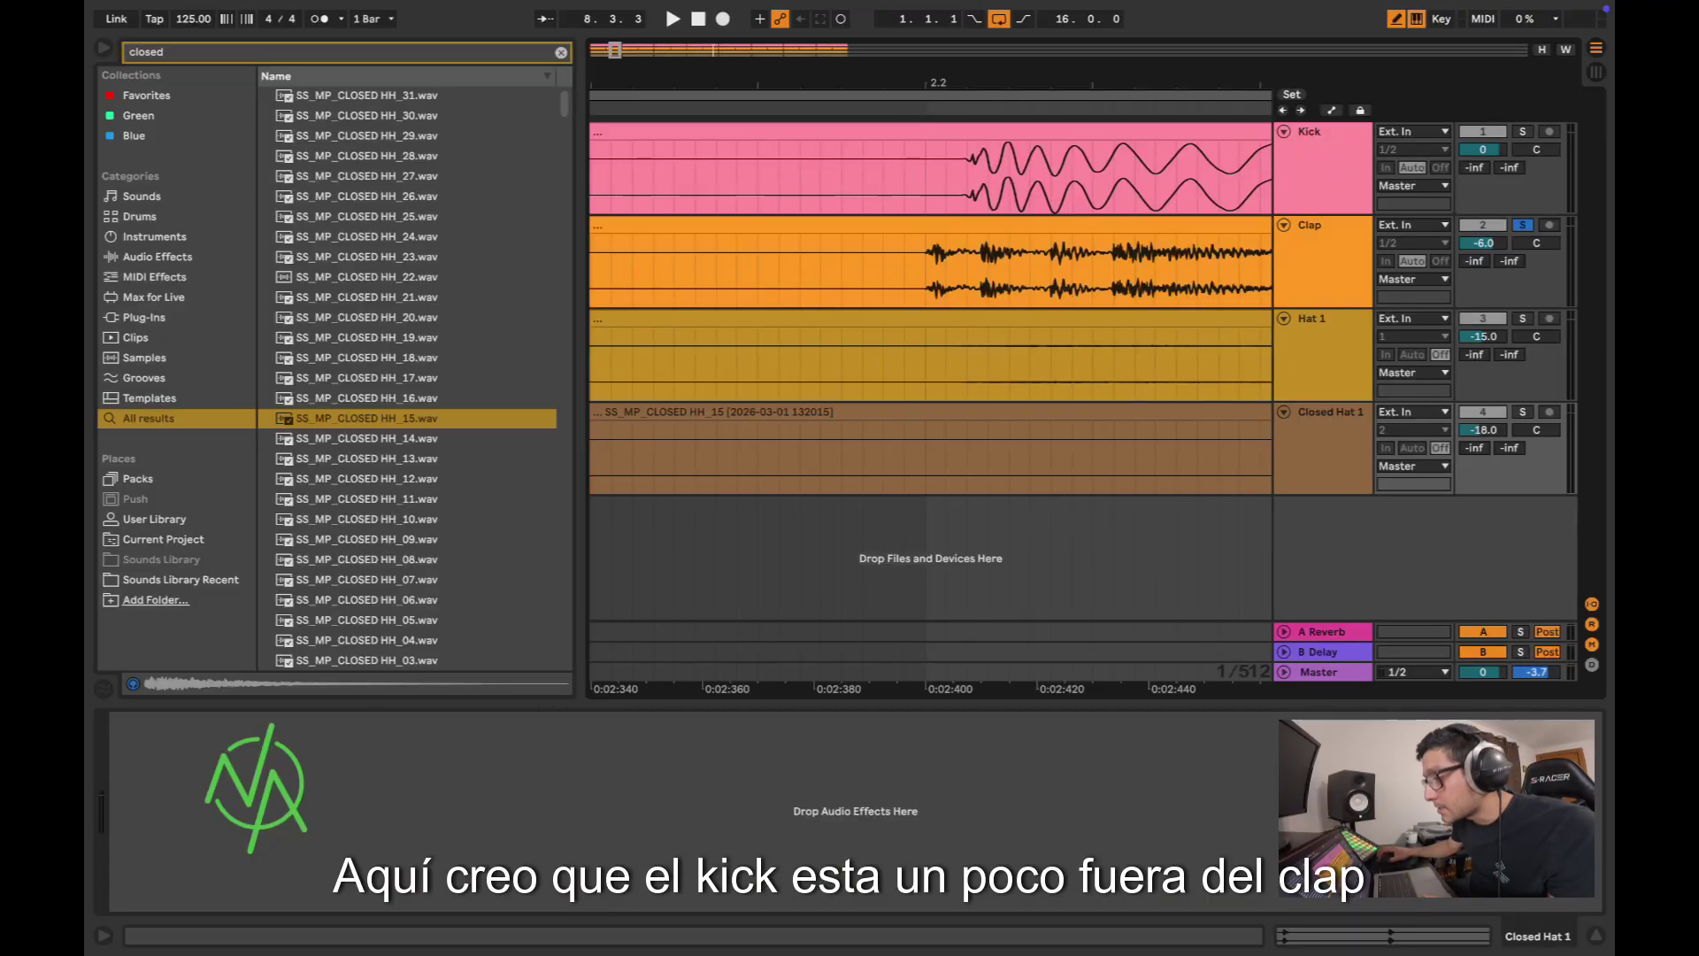
Step: Compare the kick's timing with the clap and delete the kick clips from bar 3 to the end
drag(969, 83, 969, 18)
drag(595, 83, 627, 18)
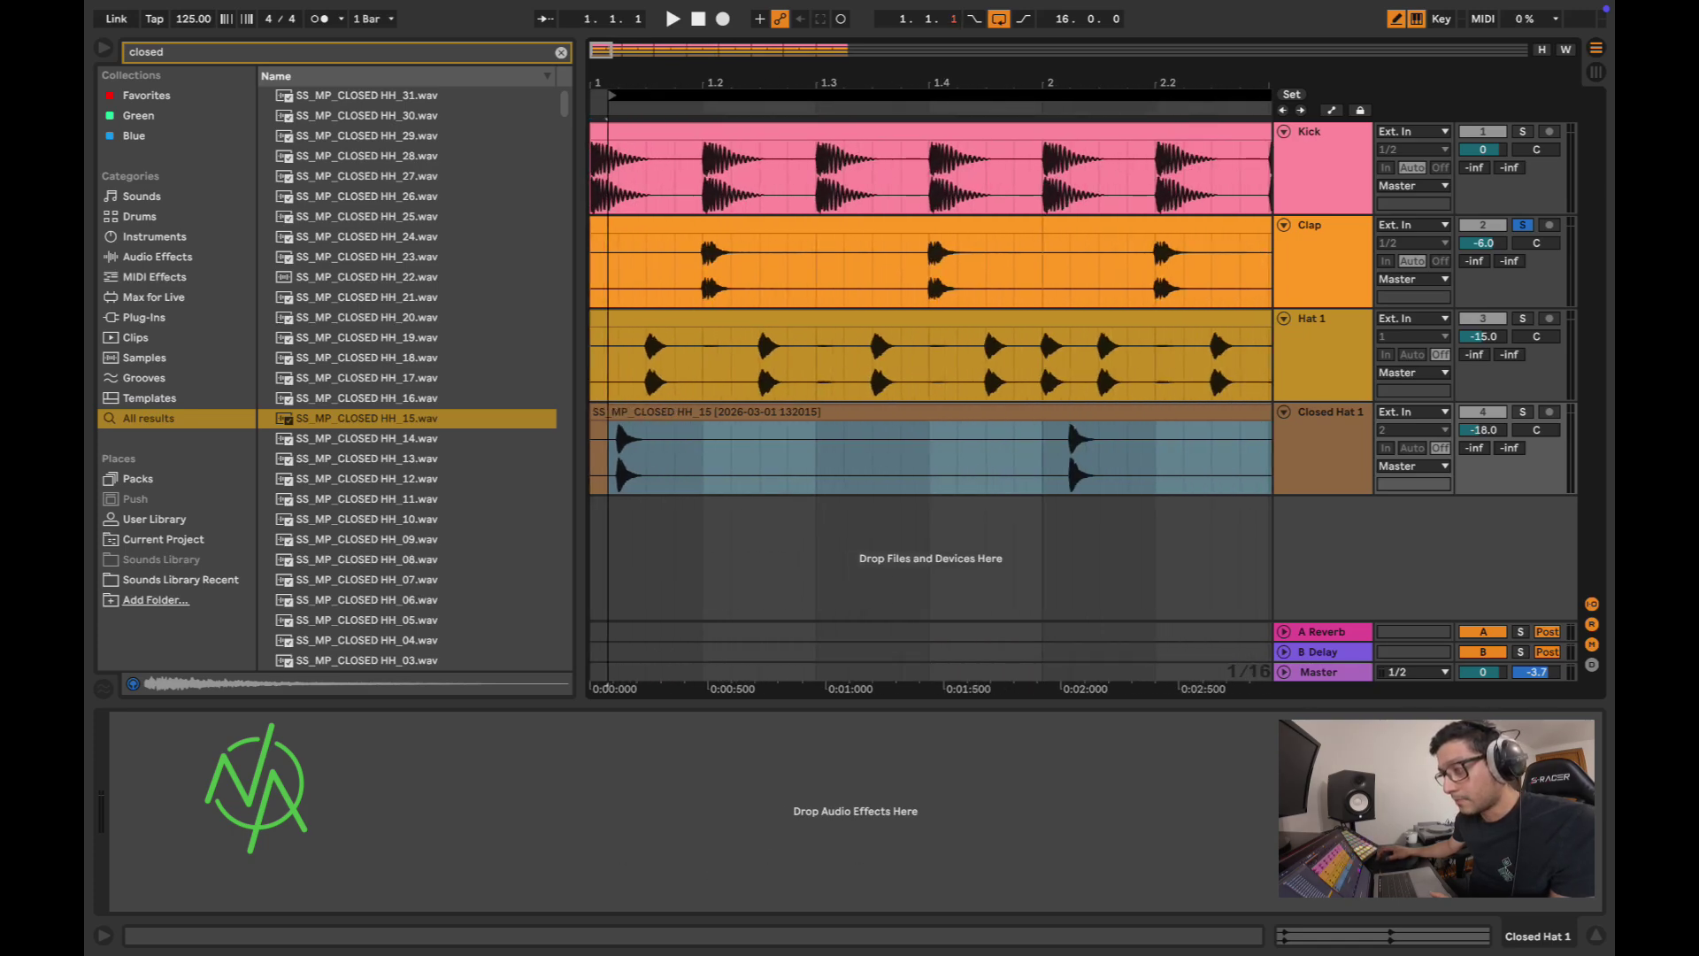
key(ctrl+z)
drag(825, 83, 825, 4)
drag(1037, 172, 643, 172)
key(Delete)
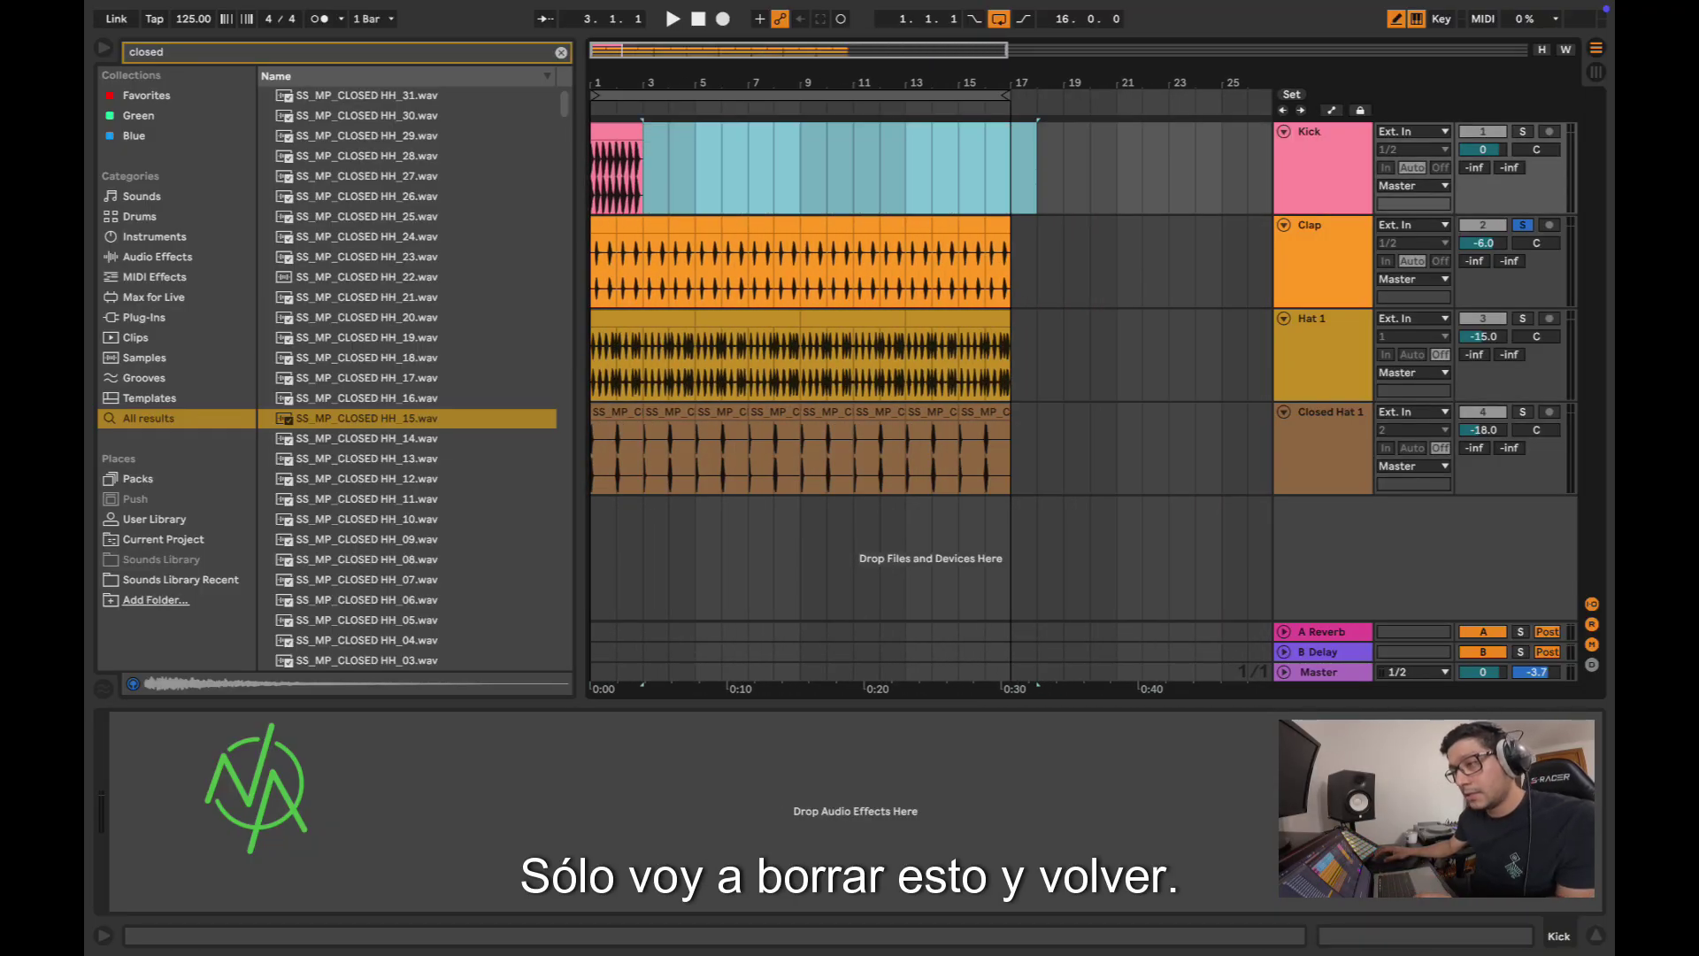
Step: Cut the remaining kick audio back to its first beat, ending at 1.2
drag(619, 83, 620, 186)
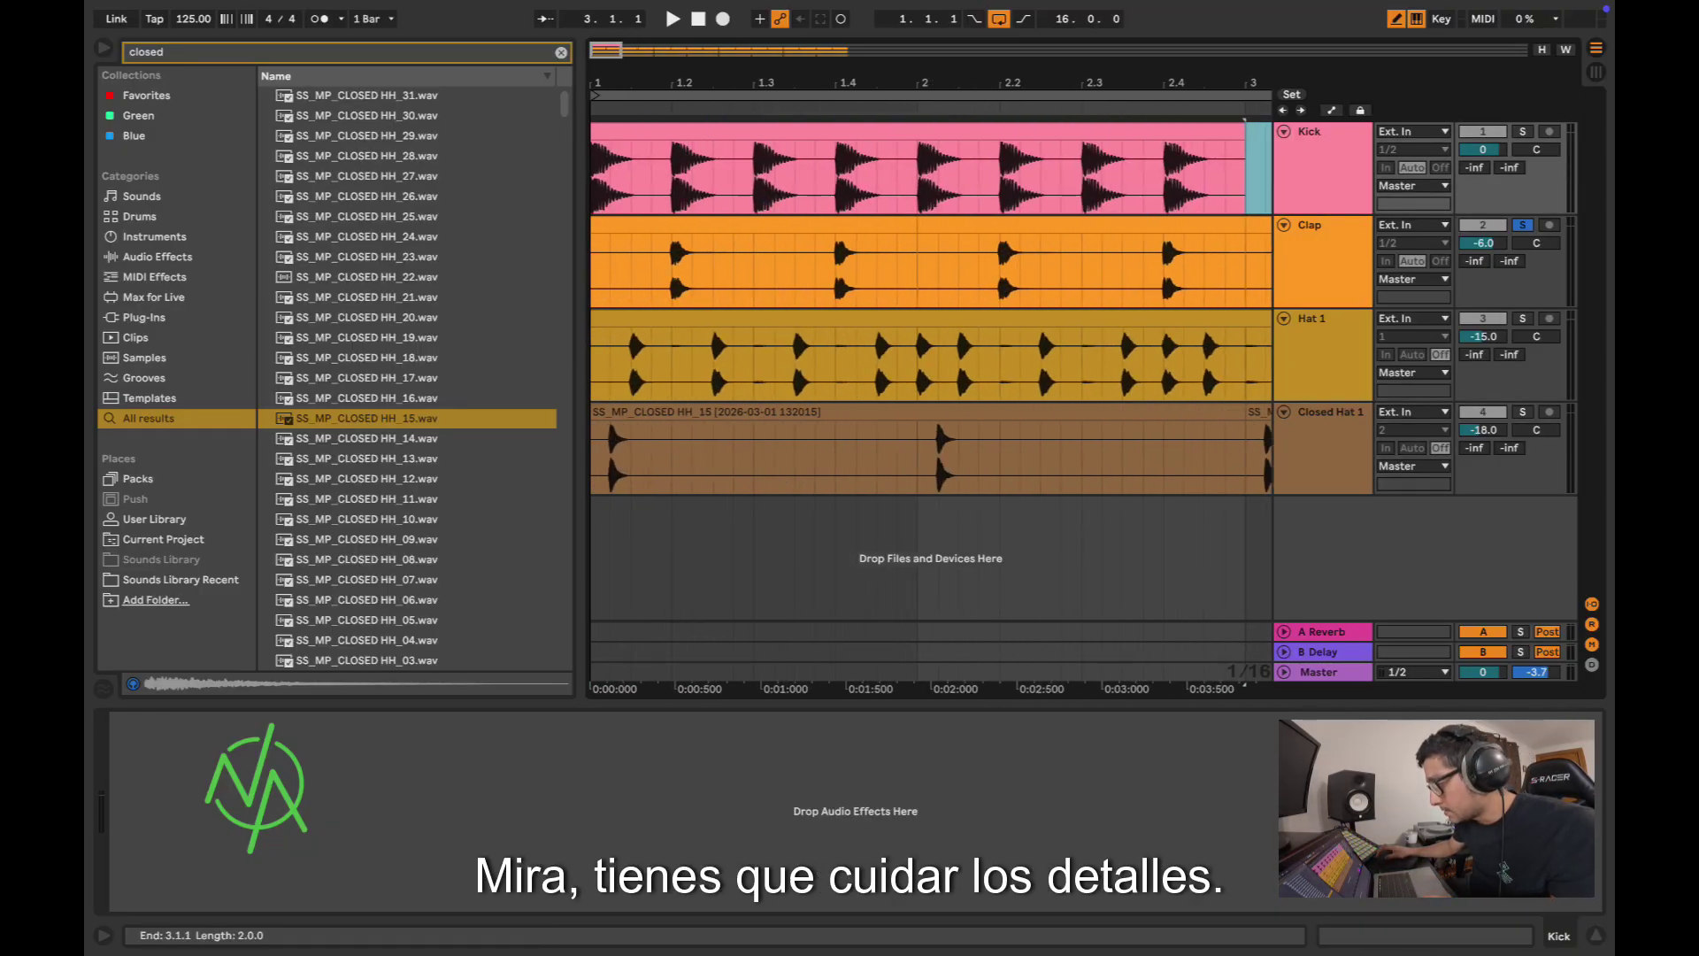
drag(1242, 131, 677, 168)
key(plus)
key(plus)
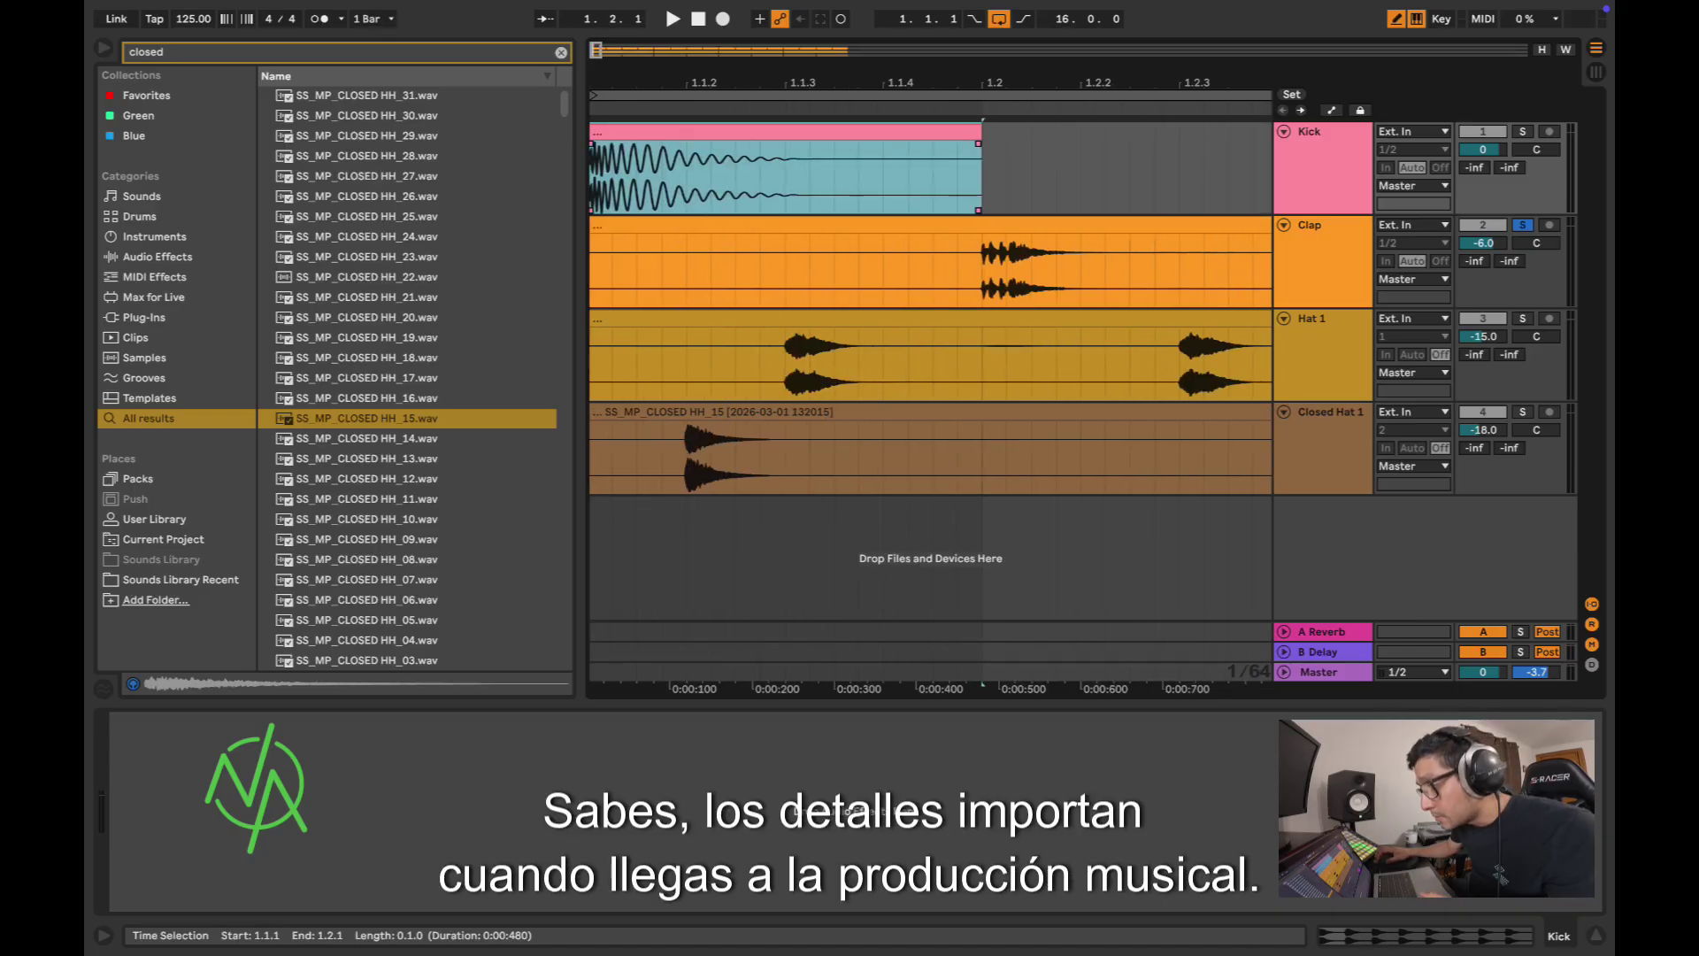
Step: Duplicate the one-beat kick hit onto beat 1.2 and compare its start with the clap's
scroll(929, 310, down, 2)
key(ctrl+d)
scroll(828, 169, up, 10)
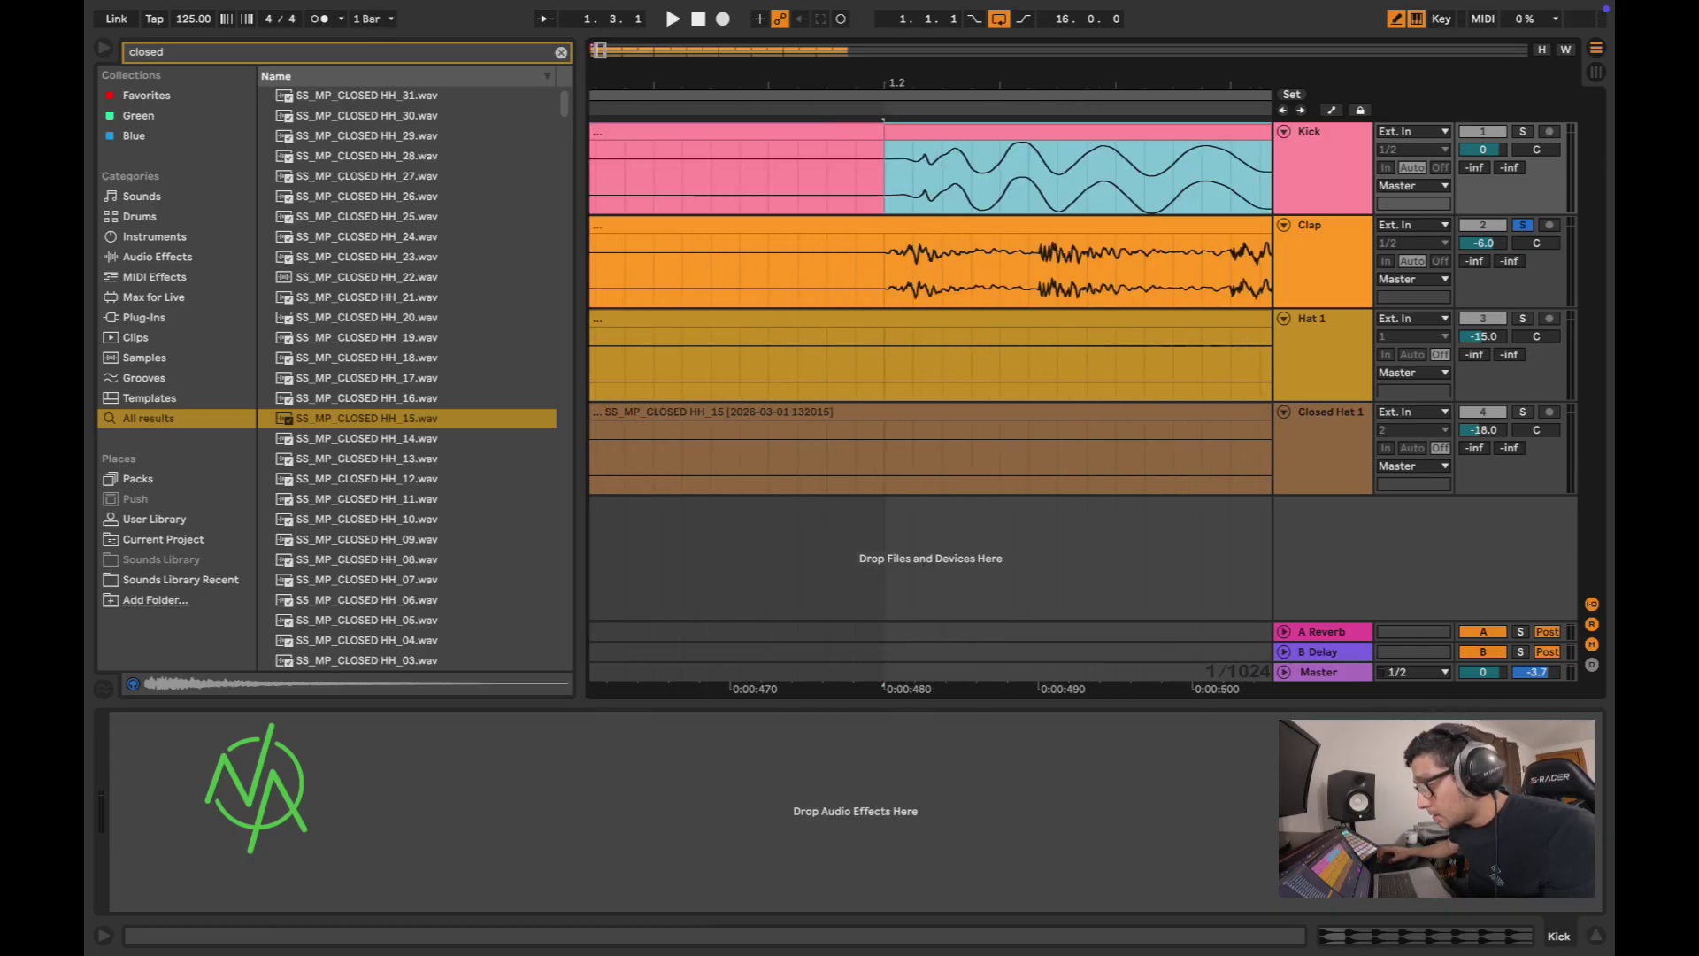
Step: Turn off the clap's solo and duplicate the kick hits until they fill bar 1
key(minus)
key(minus)
key(minus)
key(minus)
key(minus)
key(minus)
key(minus)
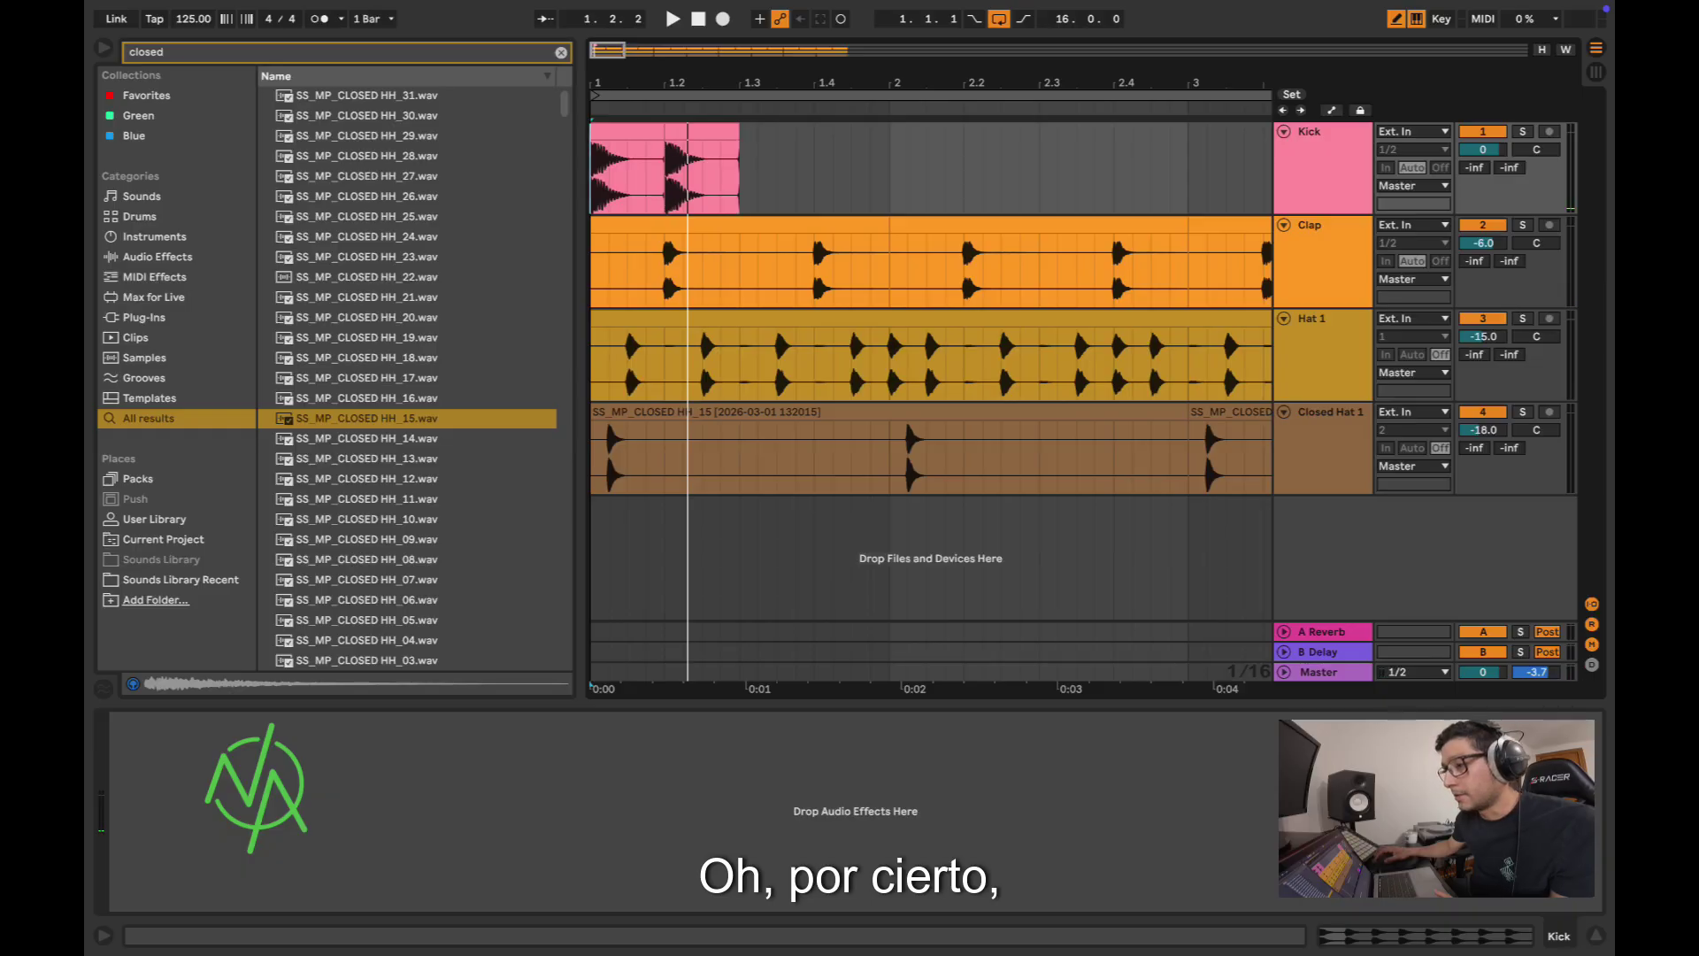
key(Home)
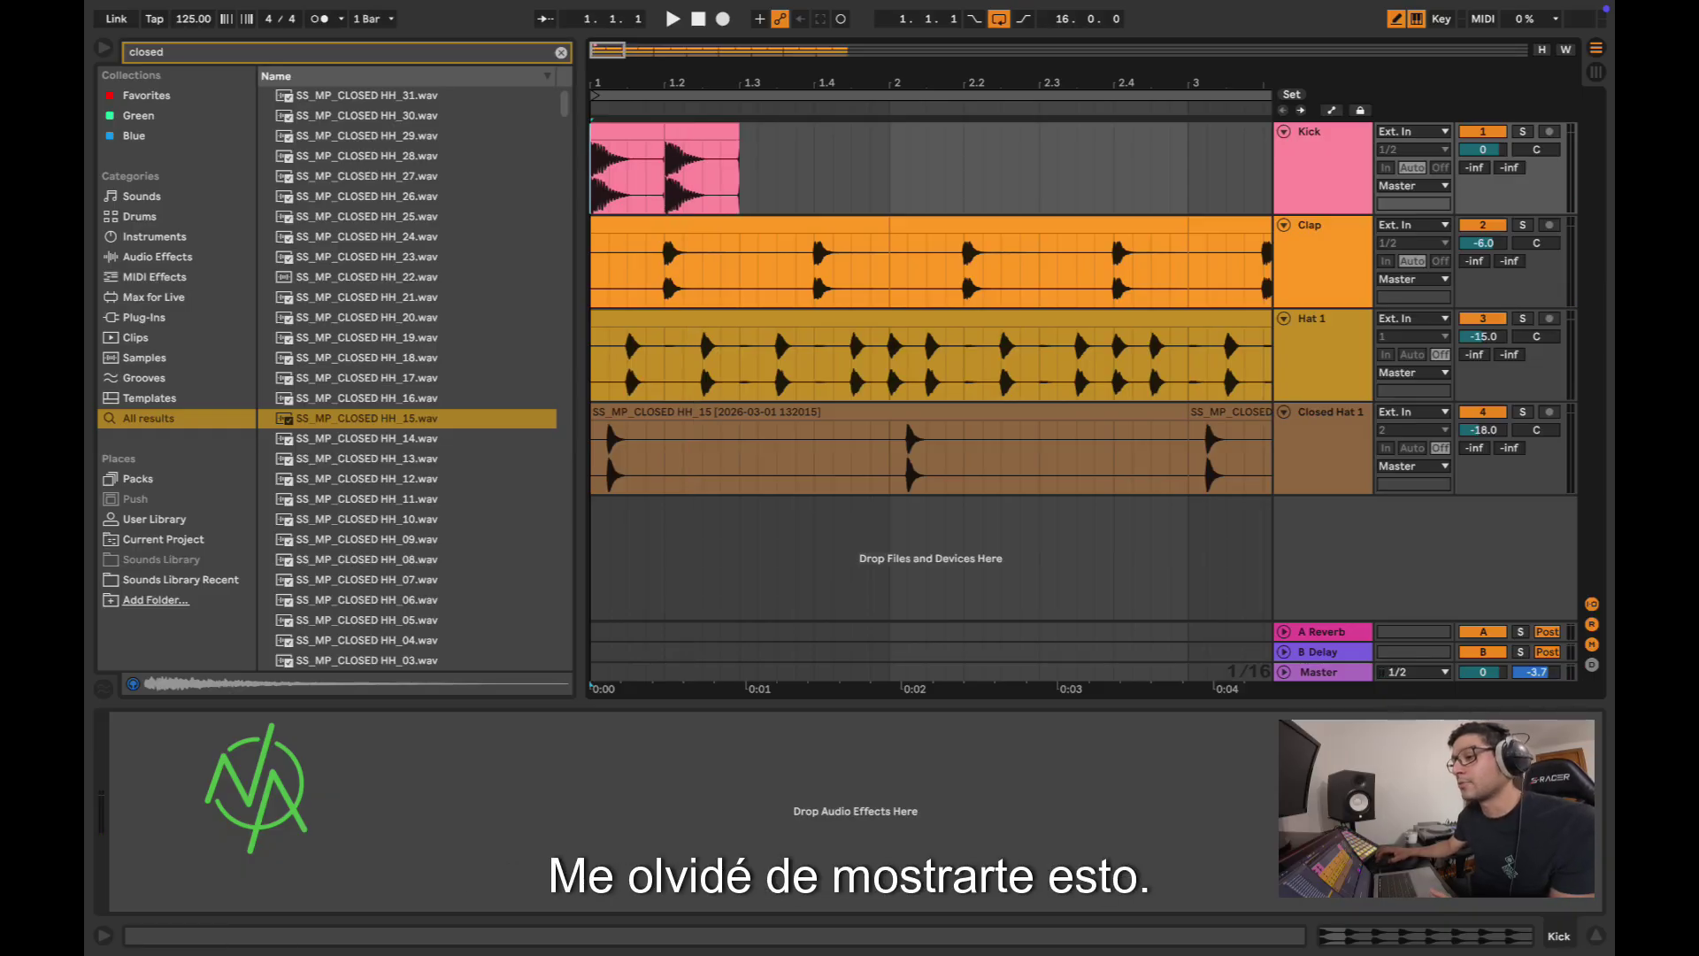
key(ctrl+d)
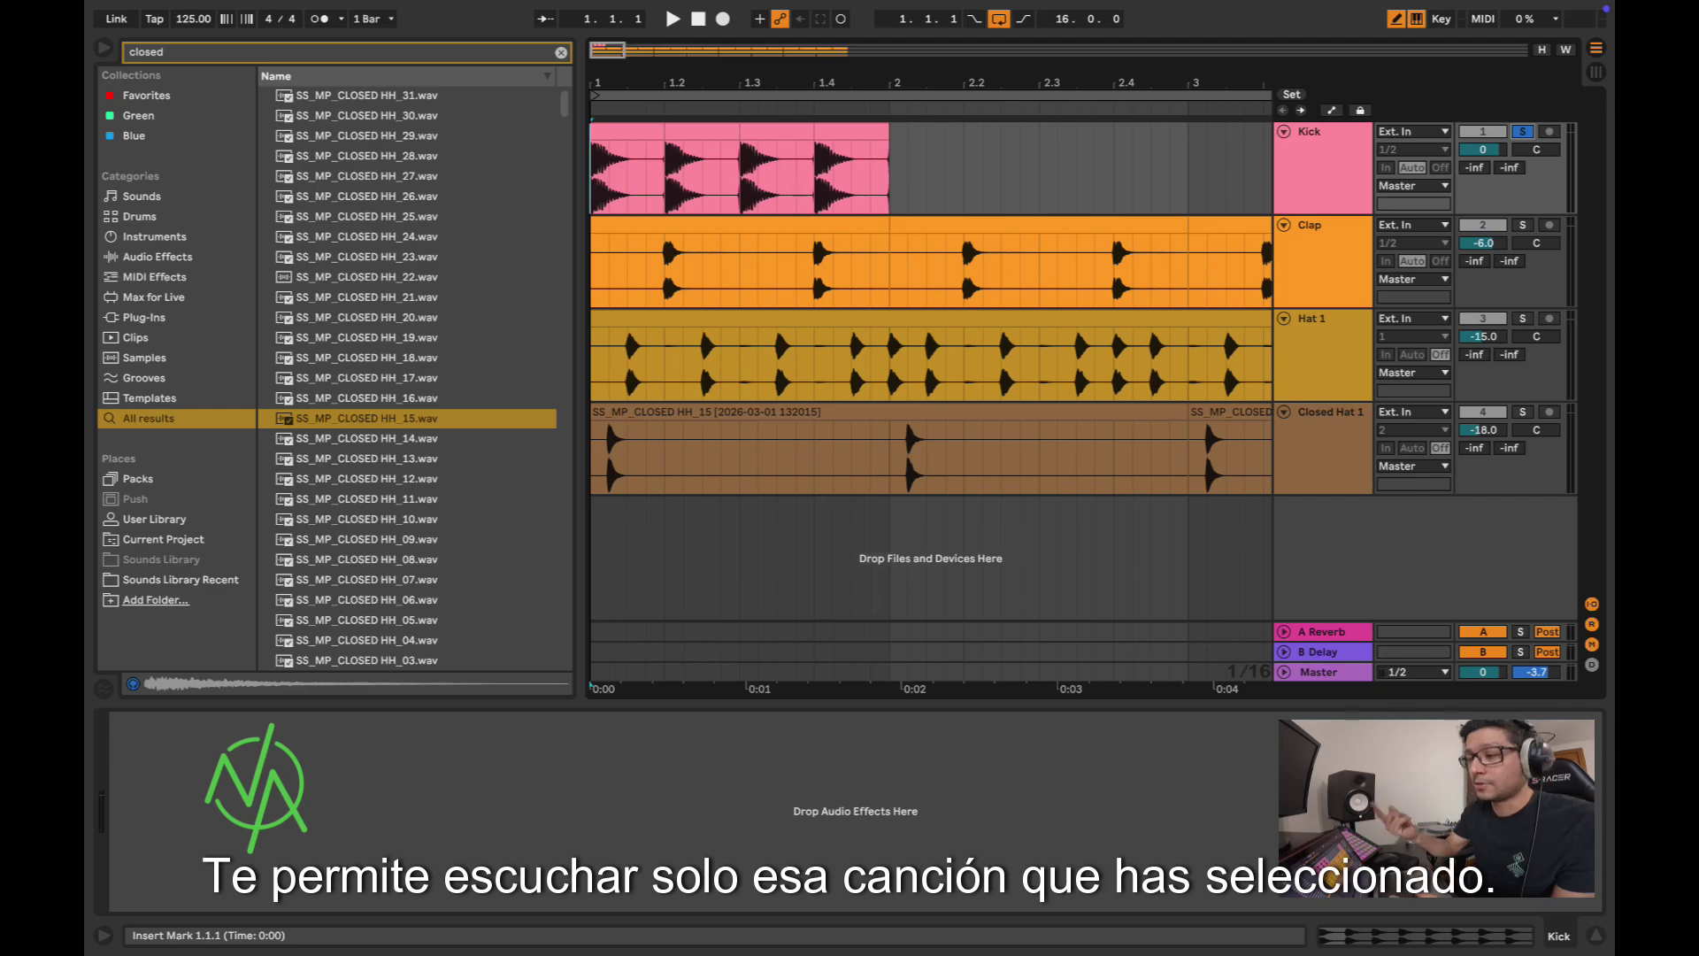
Step: Play the soloed kick track and examine its hits up close against the clap
key(space)
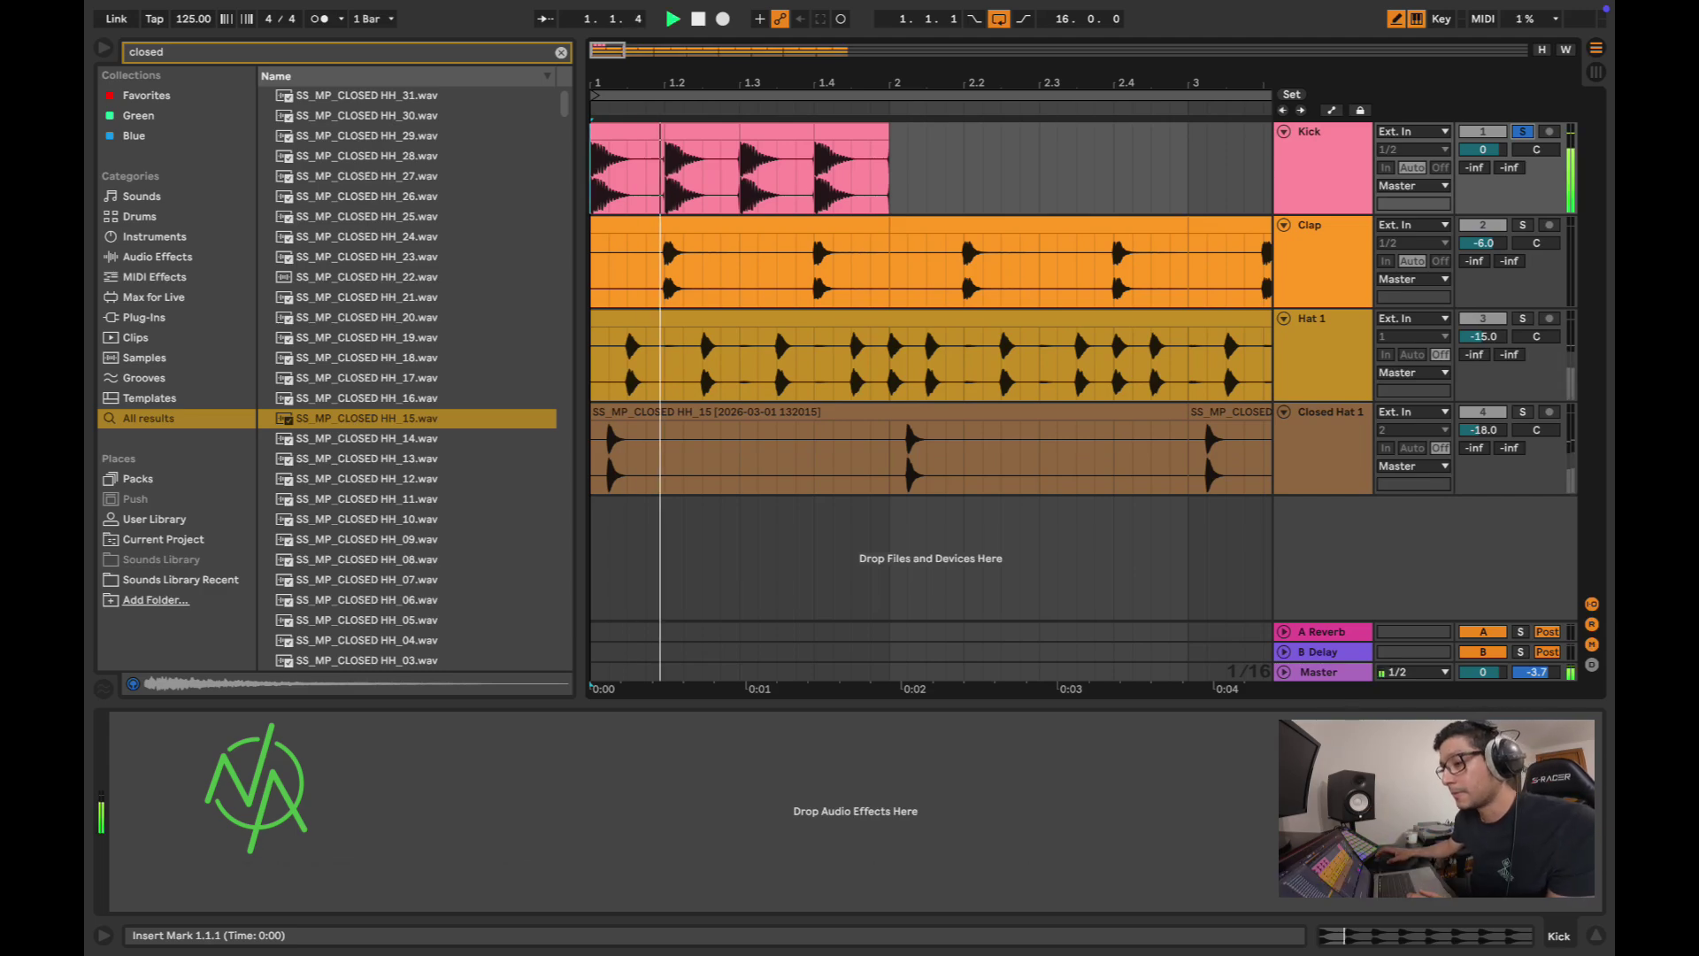
key(v)
key(plus)
key(plus)
key(plus)
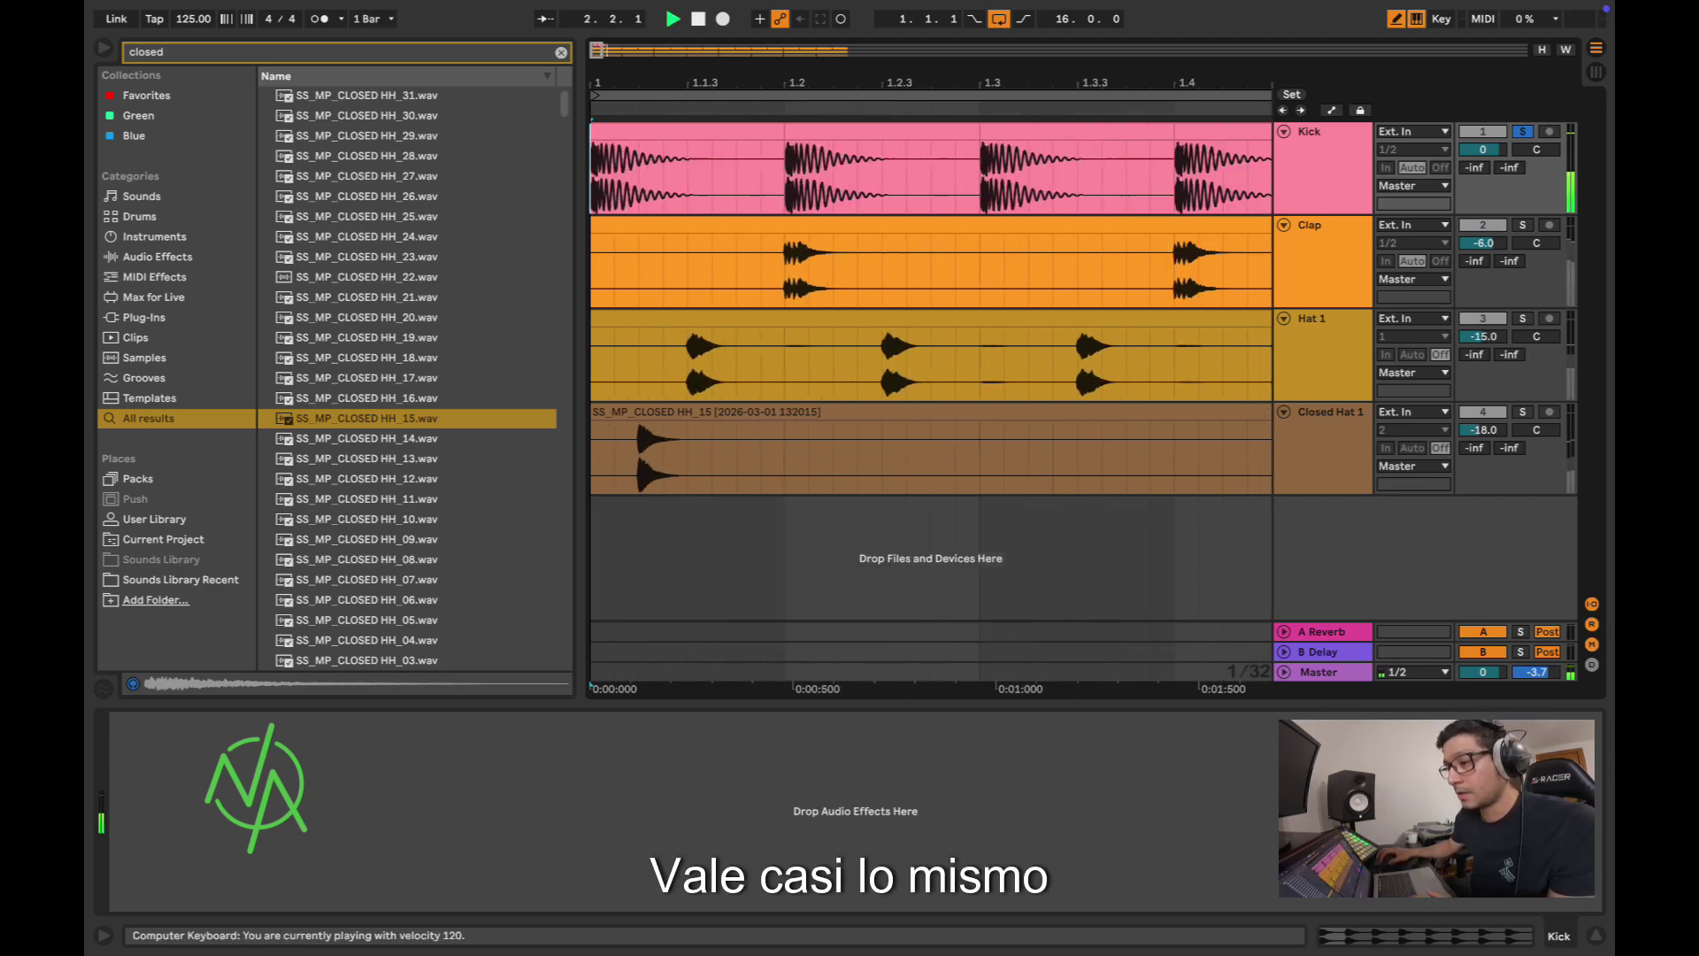
key(space)
Step: Consolidate bars 1 and 2 of the kick into one clip and duplicate it until it fills all 16 bars
drag(1017, 143, 906, 144)
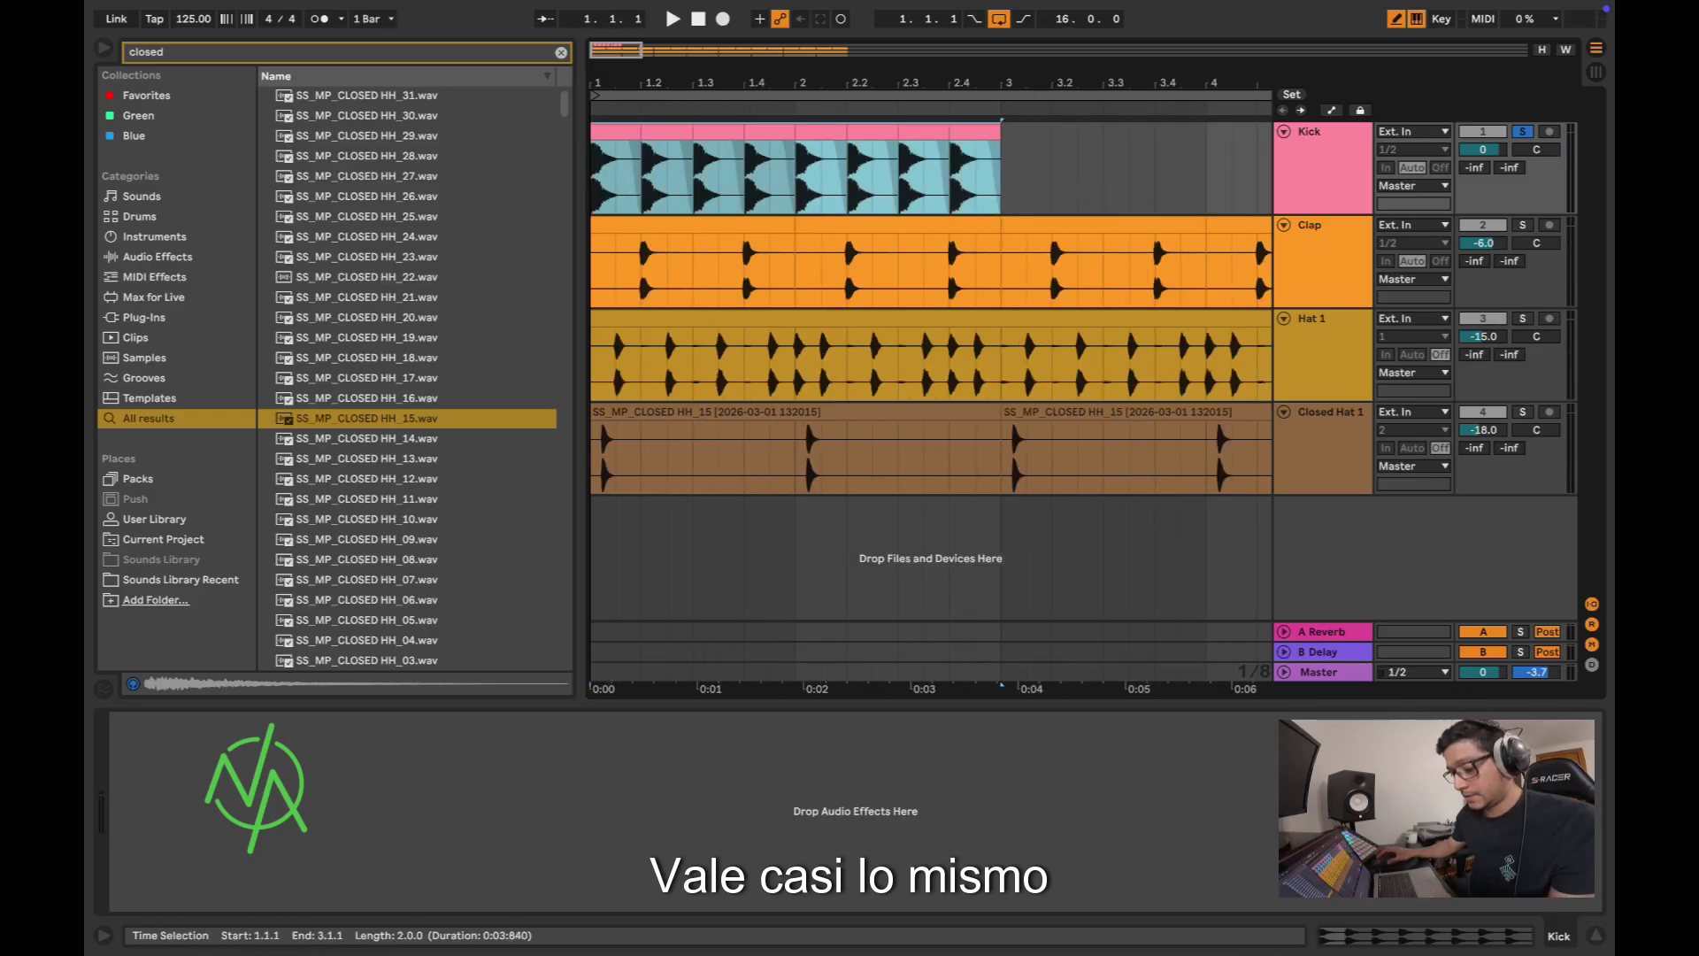
key(ctrl+j)
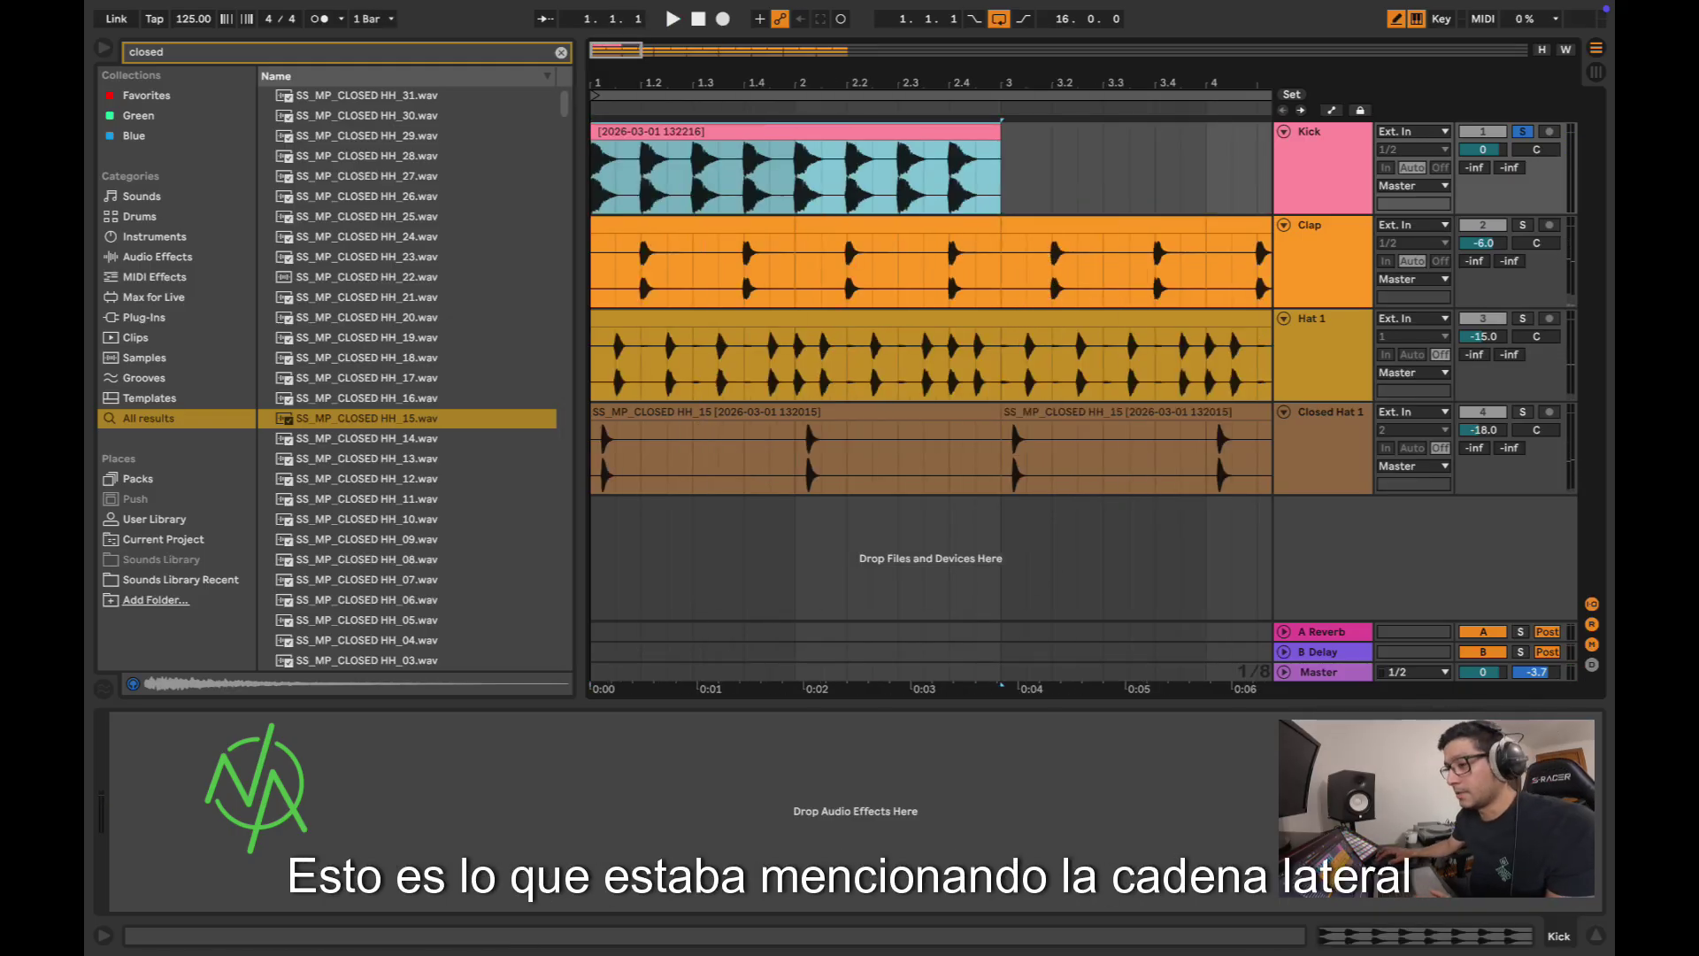
key(minus)
key(minus)
key(minus)
key(super+d)
key(ctrl+d)
key(ctrl+d)
key(ctrl+d)
key(ctrl+d)
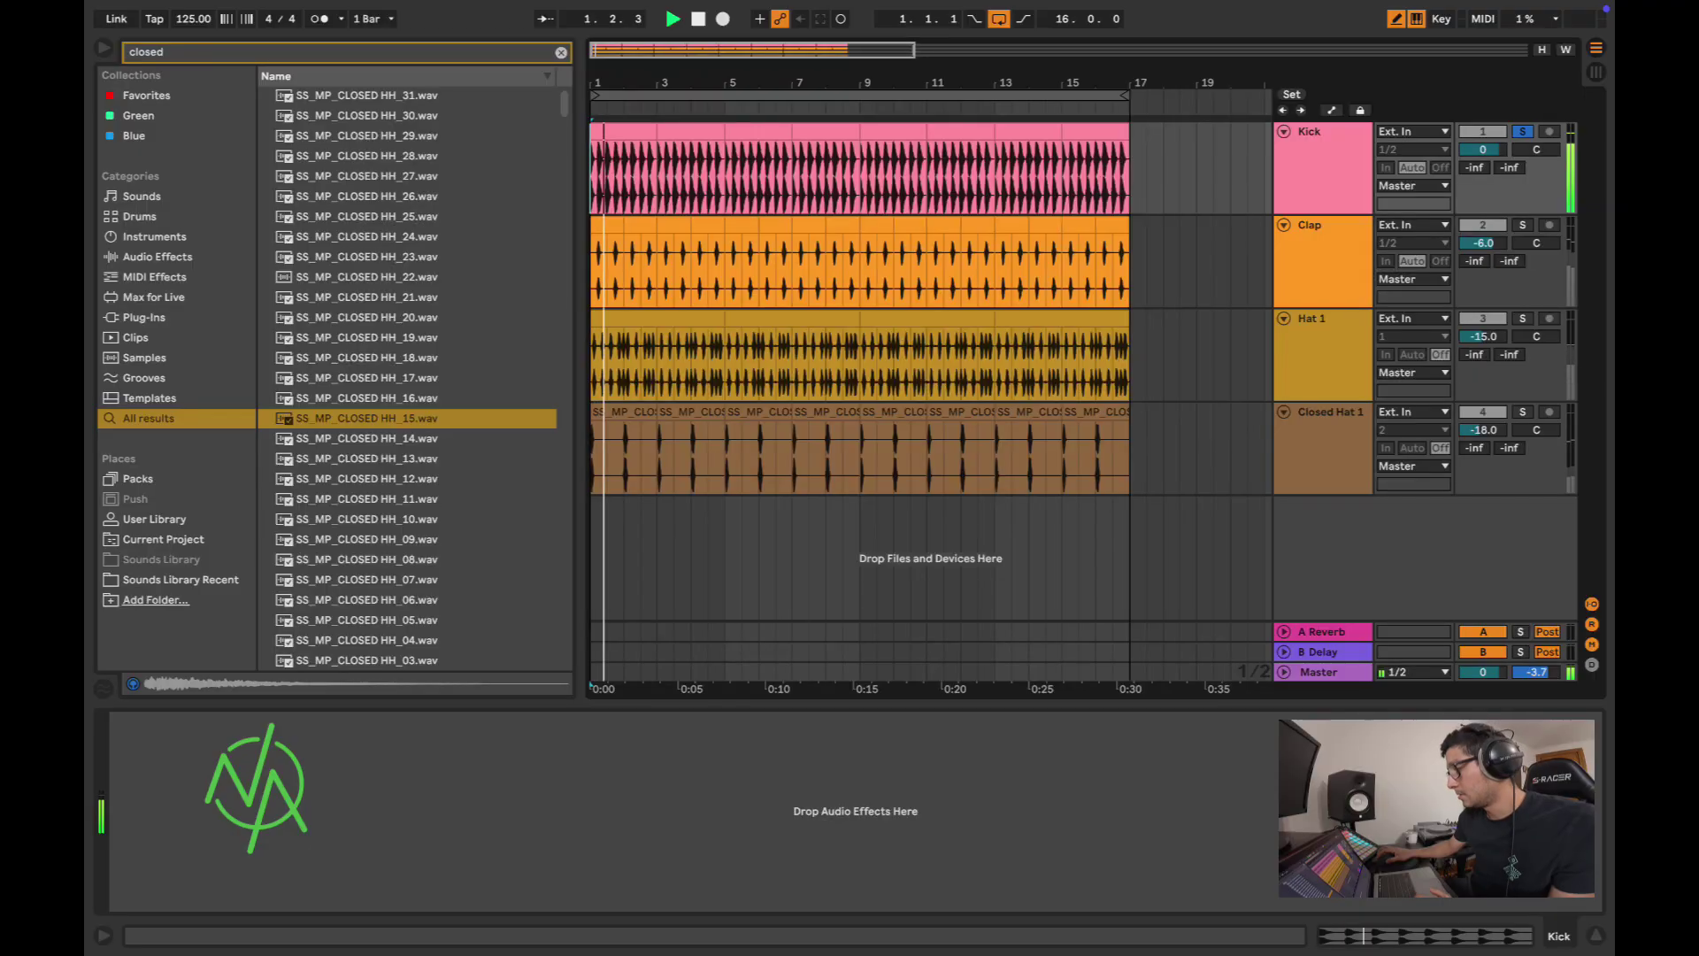
Step: Solo the clap and the closed hat in turn during playback, then play all tracks together
click(1521, 225)
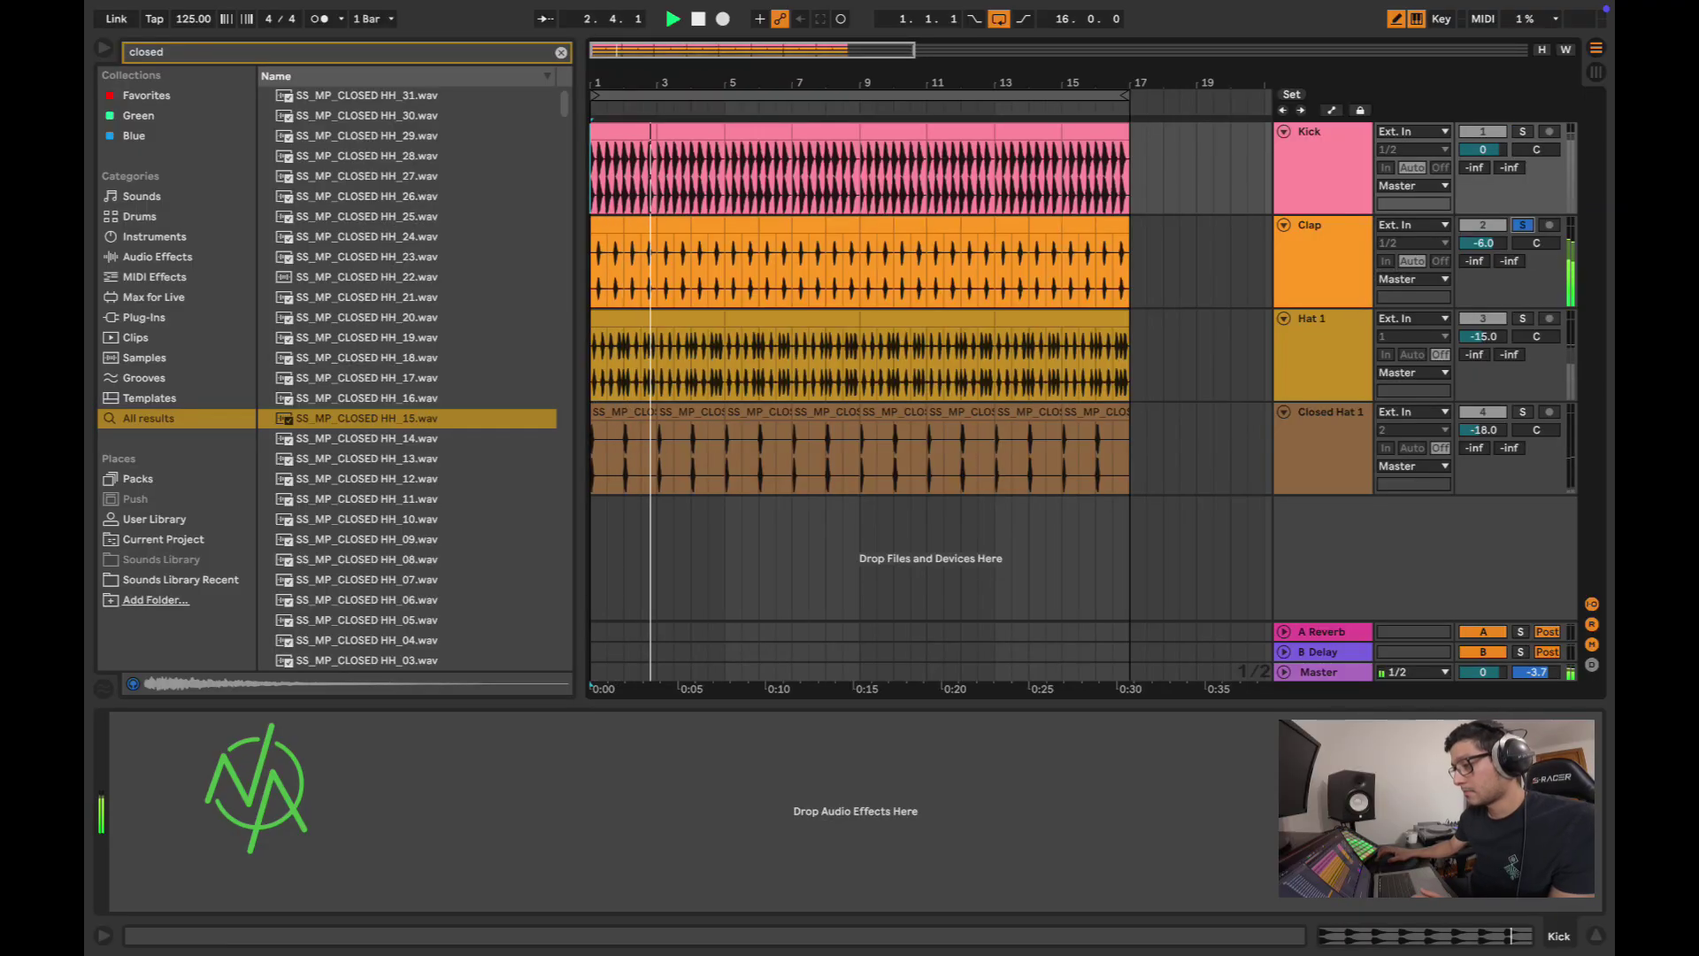
click(1522, 411)
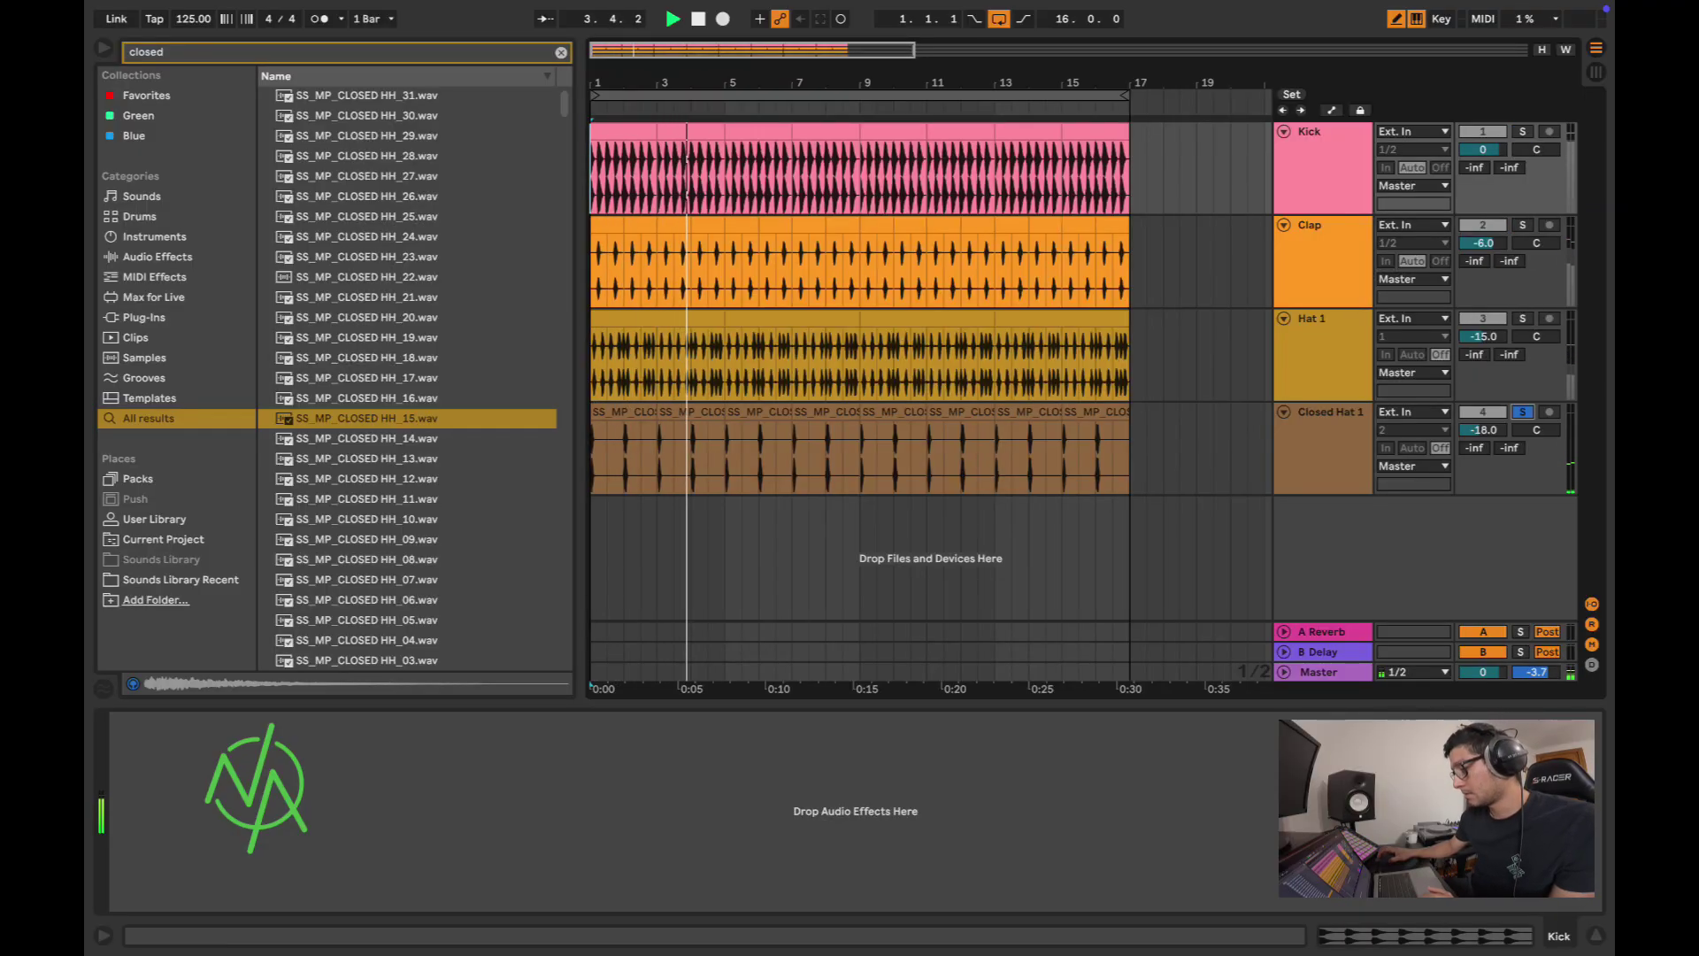
click(1521, 412)
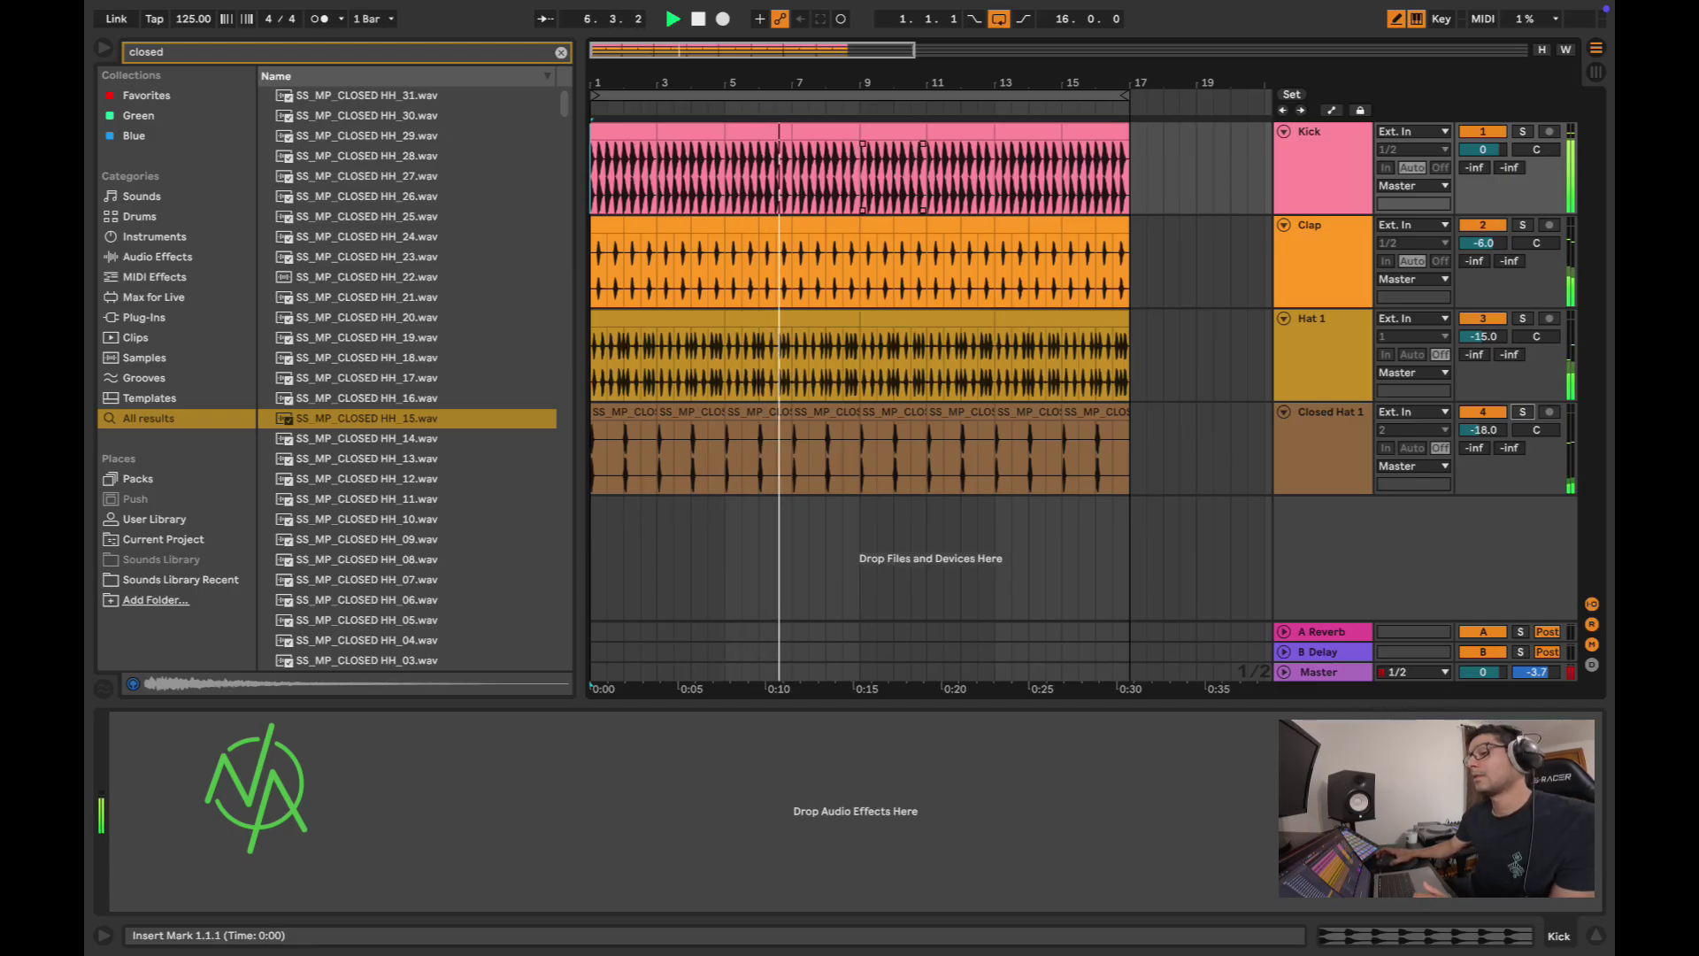
Step: Search the sample library for shaker and reduce the height of all four tracks
drag(812, 82, 811, 217)
mouse_move(984, 82)
mouse_down()
mouse_move(984, 217)
mouse_move(984, 53)
mouse_move(984, 82)
mouse_up()
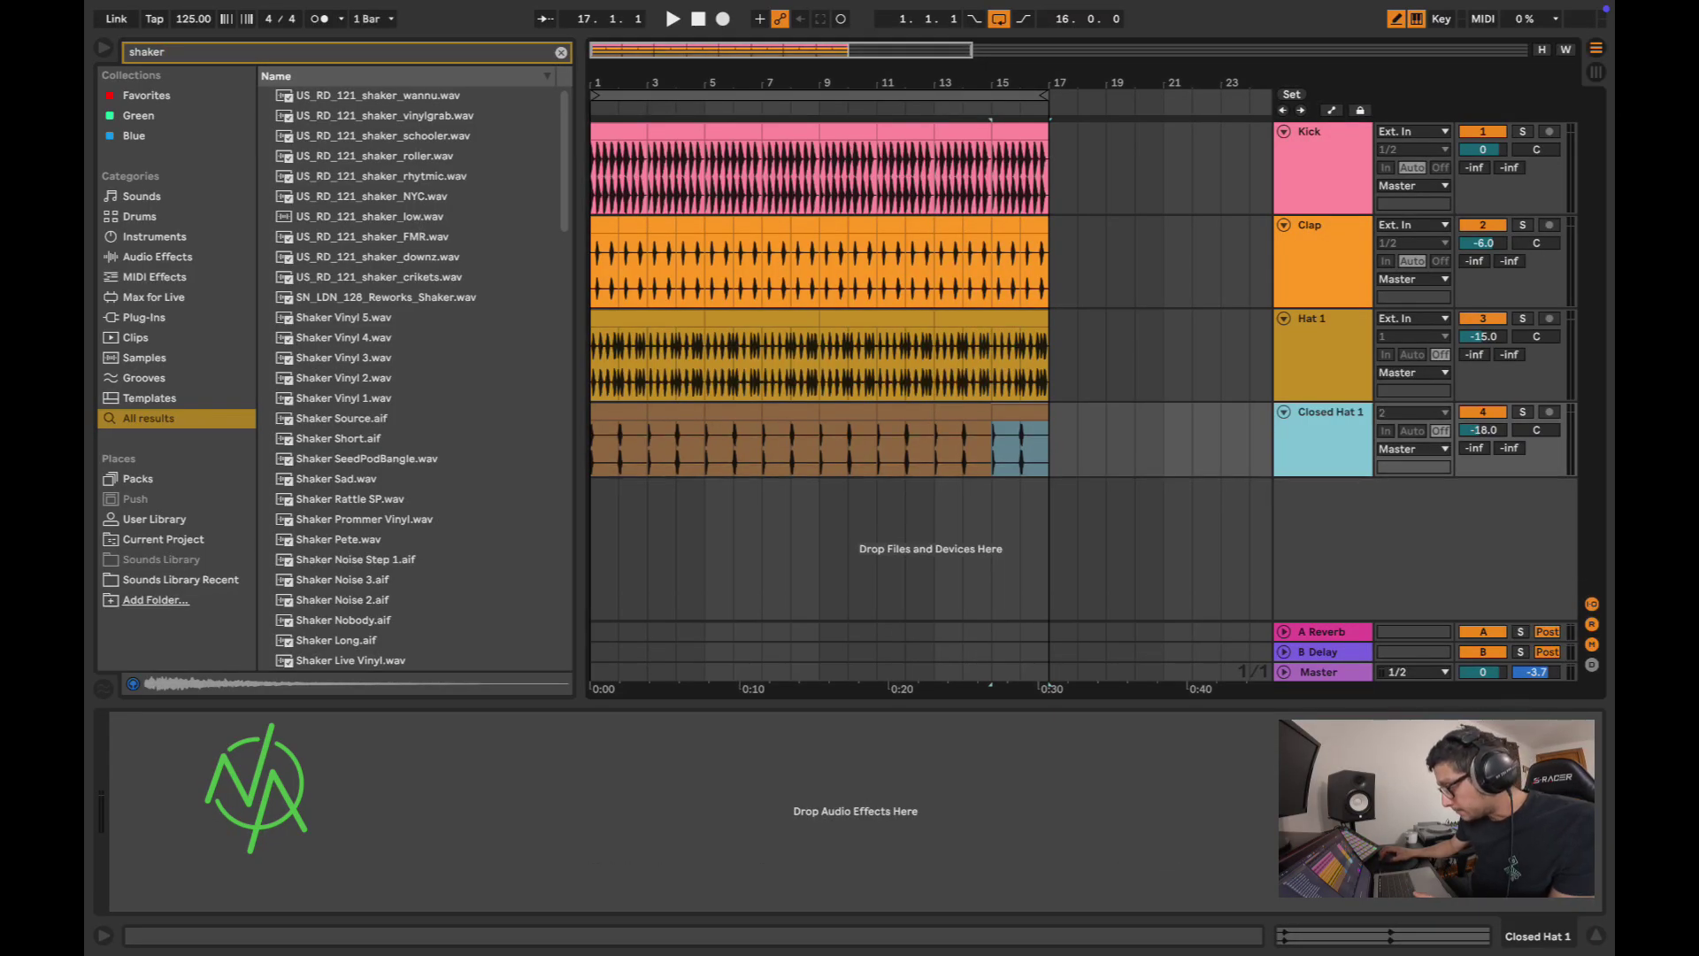
drag(1323, 402, 1323, 383)
mouse_move(1323, 307)
mouse_down()
mouse_move(1323, 270)
mouse_move(1323, 289)
mouse_up()
drag(1320, 214, 1321, 197)
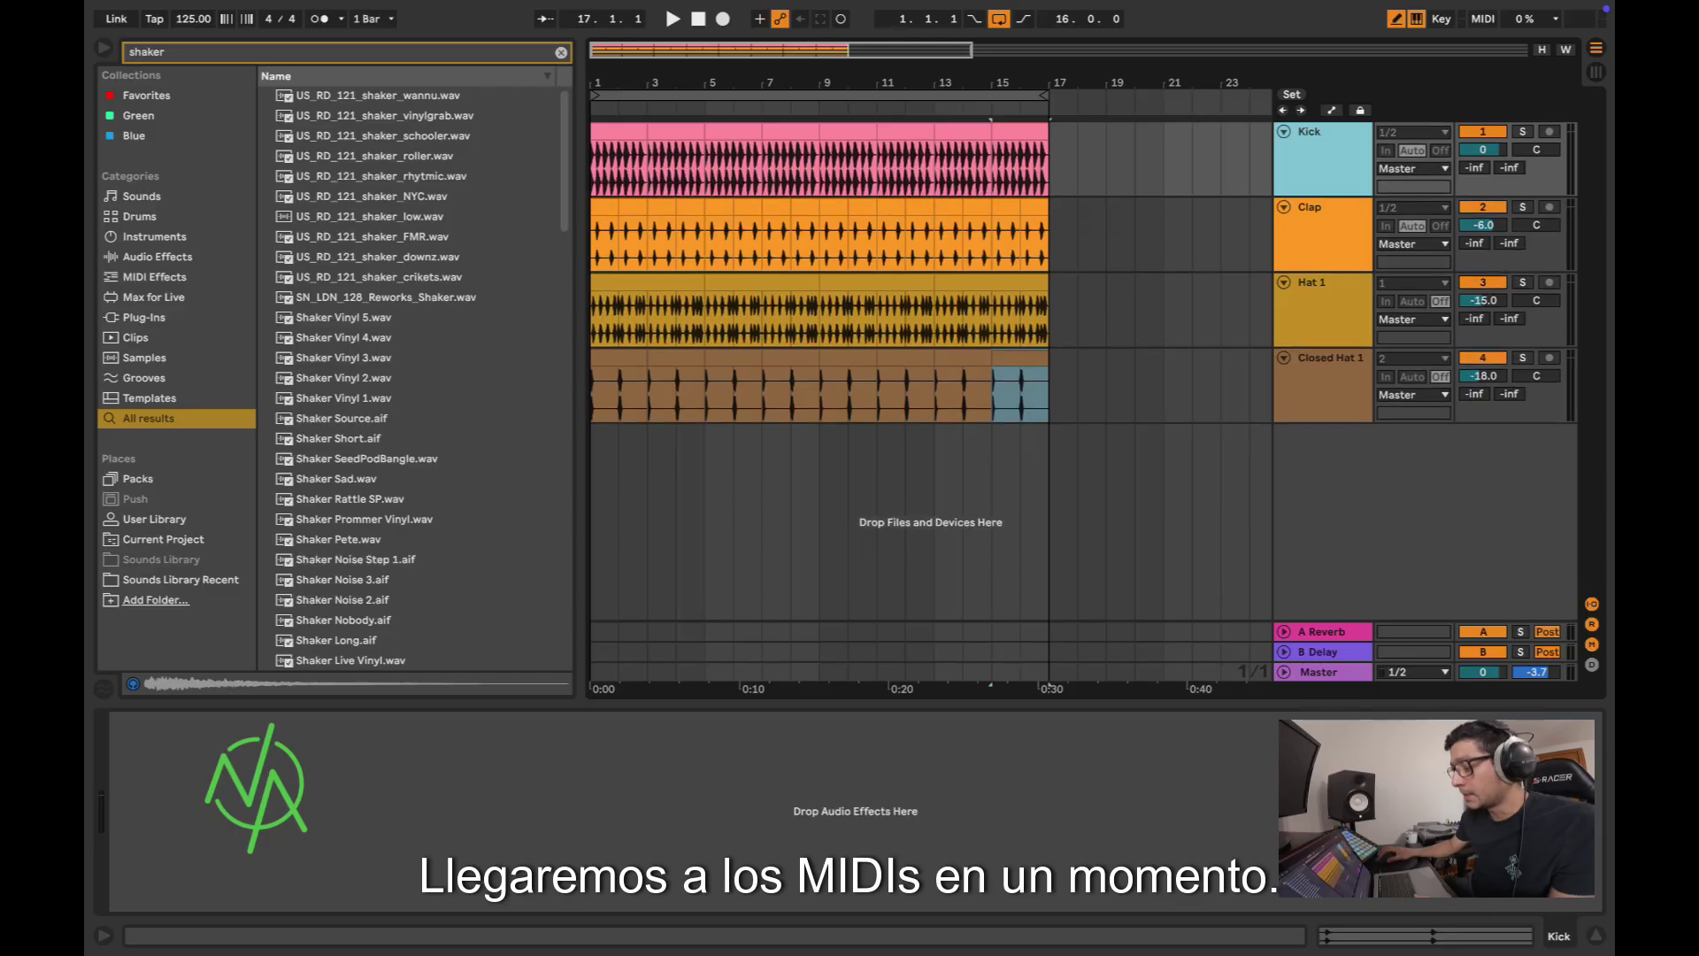
Step: Audition the US_RD_121 shaker samples and SN_LDN_128_Reworks_Shaker.wav
click(372, 195)
click(372, 237)
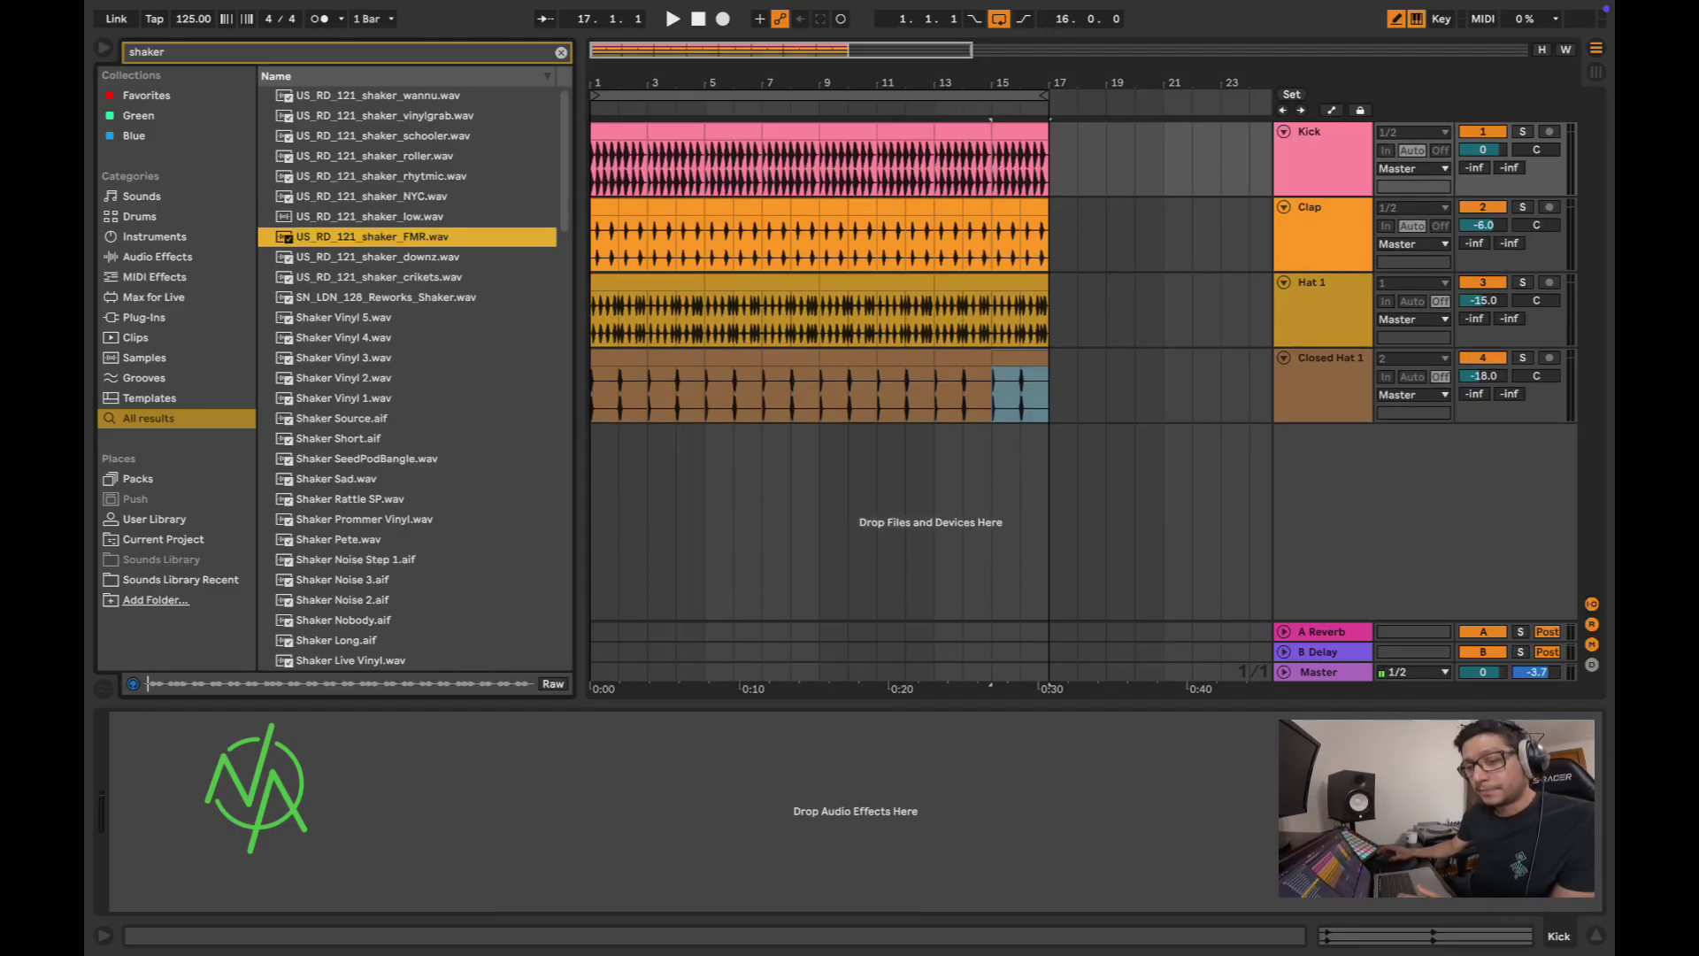
key(Down)
key(Down)
key(Down)
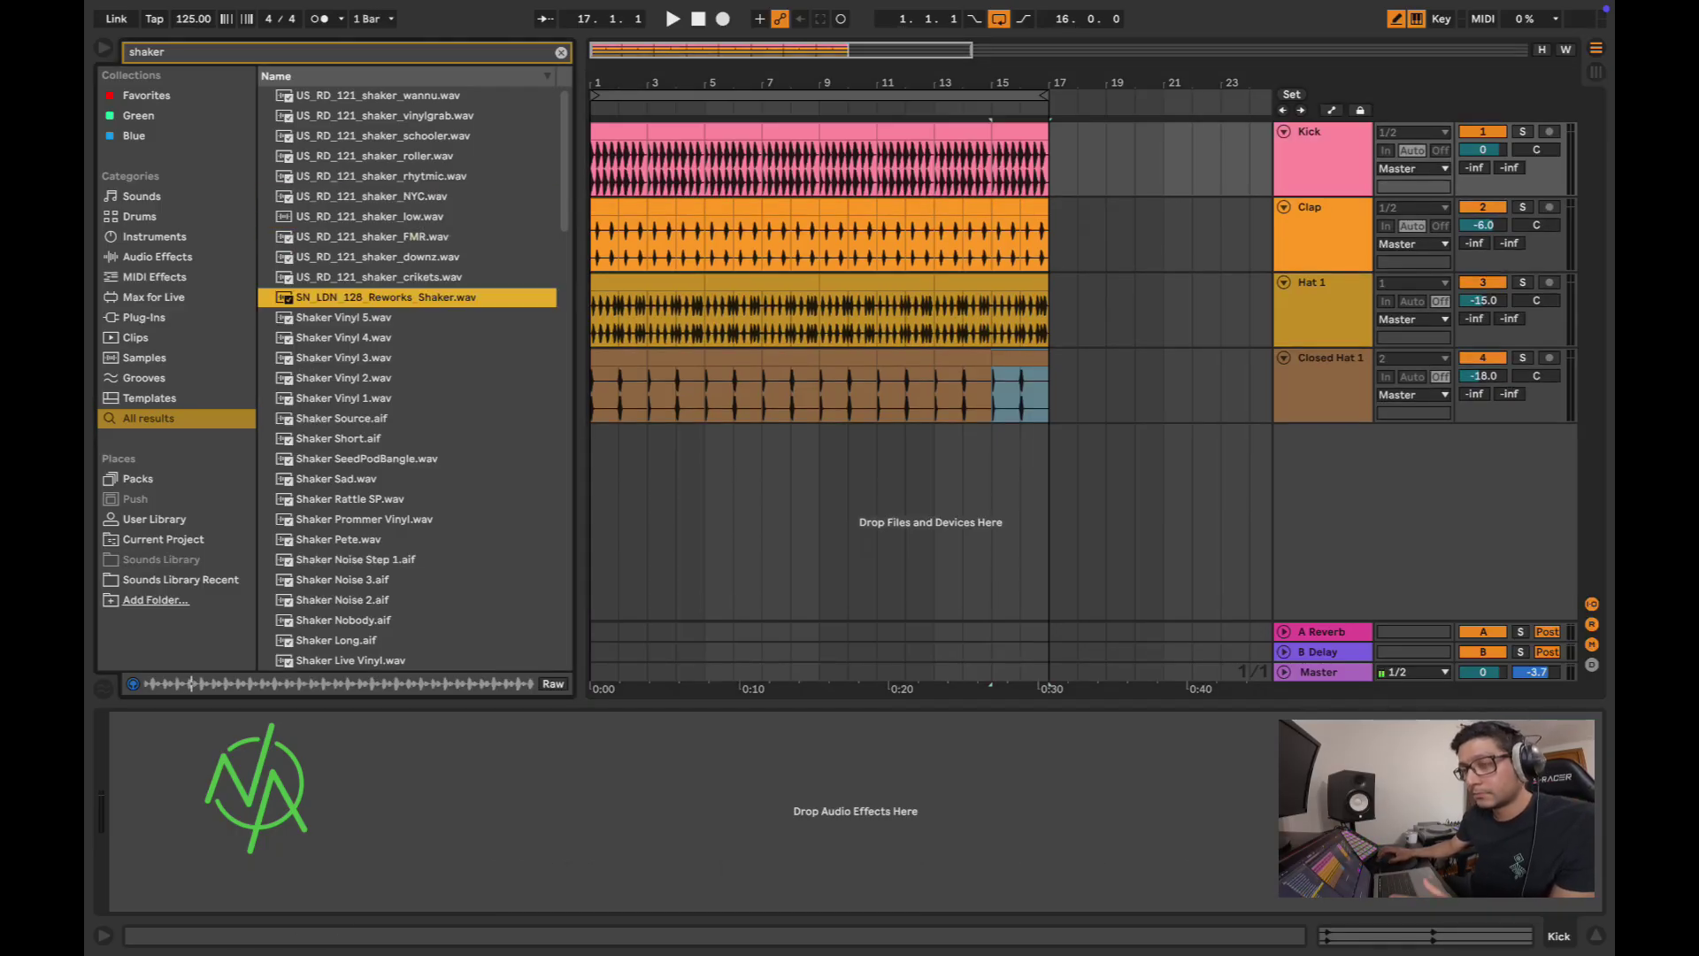
click(378, 95)
click(378, 277)
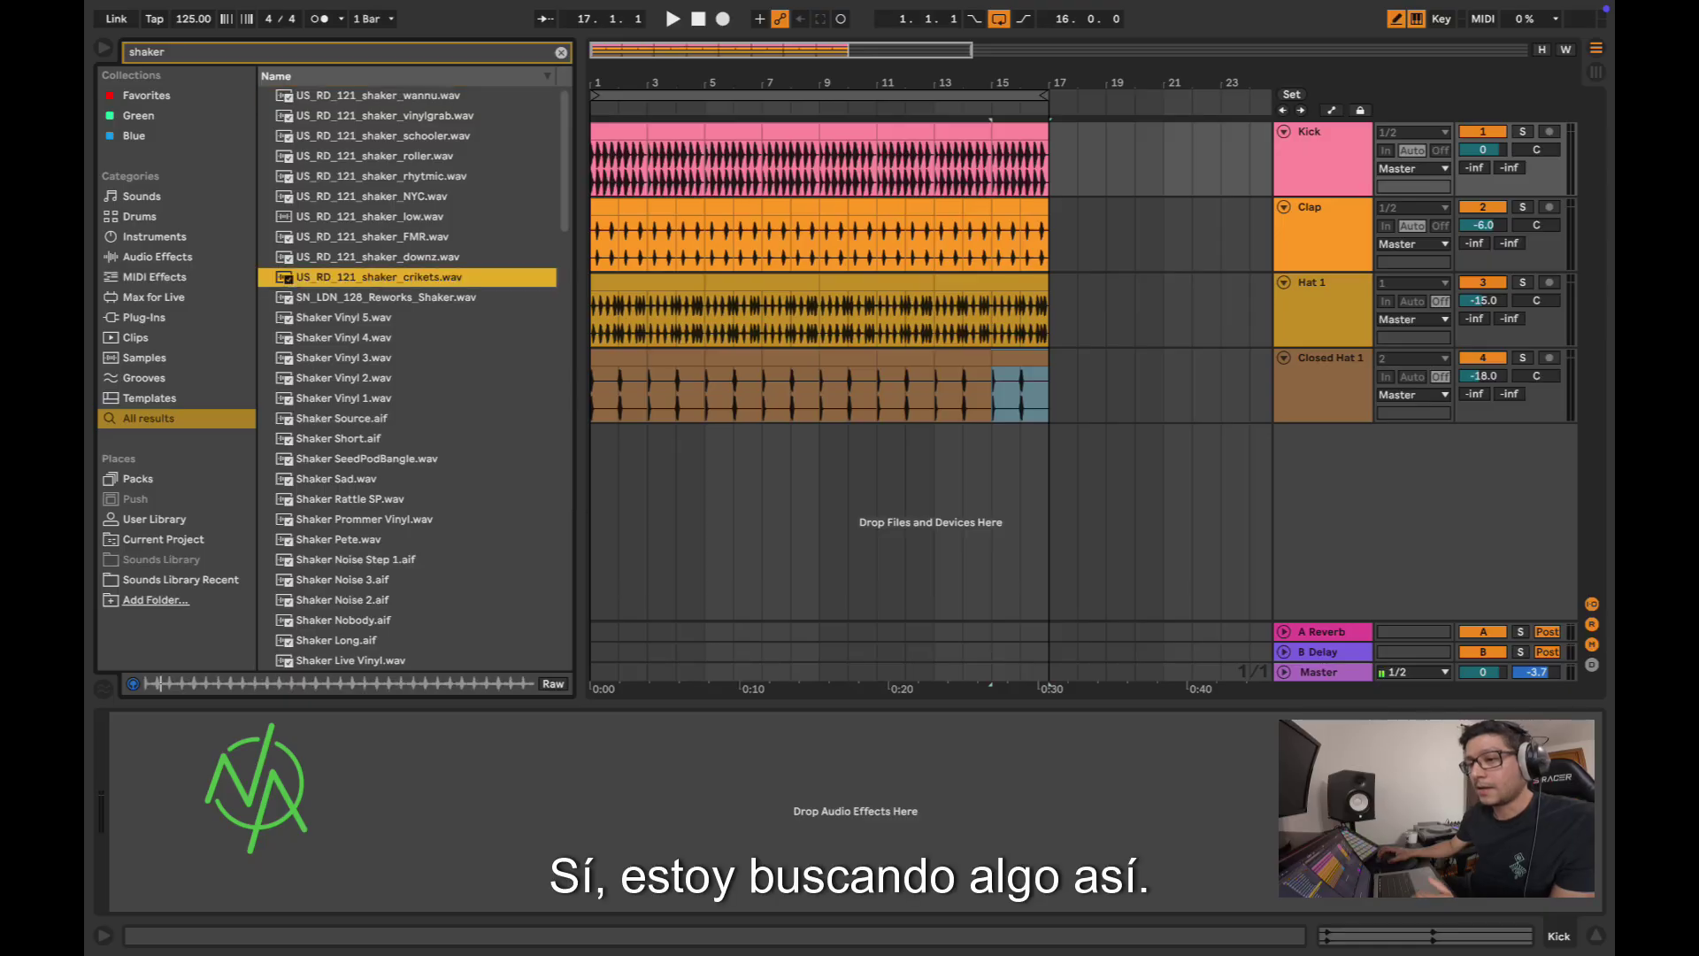
click(386, 297)
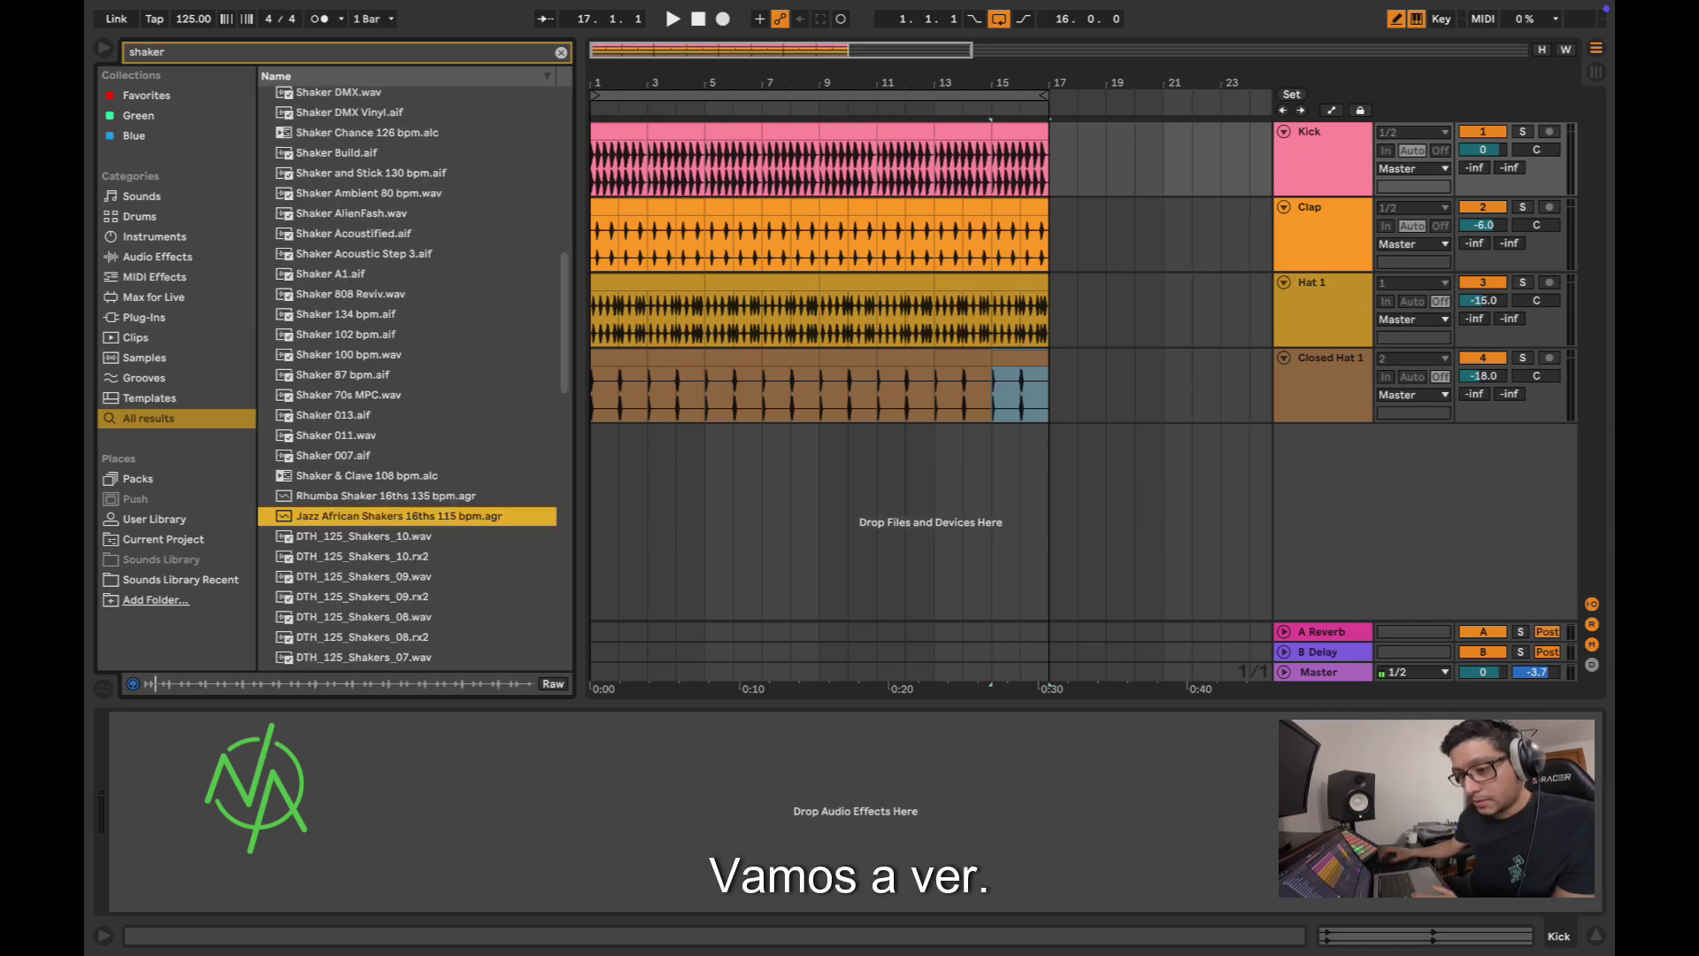
Step: Audition the DTH_125 and DTH_124 shaker loops further down the results
key(Down)
scroll(407, 381, up, 3)
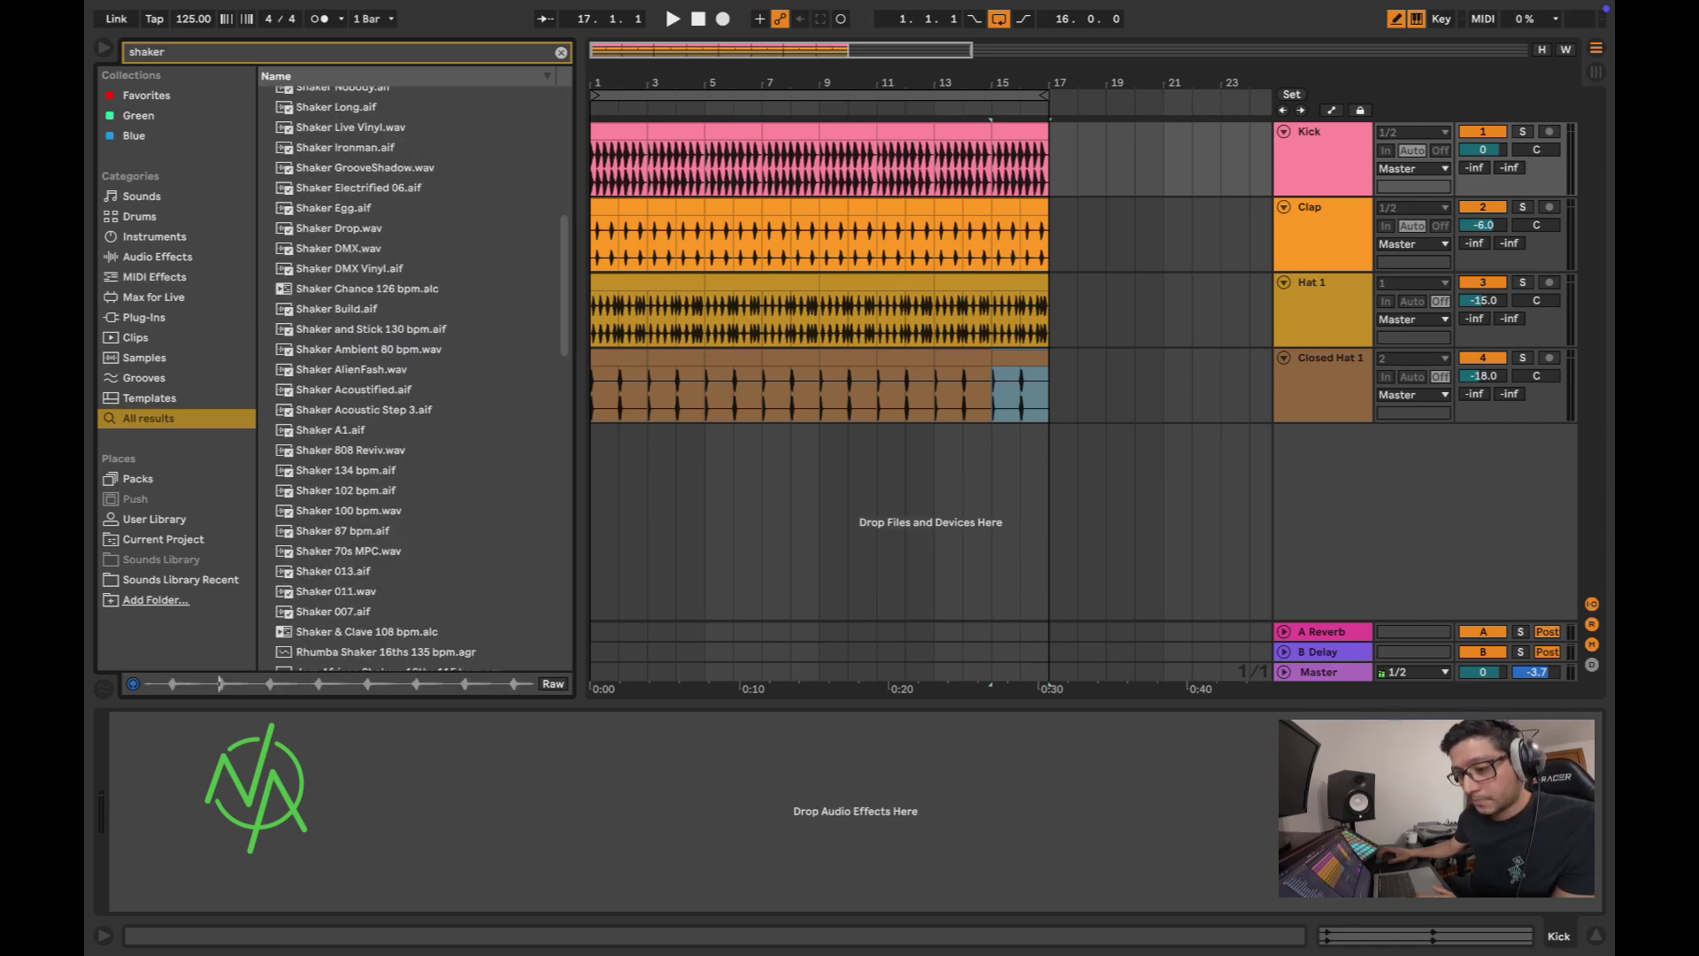
key(Down)
key(Down)
key(Down)
key(Down)
key(Down)
key(Down)
key(Down)
key(Down)
key(Down)
key(Down)
key(Down)
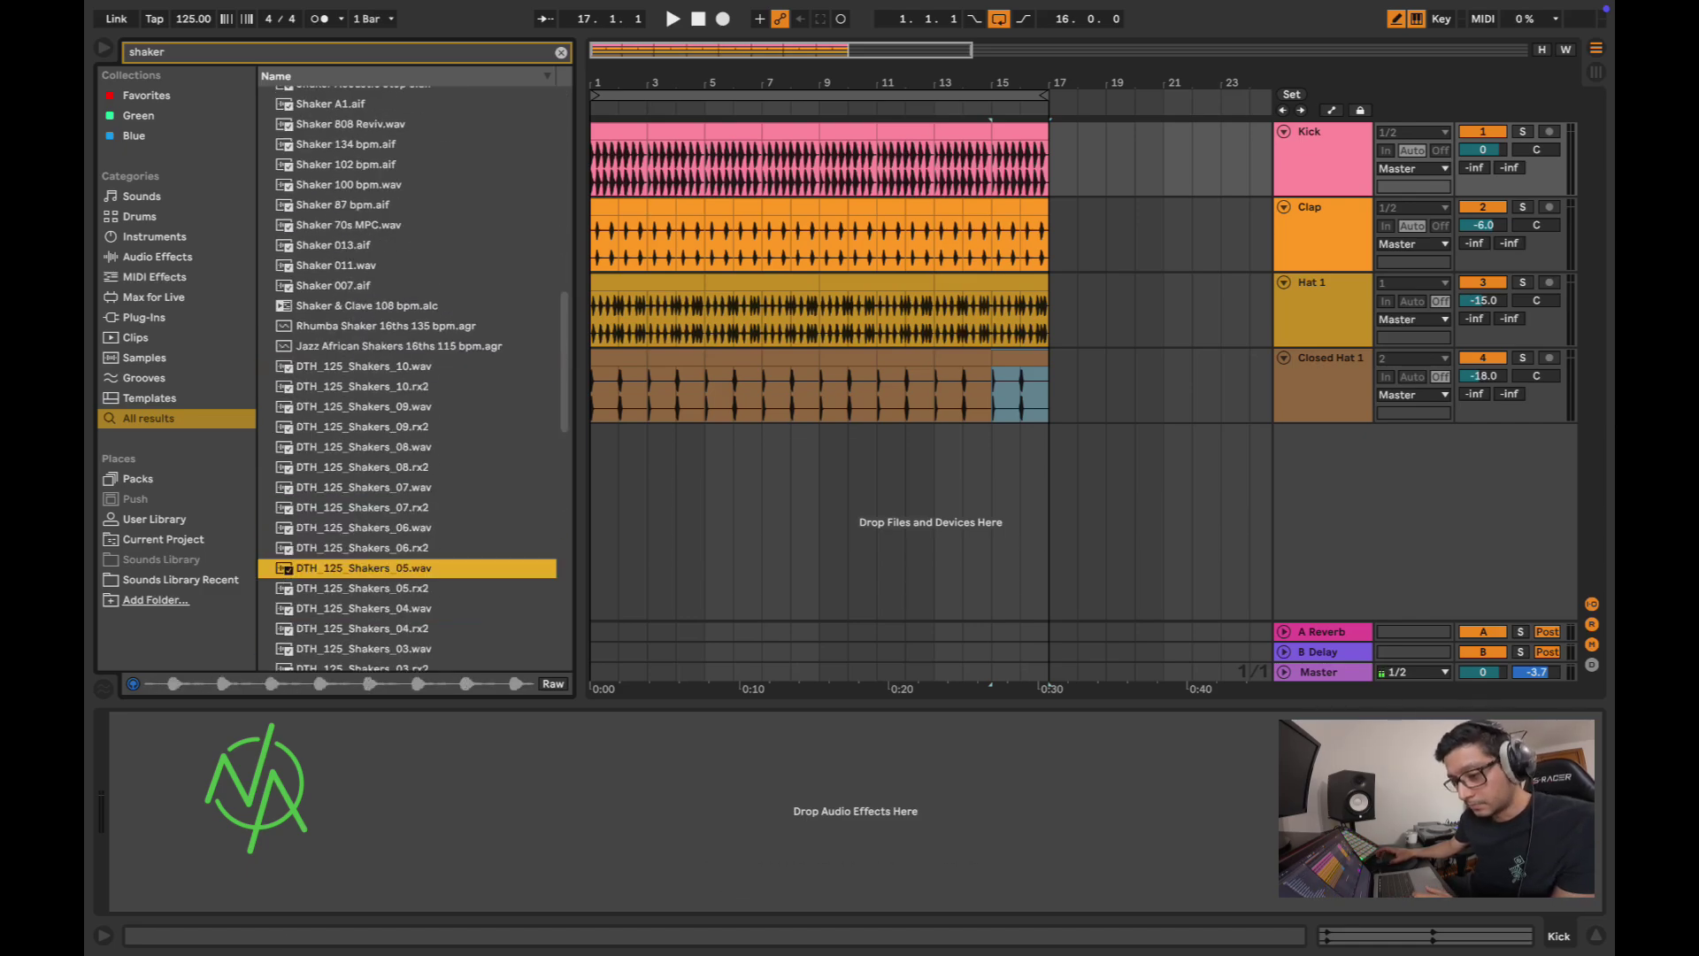
key(Down)
key(Down)
key(Down)
key(Down)
key(Down)
key(Down)
key(Down)
key(Down)
key(Down)
key(Down)
key(Down)
key(Down)
key(Down)
key(Down)
key(Down)
key(Down)
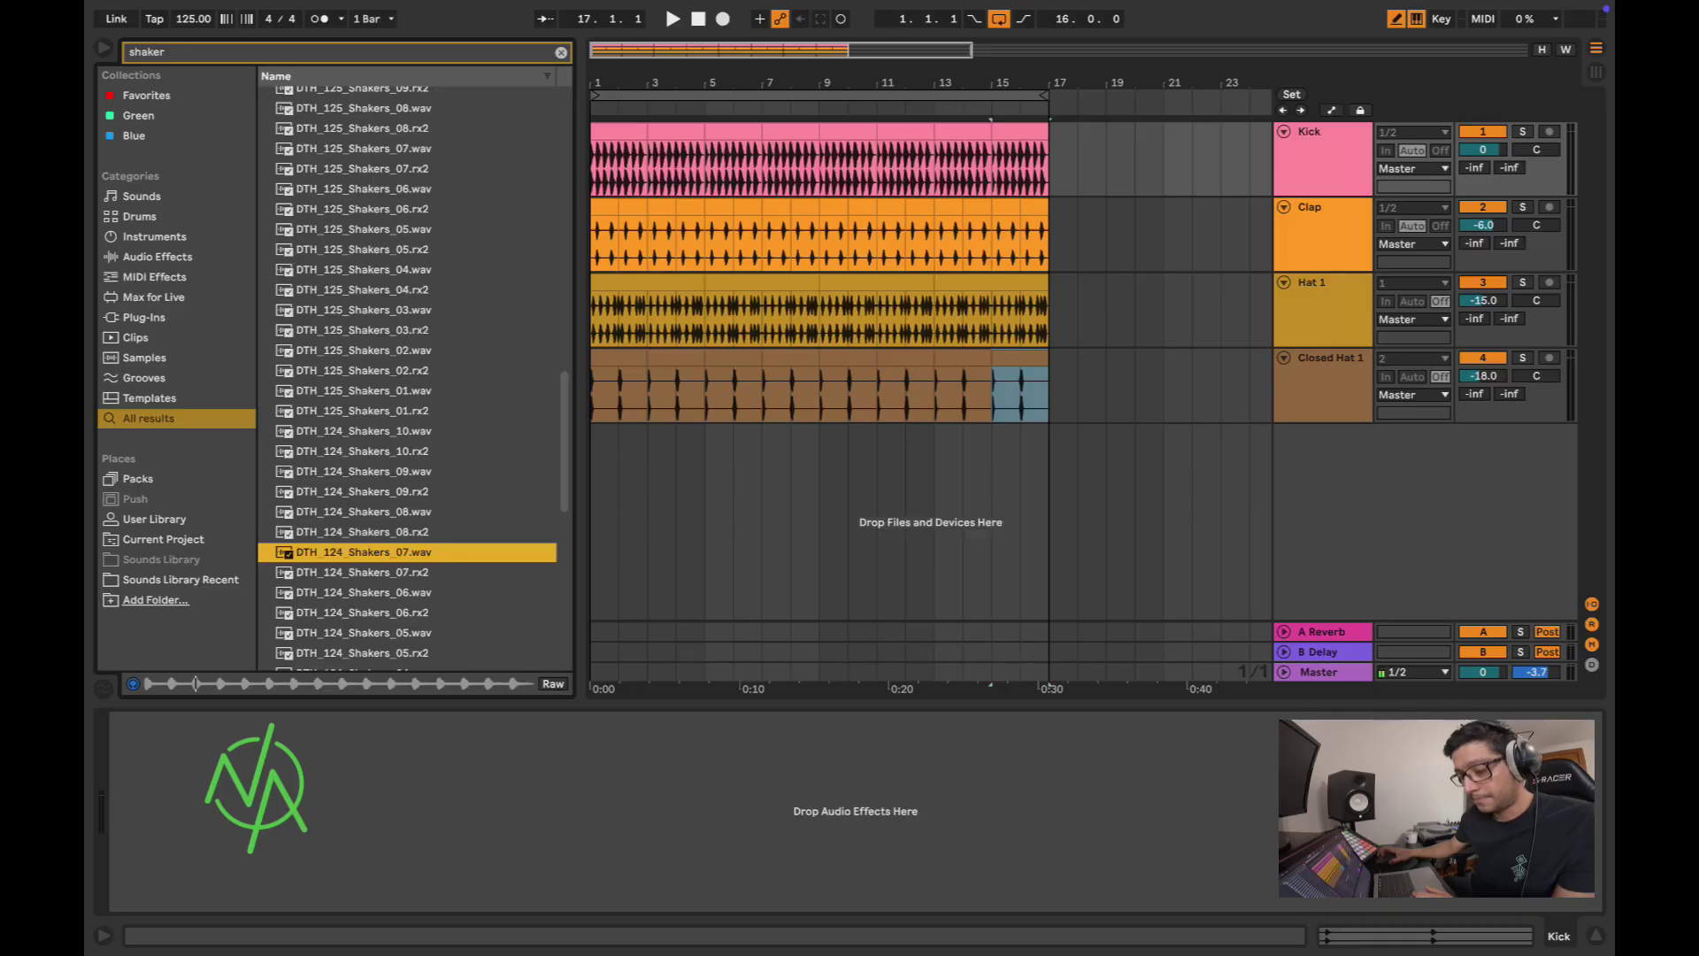
key(Down)
key(Down)
key(Down)
key(Down)
key(Down)
key(Down)
key(Down)
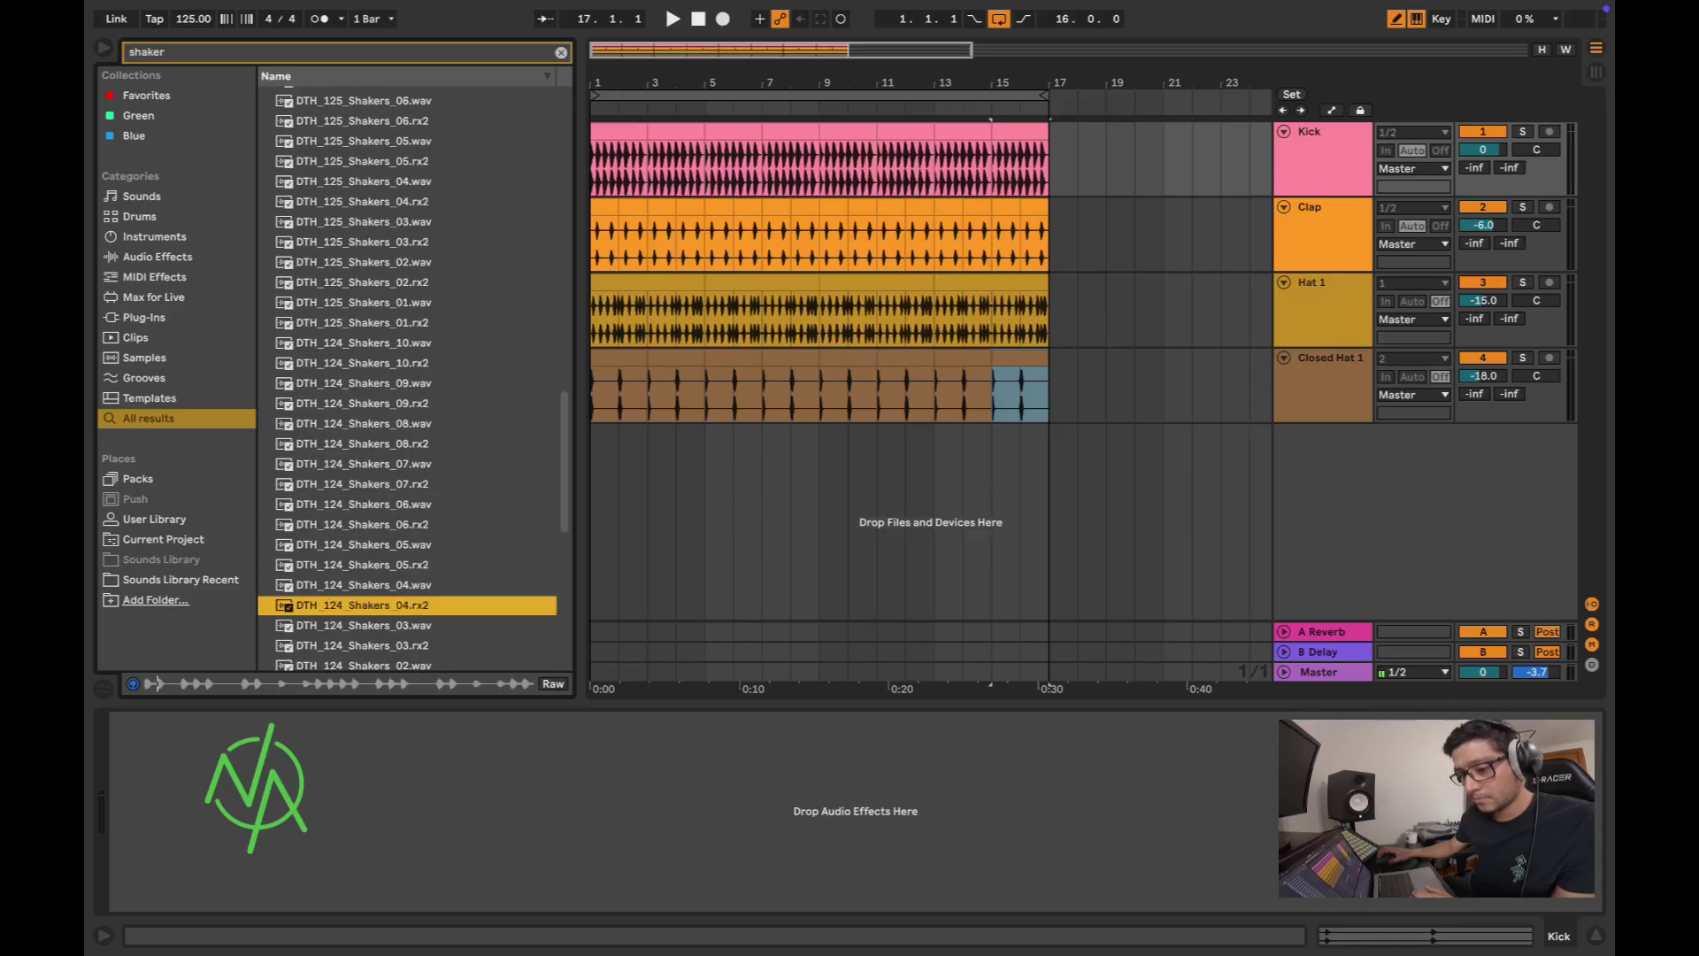
key(Down)
key(Down)
key(Down)
key(Down)
key(Down)
key(Down)
key(Down)
key(Down)
Step: Return to the start of the shaker results and audition the US_RD_121 samples again, up to US_RD_121_shaker_wannu.wav
key(Up)
key(Up)
key(Up)
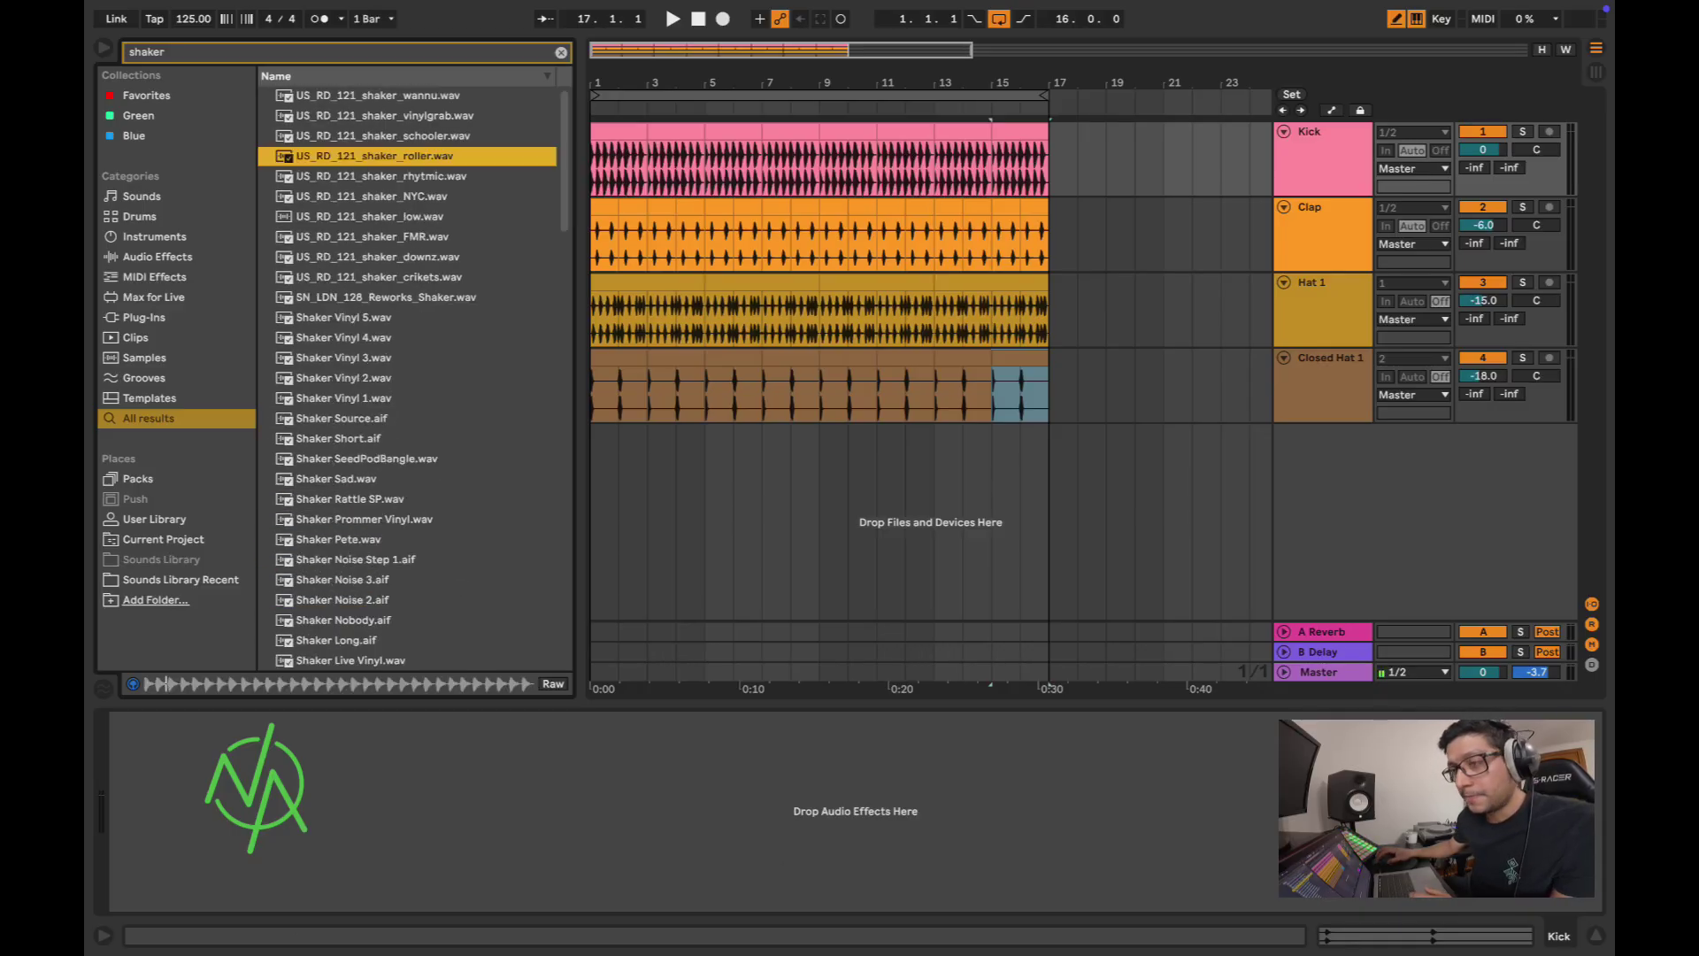
key(Up)
key(Up)
key(Up)
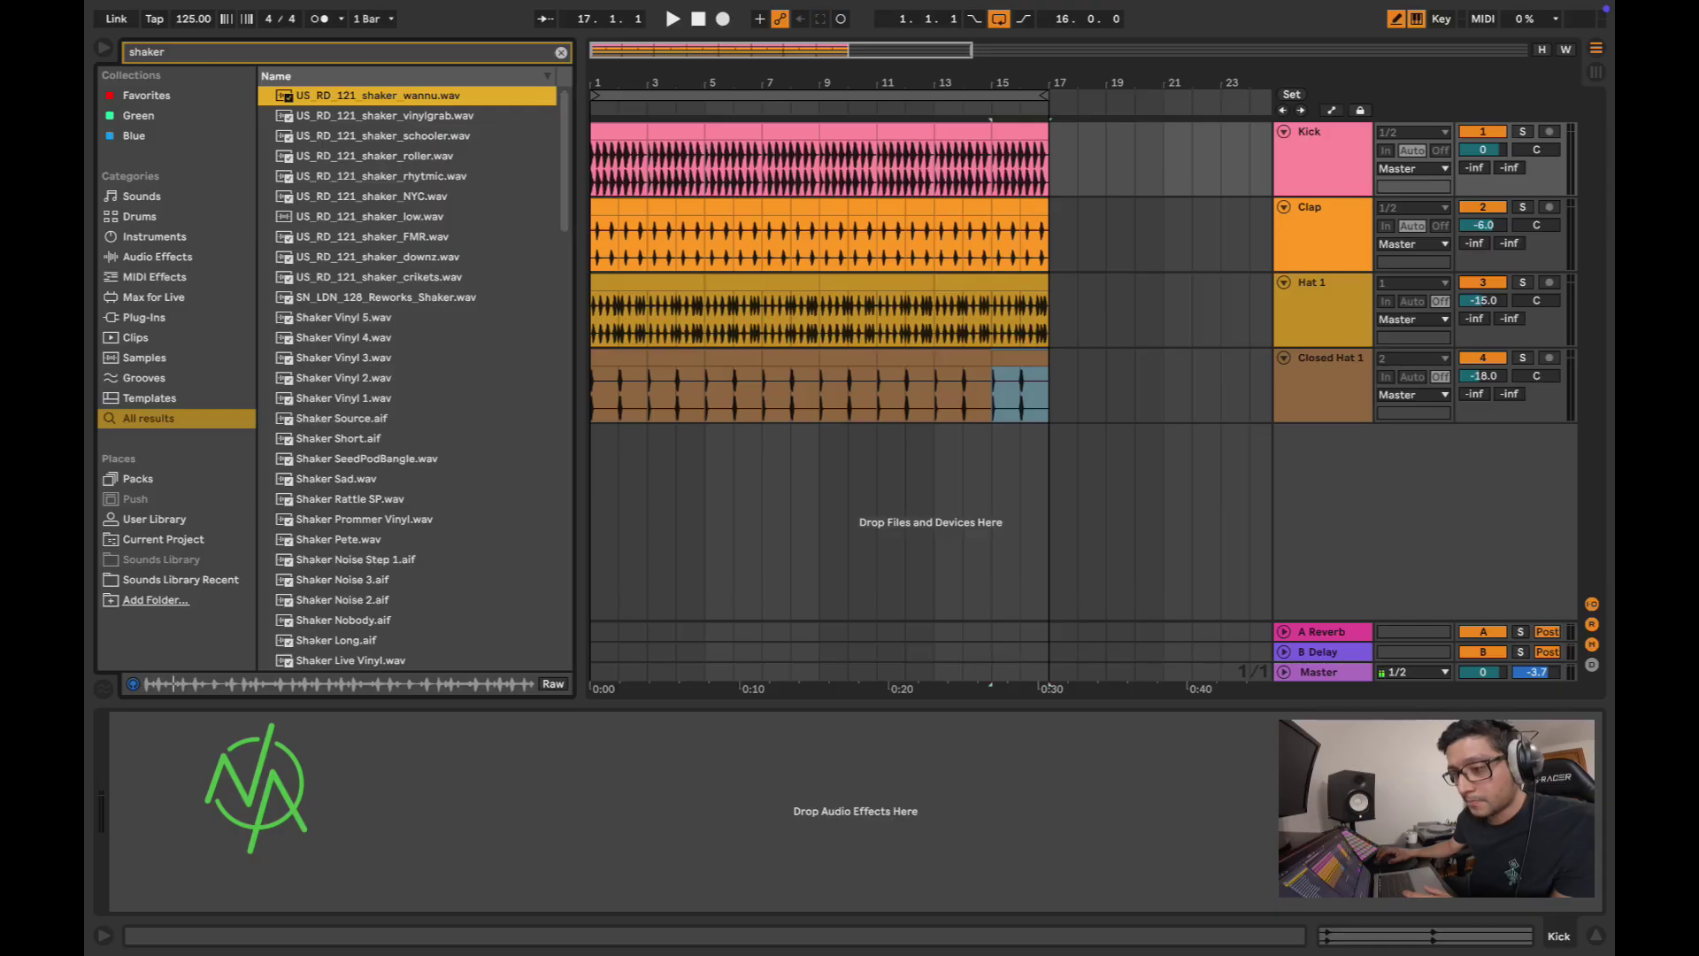
Step: Place SN_LDN_128_Reworks_Shaker.wav on a new track at bar 1 and lower its volume to -21.2 dB during playback
click(380, 297)
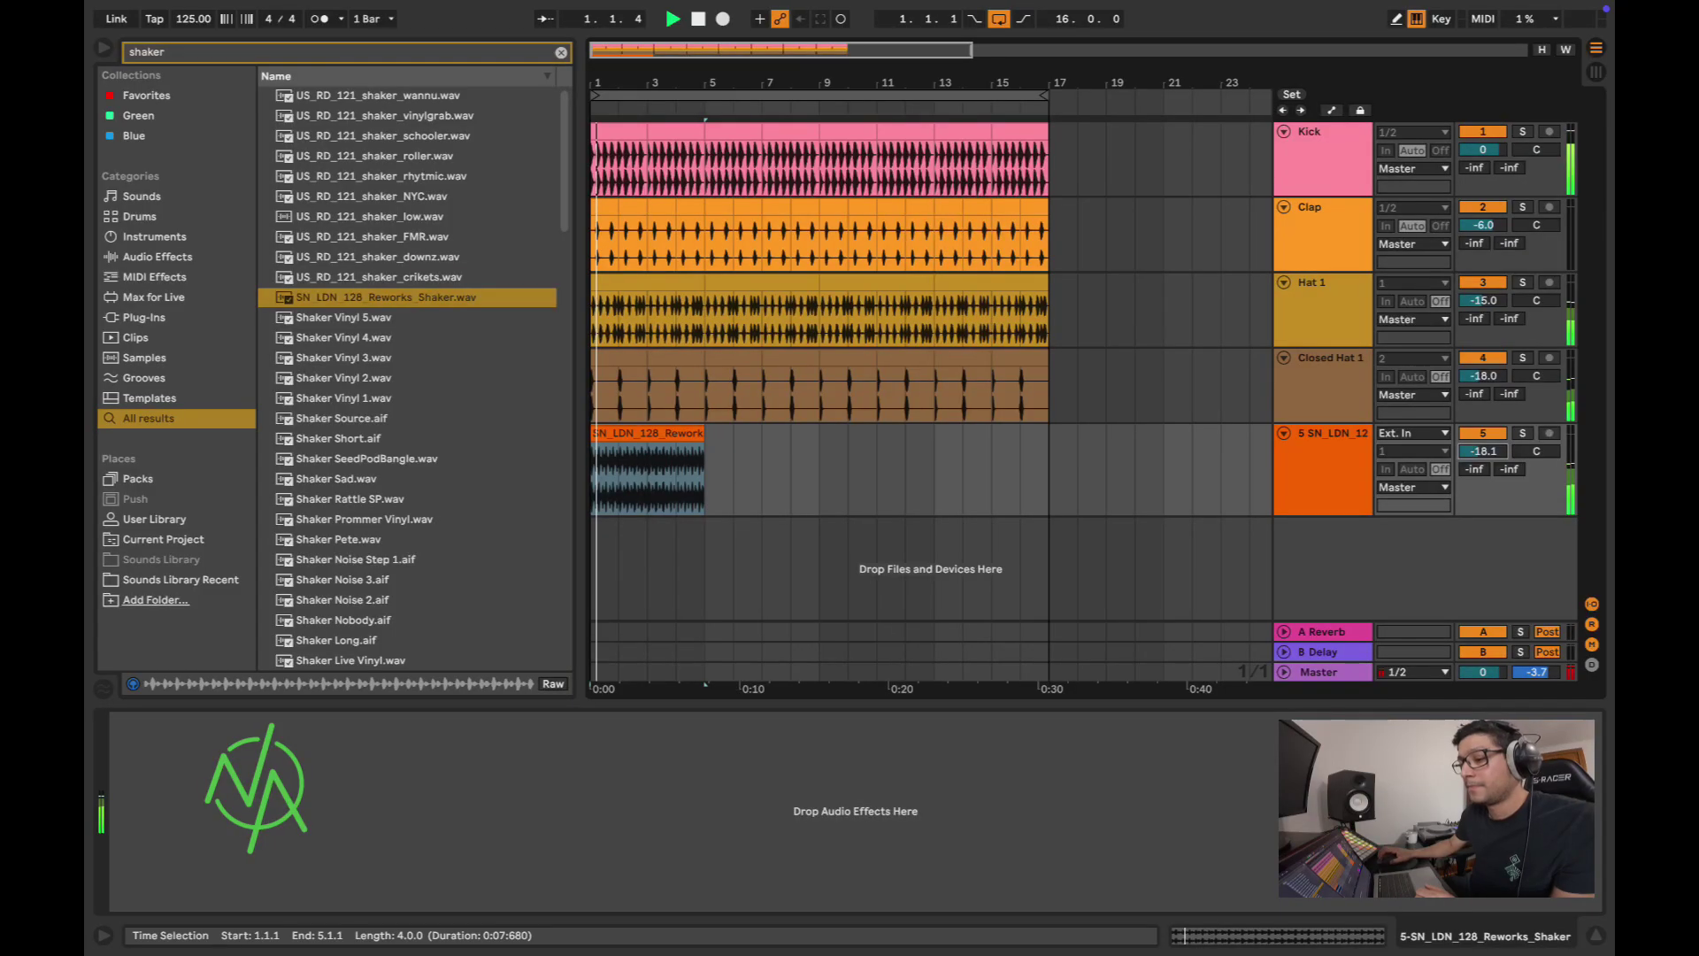
click(610, 435)
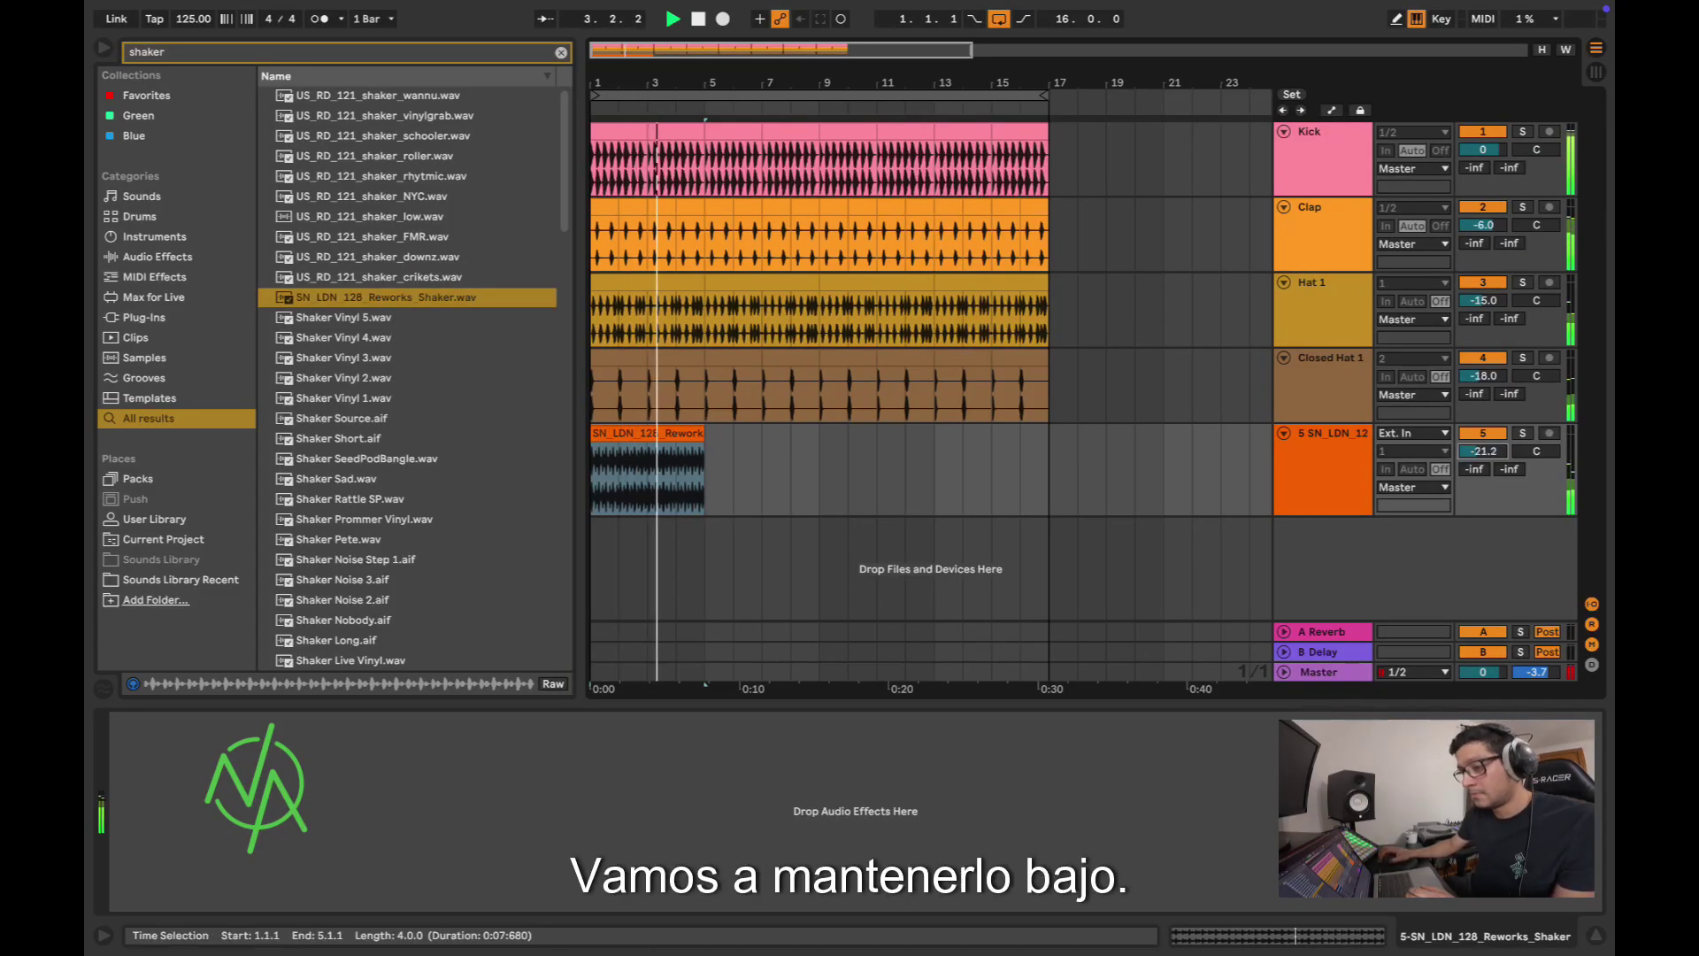
Step: Duplicate the four-bar shaker clip until it fills all 16 bars and set the track's volume to -29.0 dB
key(super+d)
key(super+d)
key(super+d)
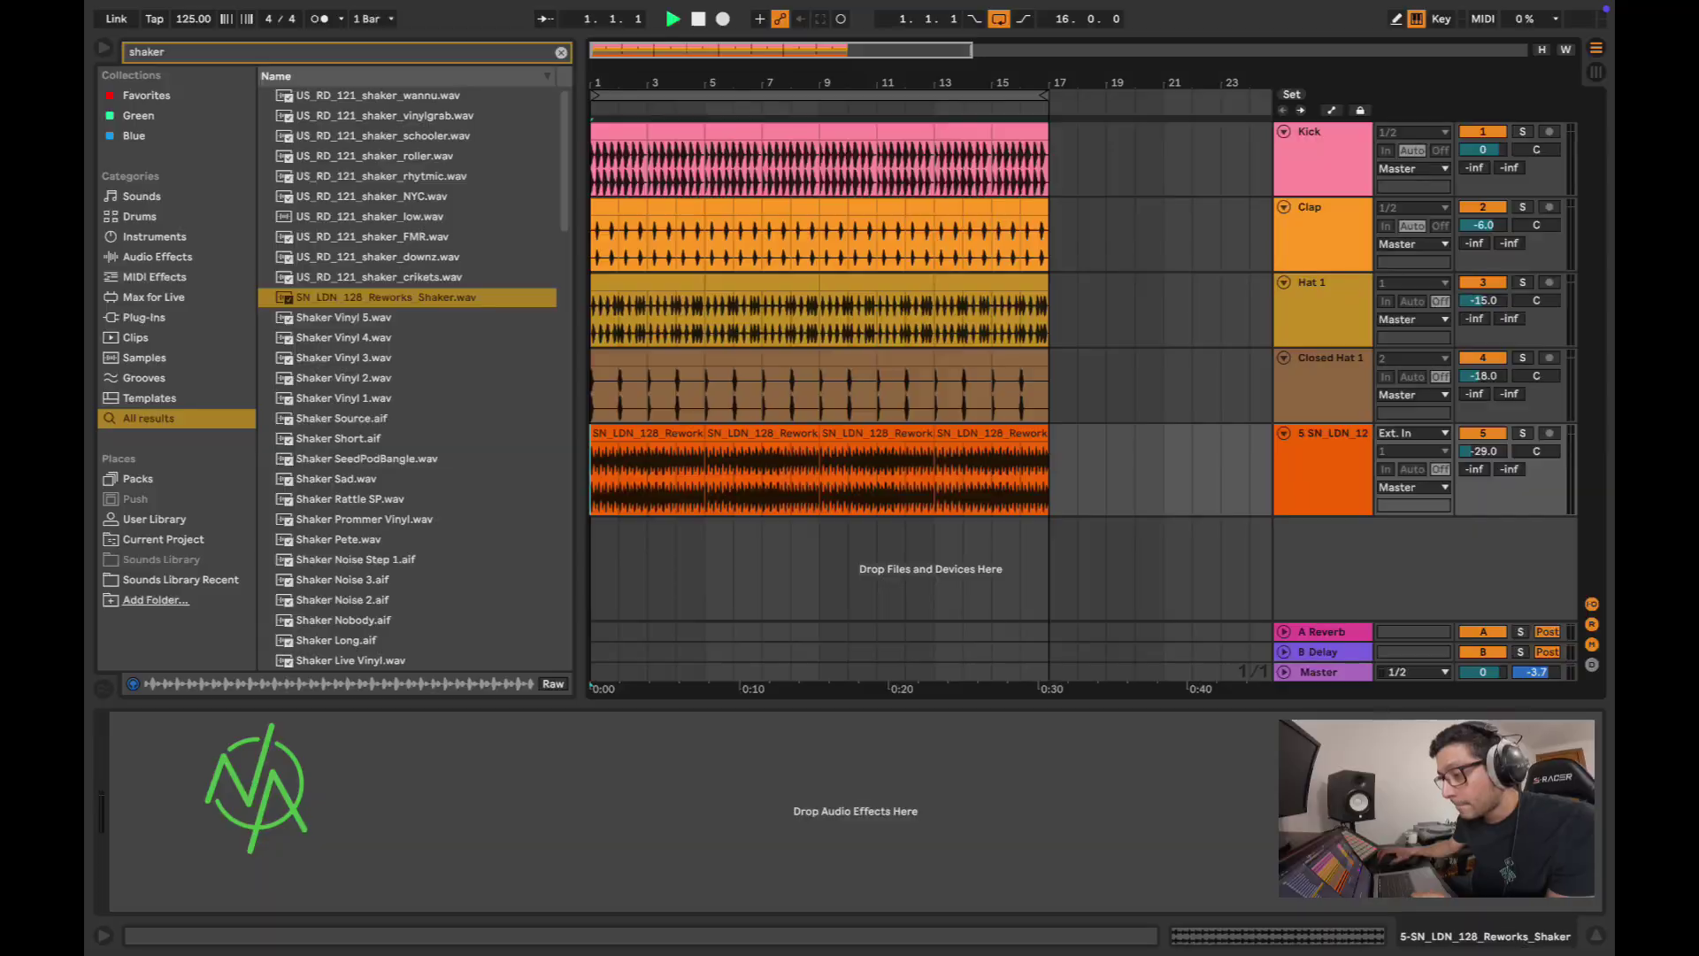
Step: Rename the SN_LDN_128 shaker track as Shaker 1 and lower its volume to -31.0 dB during playback
click(647, 433)
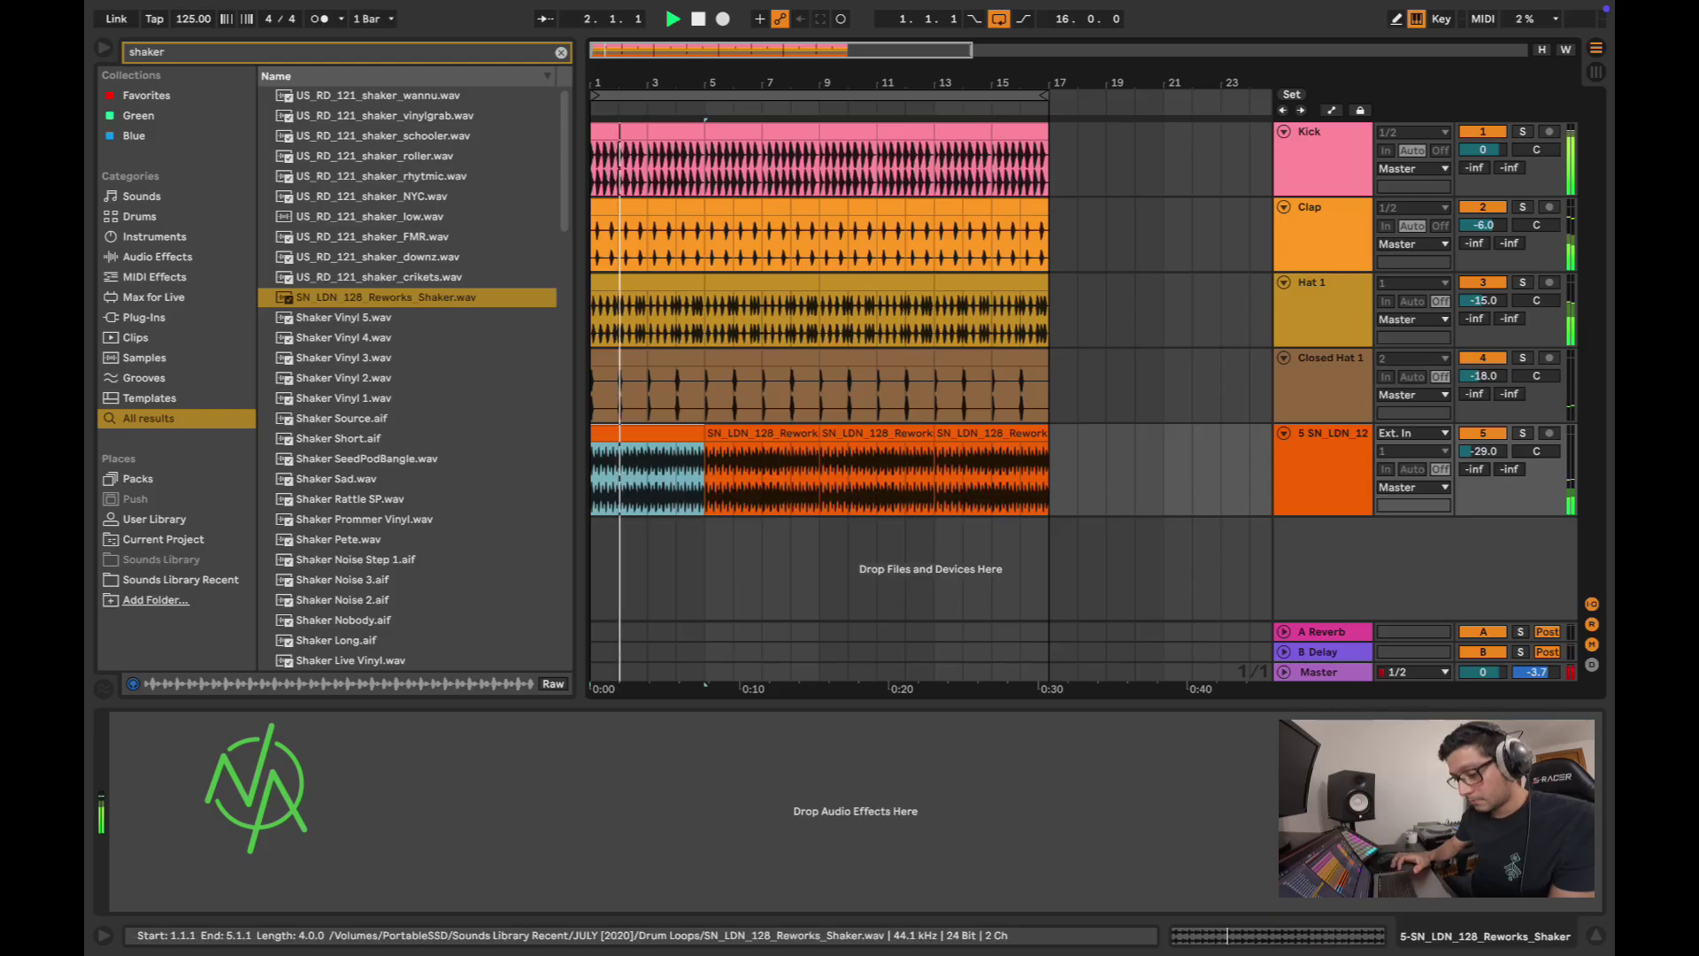
key(Right)
key(Right)
key(Right)
click(1331, 433)
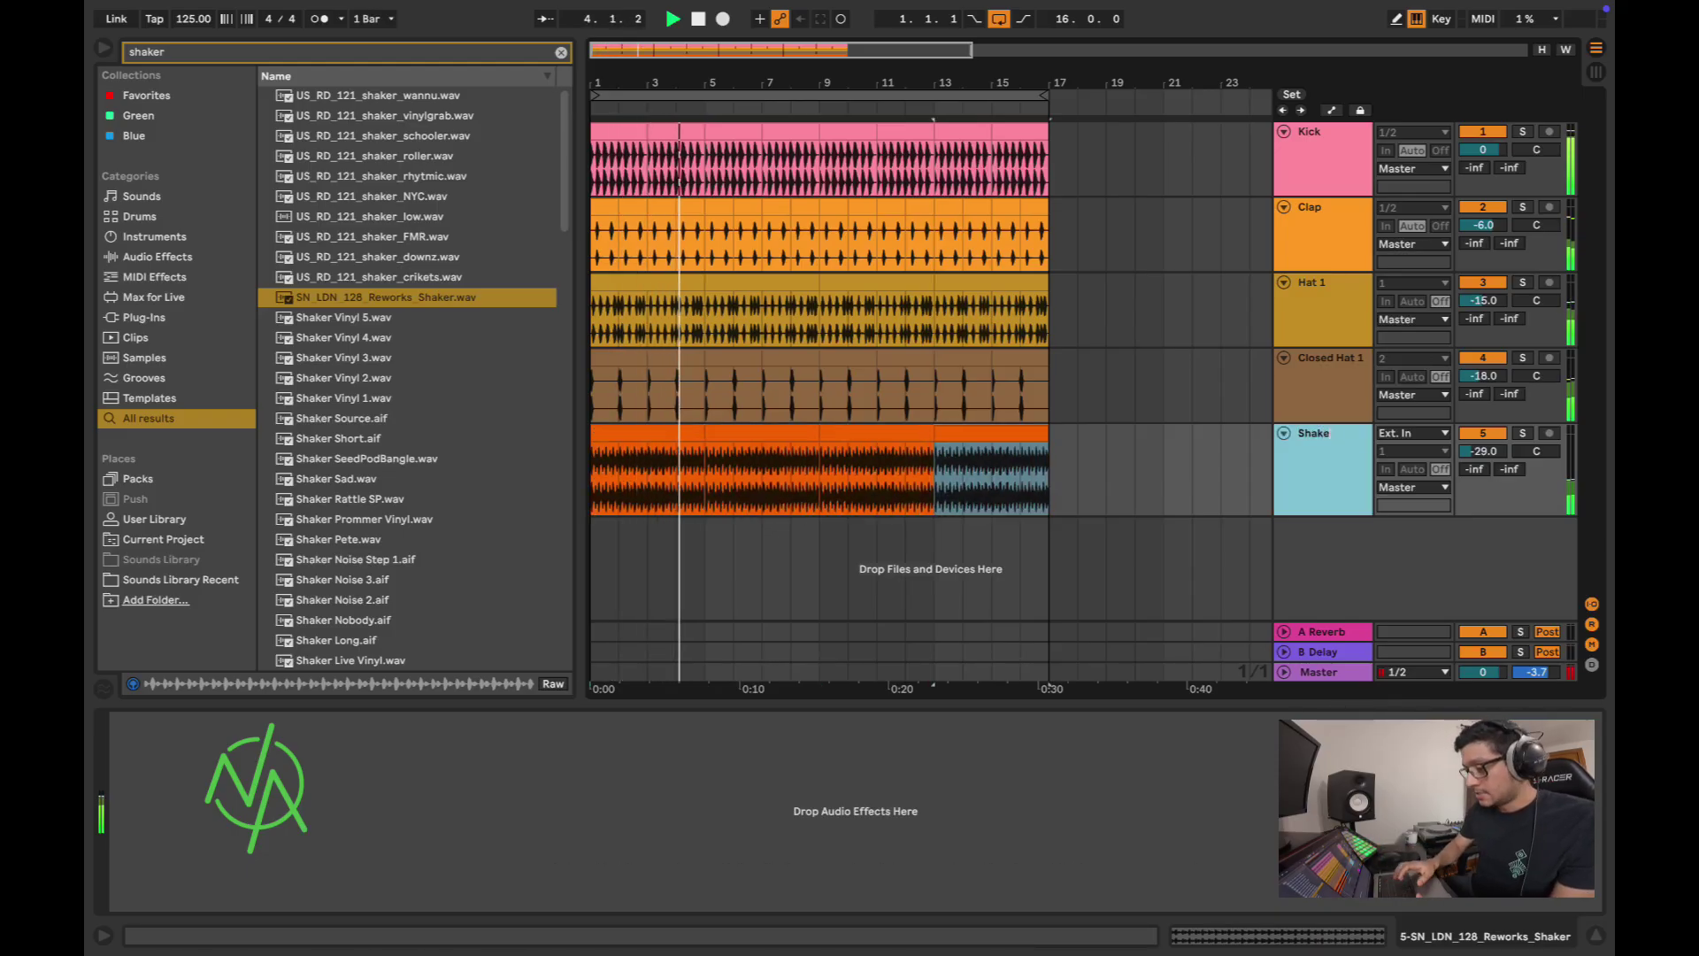
text(Shaker 1)
key(Return)
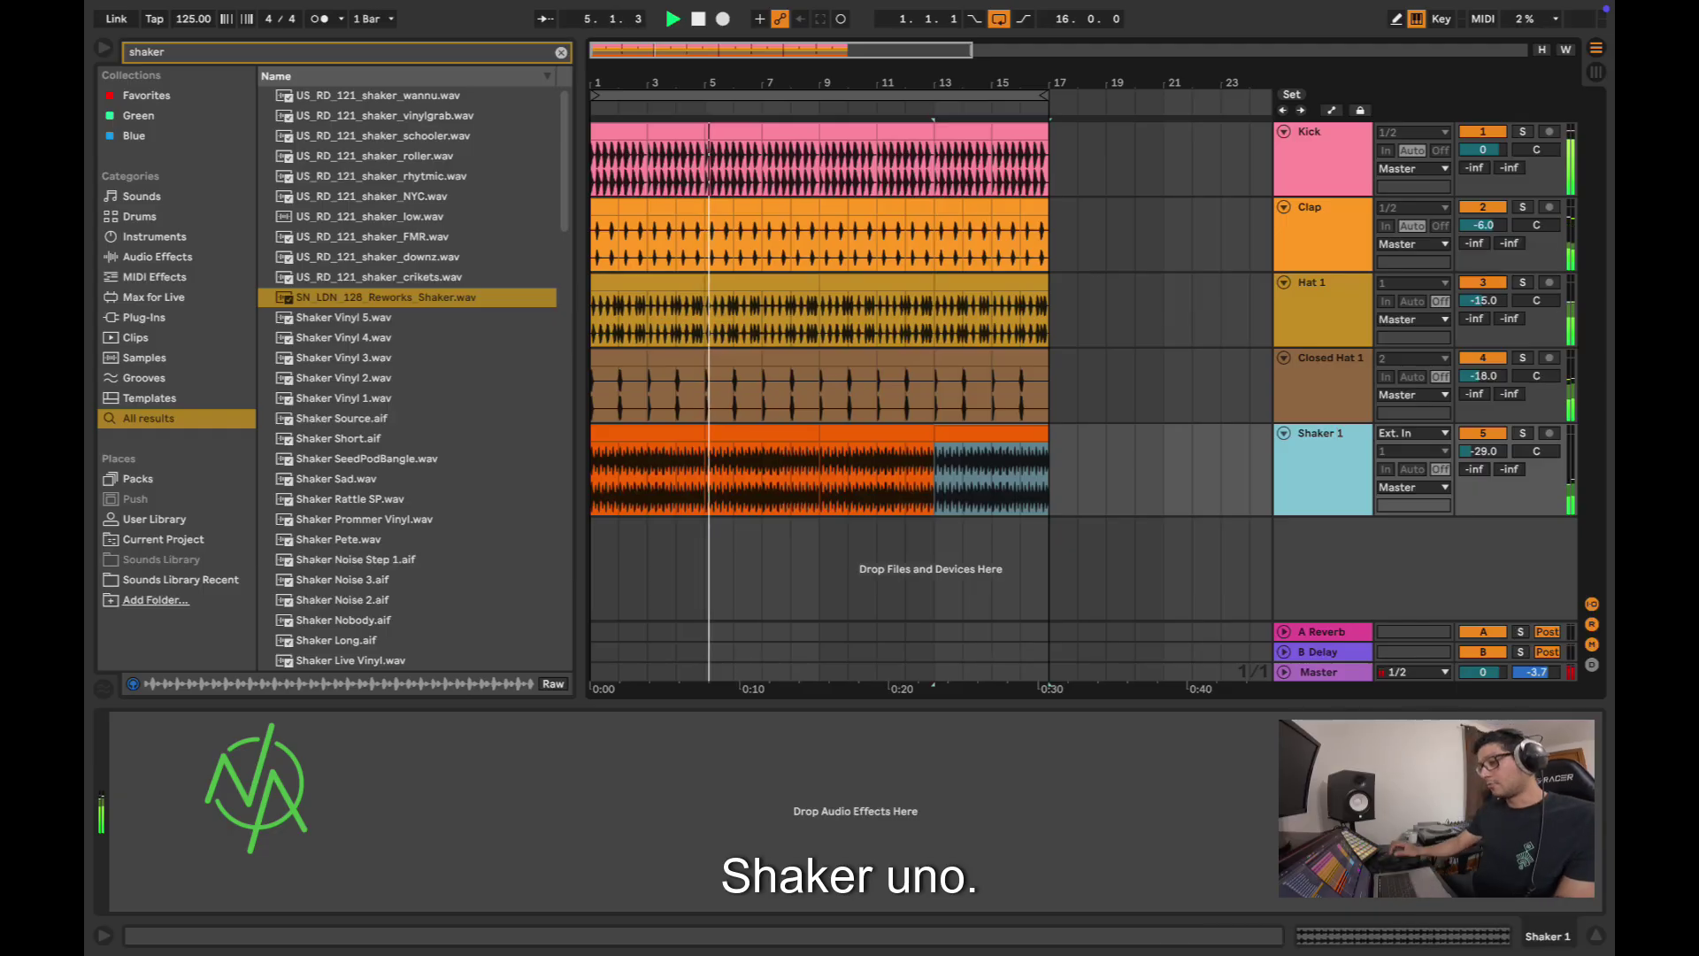
drag(1483, 452, 1483, 457)
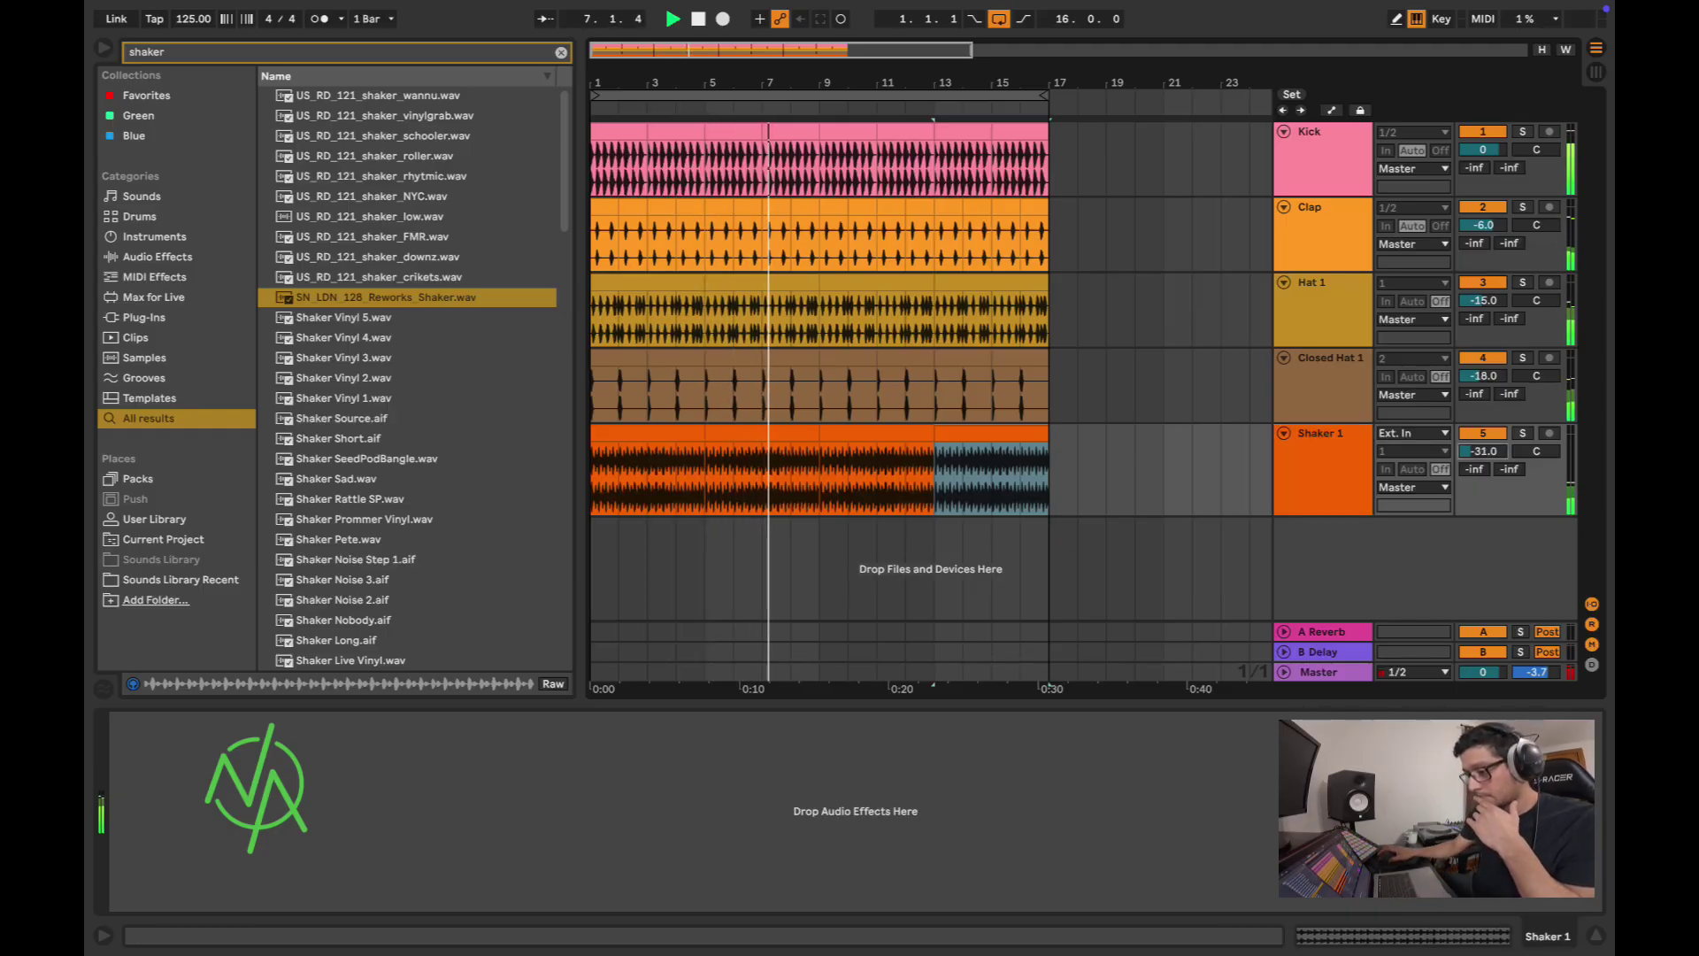
Step: Reduce the heights of the Shaker 1, Hat 1, Closed Hat 1 and Clap tracks to make room in the arrangement
drag(1323, 515, 1323, 497)
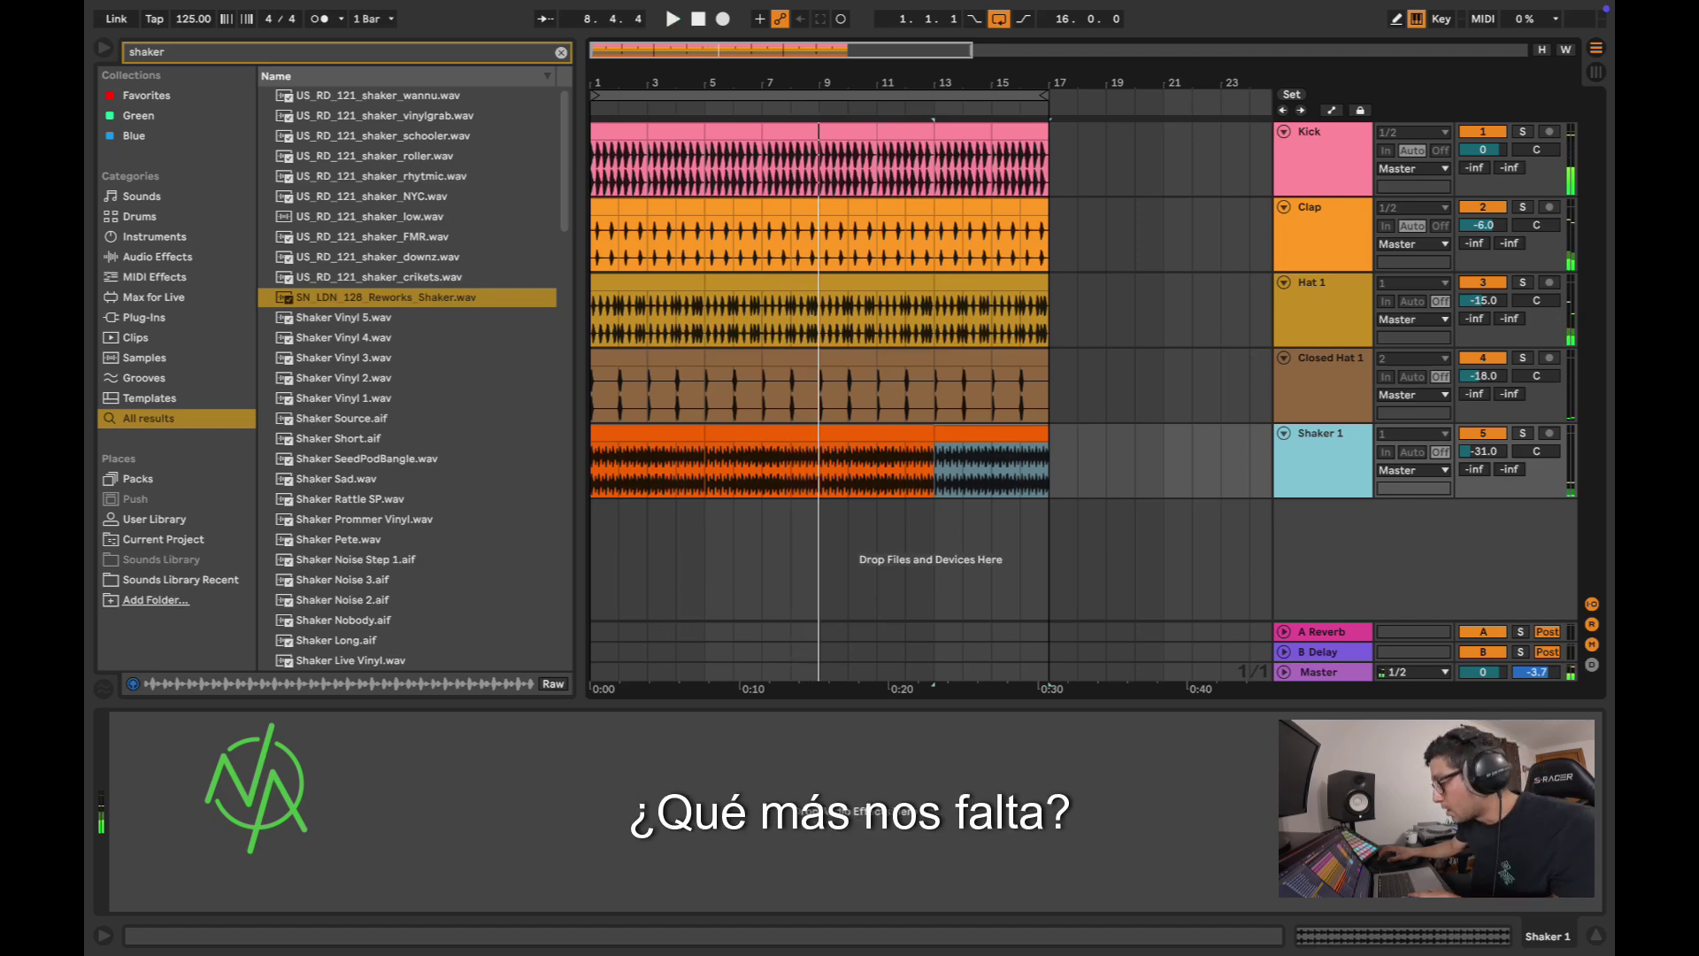
drag(1322, 346, 1322, 328)
drag(1323, 404, 1322, 369)
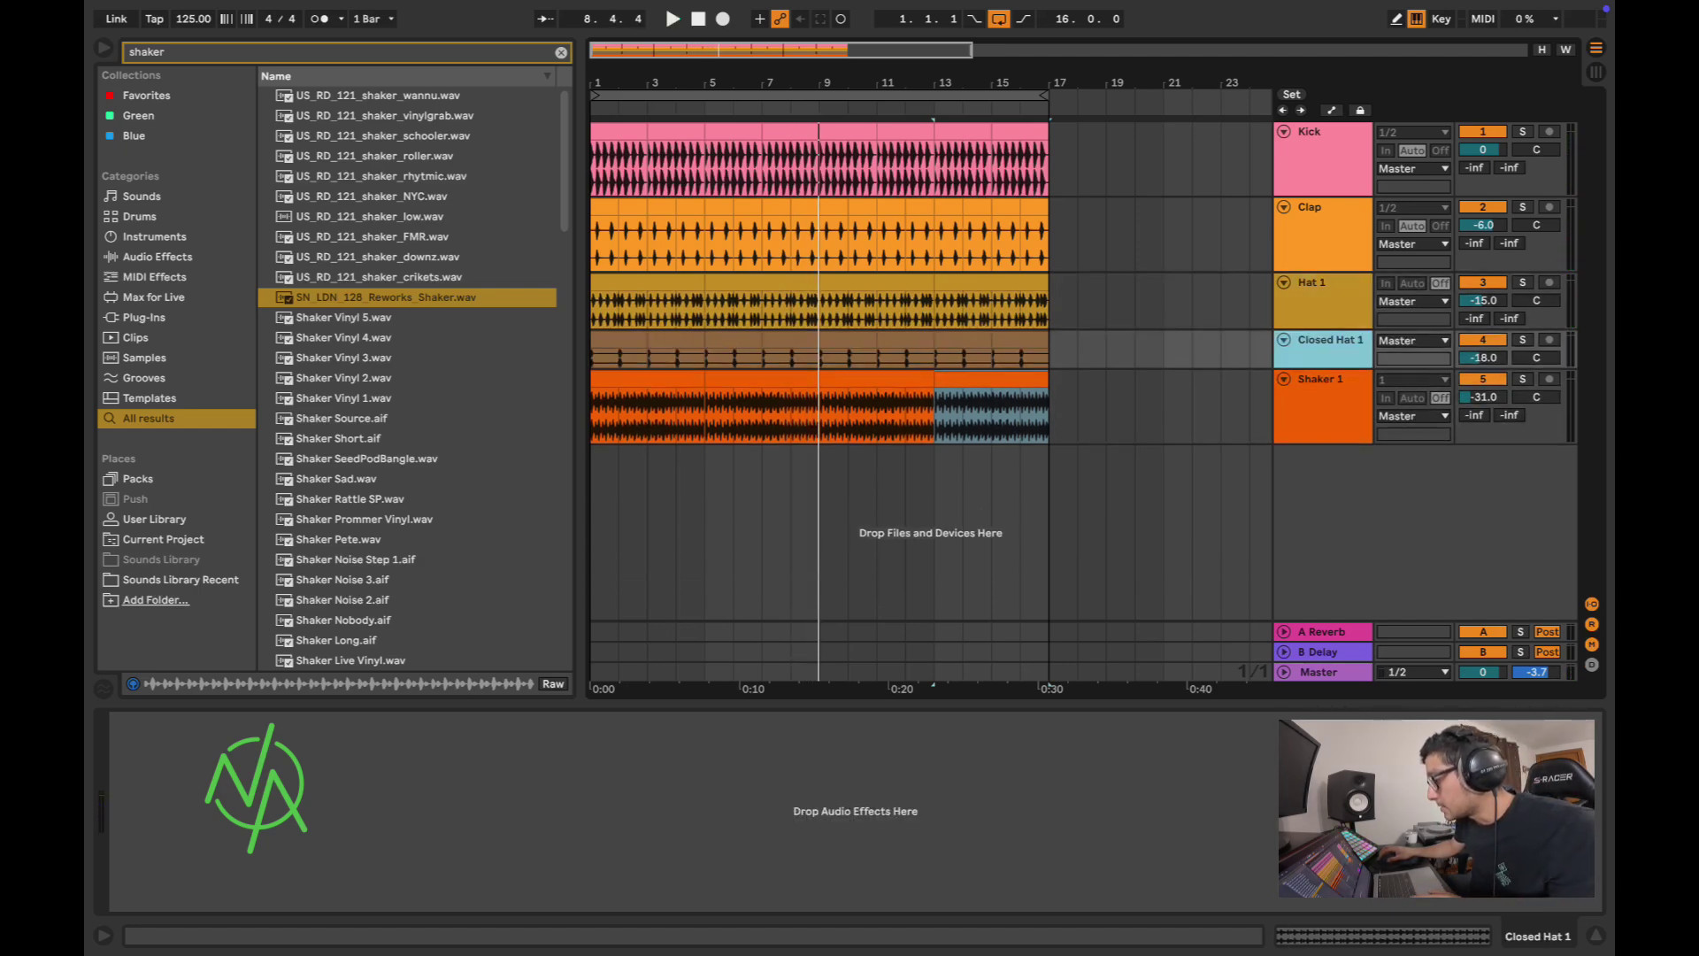
drag(1322, 271, 1322, 253)
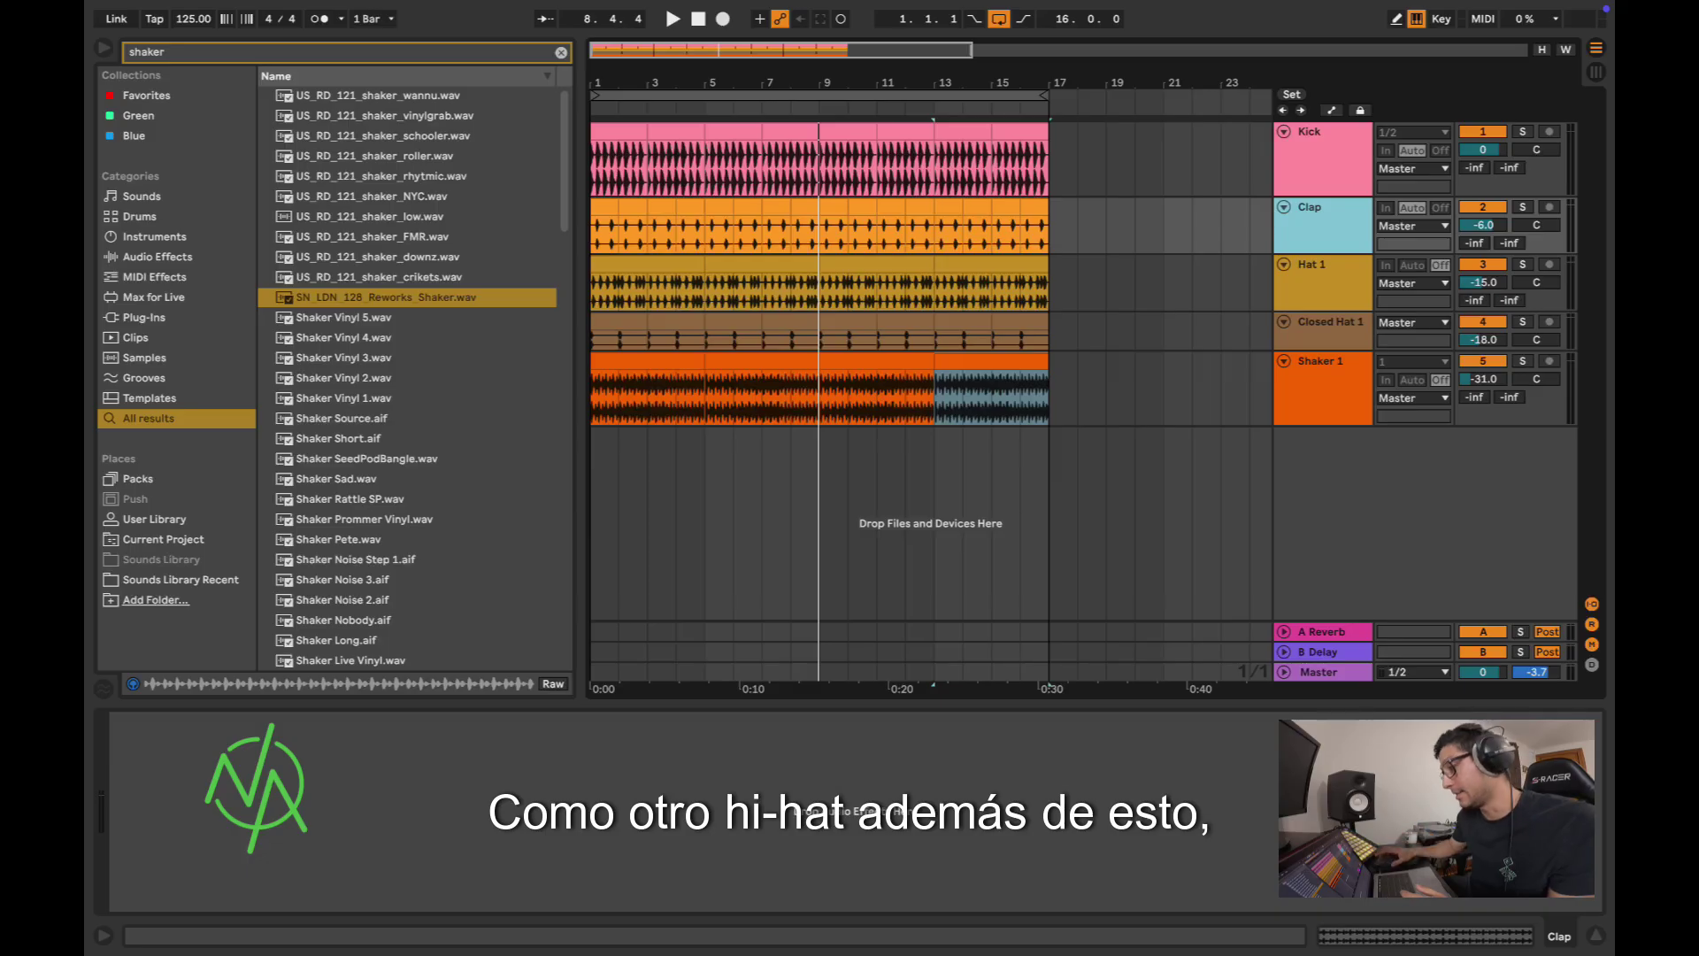
Step: Solo the Hat 1 track and audition the US_RD_Hat samples in the hat search results, from US_RD_Hat_7.wav up to US_RD_Hat_9.wav
click(1522, 264)
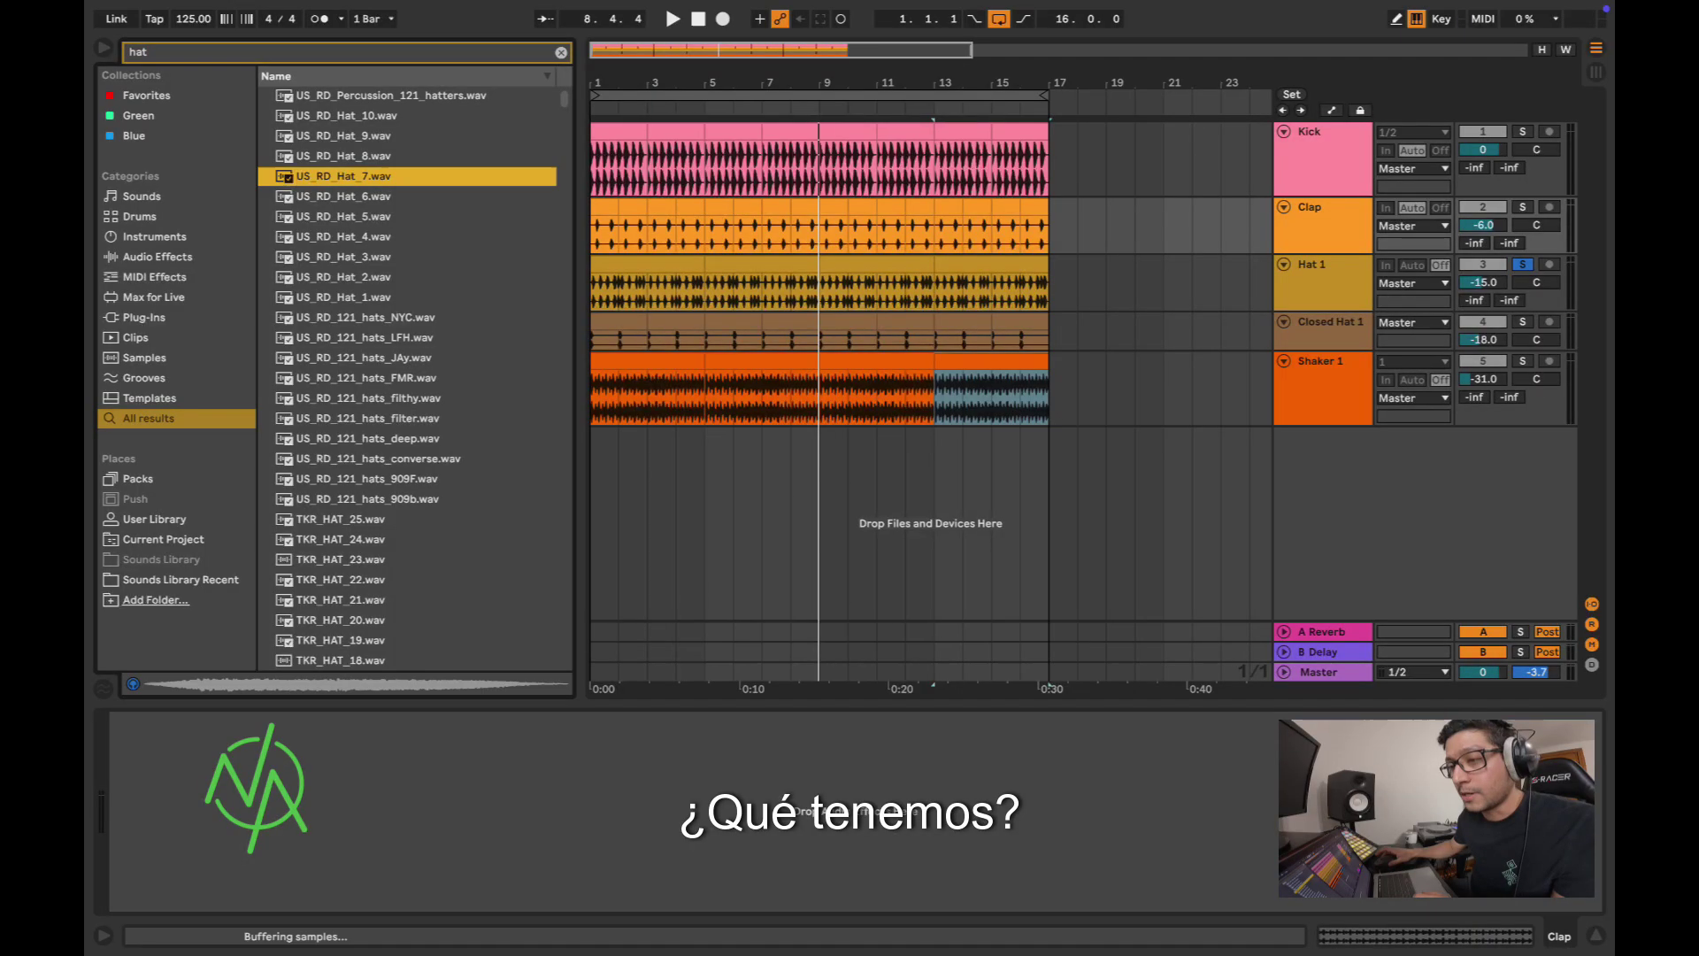
key(Up)
key(Up)
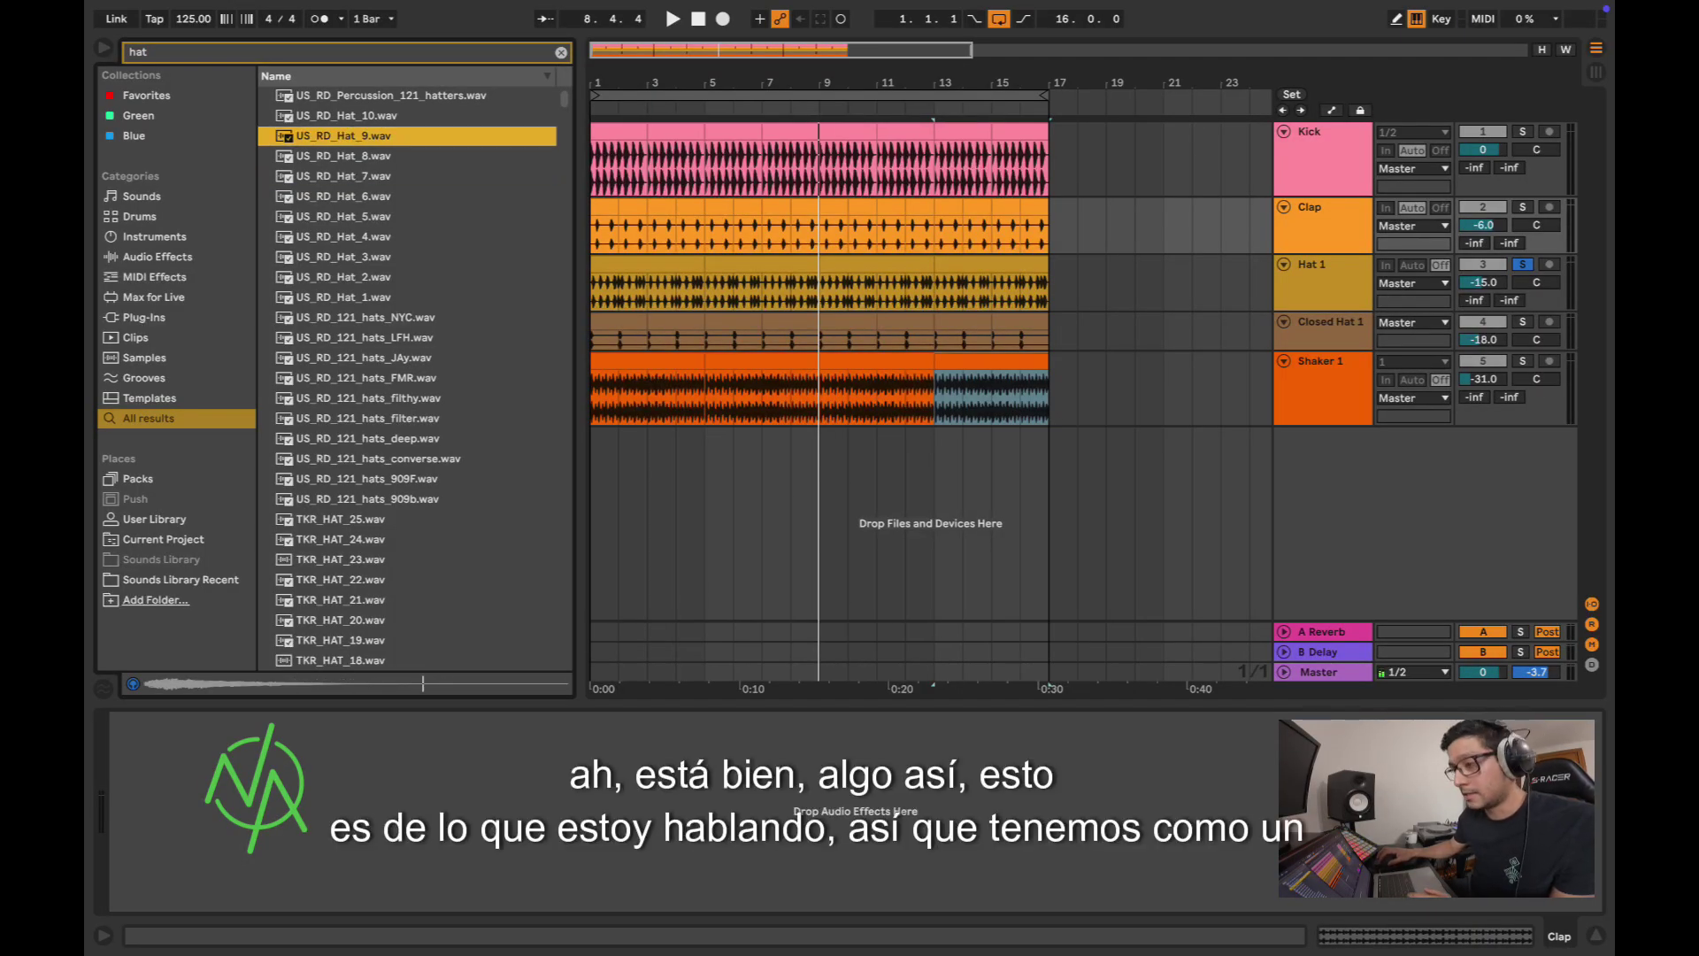
Step: Place US_RD_Hat_9.wav on a new track at -15.9 dB and shift the clip to 1.1.3 while checking it in playback
drag(592, 84, 592, 257)
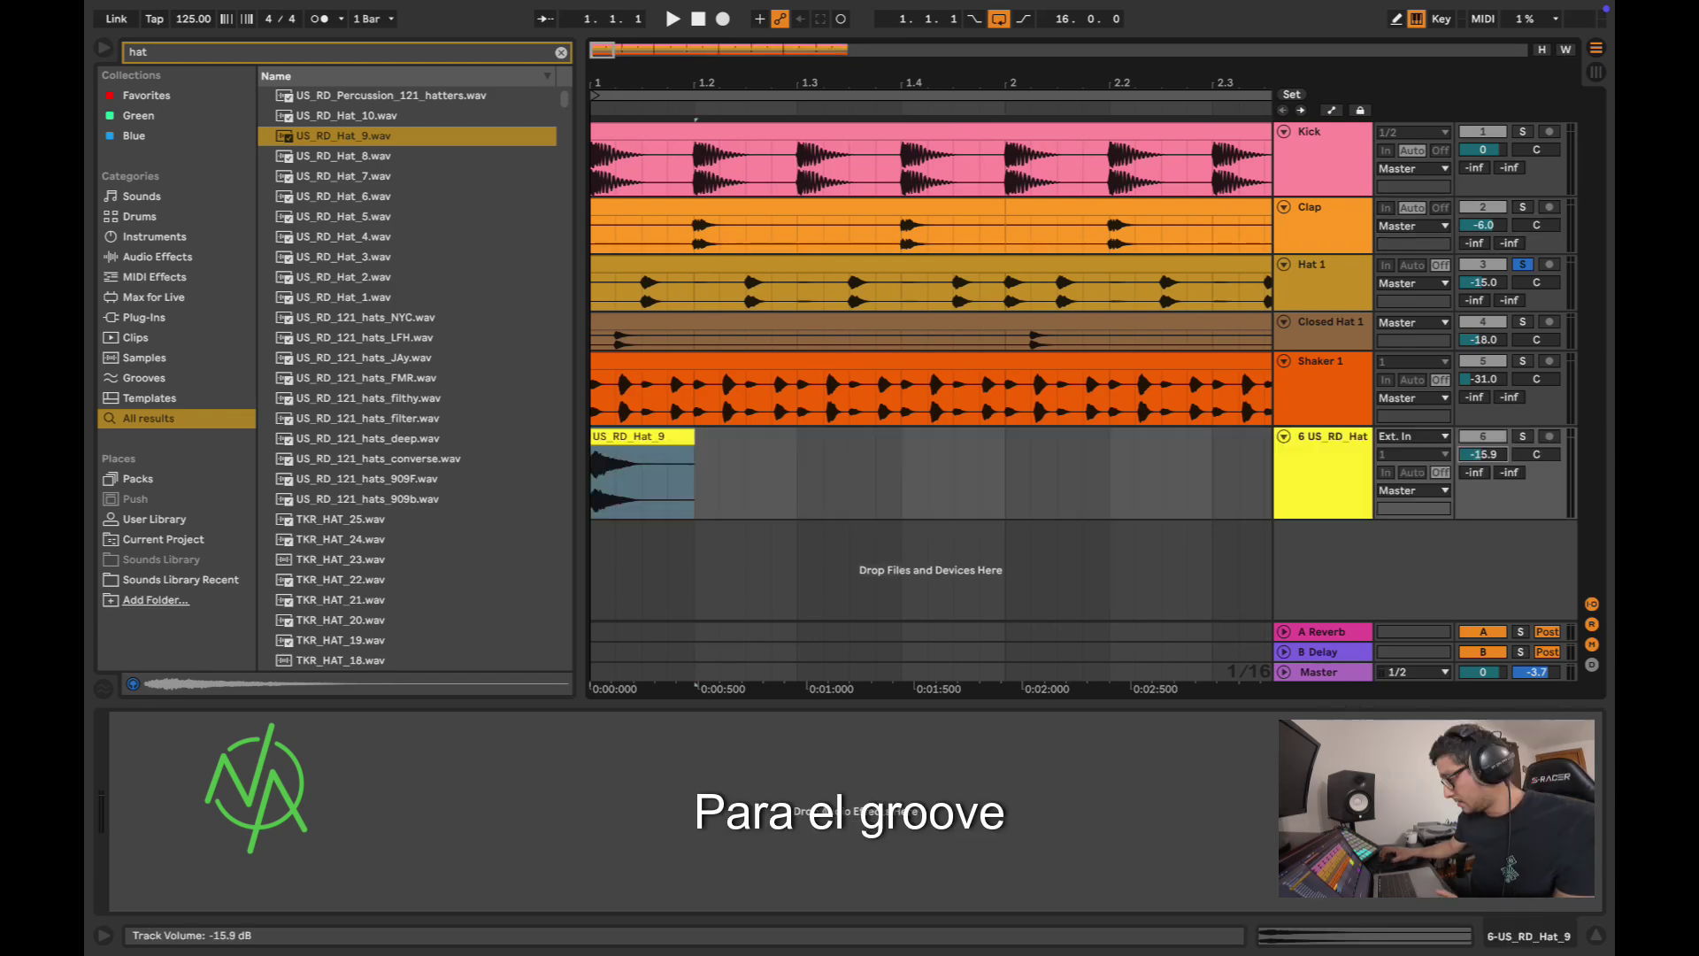
key(space)
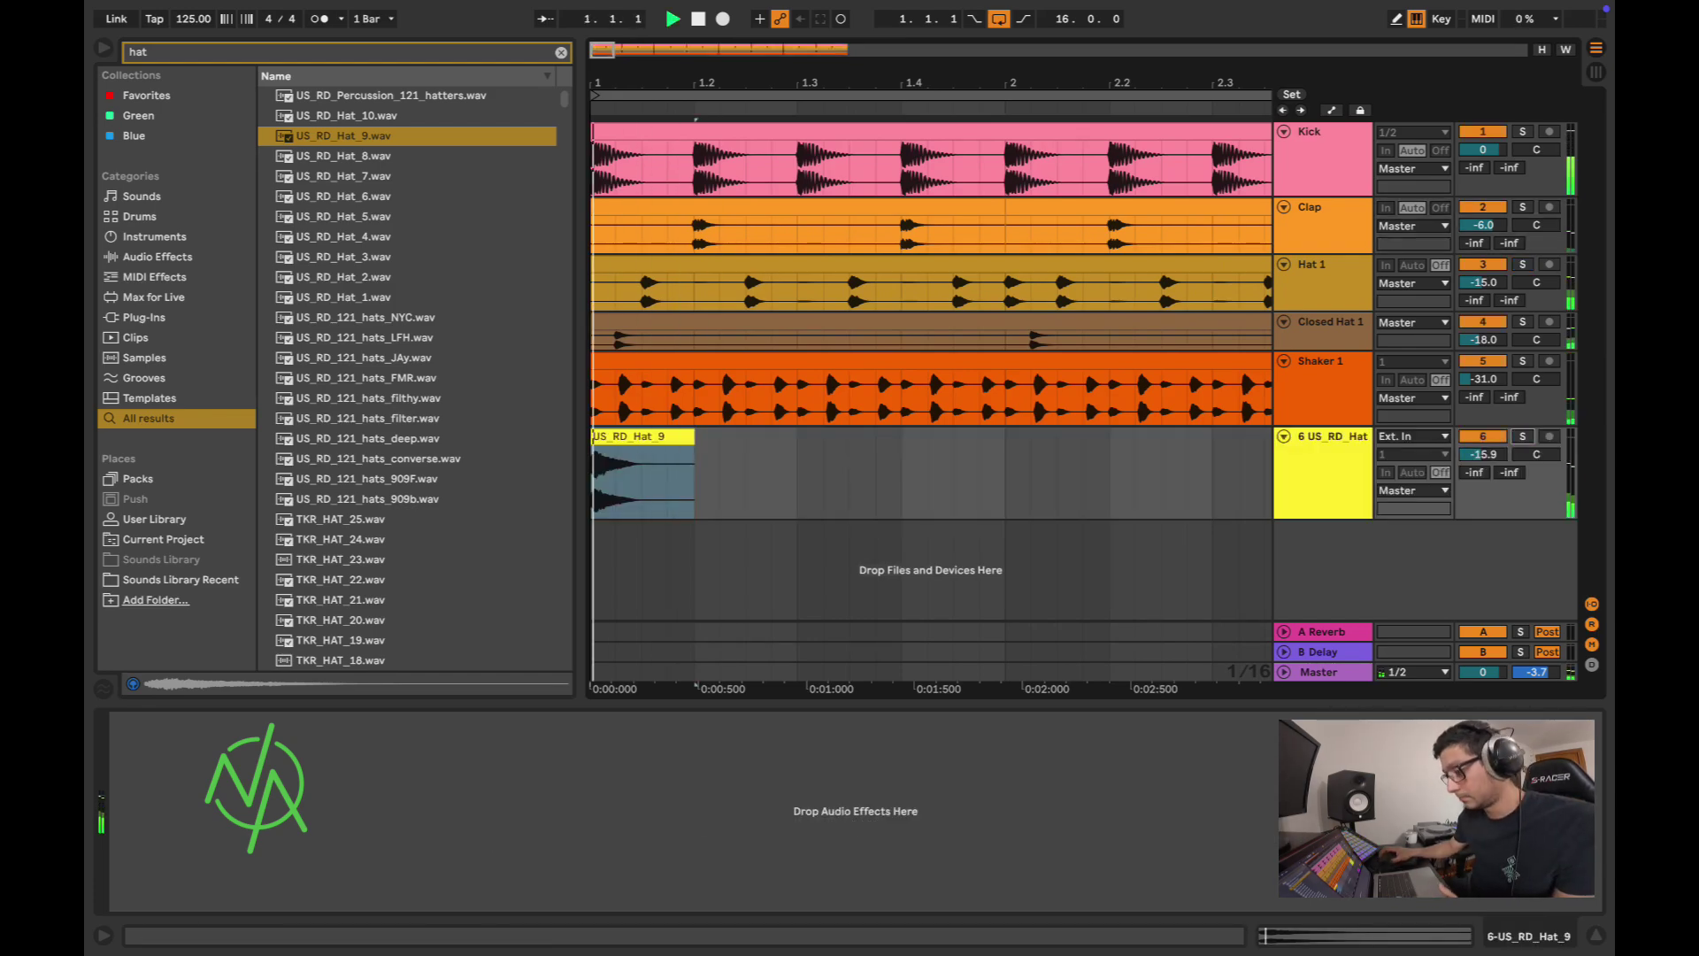
key(space)
key(Right)
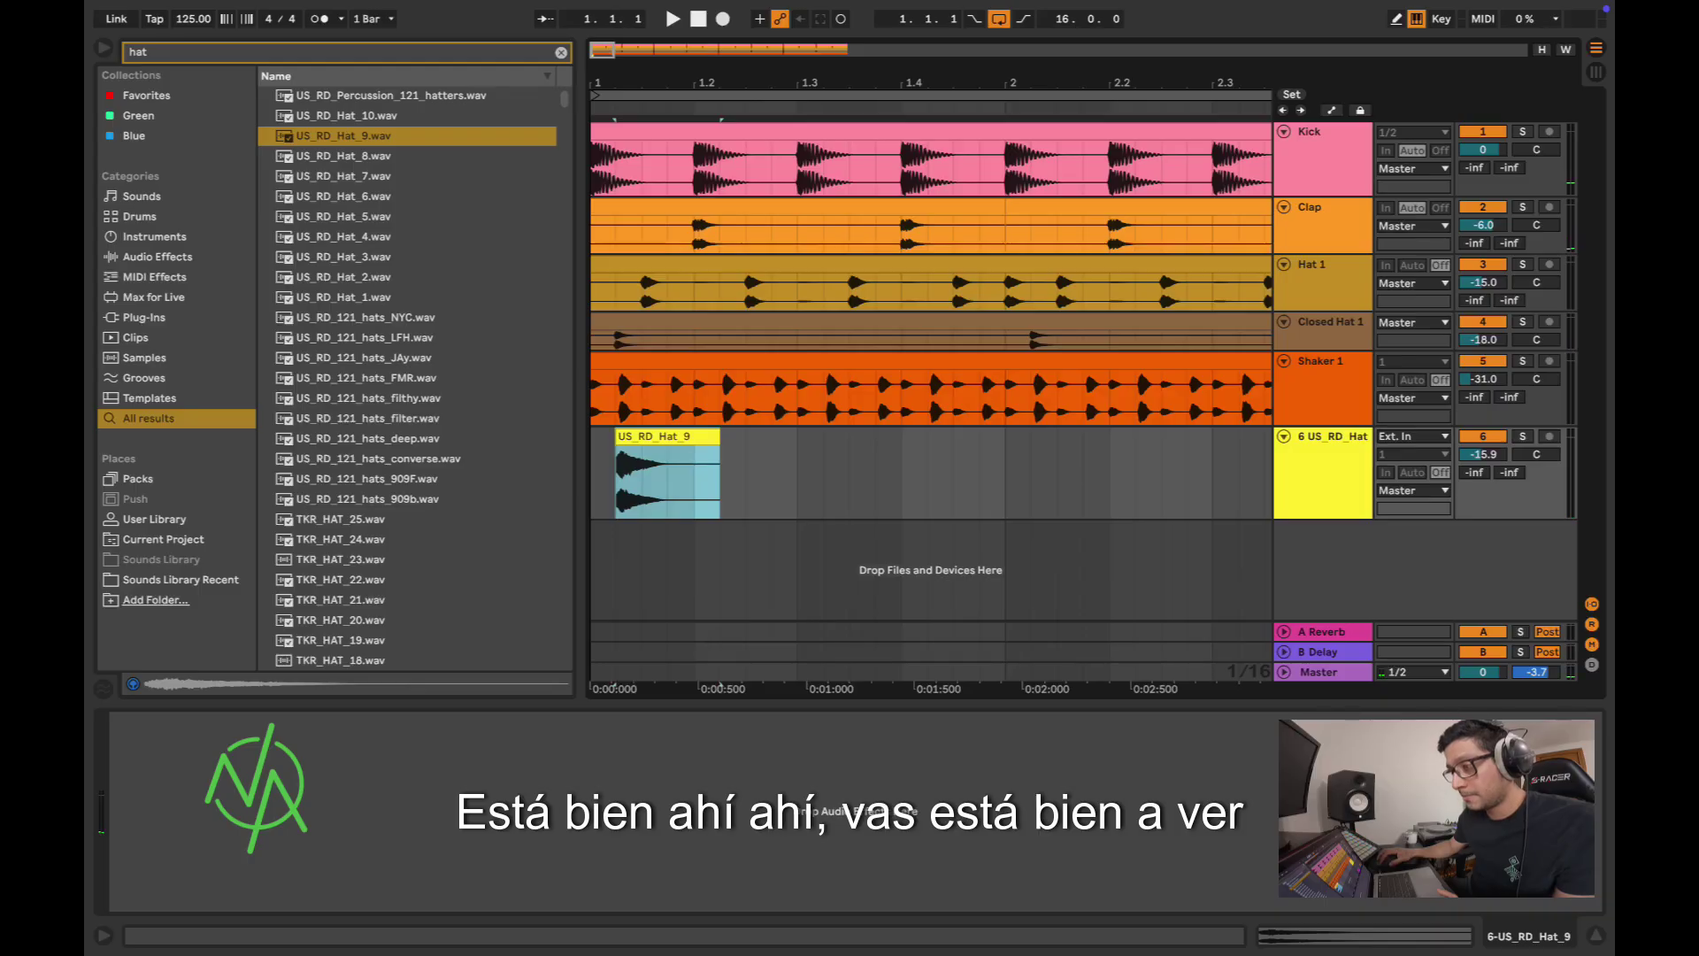
key(space)
key(Right)
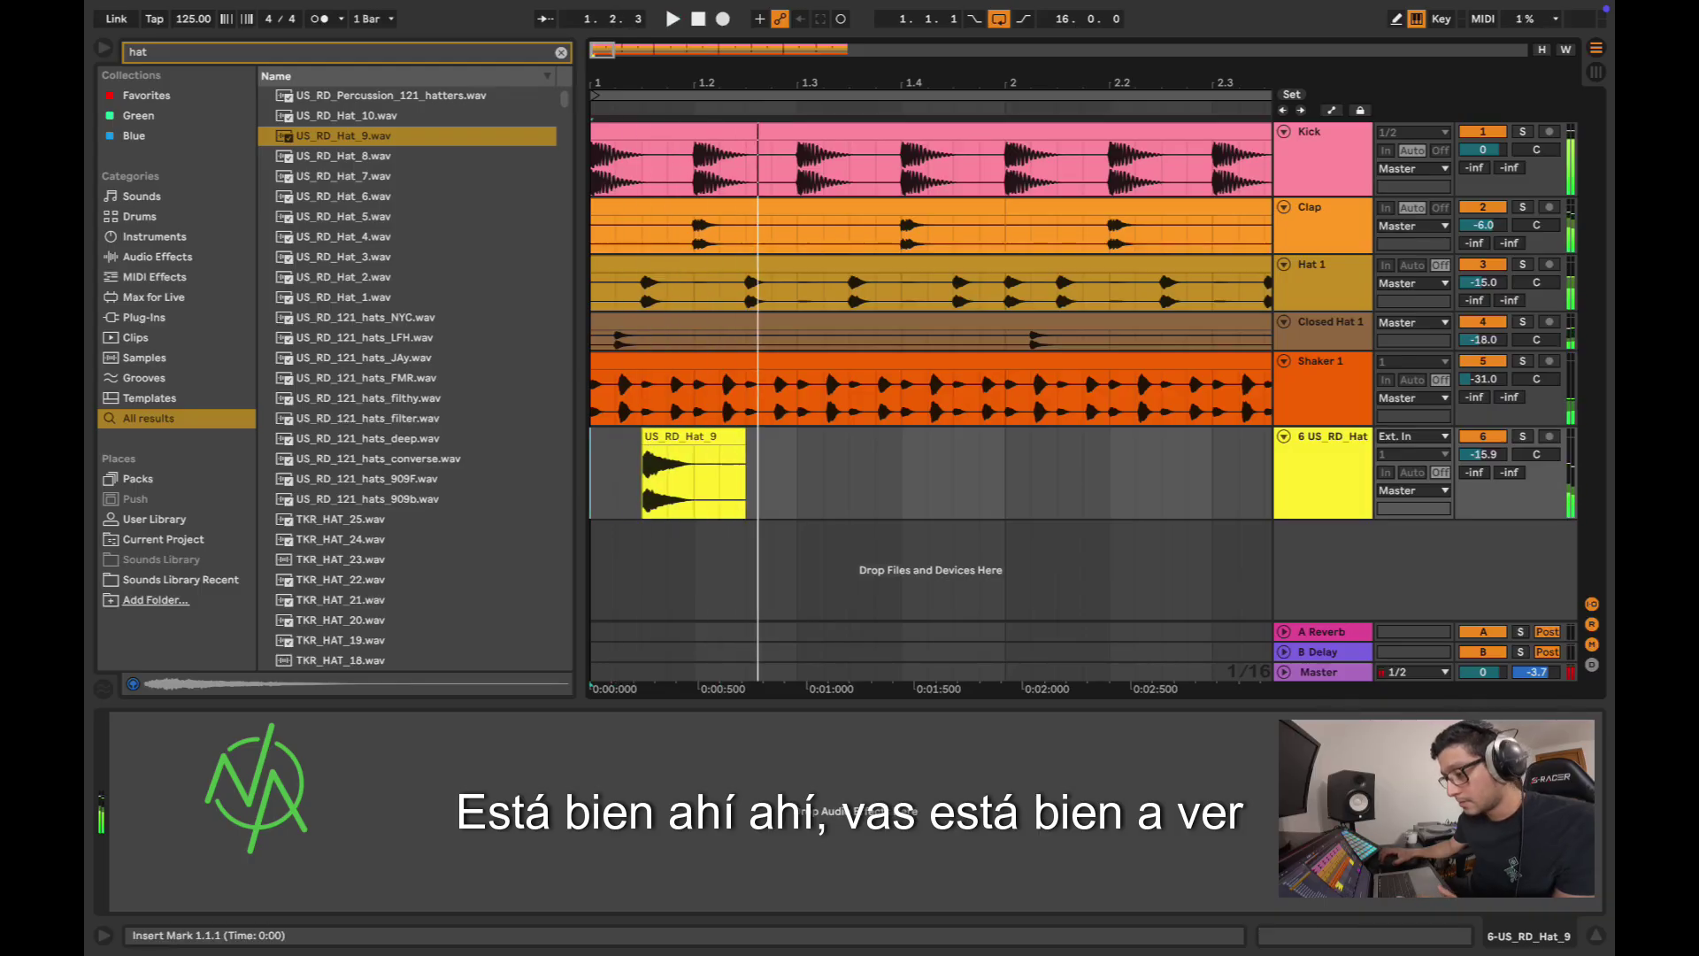
click(693, 437)
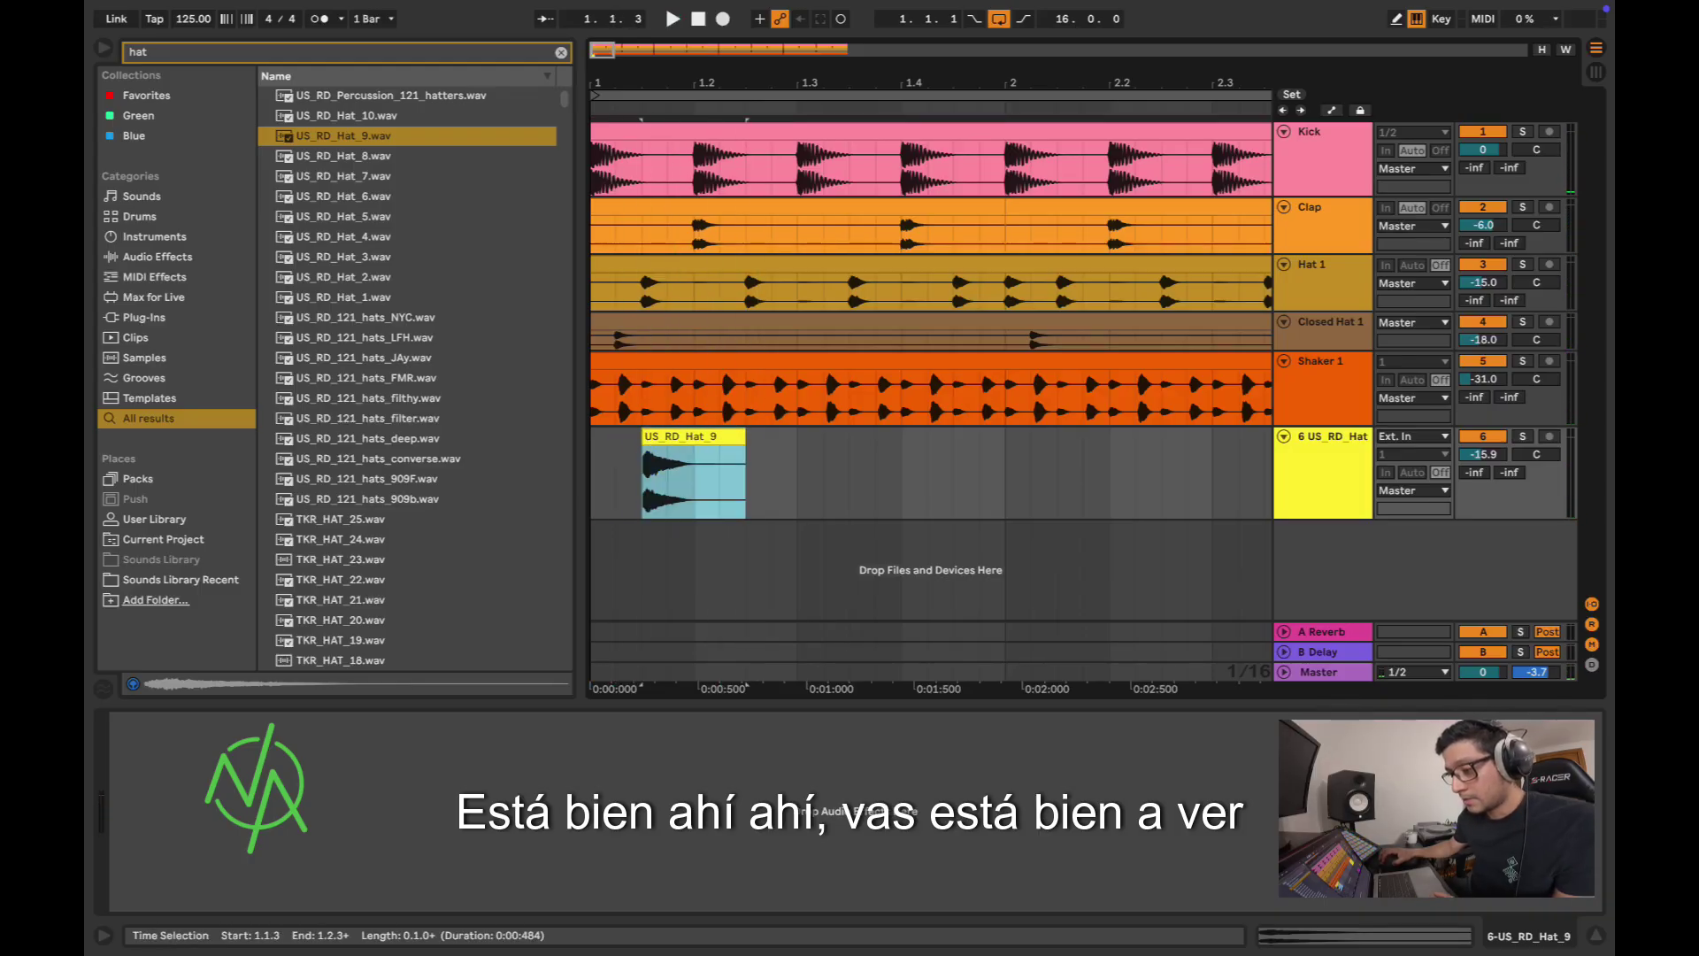
Step: Repeat the US_RD_Hat_9 clip on the four offbeats of bar 1, shorten the copies and play the pattern back
drag(797, 483, 591, 482)
key(super+d)
click(592, 482)
key(space)
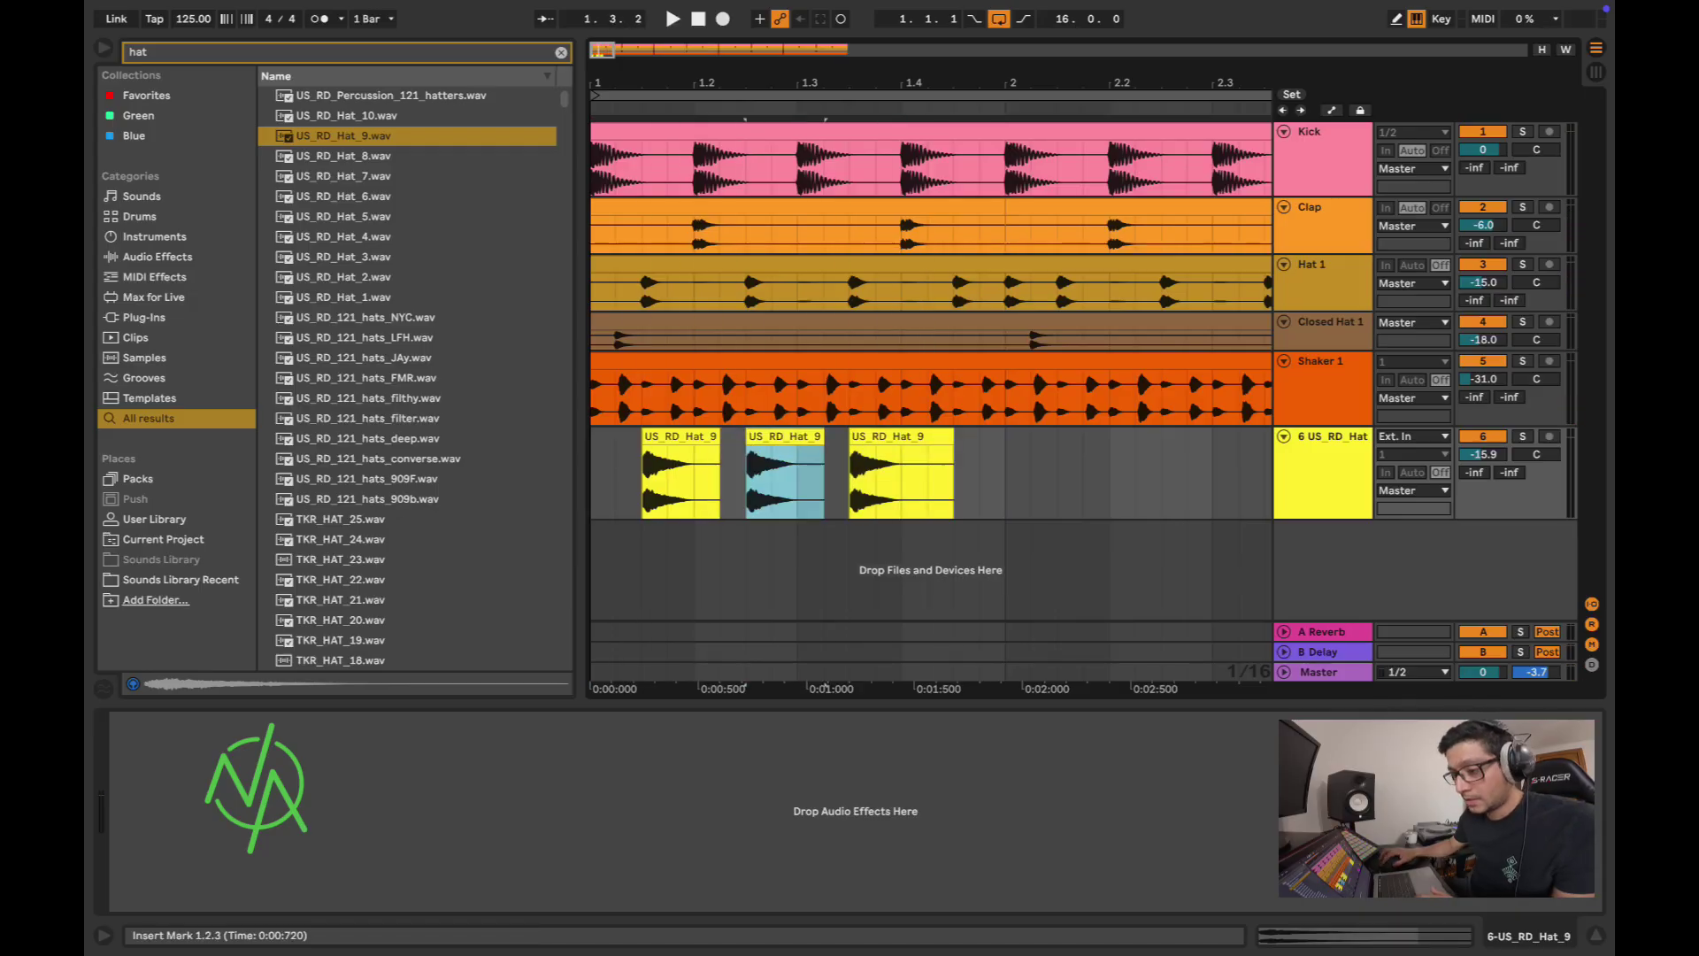
key(Home)
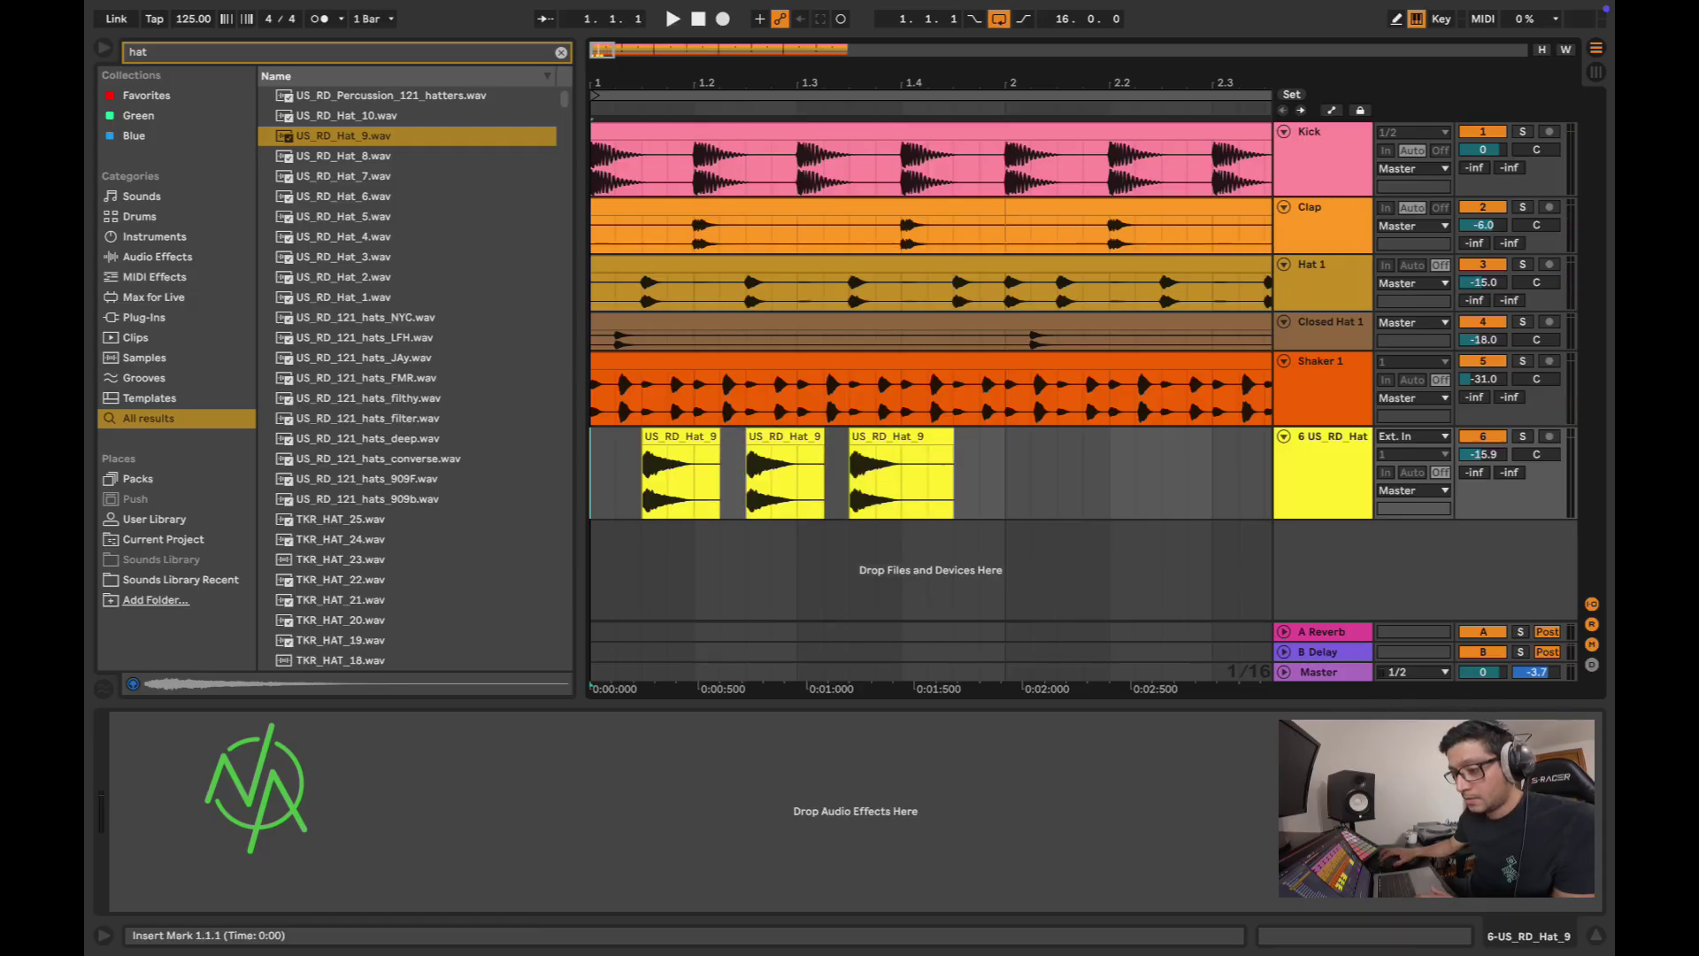
key(space)
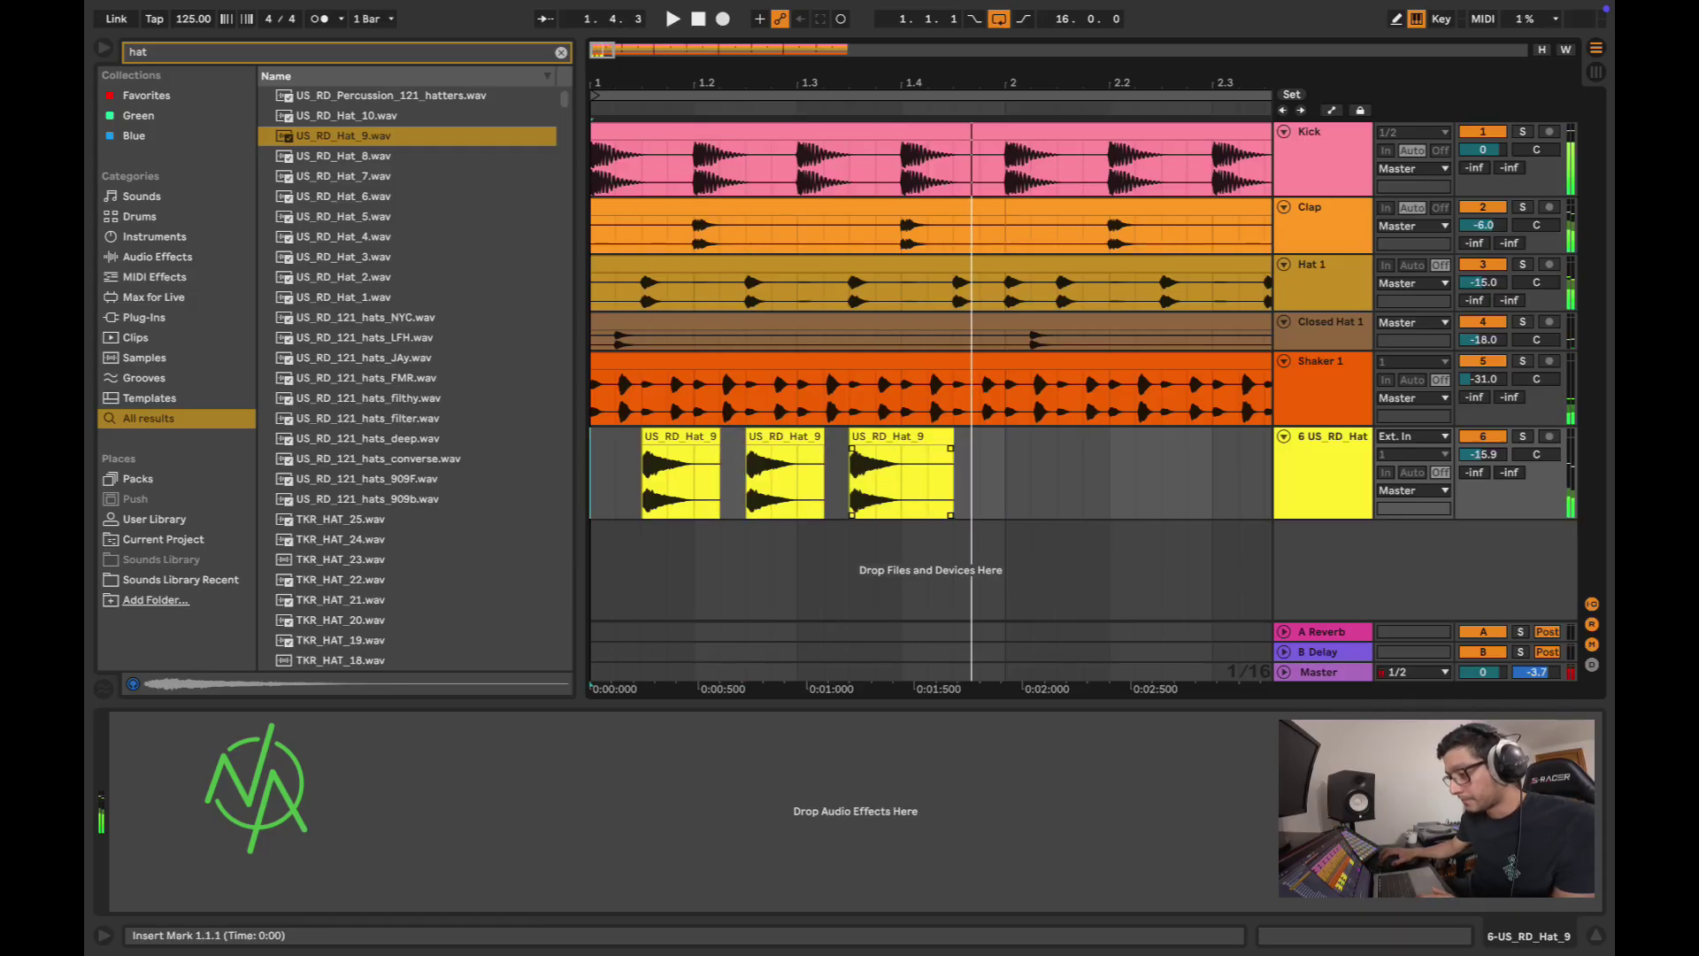
drag(953, 437, 927, 437)
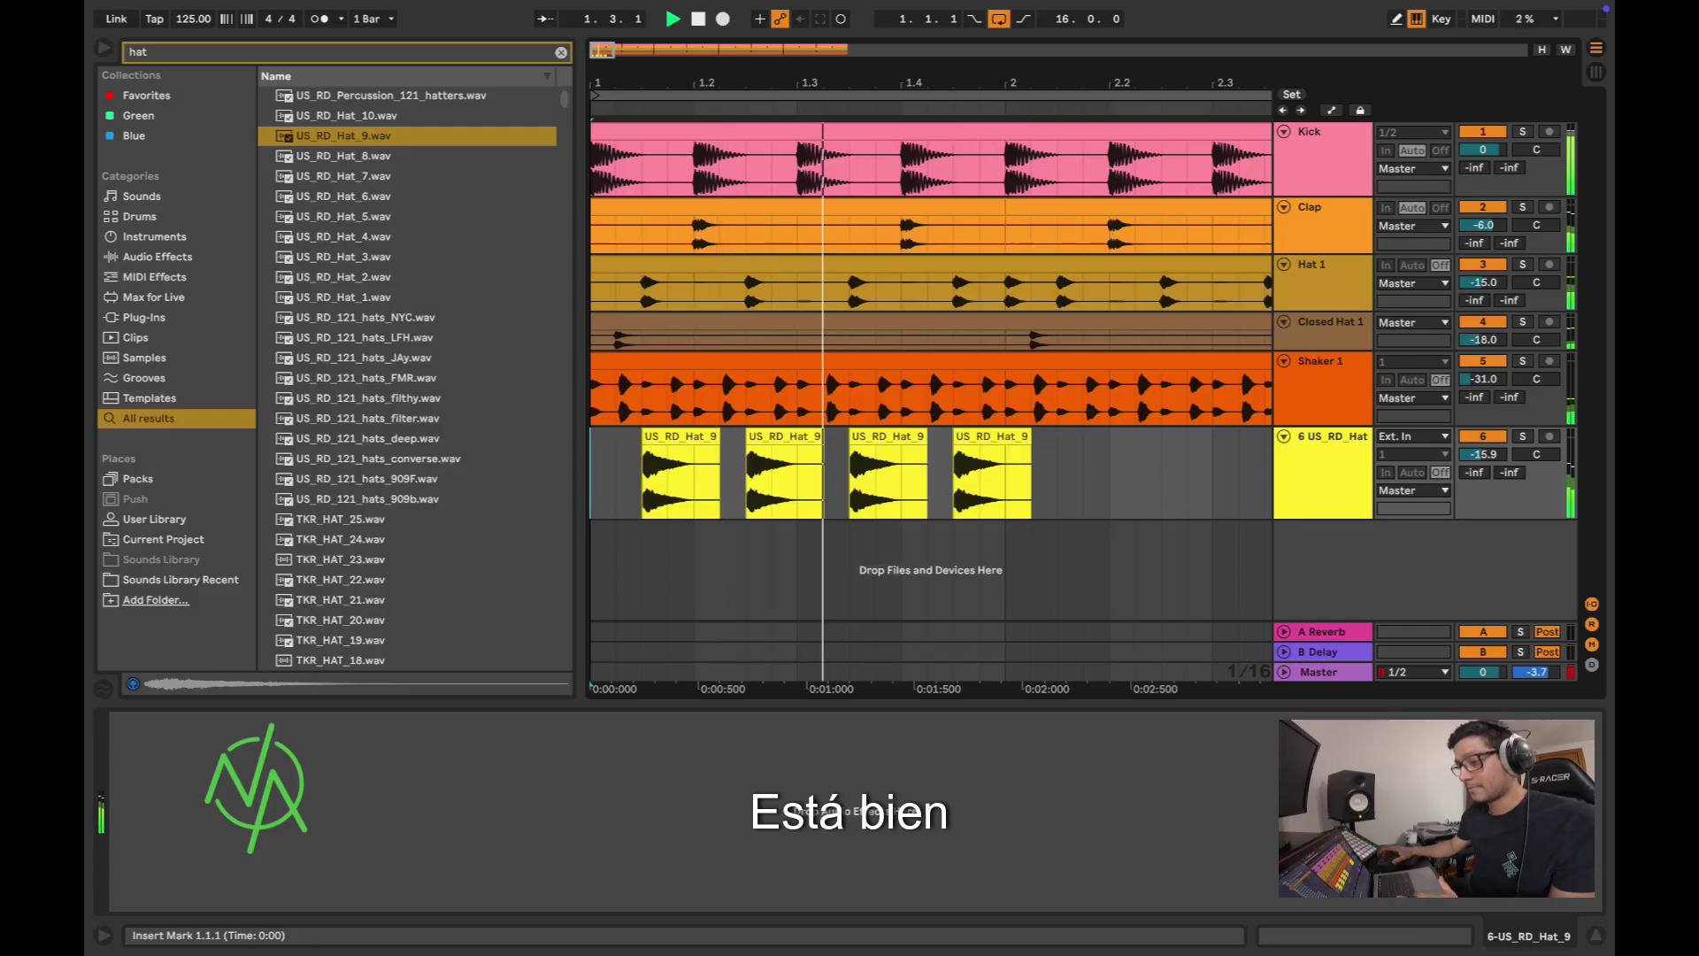
key(space)
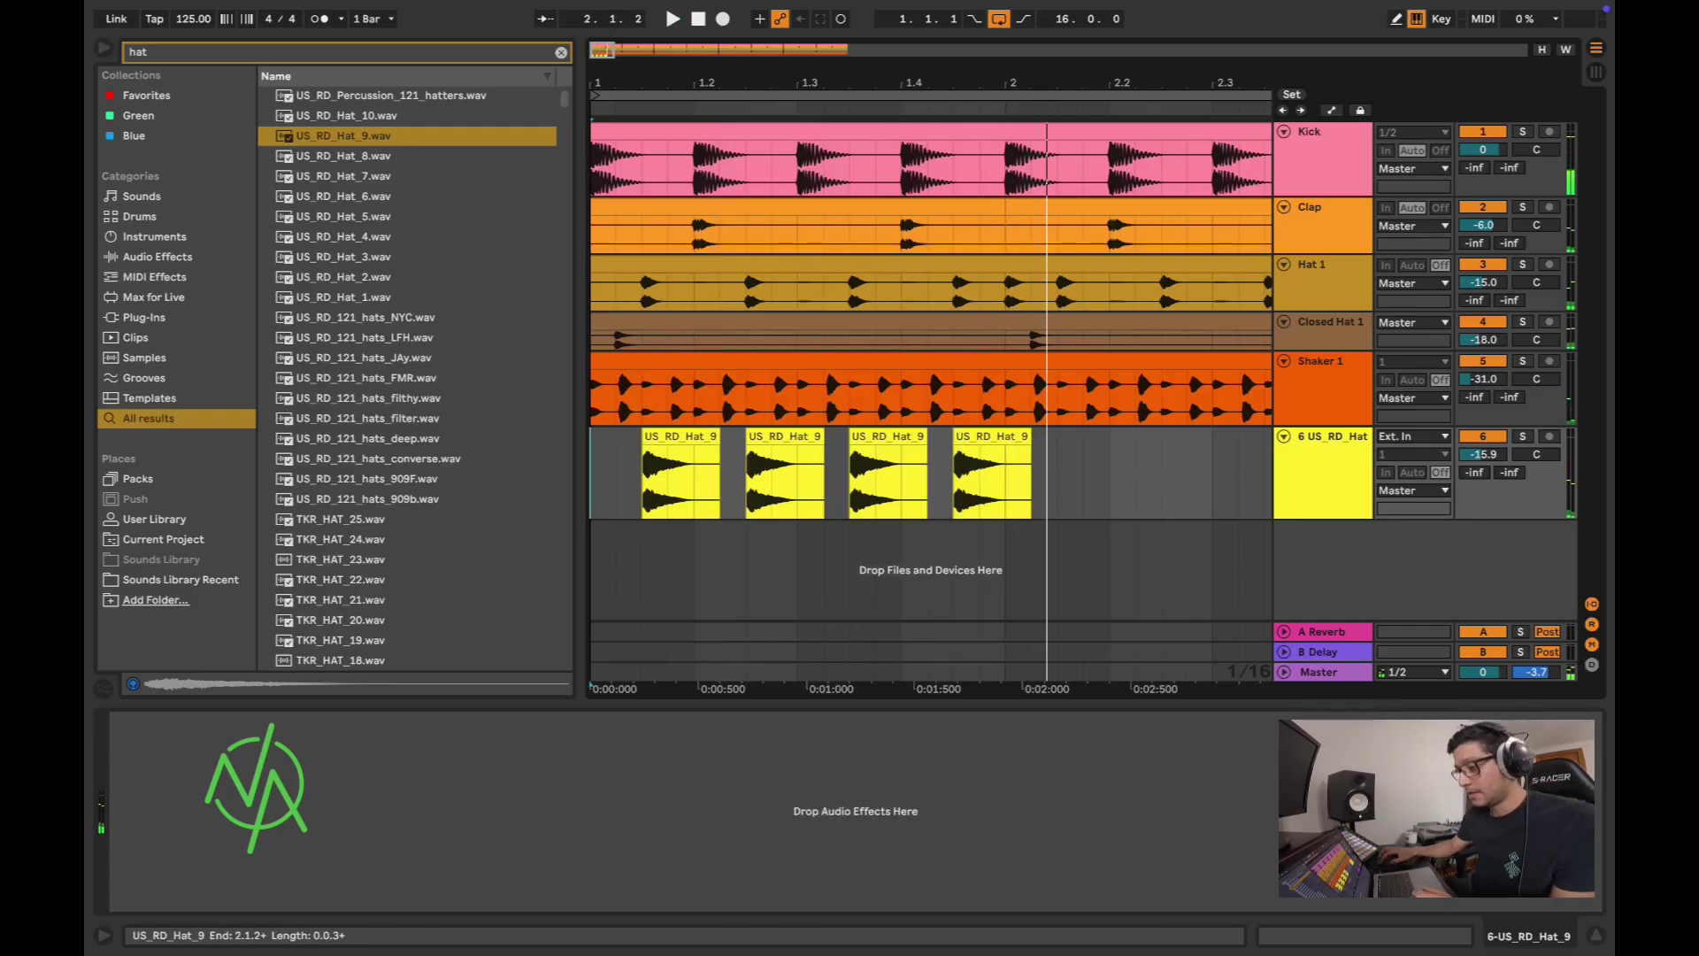
Step: Shorten the fourth US_RD_Hat_9 clip so that it ends exactly at the start of bar 2
drag(1031, 437, 903, 436)
scroll(1008, 436, up, 5)
scroll(899, 437, up, 6)
scroll(899, 436, down, 4)
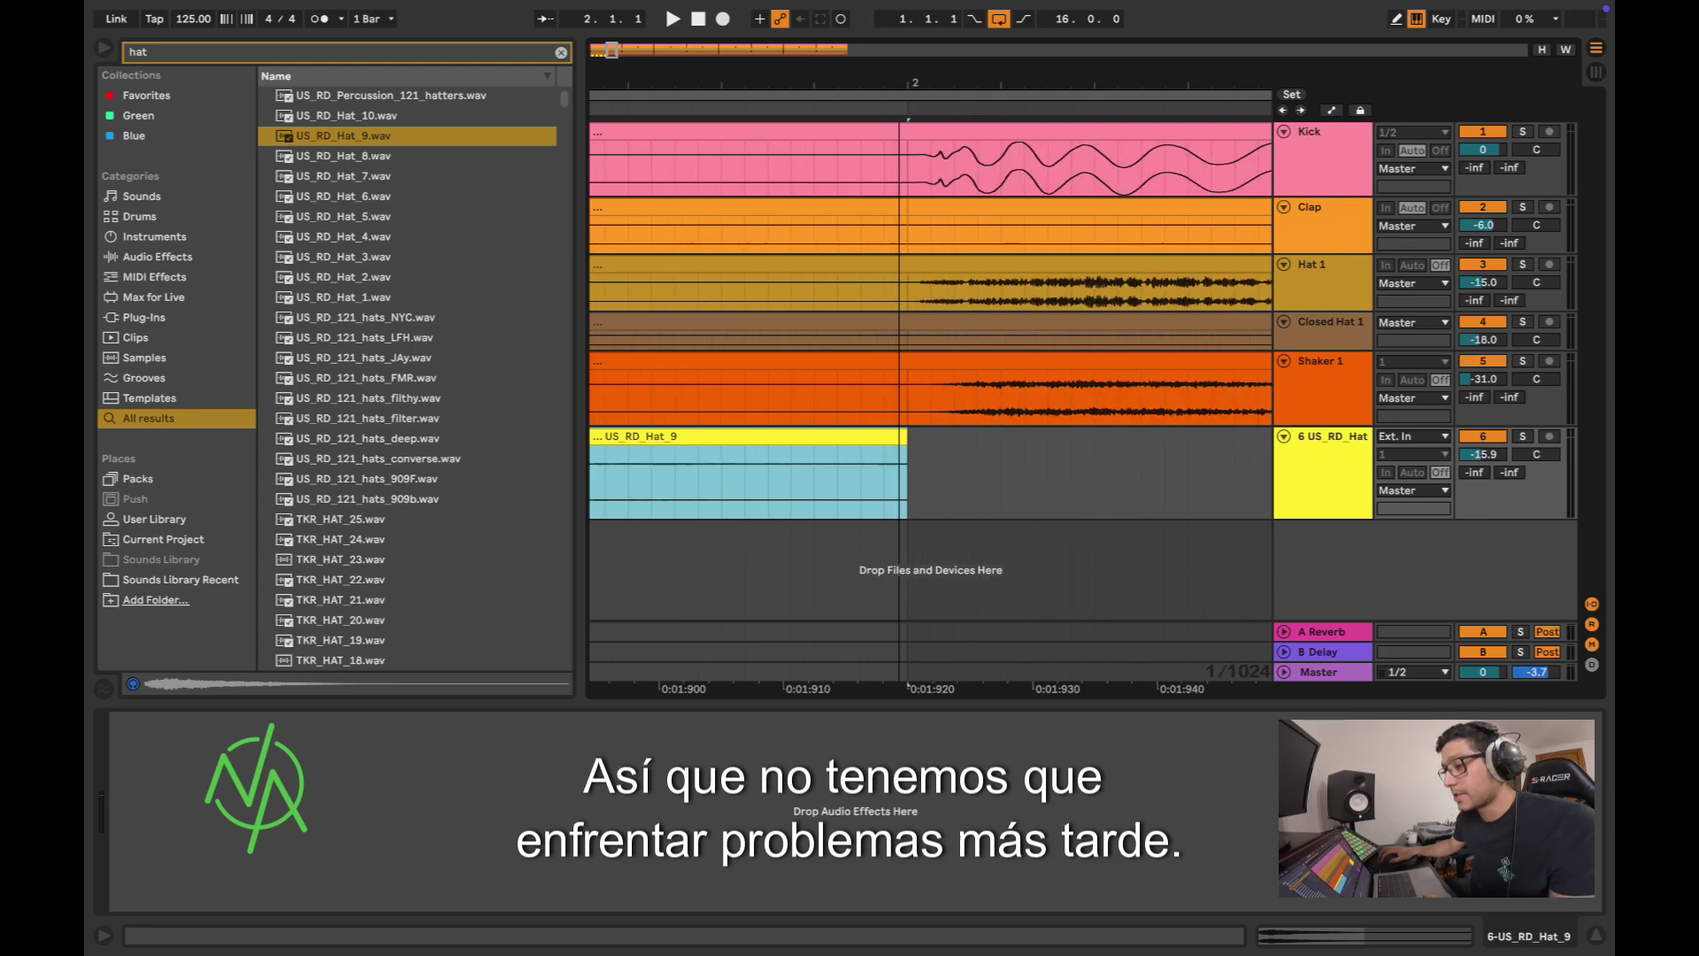
key(minus)
key(minus)
key(minus)
key(minus)
key(minus)
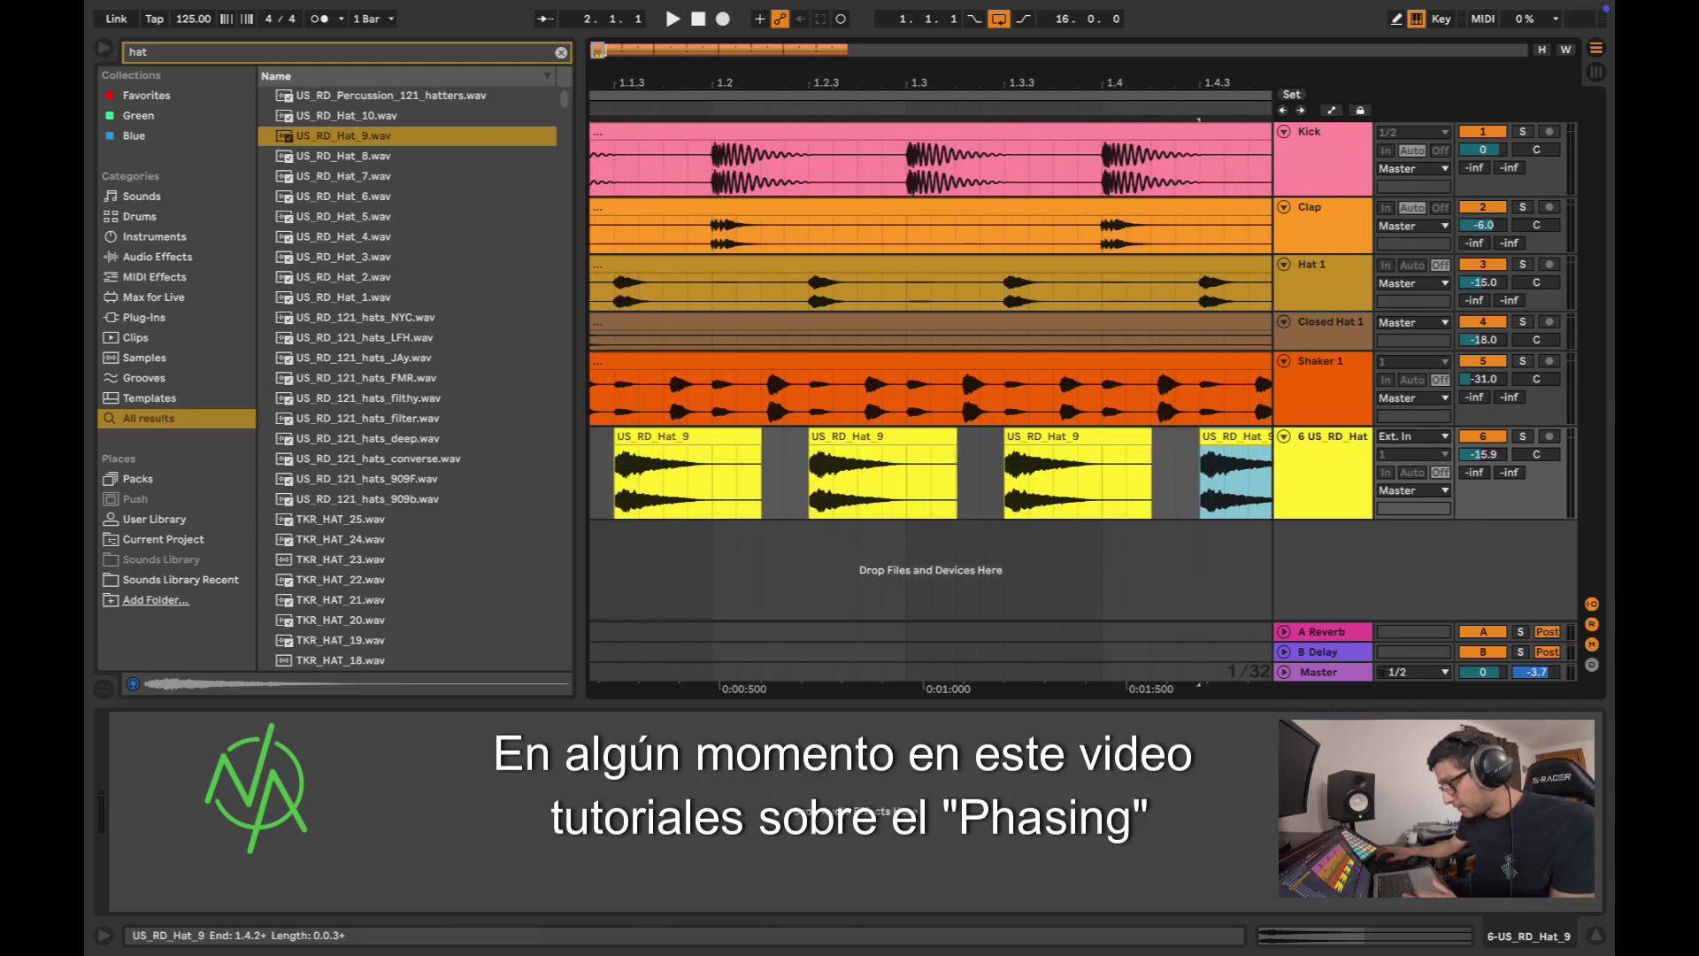
Step: Trim the remaining US_RD_Hat_9 clips to end on the beat and consolidate bar 1 into a single clip
drag(1150, 436, 1103, 436)
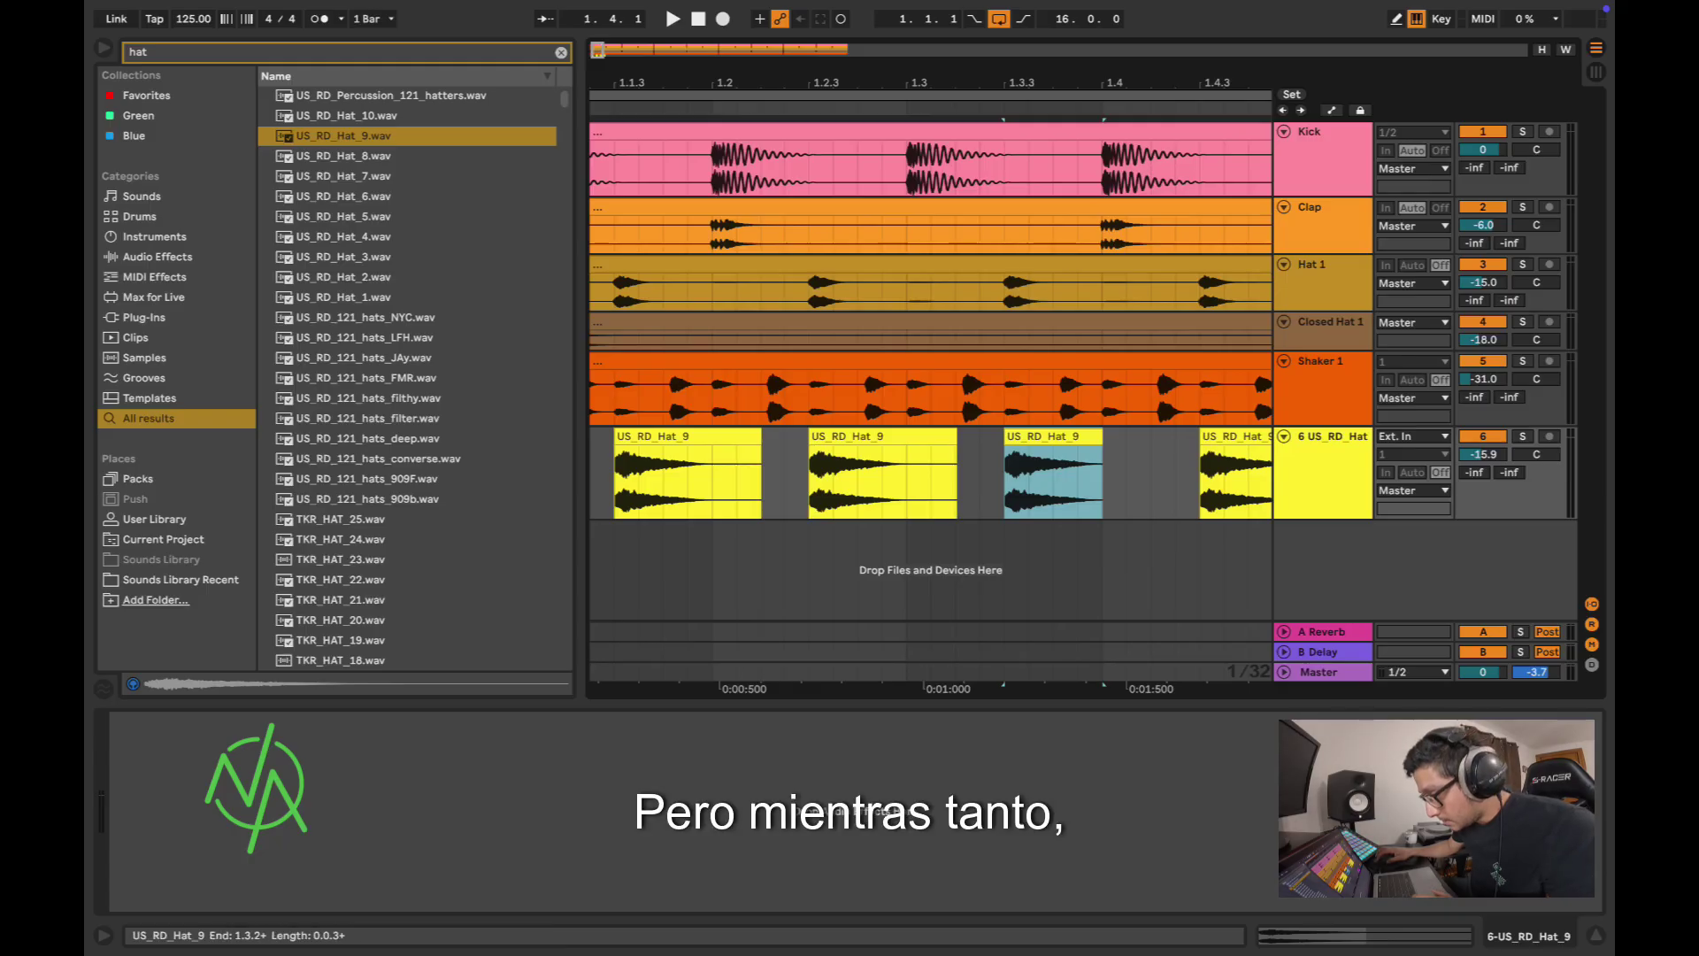
drag(956, 436, 906, 436)
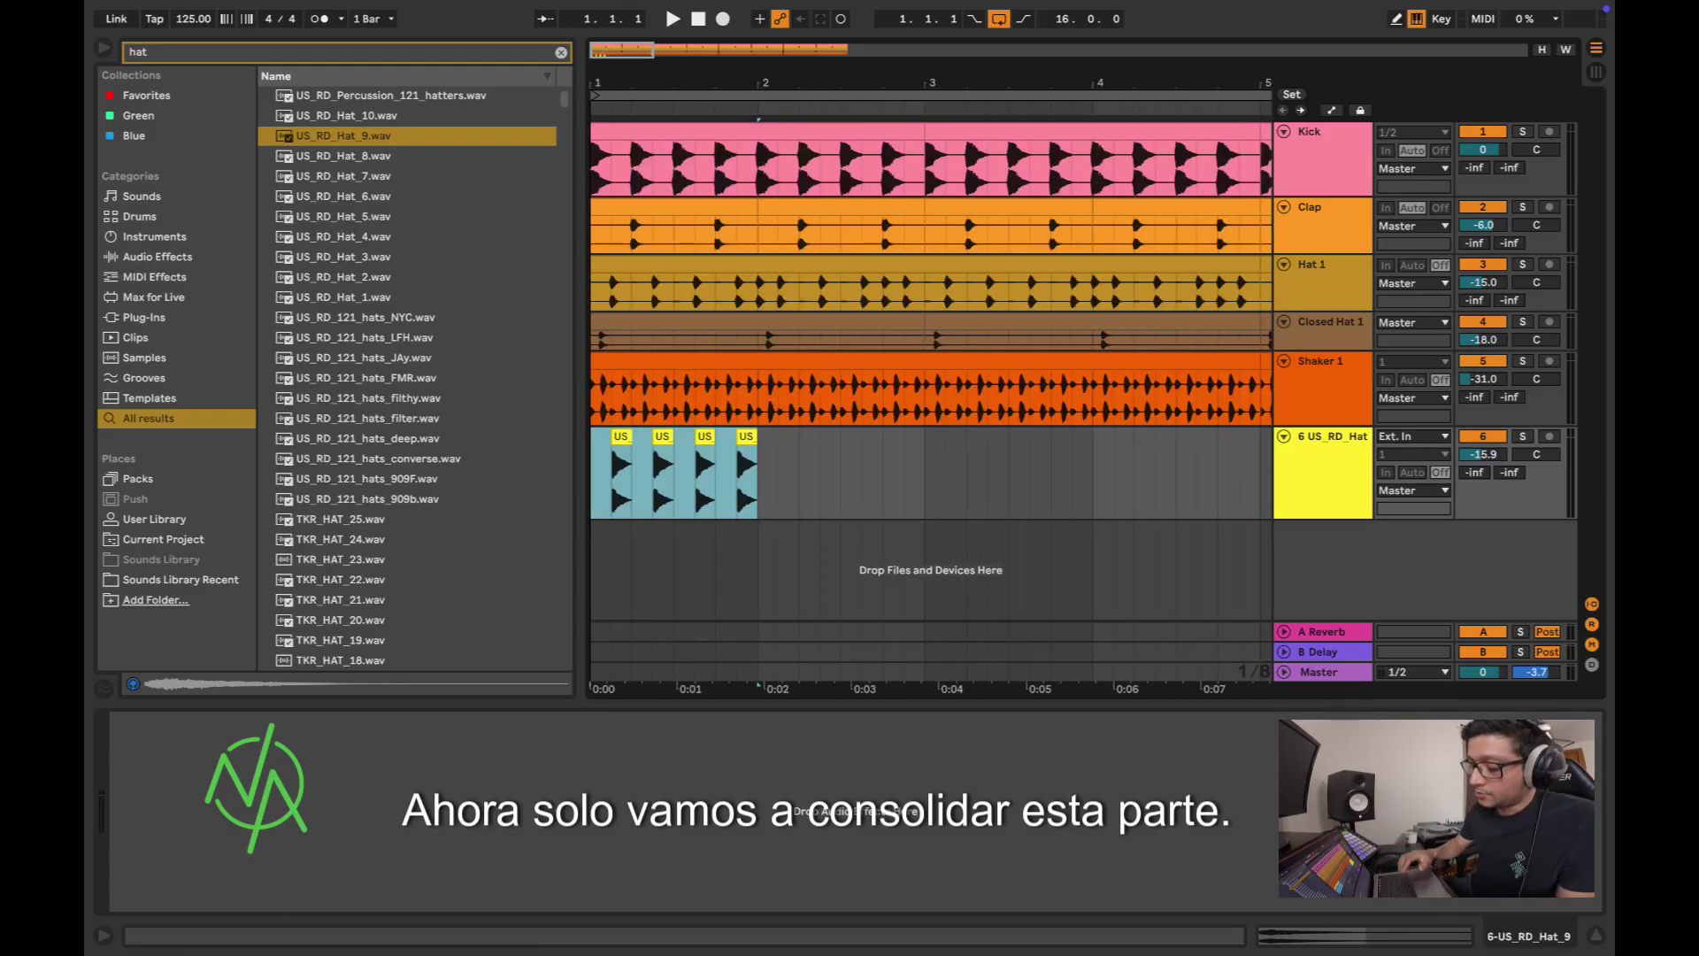
key(ctrl+j)
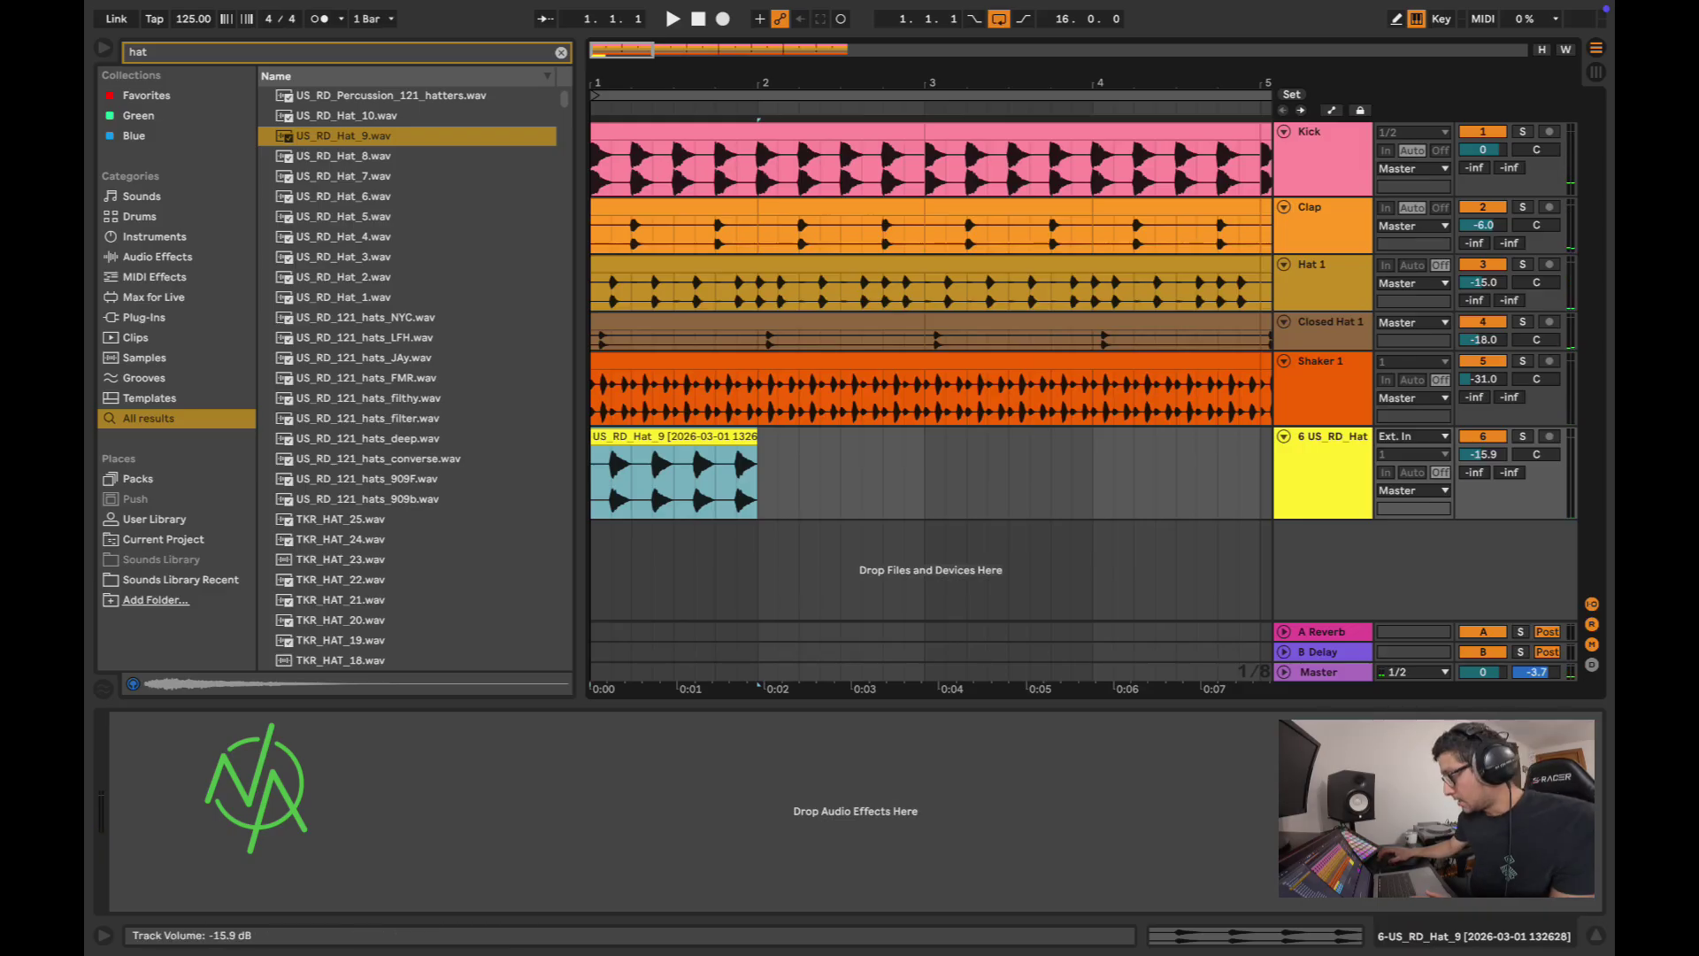
click(1323, 478)
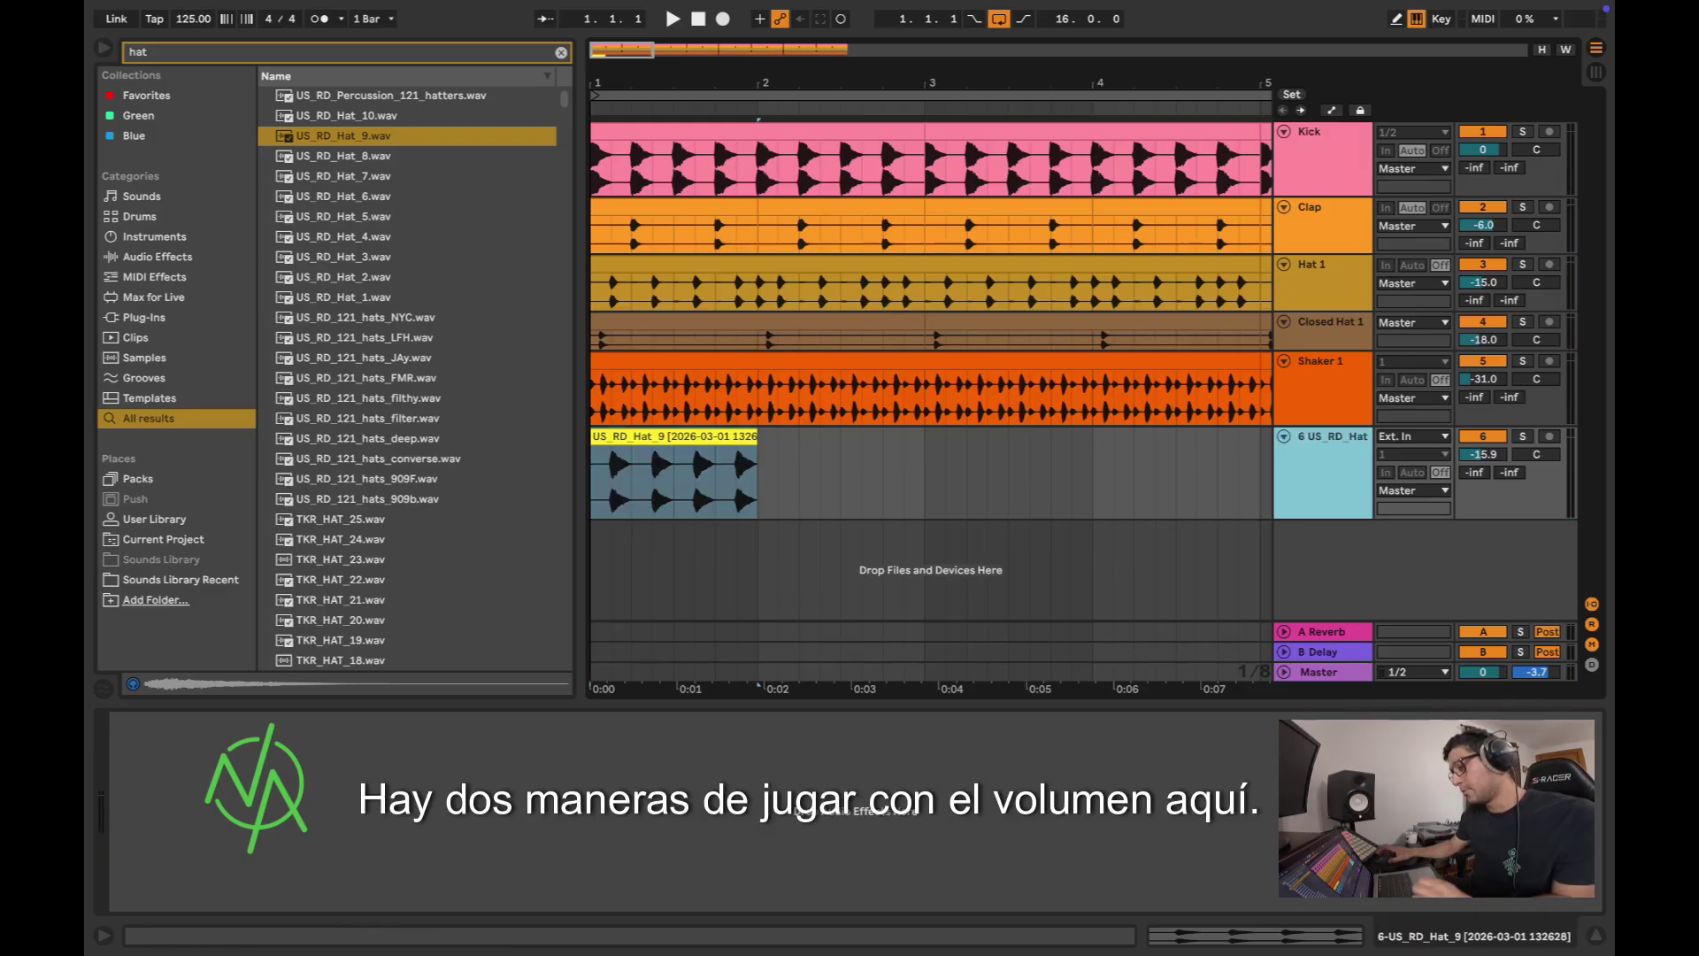
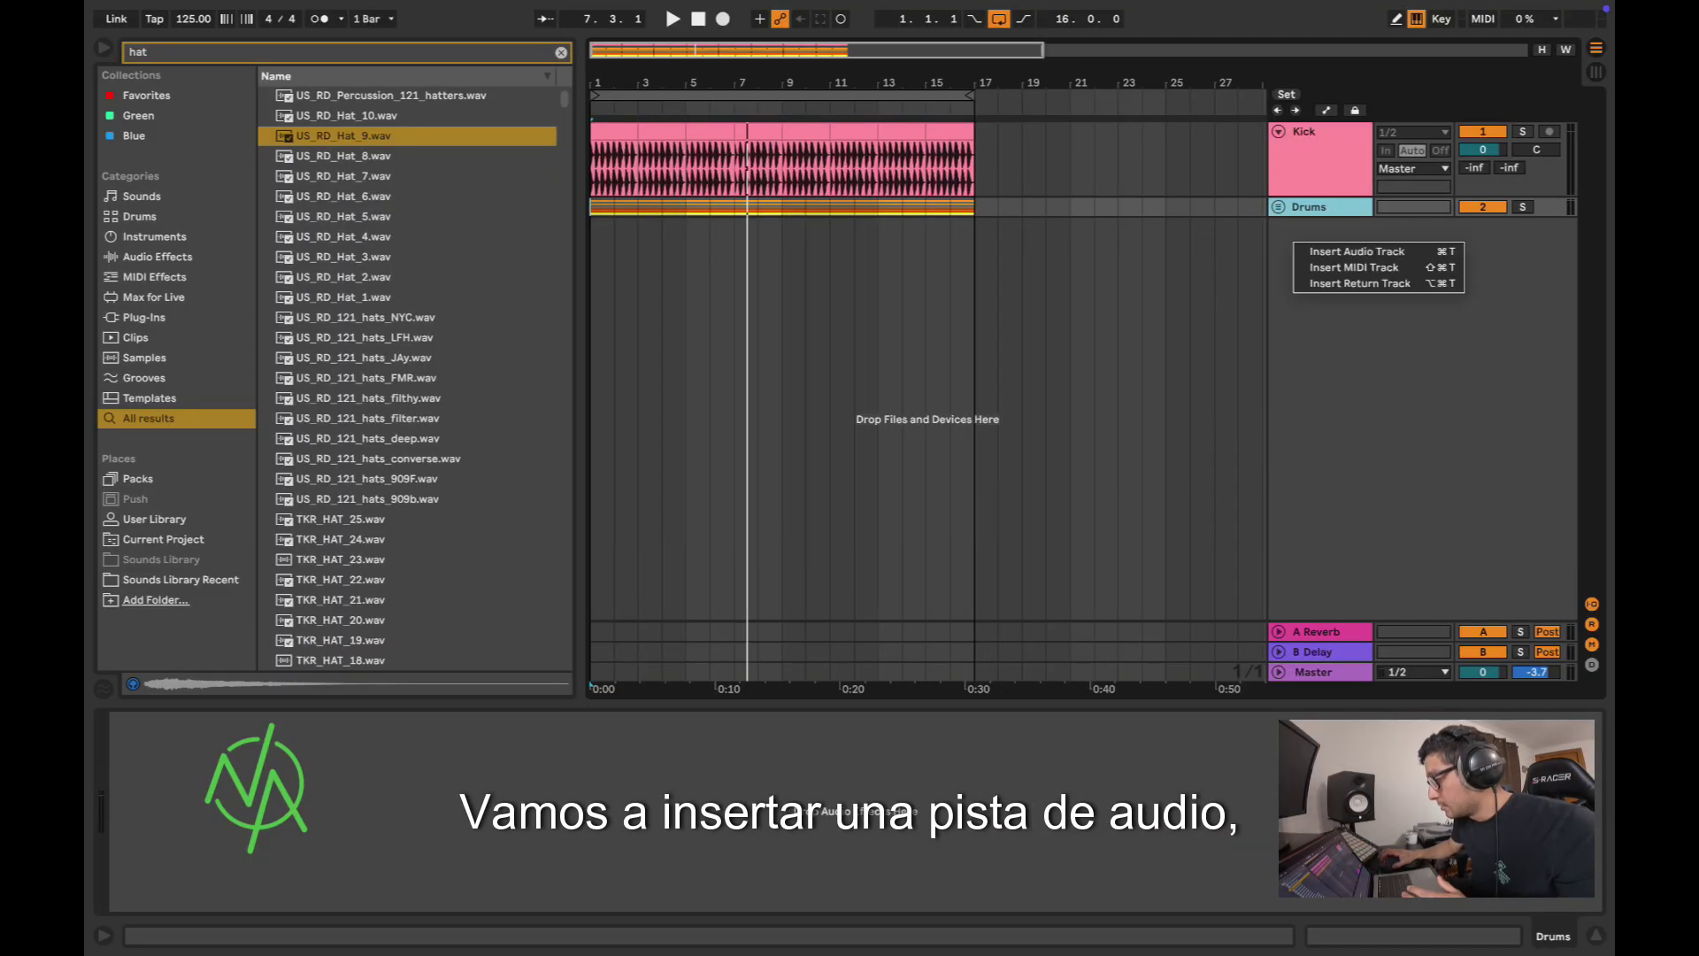
Step: Insert an audio track named Perc 1 below the Drums group and put it in a new group named Percussions
click(1355, 251)
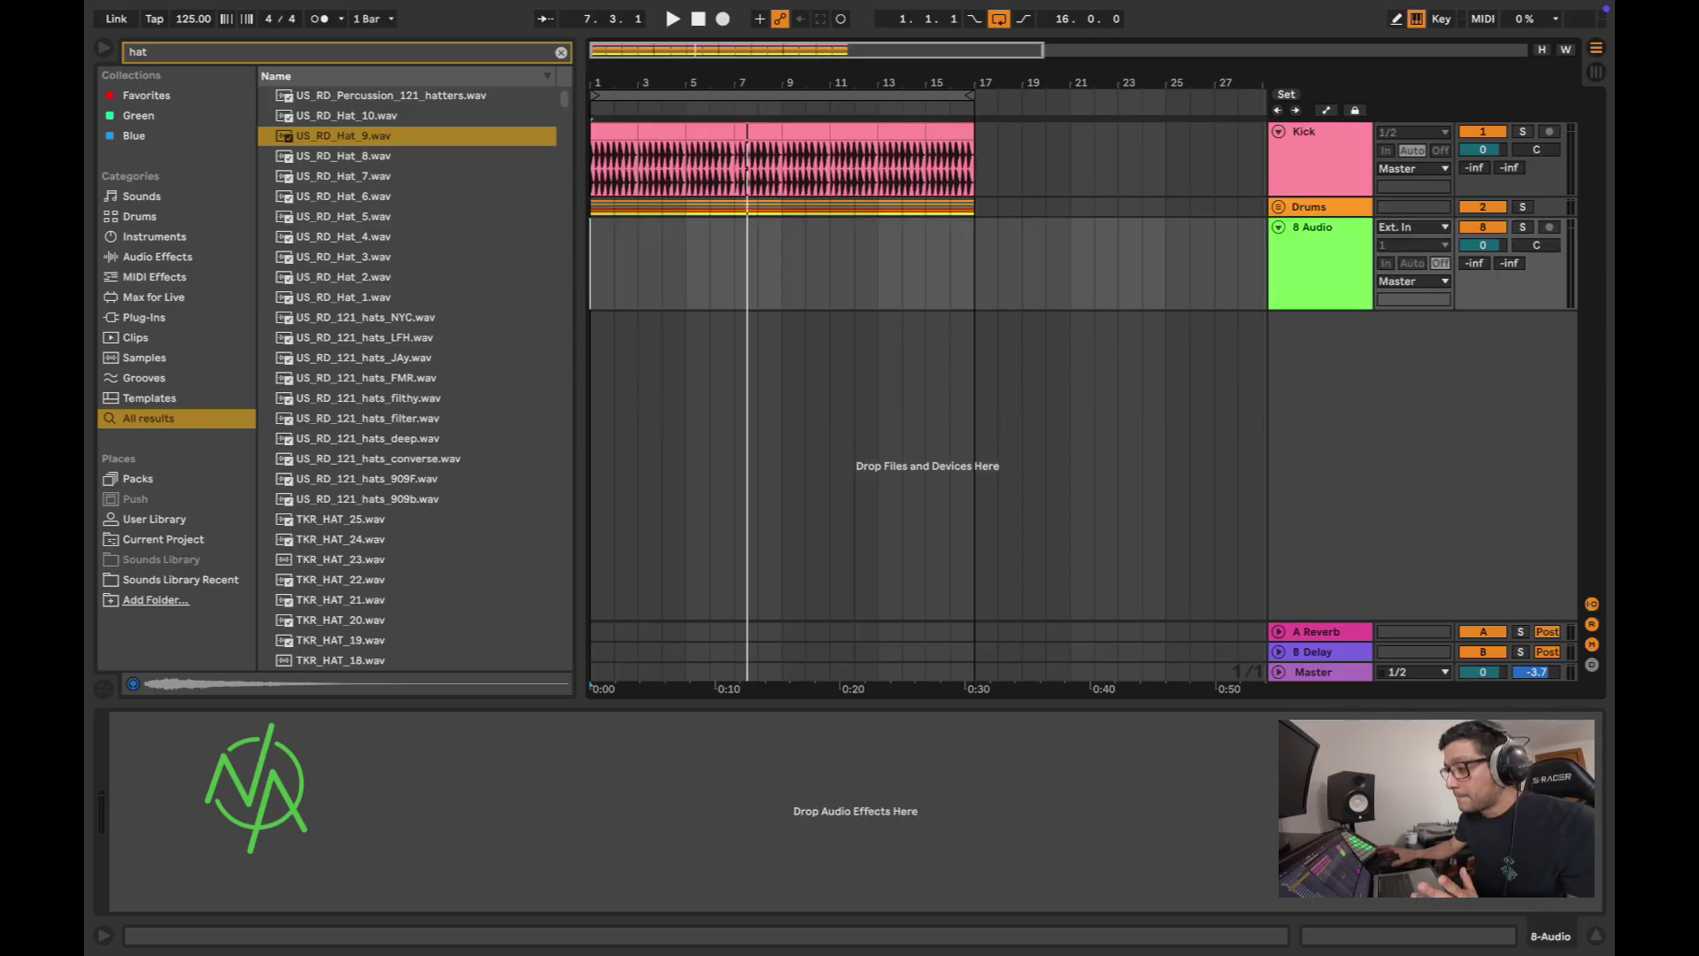
click(1311, 228)
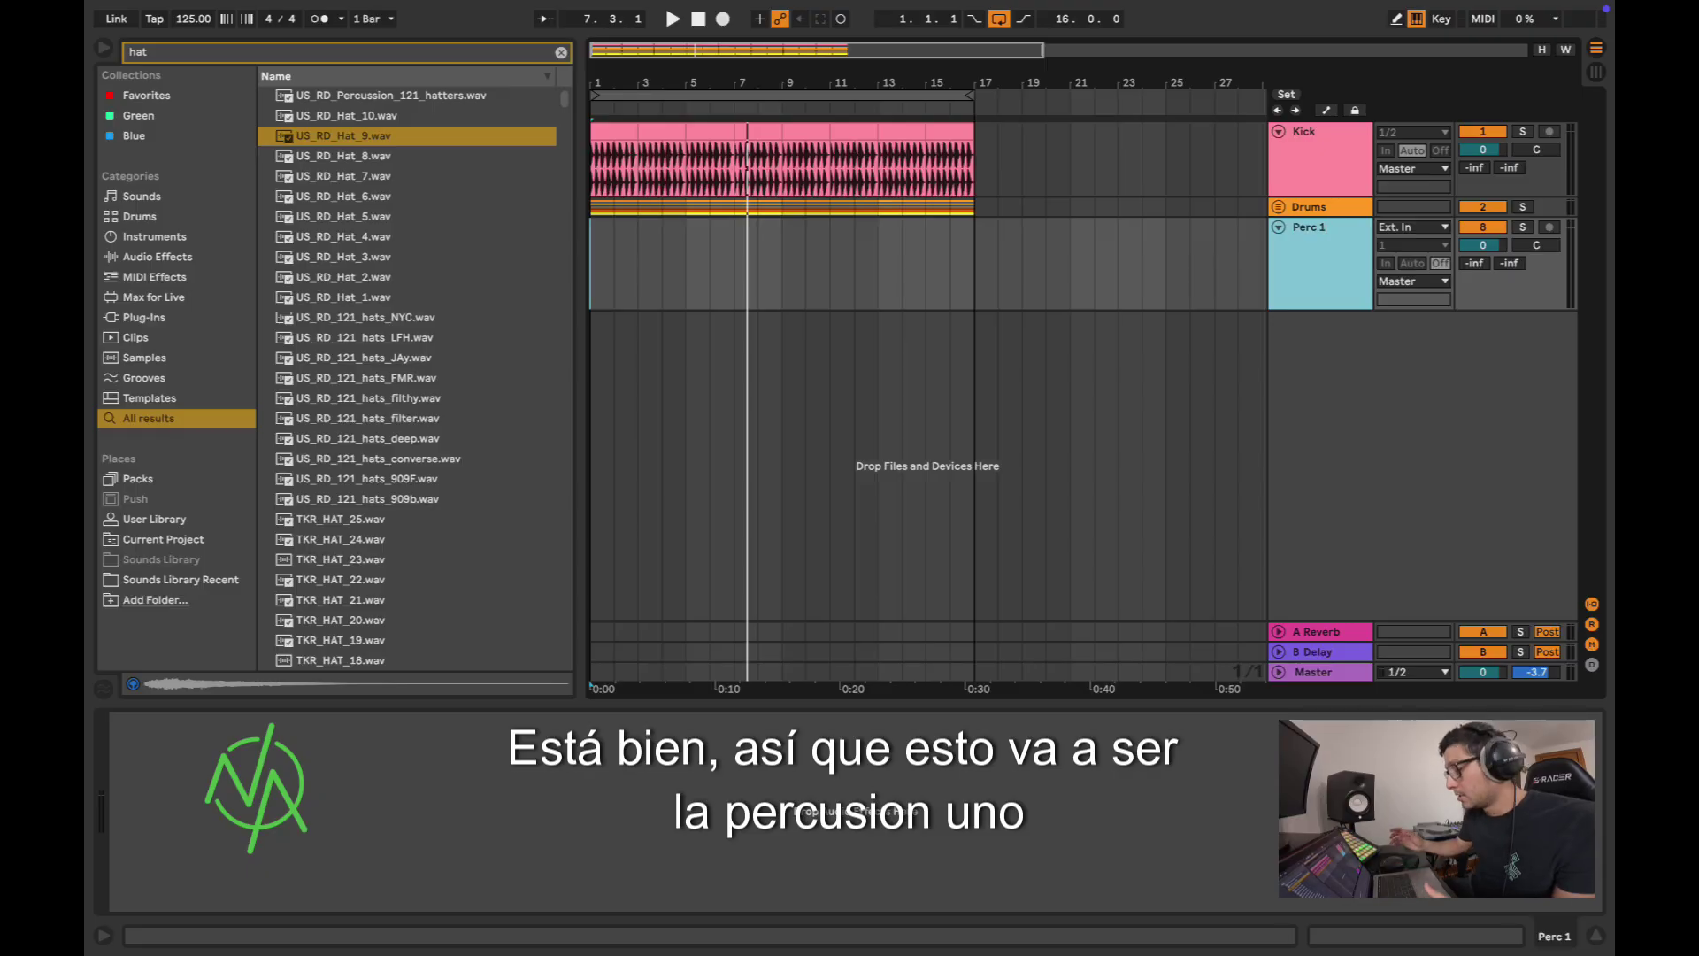
key(alt+u)
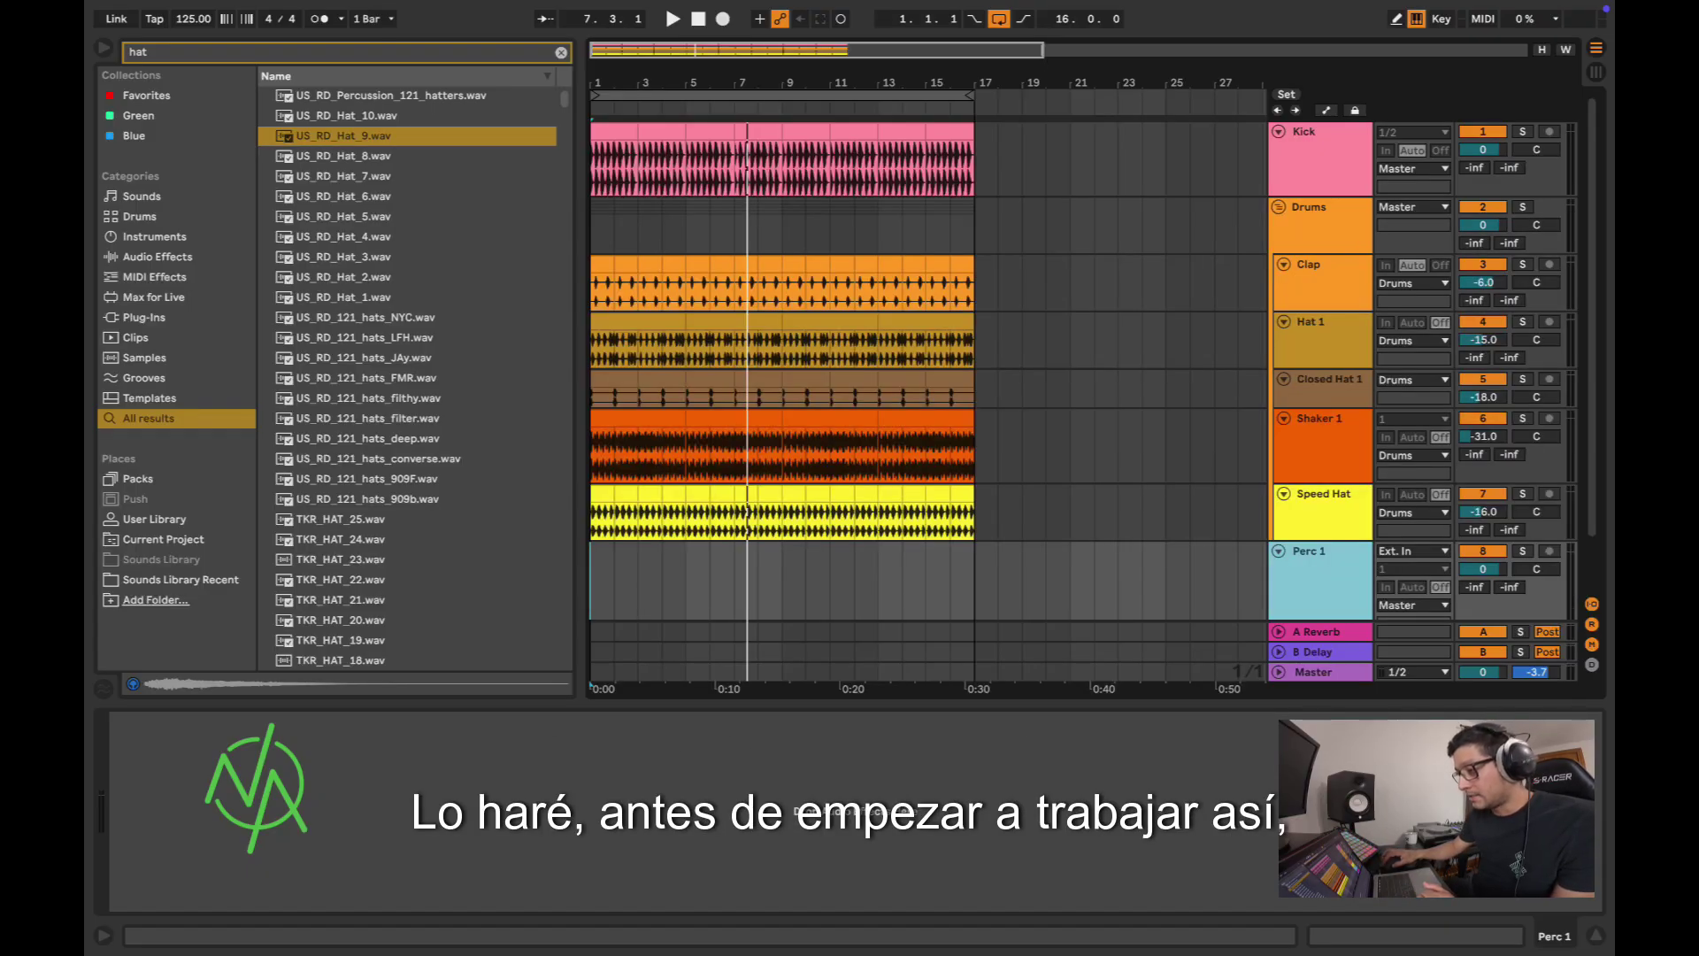
key(ctrl+alt+u)
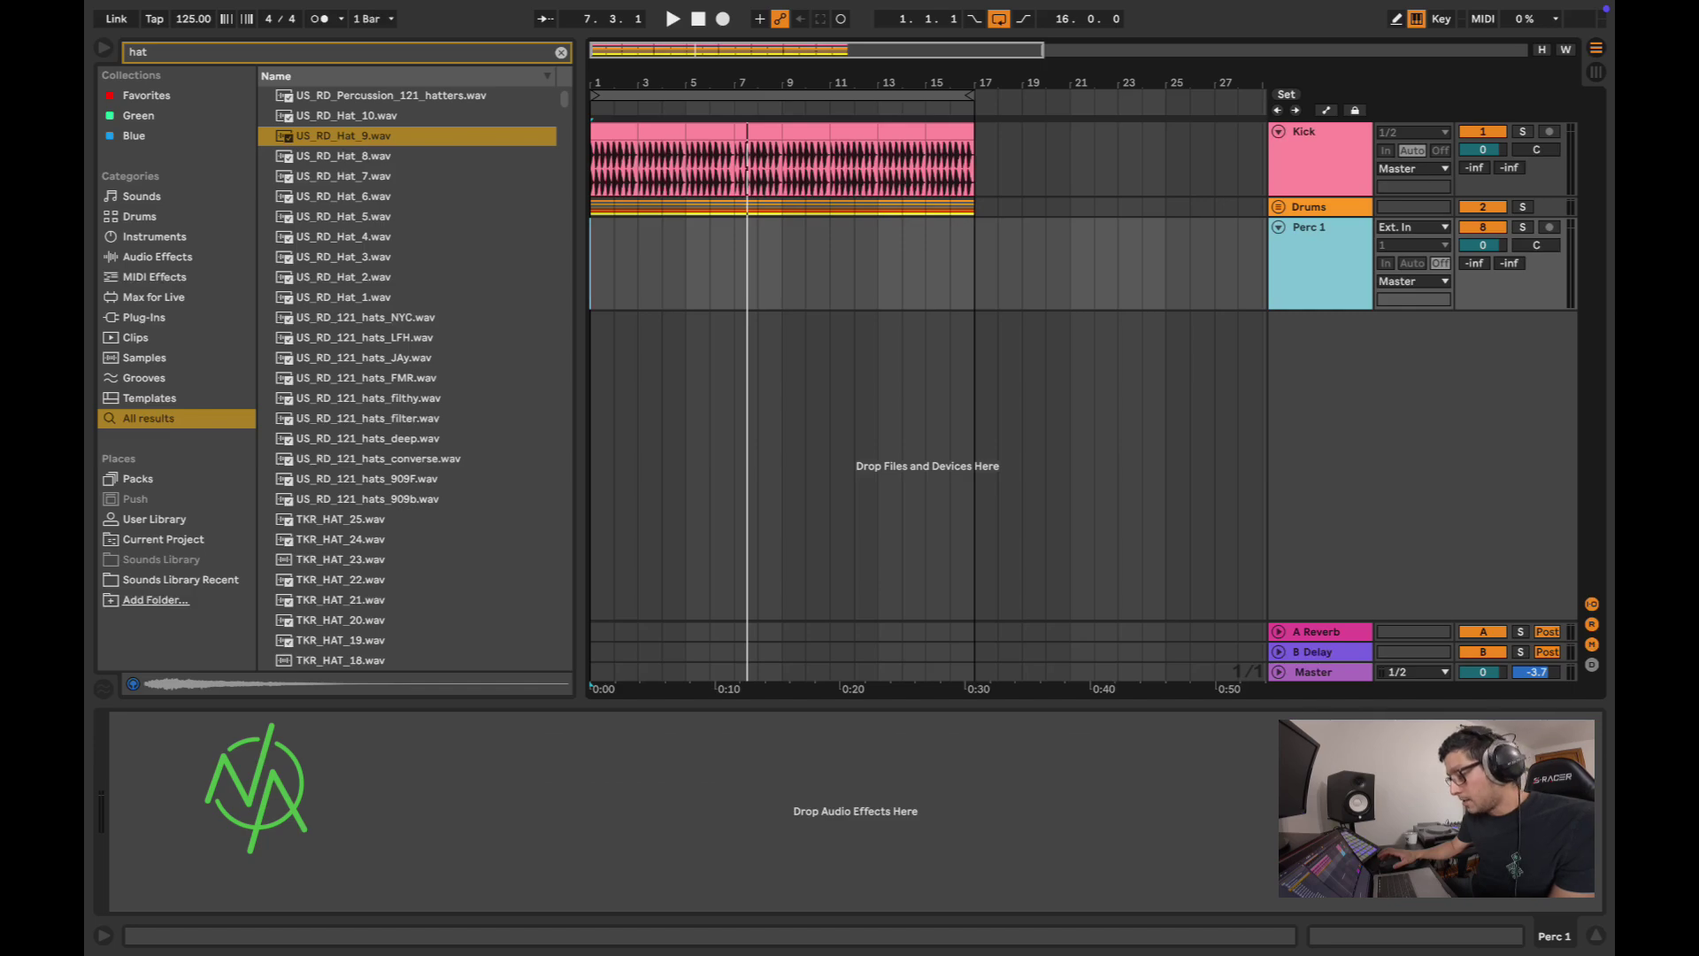
key(ctrl+g)
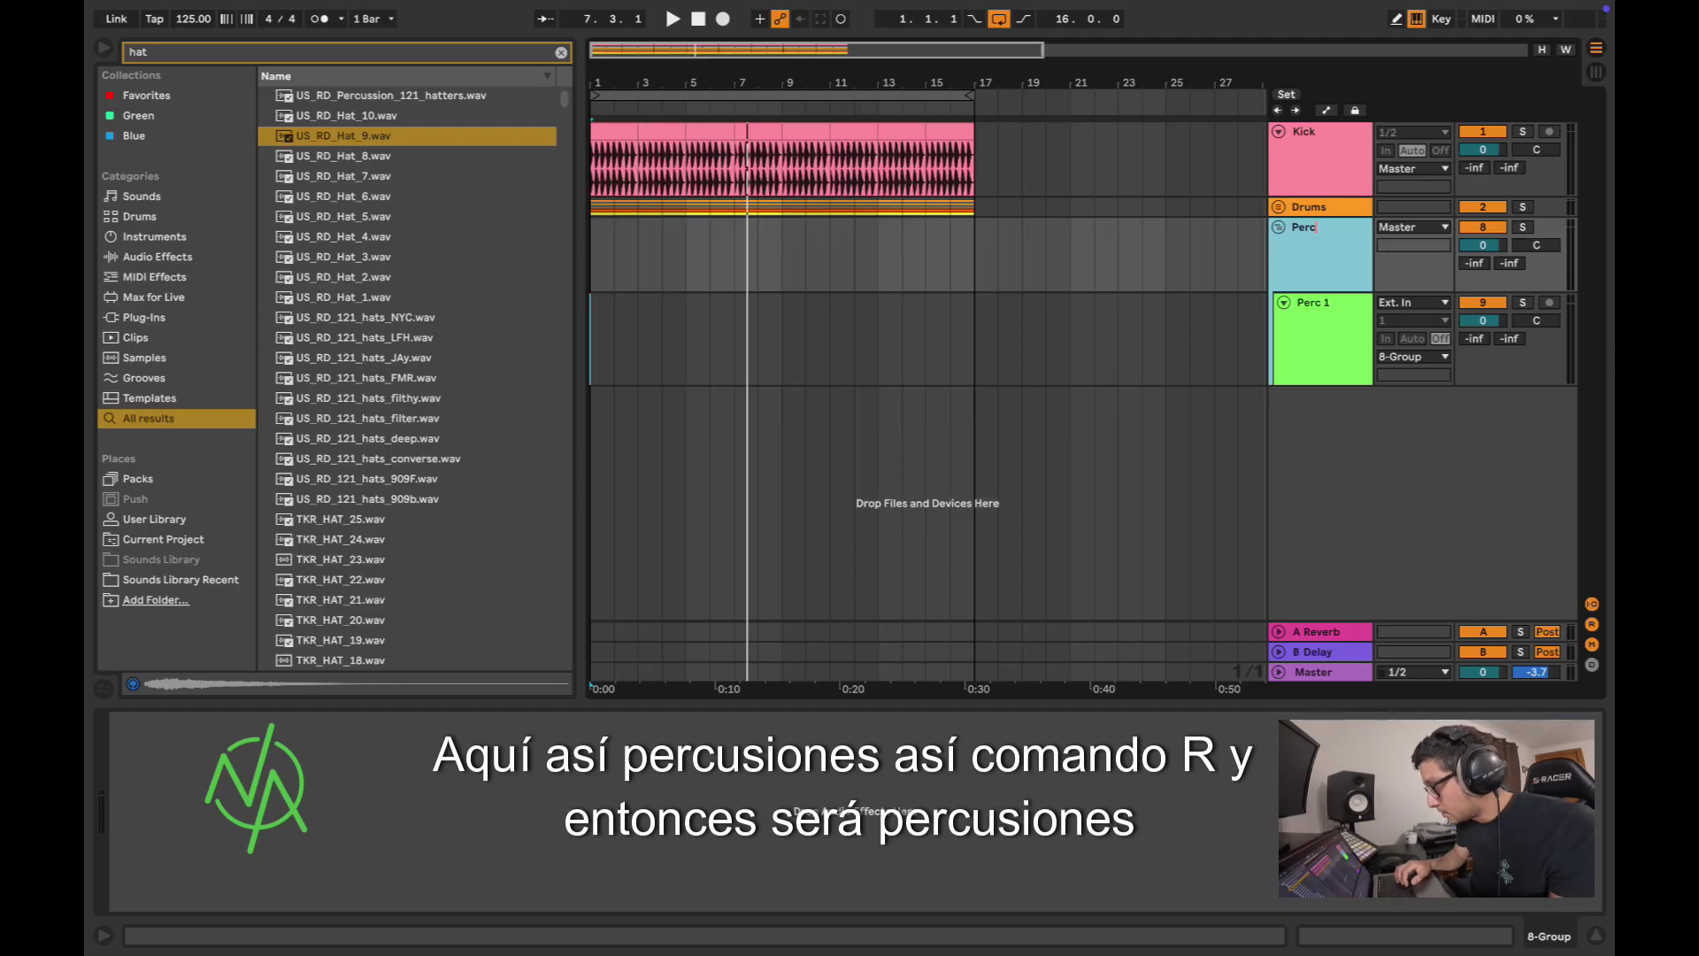
text(ussions)
key(Return)
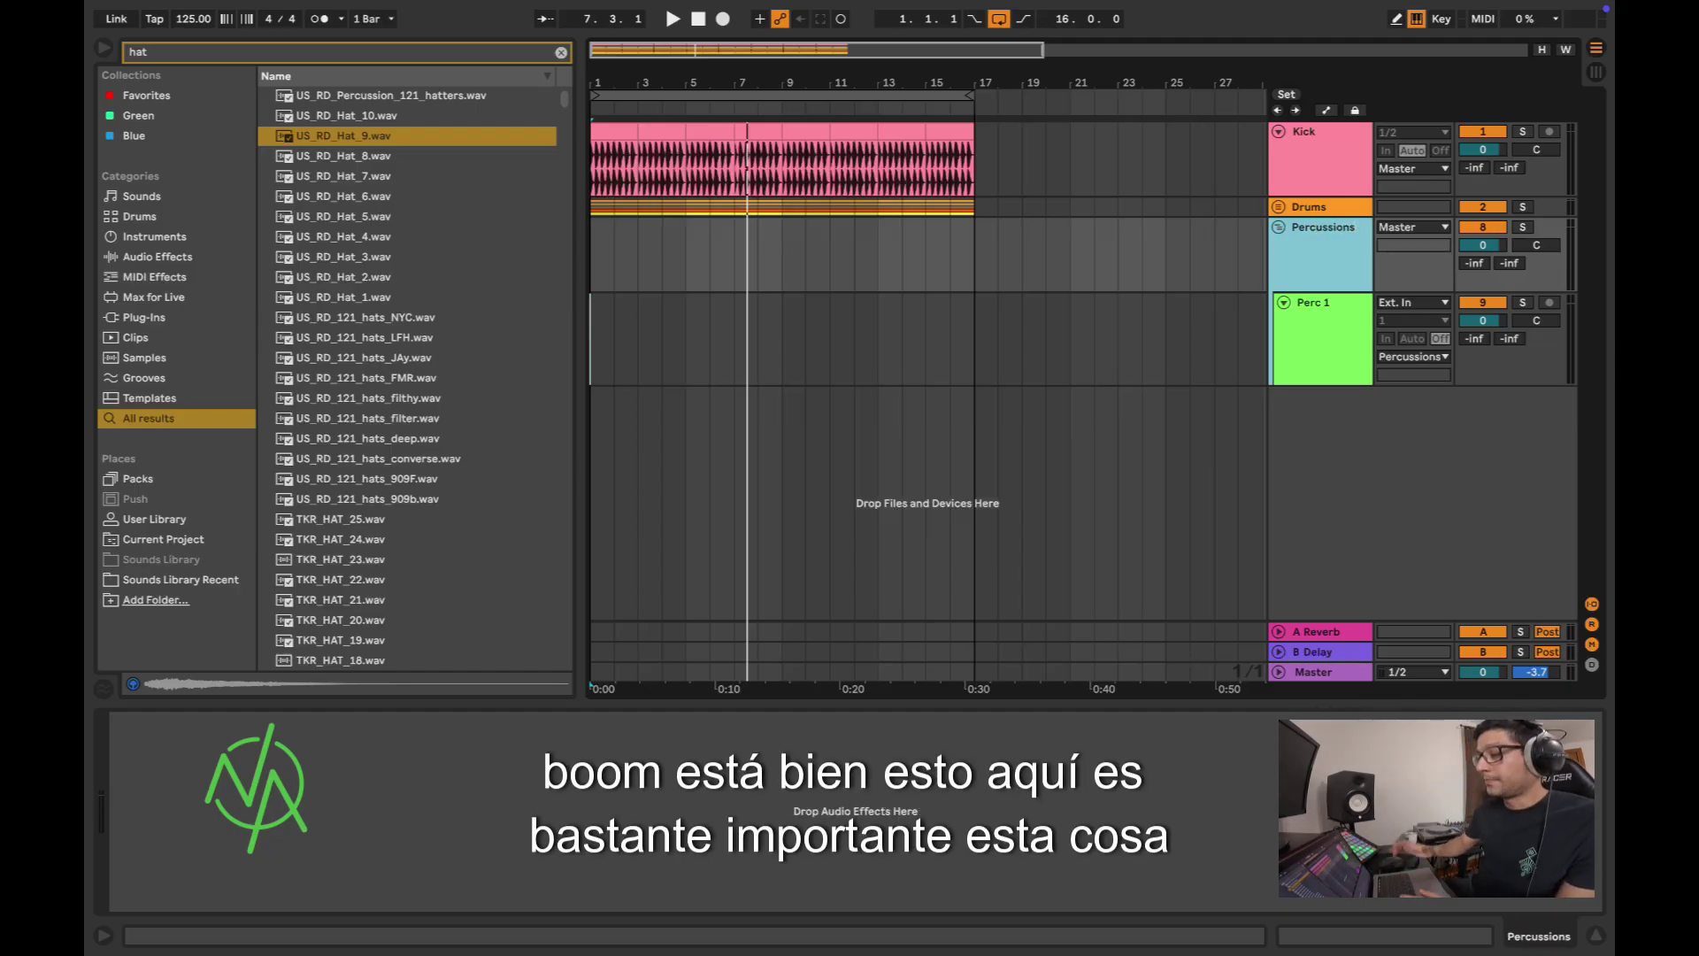
Step: Expand the Drums group to view its tracks, collapse it again and select the Perc 1 track
click(1278, 207)
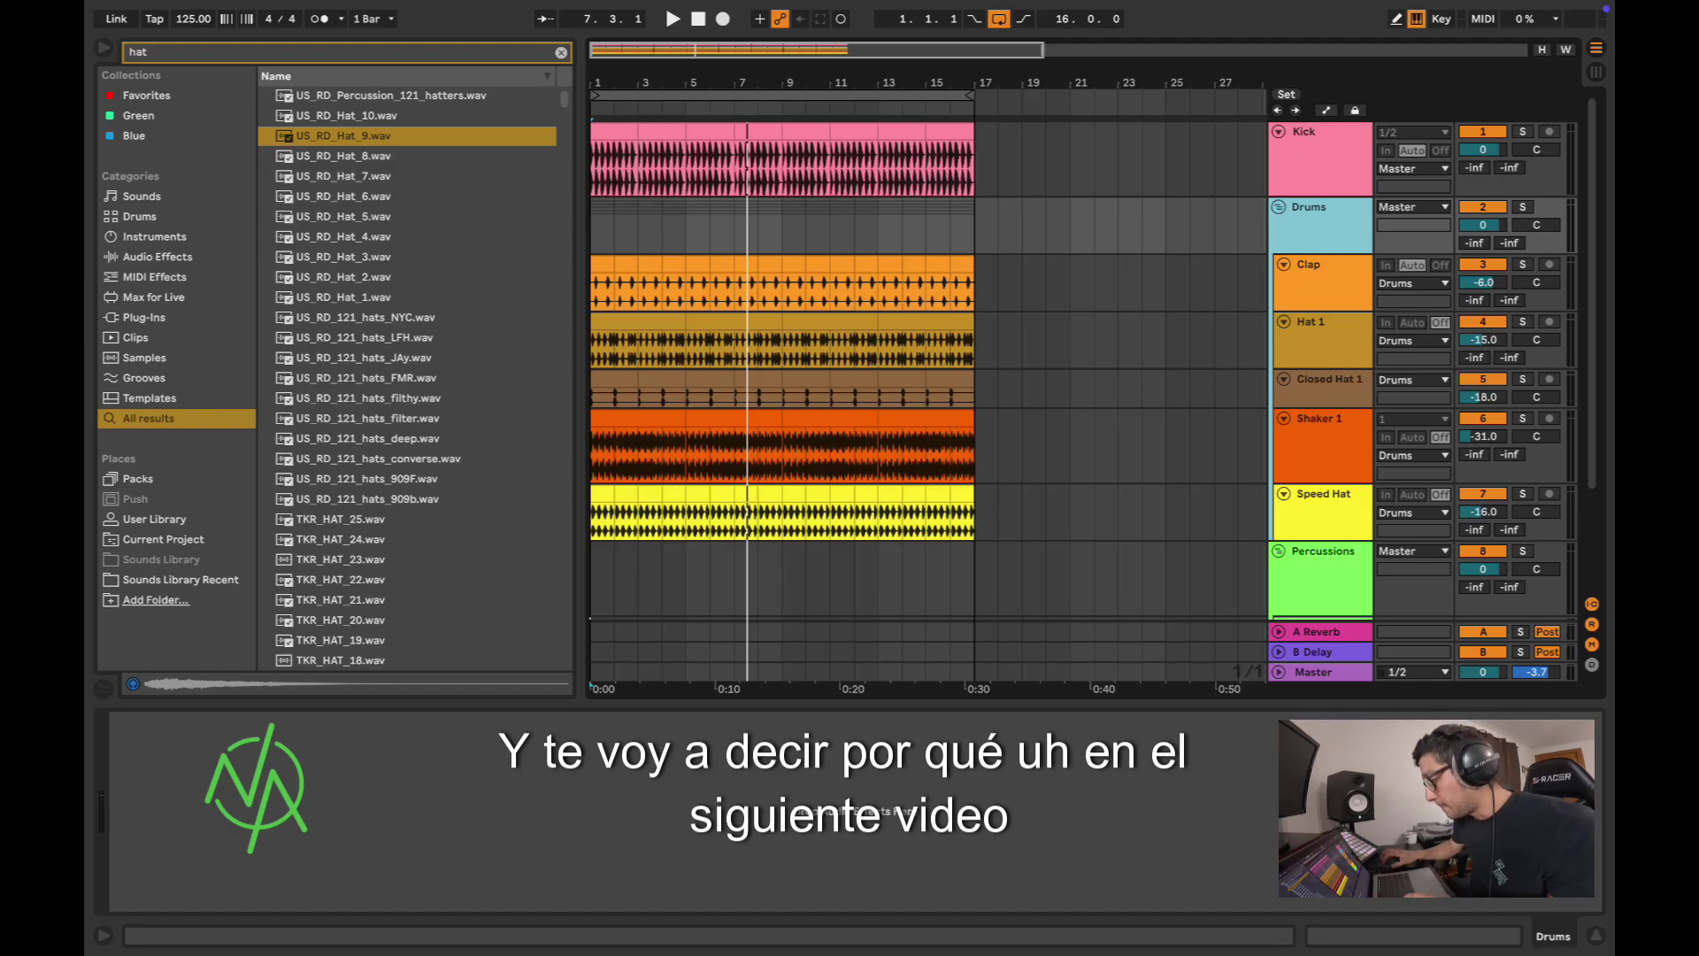
click(1278, 207)
click(1322, 228)
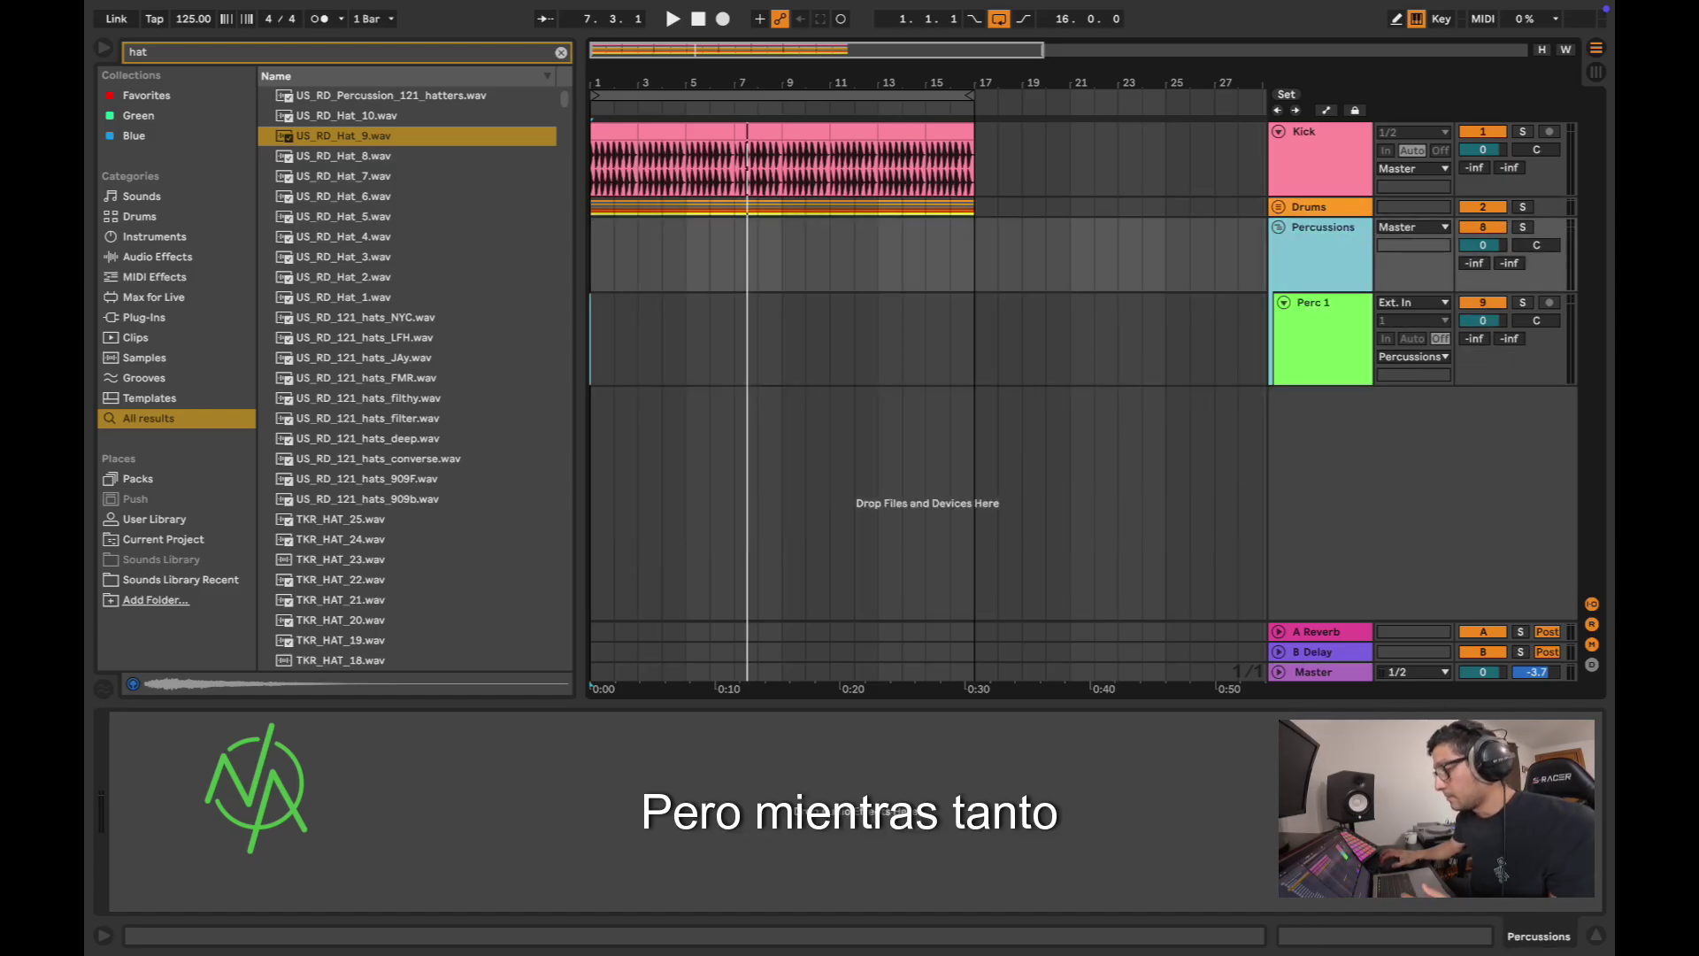
key(Down)
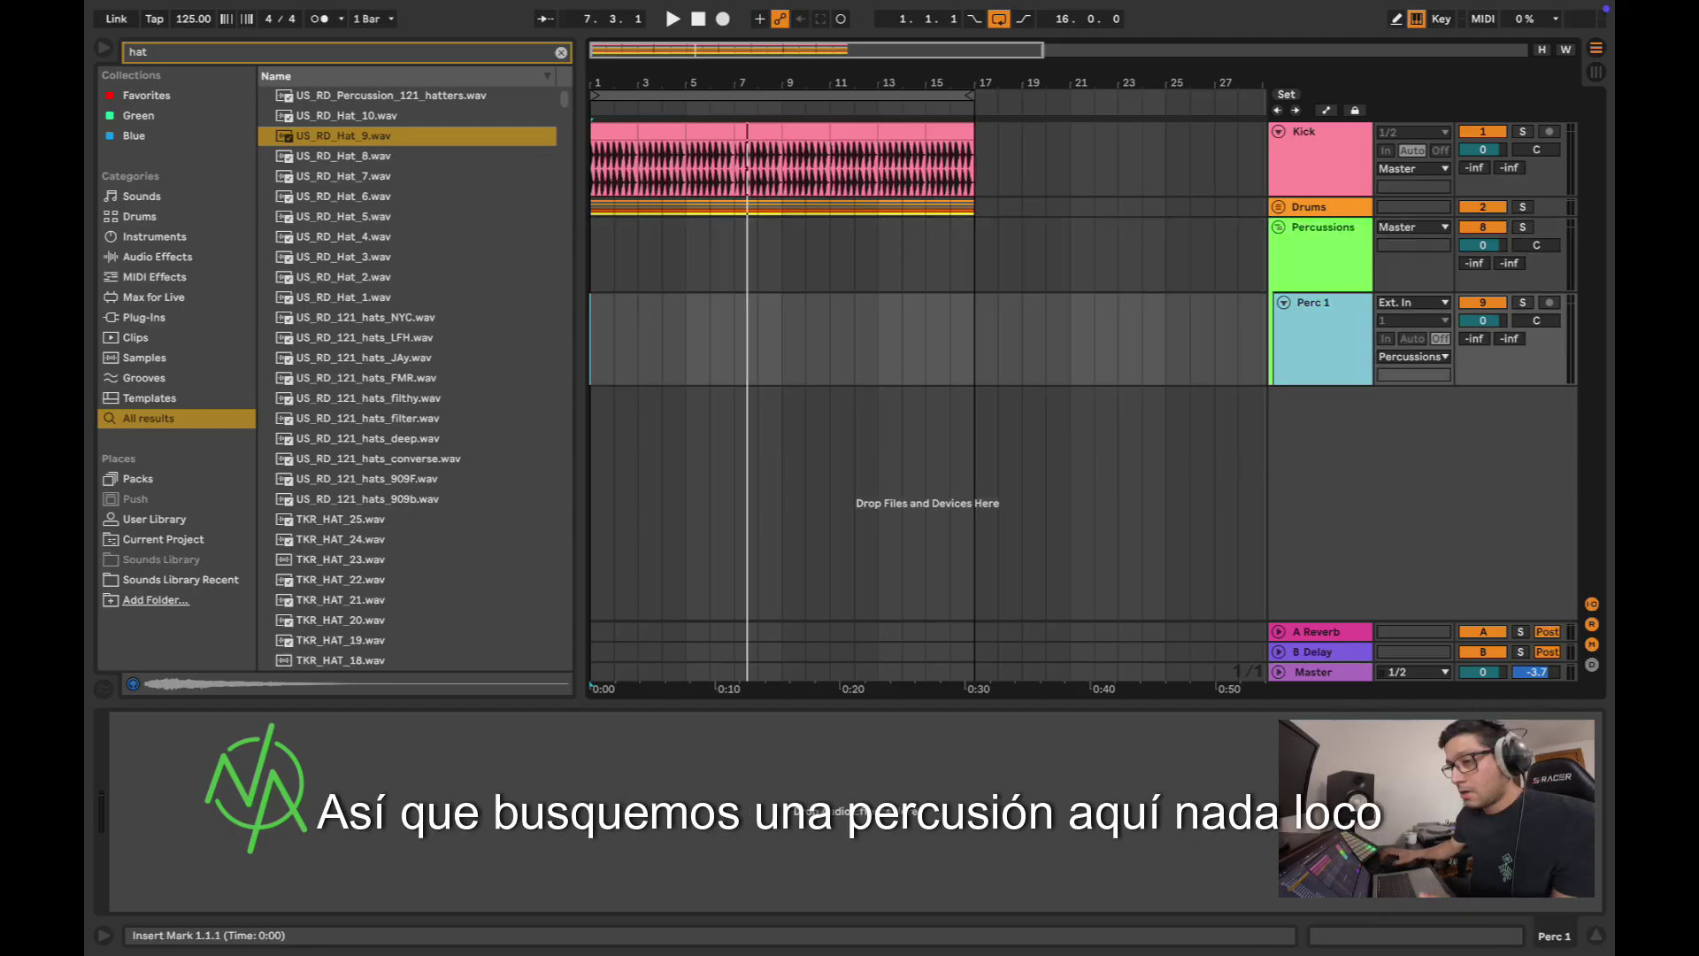
Step: Replace the sample browser's search term with "perc"
key(ctrl+f)
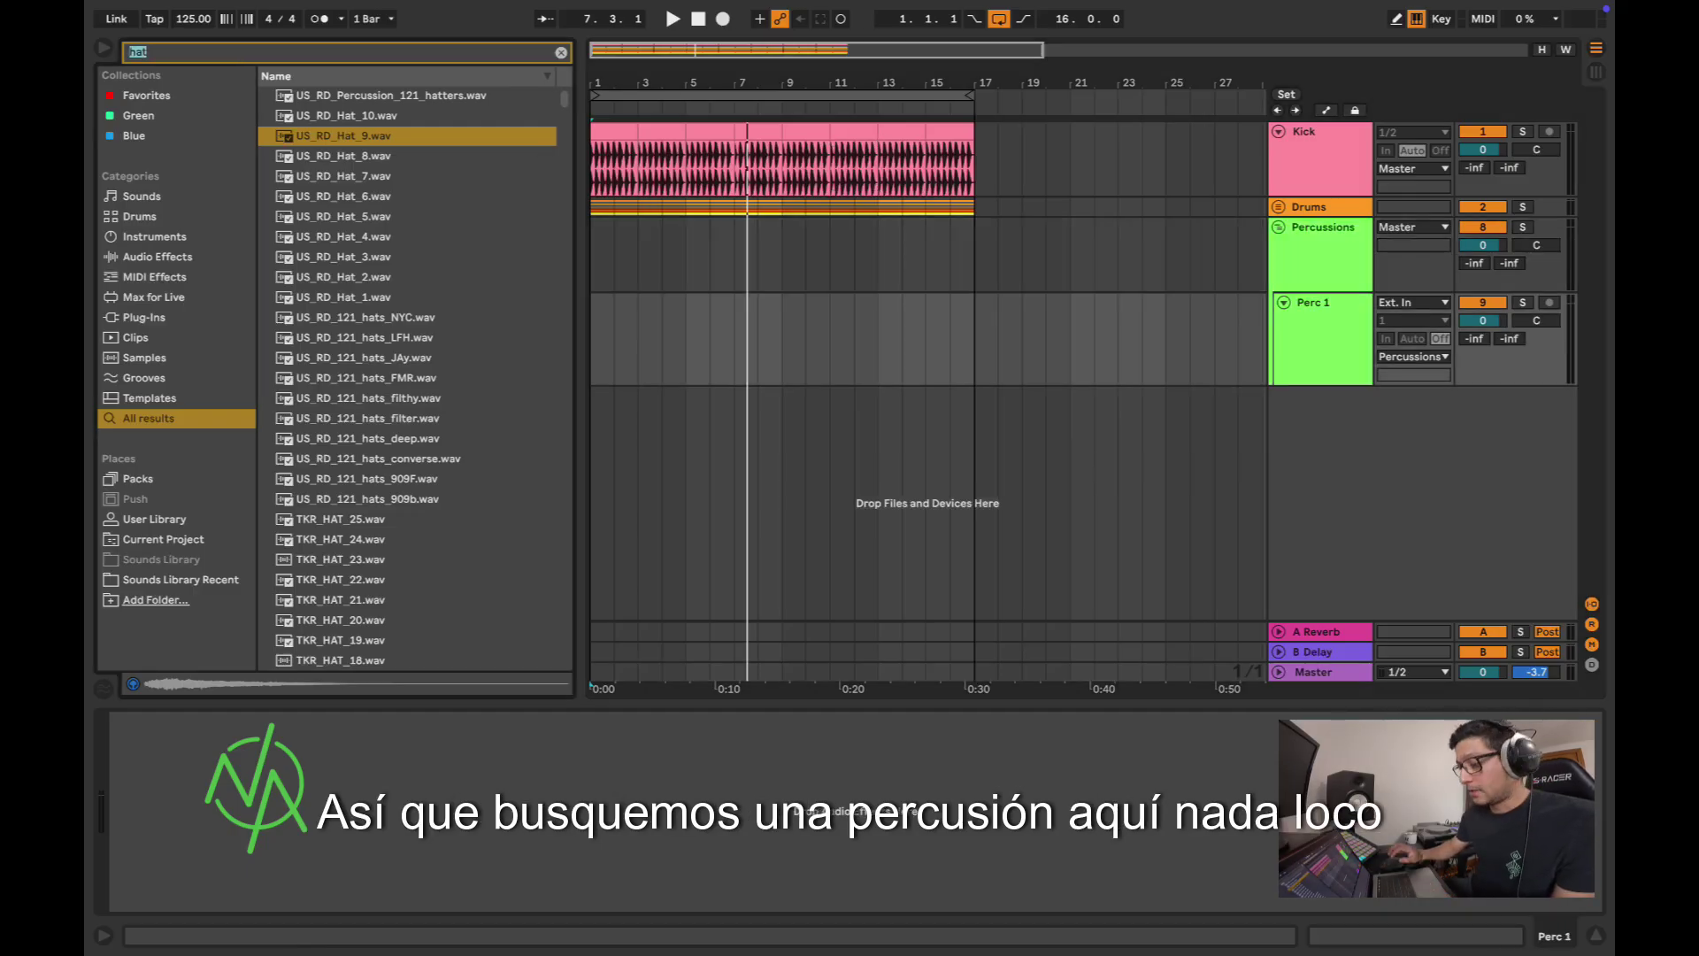
key(BackSpace)
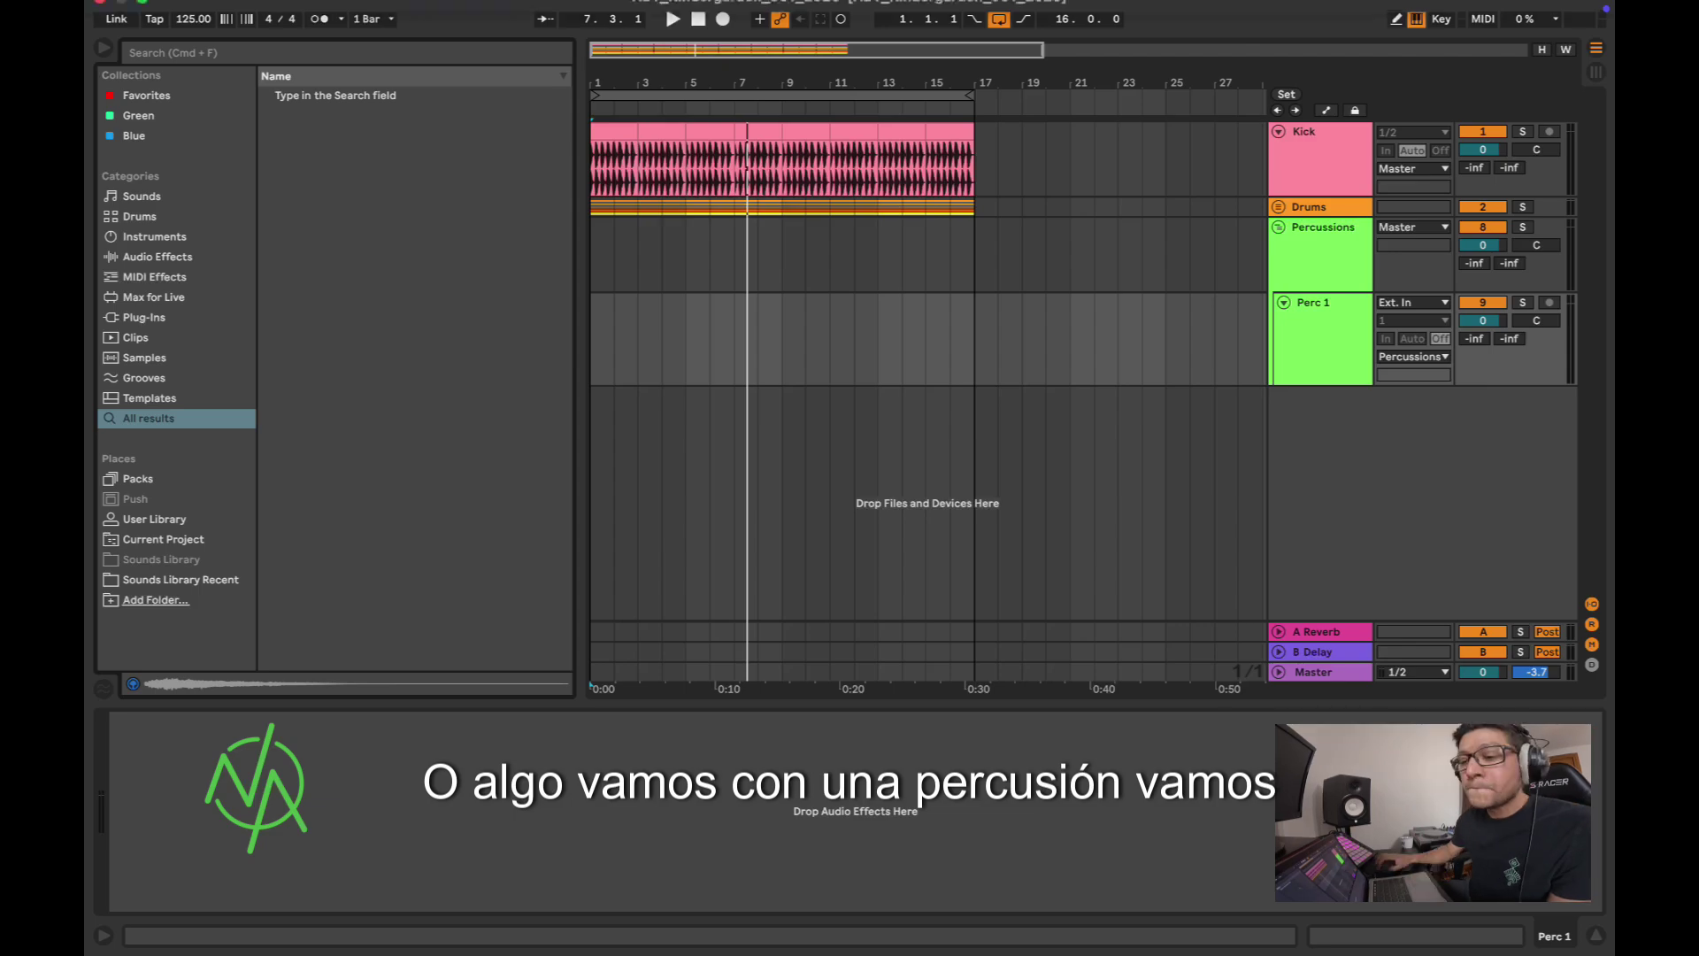
key(super+f)
text(pe)
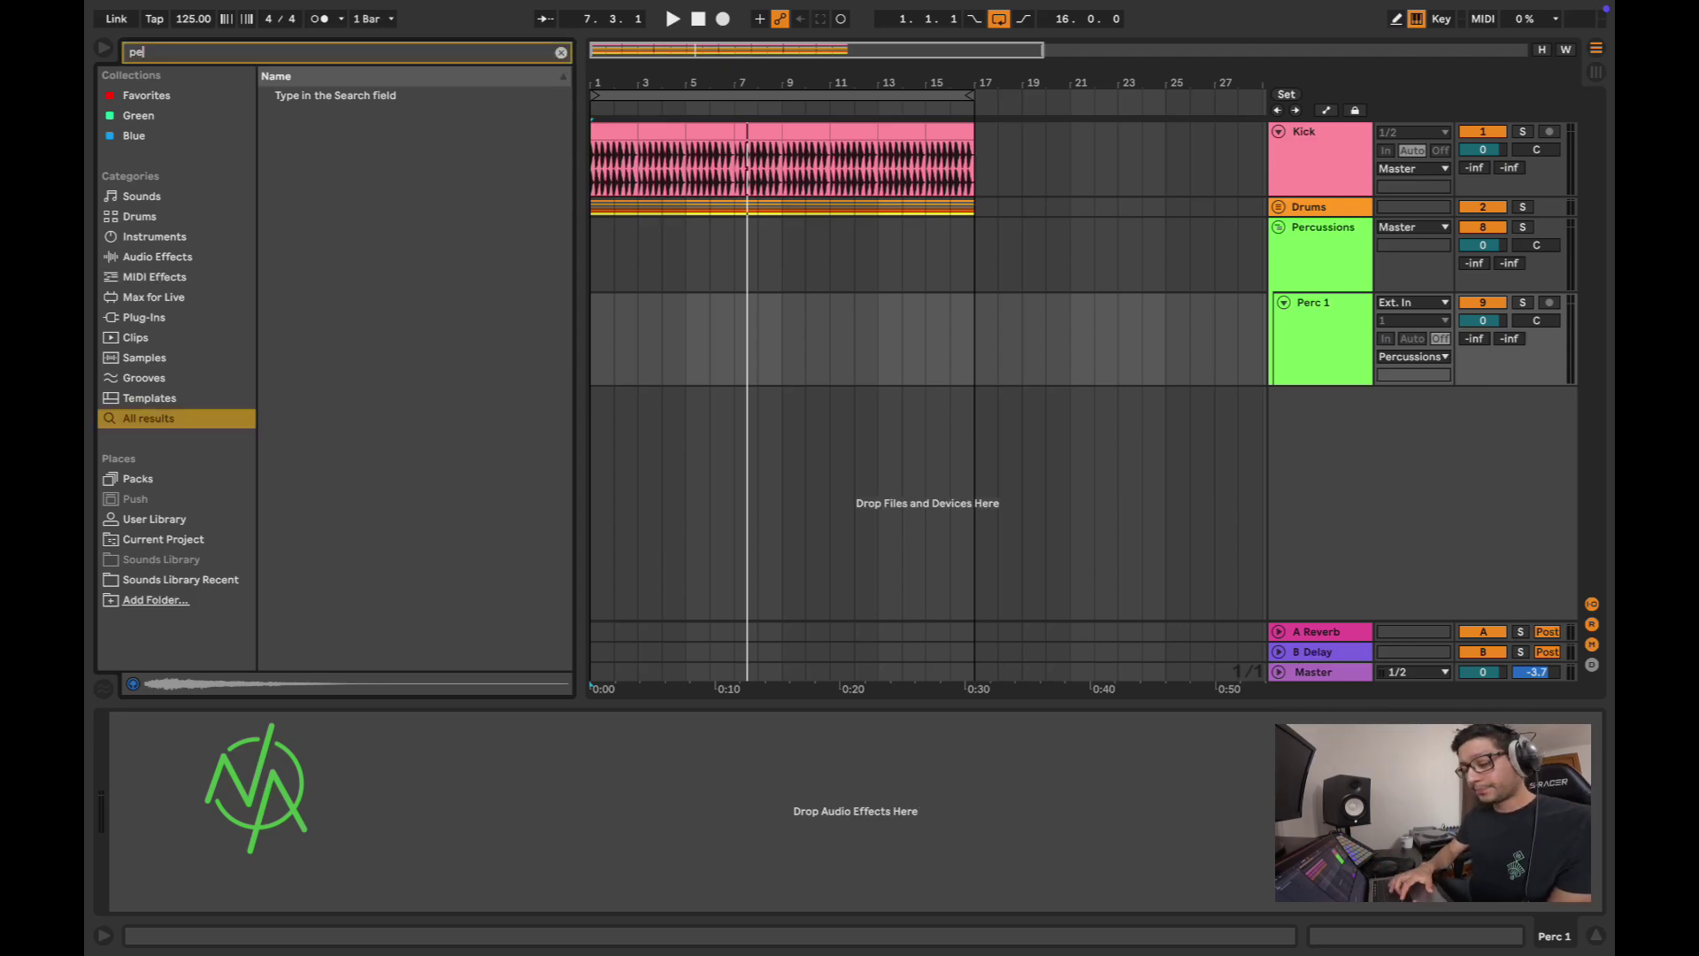
text(rc)
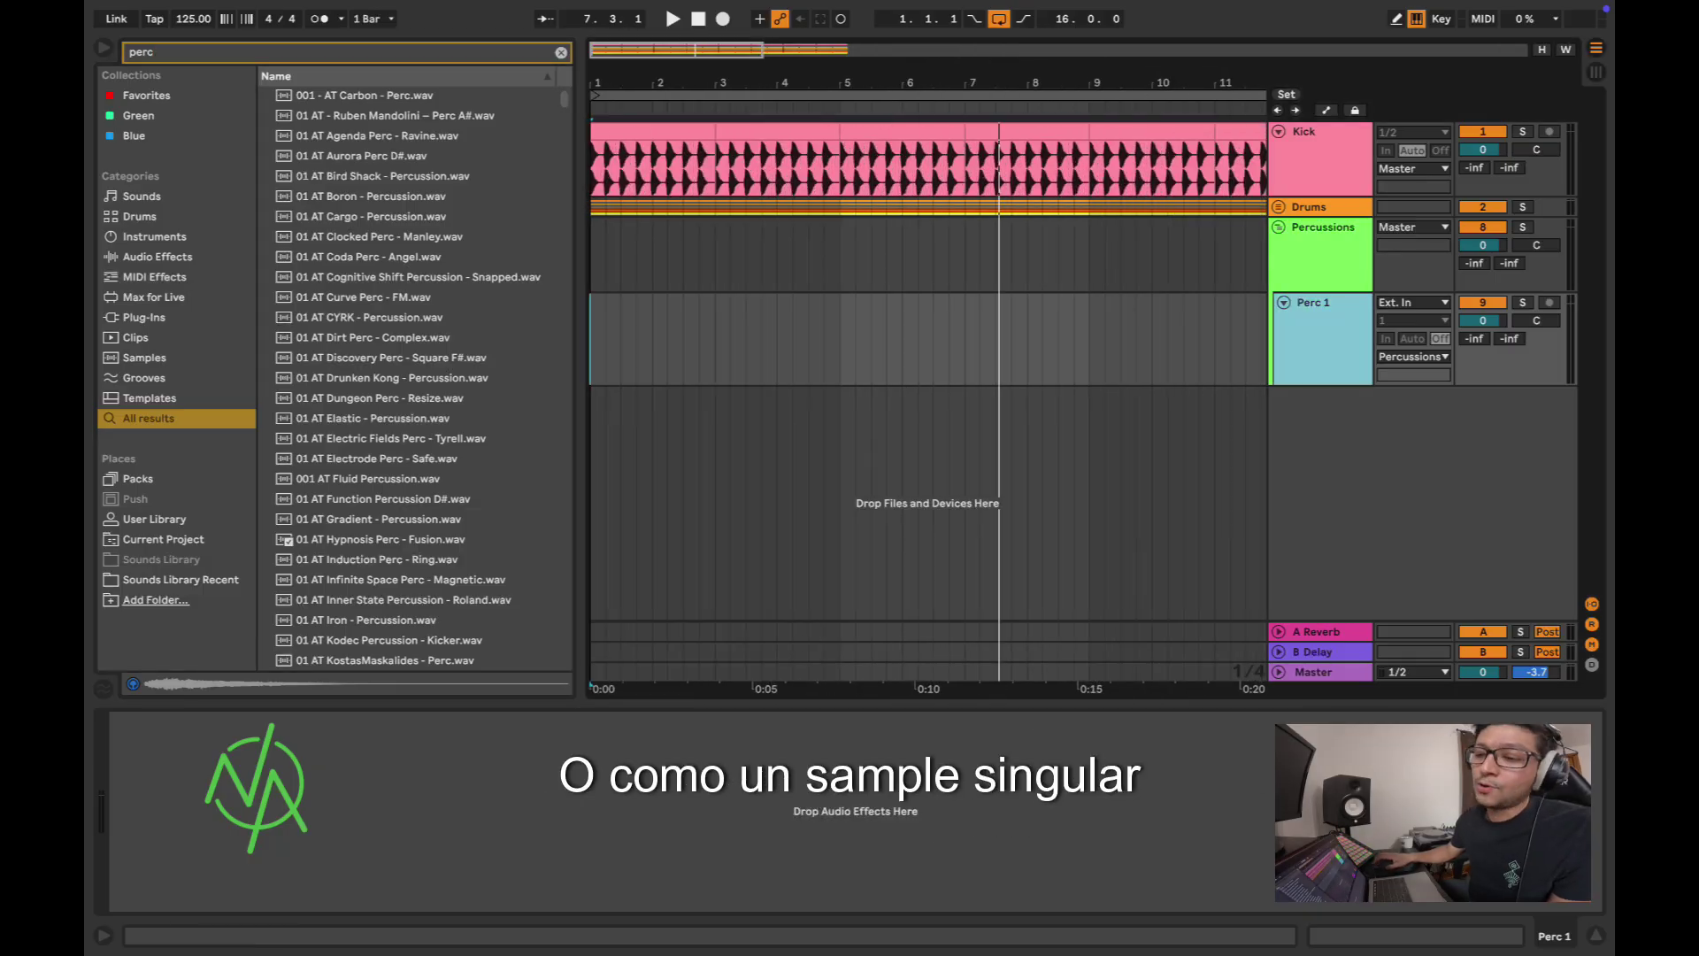
Step: Audition the 3Q_LM_Perc_Loop samples and place 3Q_LM_Perc_Loop_08 at bar 1 on the Perc 1 track, at -10.0 dB
key(plus)
key(plus)
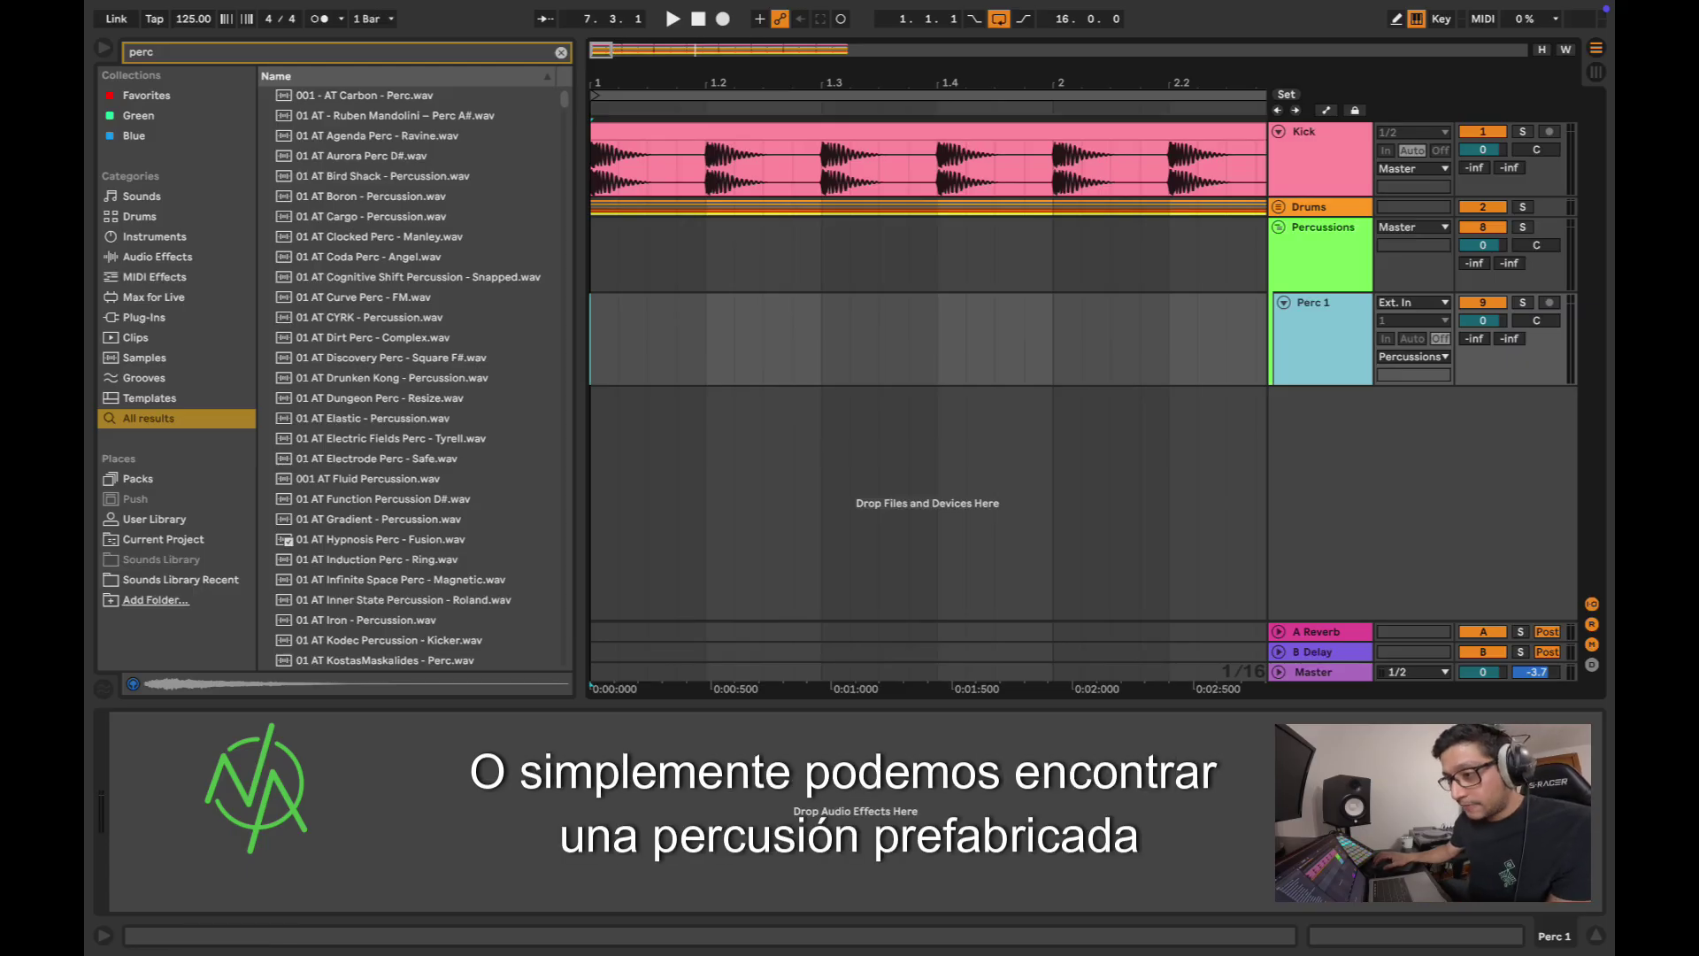
scroll(414, 380, down, 20)
scroll(415, 380, up, 3)
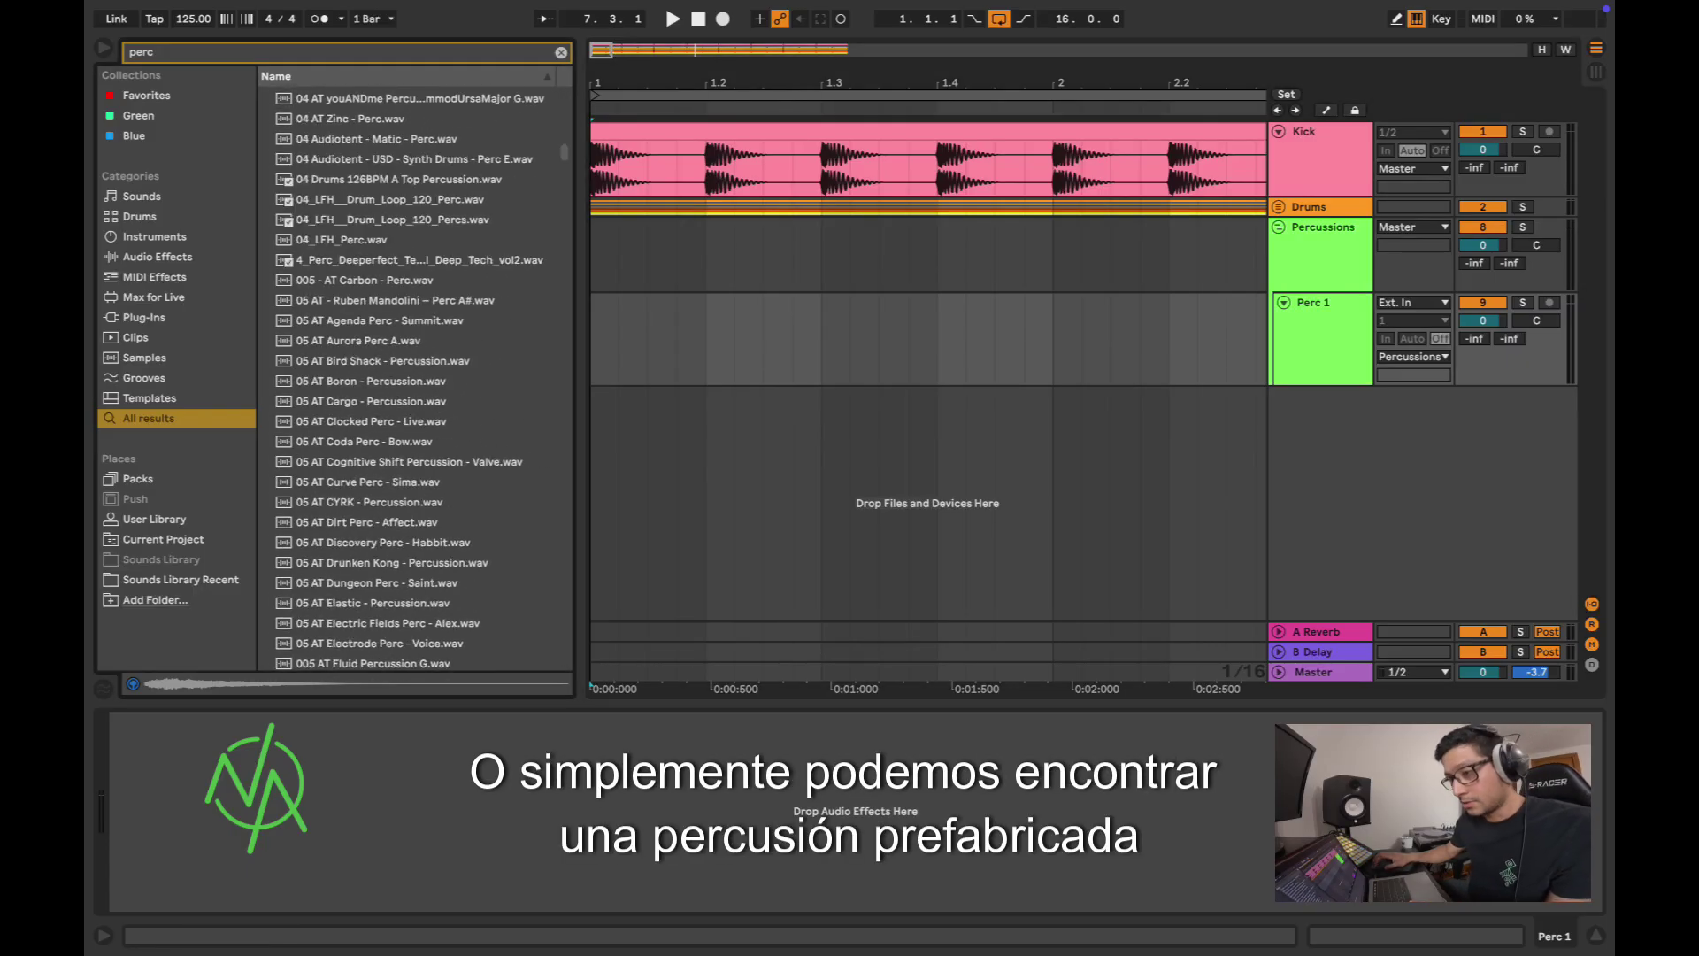
scroll(416, 372, up, 10)
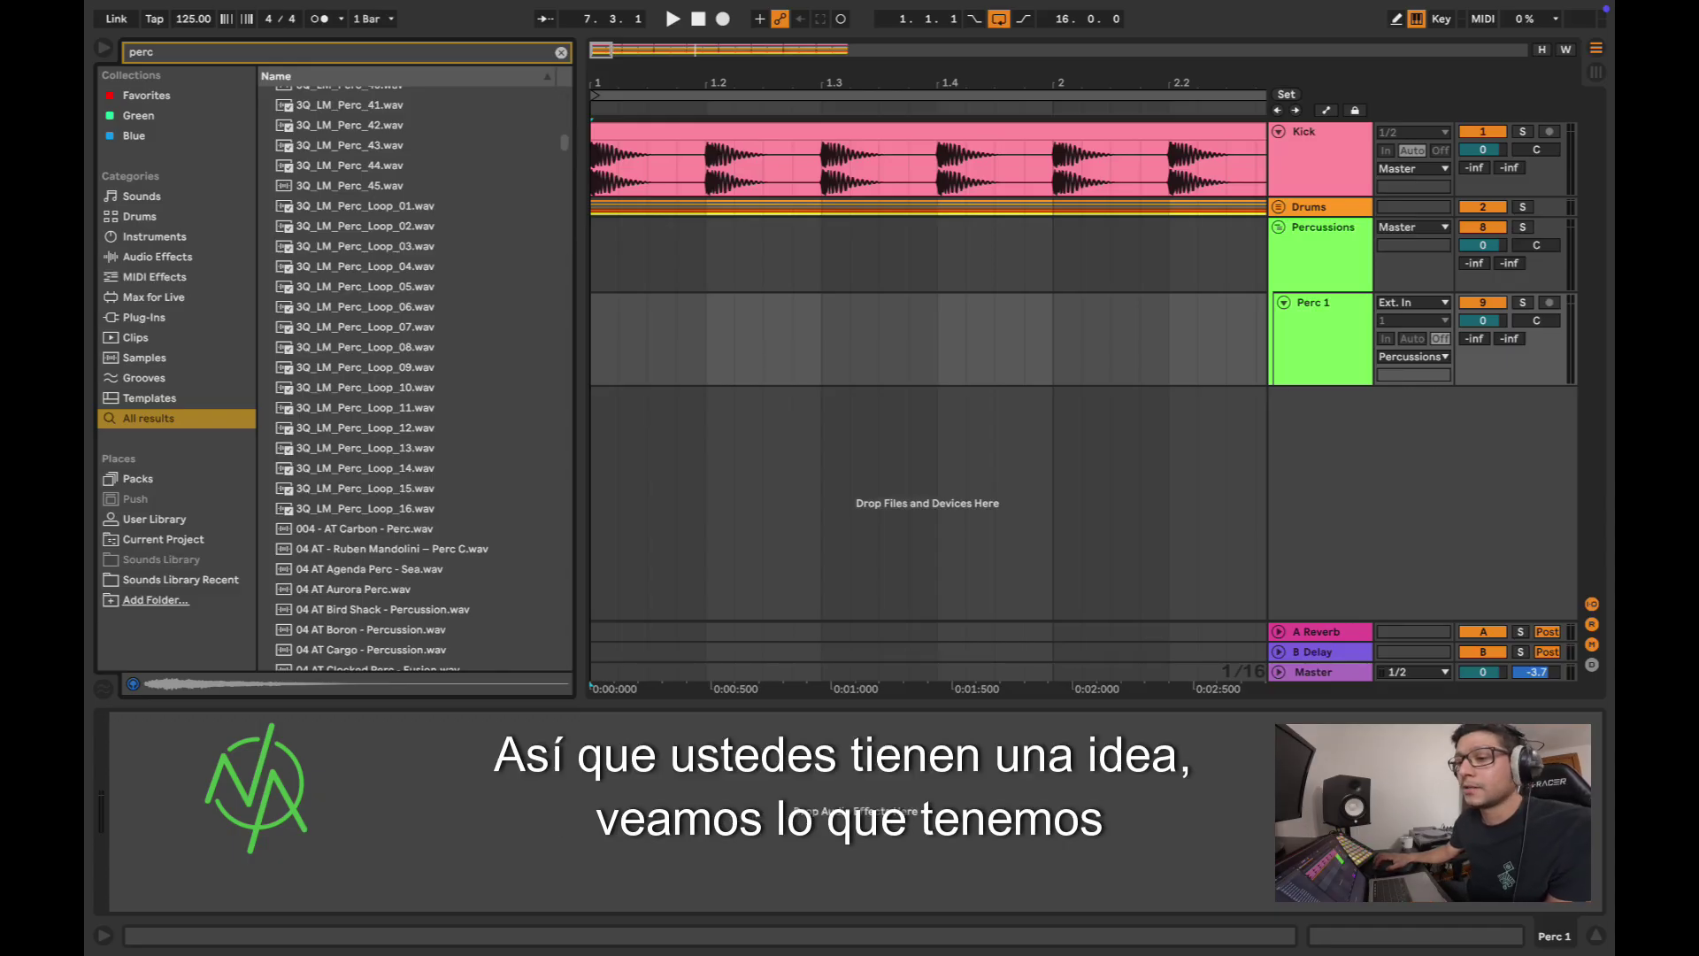
click(365, 205)
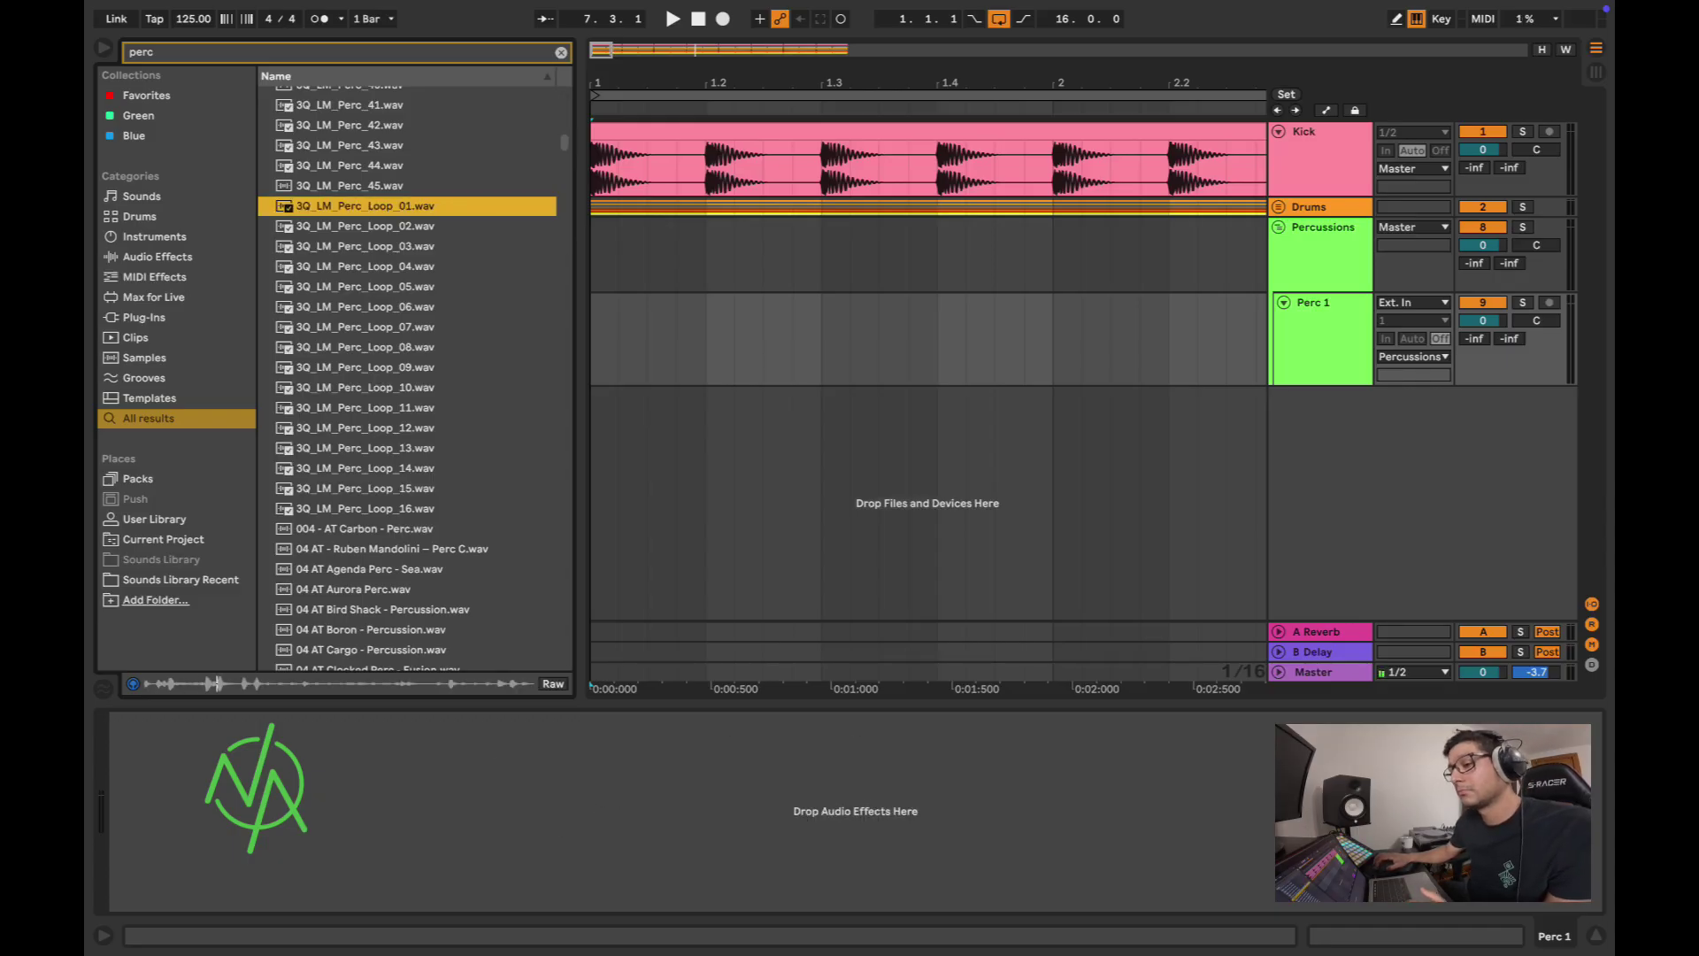
click(364, 285)
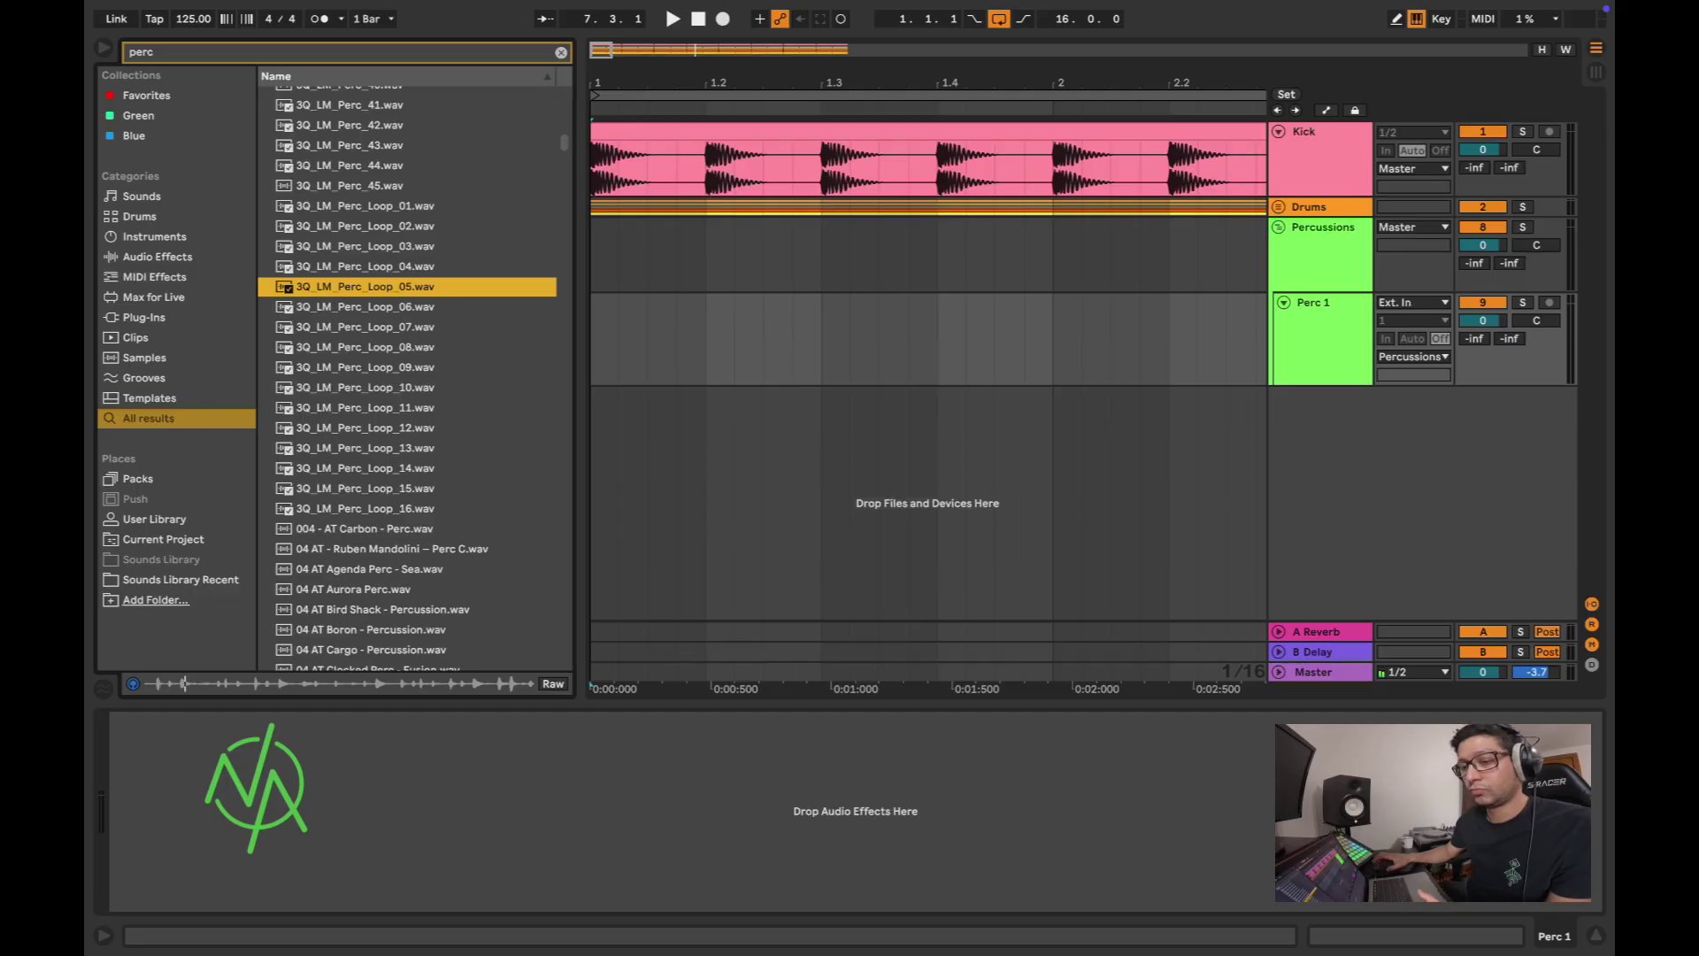
key(Down)
key(Down)
key(Down)
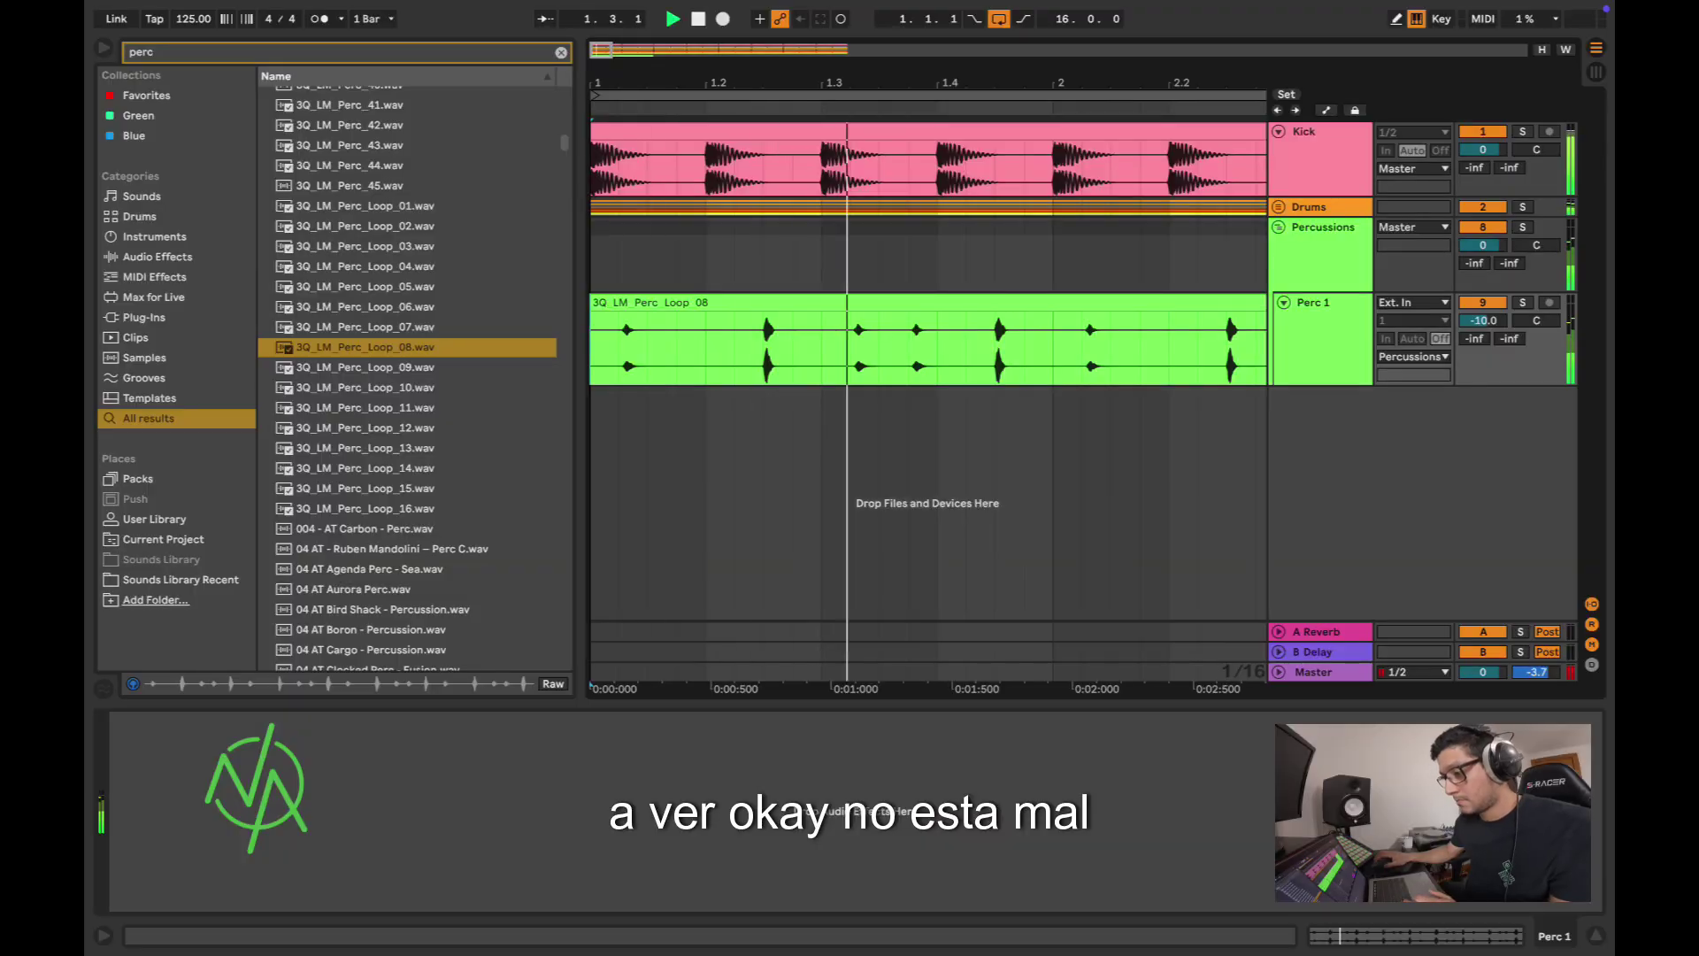
Step: Clear the name of the Perc 1 clip and duplicate the four-bar loop until it fills all 16 bars
scroll(927, 371, down, 5)
click(741, 302)
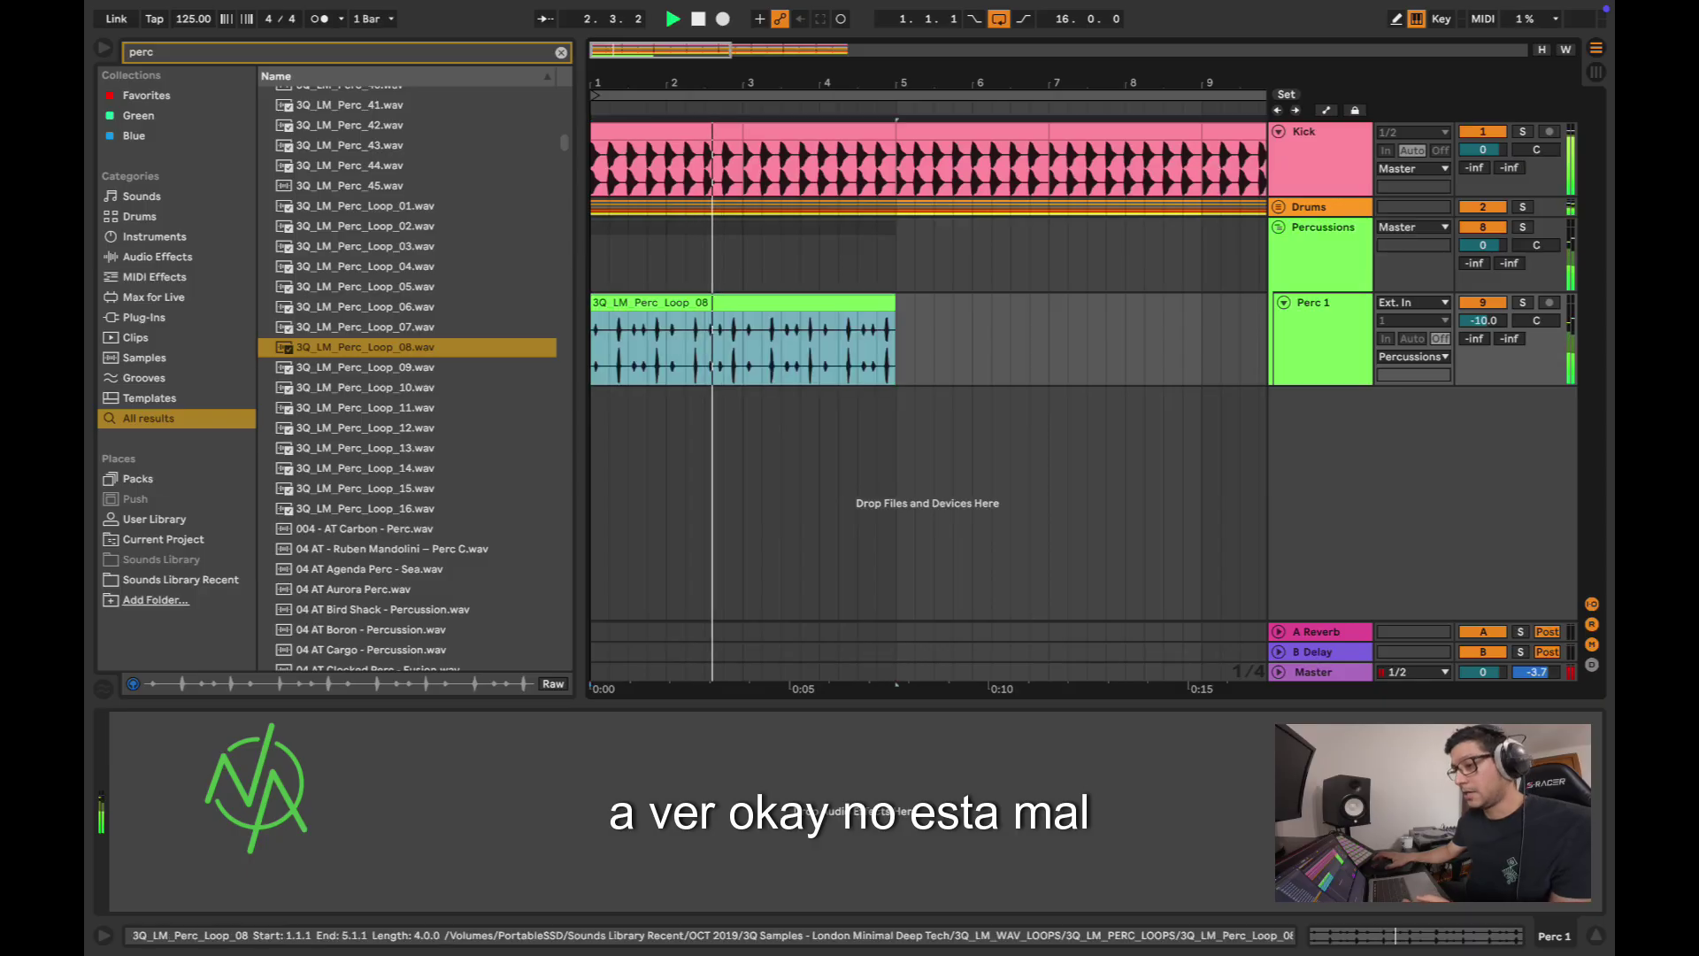
key(super+r)
key(BackSpace)
key(Return)
key(super+d)
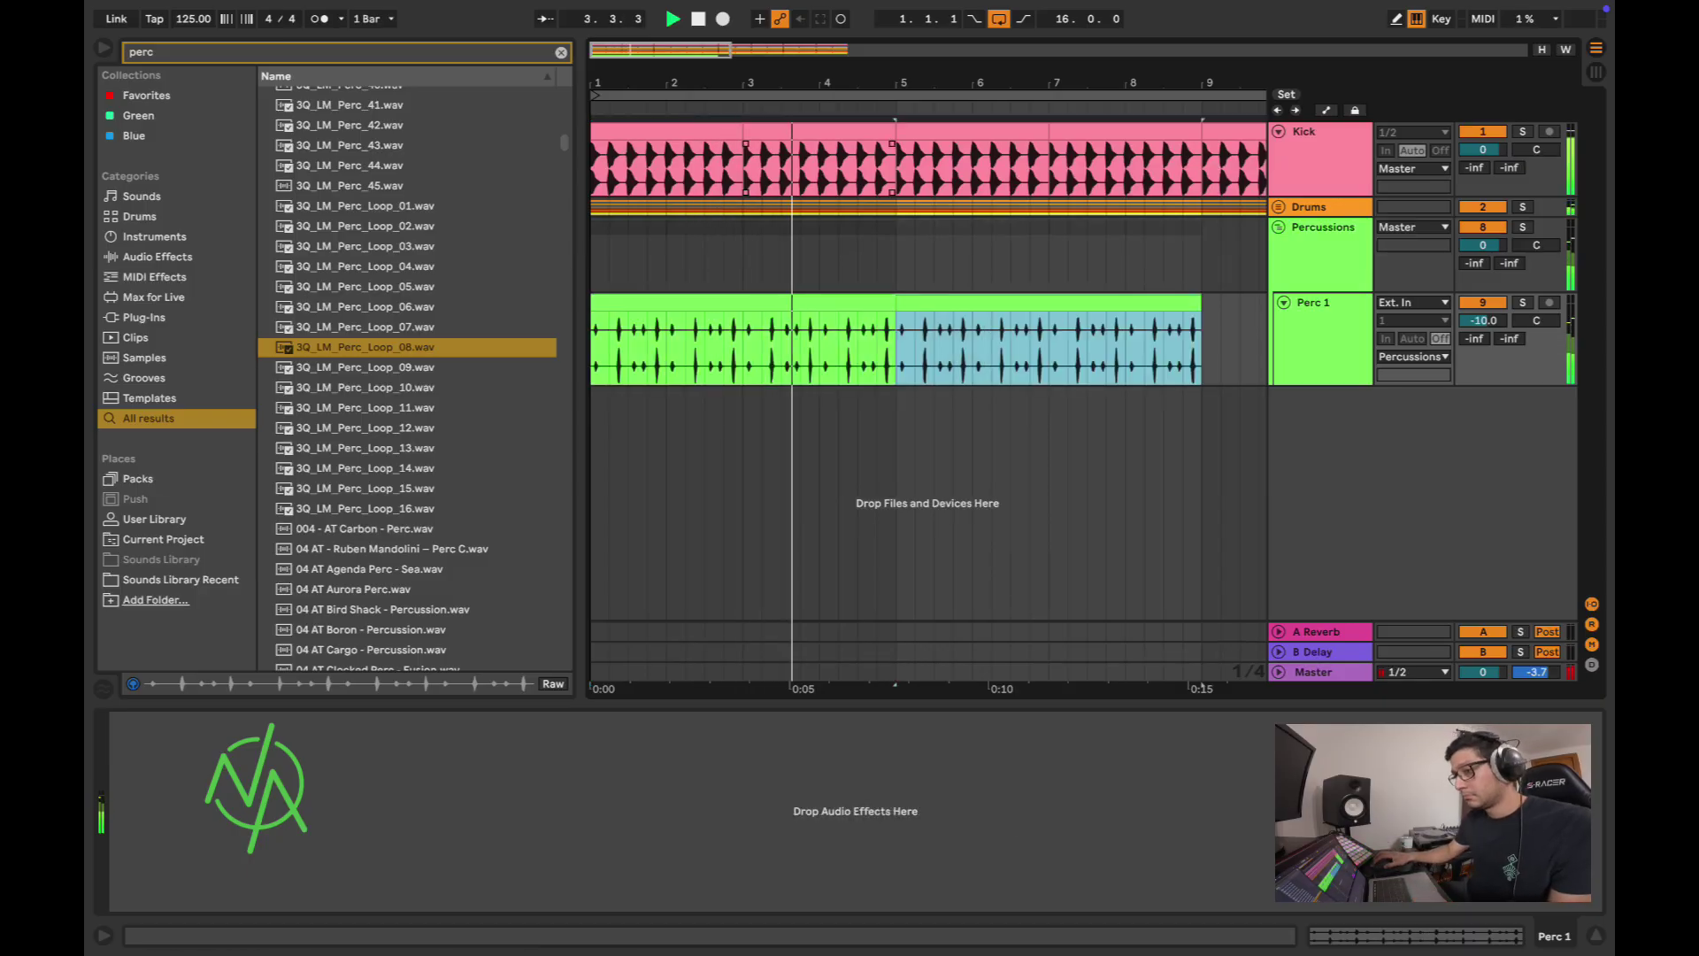
key(minus)
key(minus)
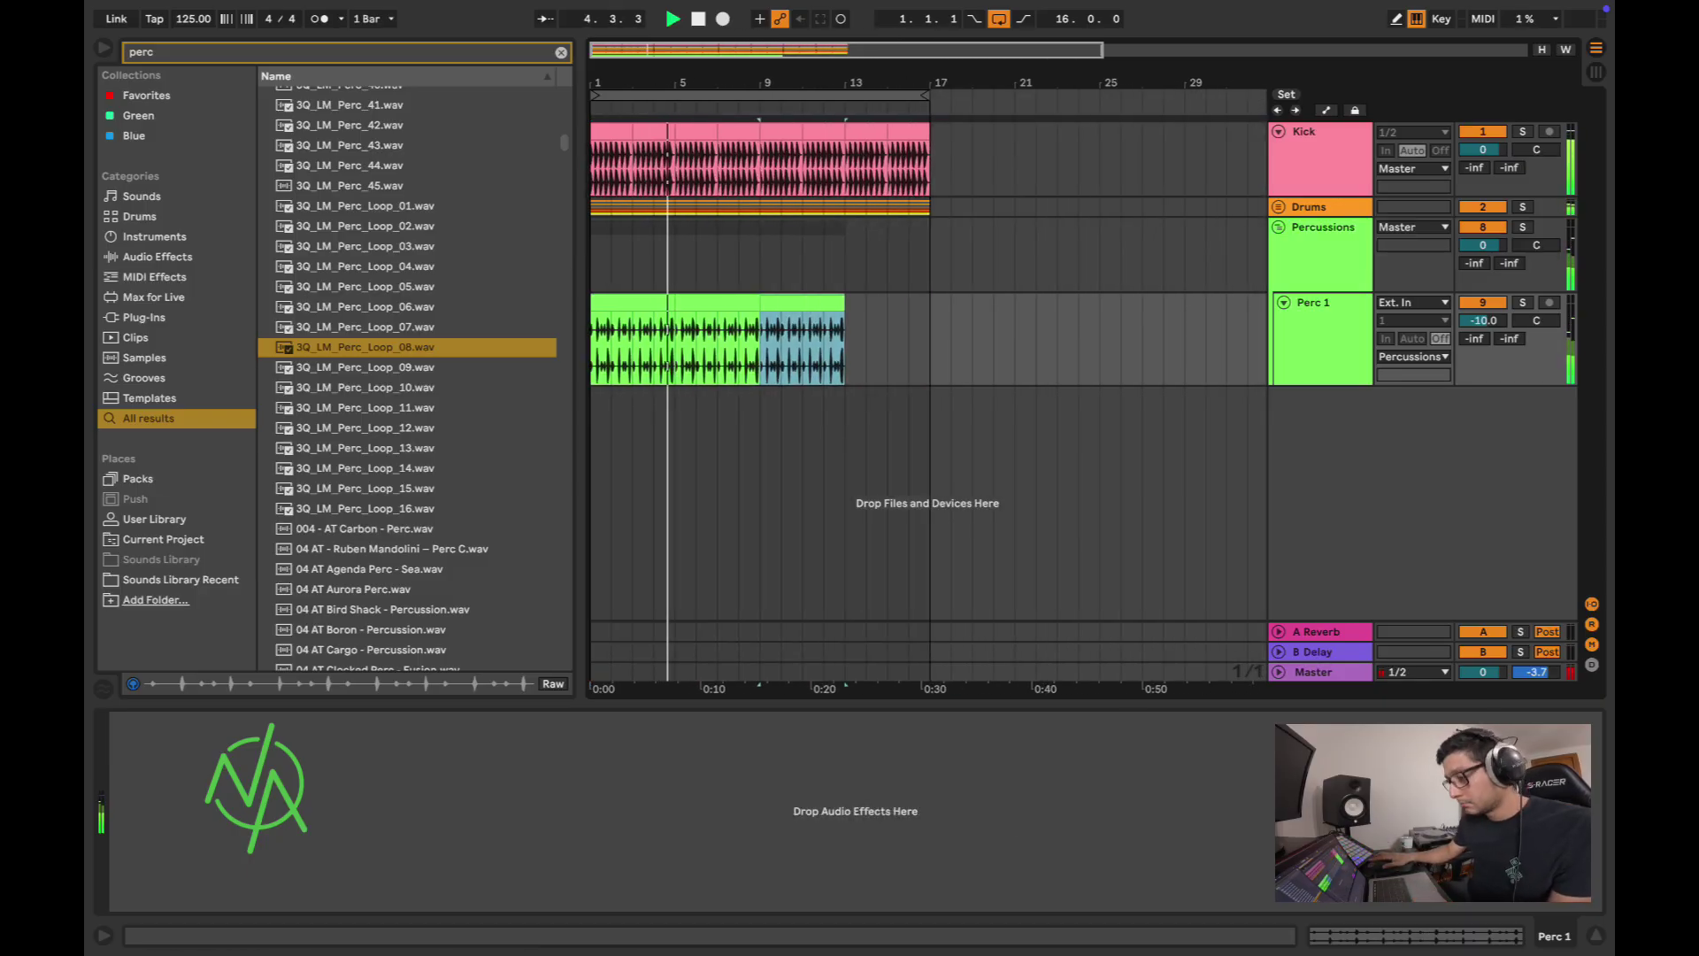
key(ctrl+d)
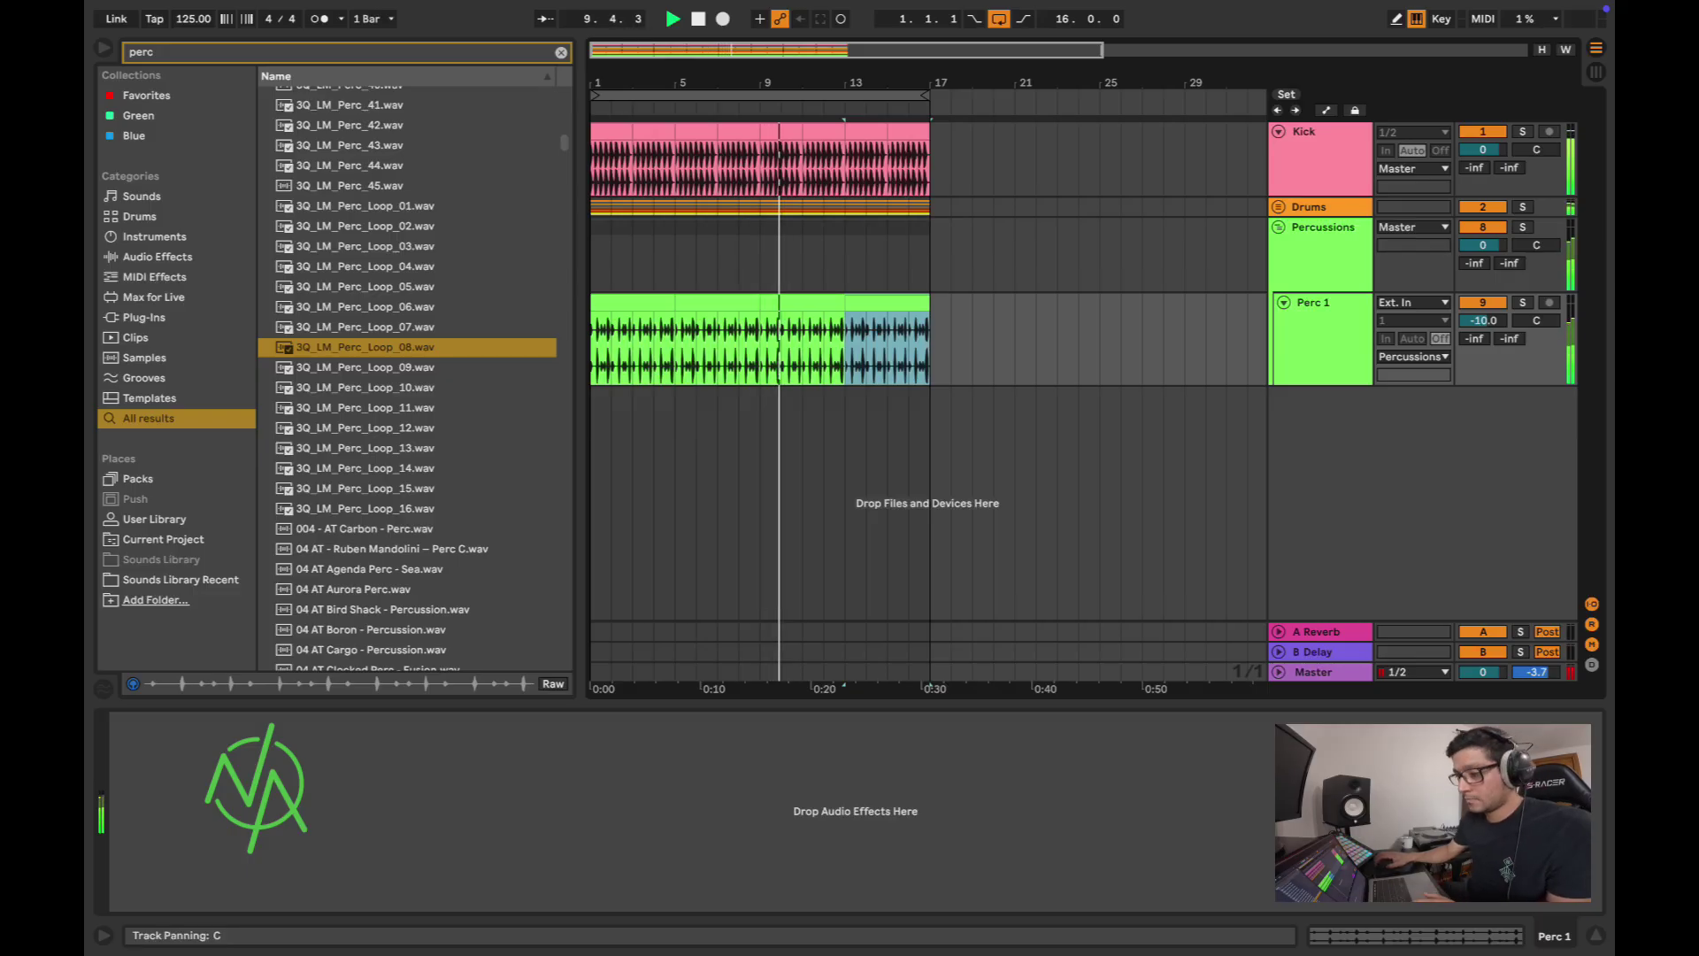
Step: Solo the Perc 1 track, stop playback, try panning it slightly to either side and reset the panning to centre
click(1521, 301)
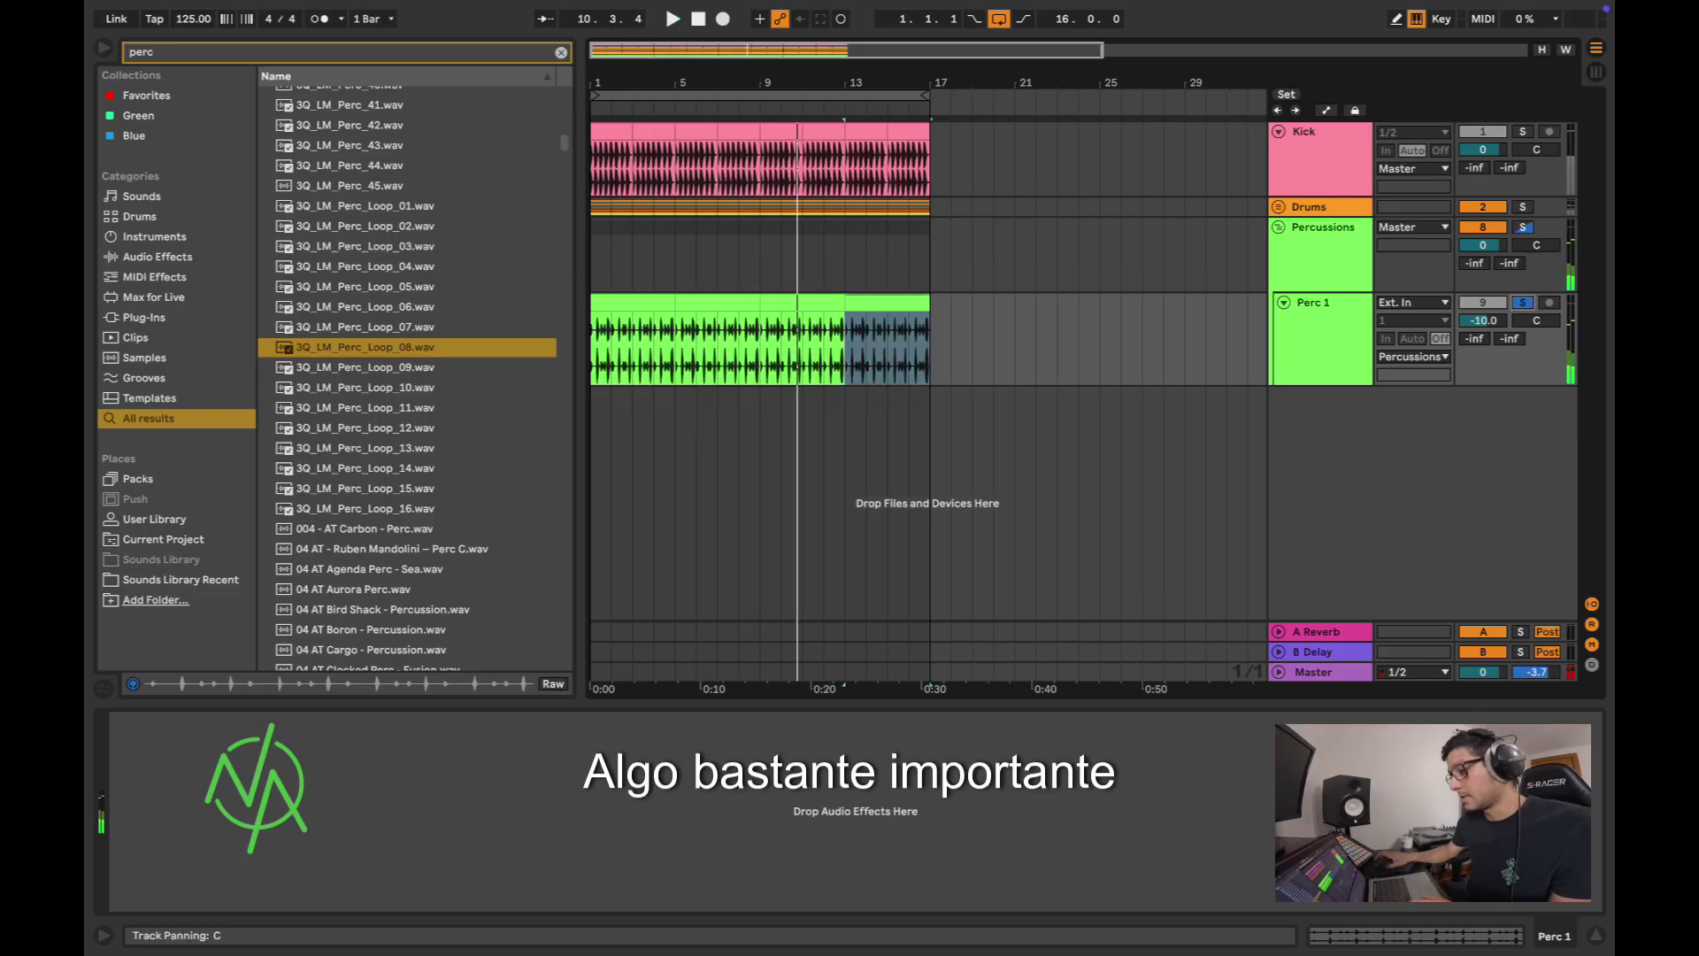
key(space)
click(632, 302)
click(1536, 320)
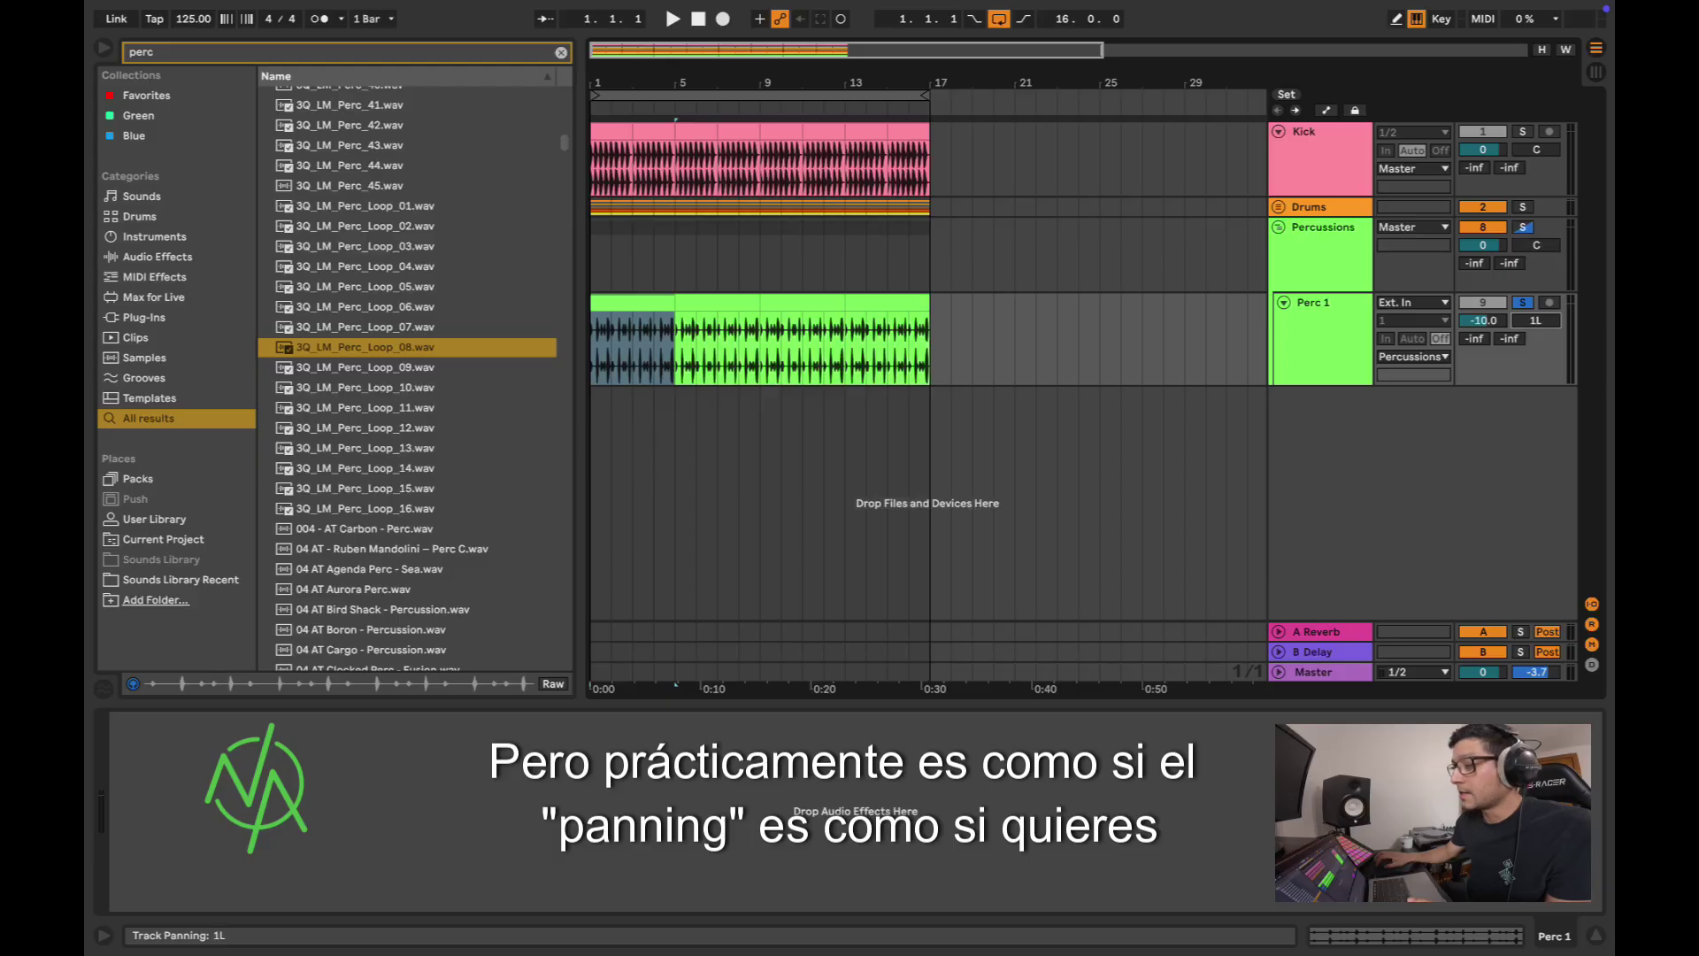
drag(1536, 321, 1535, 329)
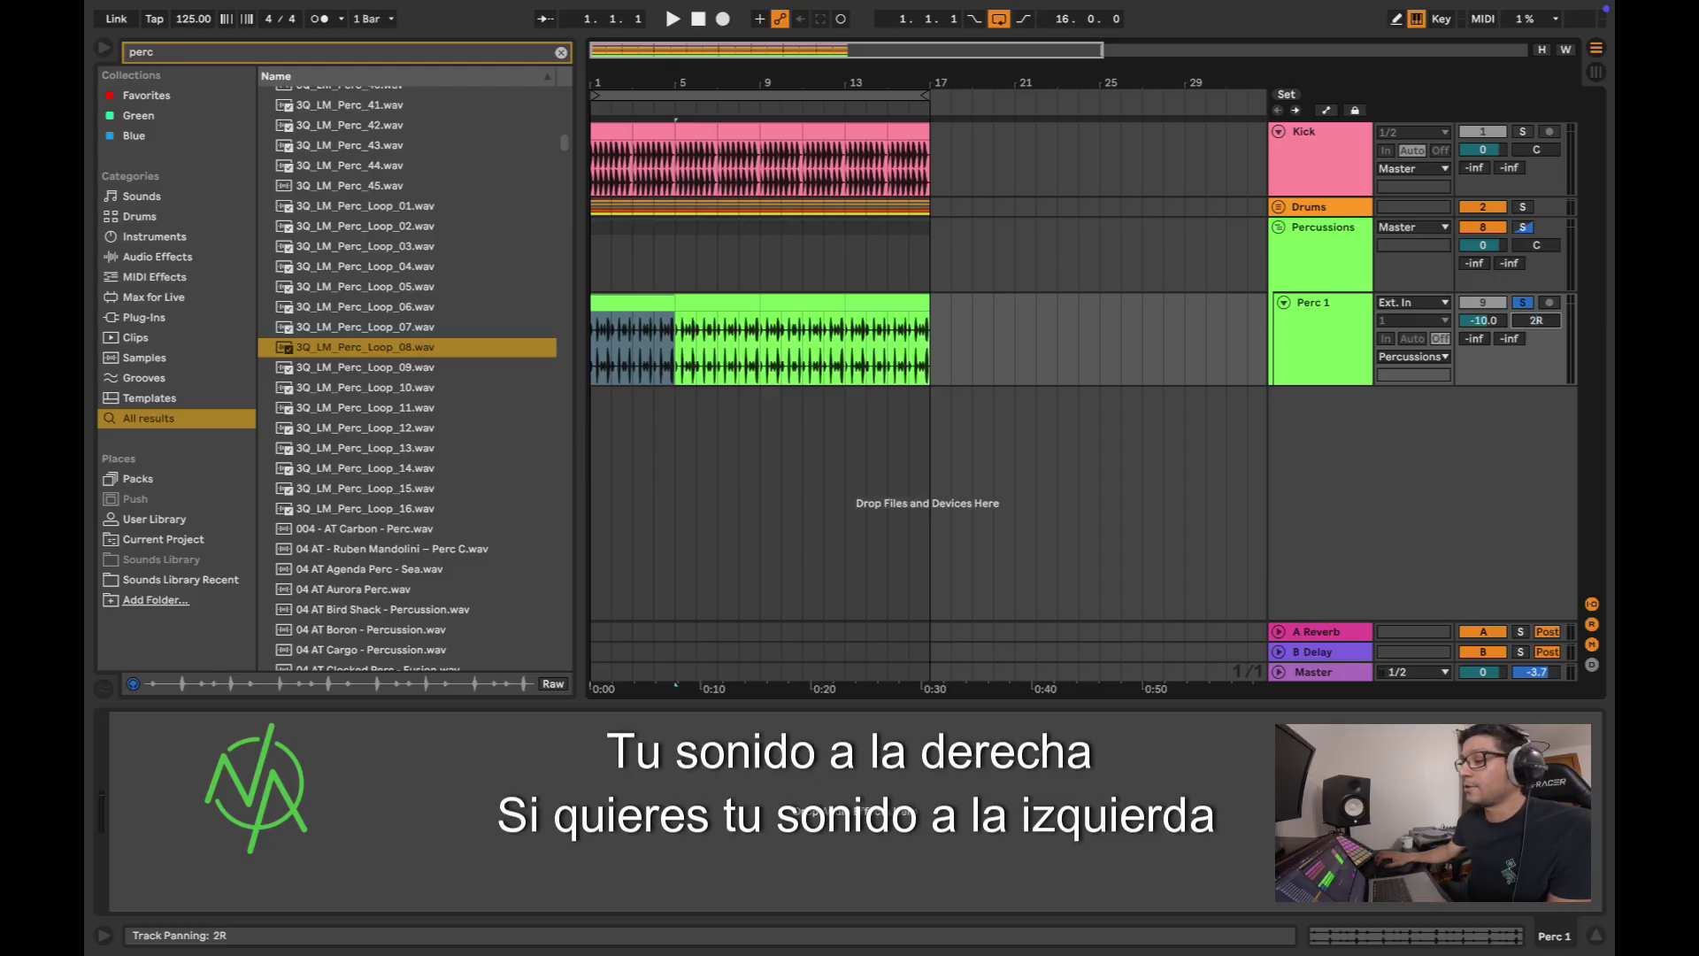
drag(1535, 320, 1536, 313)
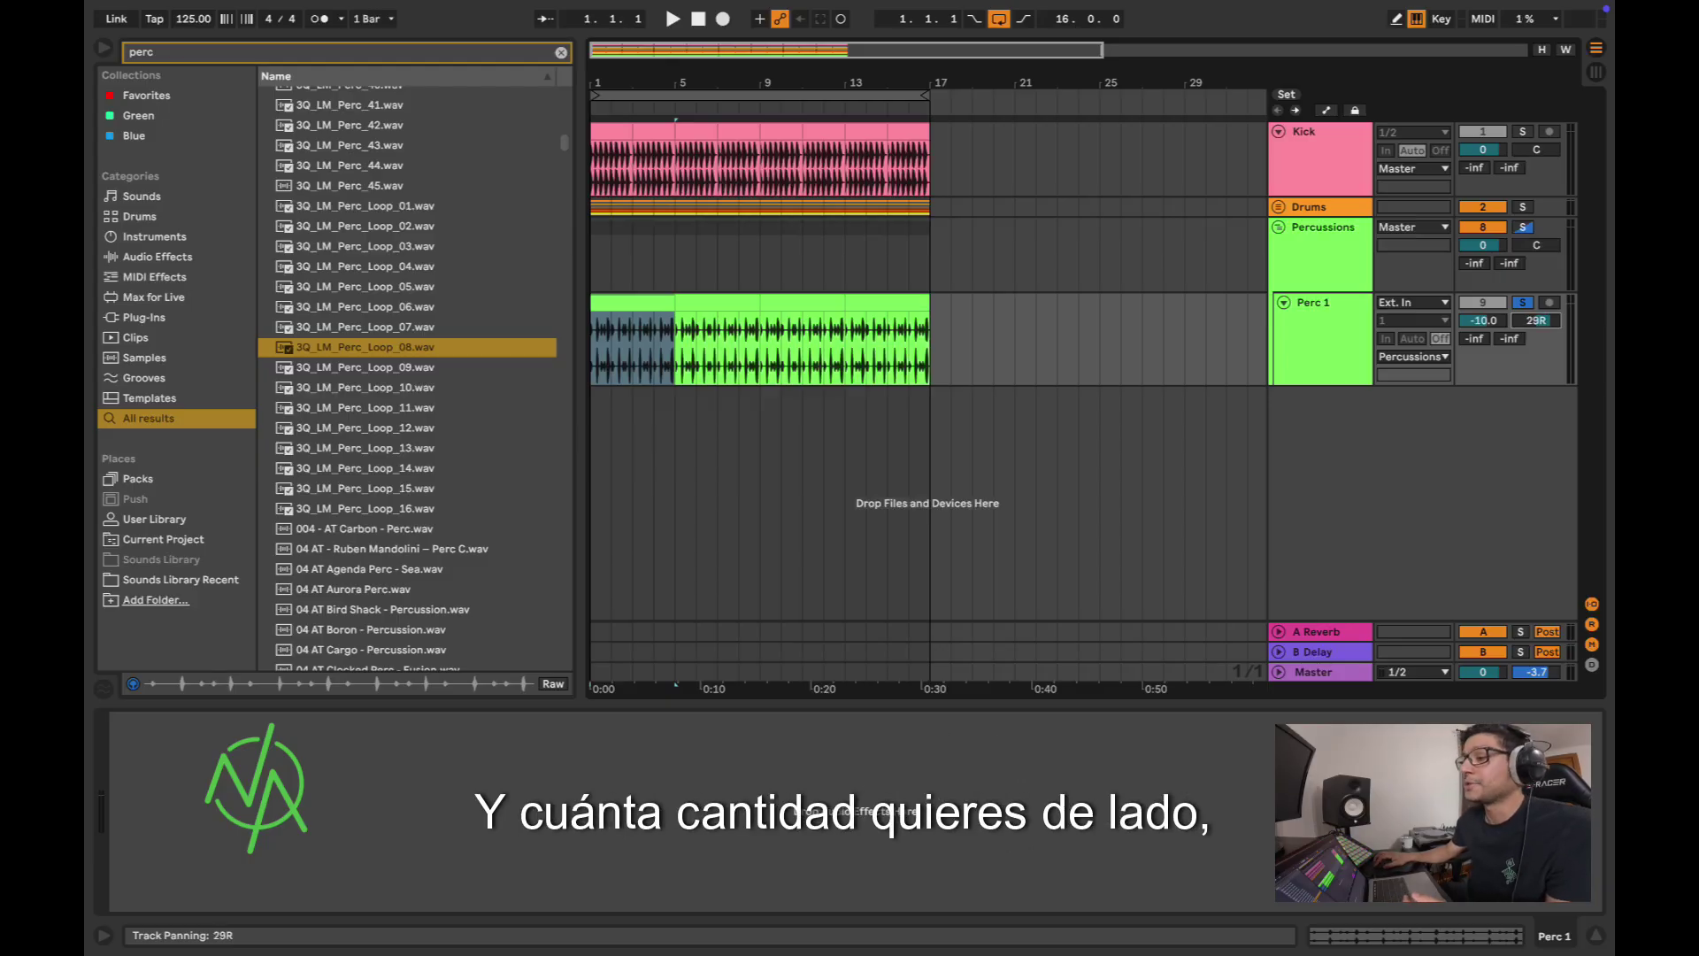
key(Delete)
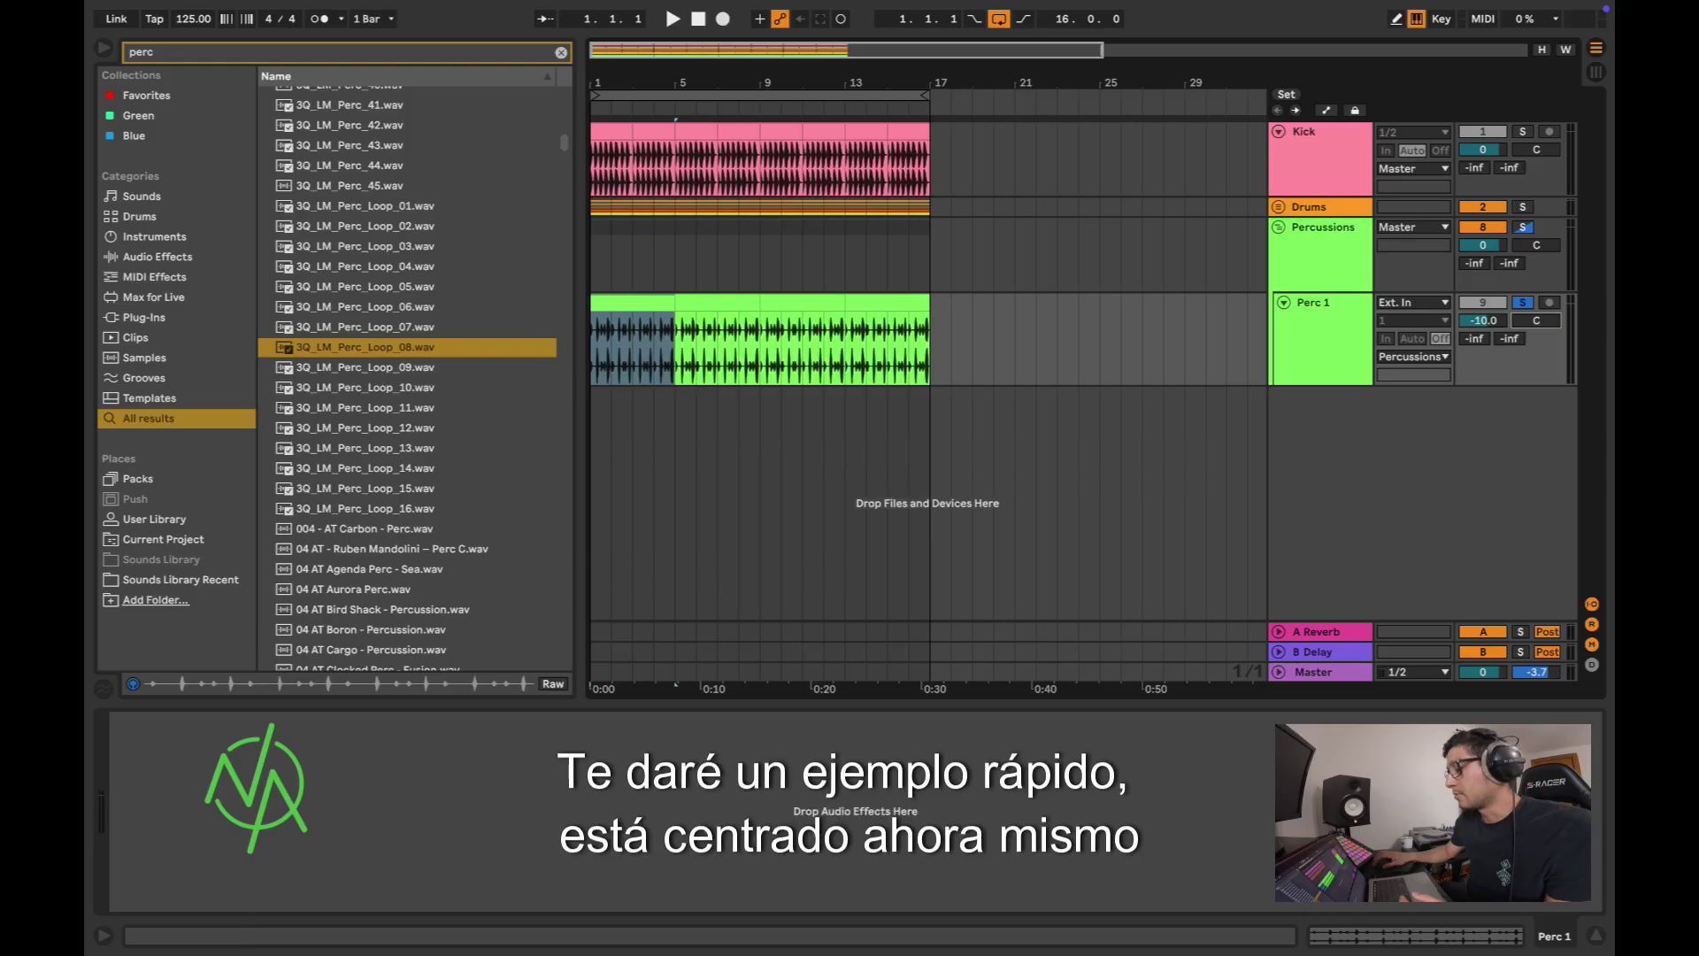
Step: Play the soloed percussion loop while panning Perc 1 fully left to 50L and over to the right side
key(space)
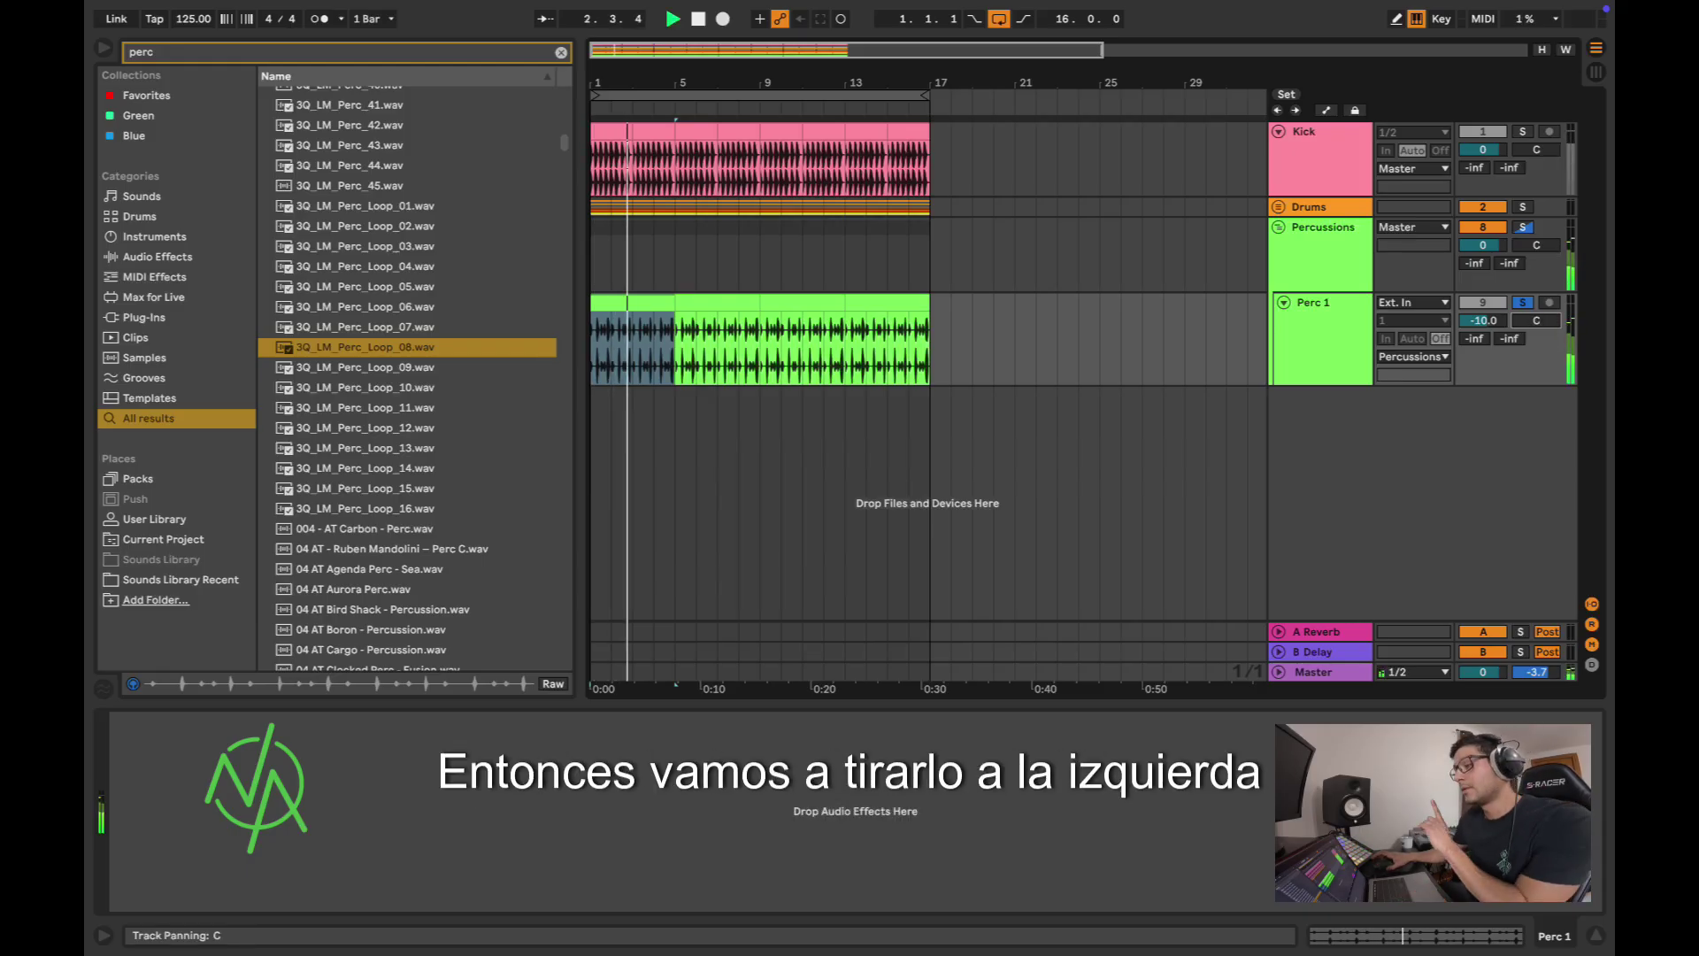
drag(1536, 321, 1536, 398)
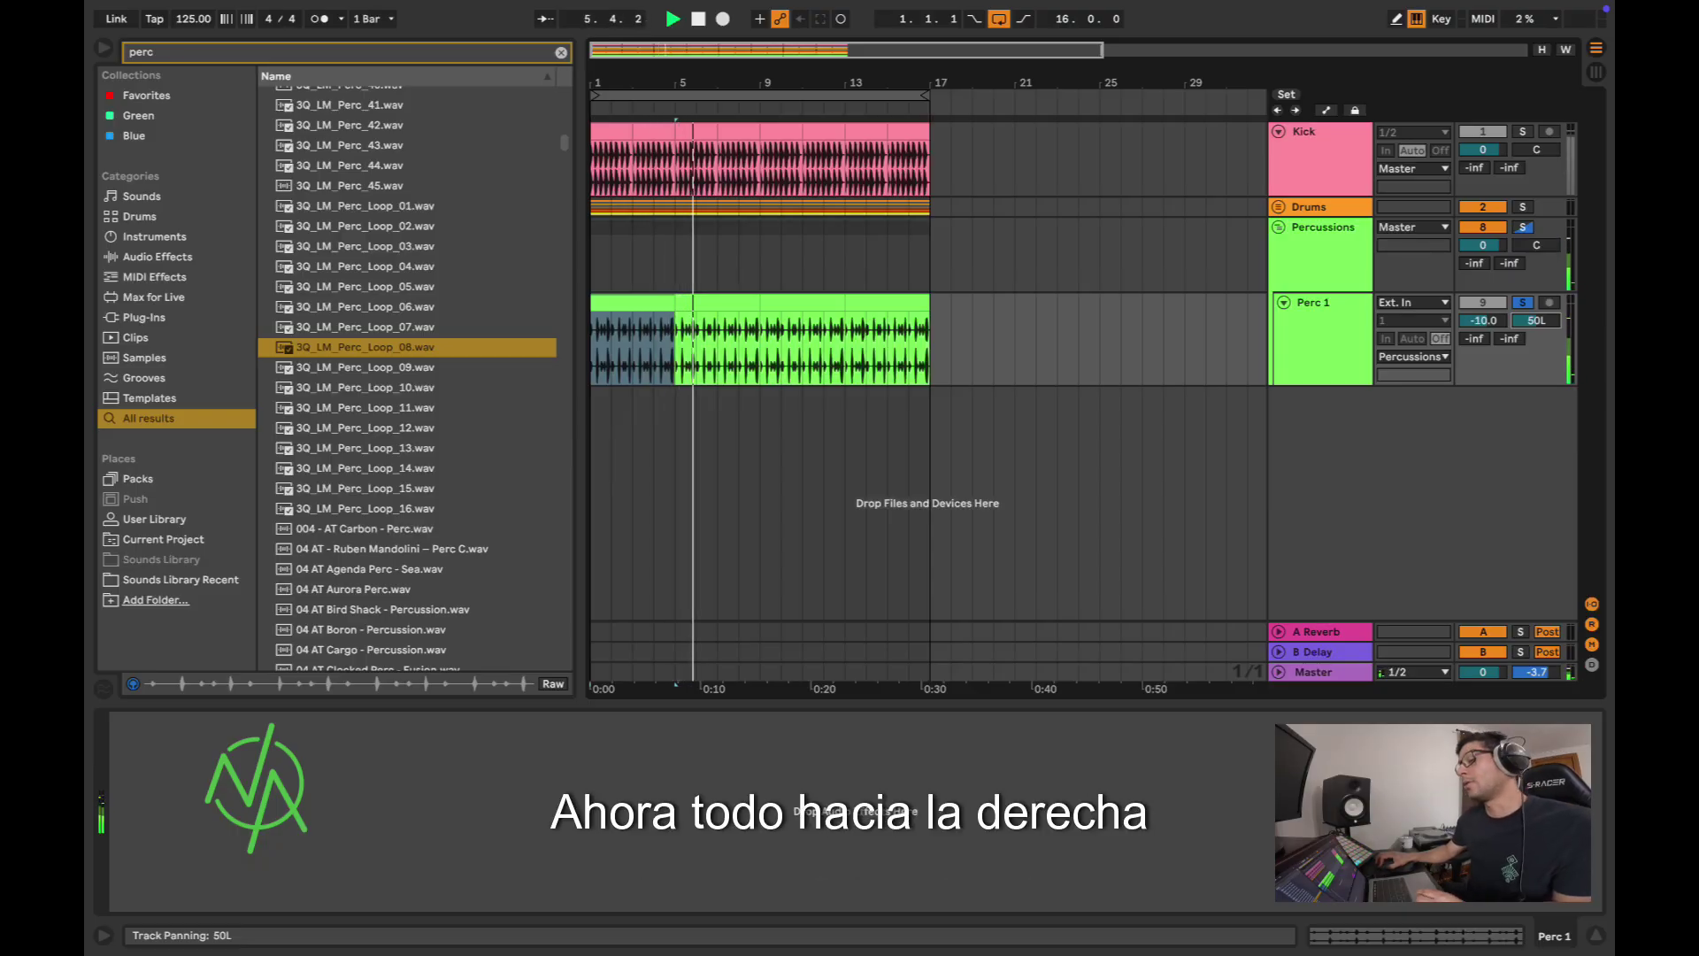
drag(1536, 320, 1536, 164)
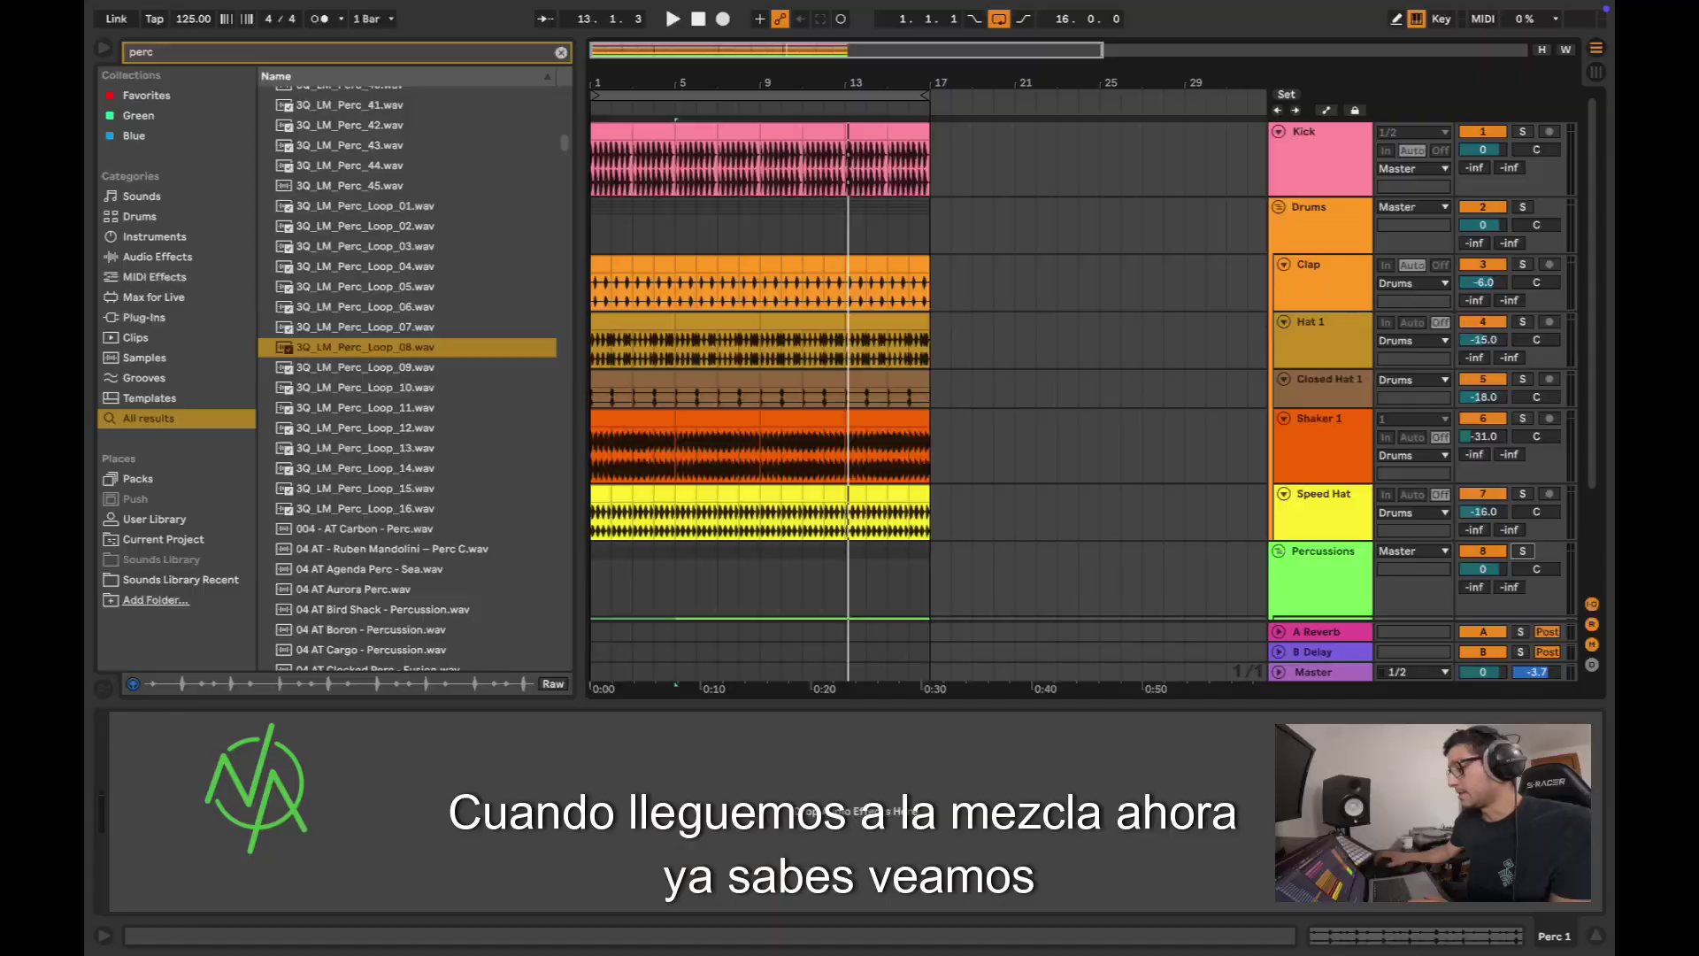
Step: Play the percussion with the full drums, reduce the heights of the Perc 1 and Percussions tracks, and stop playback
scroll(927, 399, down, 4)
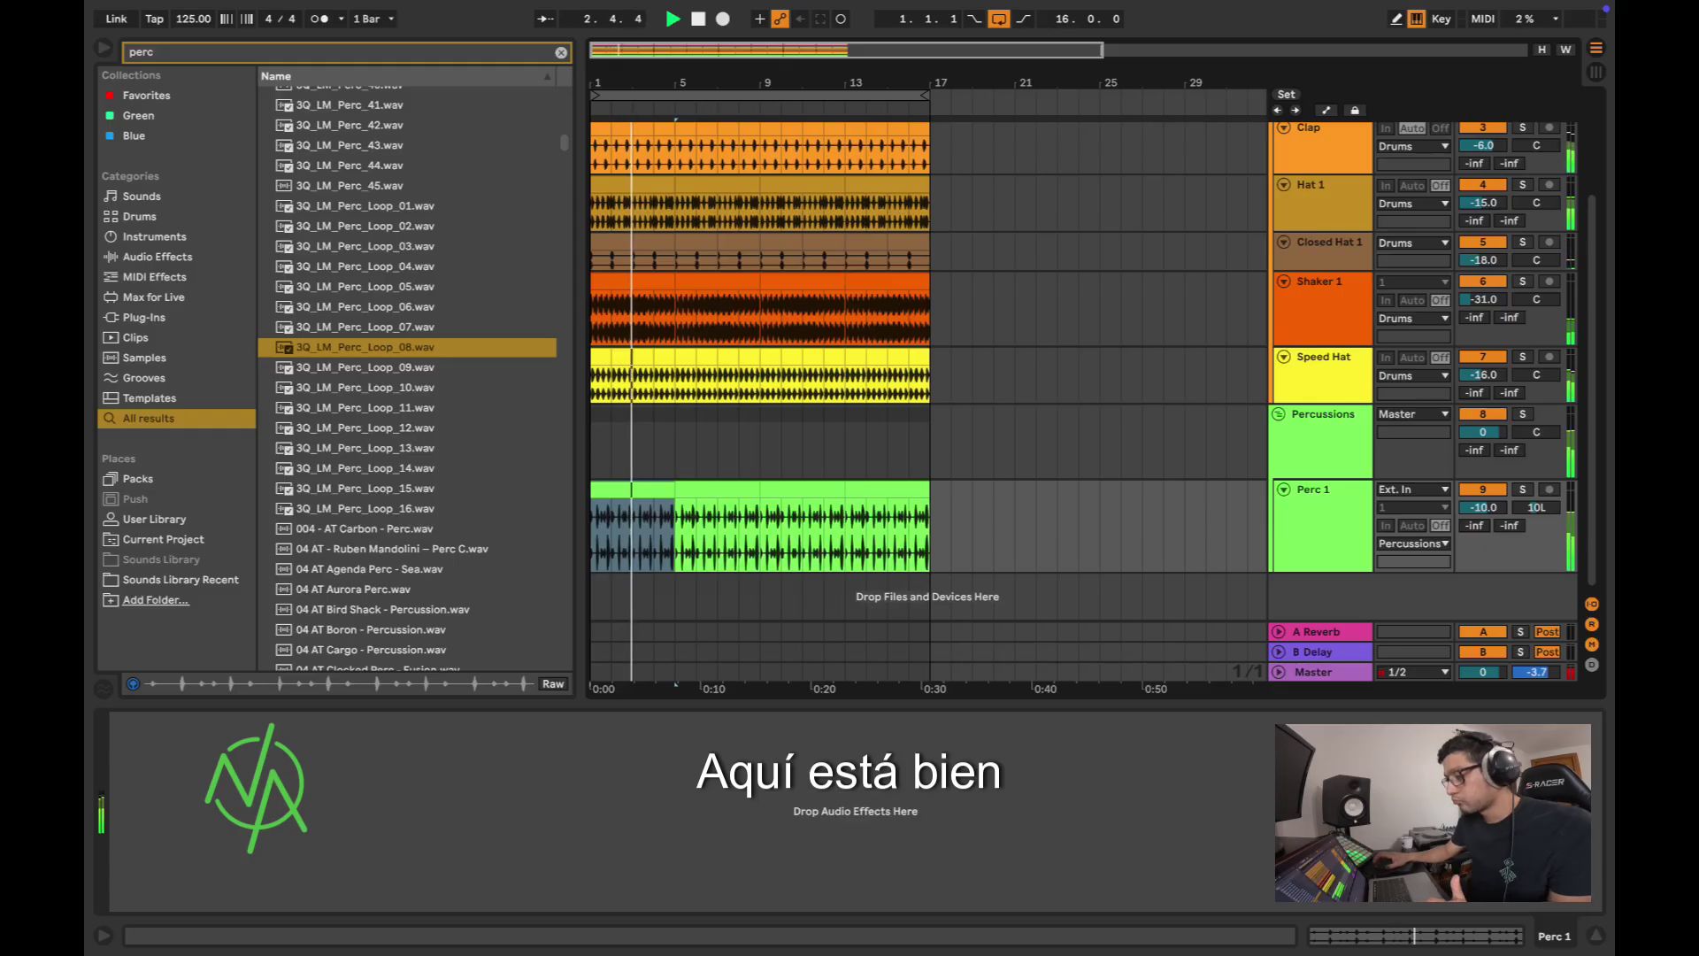
drag(1323, 572, 1323, 554)
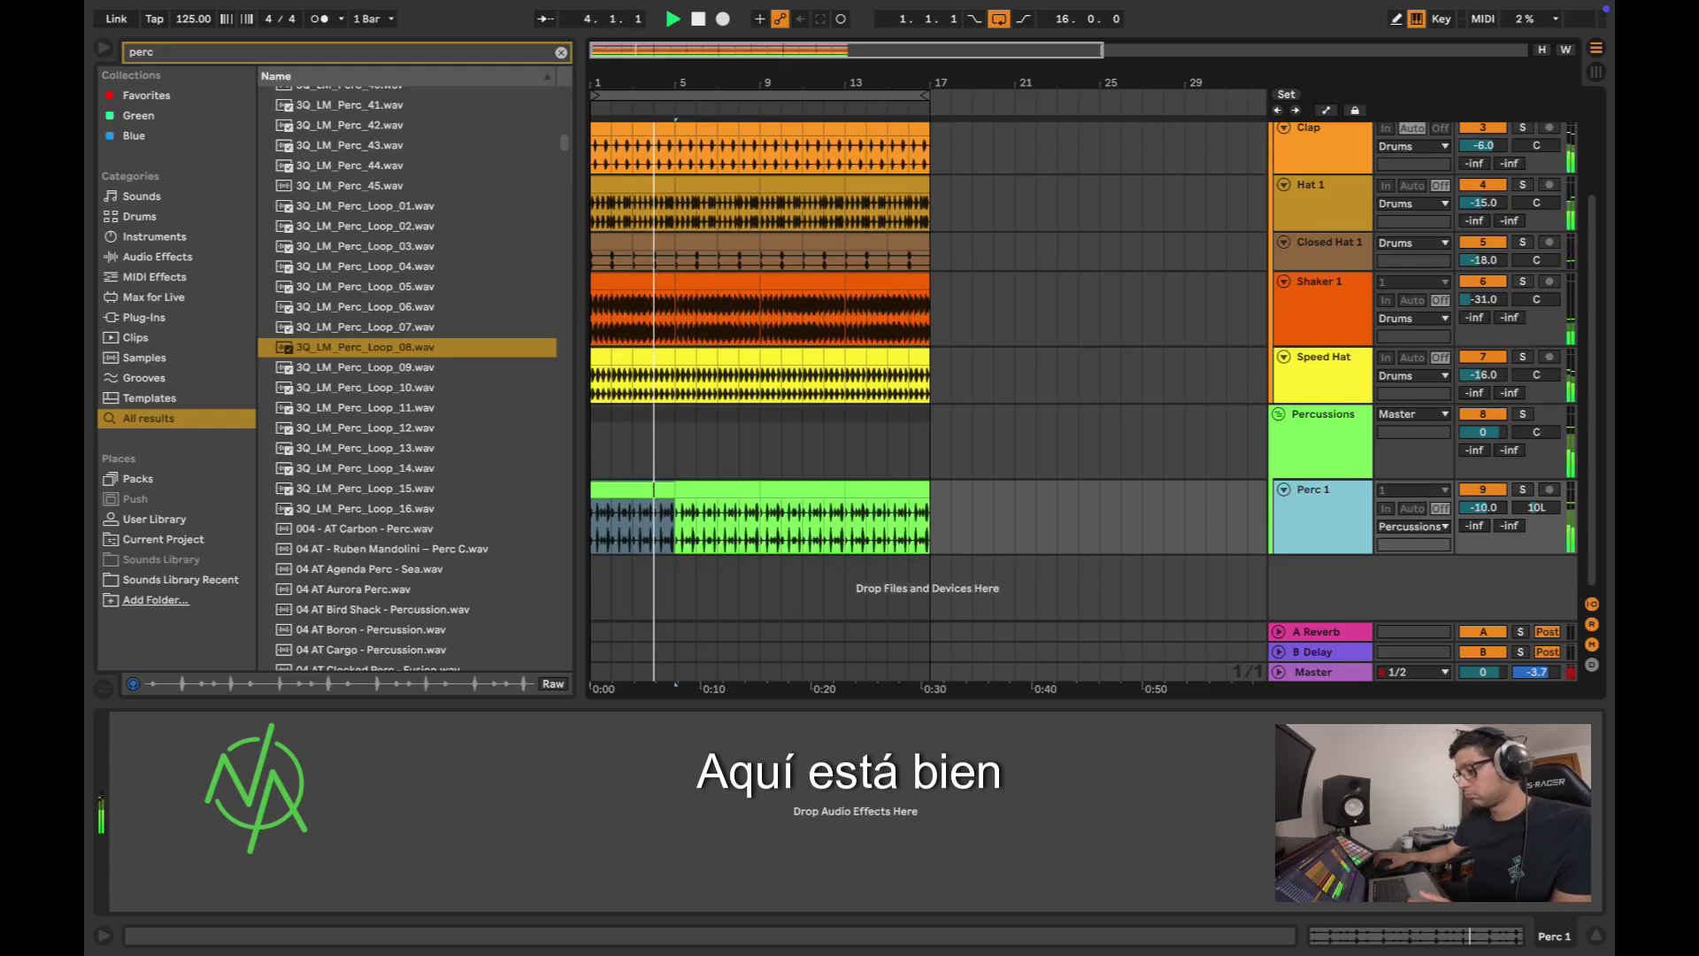
drag(1322, 479, 1322, 461)
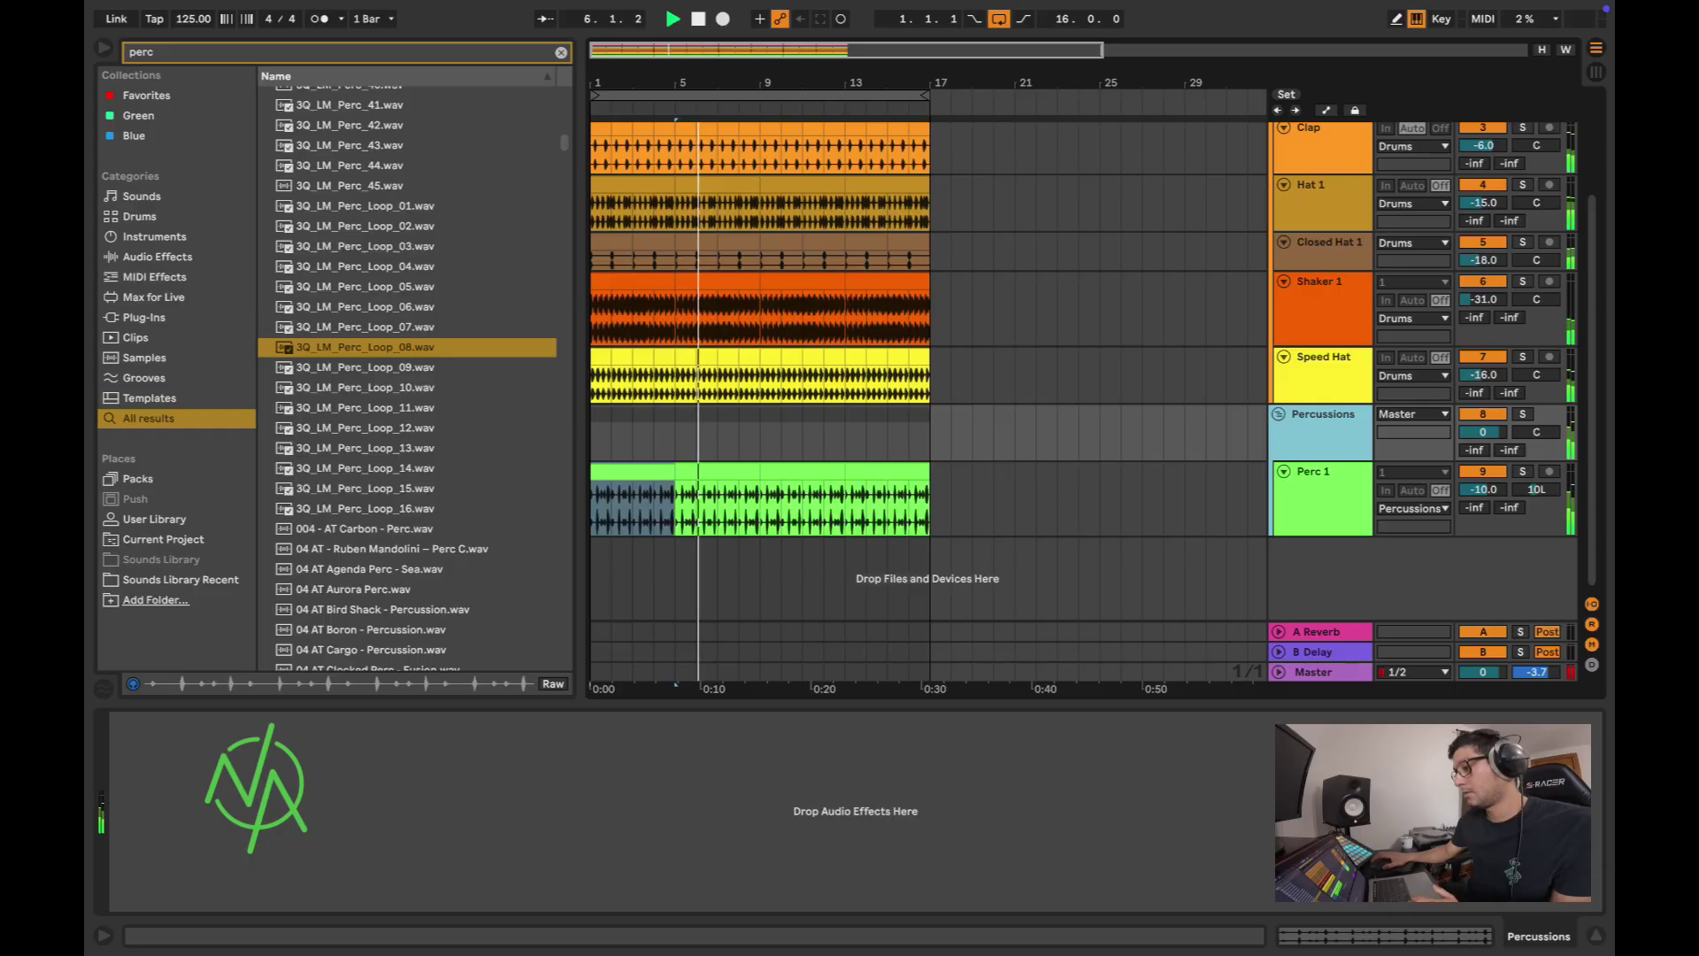
key(space)
scroll(1082, 371, up, 3)
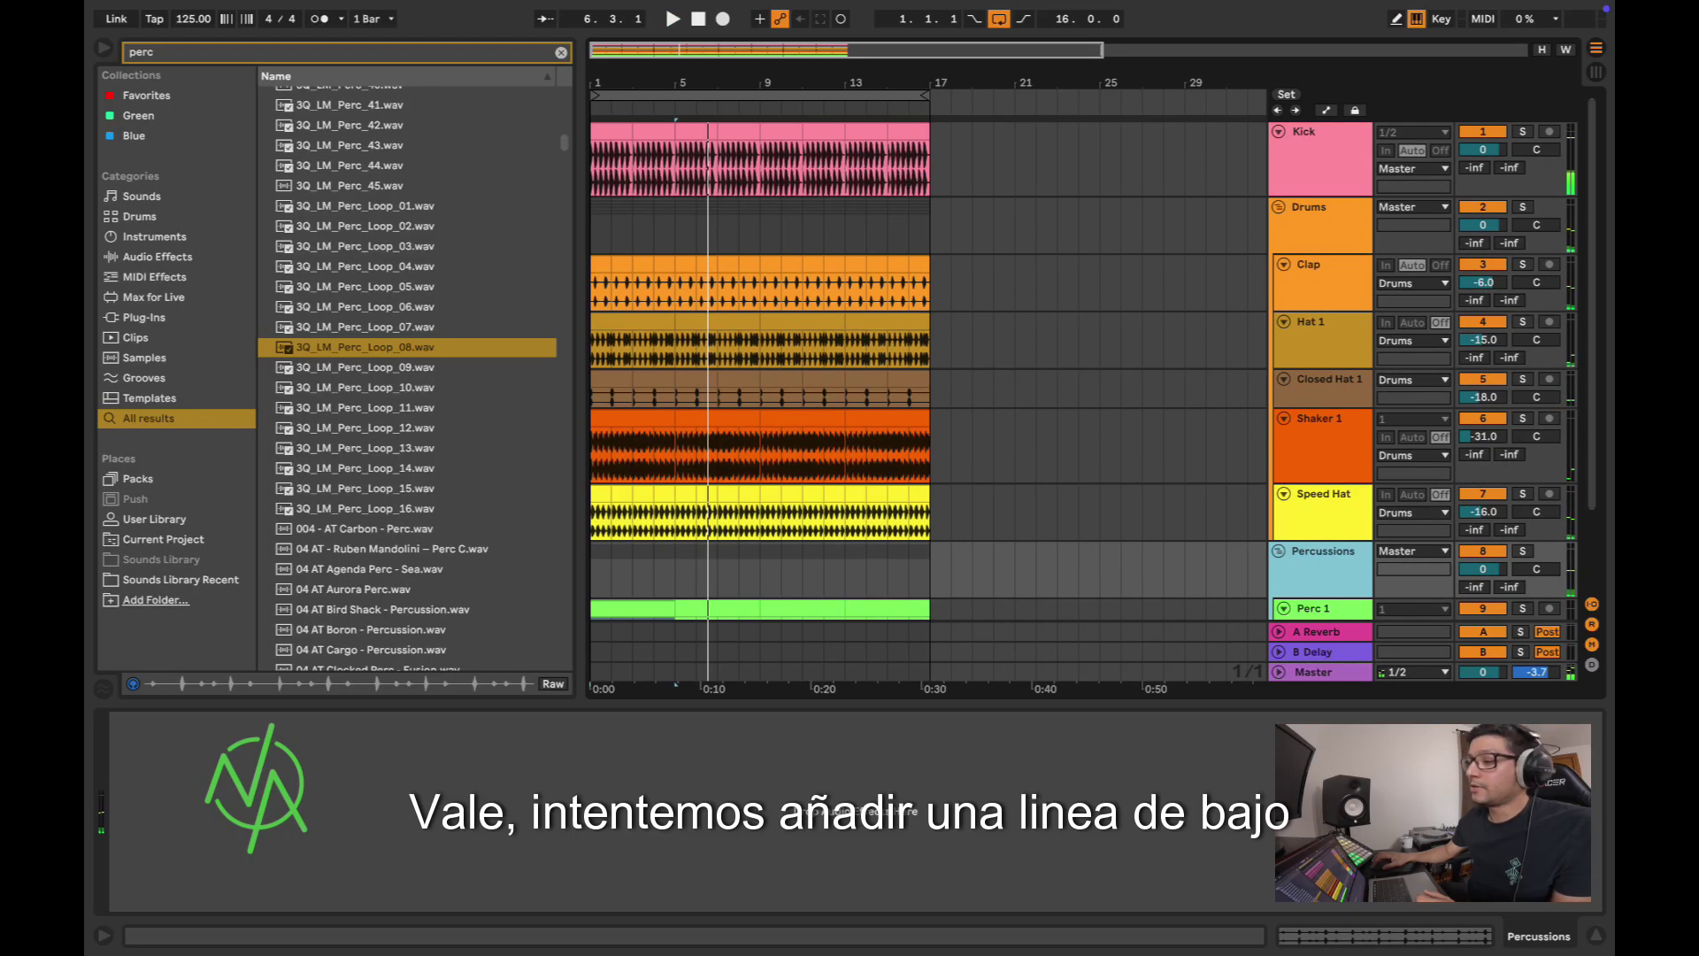
Step: Insert an audio track below Kick, name it Bassline and set its volume to -6.0 dB
right_click(1332, 156)
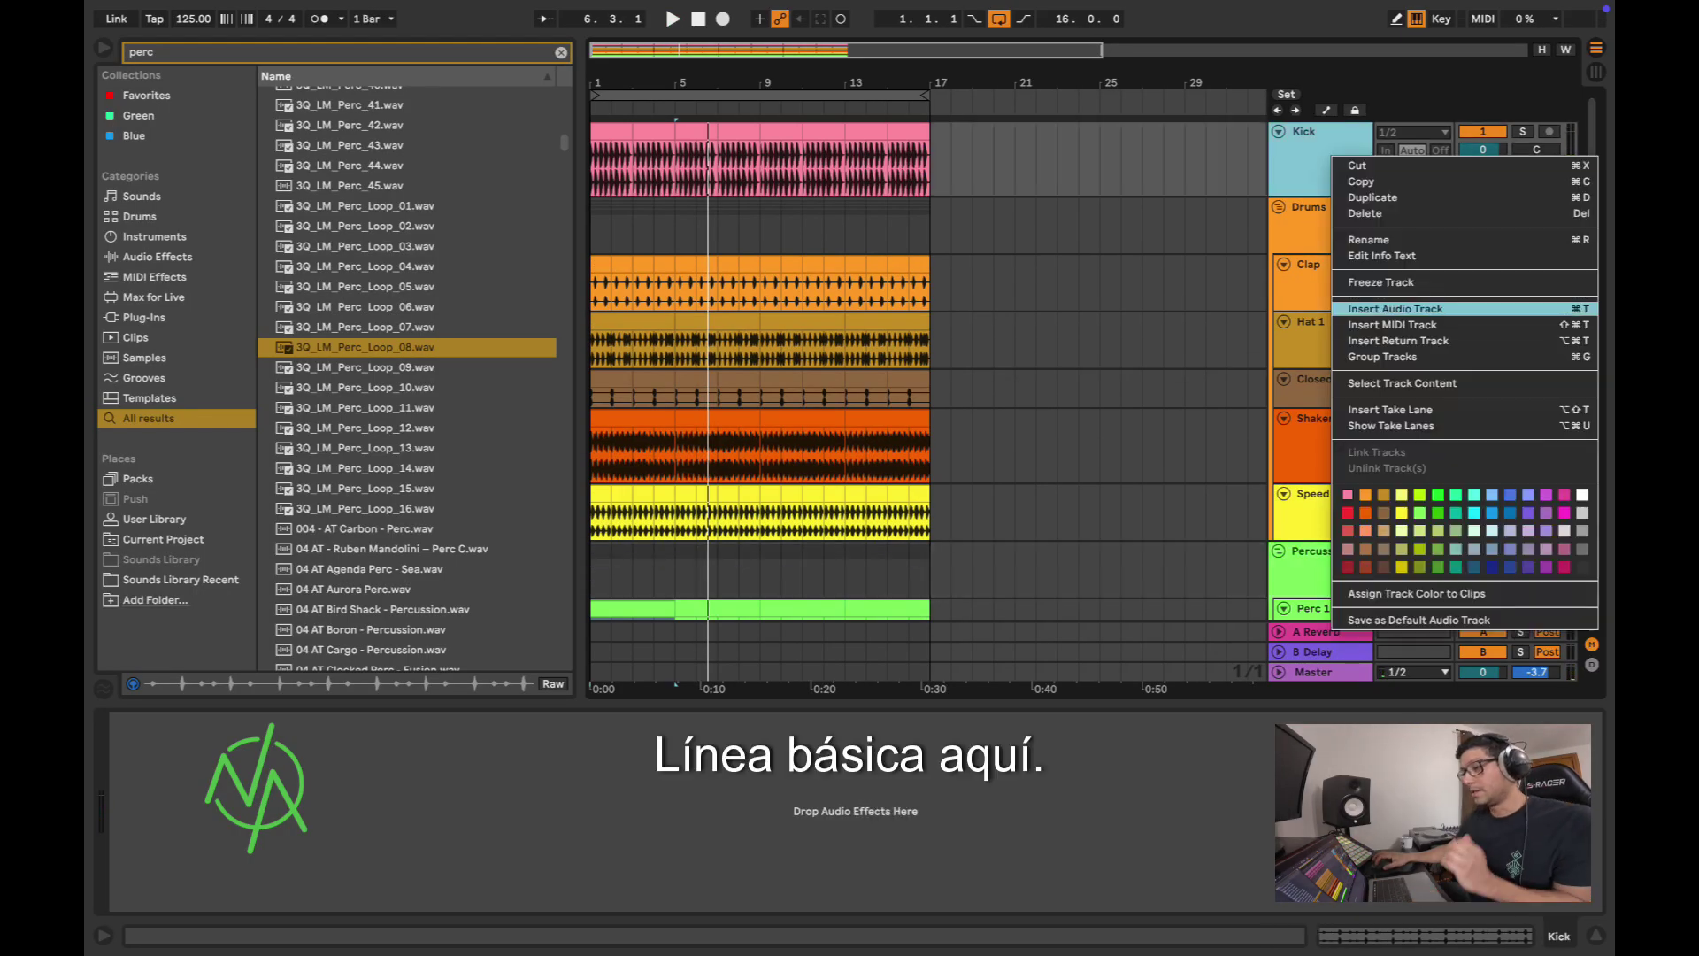
click(1394, 308)
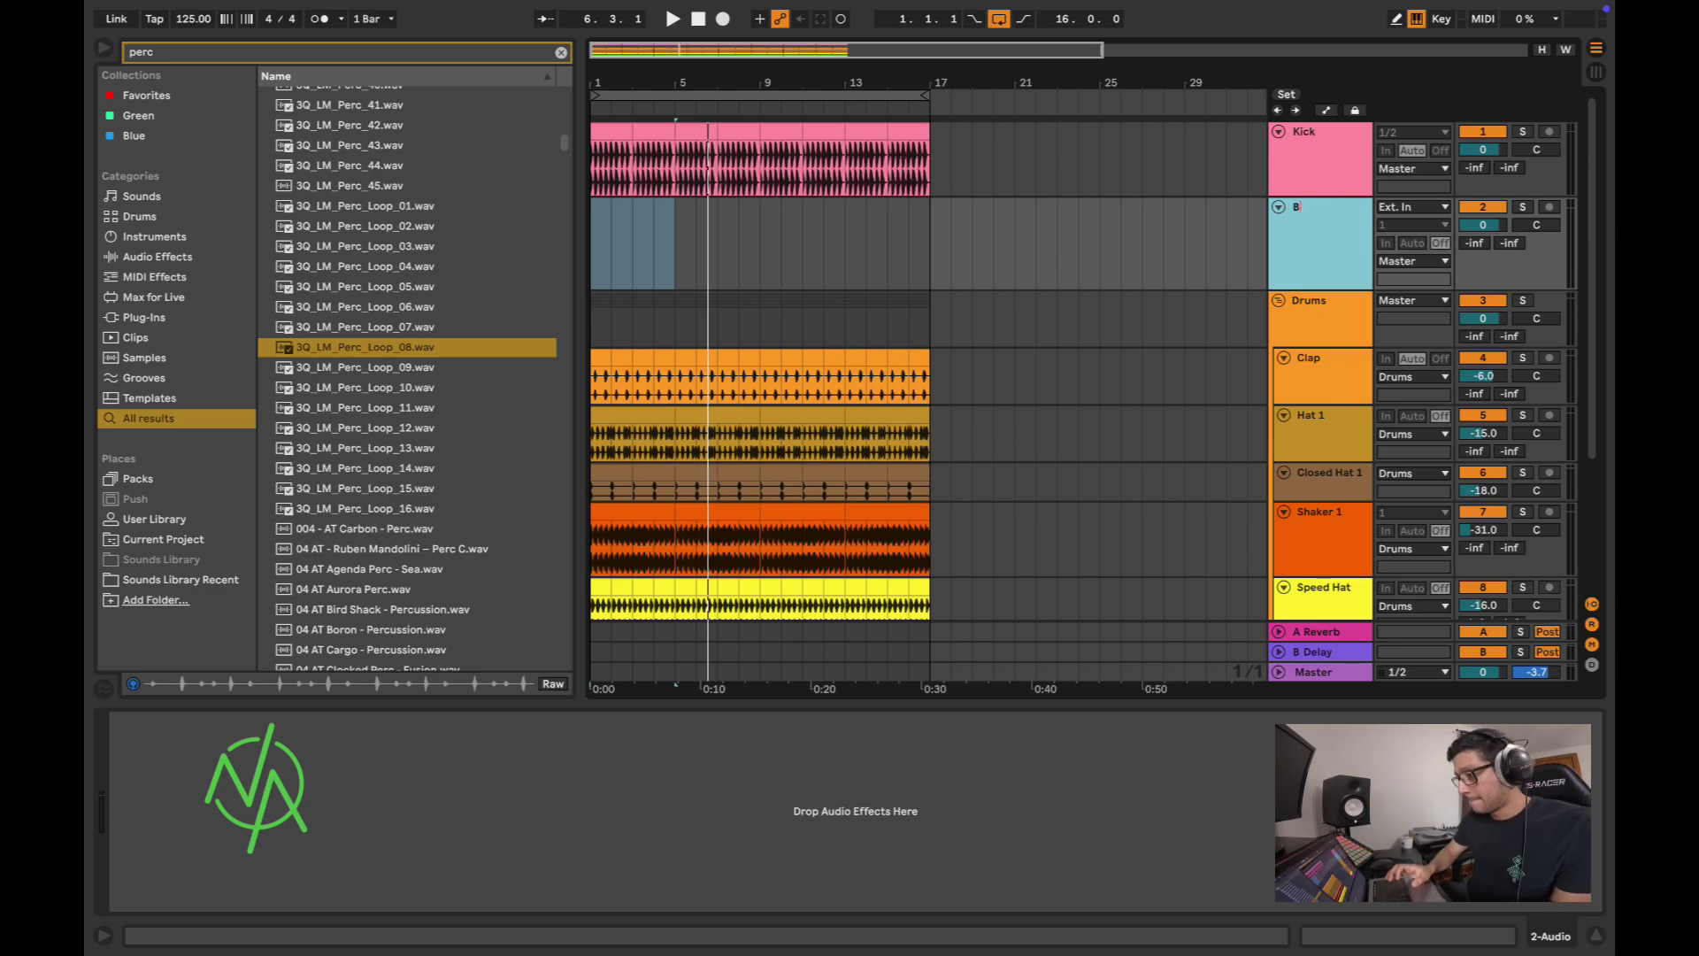
text(assline)
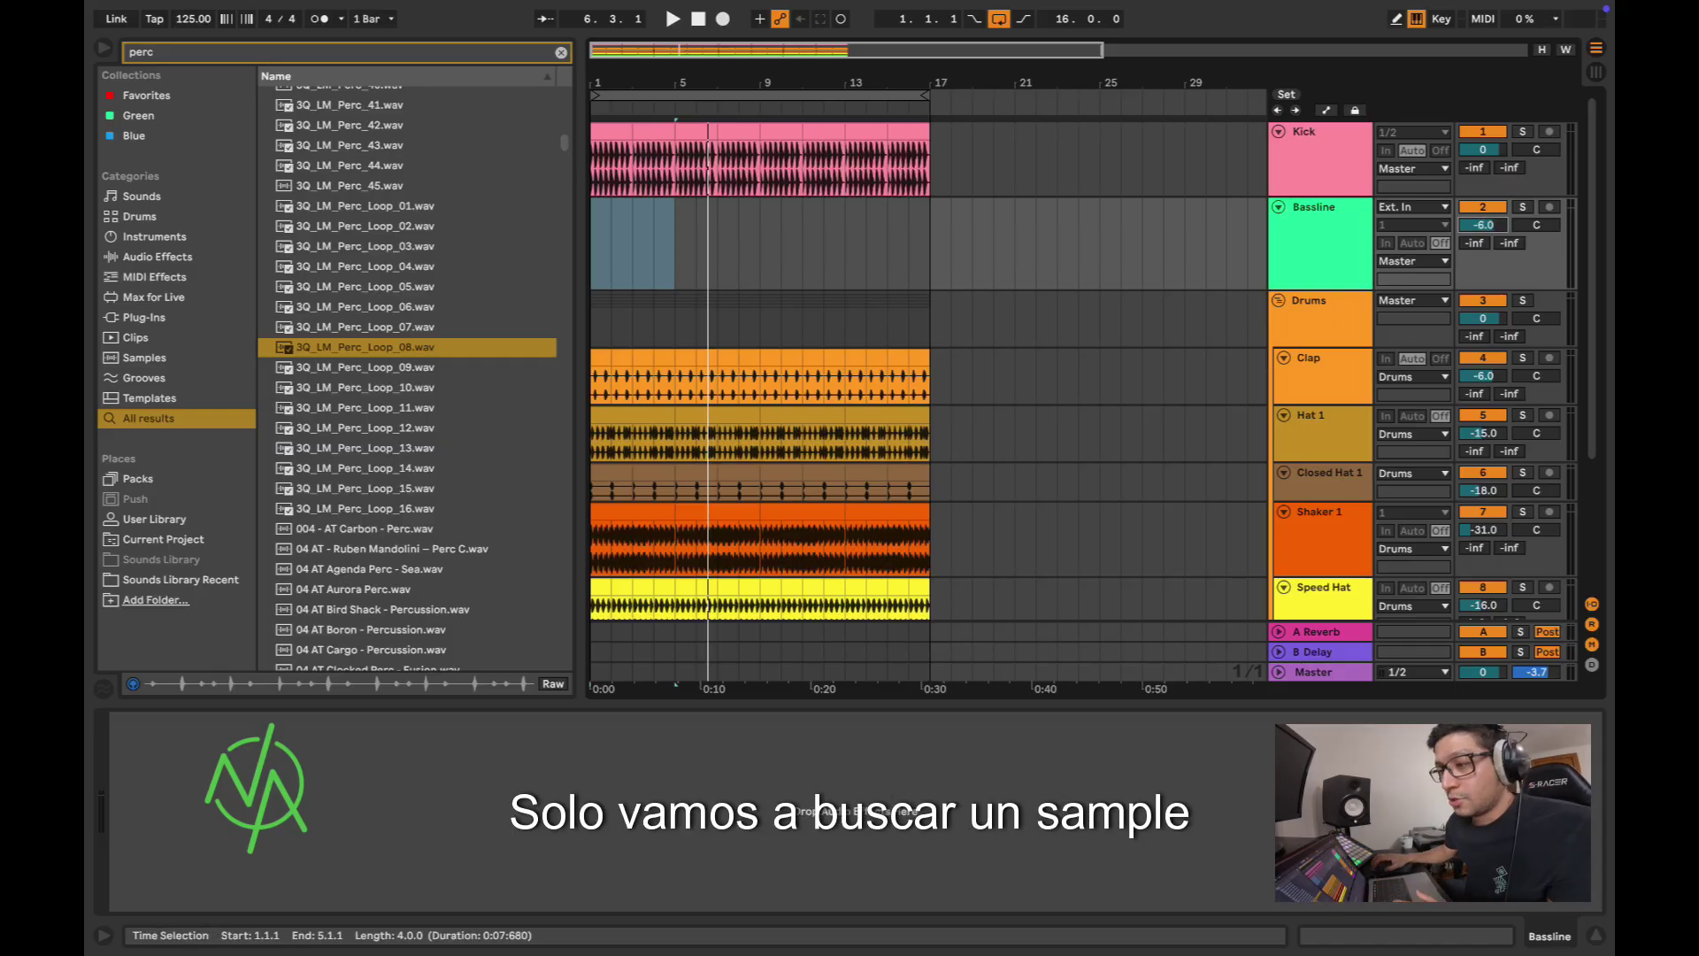
Step: Return to the start of the 16-bar arrangement and search the sample browser for "bass"
key(plus)
click(699, 19)
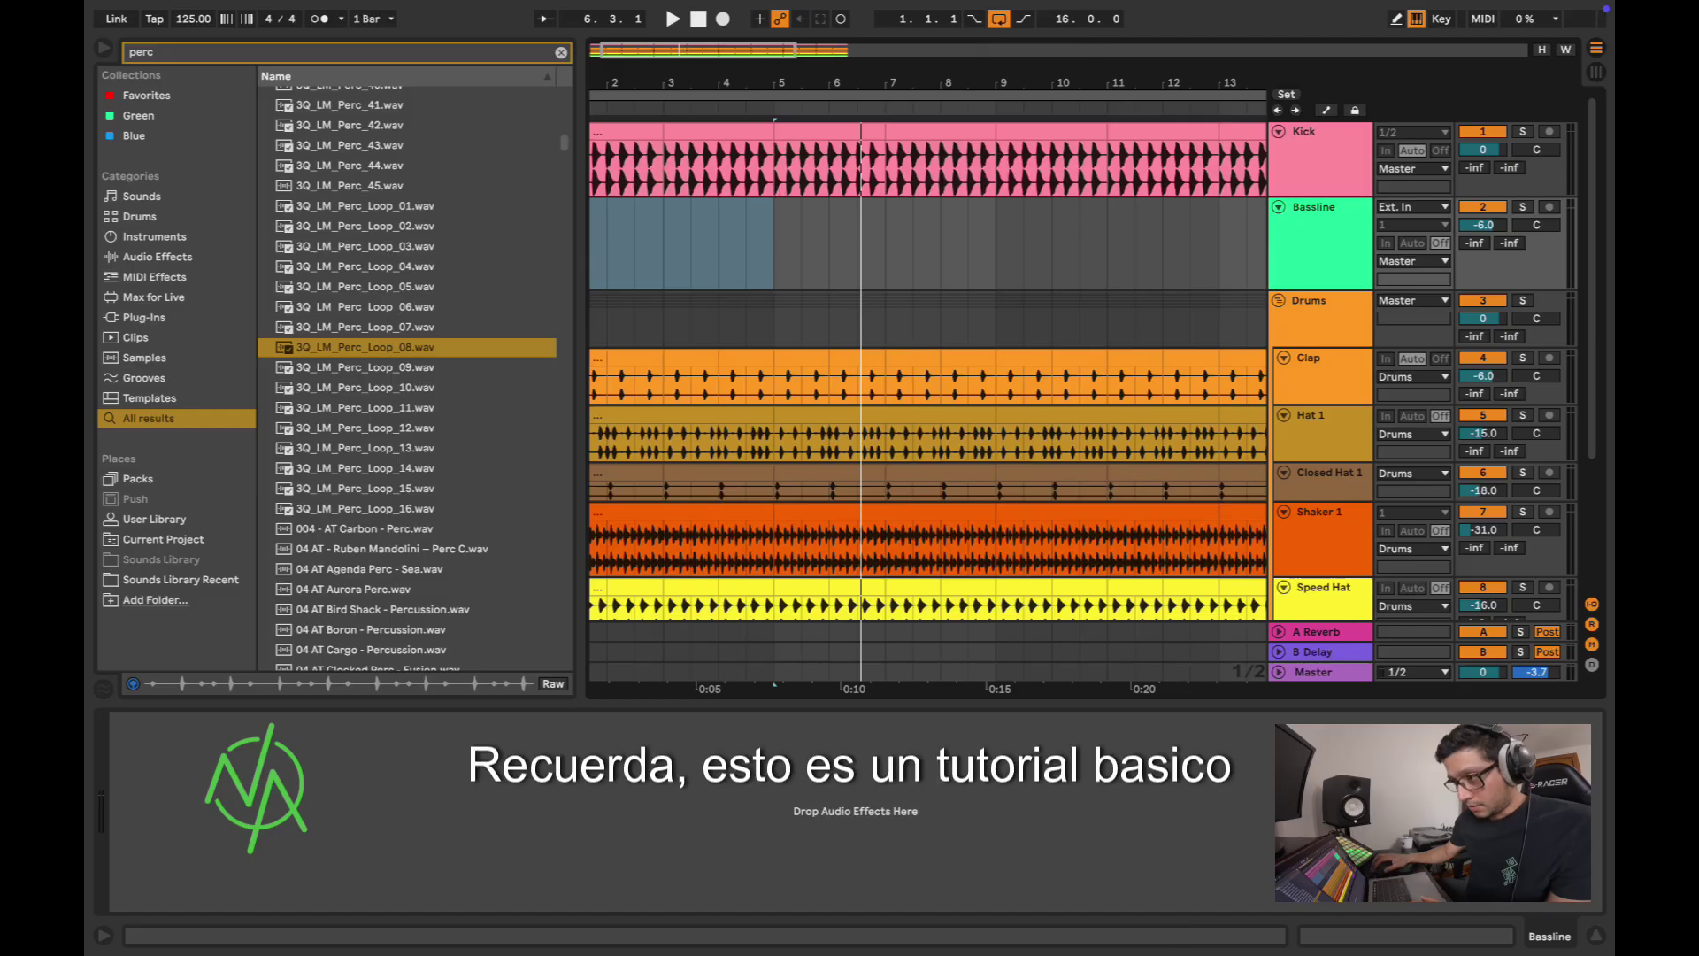
key(minus)
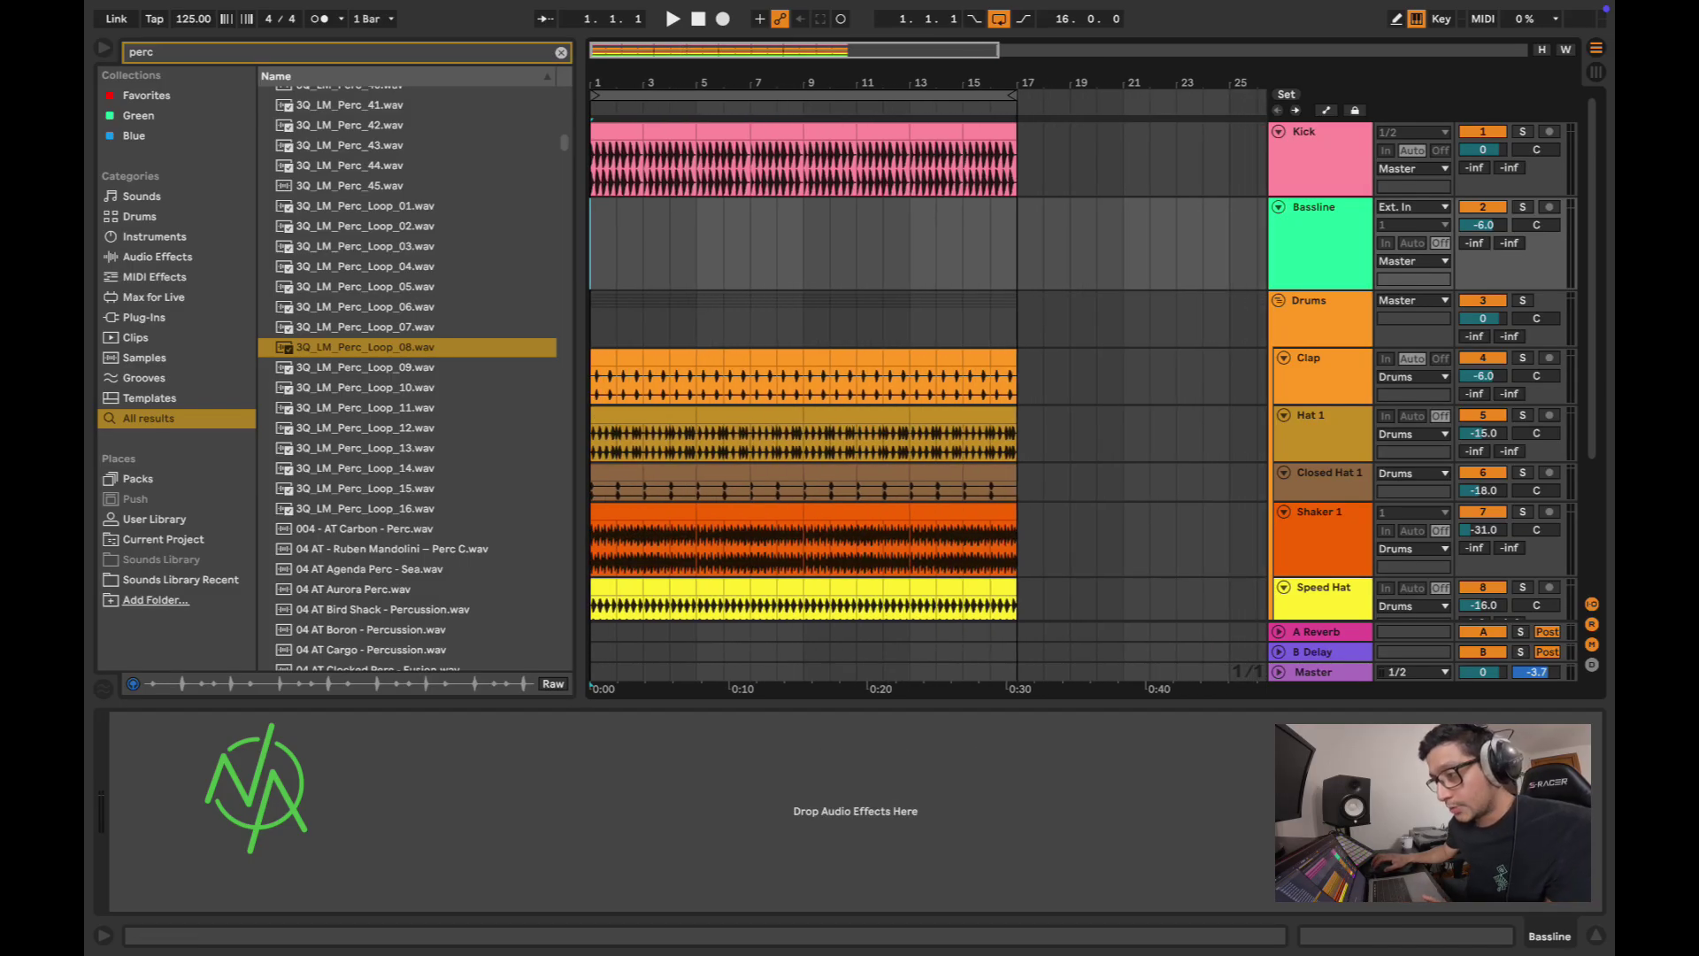
key(plus)
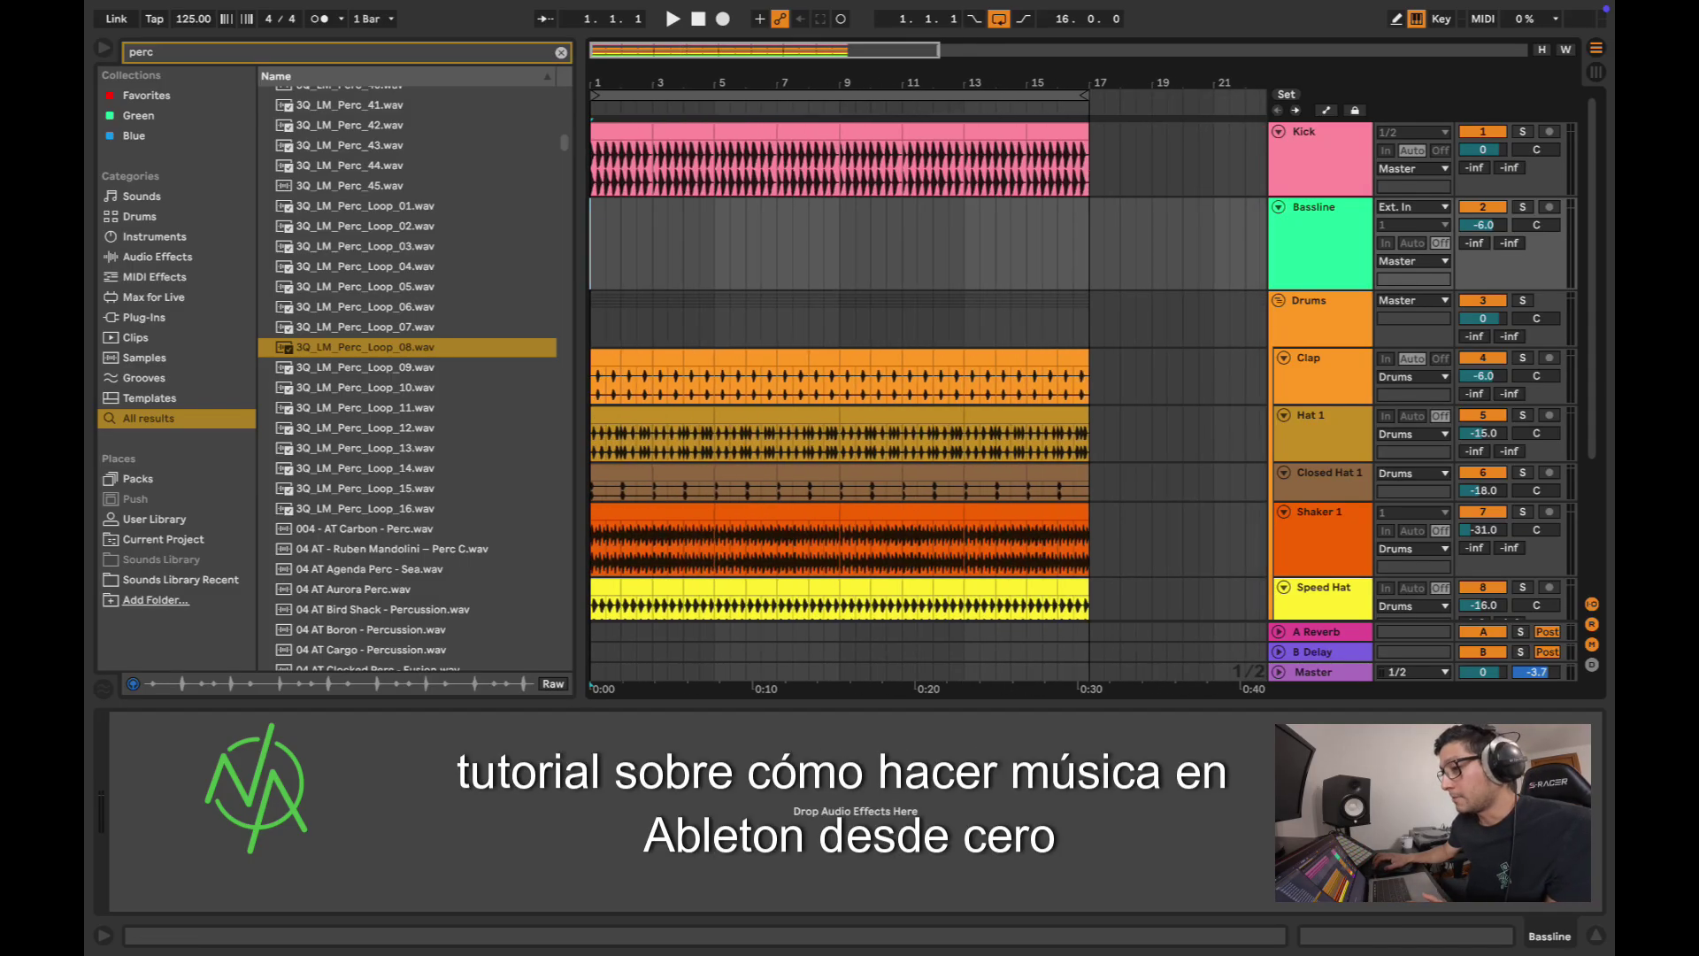
key(plus)
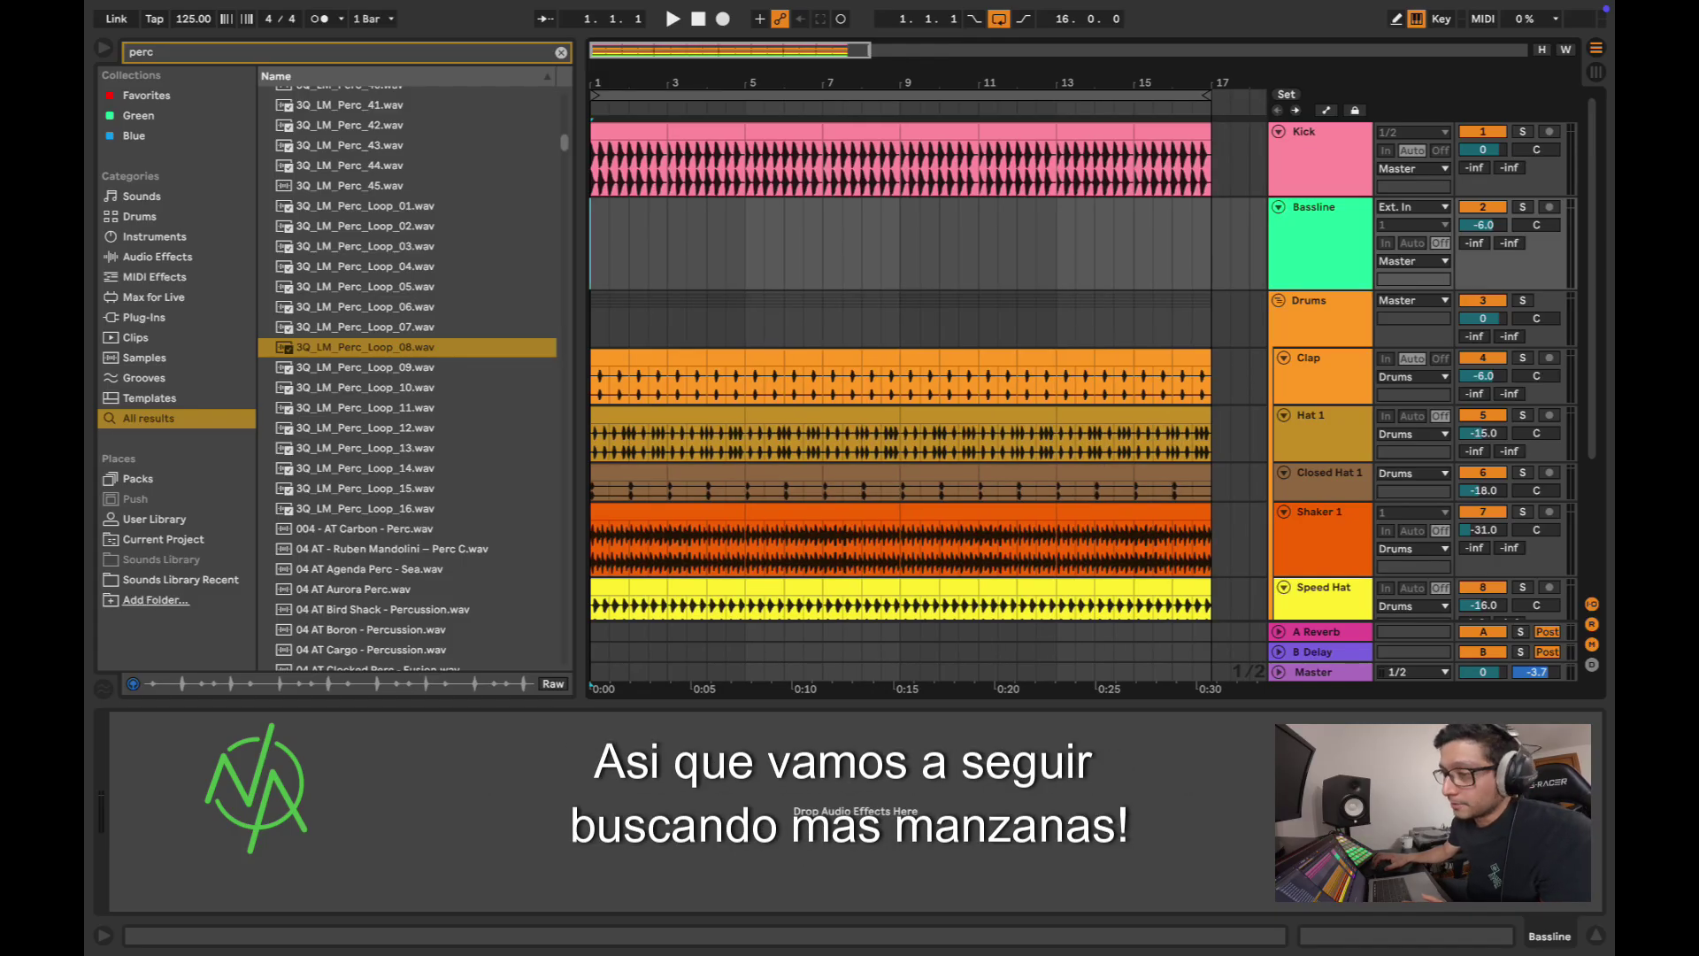
scroll(288, 542, up, 15)
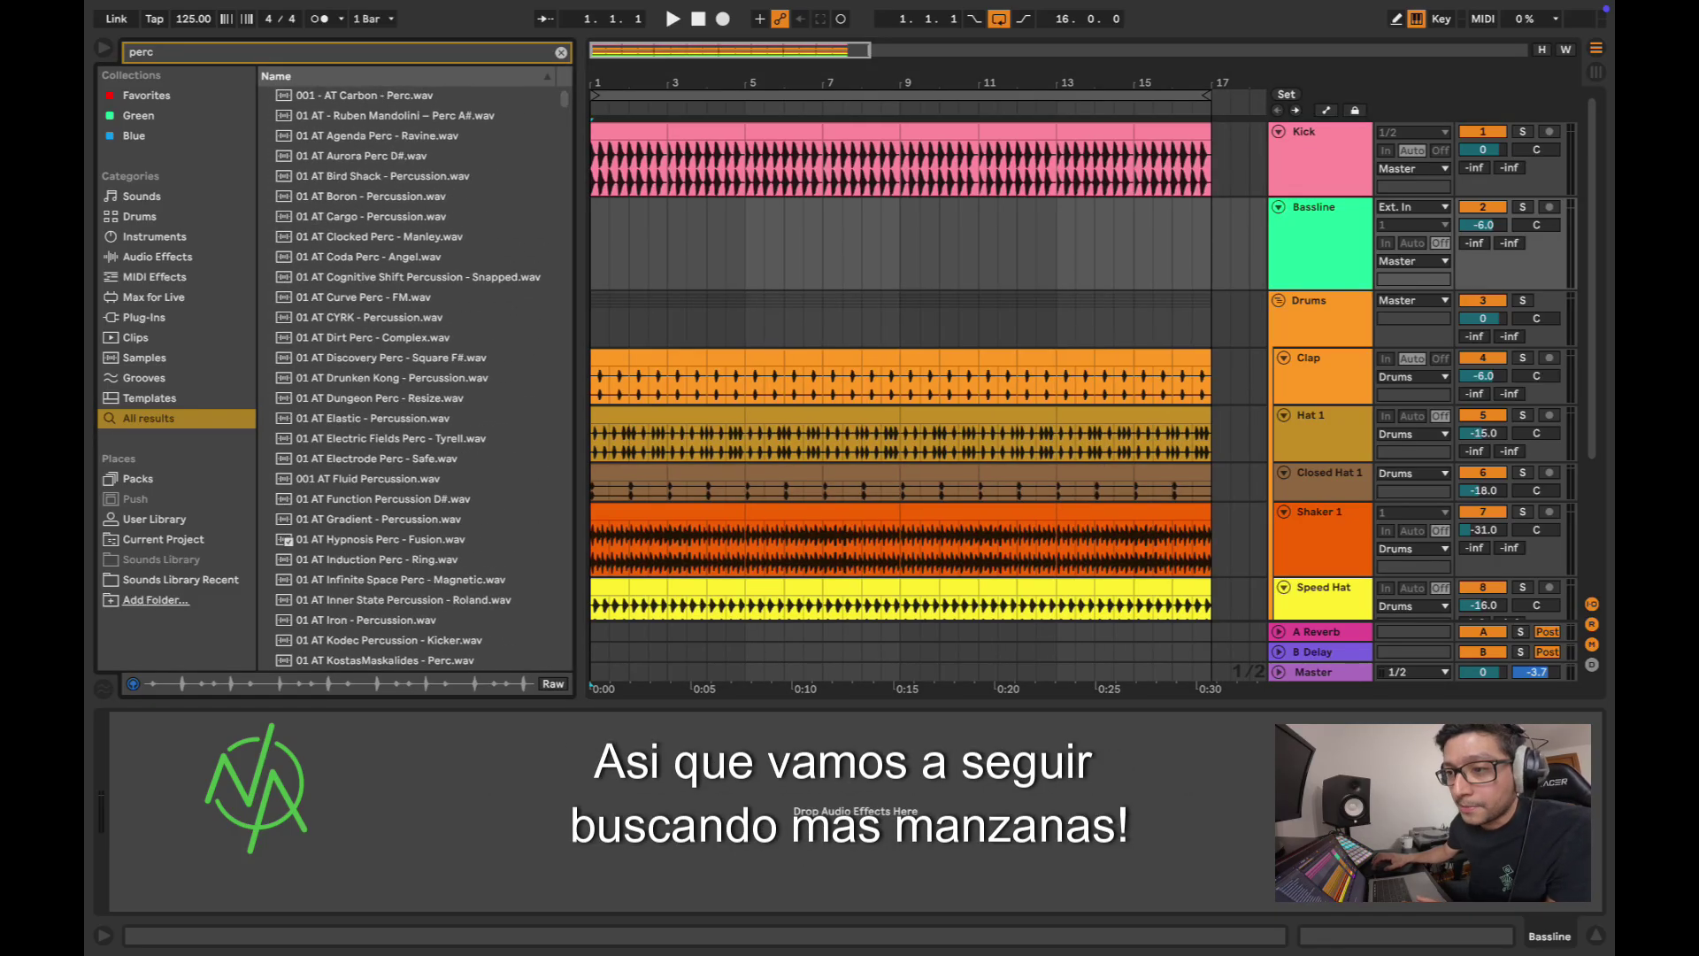
key(BackSpace)
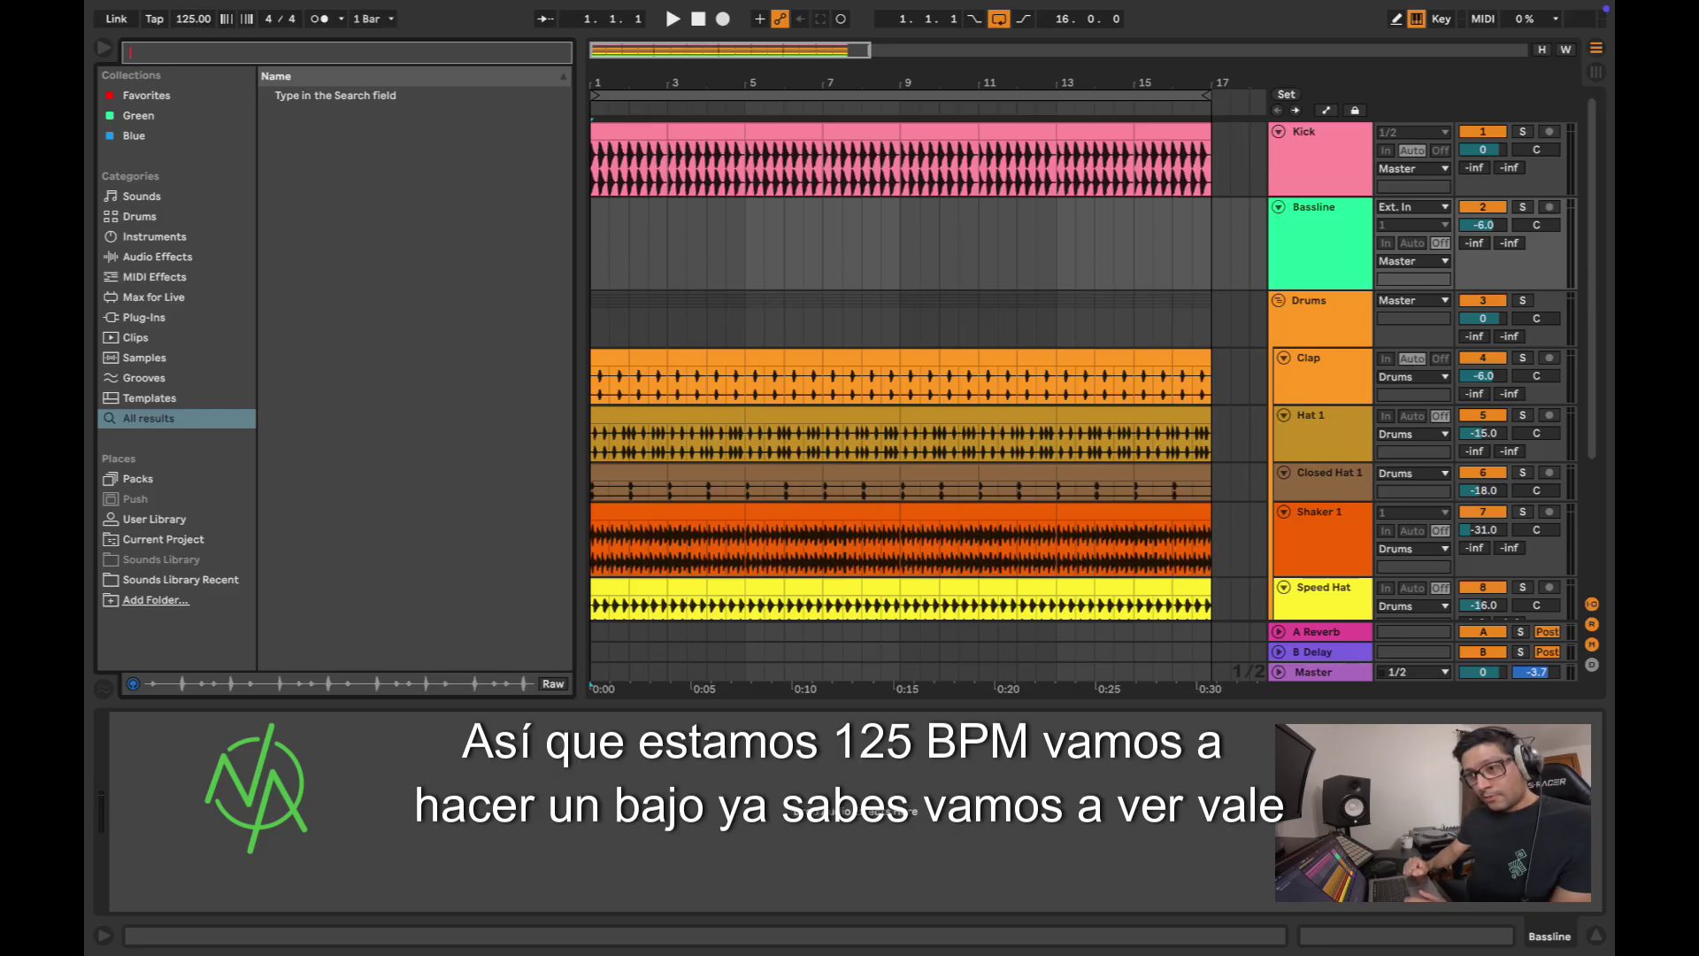
text(bass)
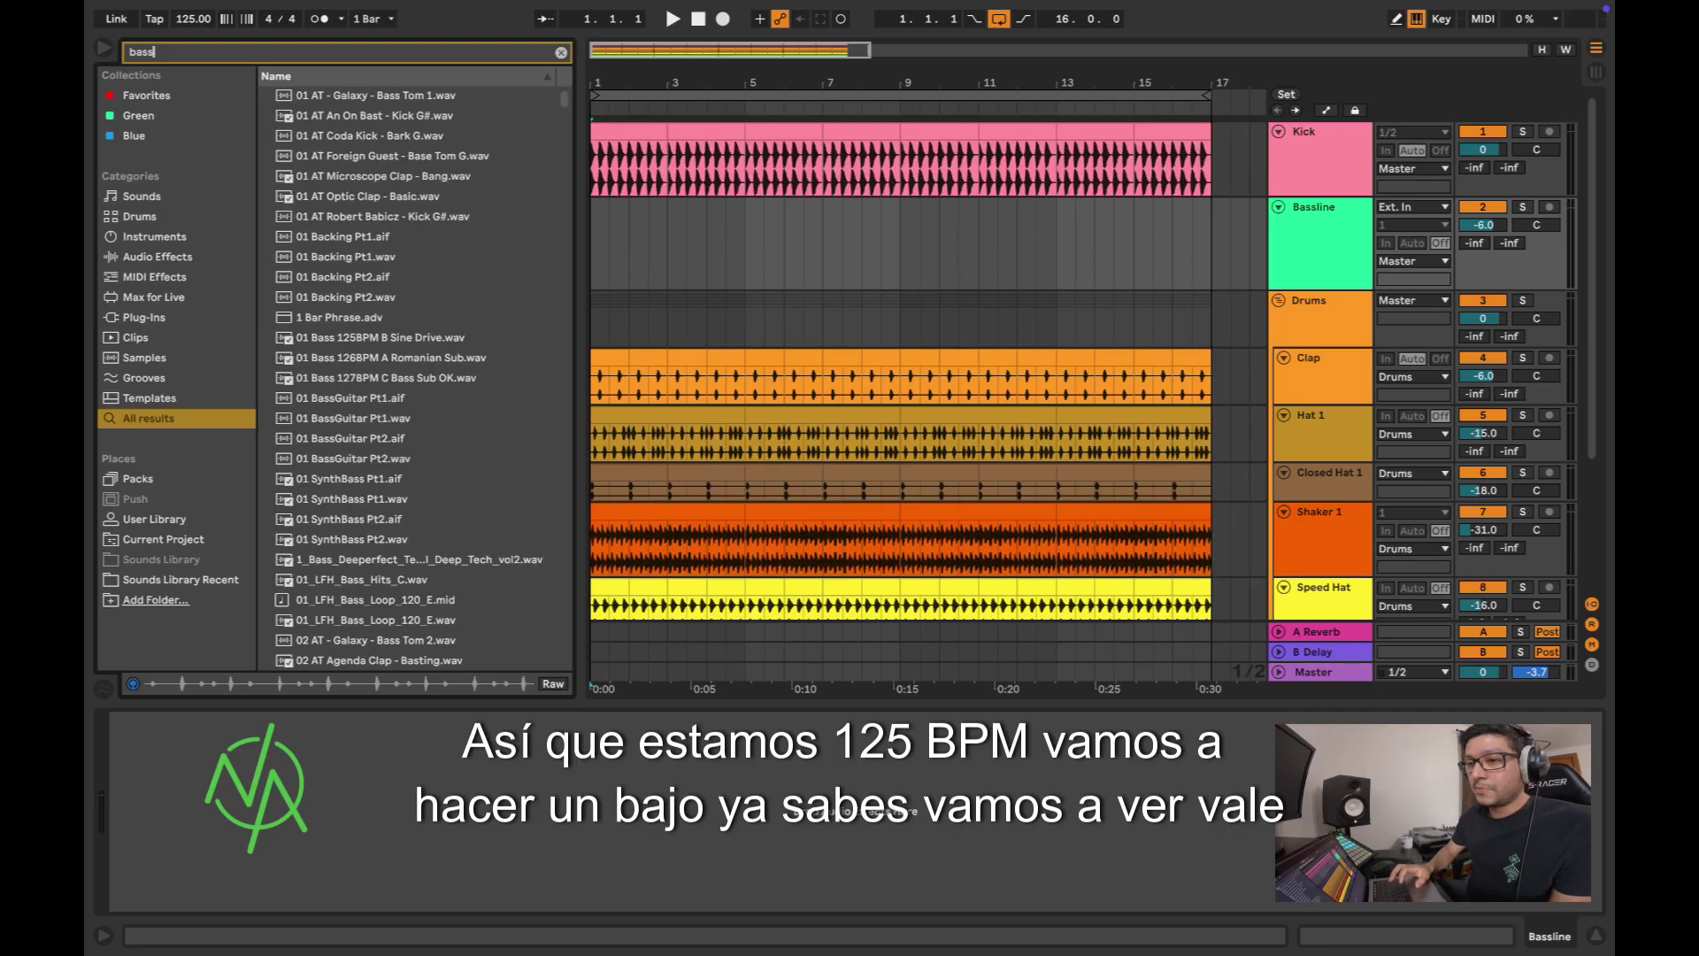
Step: Audition 01 Bass 127BPM C Bass Sub OK.wav, preview the 1_Bass_Deeperfect loop against the playing arrangement, and stop playback
click(385, 156)
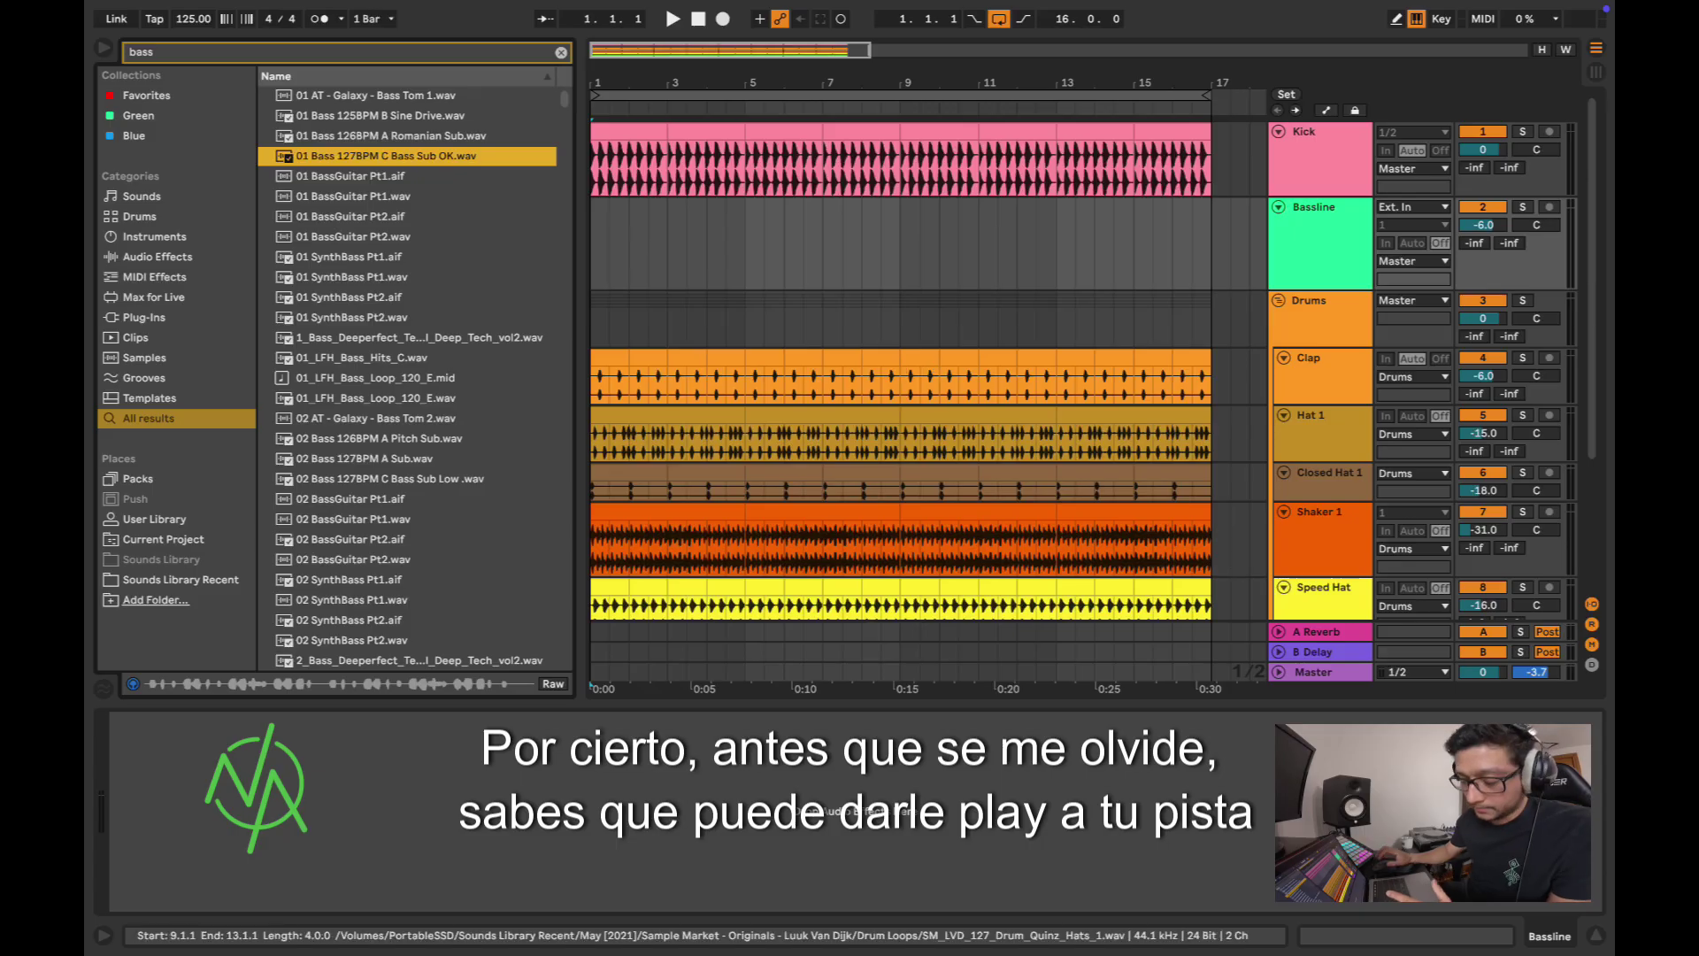
key(space)
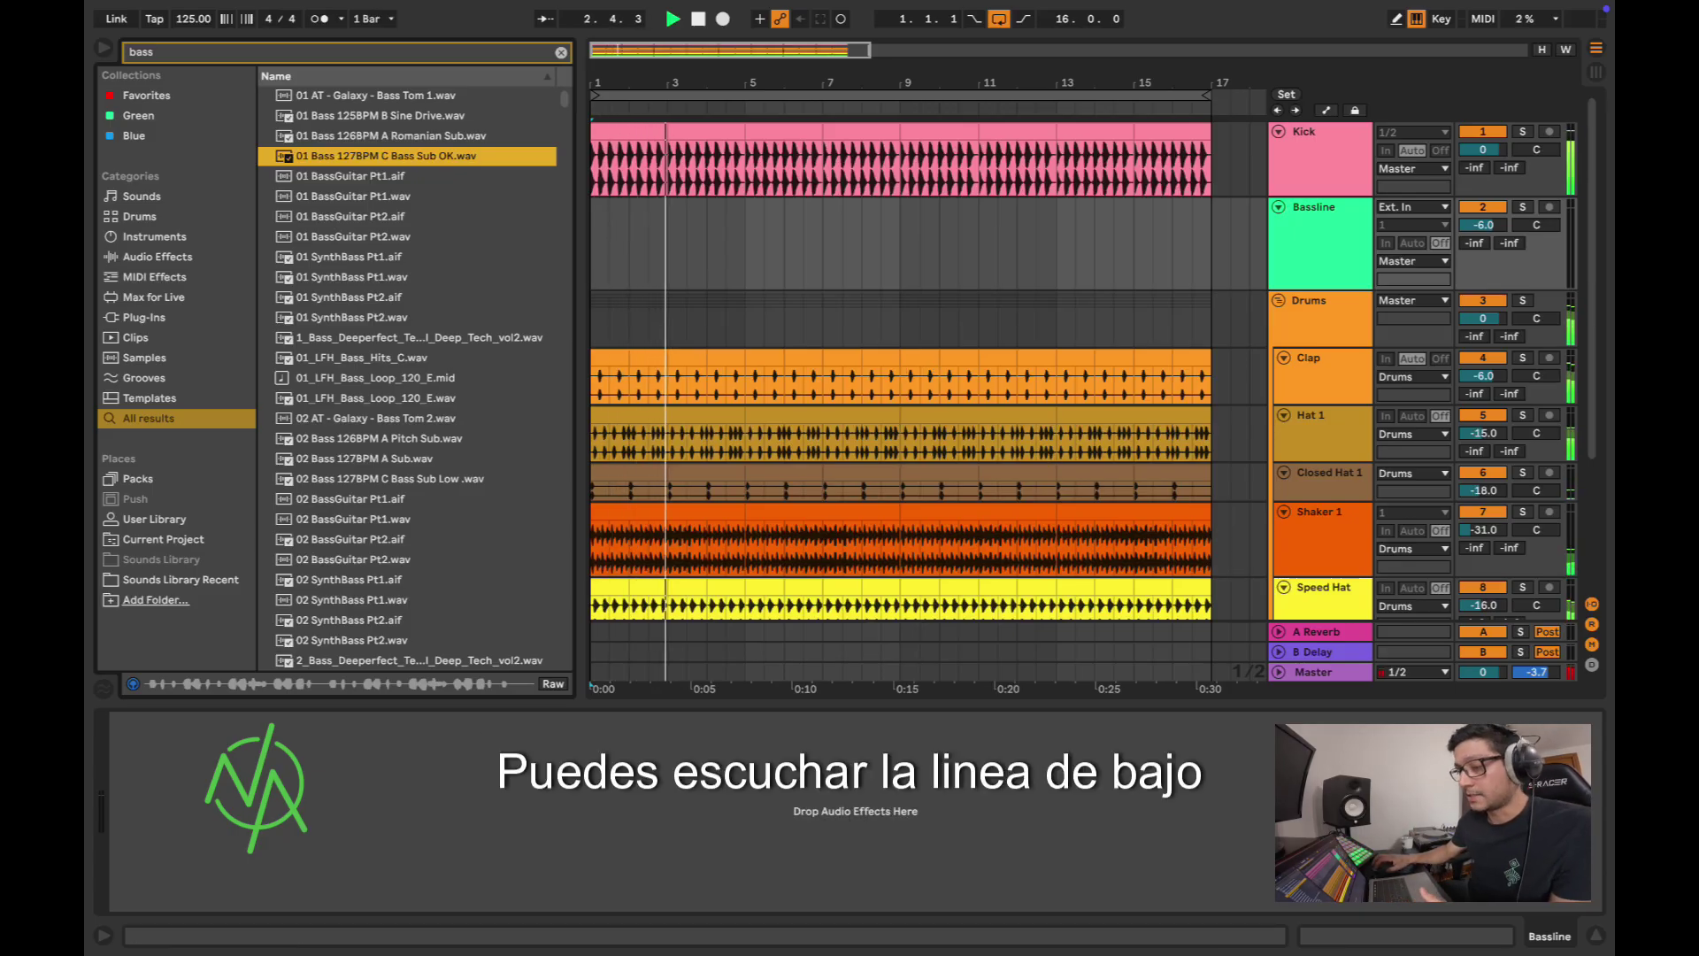
click(418, 337)
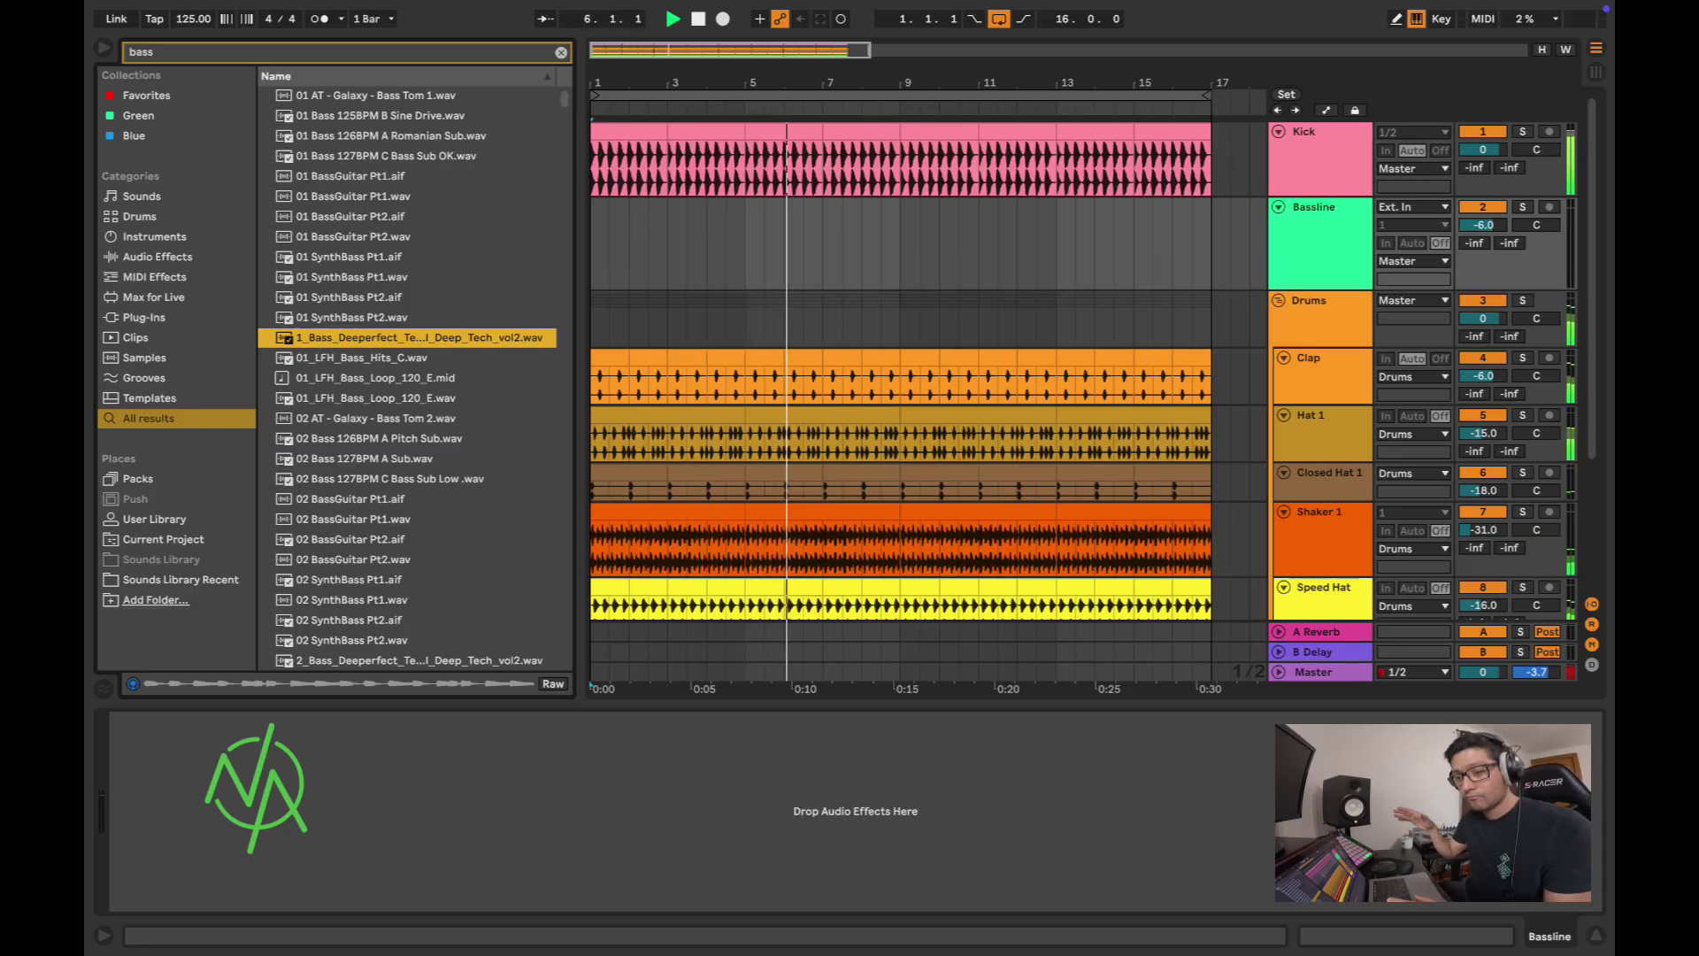
key(space)
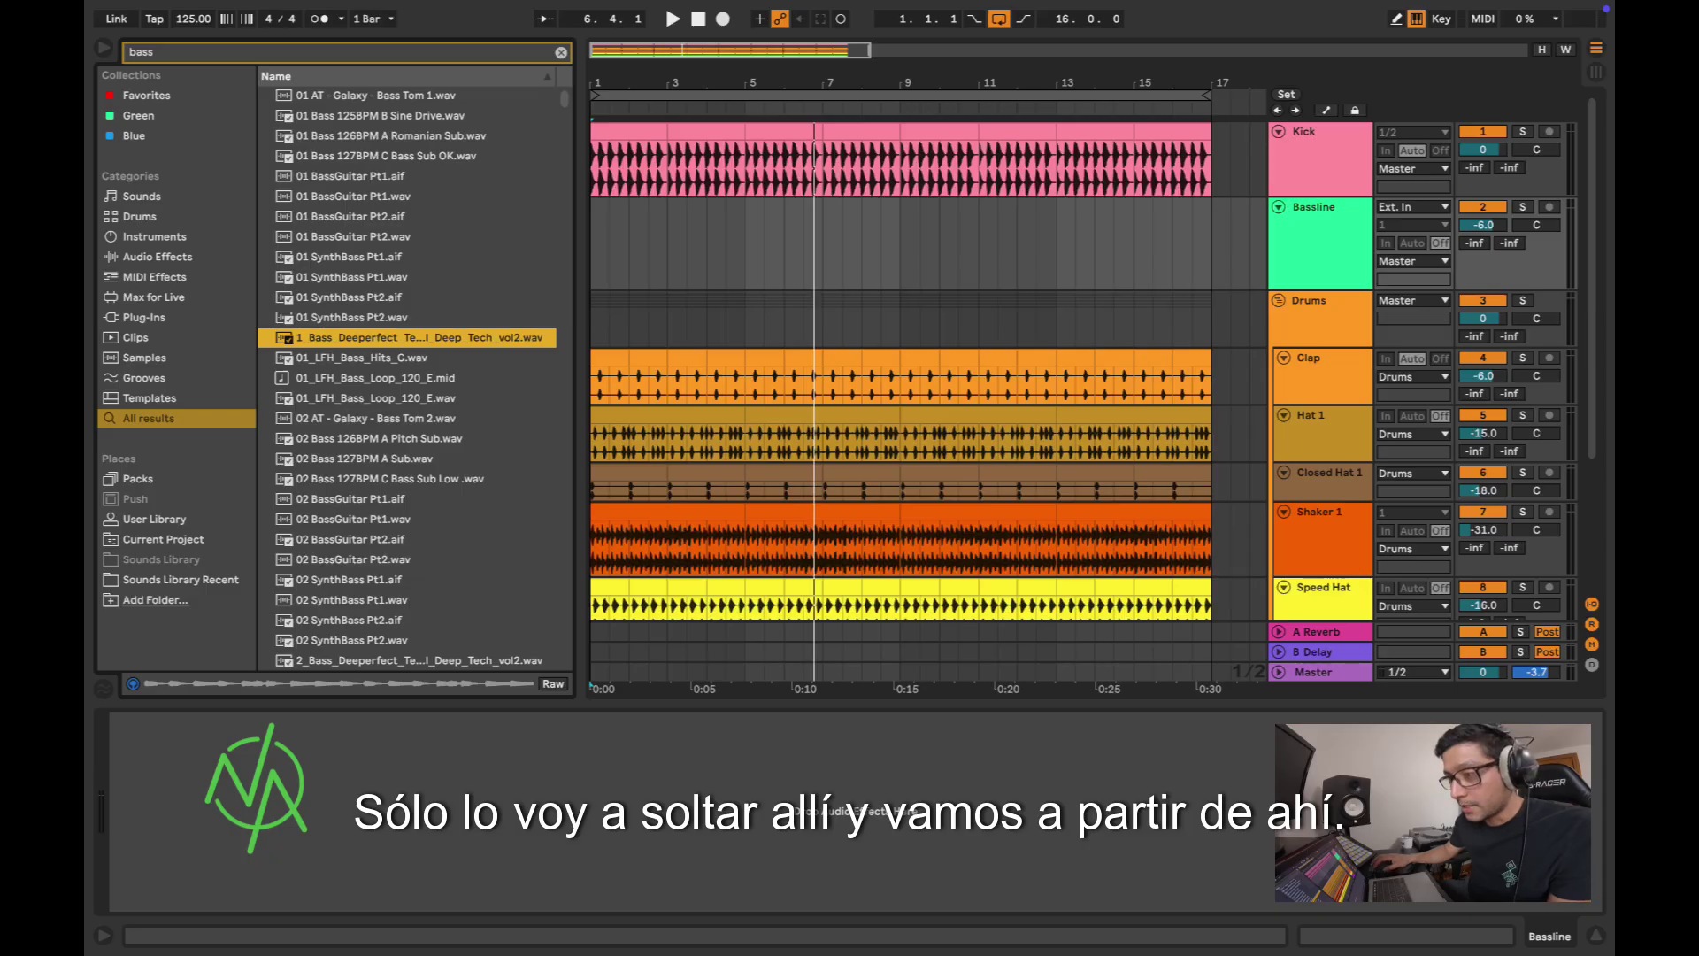
Step: Audition the 04 Bass 125BPM and 127BPM samples and place 04 Bass 127BPM C# Sub.wav at bar 1 of the Bassline track
scroll(407, 379, down, 15)
click(407, 281)
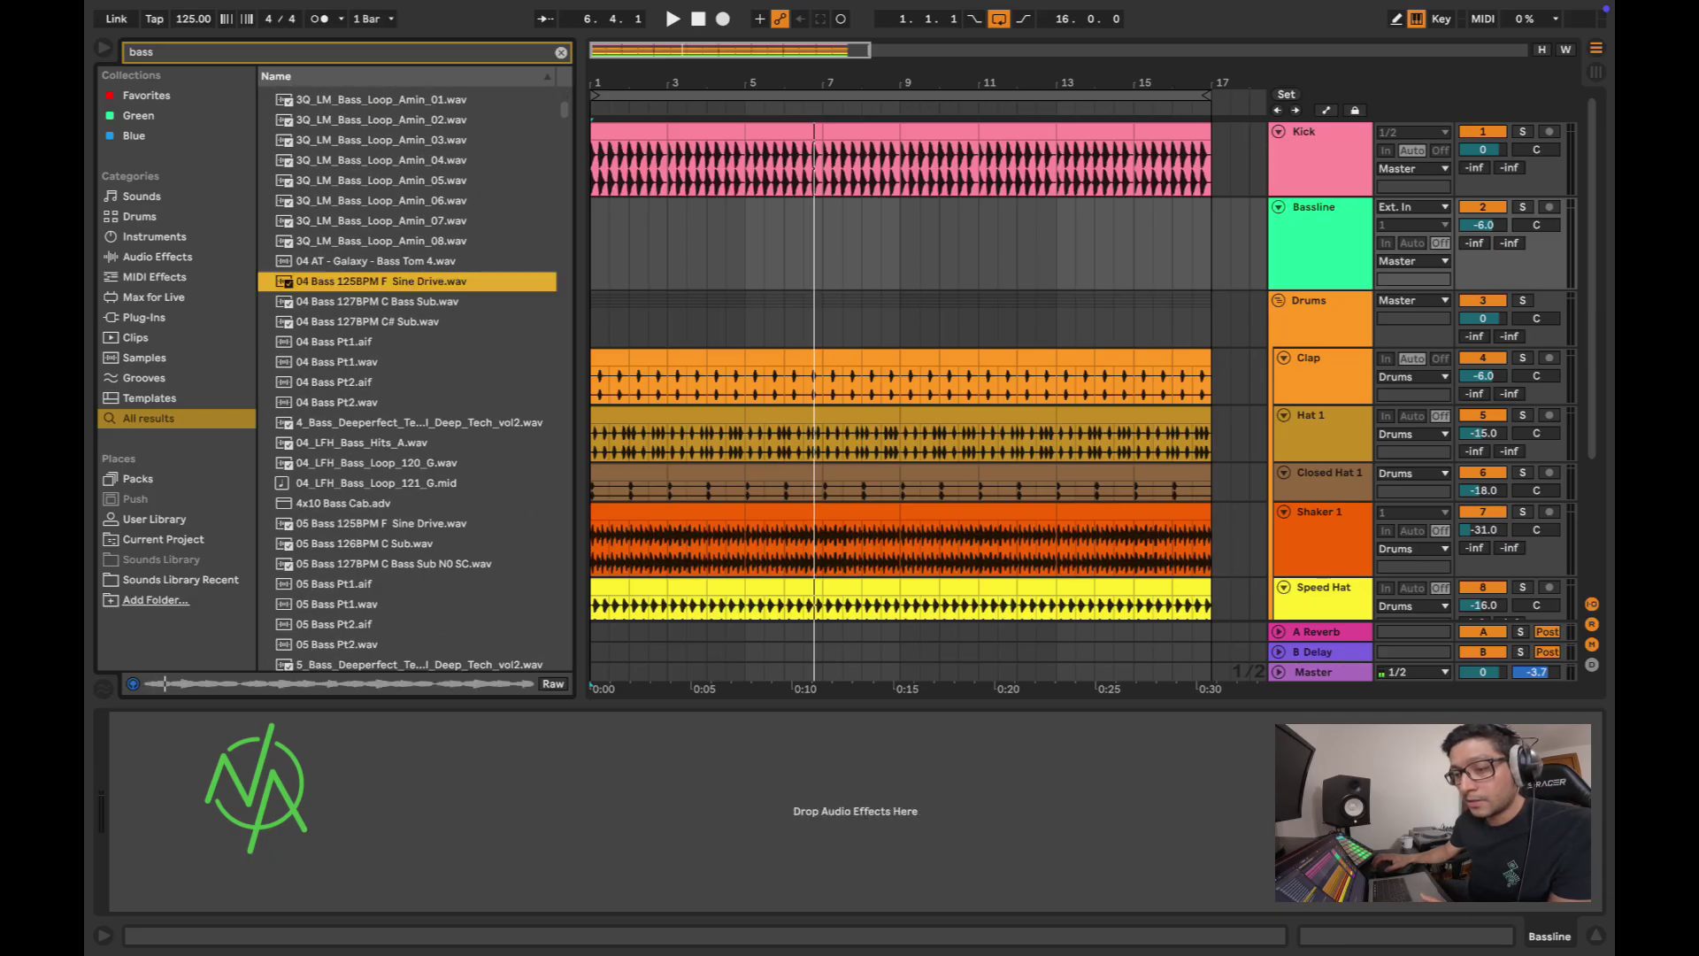
click(407, 302)
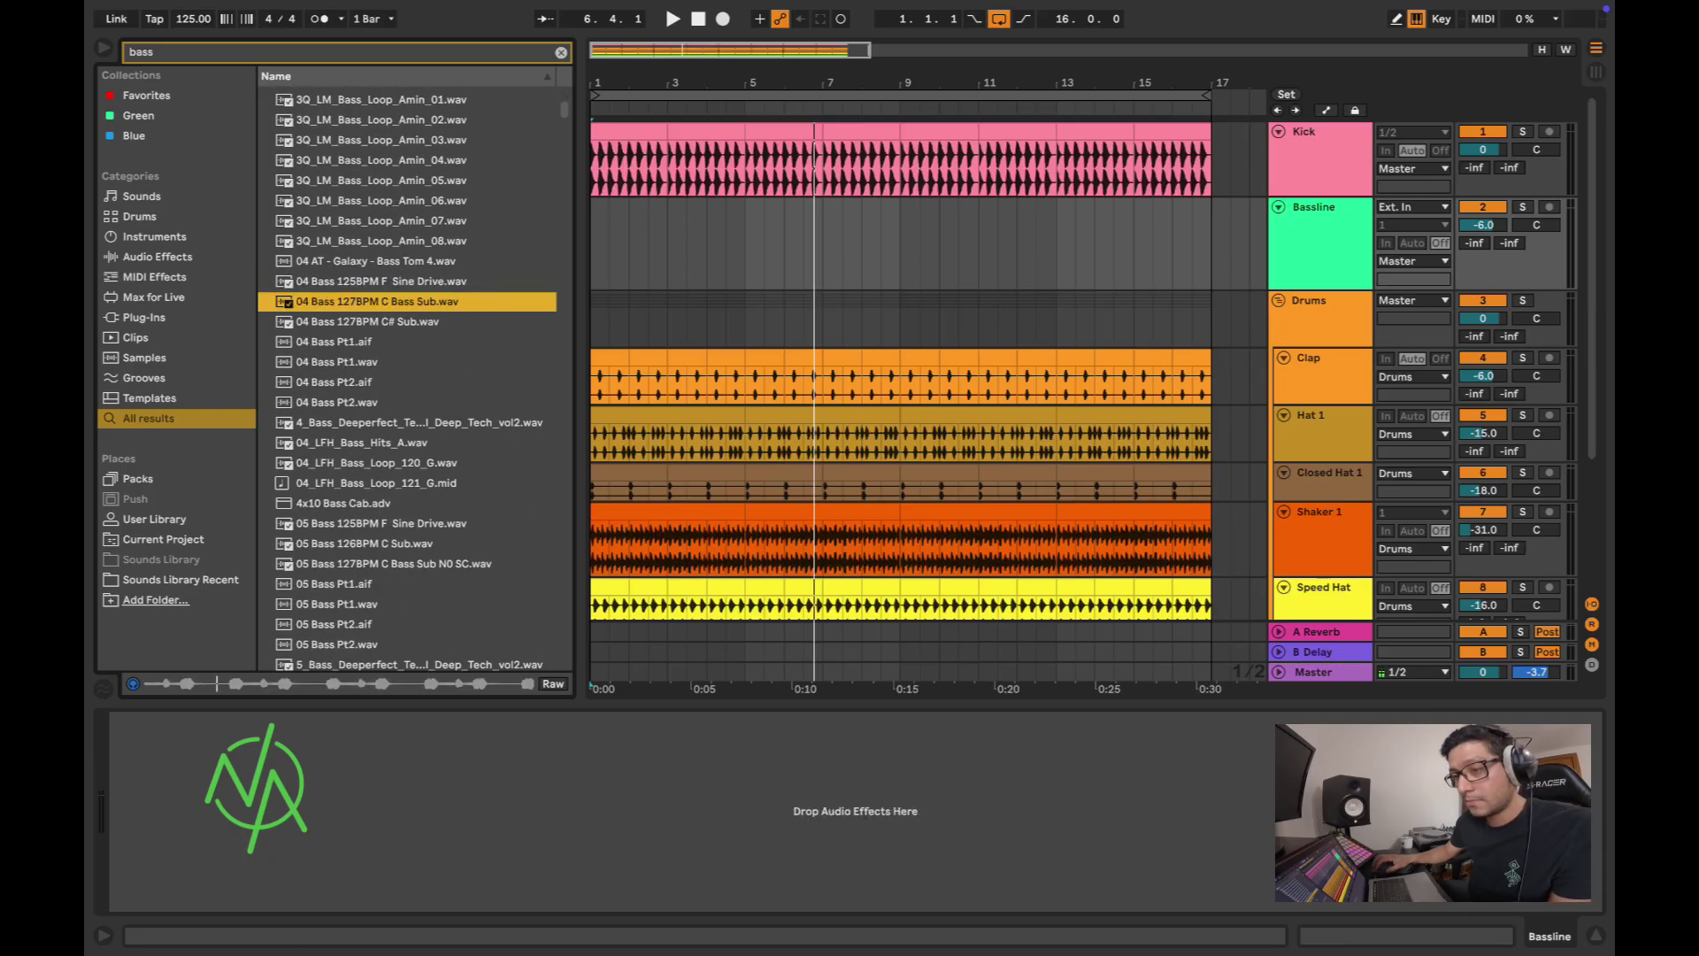
click(407, 321)
key(Return)
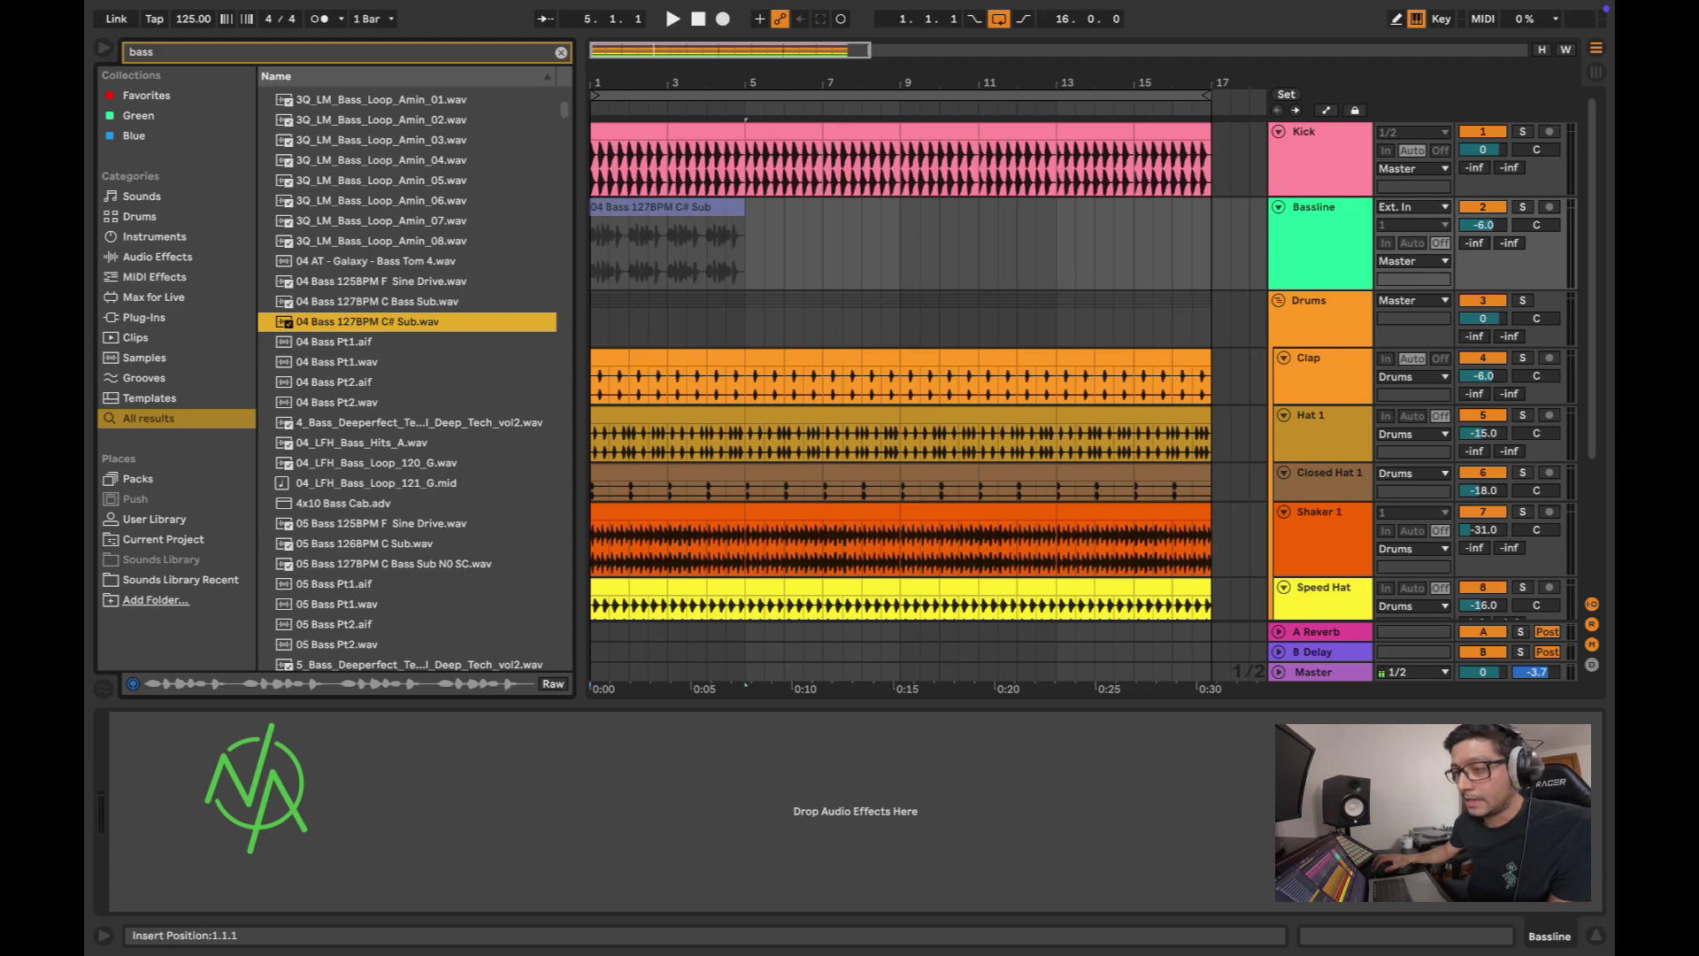
Step: Set the Bassline track volume to -8.0 dB and play the arrangement from the start
click(1482, 225)
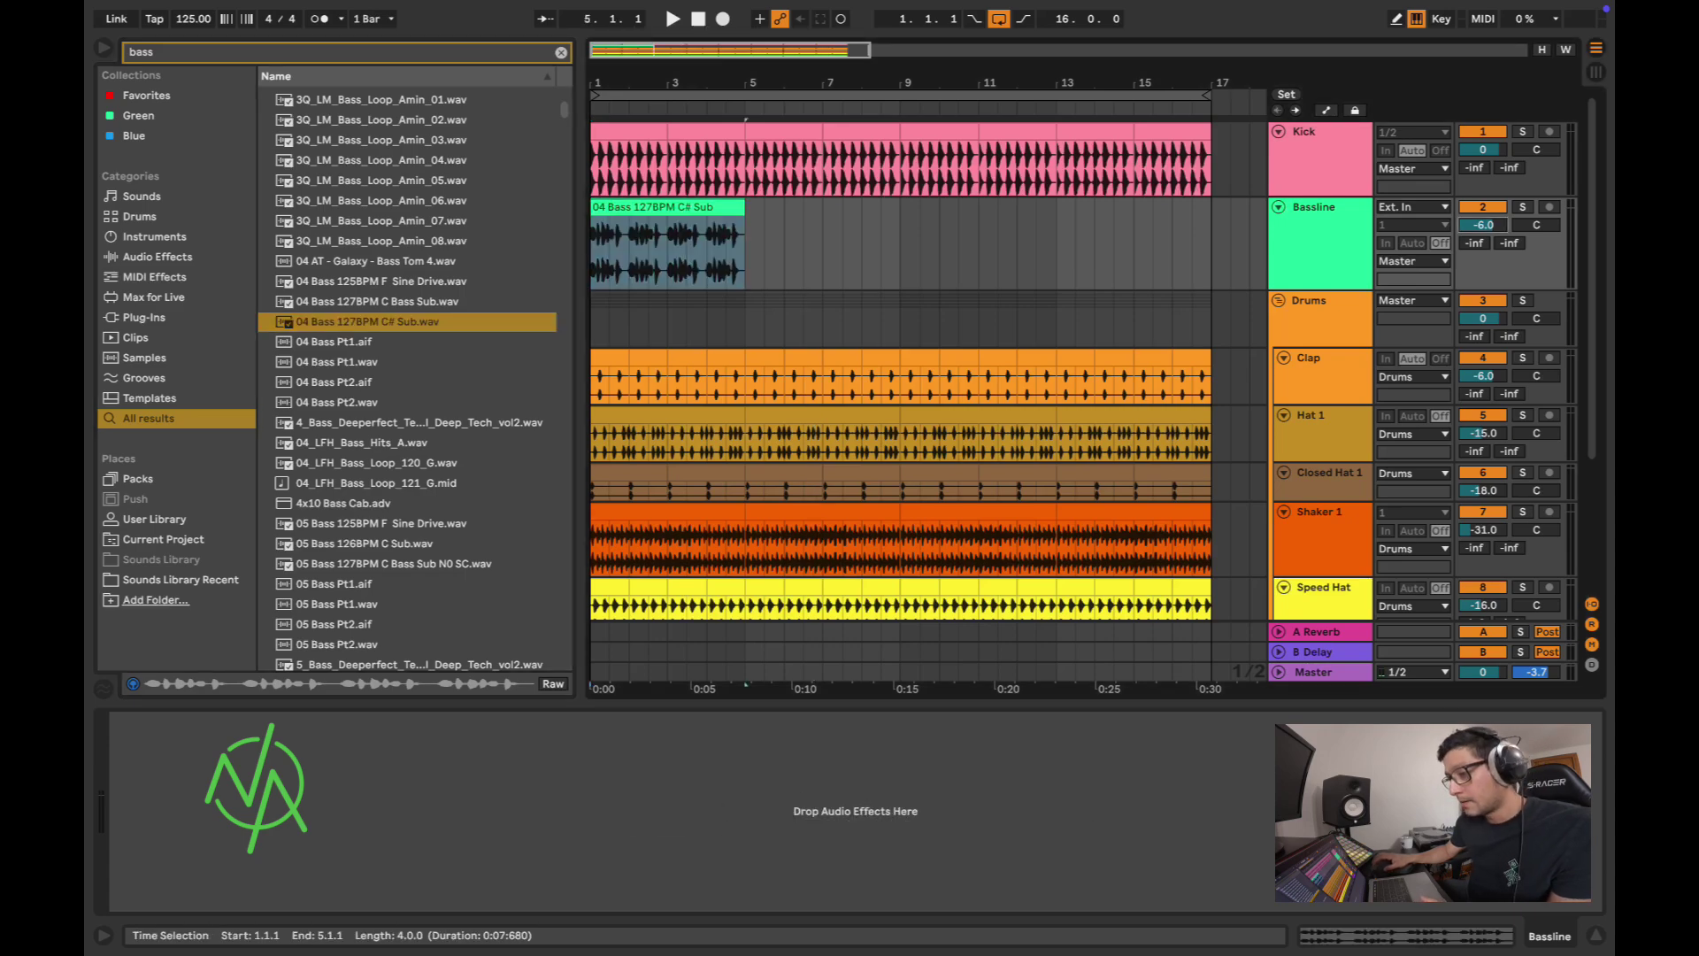
drag(673, 83, 814, 155)
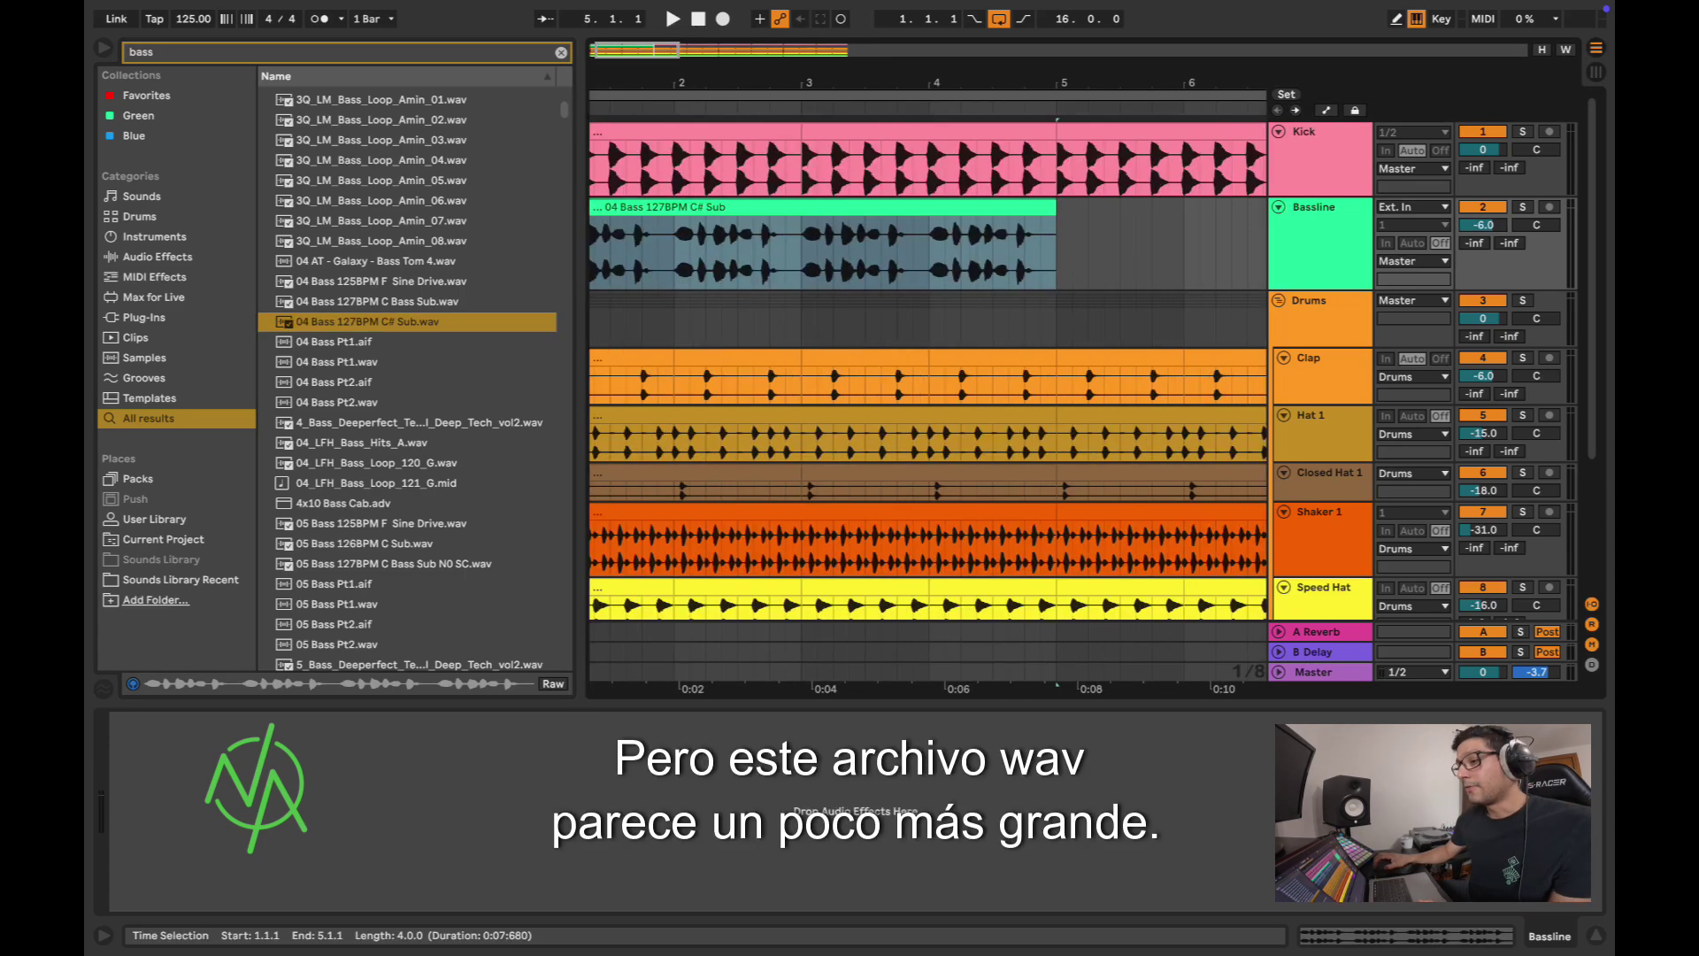
key(minus)
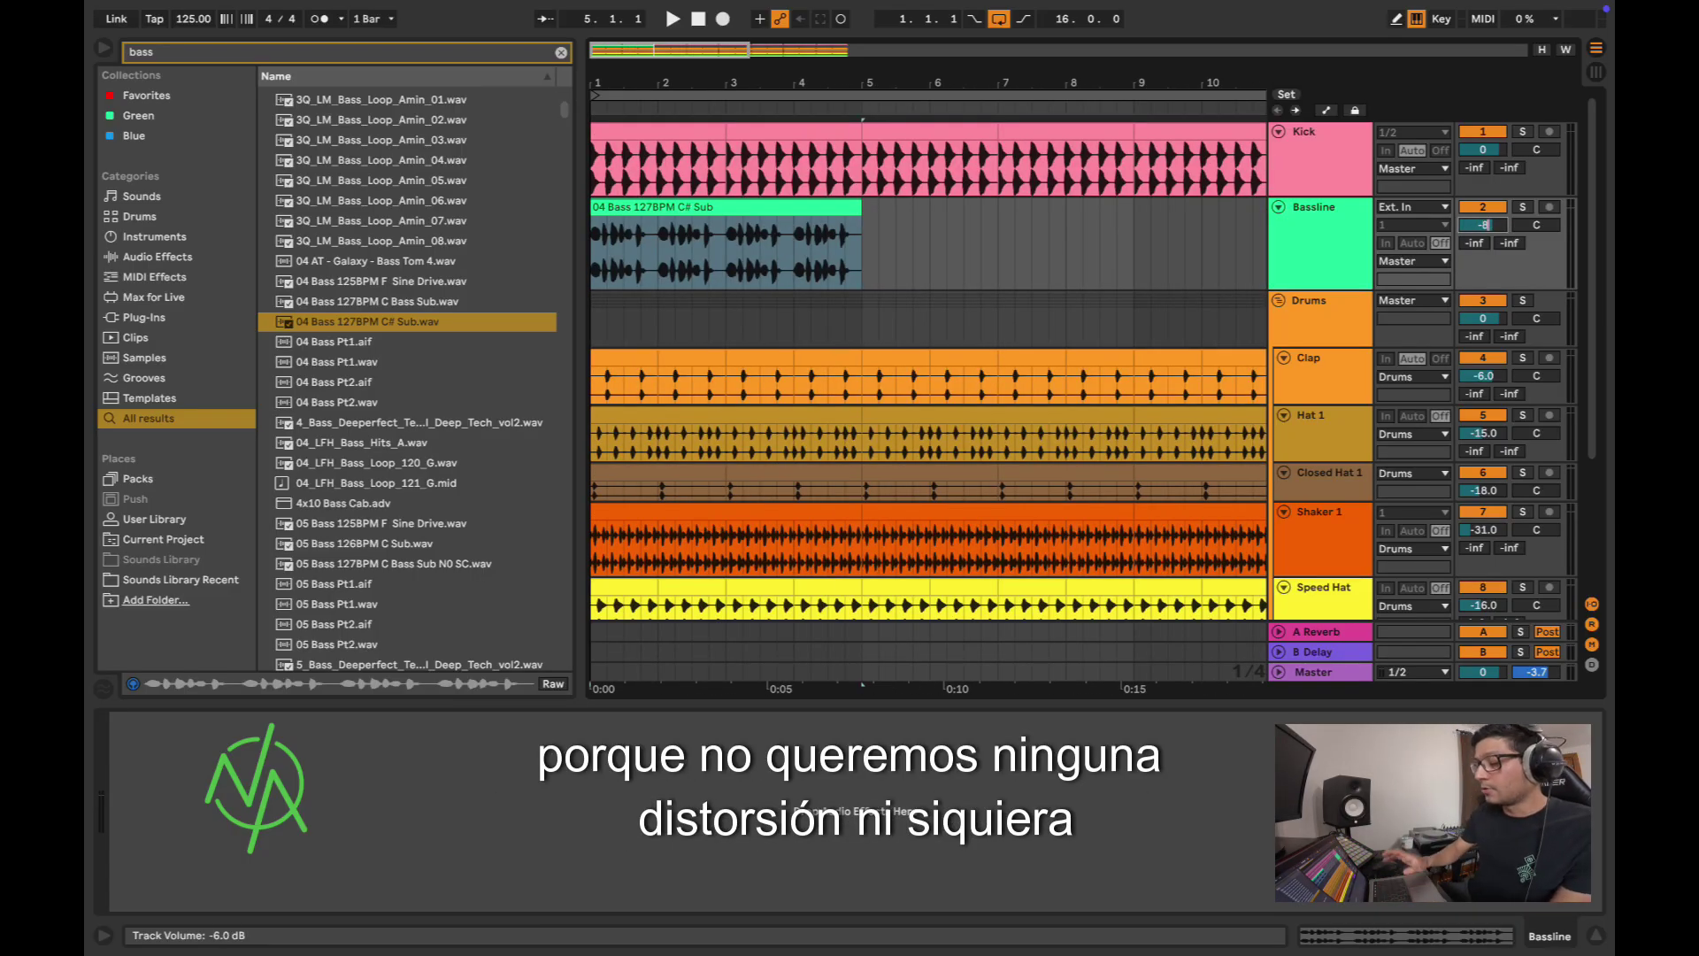
key(Return)
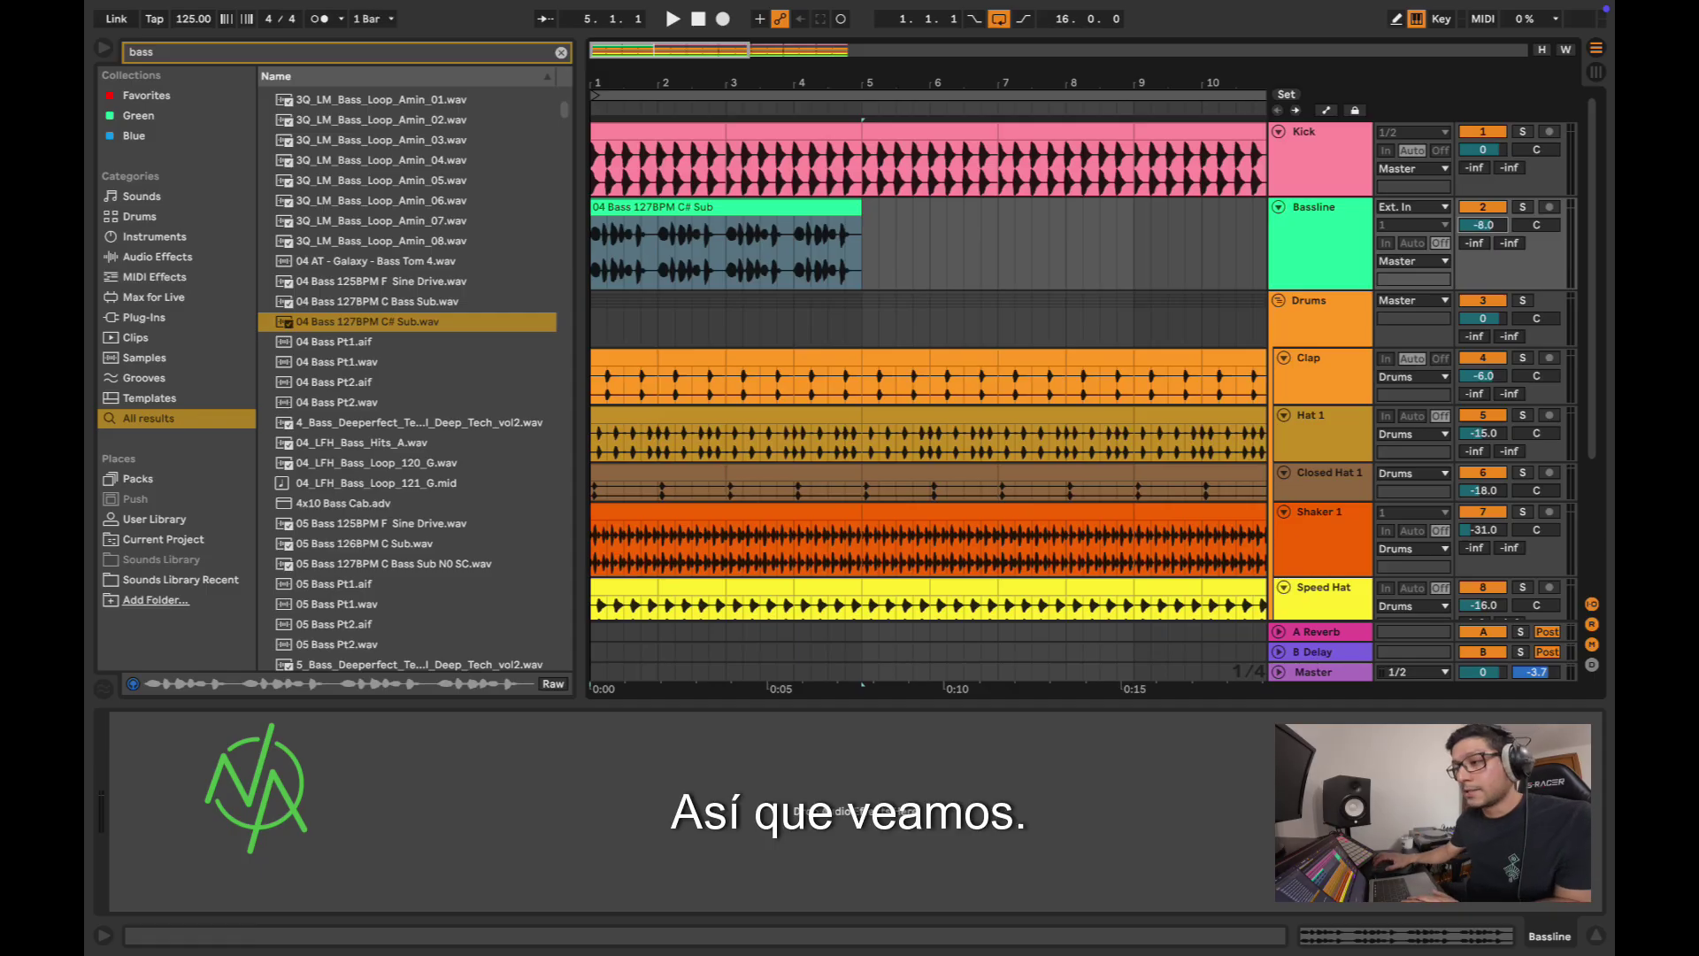
key(Home)
key(space)
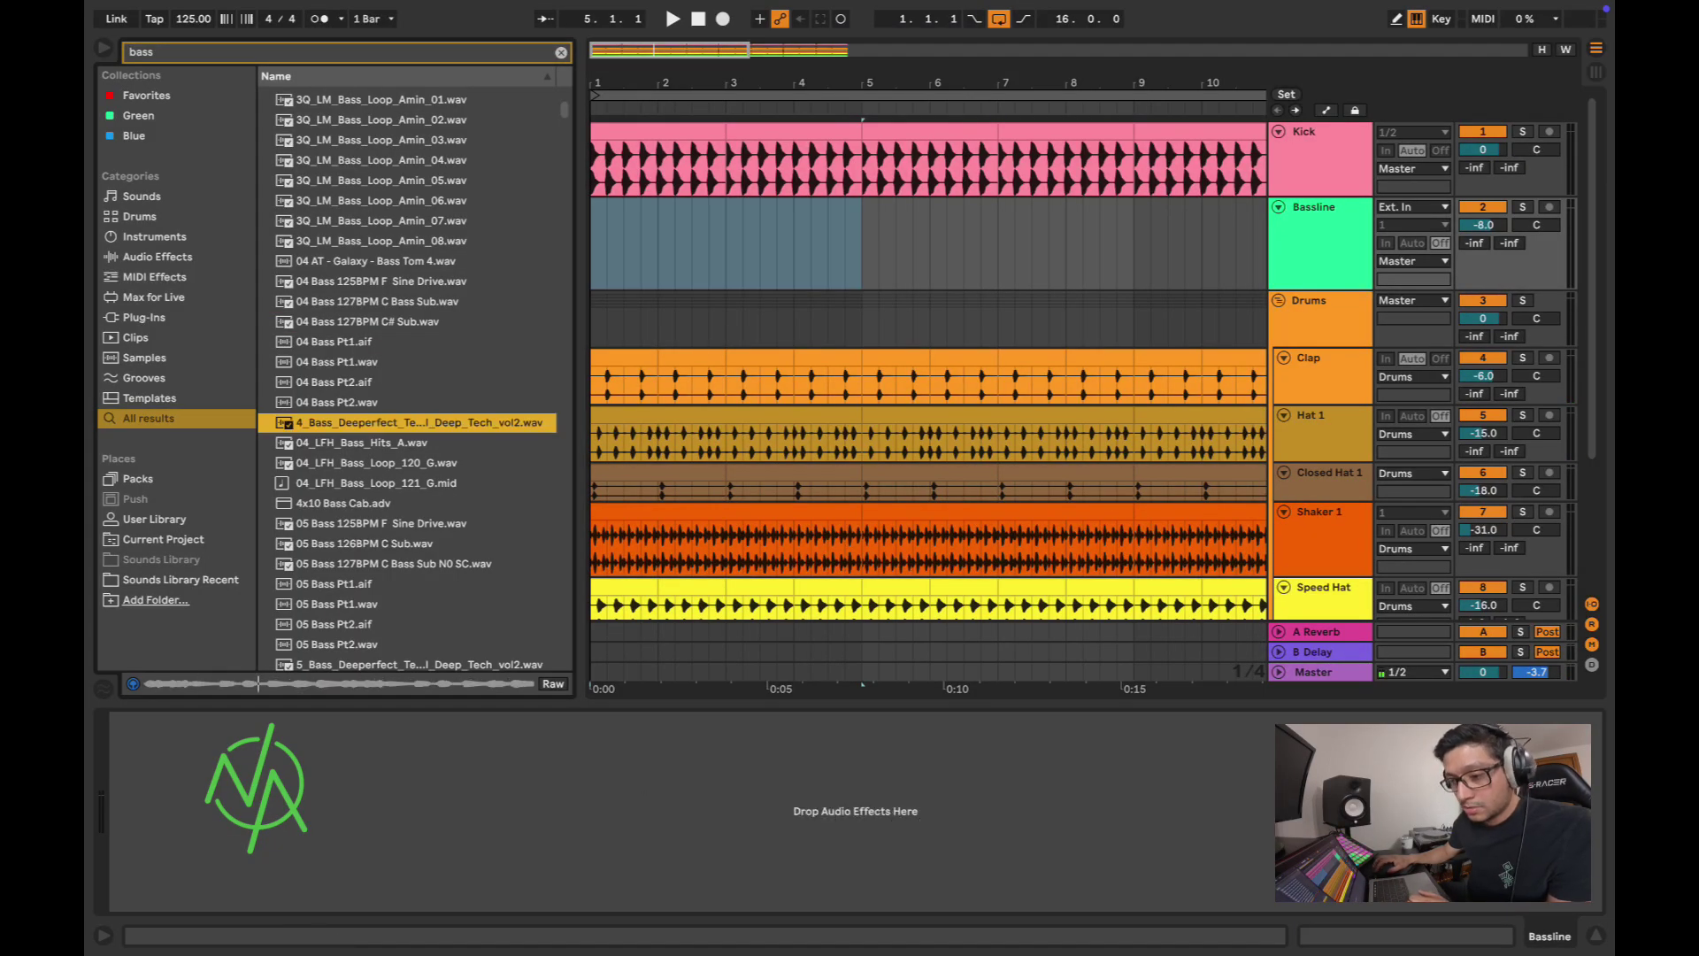
Step: Audition further bass samples, including the 5_Bass_Deeperfect and 6_Bass_Deeperfect loops, 06 Bass 125BPM F Sequencer.wav and 05_LFH_Bass_Loop_121_E.wav
click(407, 562)
click(407, 543)
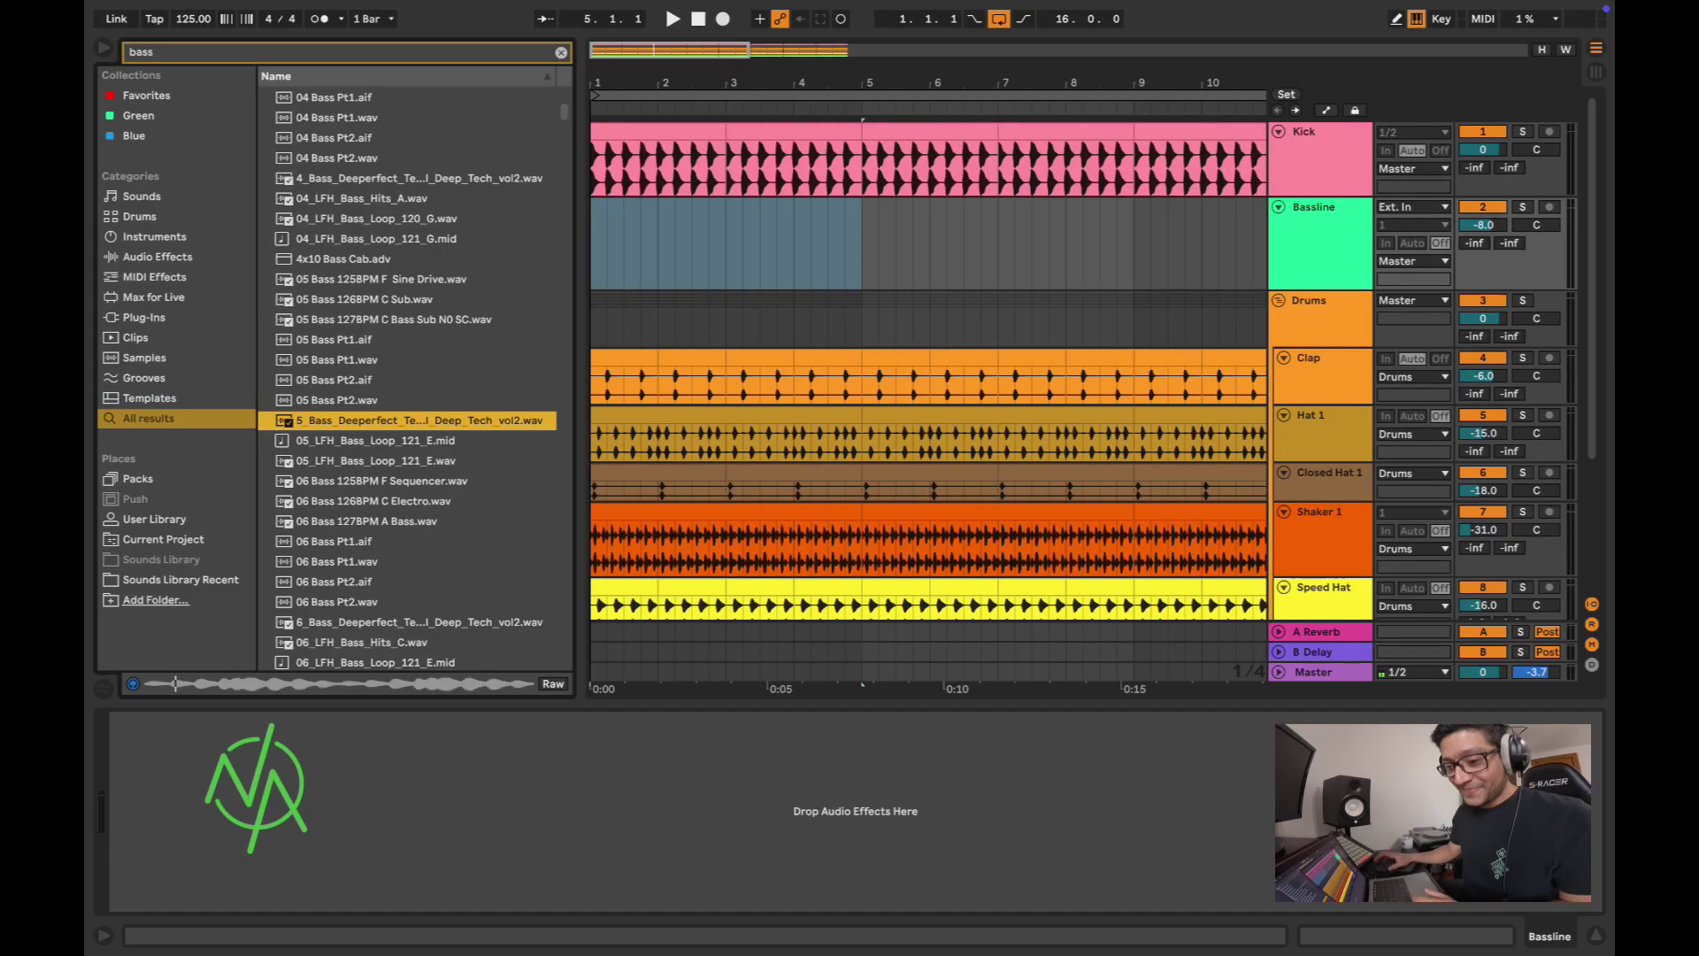
click(406, 481)
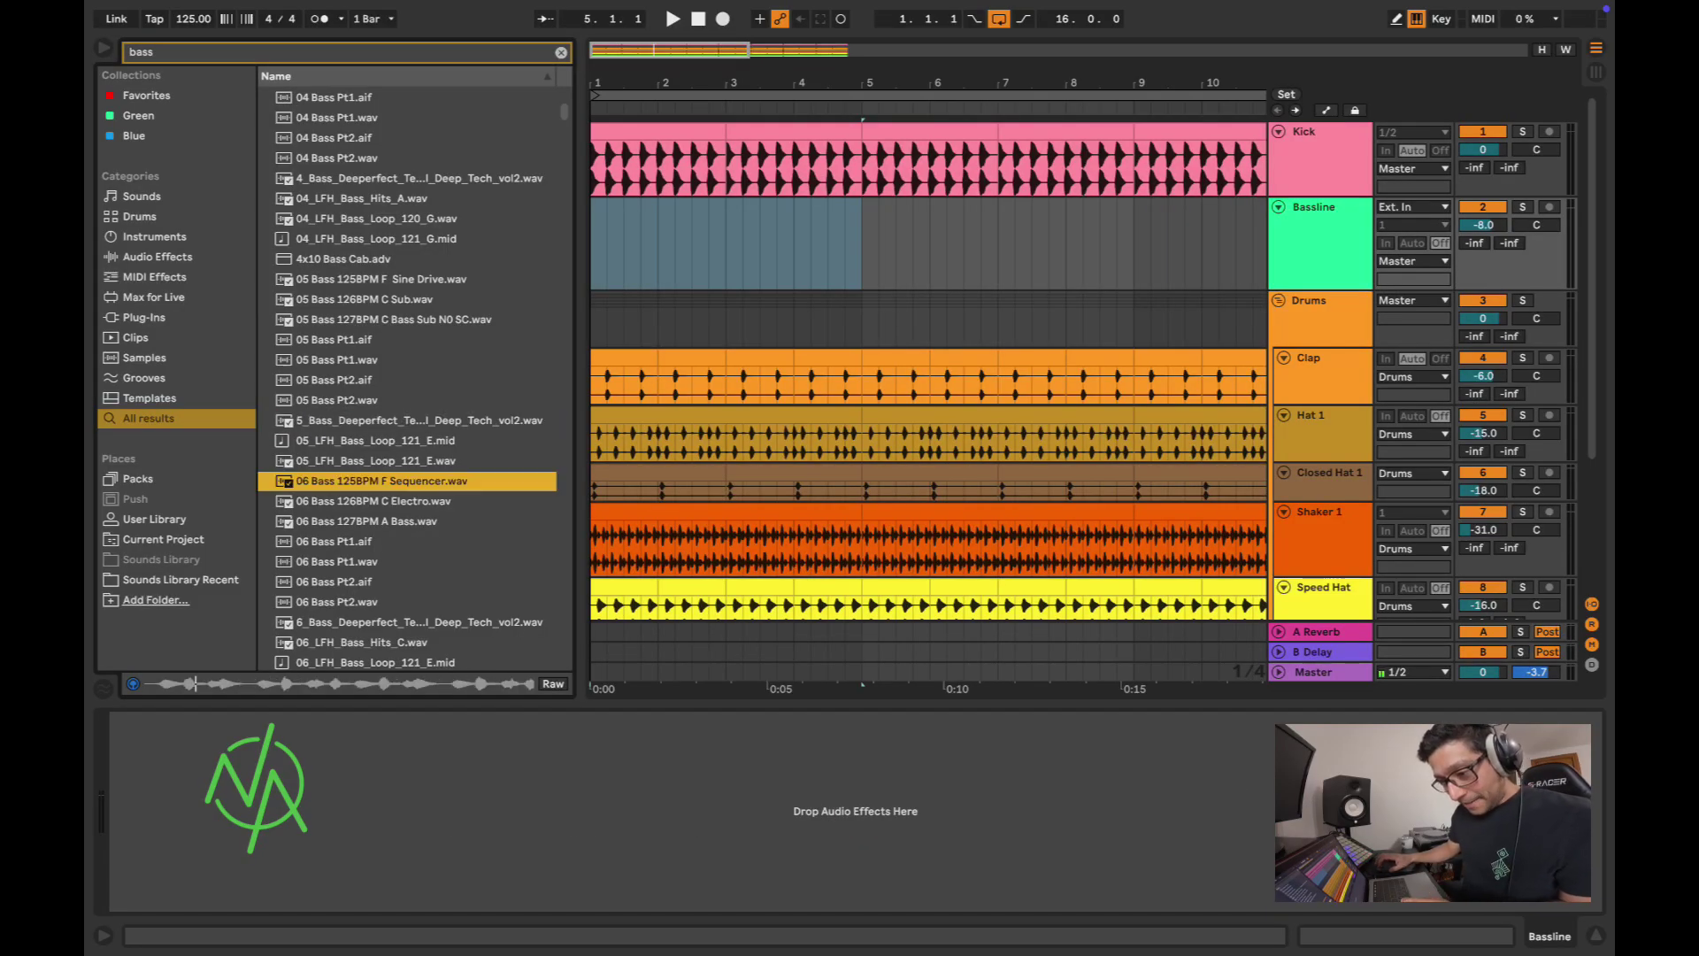
click(406, 460)
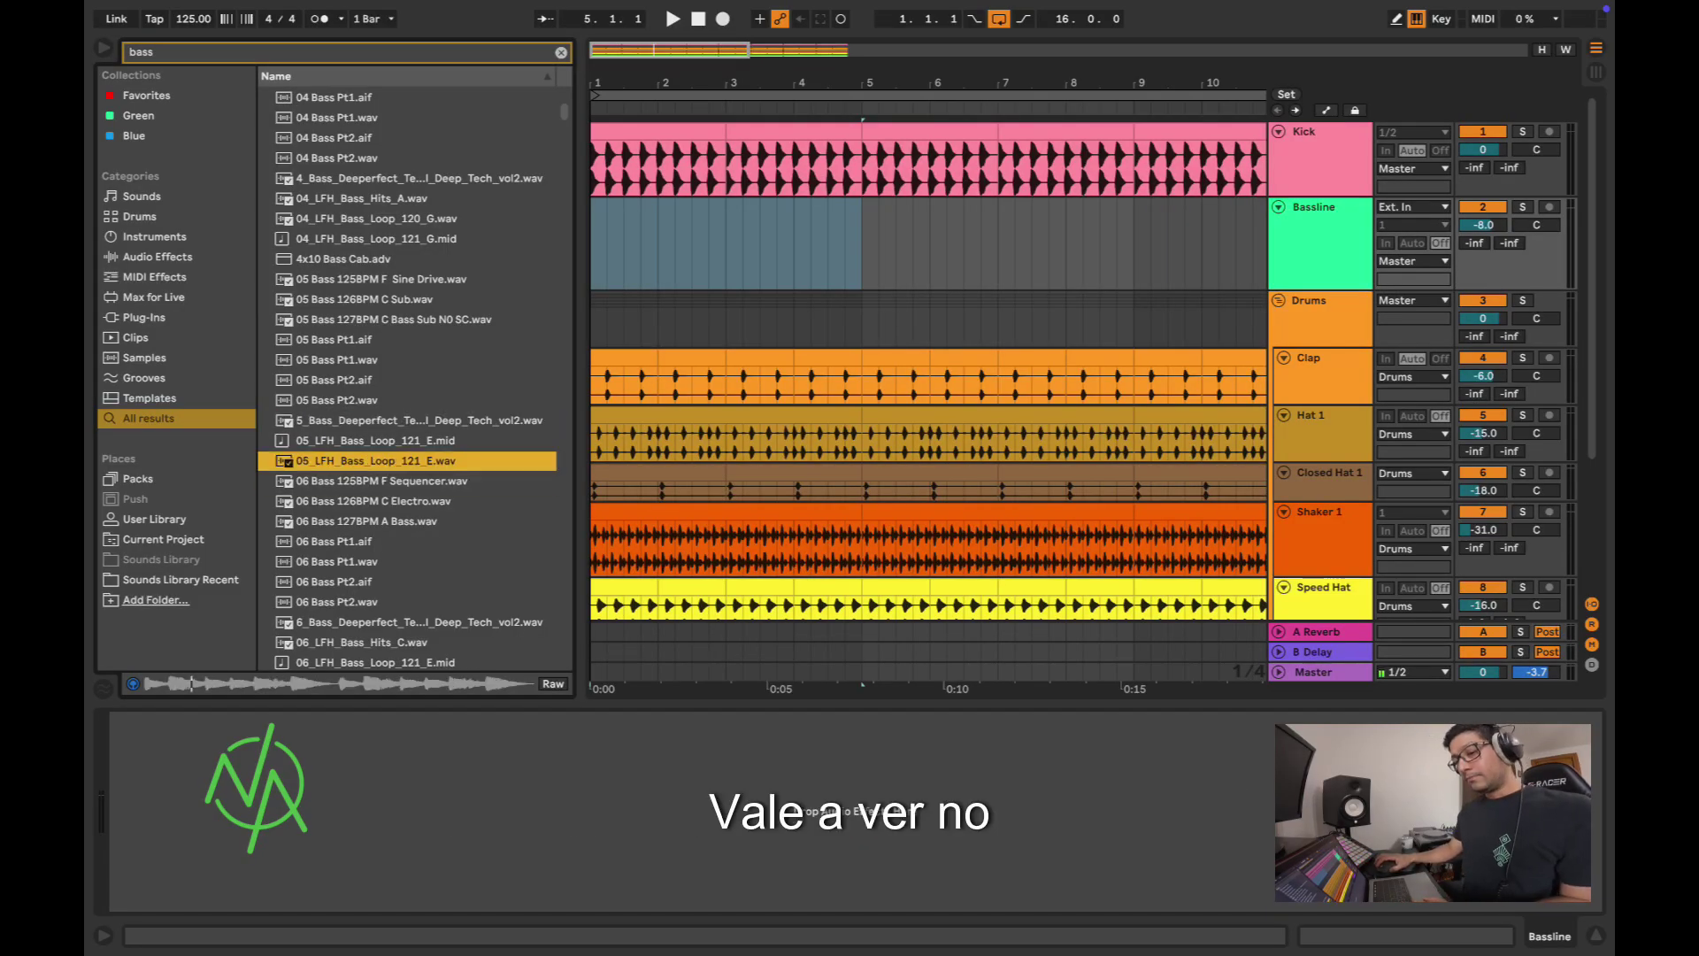
click(406, 622)
scroll(406, 380, up, 4)
scroll(406, 381, down, 6)
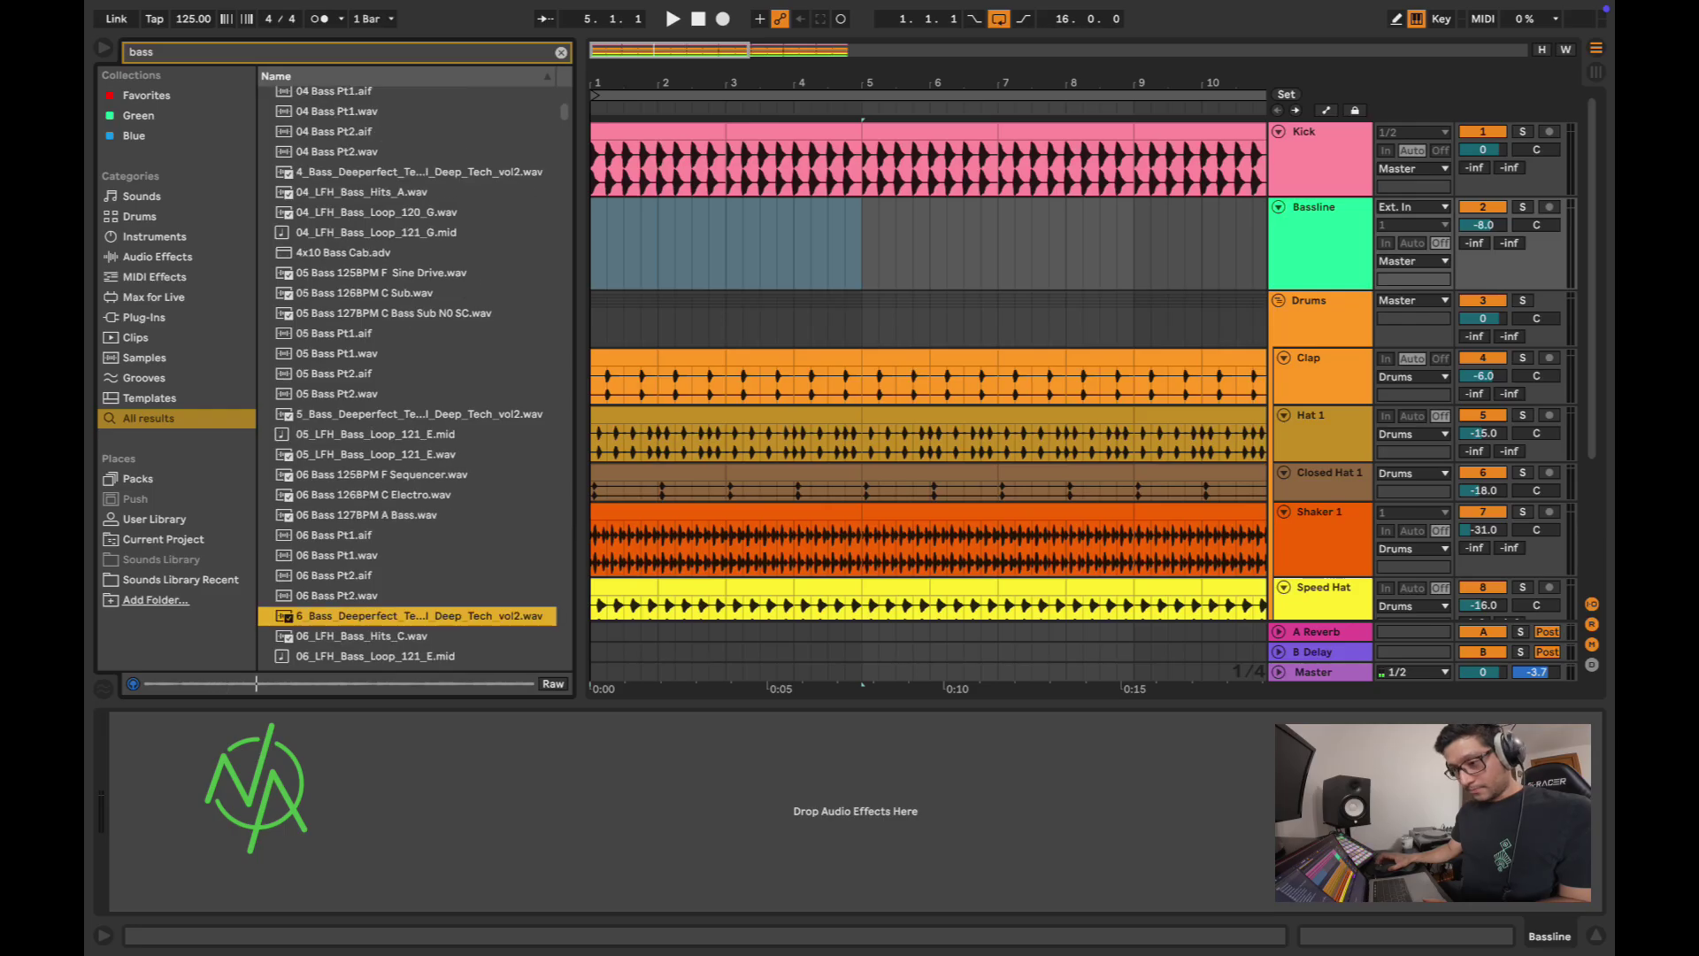
scroll(407, 380, down, 1)
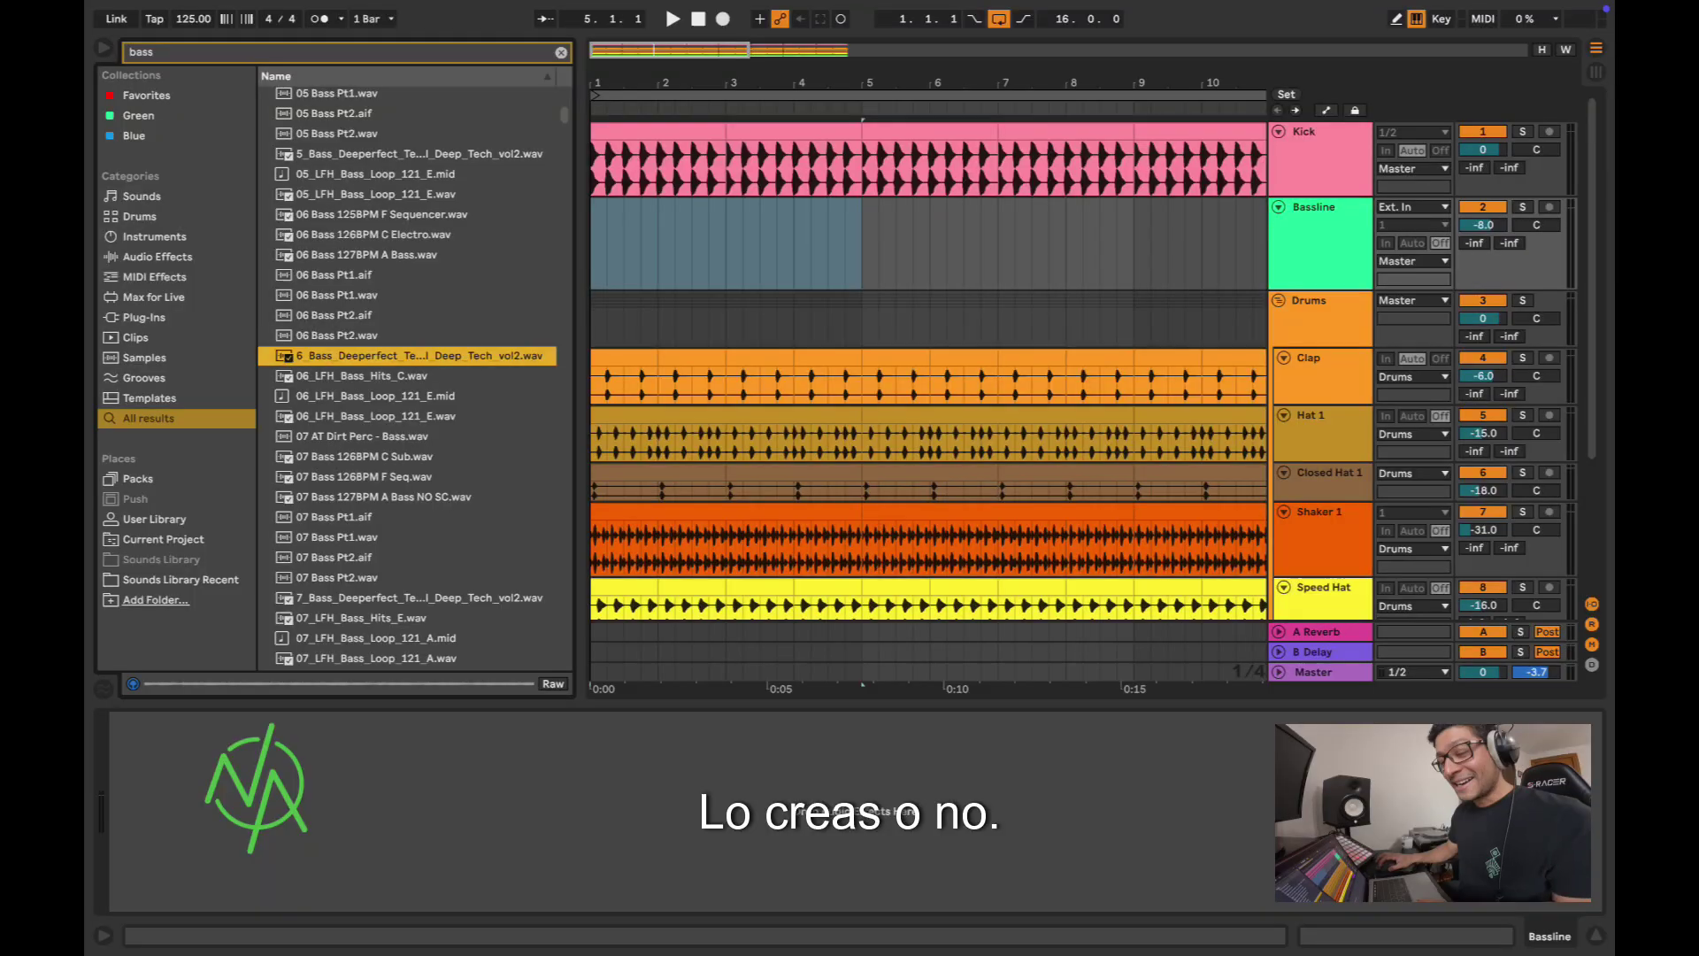
Step: Audition the 07 Bass samples, place 07 Bass 127BPM A Bass NO SC.wav at bar 1 of the Bassline track, and play it
click(407, 456)
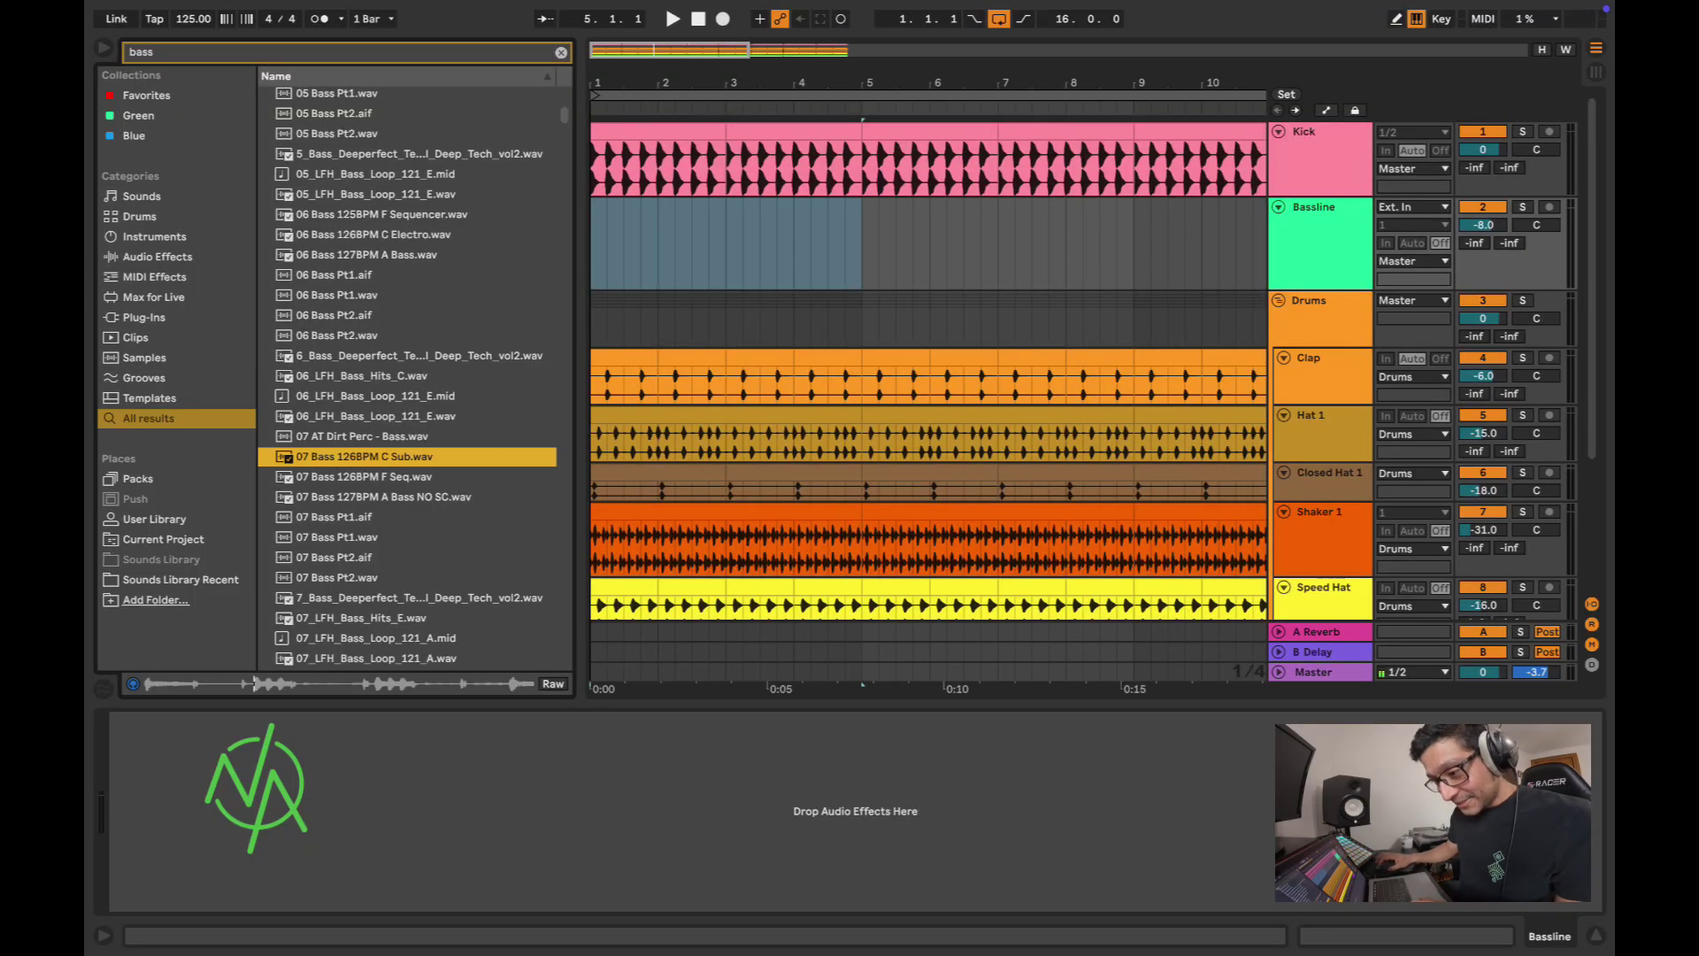
click(407, 497)
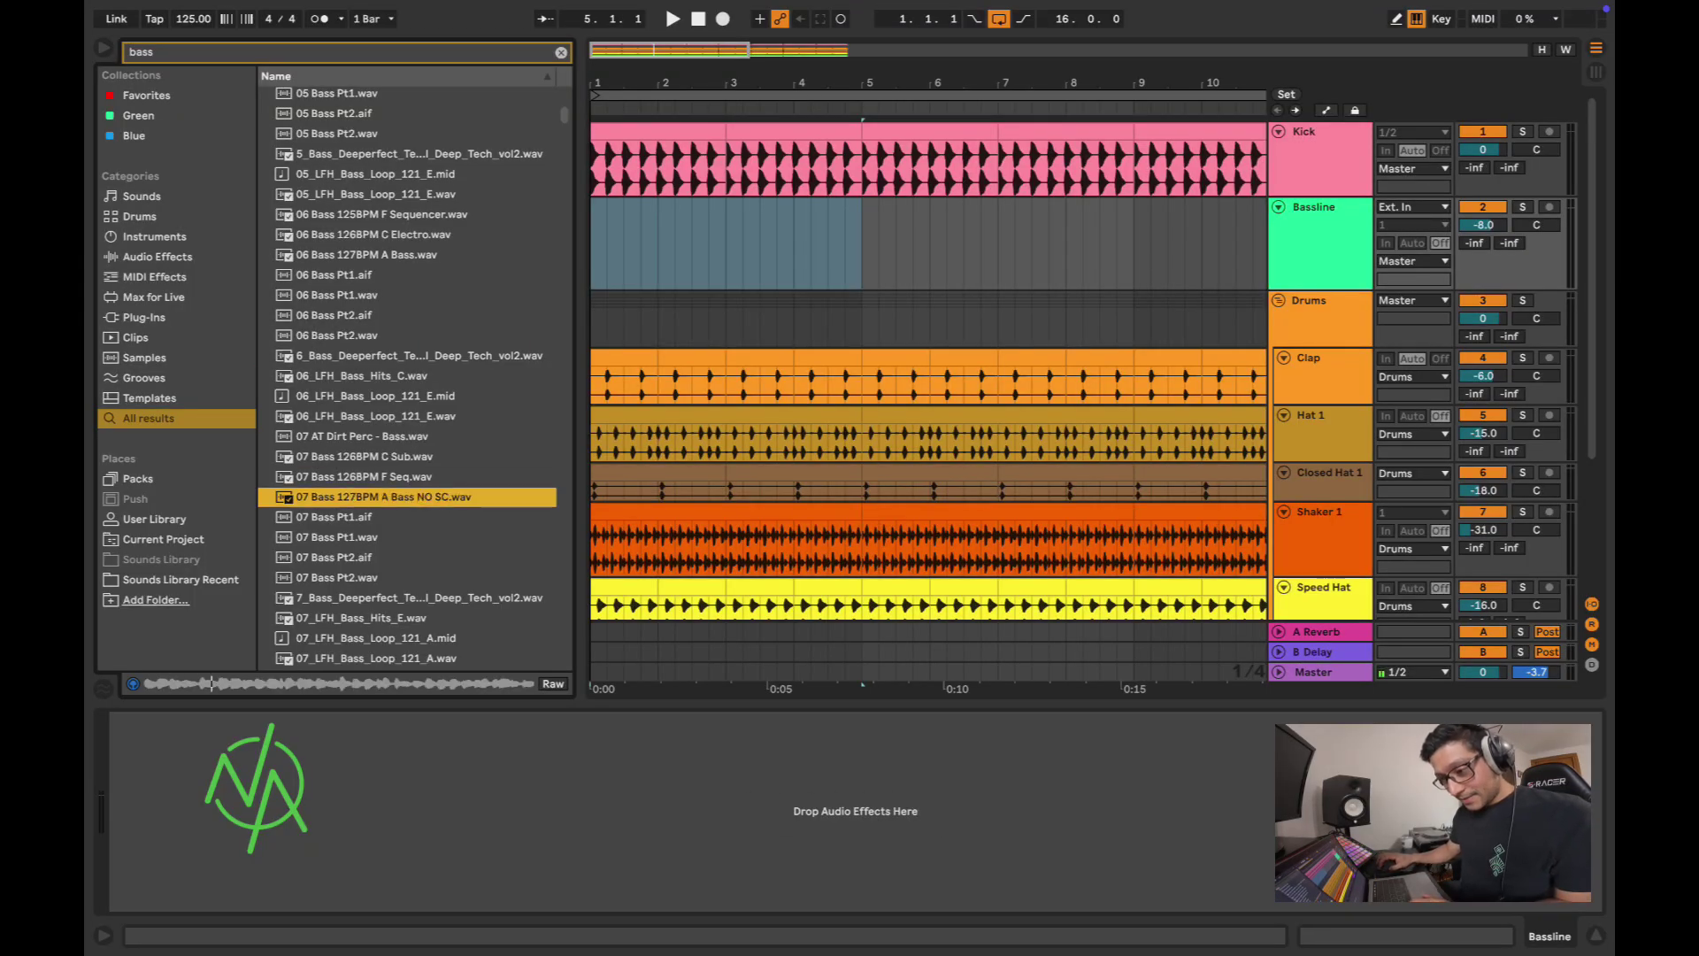
drag(407, 497, 592, 244)
key(space)
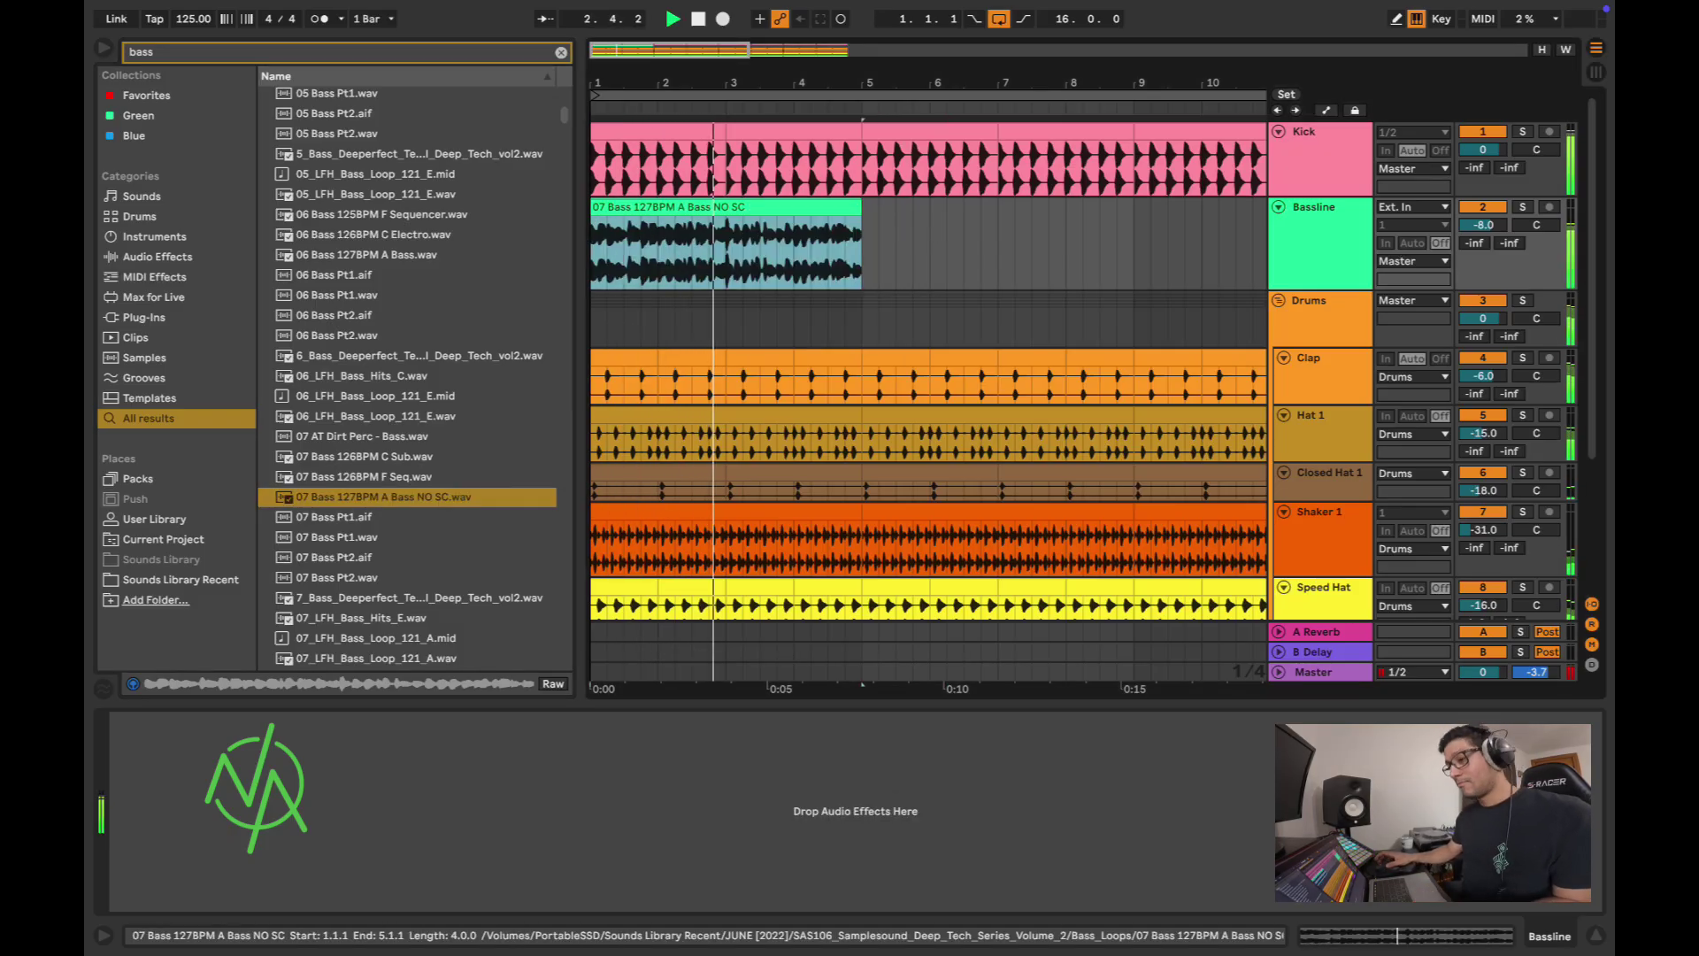
Step: Duplicate the four-bar Bassline clip three times to fill 16 bars and resume playback
key(super+d)
key(minus)
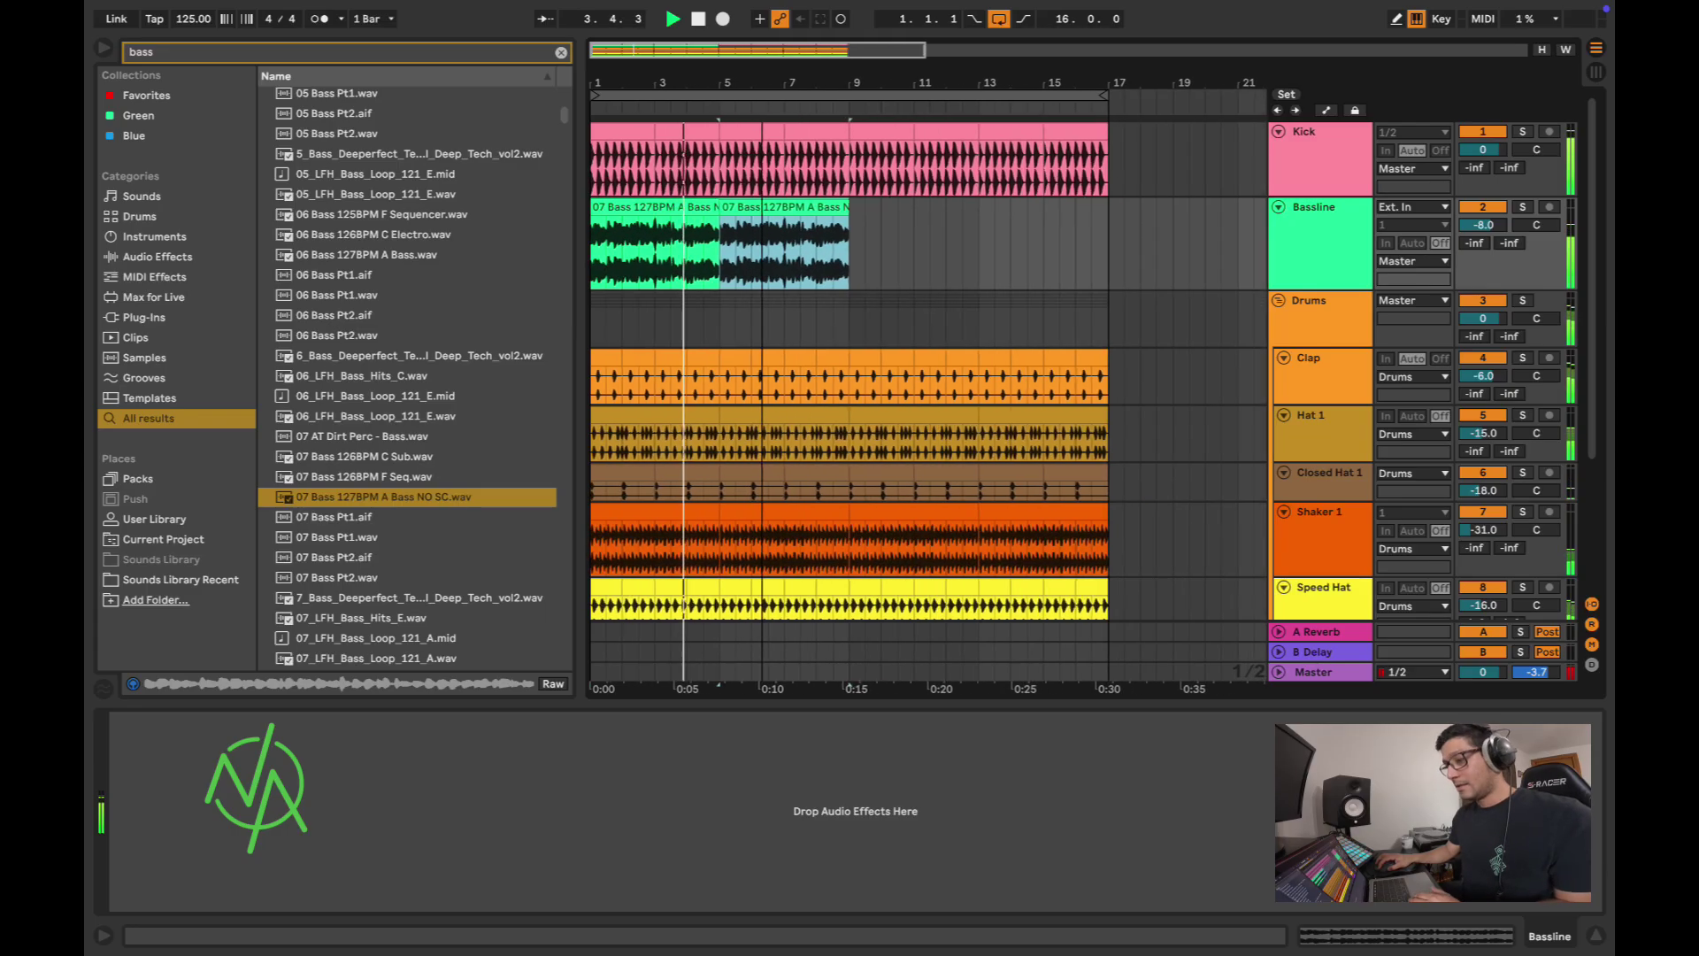
key(space)
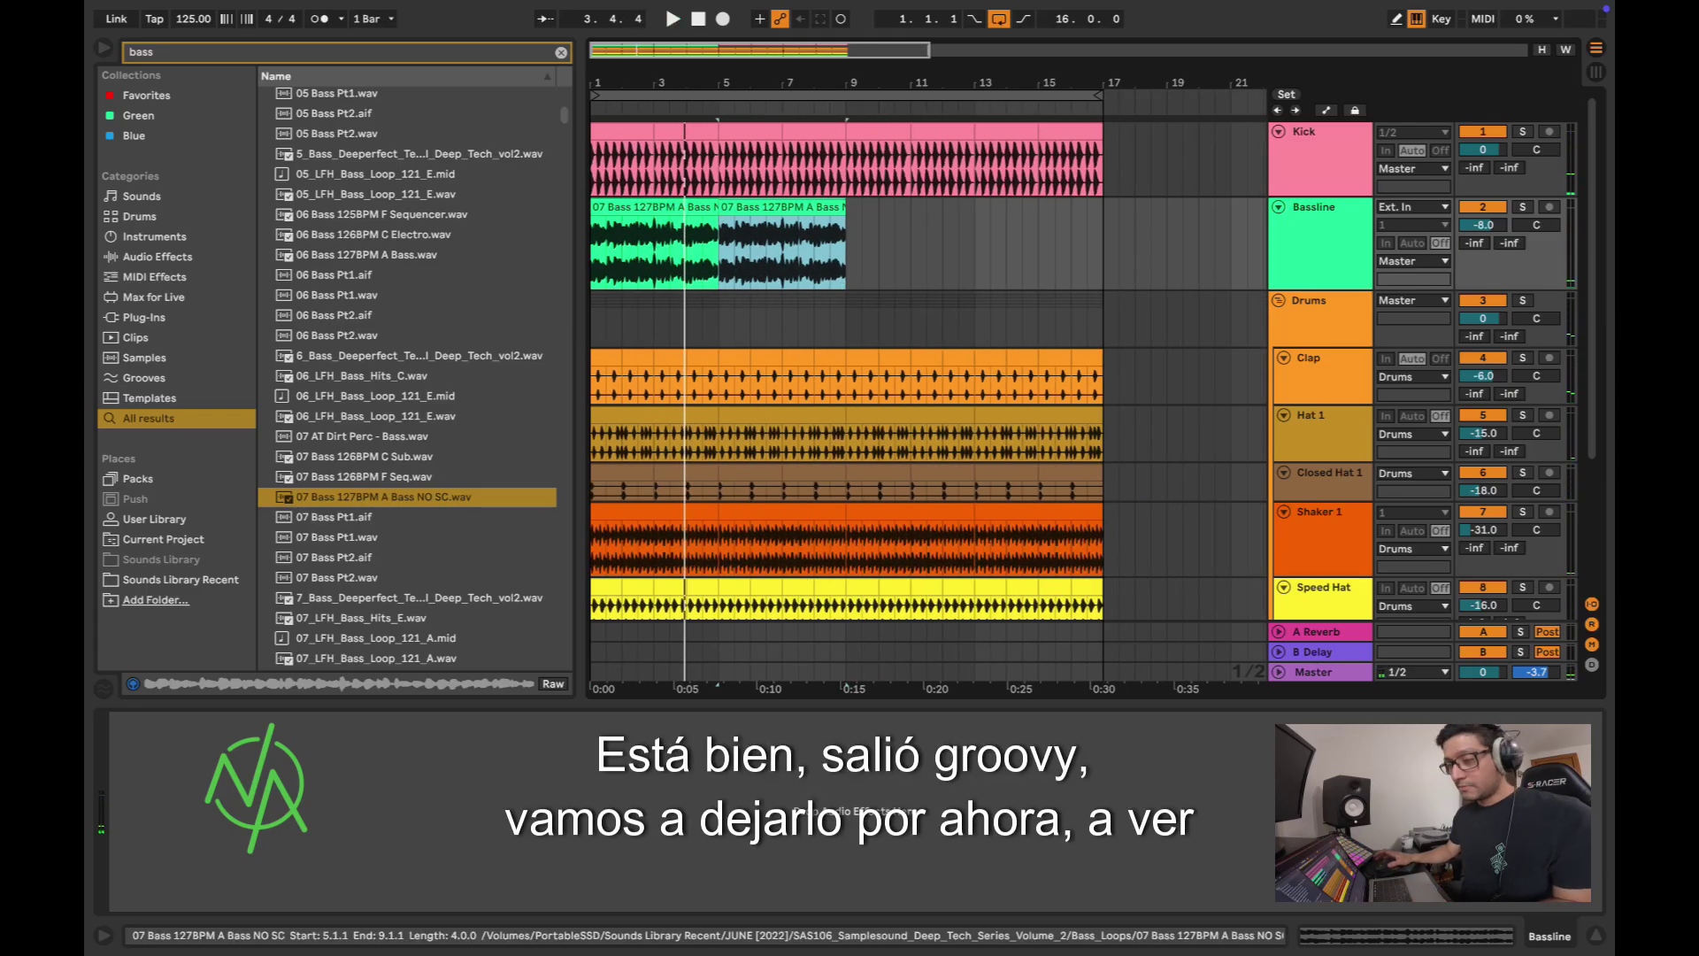
key(super+d)
key(super+d)
key(space)
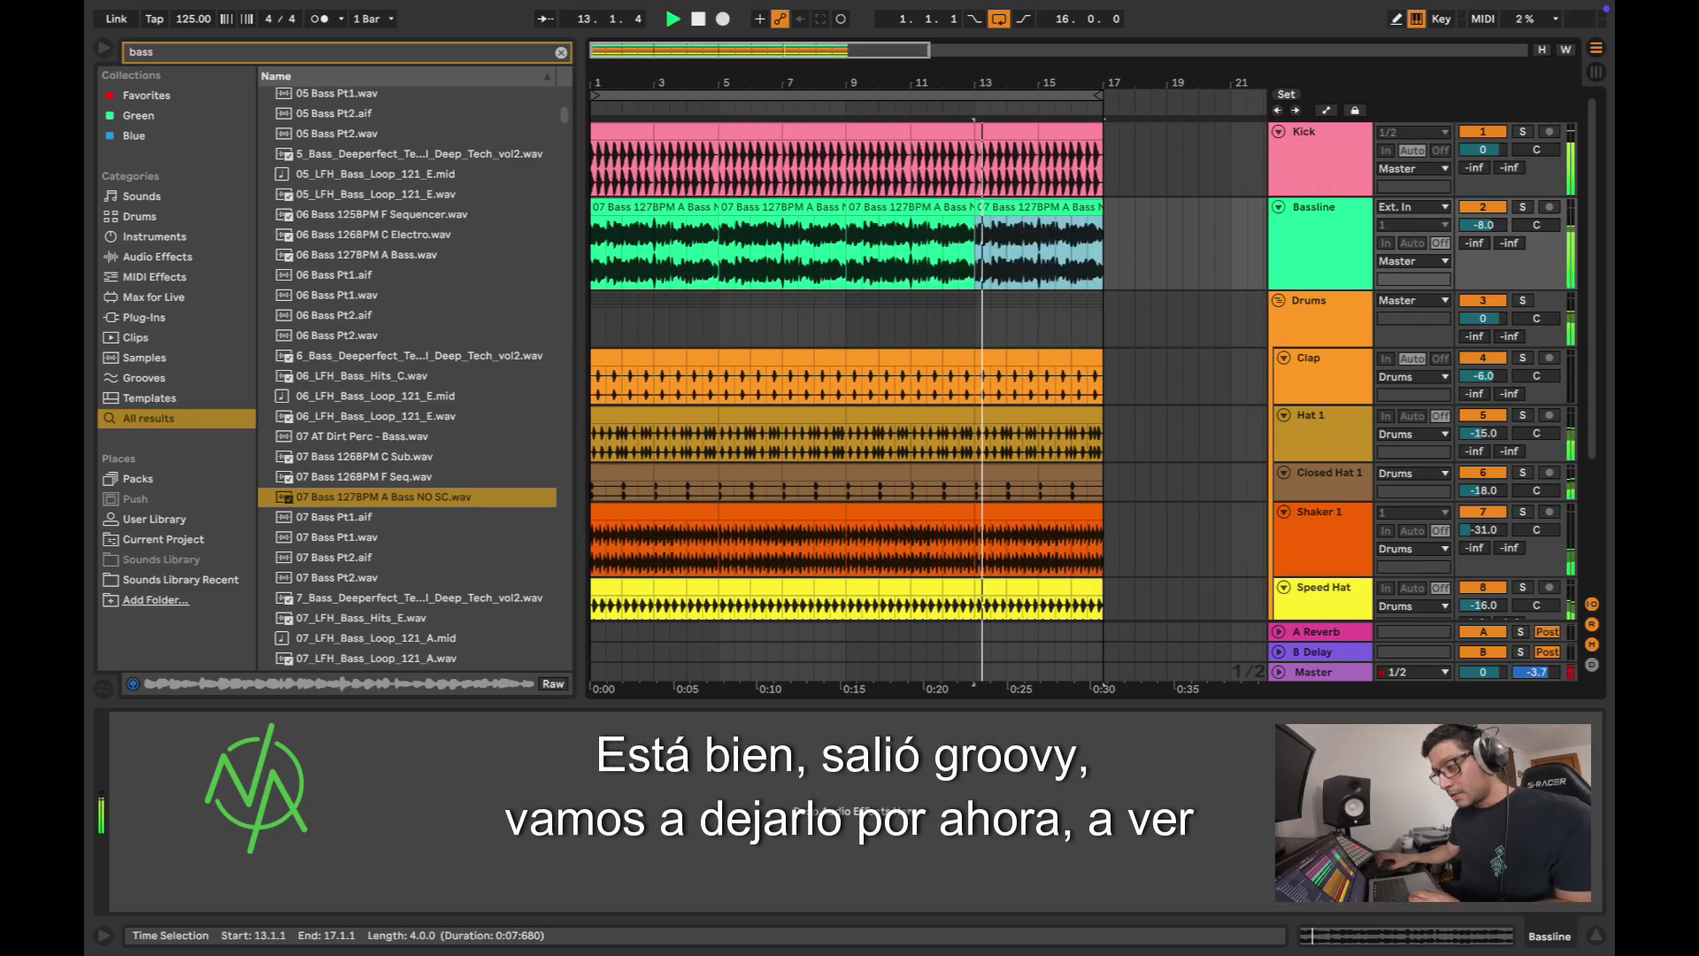
Step: Select the first Bassline clip, play the bassline together with the drums, and stop playback
click(655, 207)
key(space)
key(space)
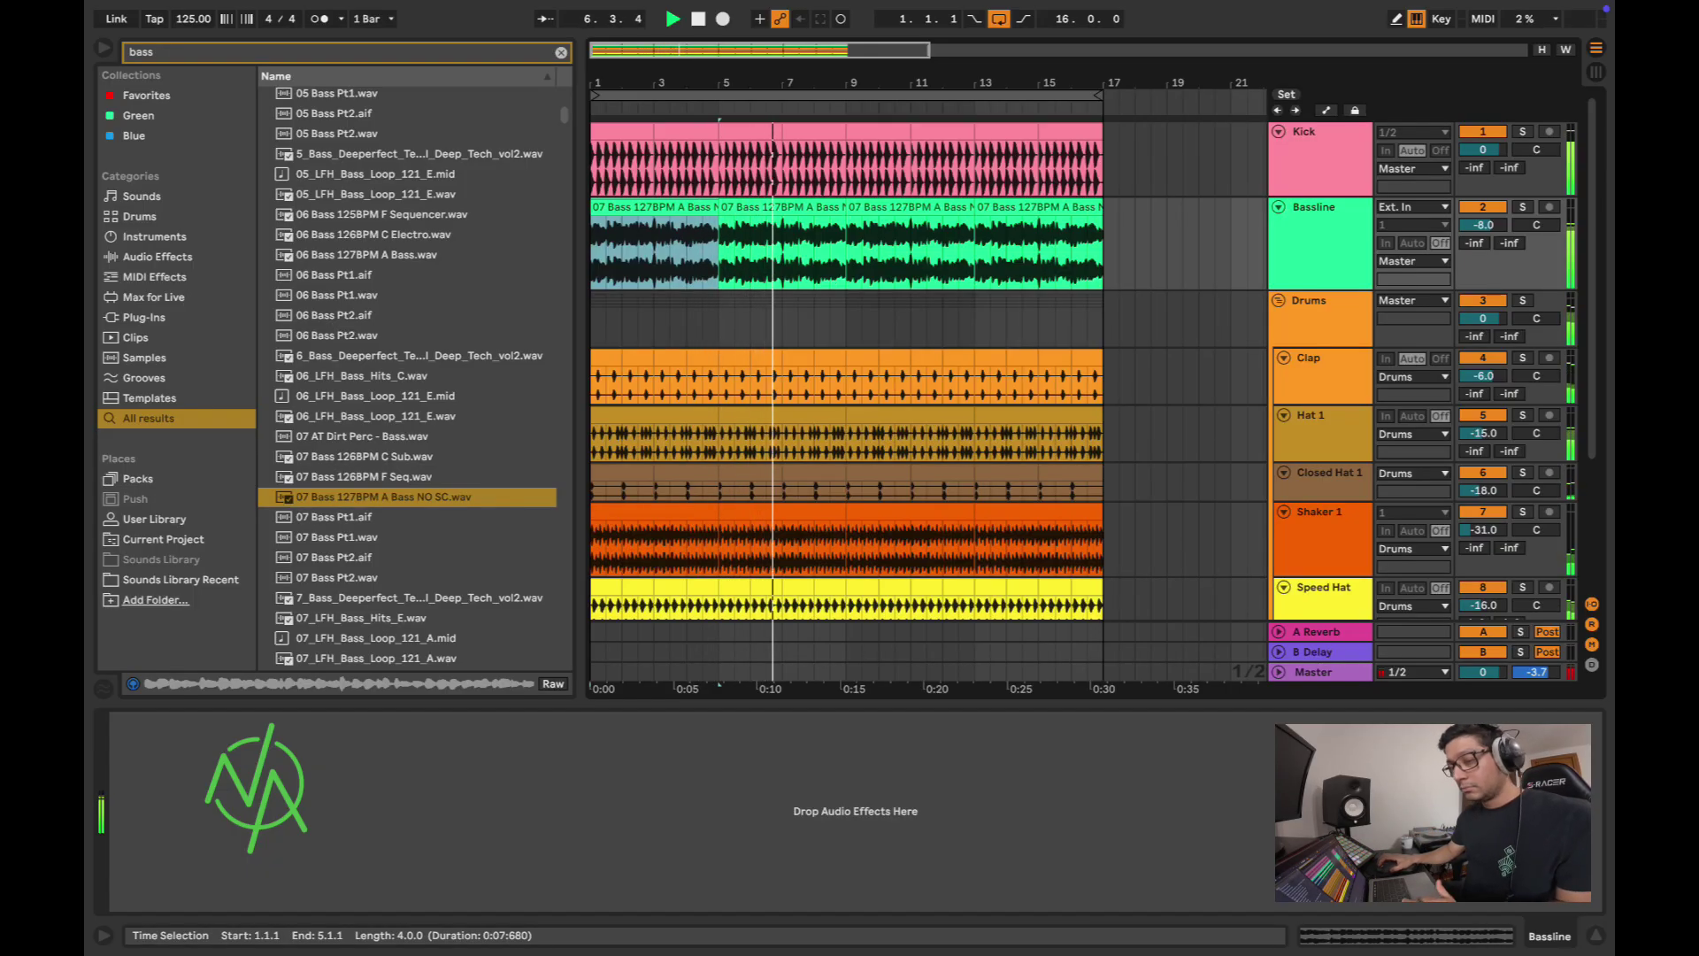
key(space)
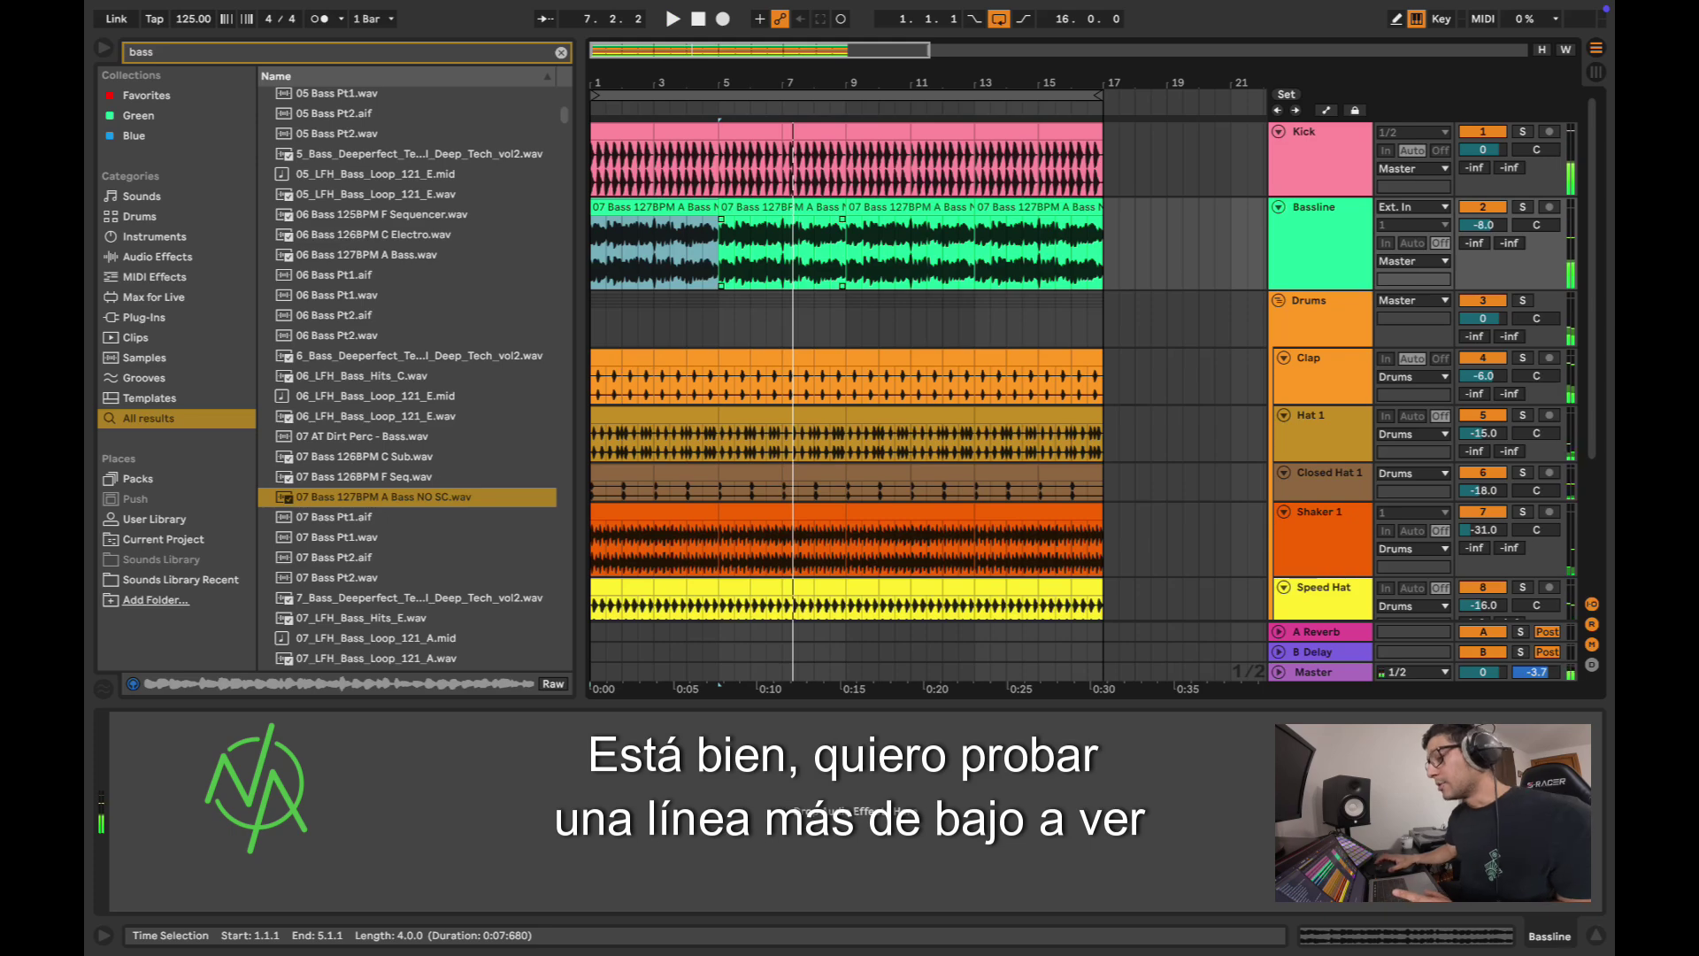
Step: Audition bass samples from the 7_Bass_Deeperfect loop through the 08 samples to 08_LFH_Bass_Loop_121_G.wav
scroll(407, 478, down, 2)
click(407, 479)
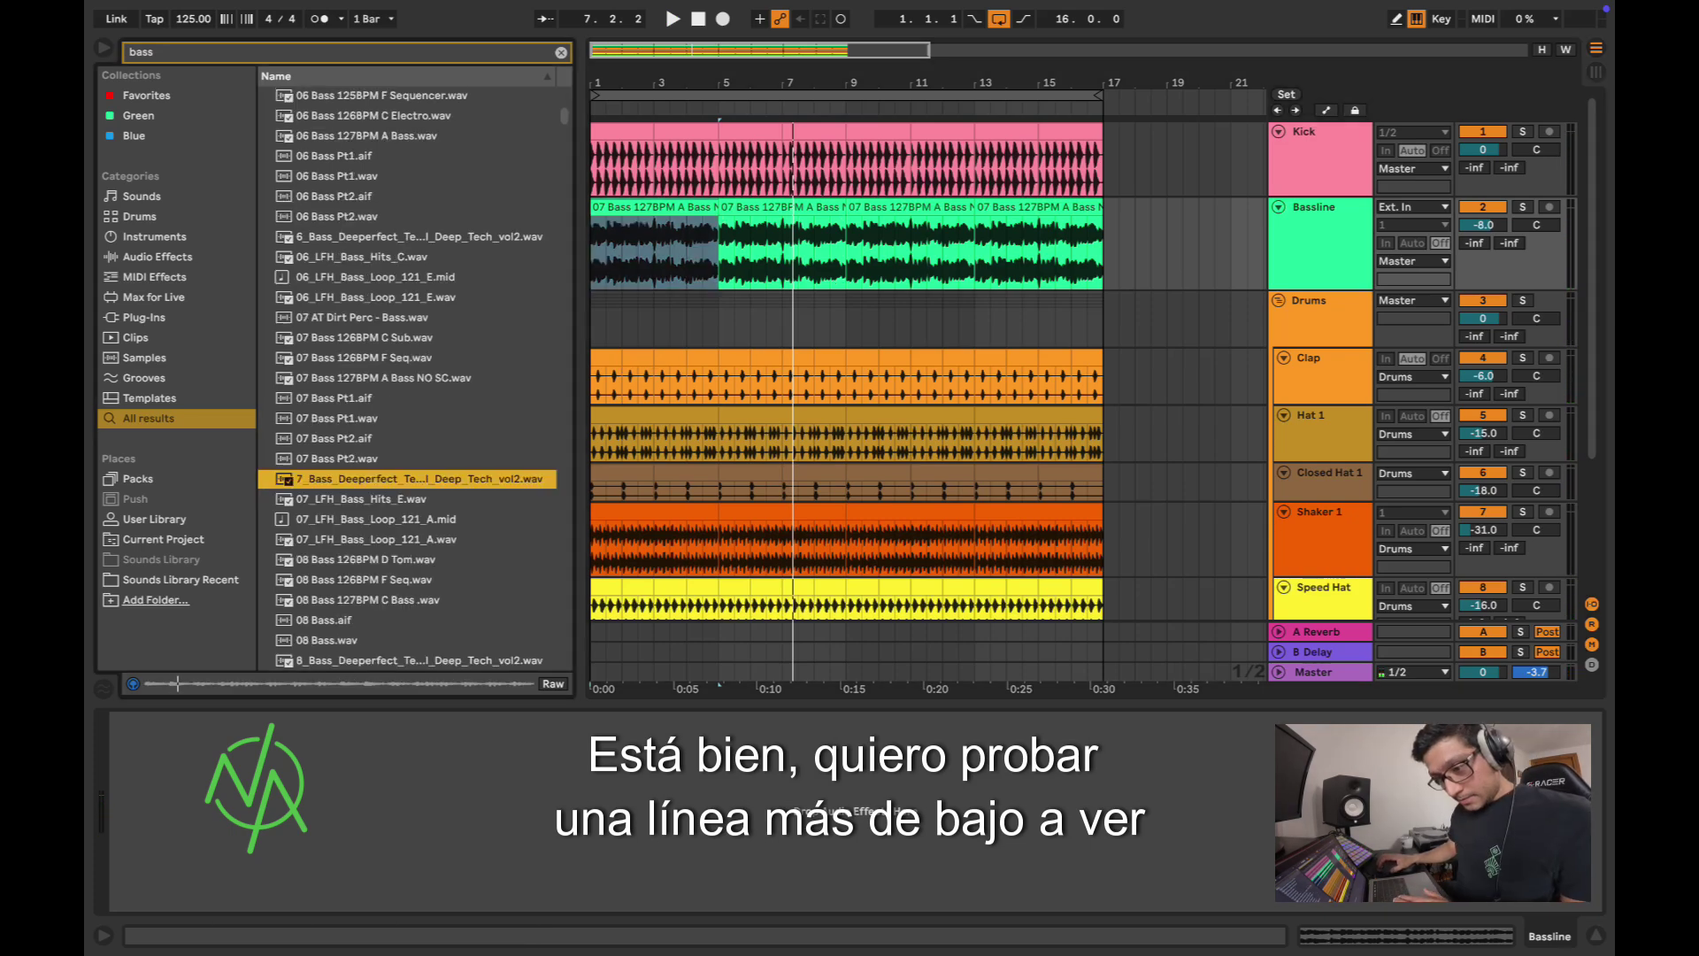
click(407, 539)
click(407, 580)
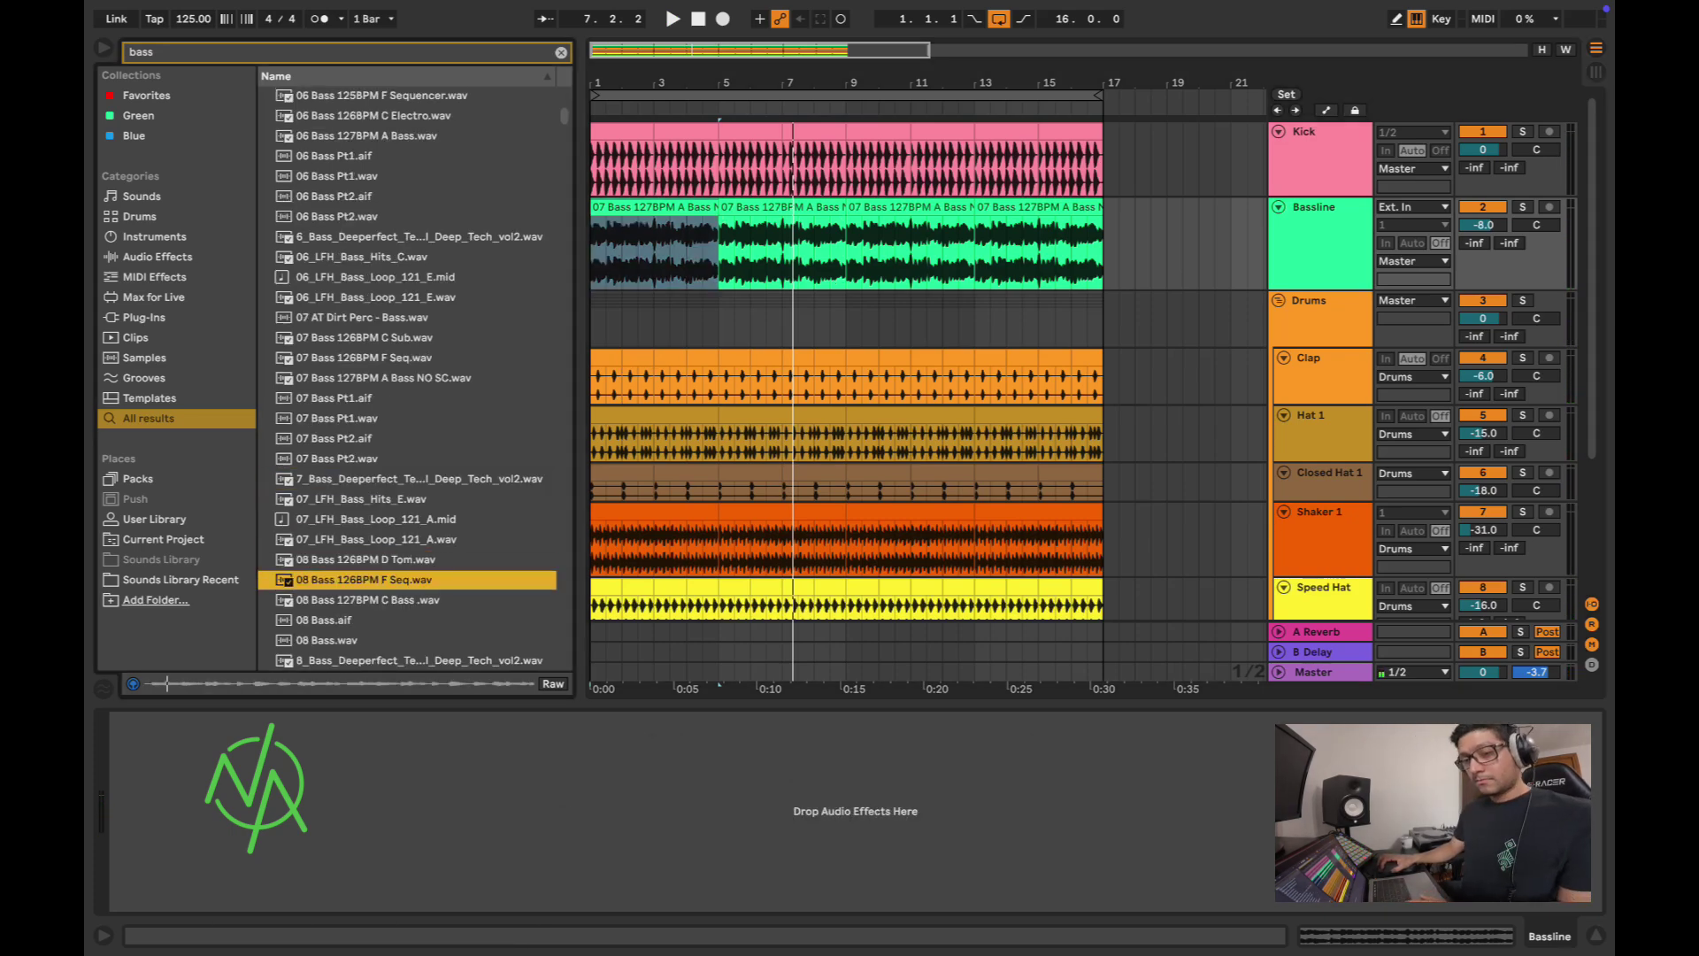
key(Up)
key(Down)
key(Down)
key(Down)
key(Down)
key(Down)
key(Down)
key(Down)
key(Down)
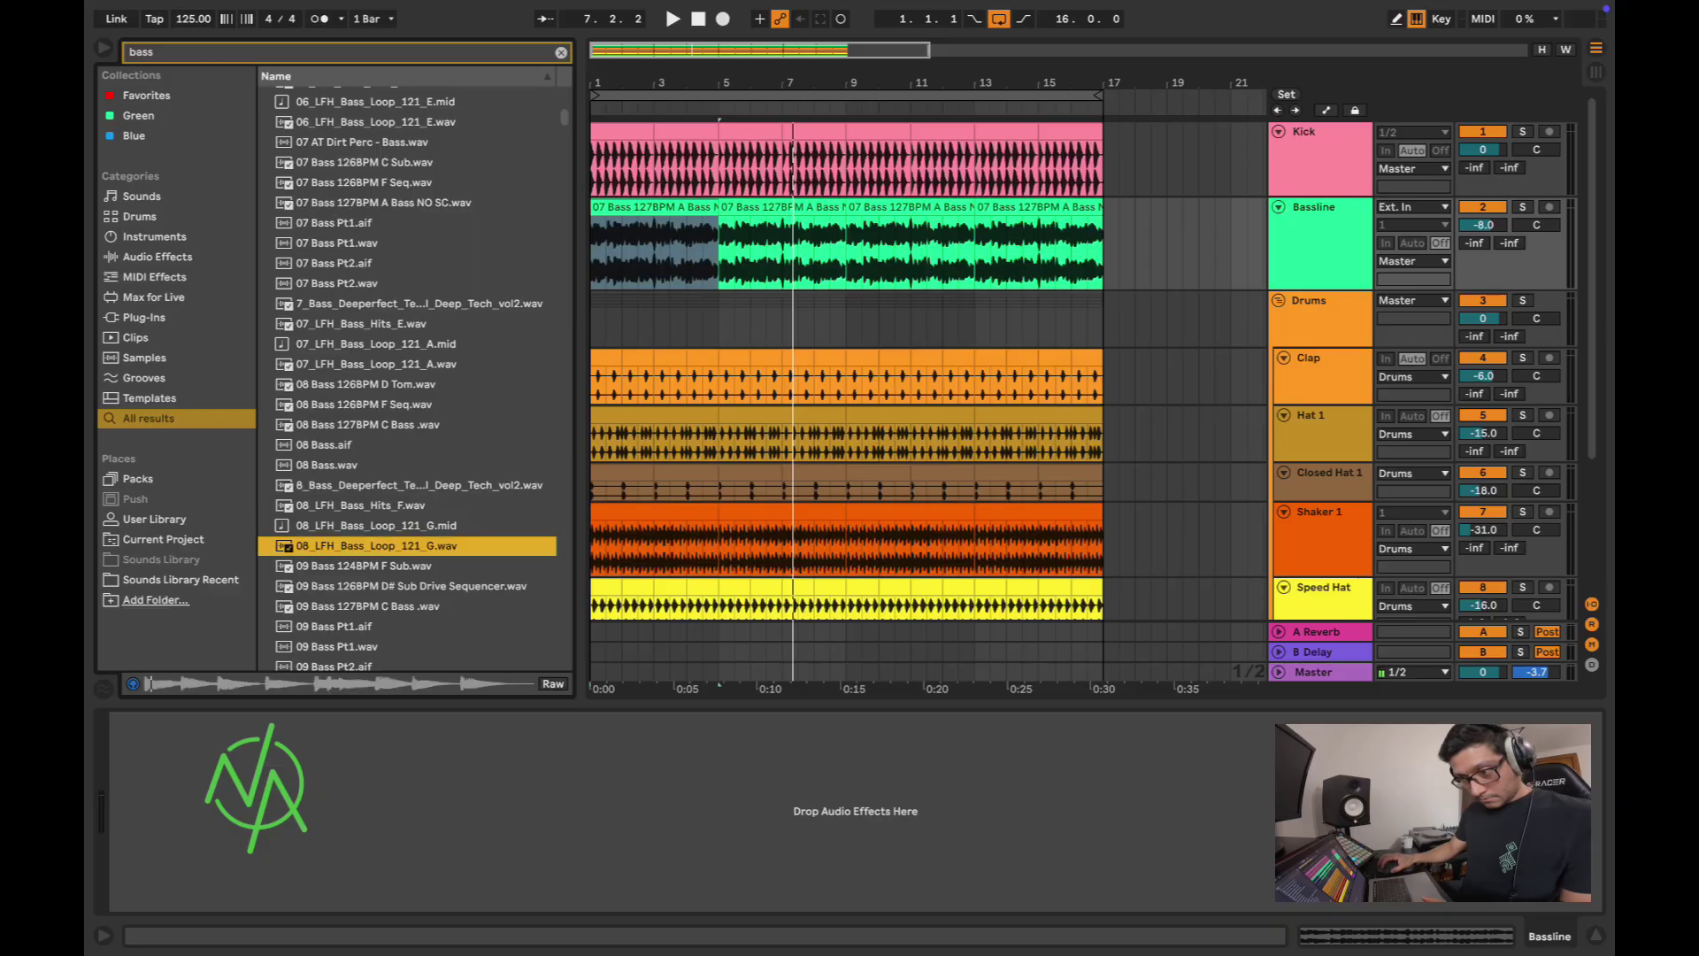
Step: Audition the 09 bass samples, including 09 Bass 126BPM D# Sub Drive Sequencer.wav and the 9_Bass_Deeperfect loop
key(Down)
key(Down)
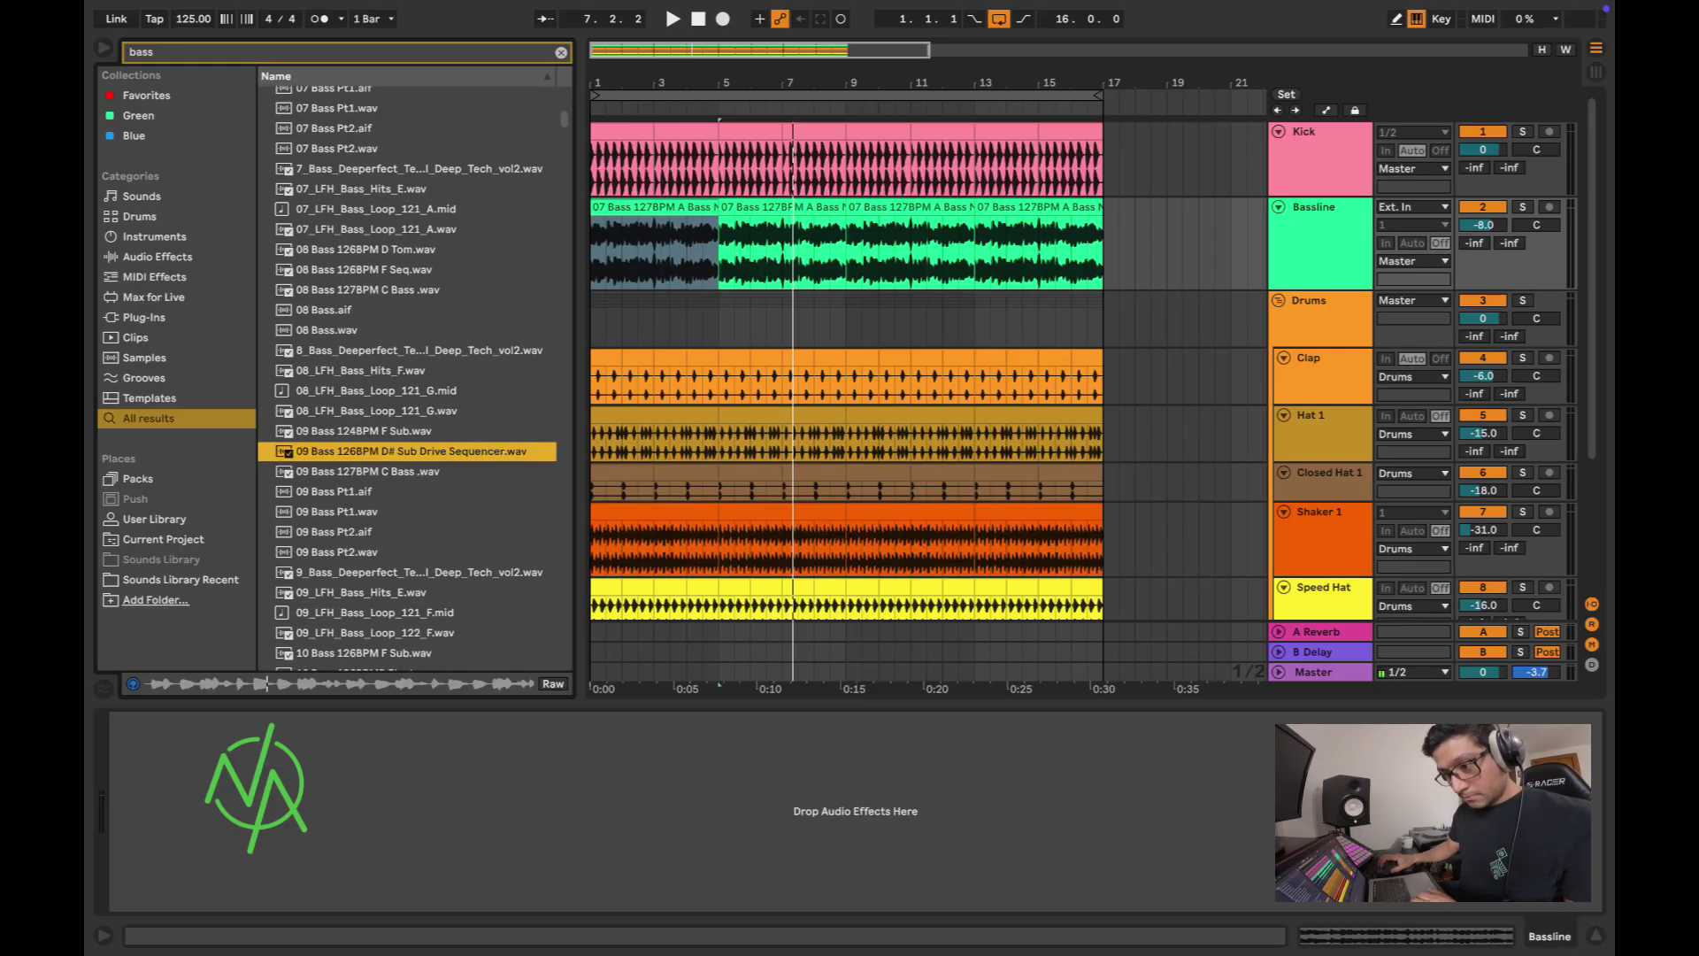
key(Down)
click(407, 573)
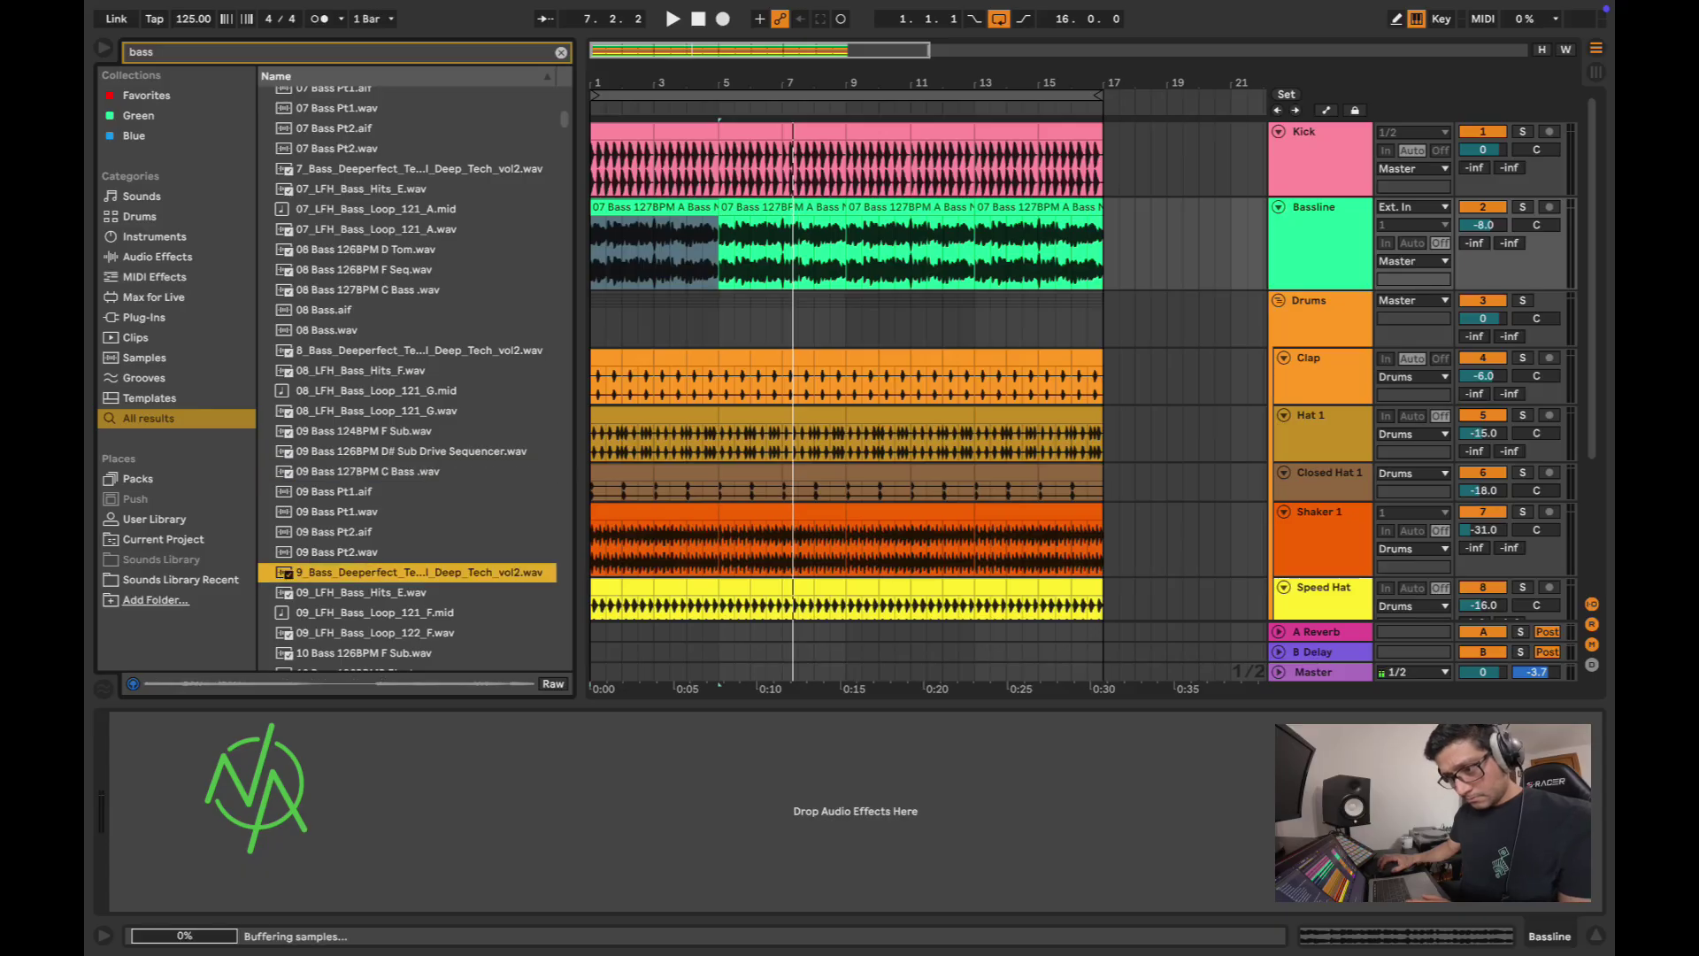
key(Down)
key(Down)
key(Down)
key(Down)
key(Down)
key(Down)
key(Down)
key(Down)
key(Down)
key(Down)
key(Down)
key(Down)
key(Down)
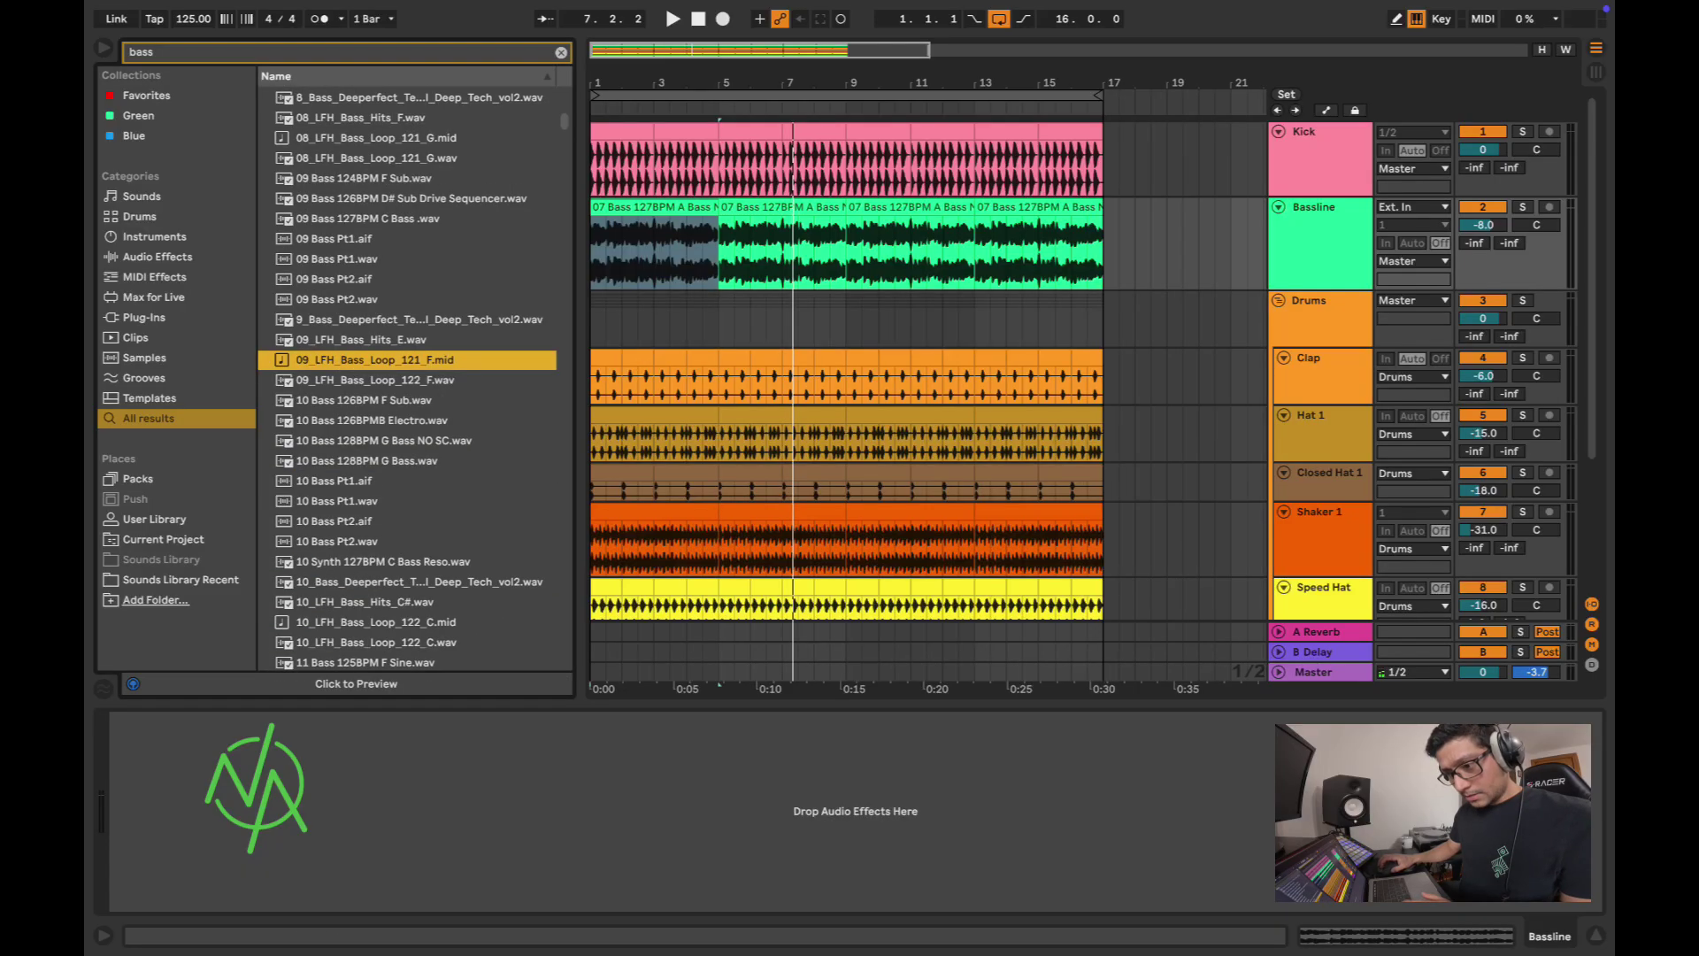
Step: Audition 10_LFH_Bass_Loop_122_C.wav, 11 Bass 125BPM F Sine.wav and the following samples up to 12 AT Dungeon Perc - Basser.wav
key(Up)
click(375, 573)
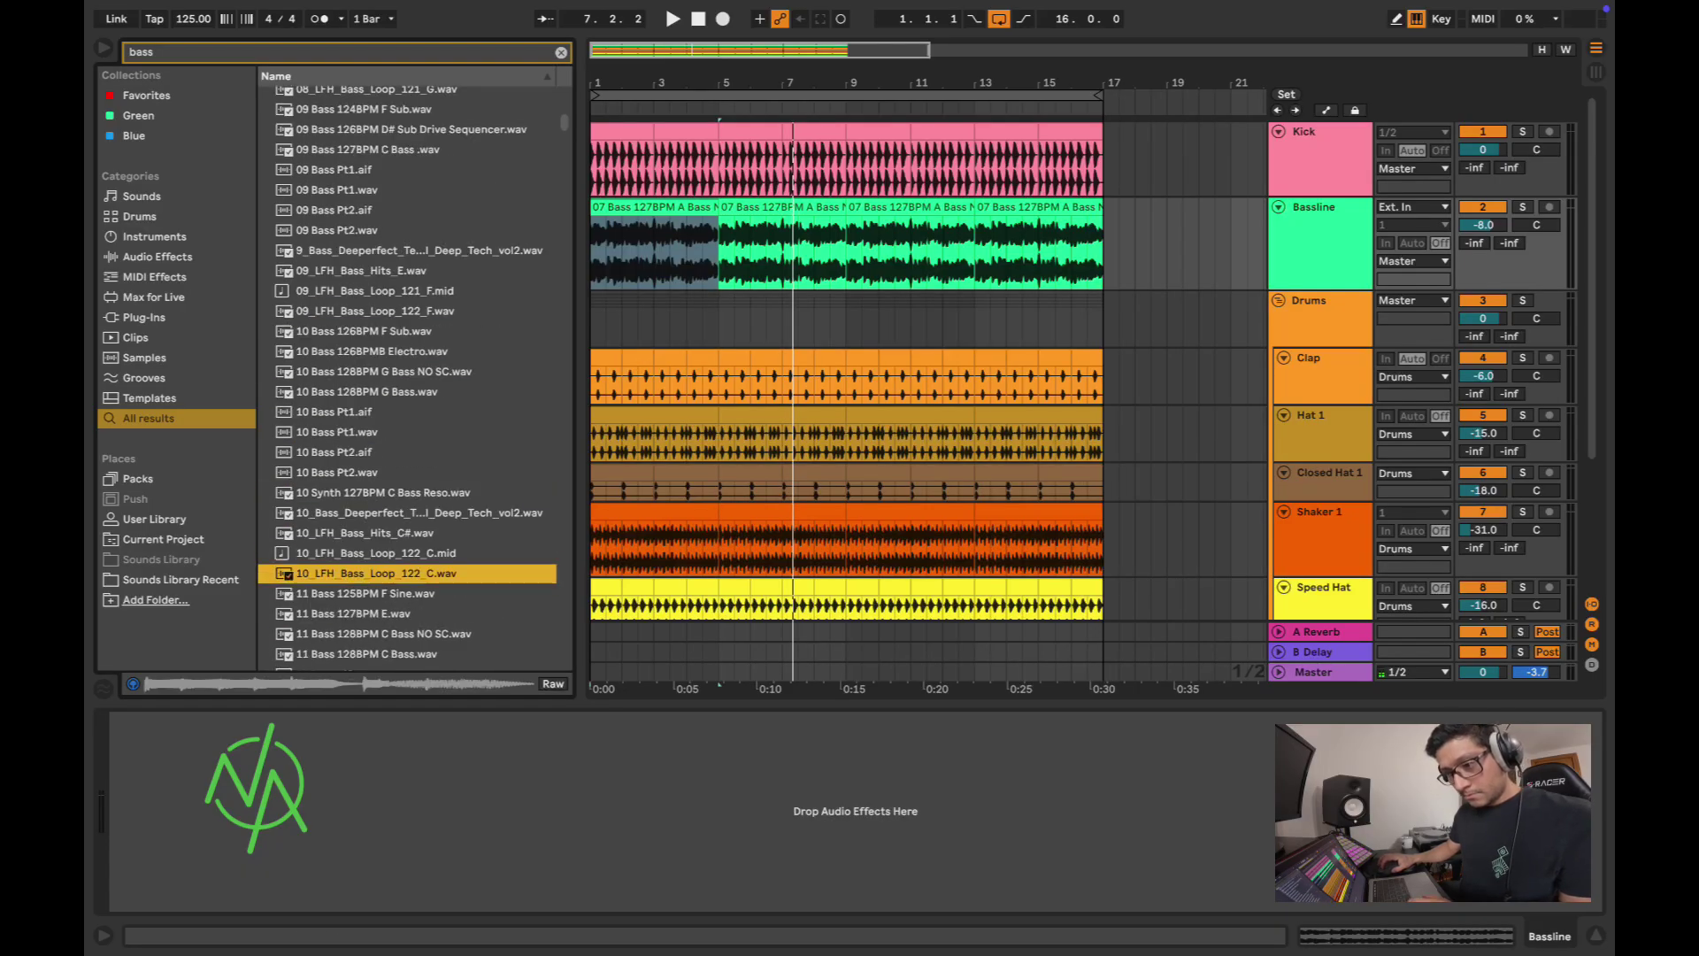
key(Down)
scroll(407, 381, down, 3)
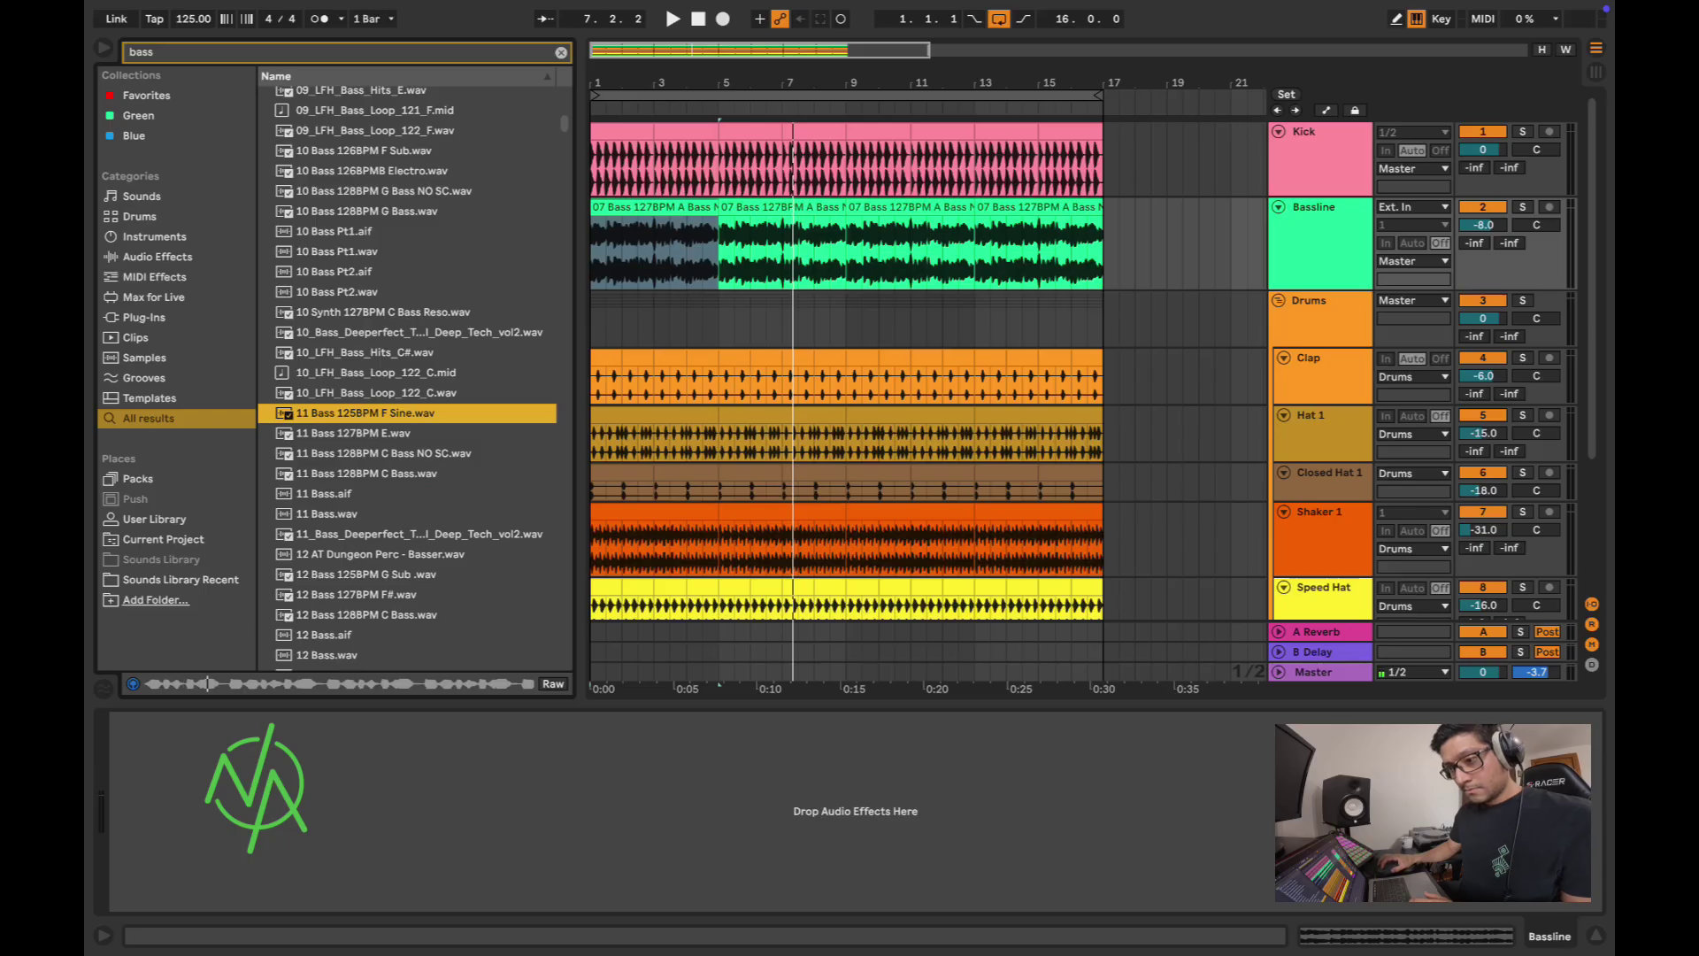
key(Down)
key(Down)
key(Down)
key(Down)
key(Down)
key(Down)
key(Down)
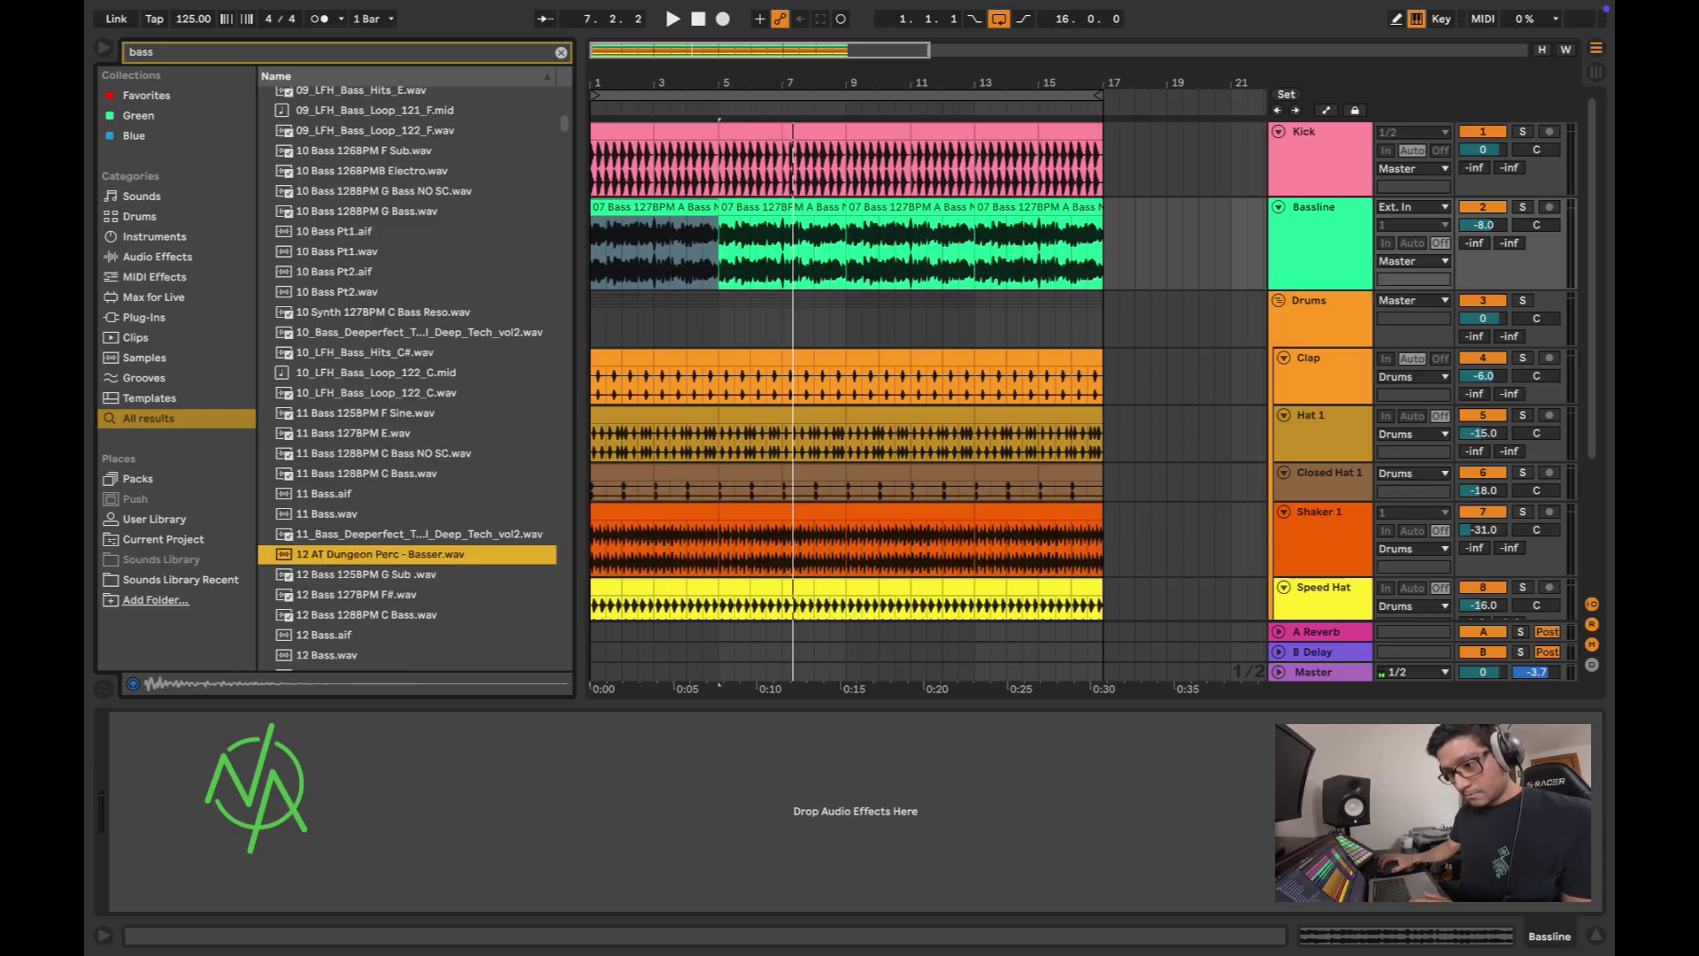
Step: Audition bass samples from the 12_Bass_Deeperfect loop through 14 ass 128BPM C Bass NO SC.wav to 15 Bass 124BPM G Sub.wav
scroll(407, 372, down, 4)
click(407, 422)
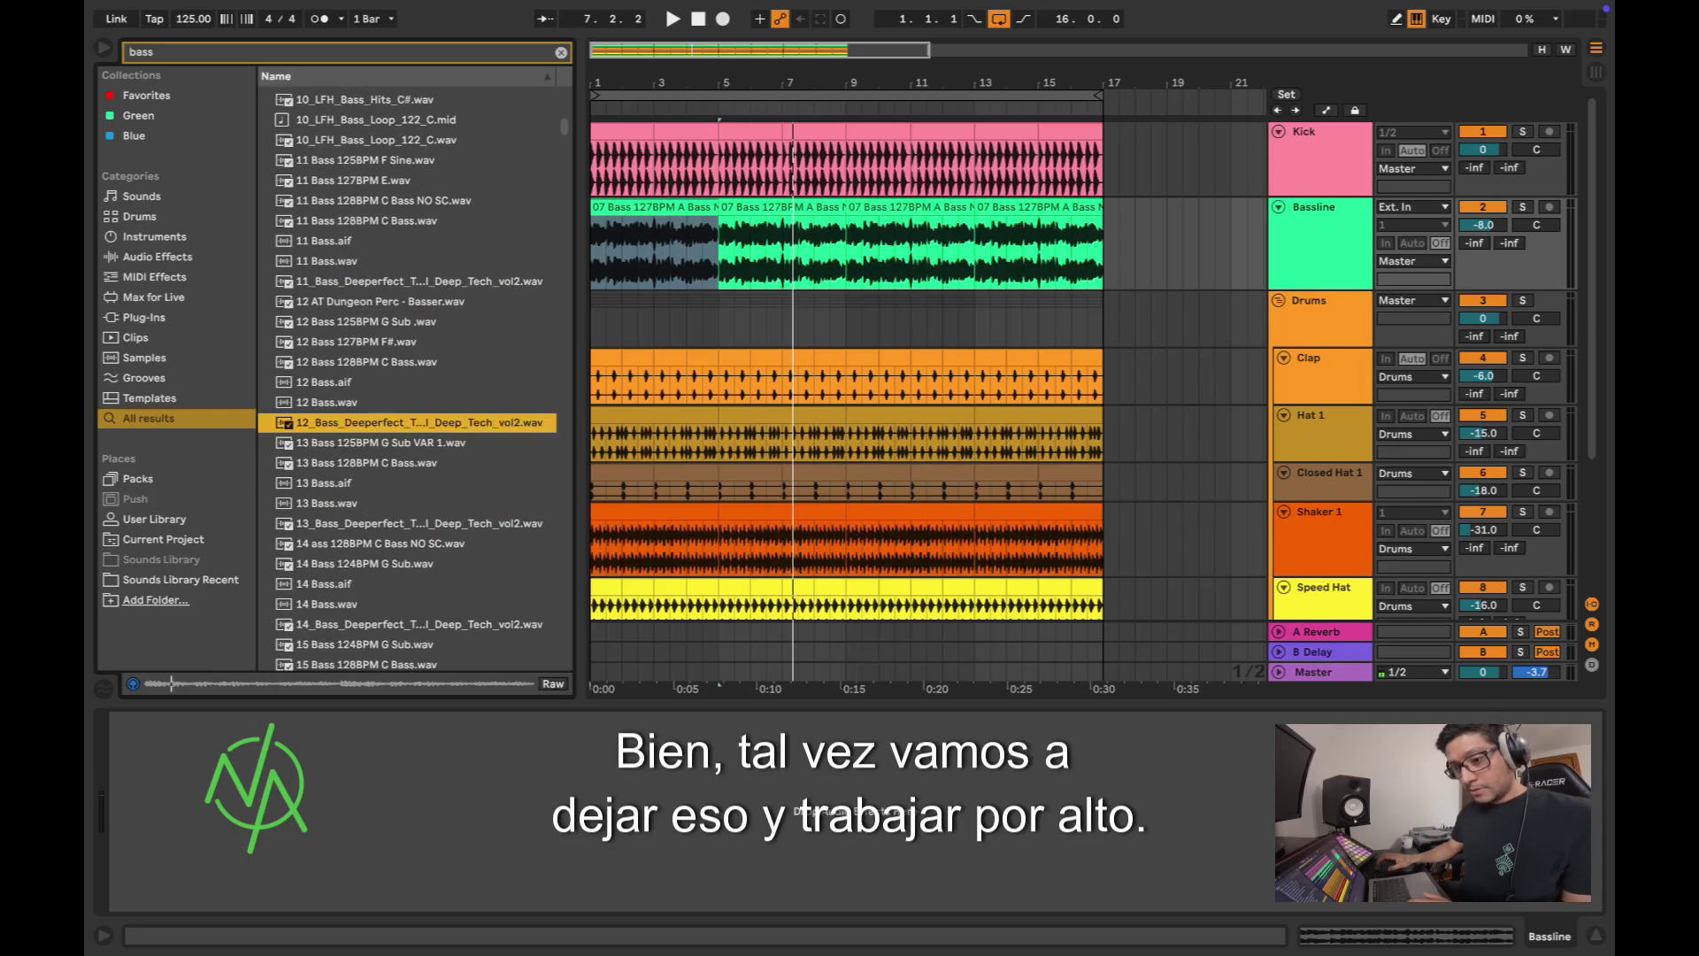
key(Down)
key(Down)
key(Down)
key(Down)
key(Down)
key(Down)
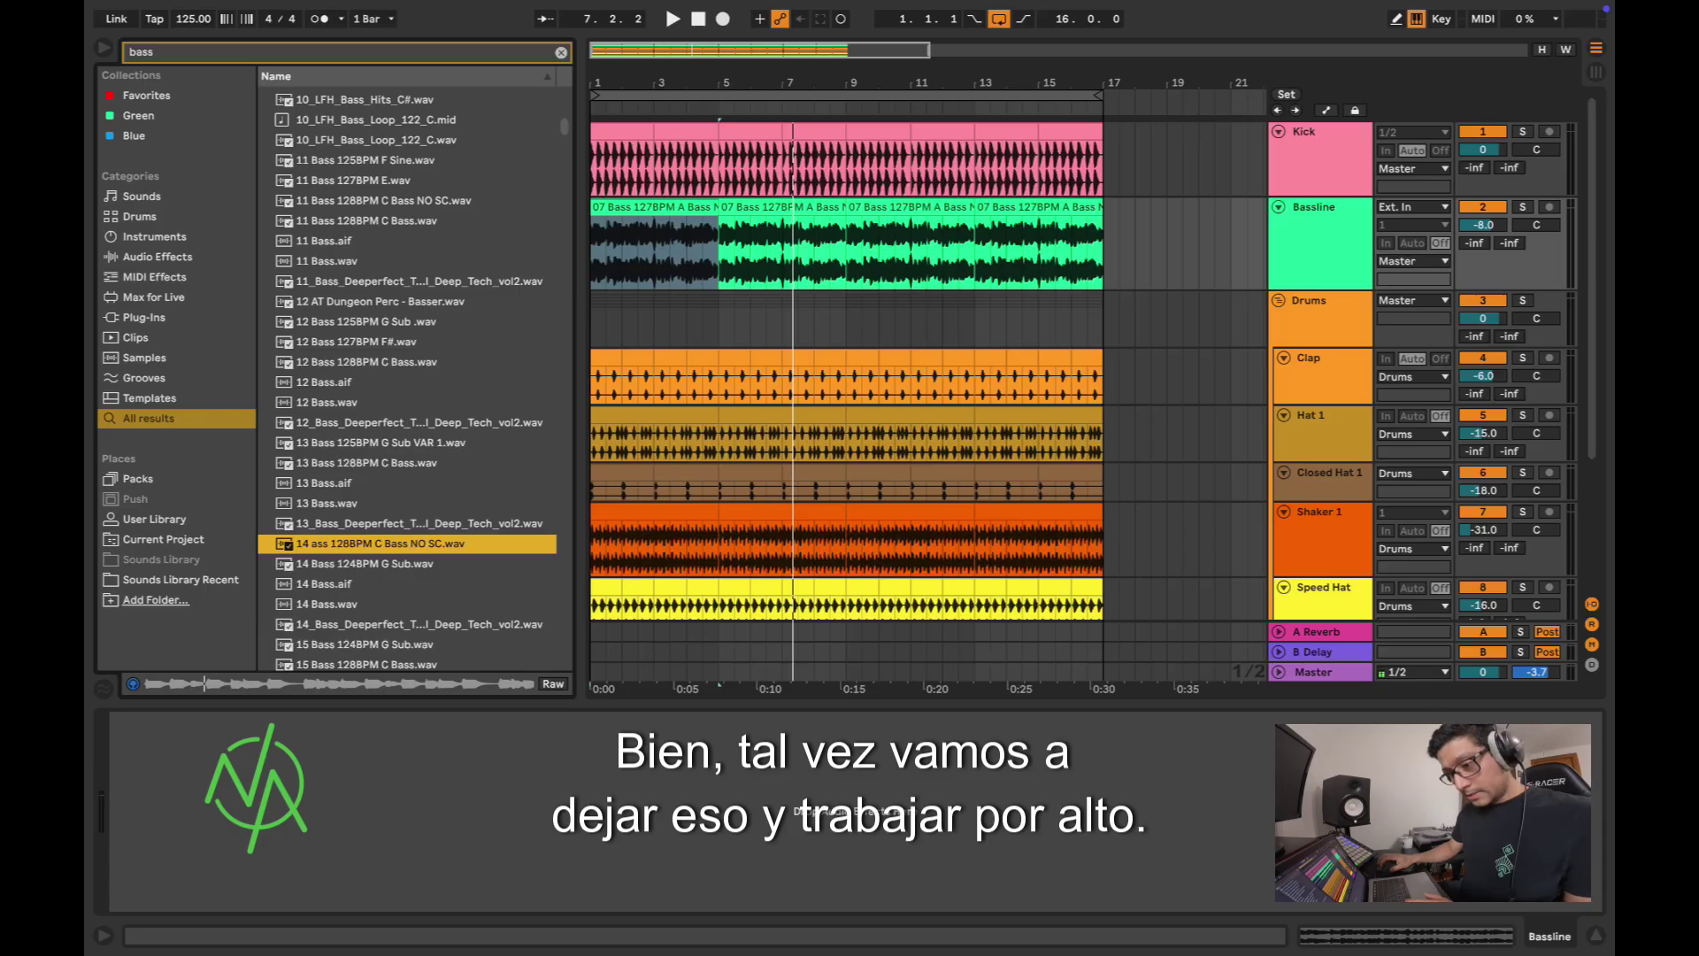
key(Down)
key(Down)
key(Down)
key(Down)
key(Down)
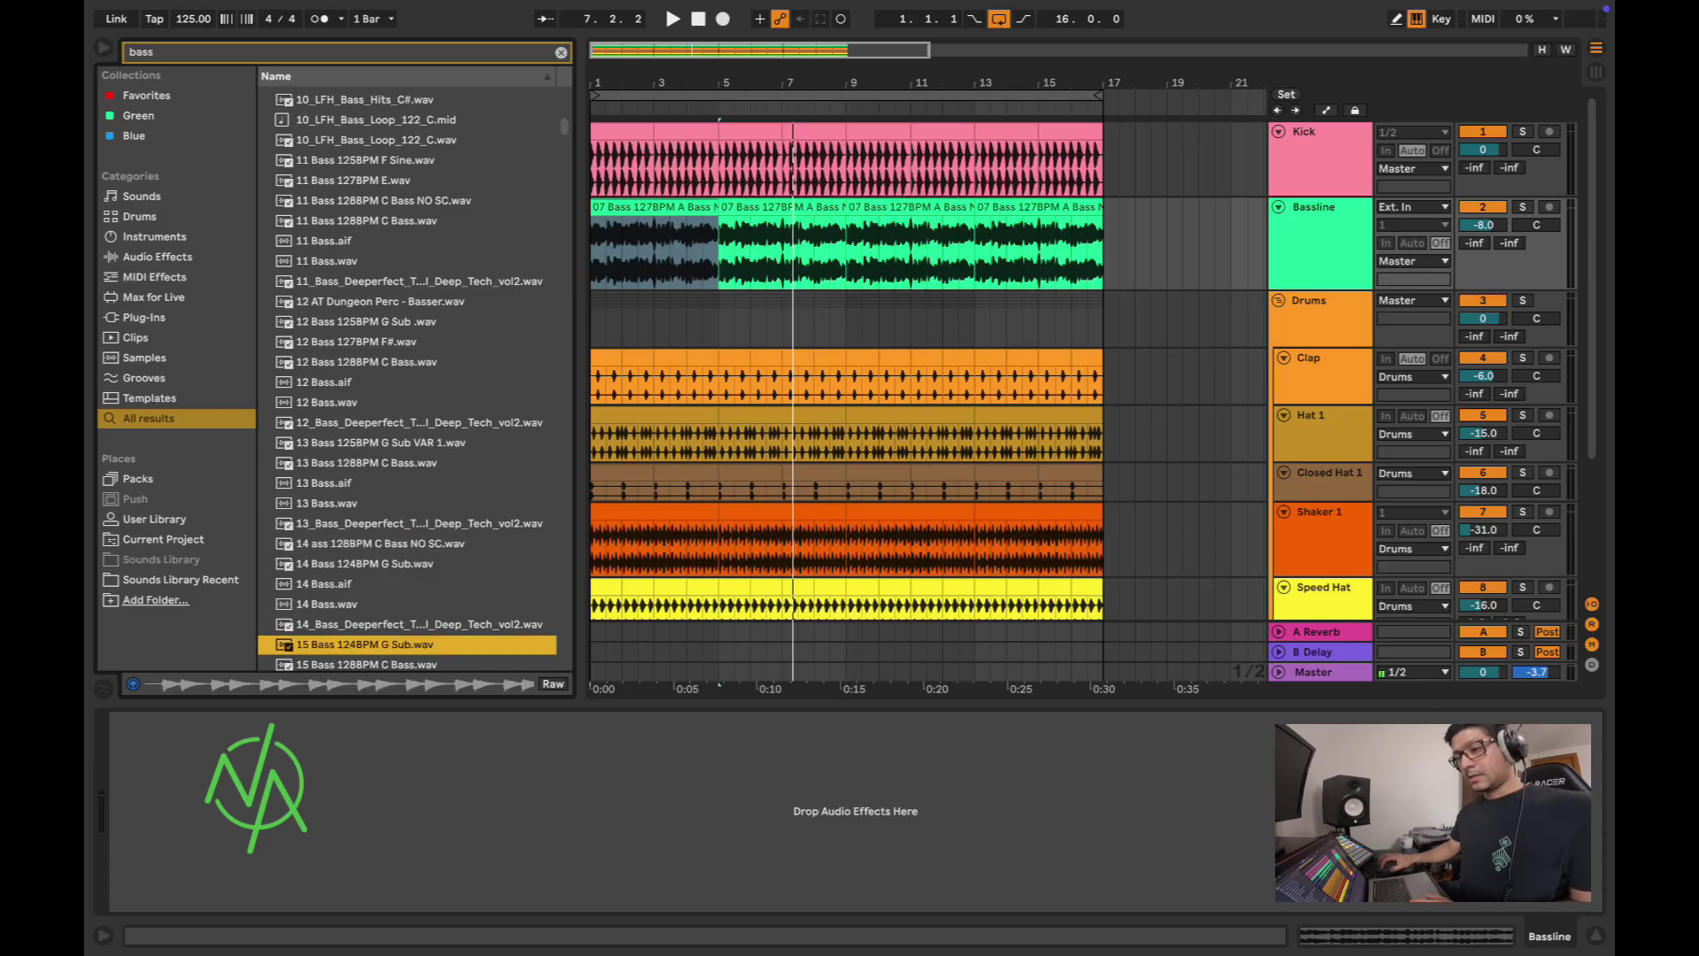
Step: Place 15 Bass 124BPM G Sub.wav at bar 1 of the Bassline track, play it, and duplicate the four-bar clip three times to fill 16 bars
key(Return)
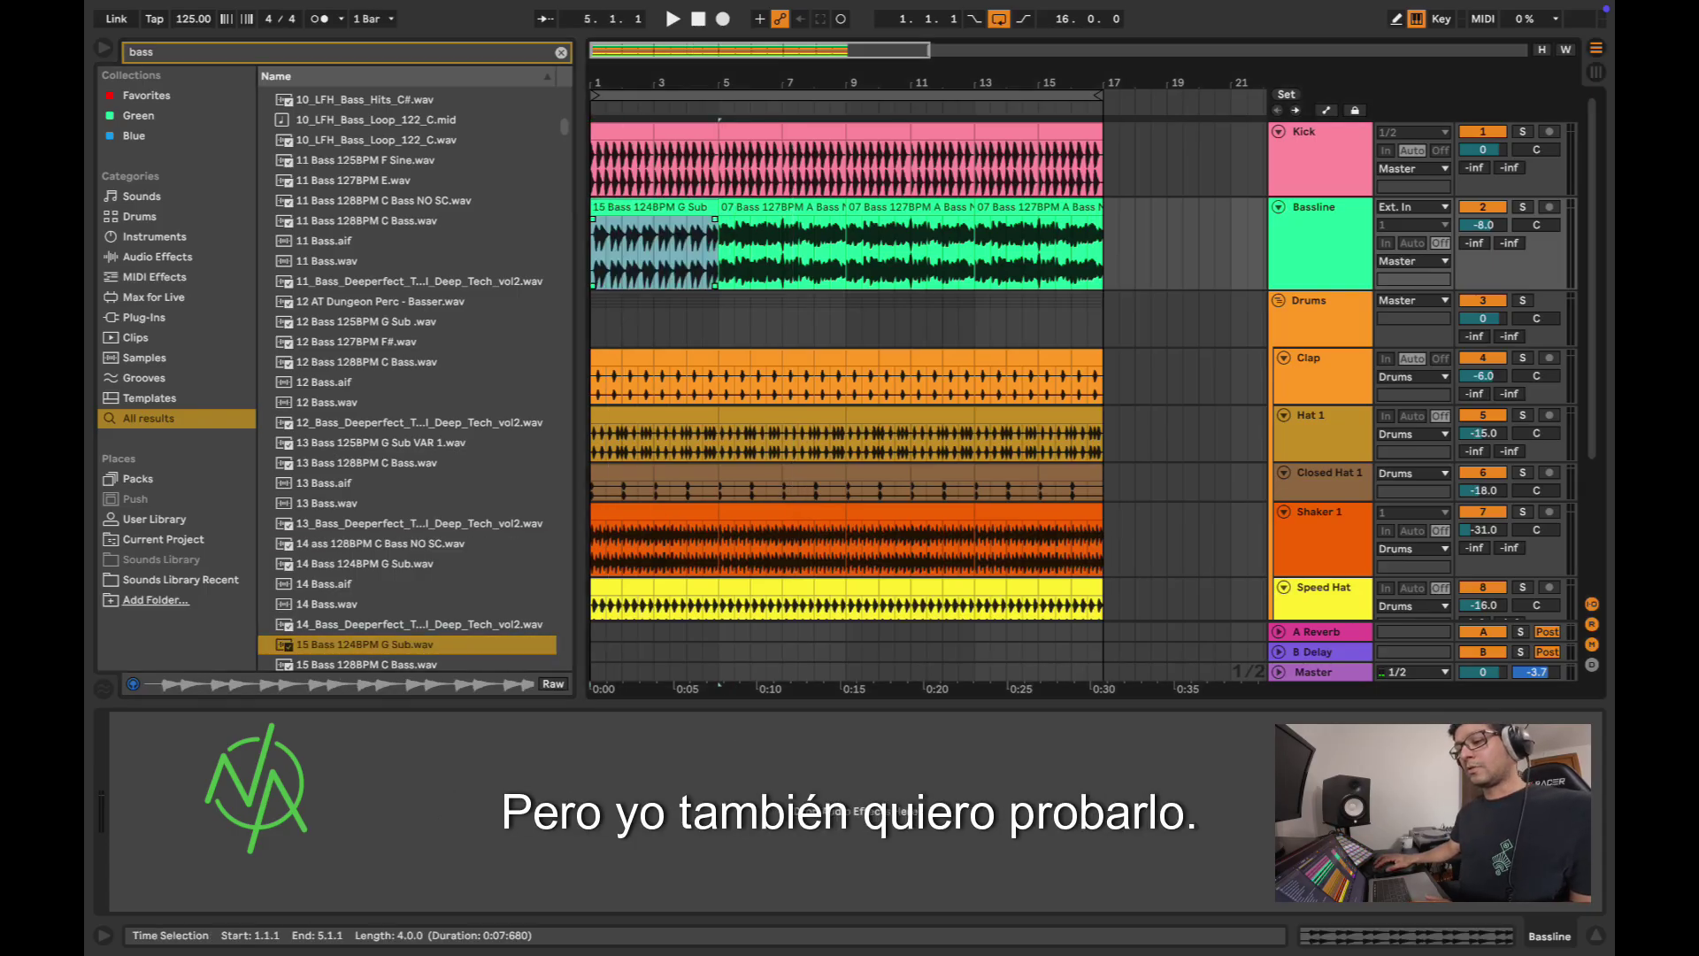
key(space)
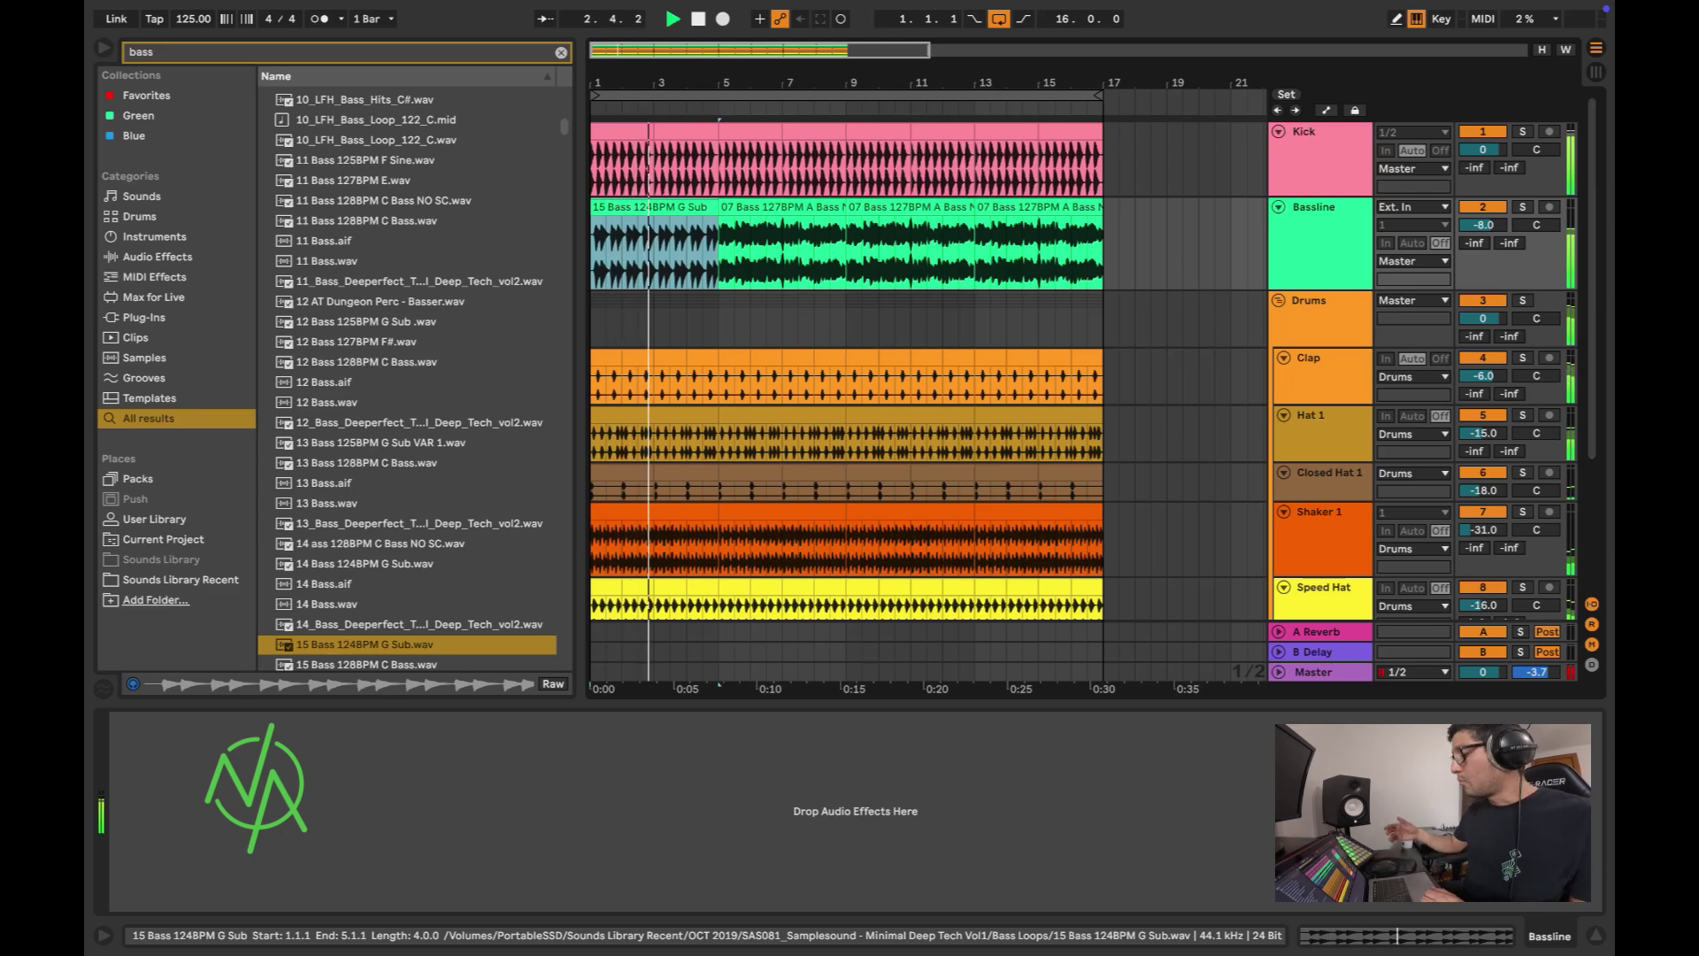
scroll(928, 371, down, 2)
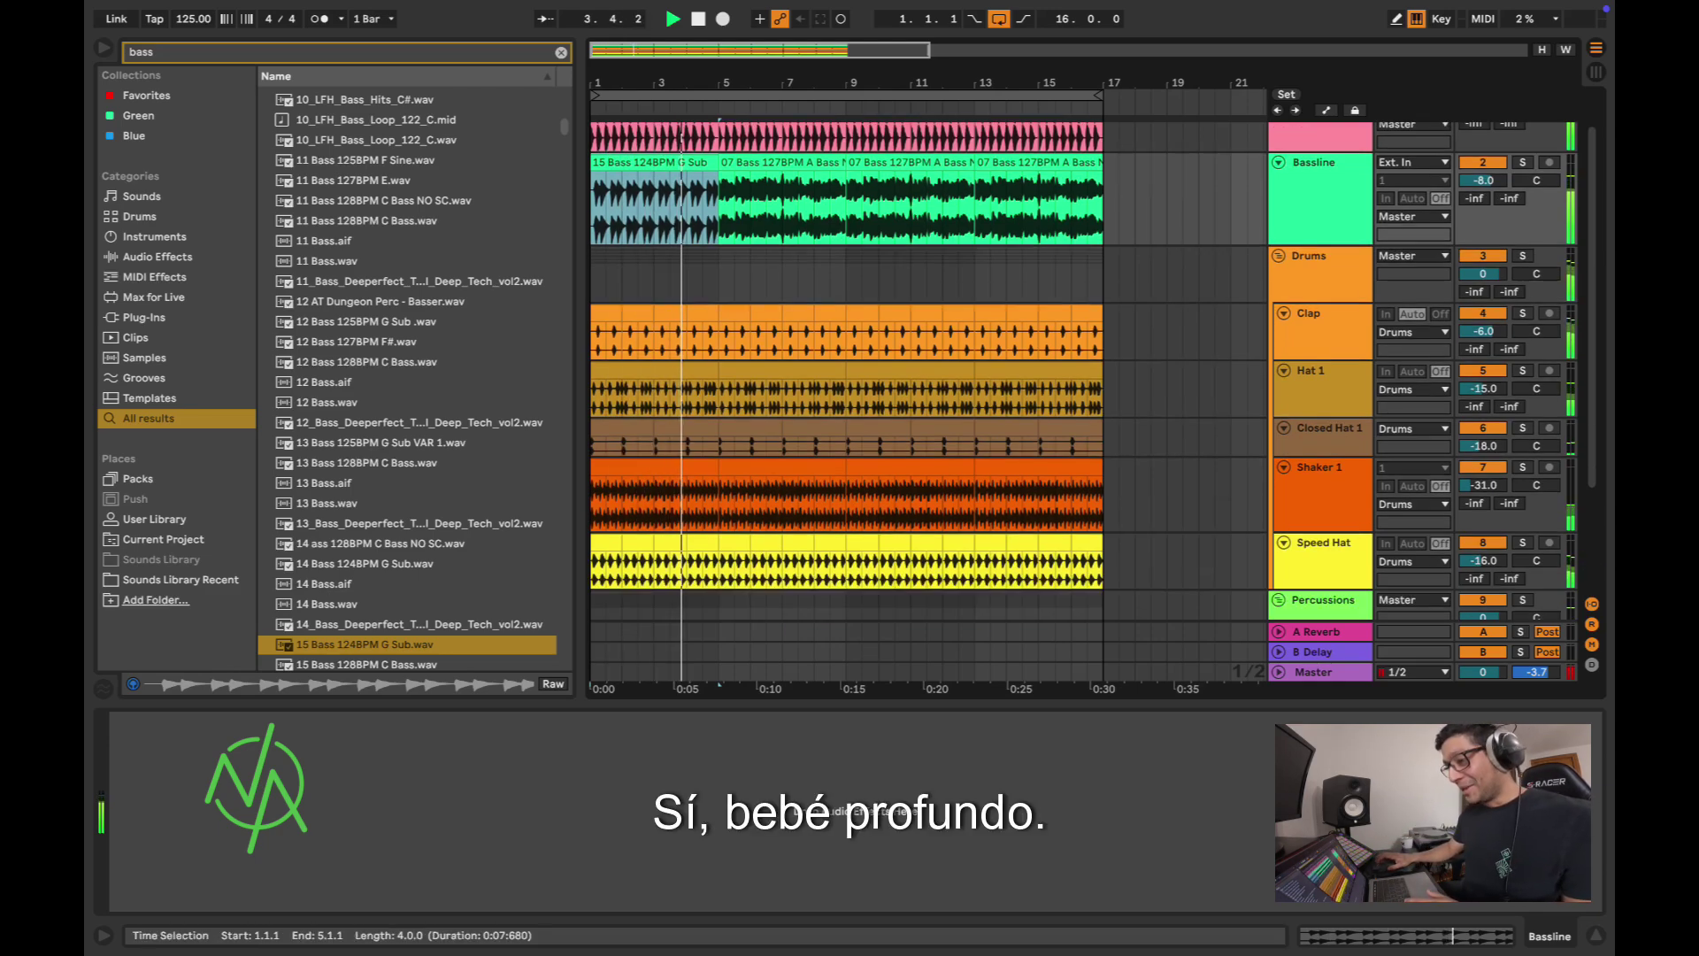
key(super+d)
key(ctrl+d)
key(ctrl+d)
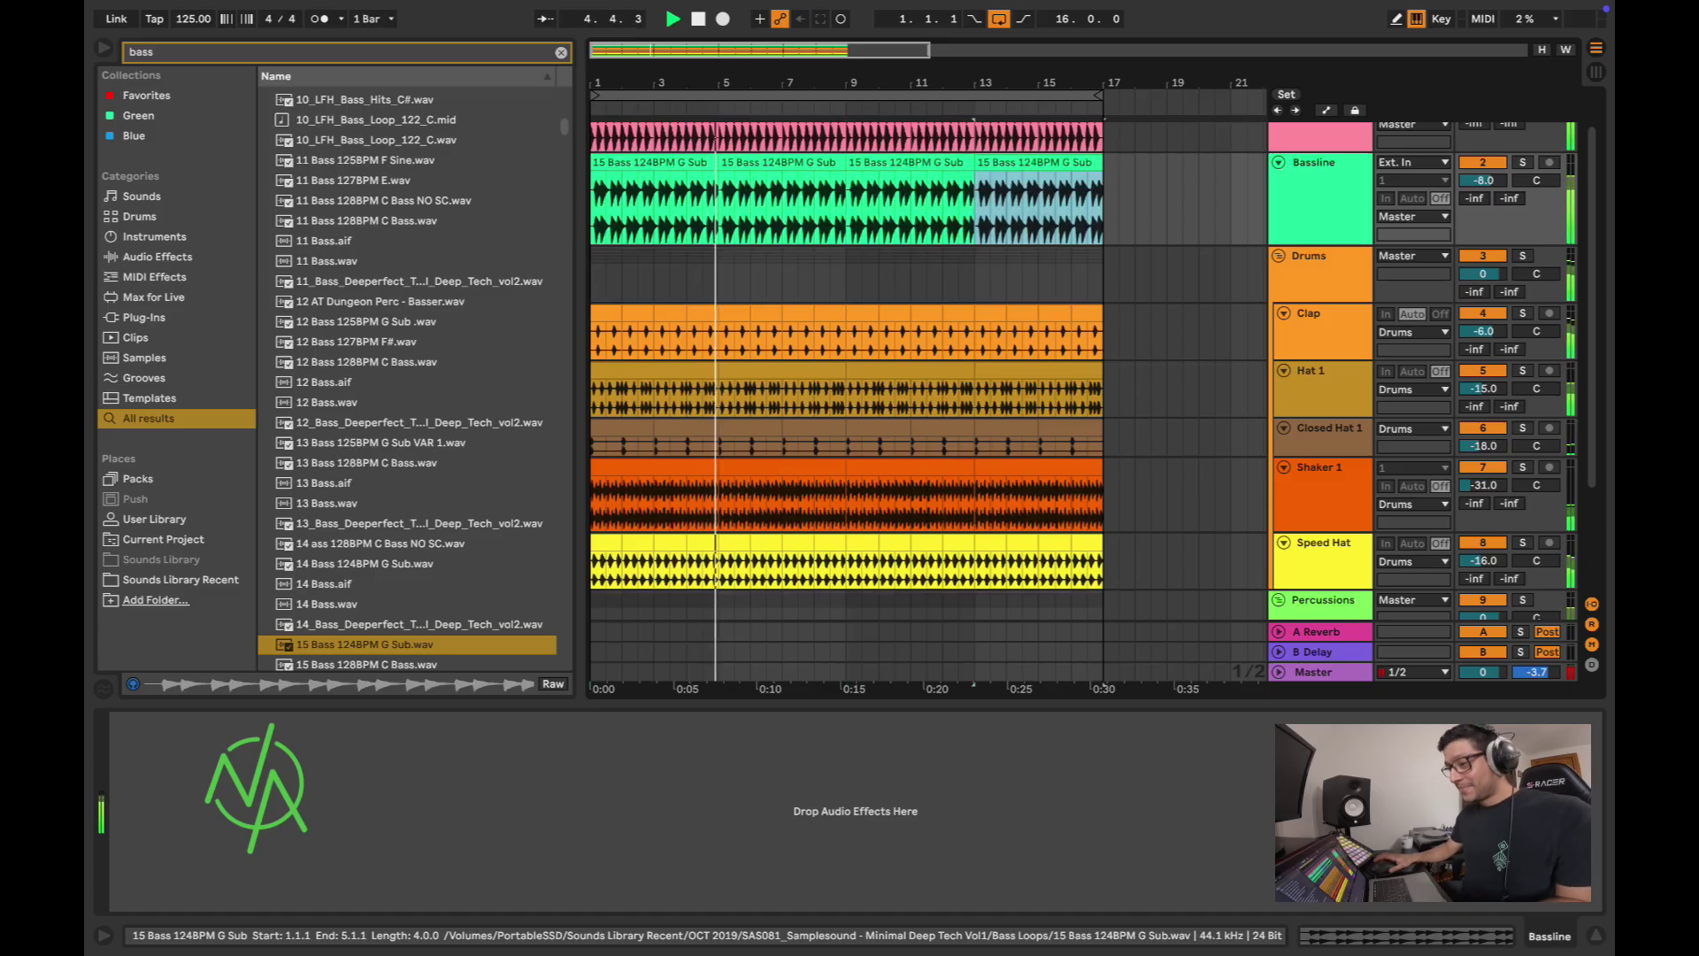
Step: Try 15 Bass 128BPM C Bass.wav on the first four bars of the Bassline track, play it with the drums, and undo the replacement
click(365, 644)
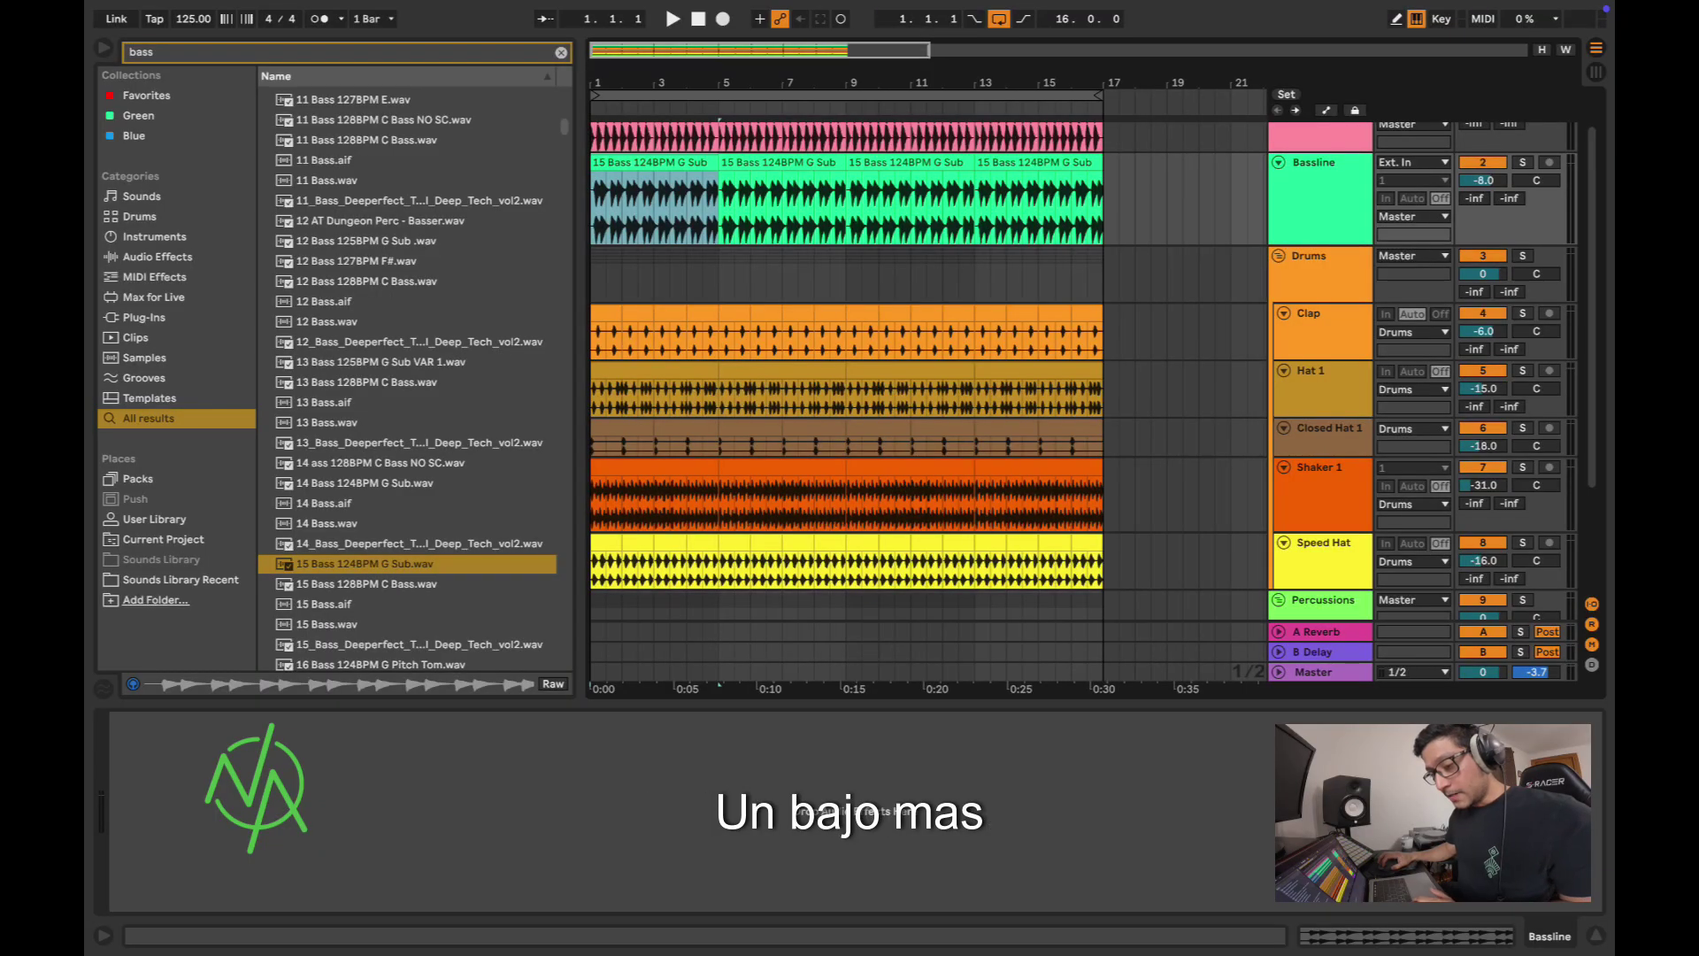
key(space)
key(Down)
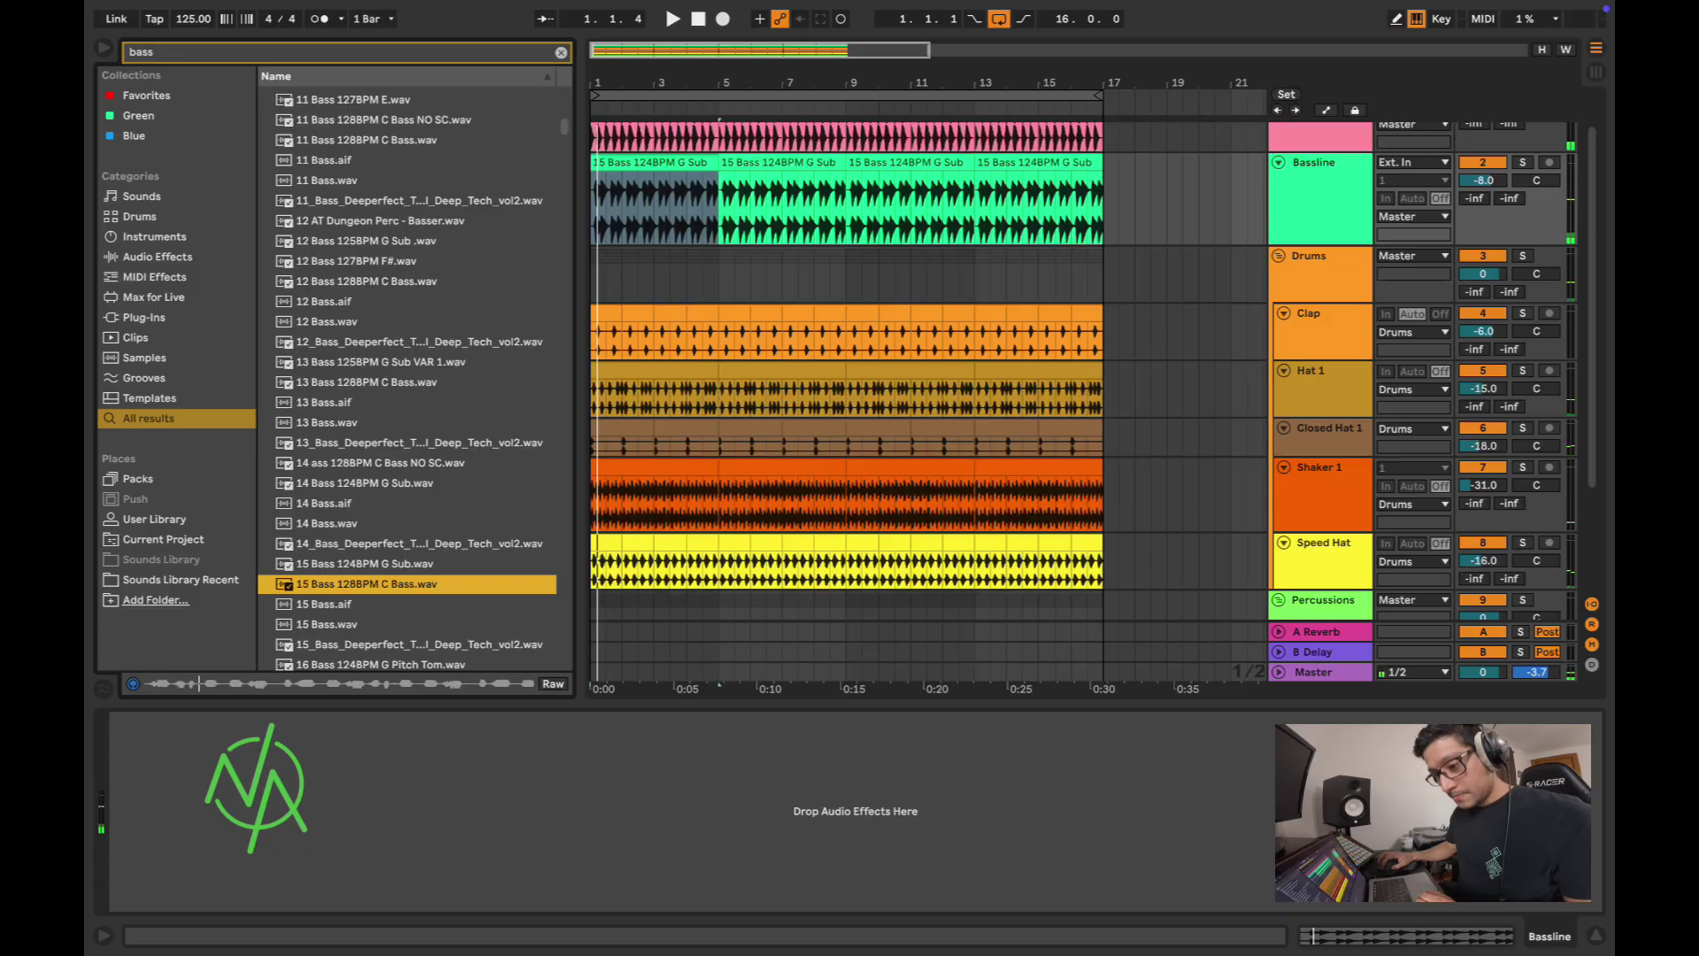
key(Return)
key(space)
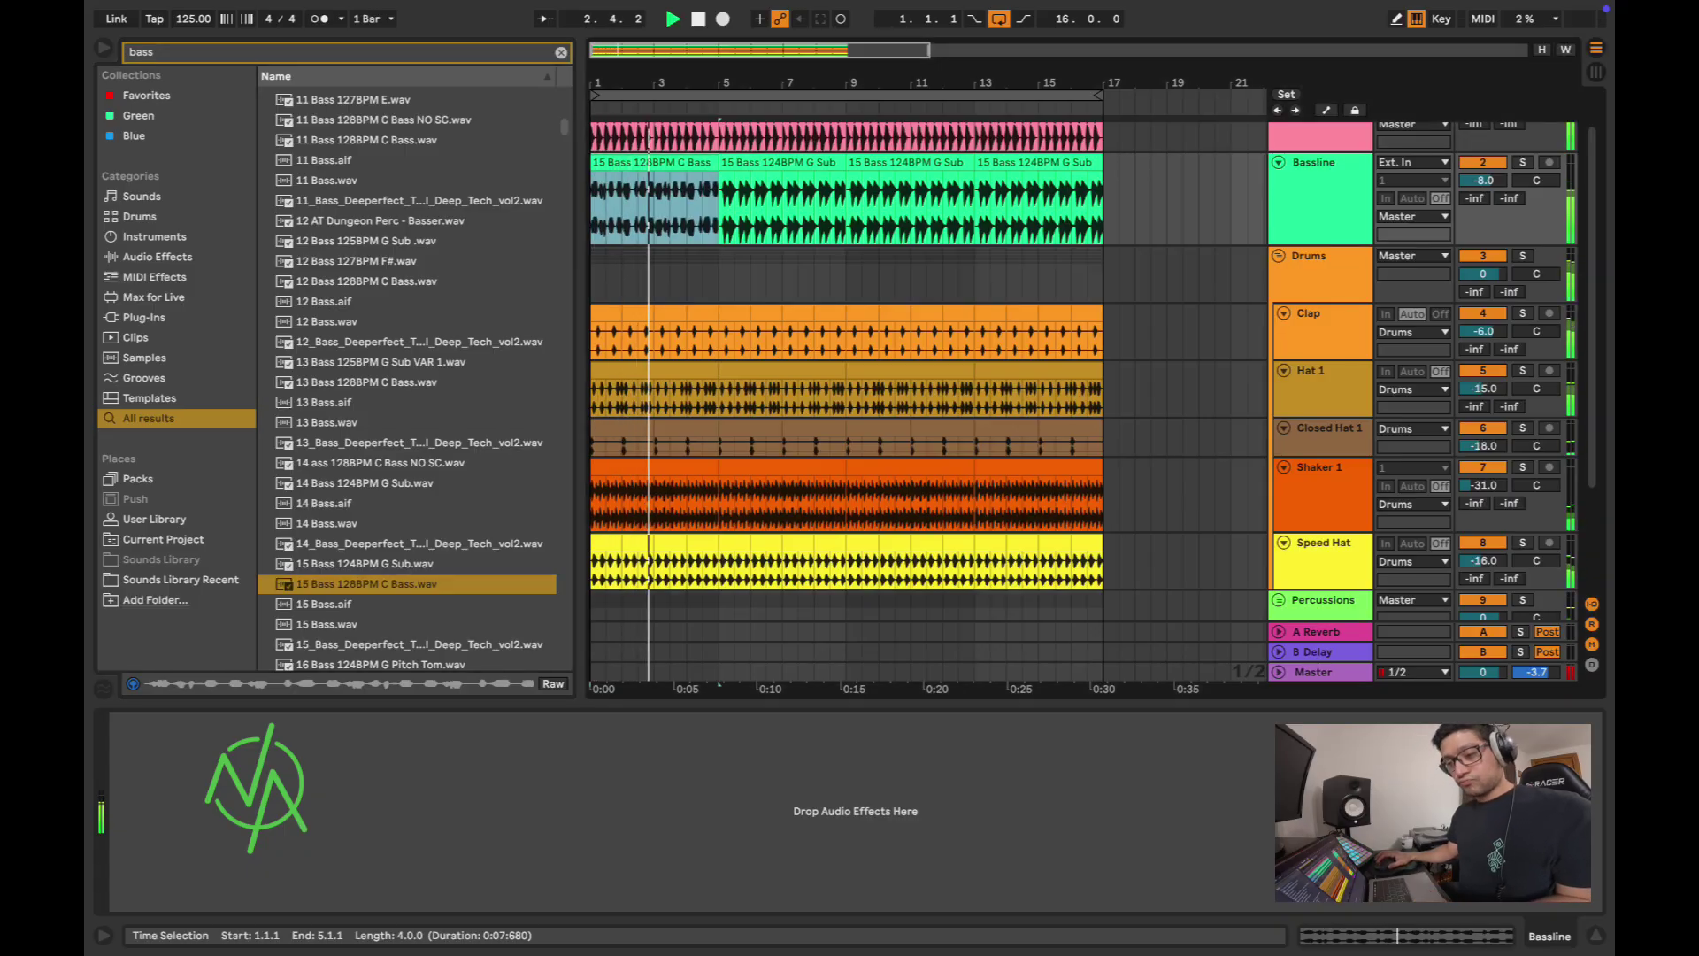
key(ctrl+z)
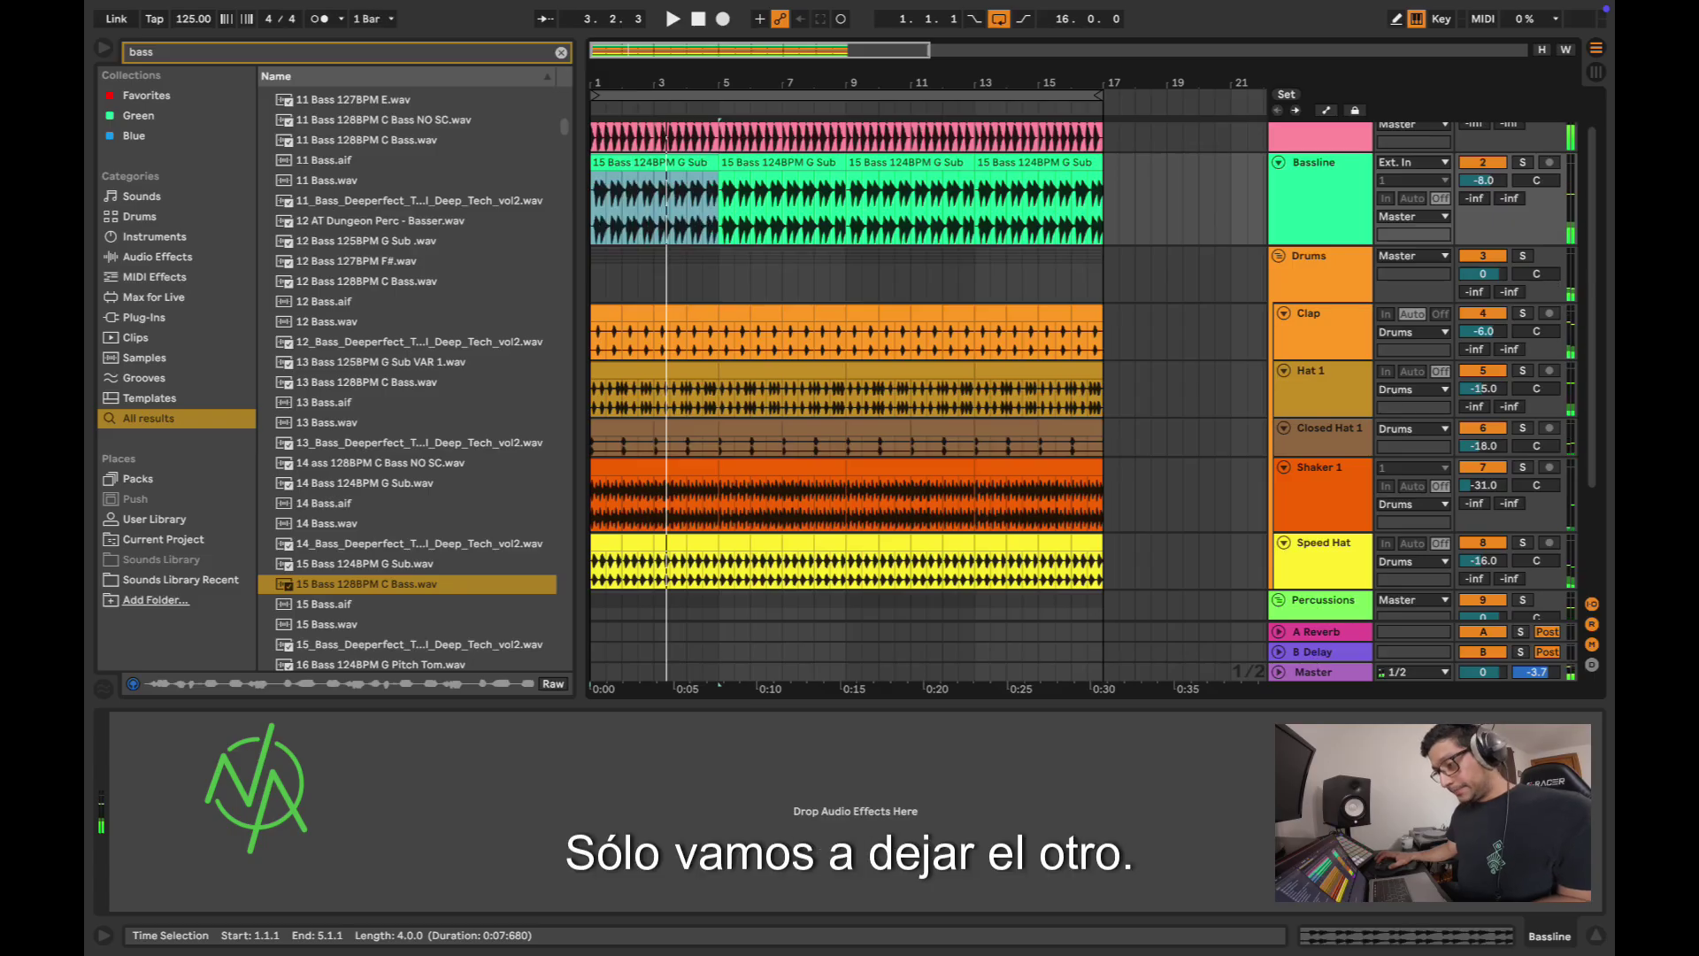
Step: Play the G Sub bassline briefly, then undo its duplicates and placement to restore the 07 Bass 127BPM A Bass NO SC clips
key(space)
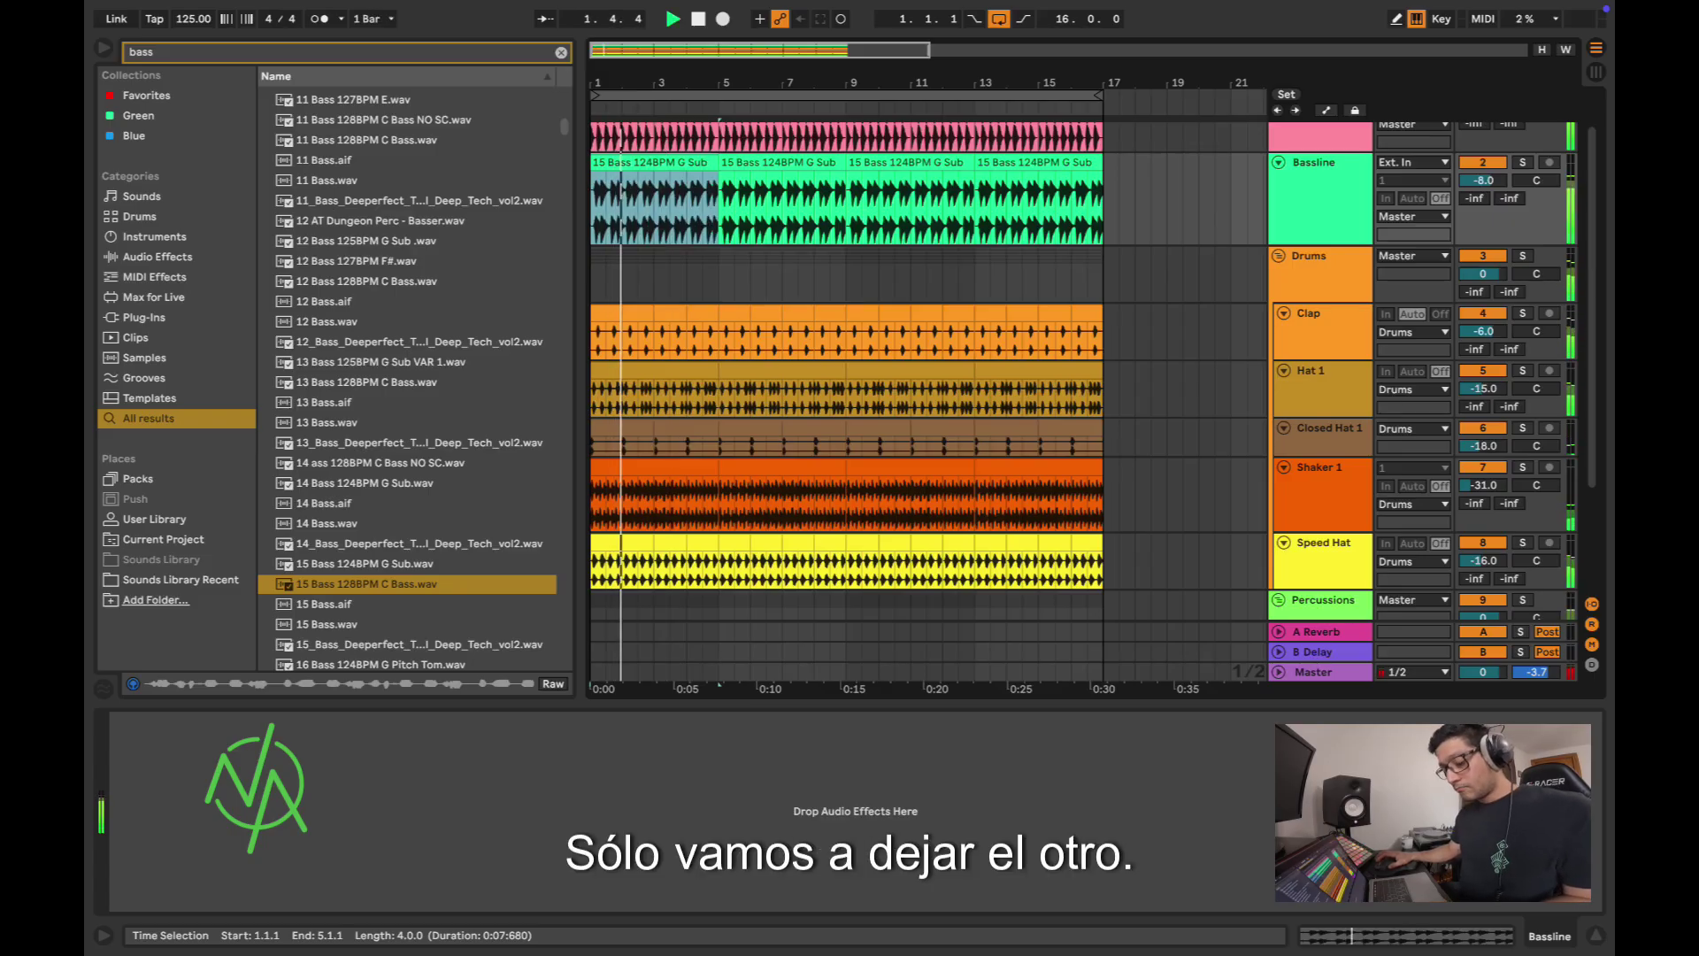
key(space)
key(ctrl+z)
key(ctrl+z)
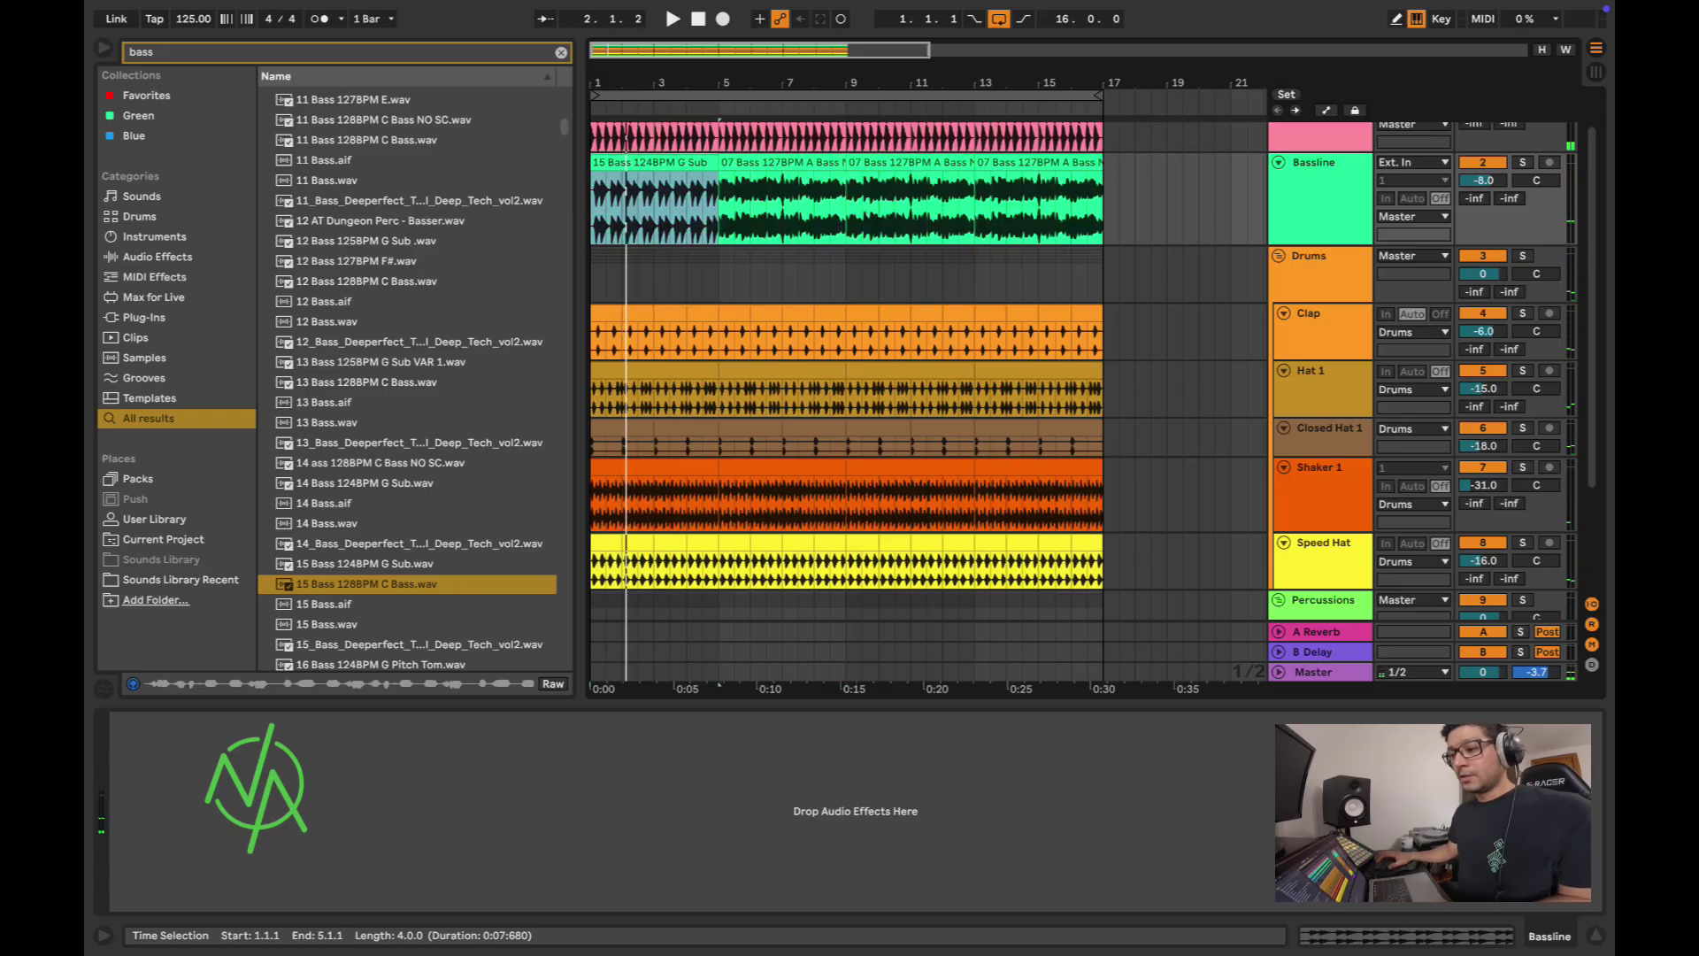
key(ctrl+z)
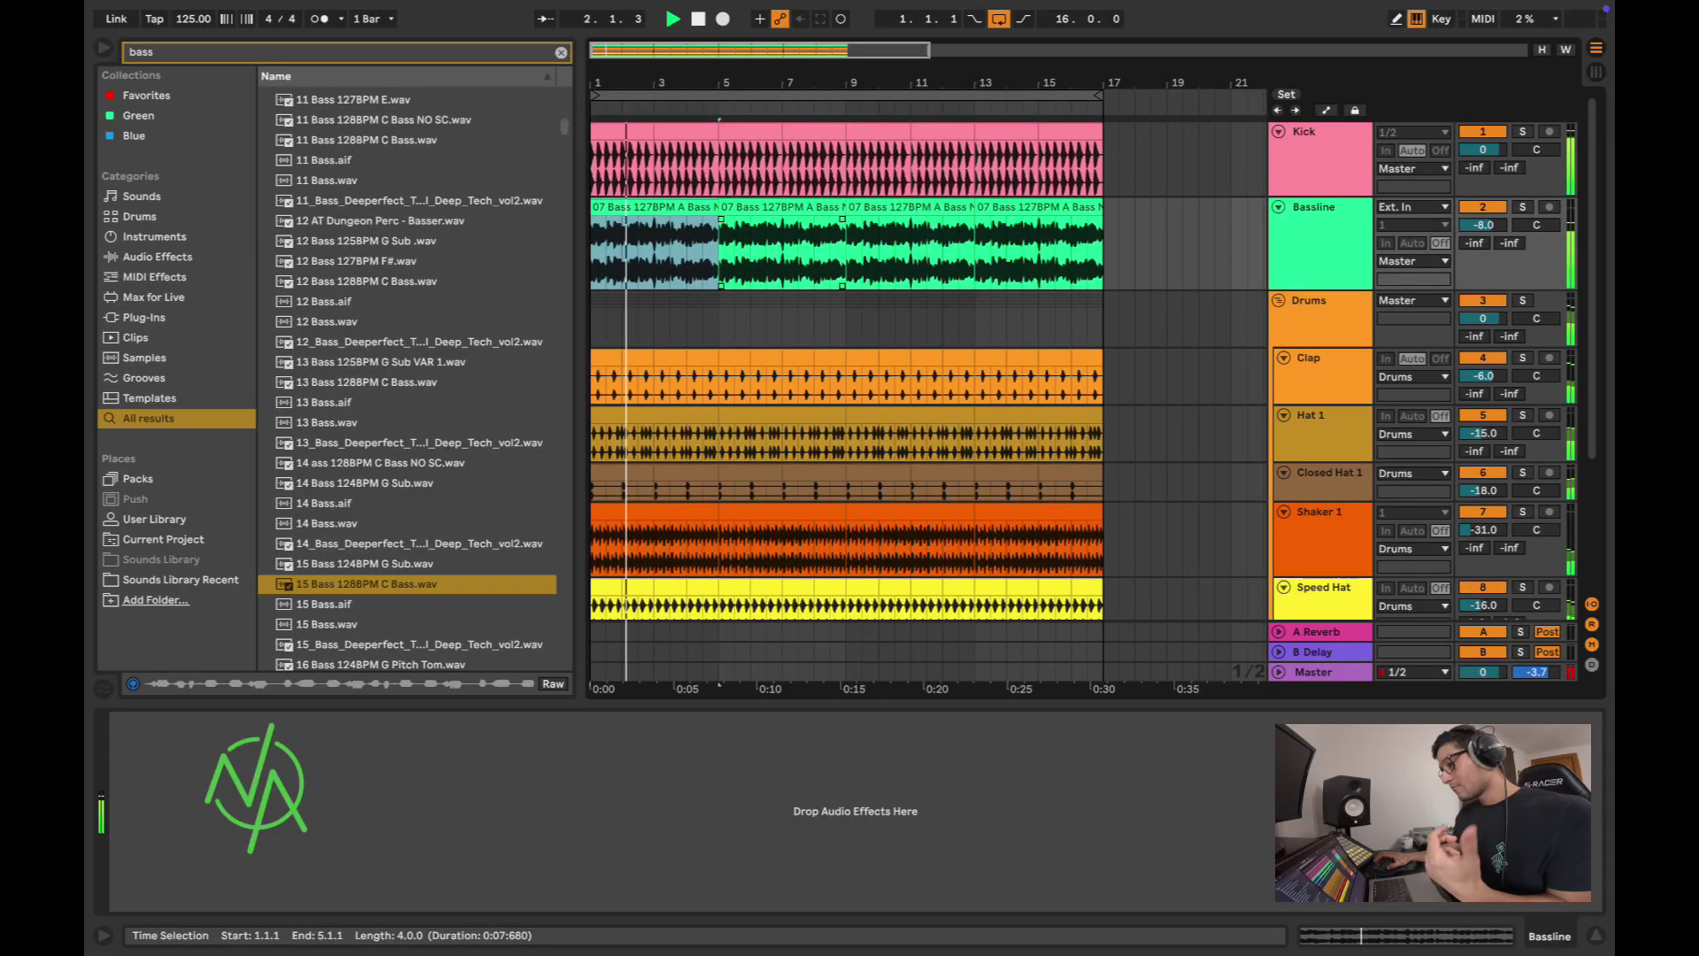
Step: Set the Bassline track's volume to -9 dB during playback, listen to the balance, and stop
click(1482, 224)
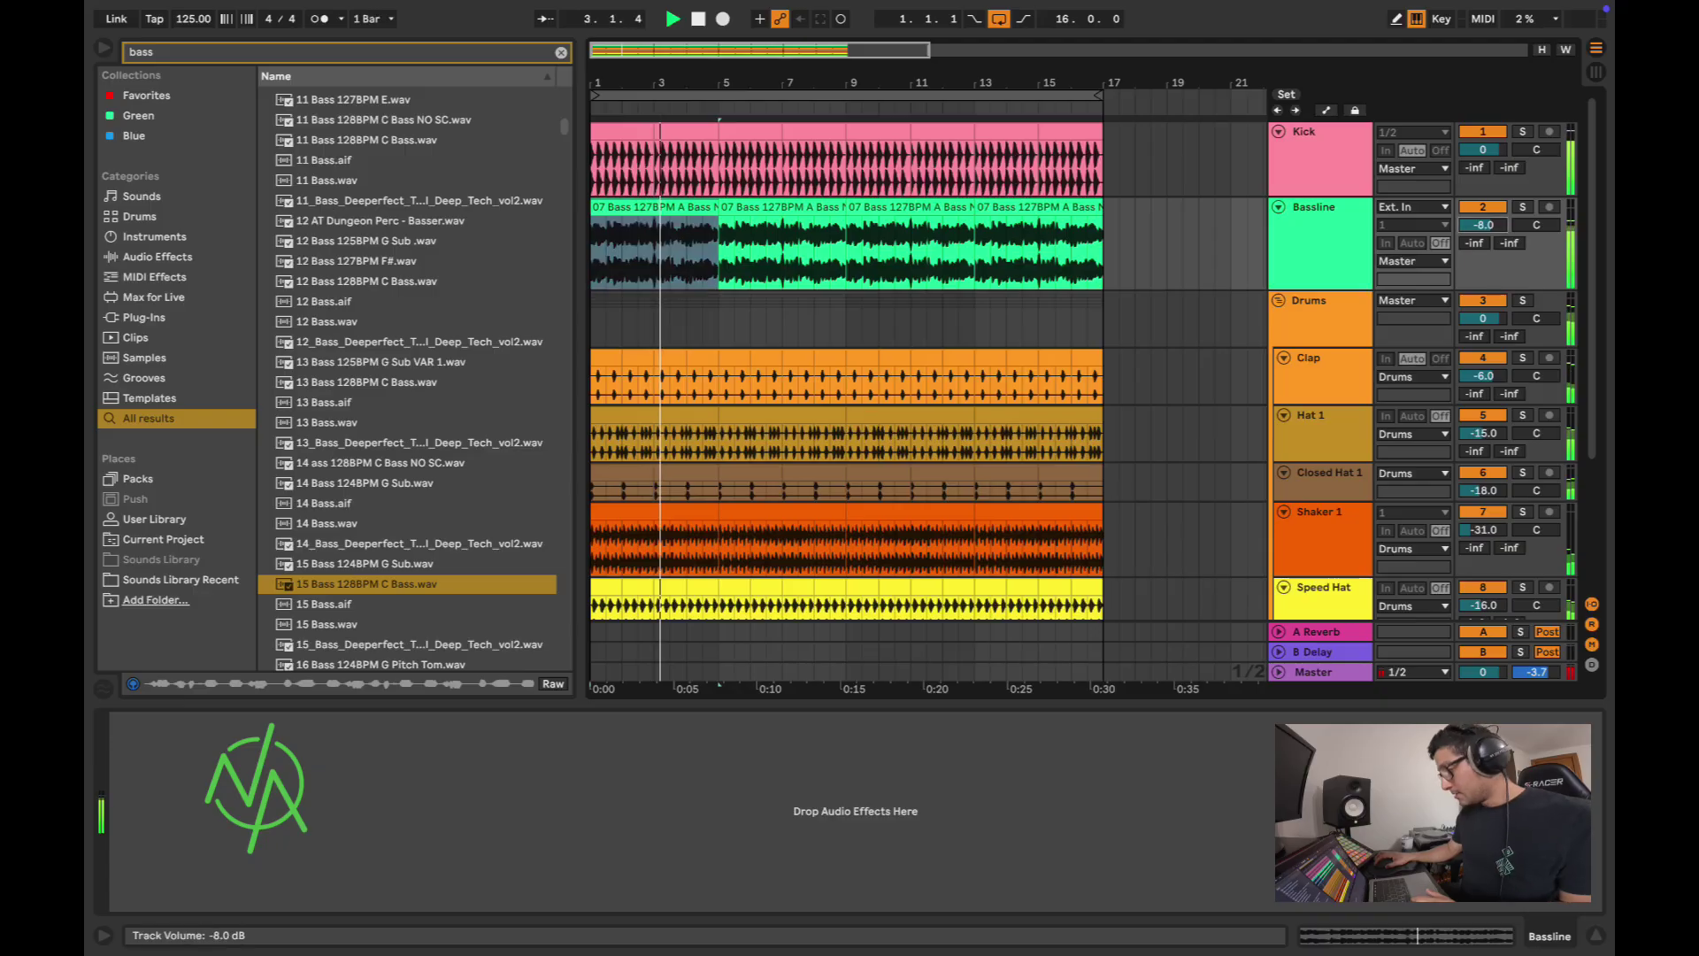
text(-9)
key(Return)
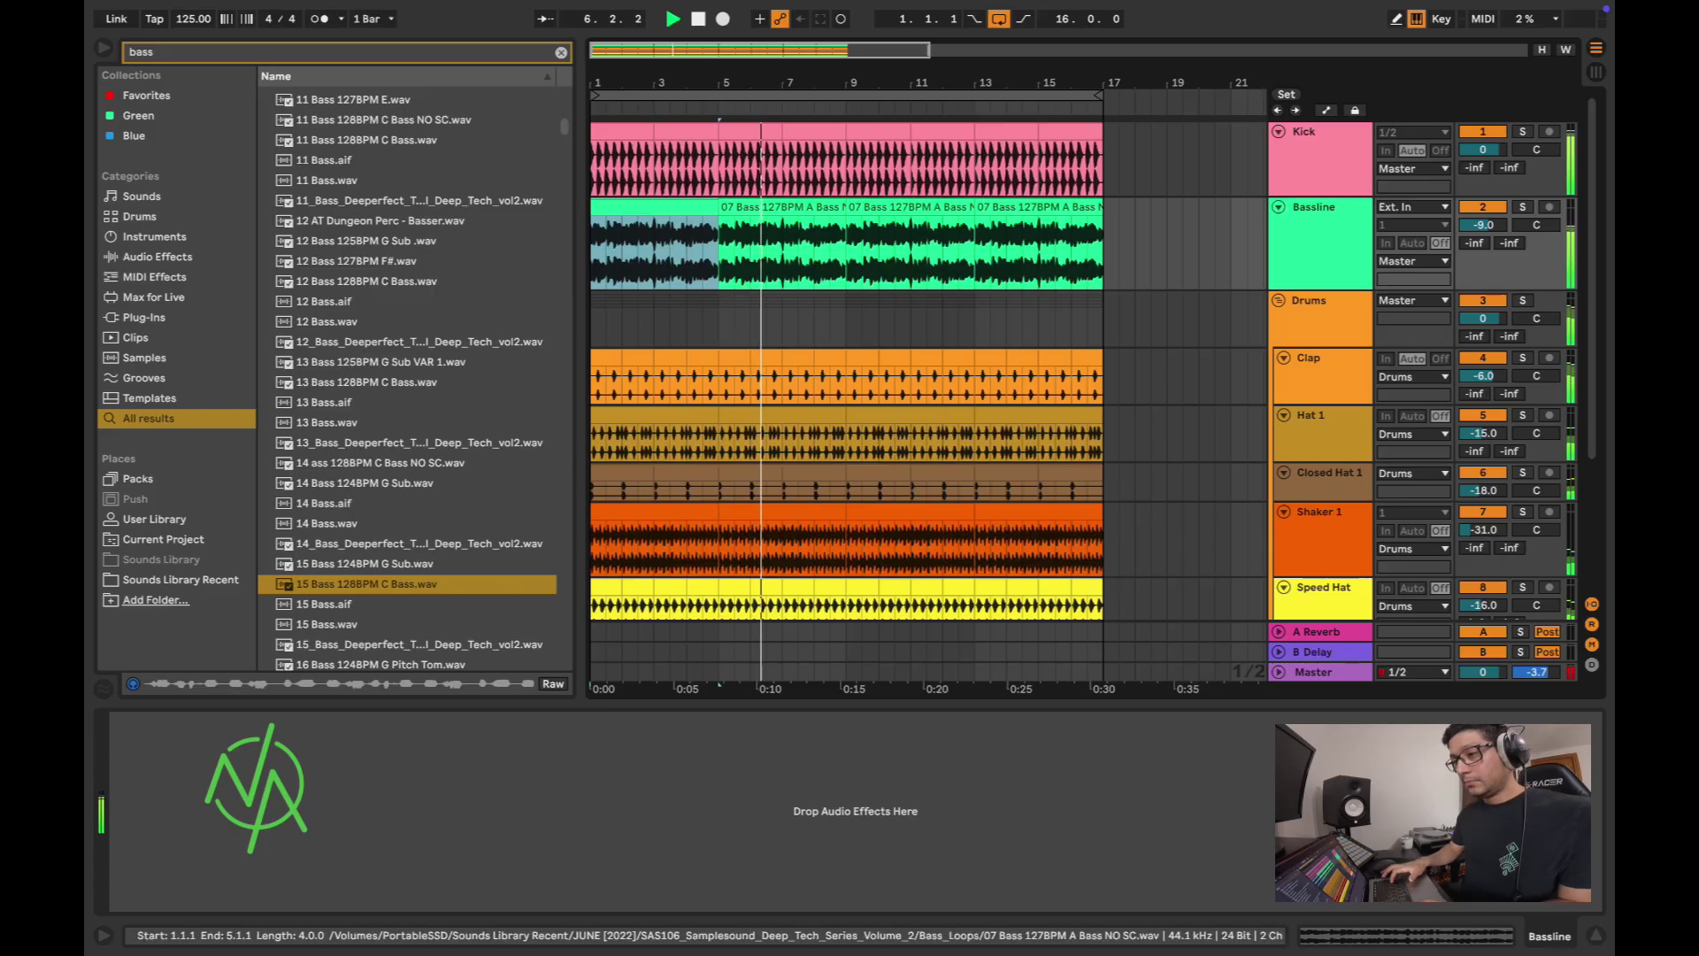
key(space)
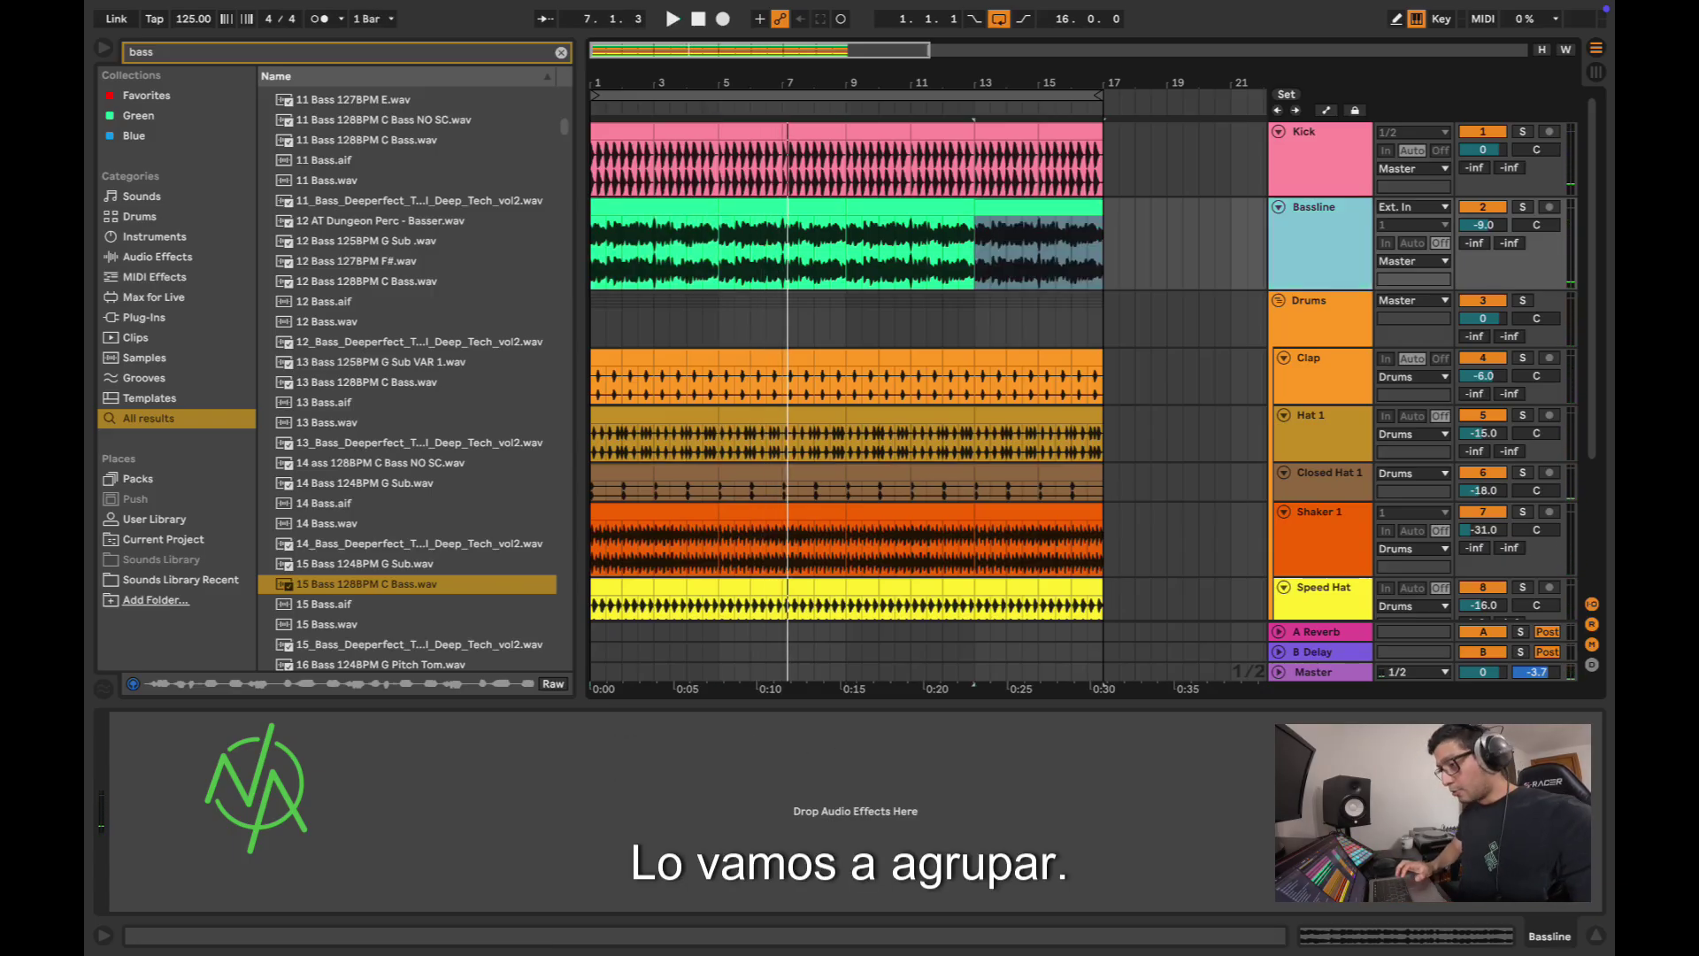
Step: Group the Bassline track and name the new group Bass
key(ctrl+g)
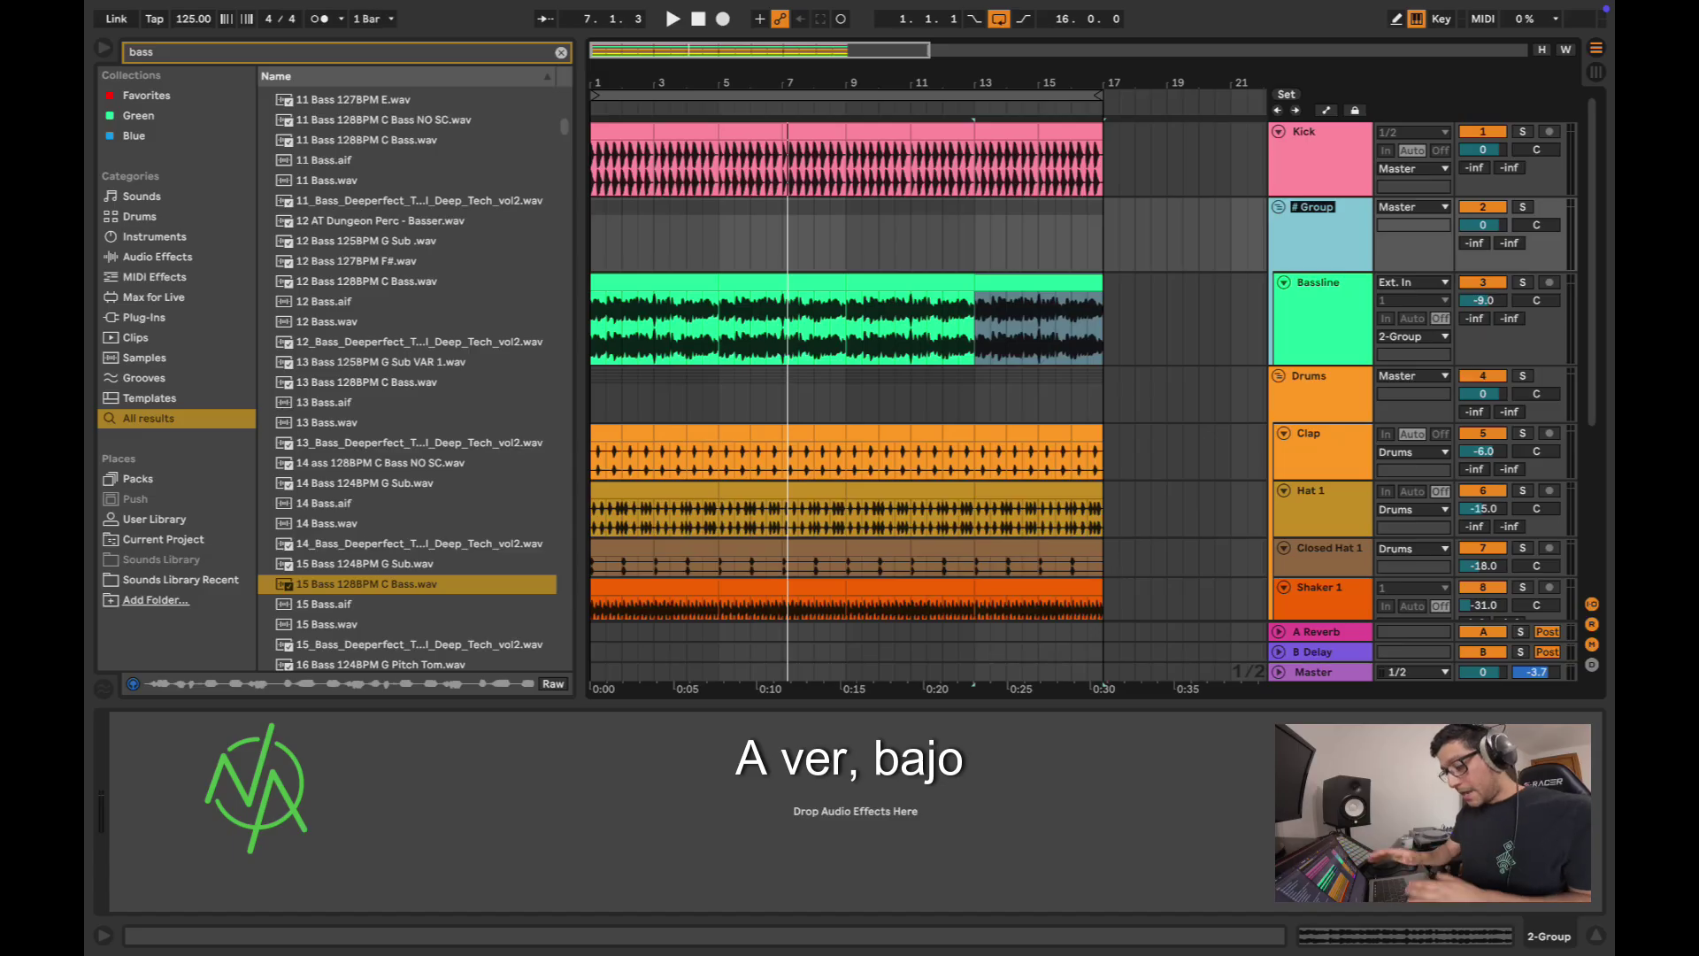
text(Bass)
key(Return)
Step: Return to bar 1 and review the whole arrangement from the Kick down to the Perc 1 track during playback
key(Home)
scroll(1038, 354, down, 5)
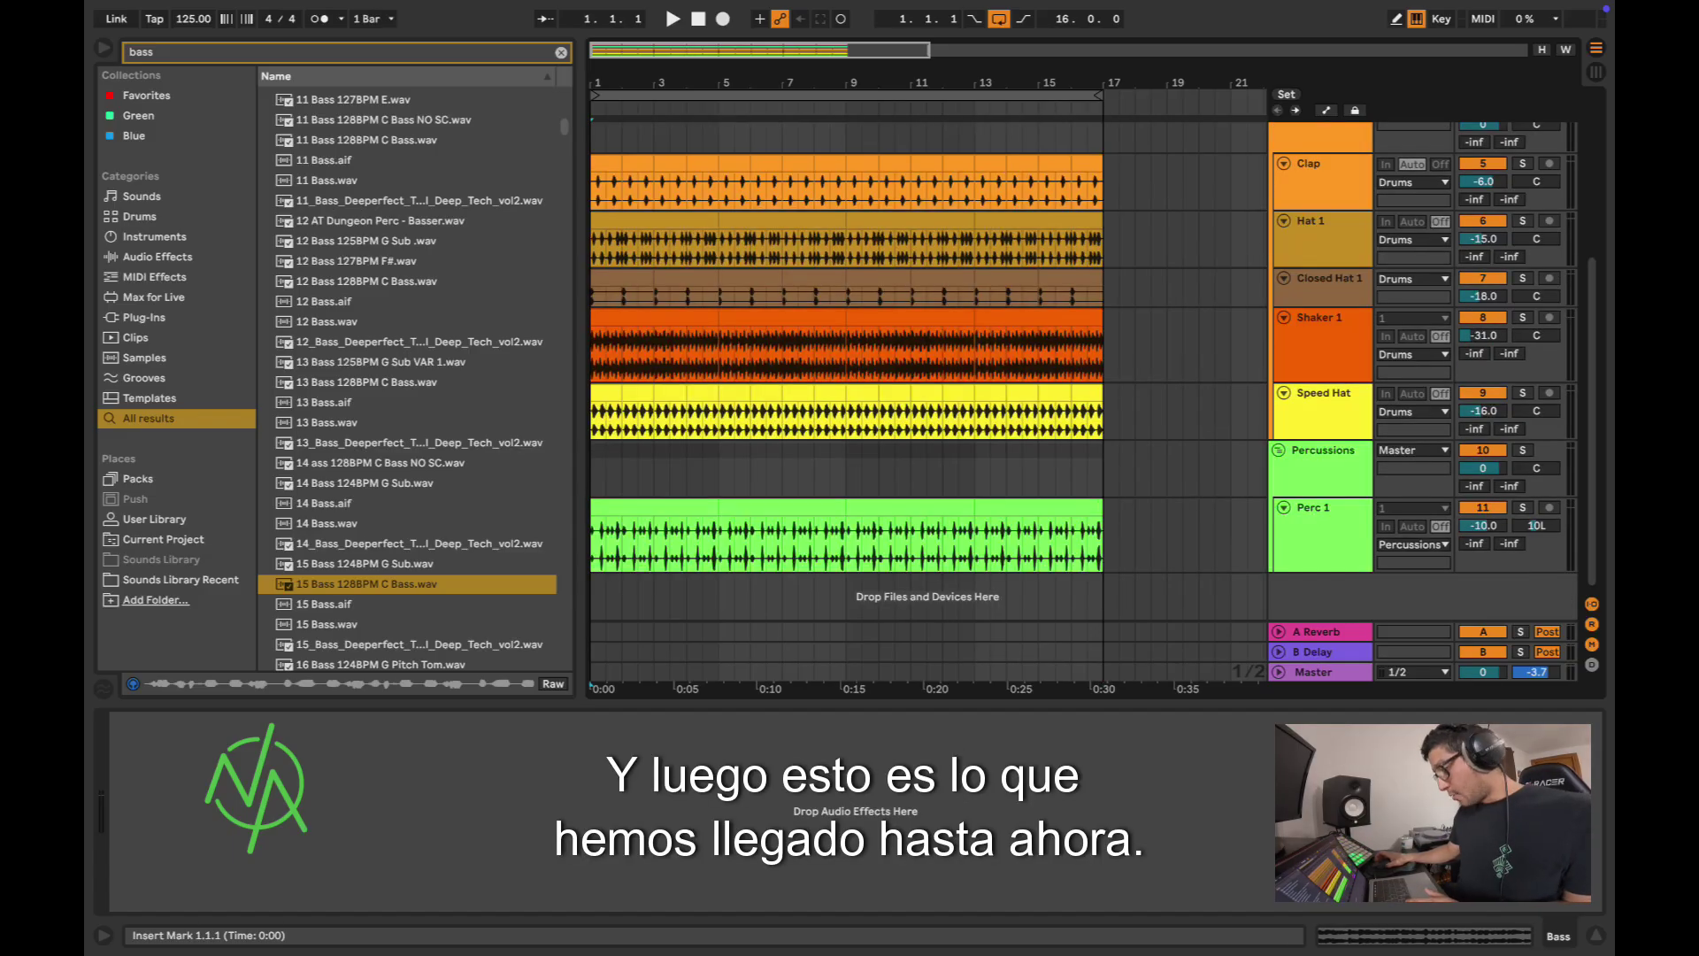
scroll(884, 372, up, 5)
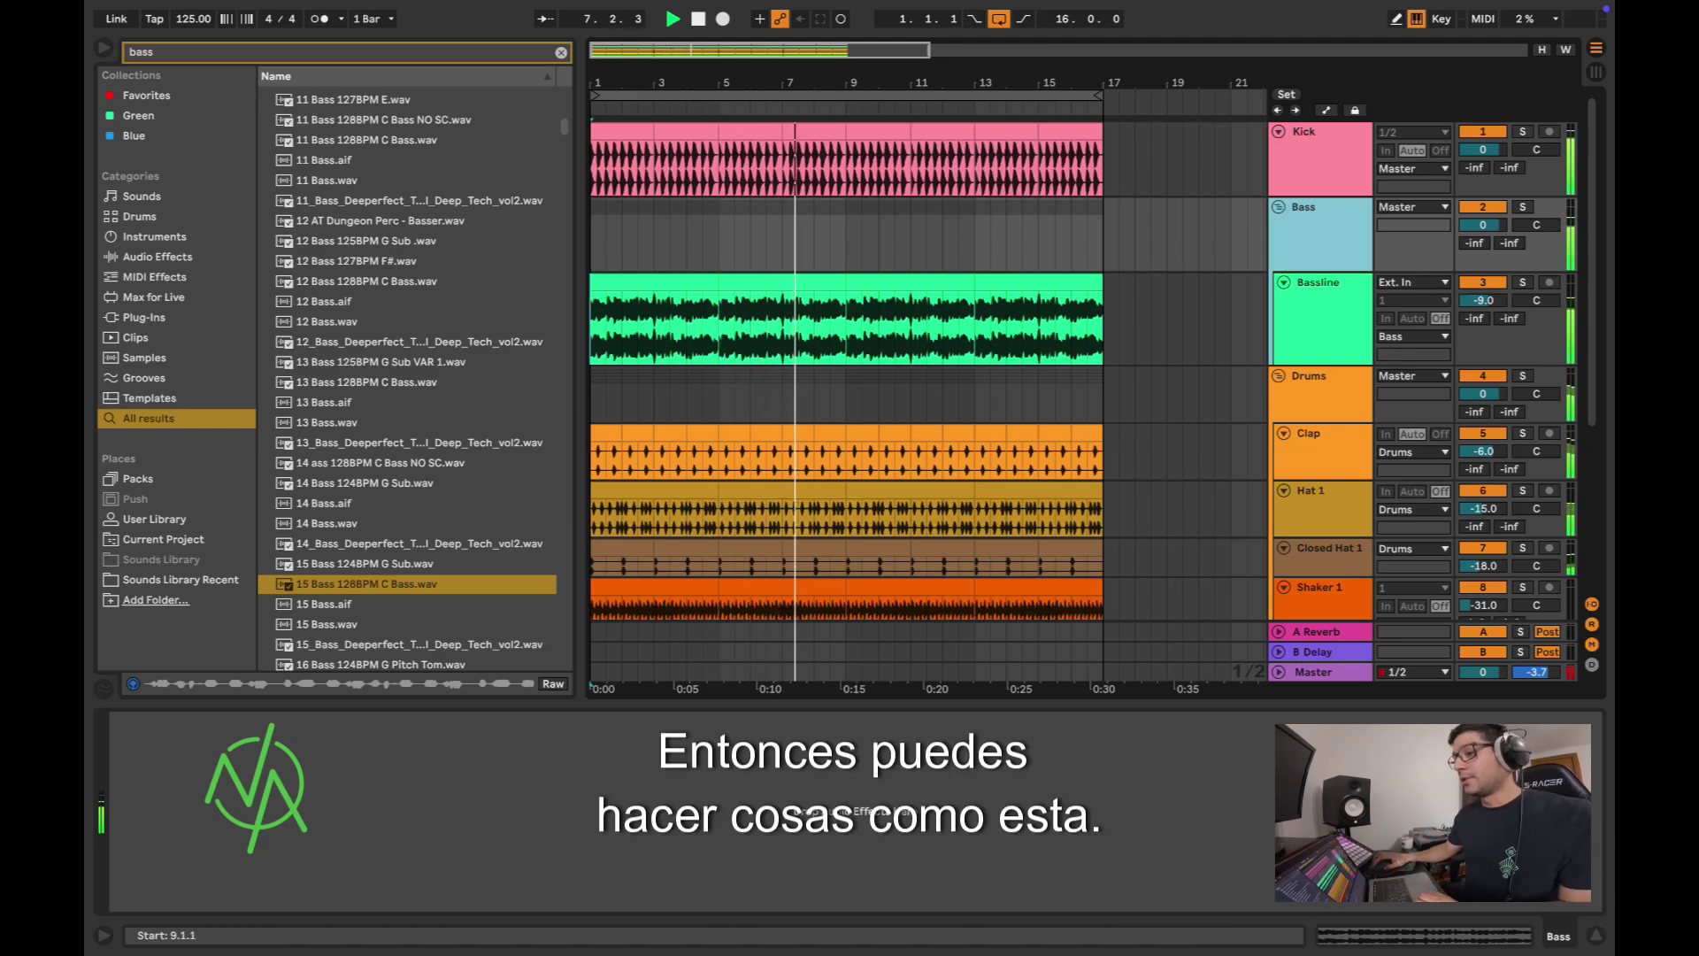
Step: Shorten the Kick clip that starts at bar 7 so it ends at 8.4.1, leaving a one-beat gap before bar 9, and play the passage
click(814, 131)
key(space)
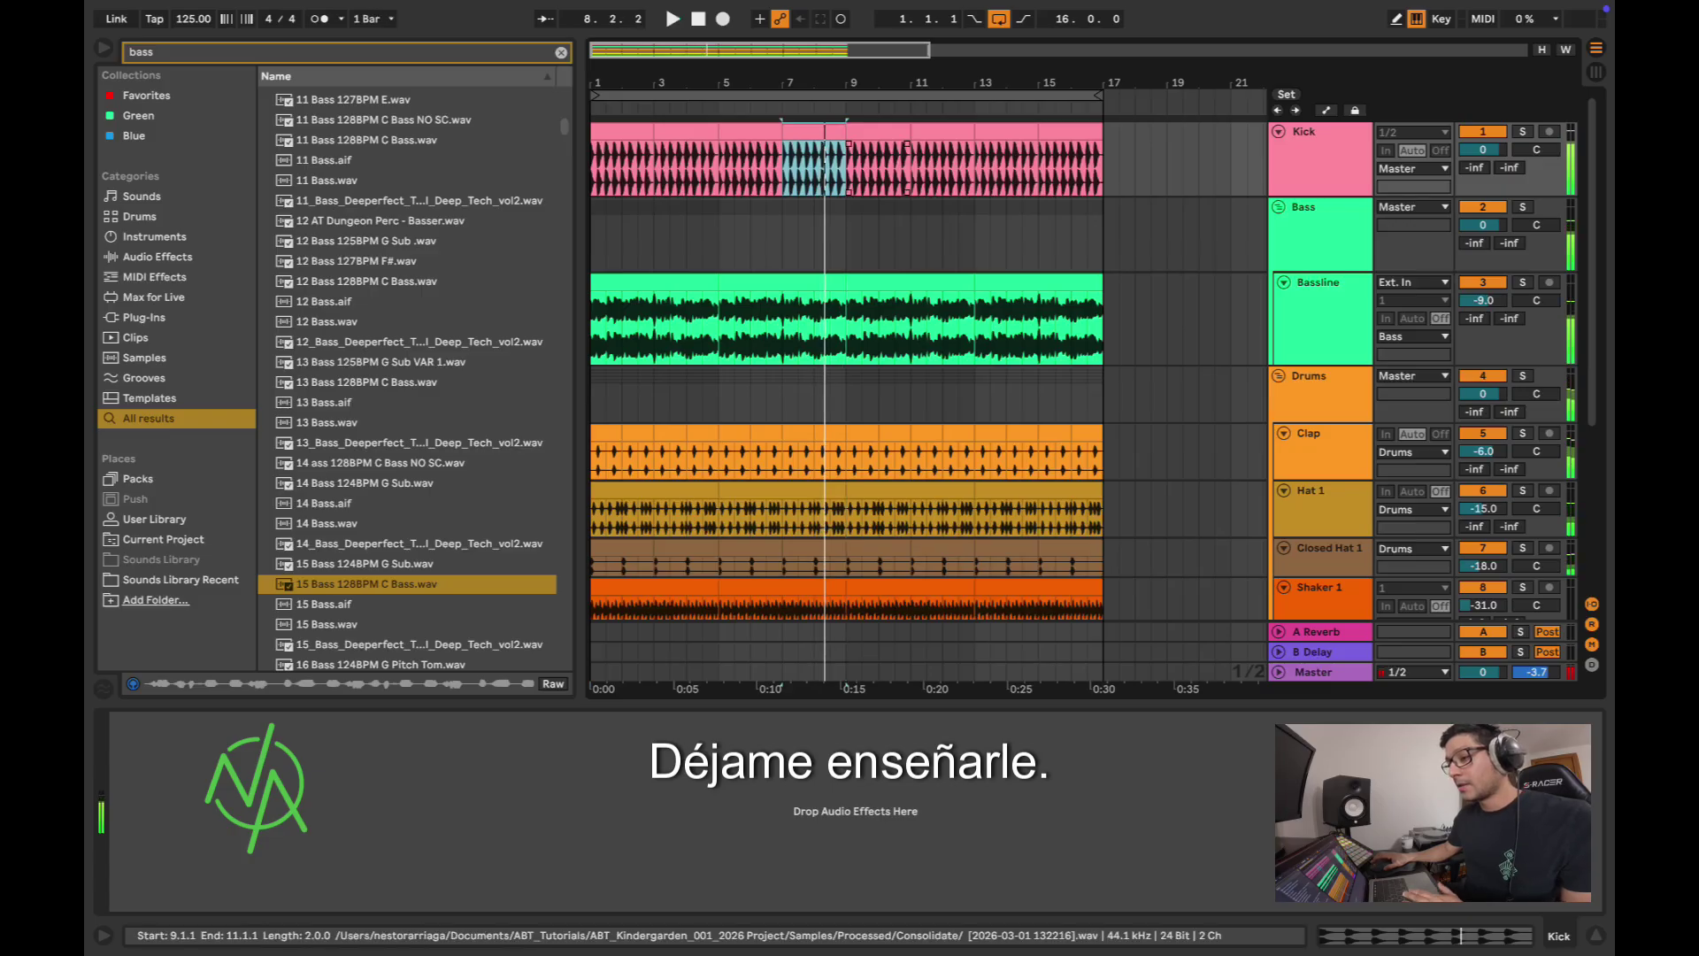
scroll(801, 168, up, 1)
click(798, 168)
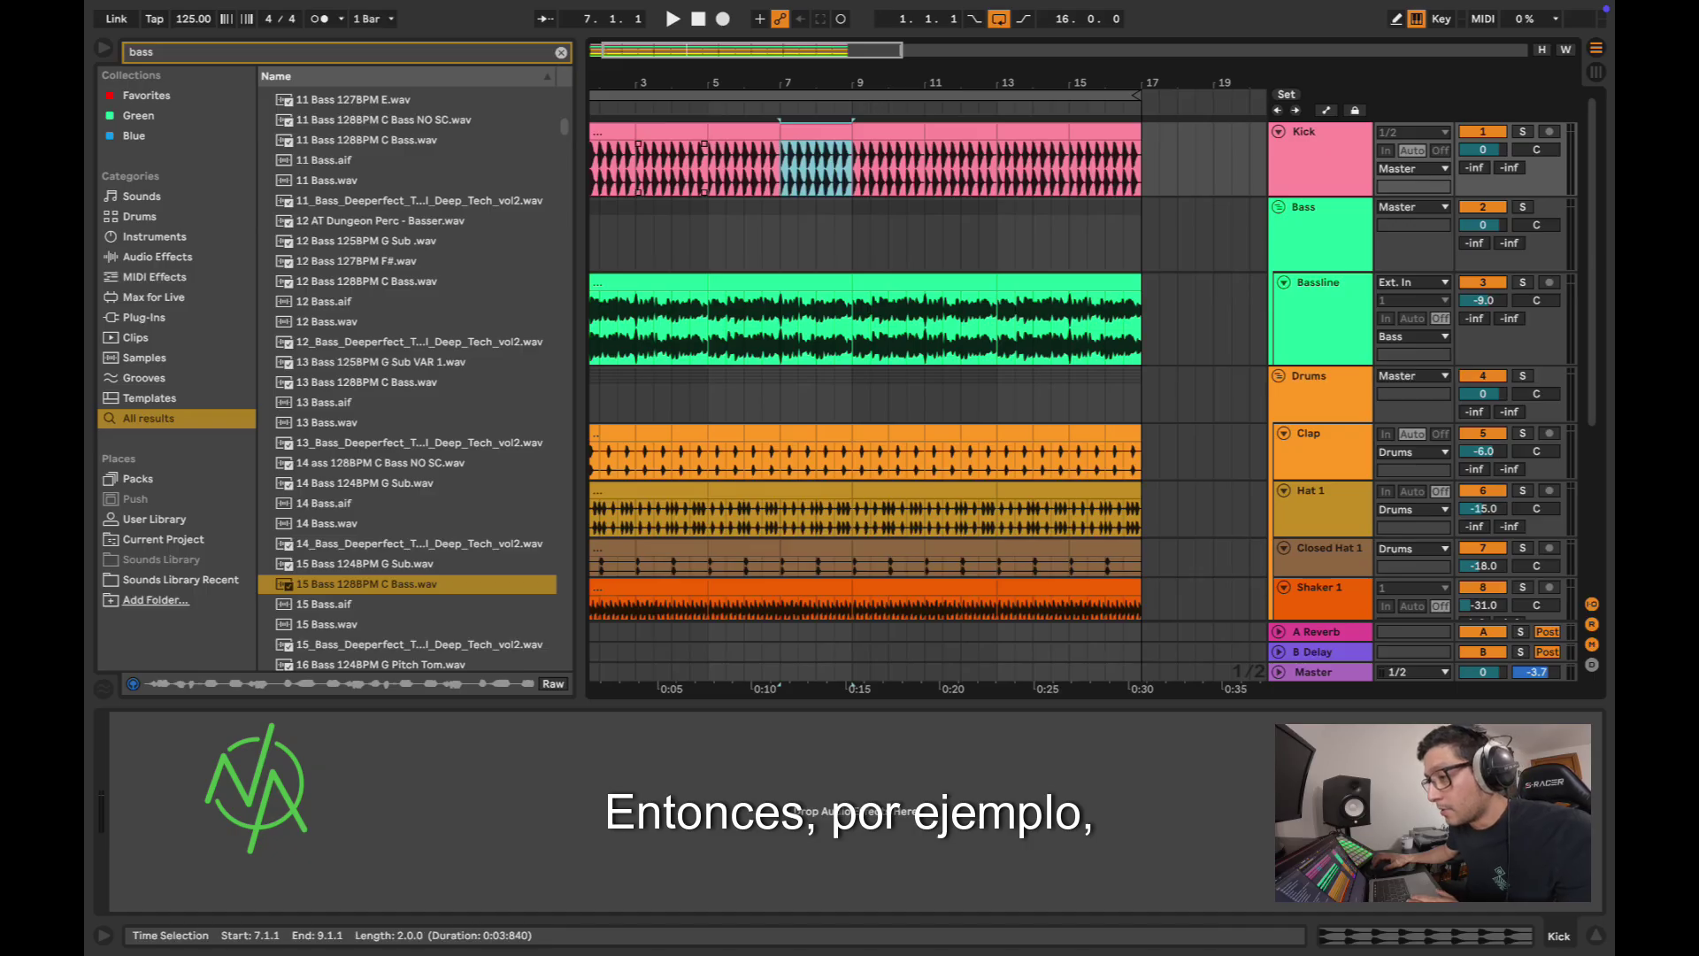
click(748, 132)
scroll(811, 132, up, 5)
scroll(811, 132, down, 1)
drag(890, 132, 873, 131)
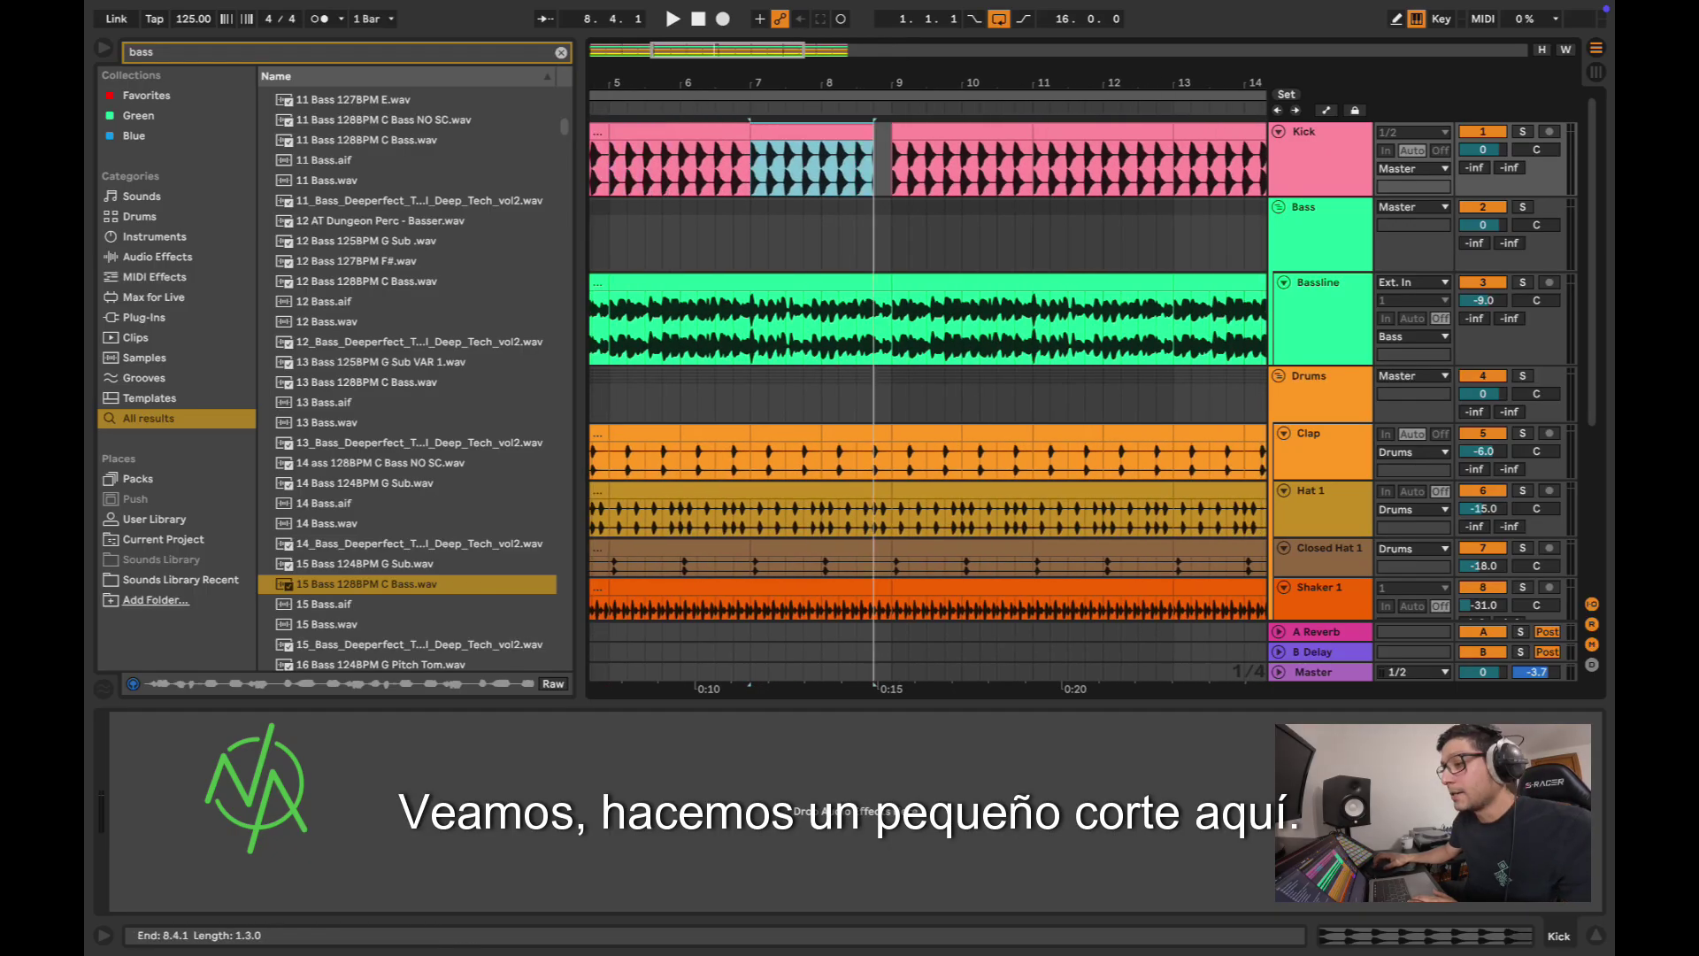
key(space)
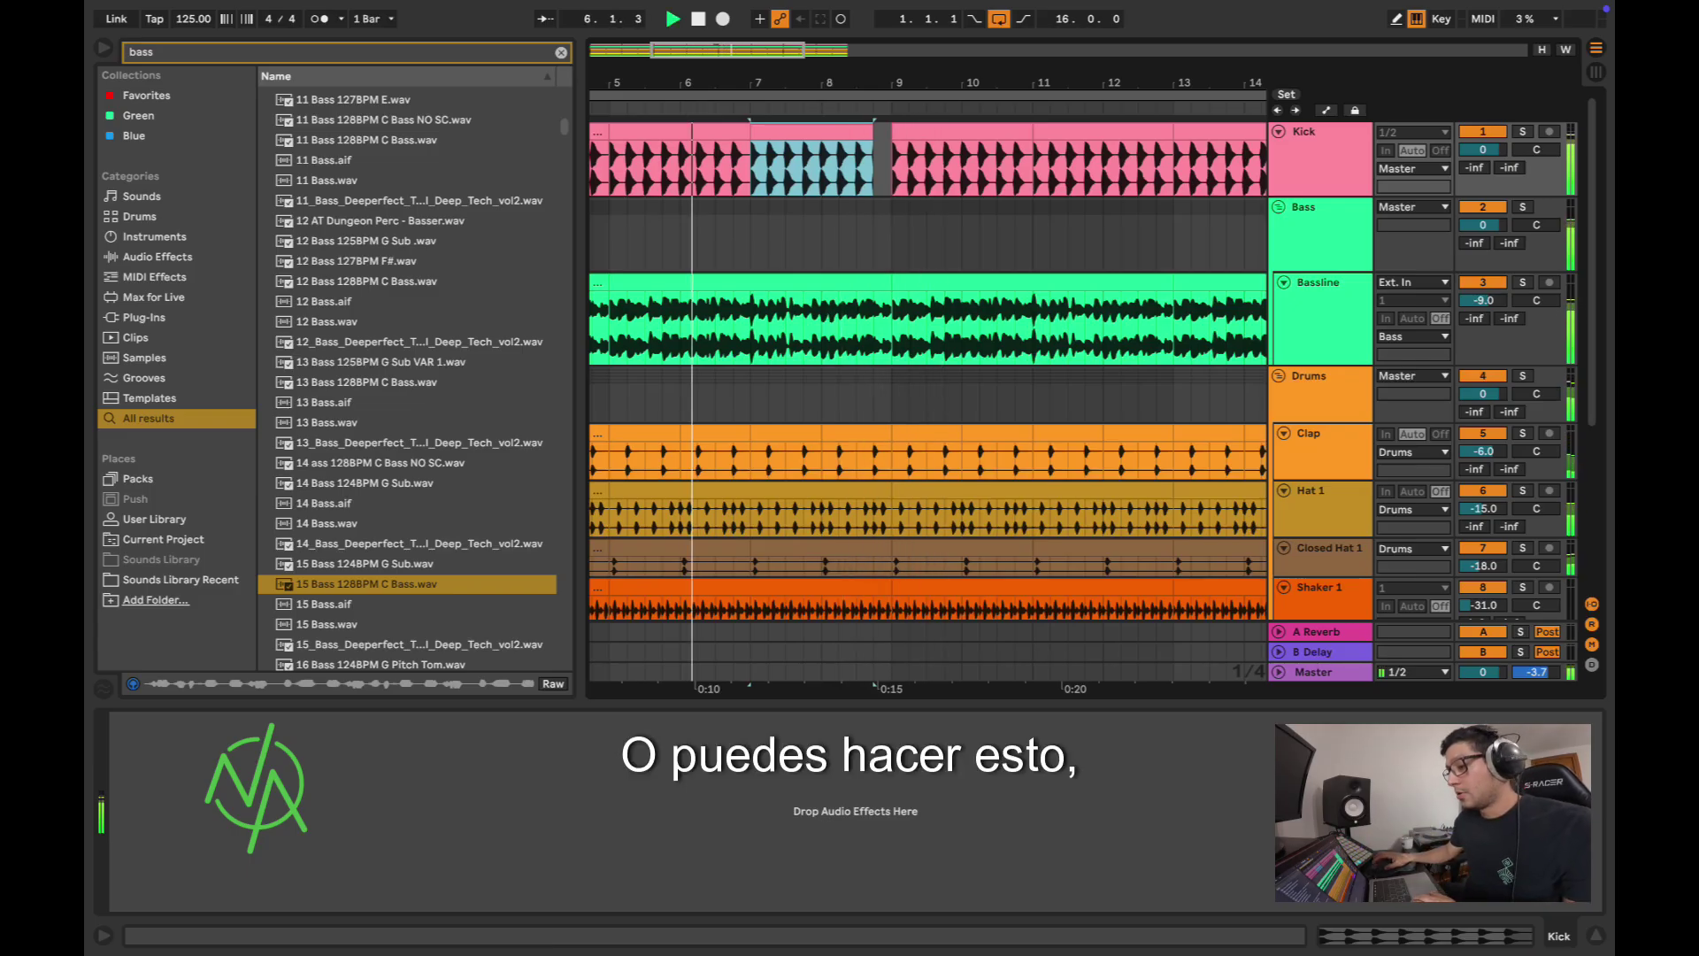
key(space)
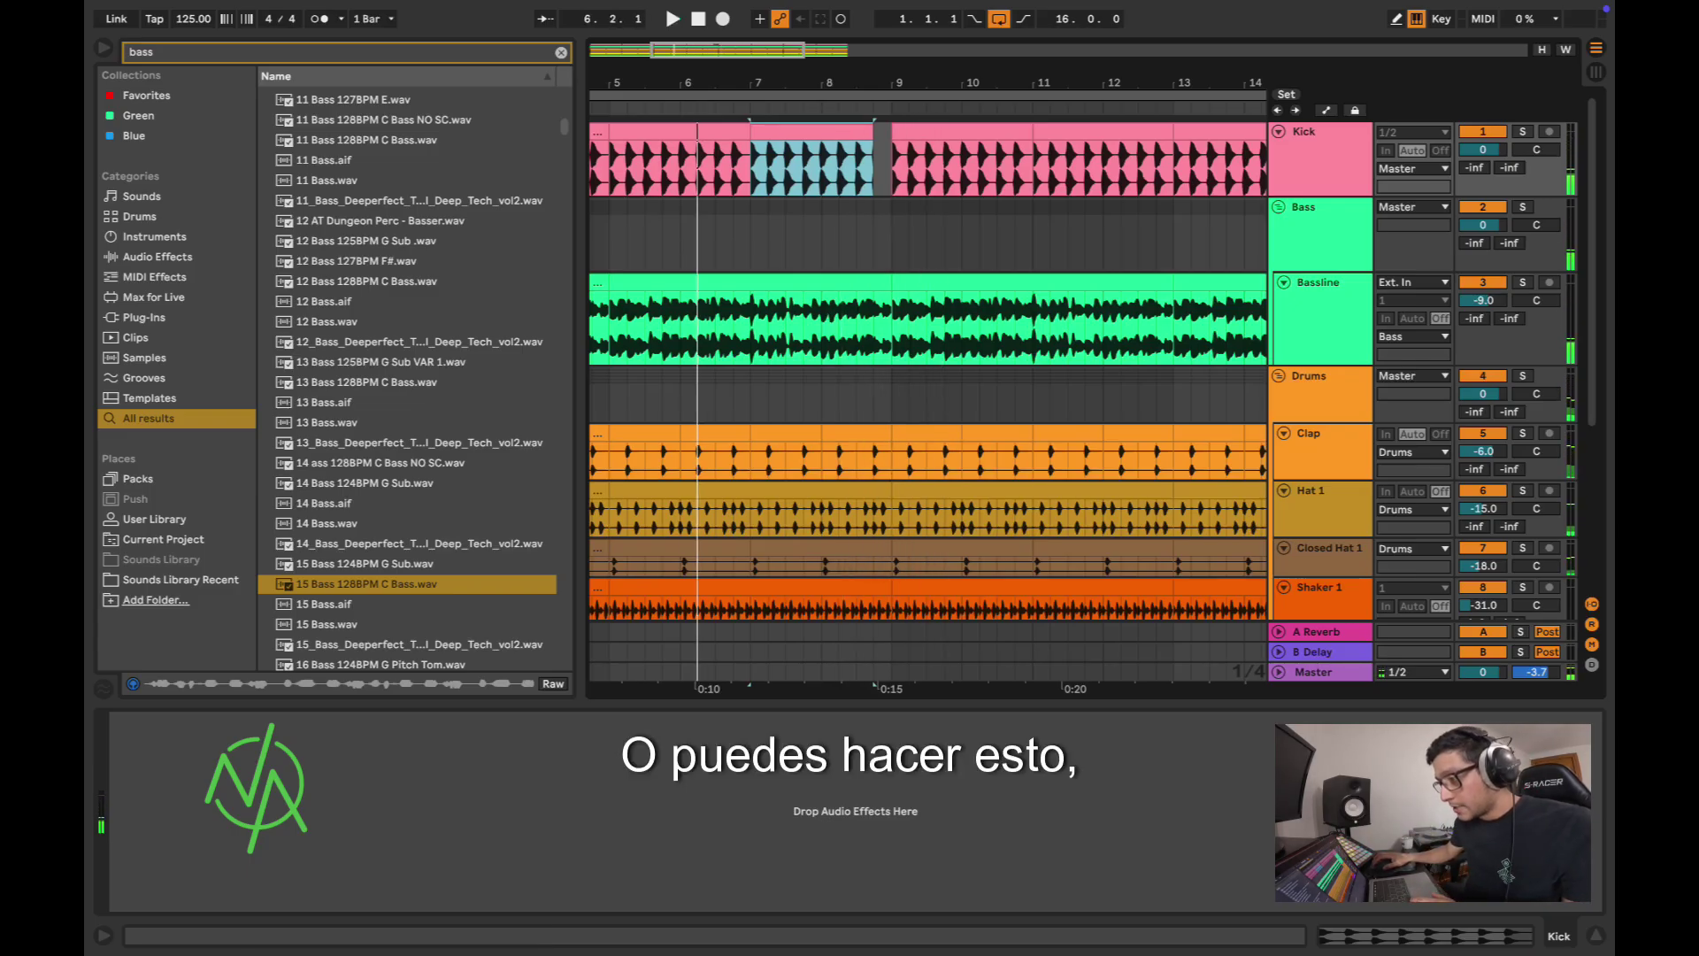
Step: Delete the beat from 8.4.1 to 9.1.1 on the tracks from Clap down to Speed Hat, and play the passage
scroll(863, 354, down, 2)
scroll(864, 354, up, 3)
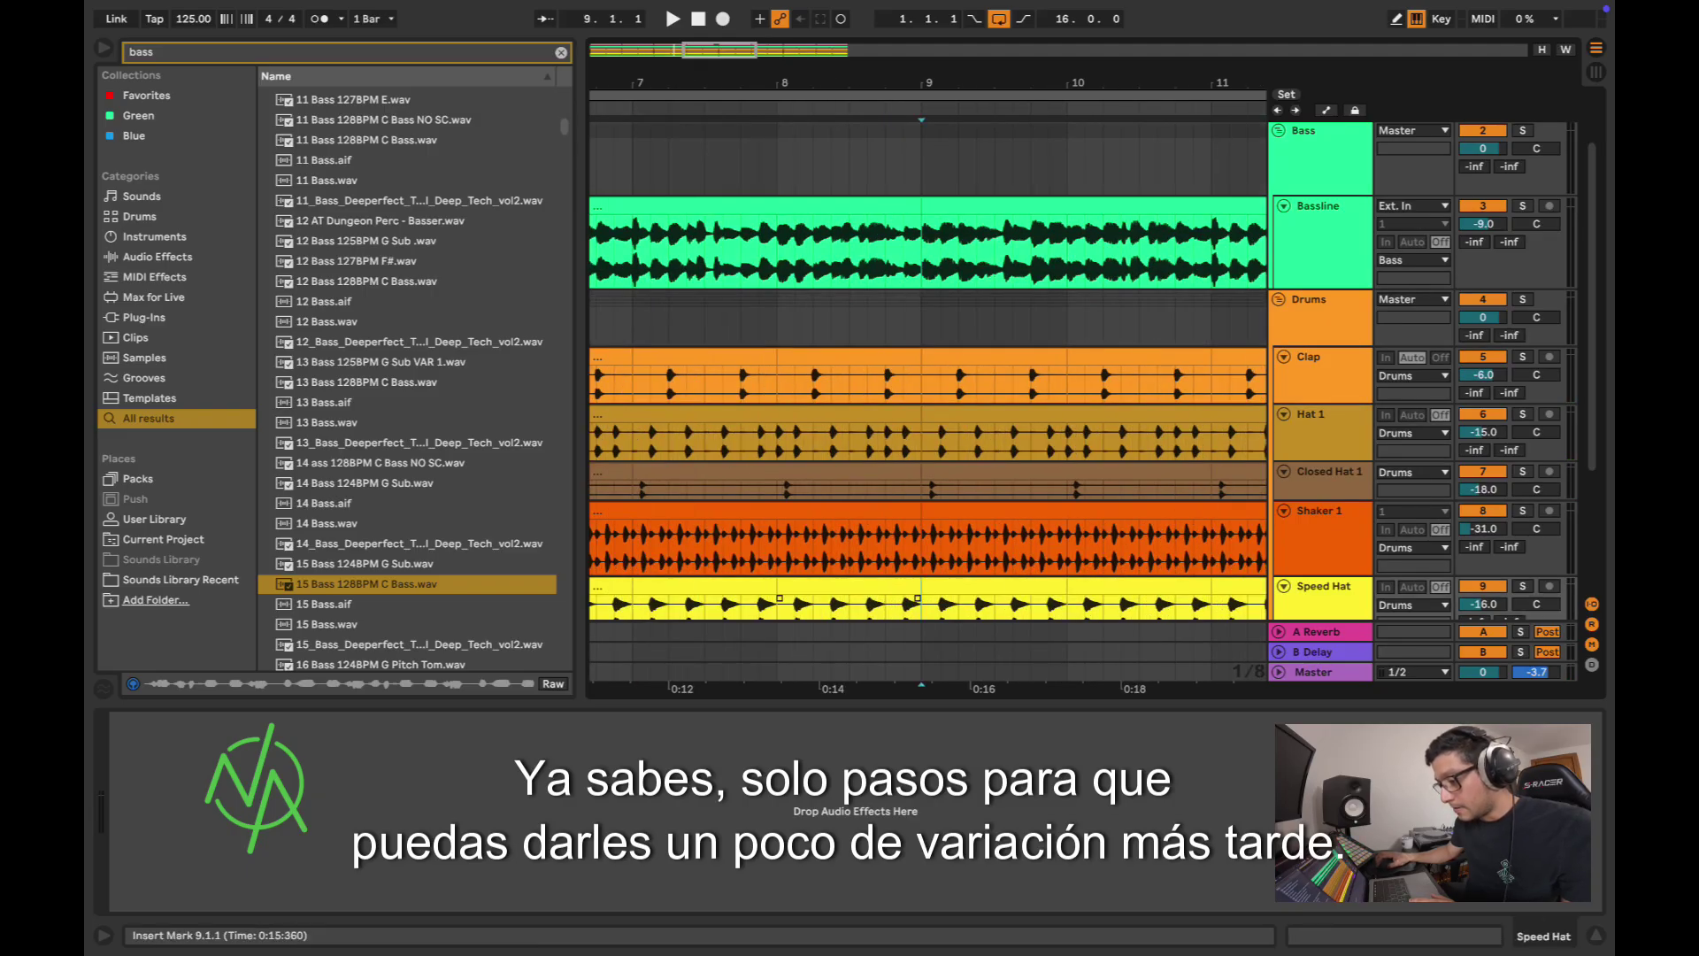
drag(888, 522, 888, 327)
key(Delete)
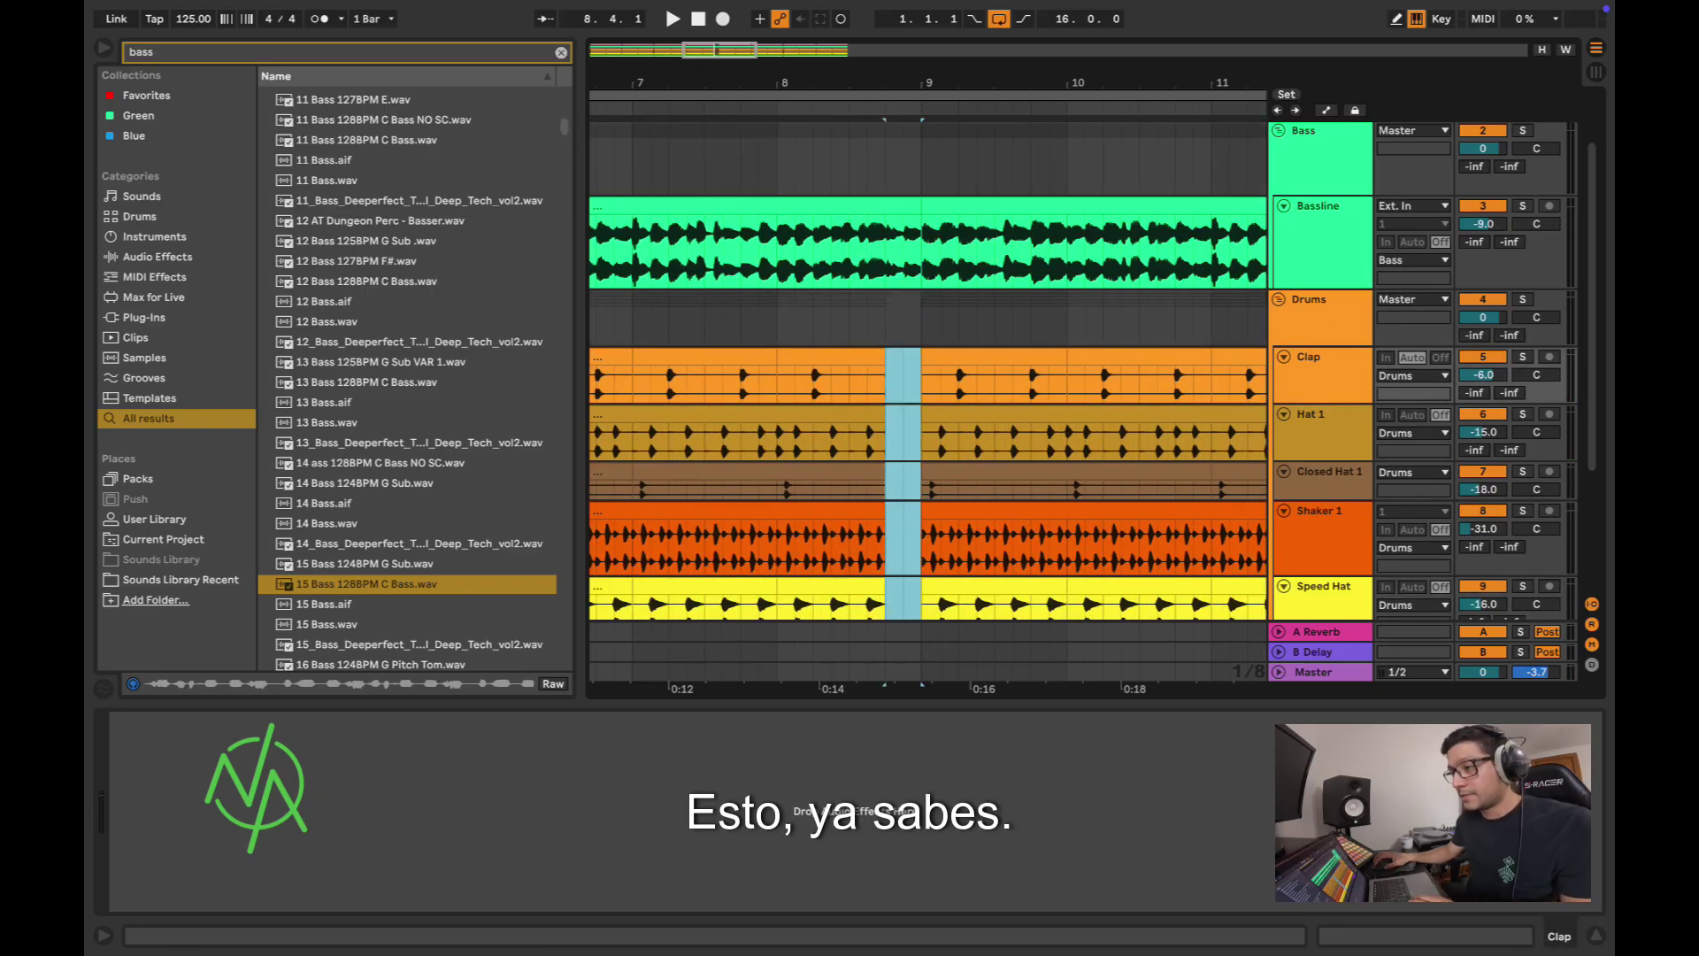
key(space)
scroll(929, 372, down, 3)
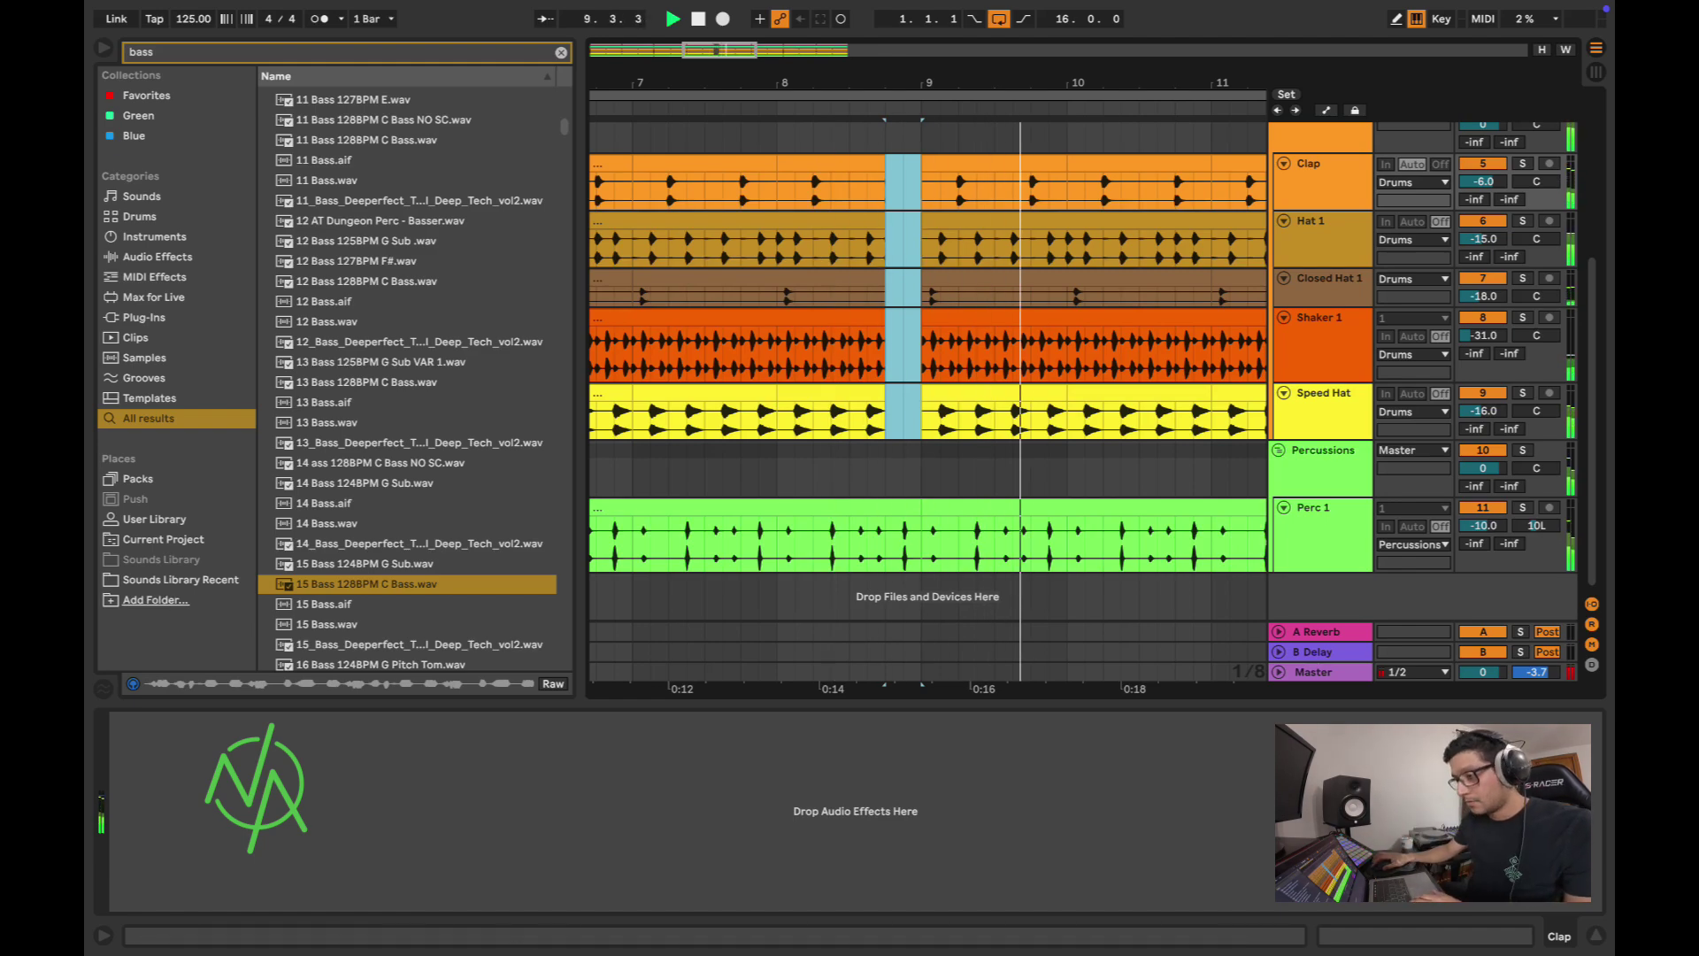
key(minus)
key(minus)
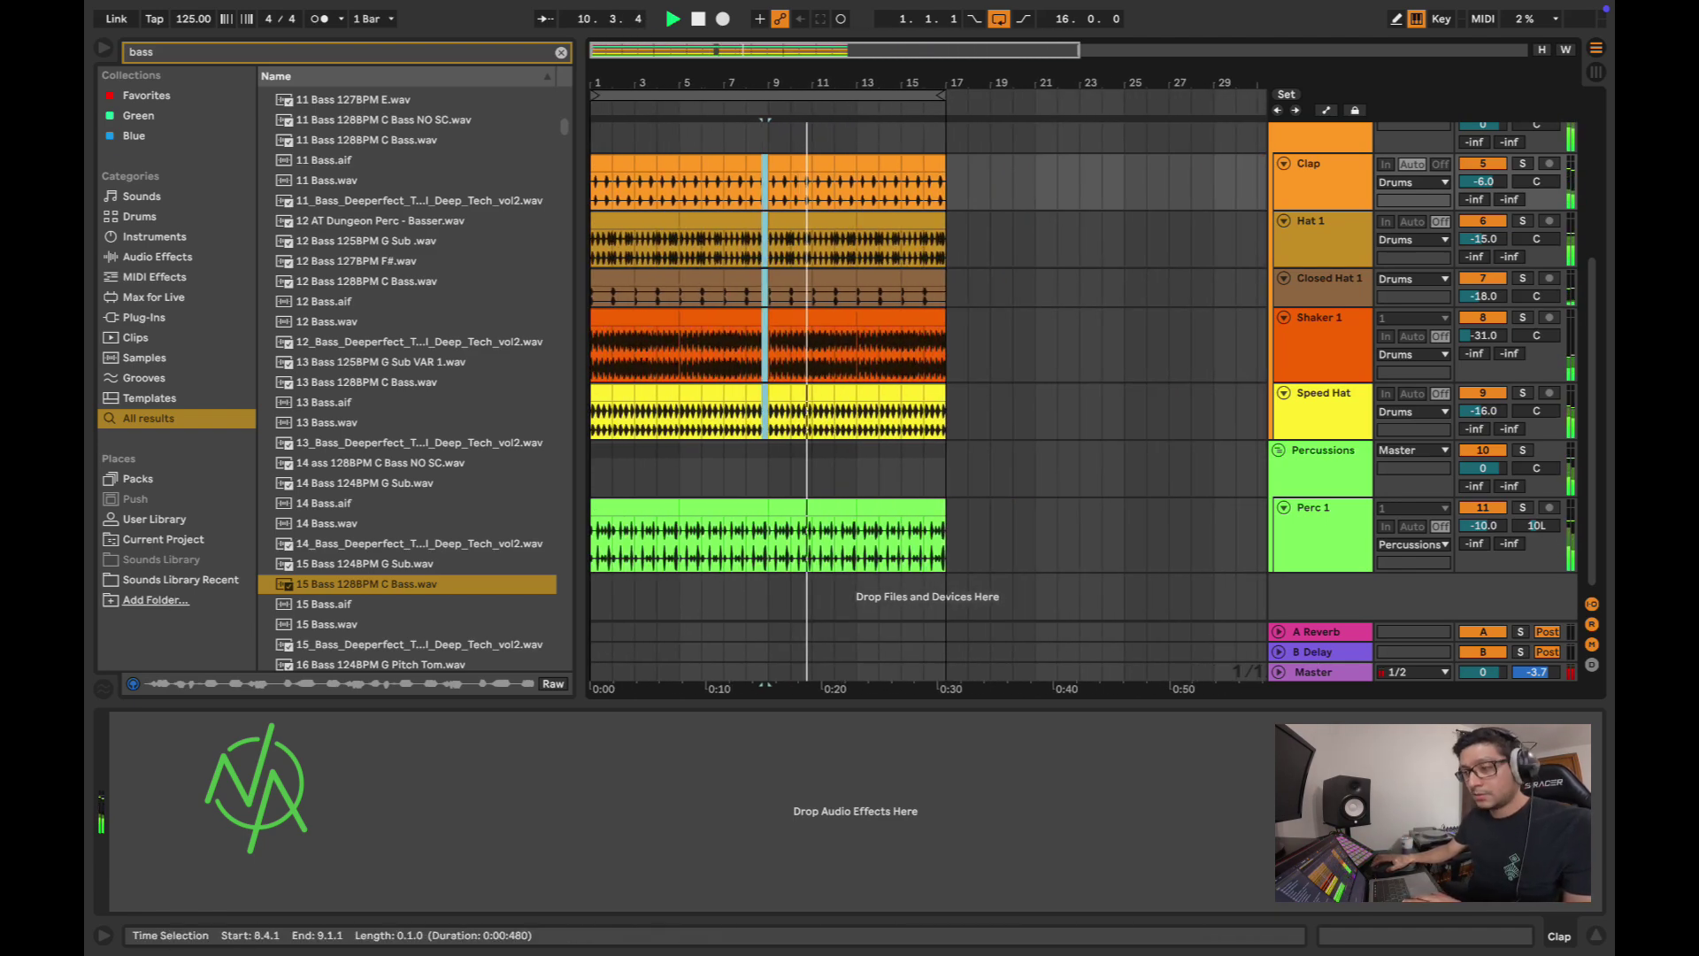
scroll(929, 398, up, 5)
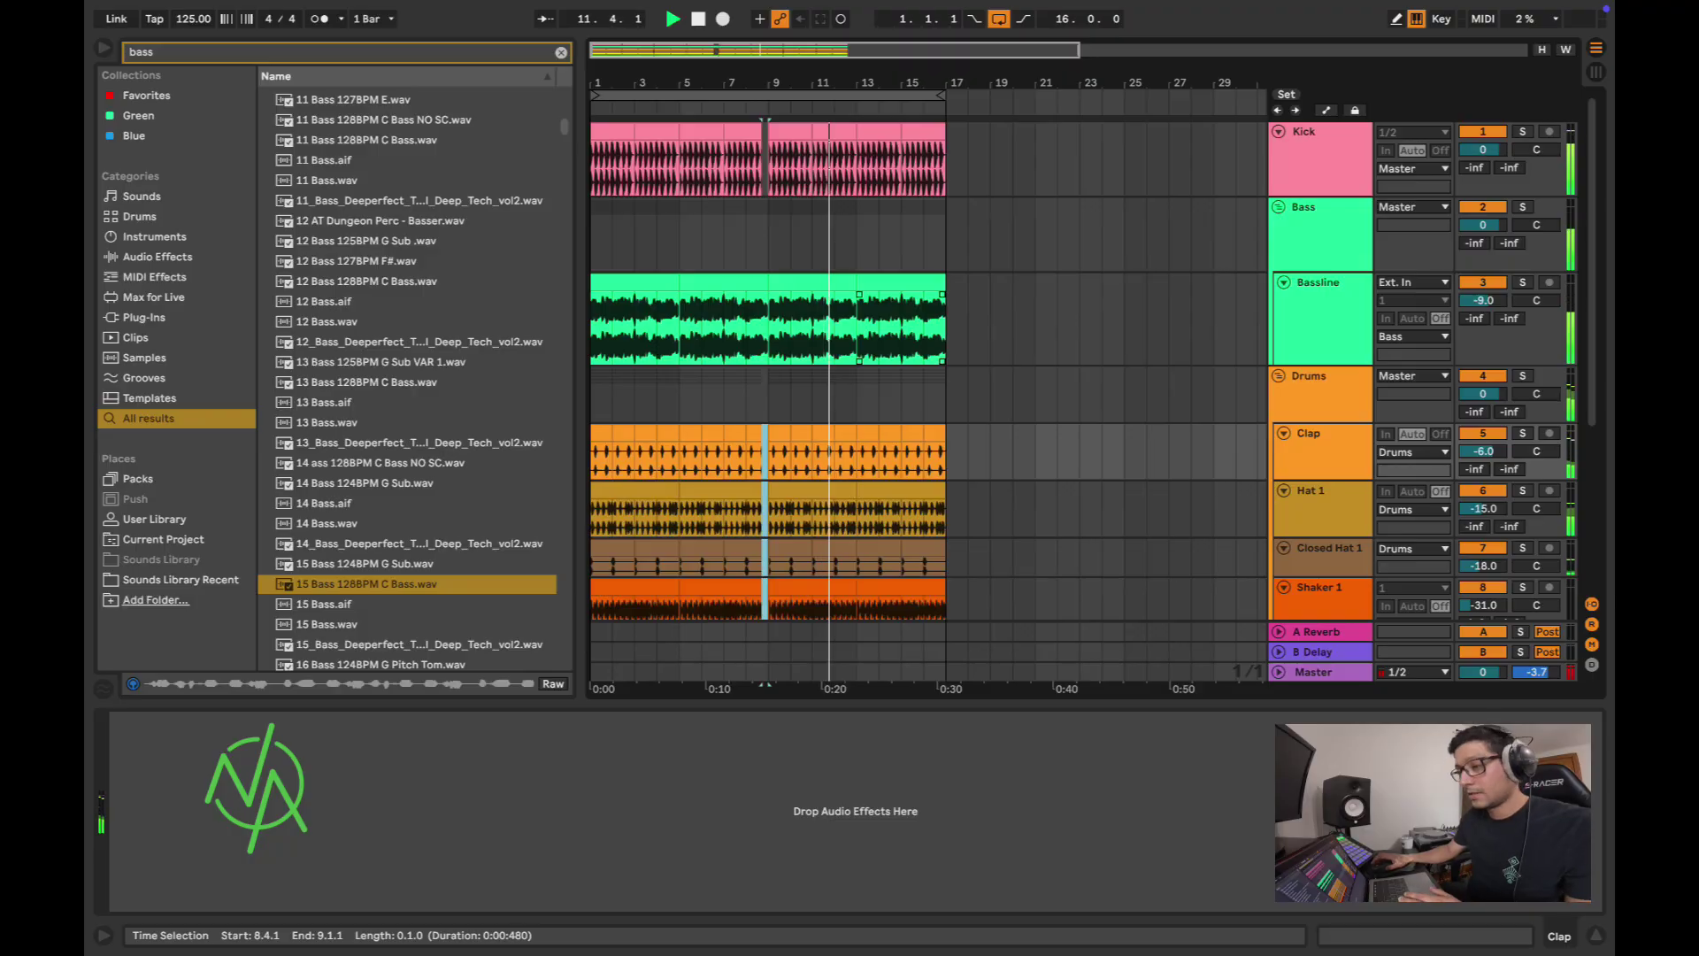
Step: Shorten the last Kick clip so it ends at 16.3.1, leaving a half-bar gap before bar 17, listen to the loop and stop
key(plus)
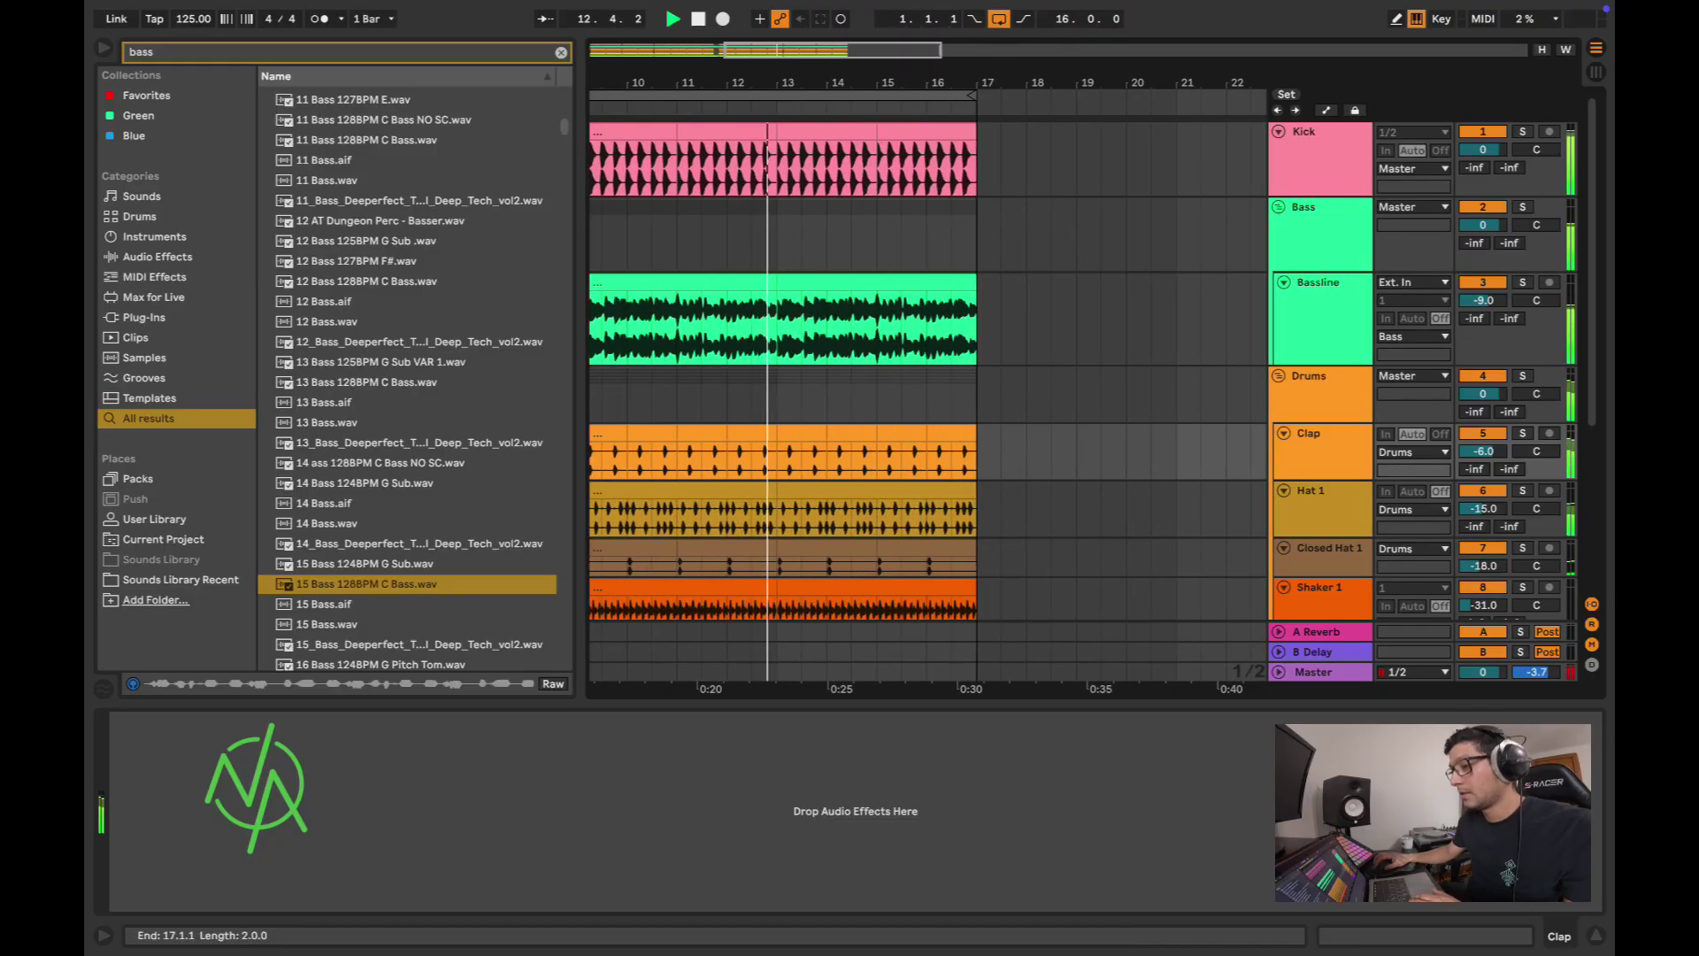
drag(976, 132, 952, 132)
key(minus)
key(minus)
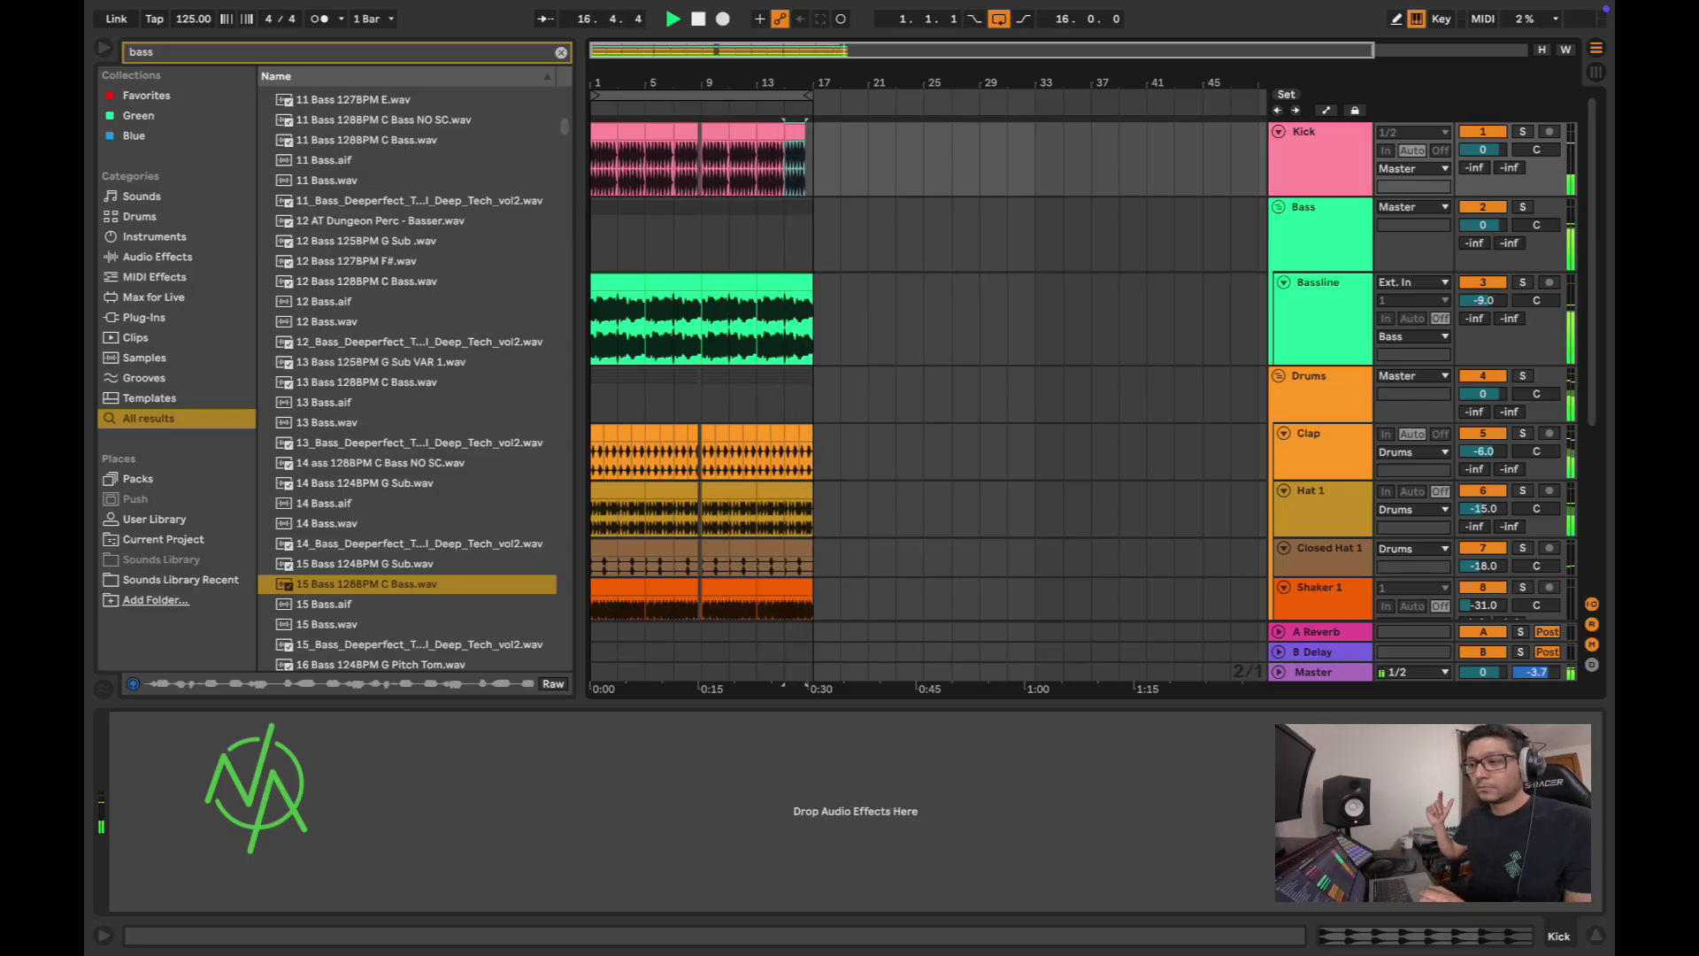
key(plus)
key(plus)
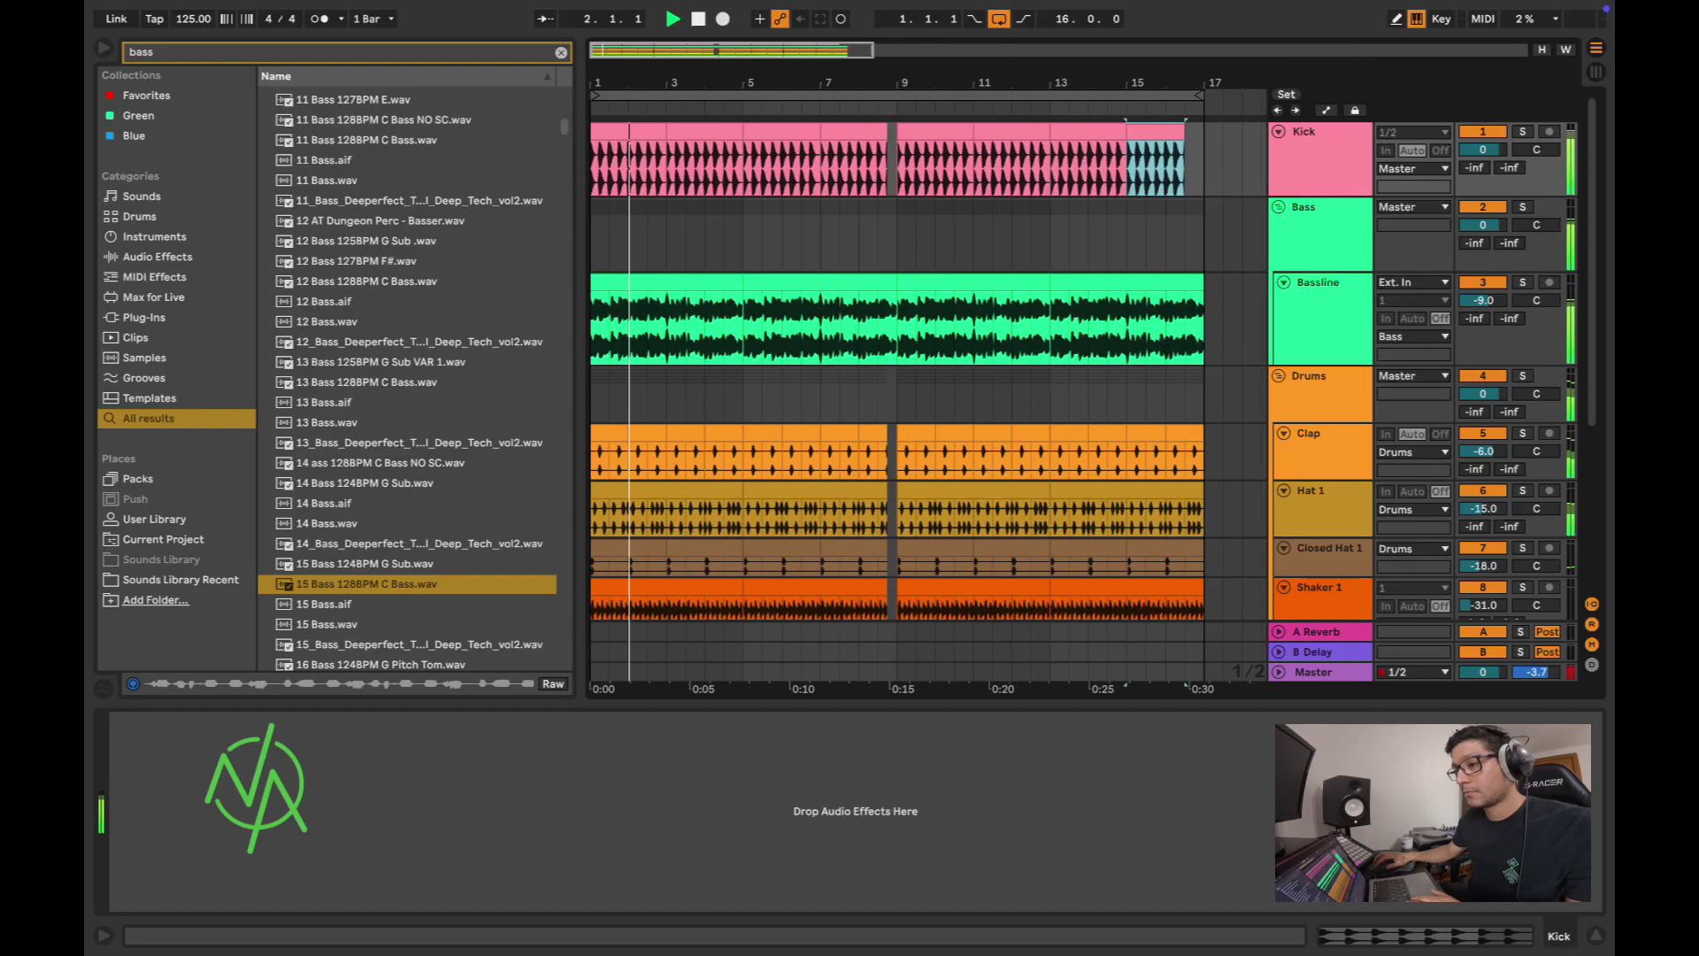
key(space)
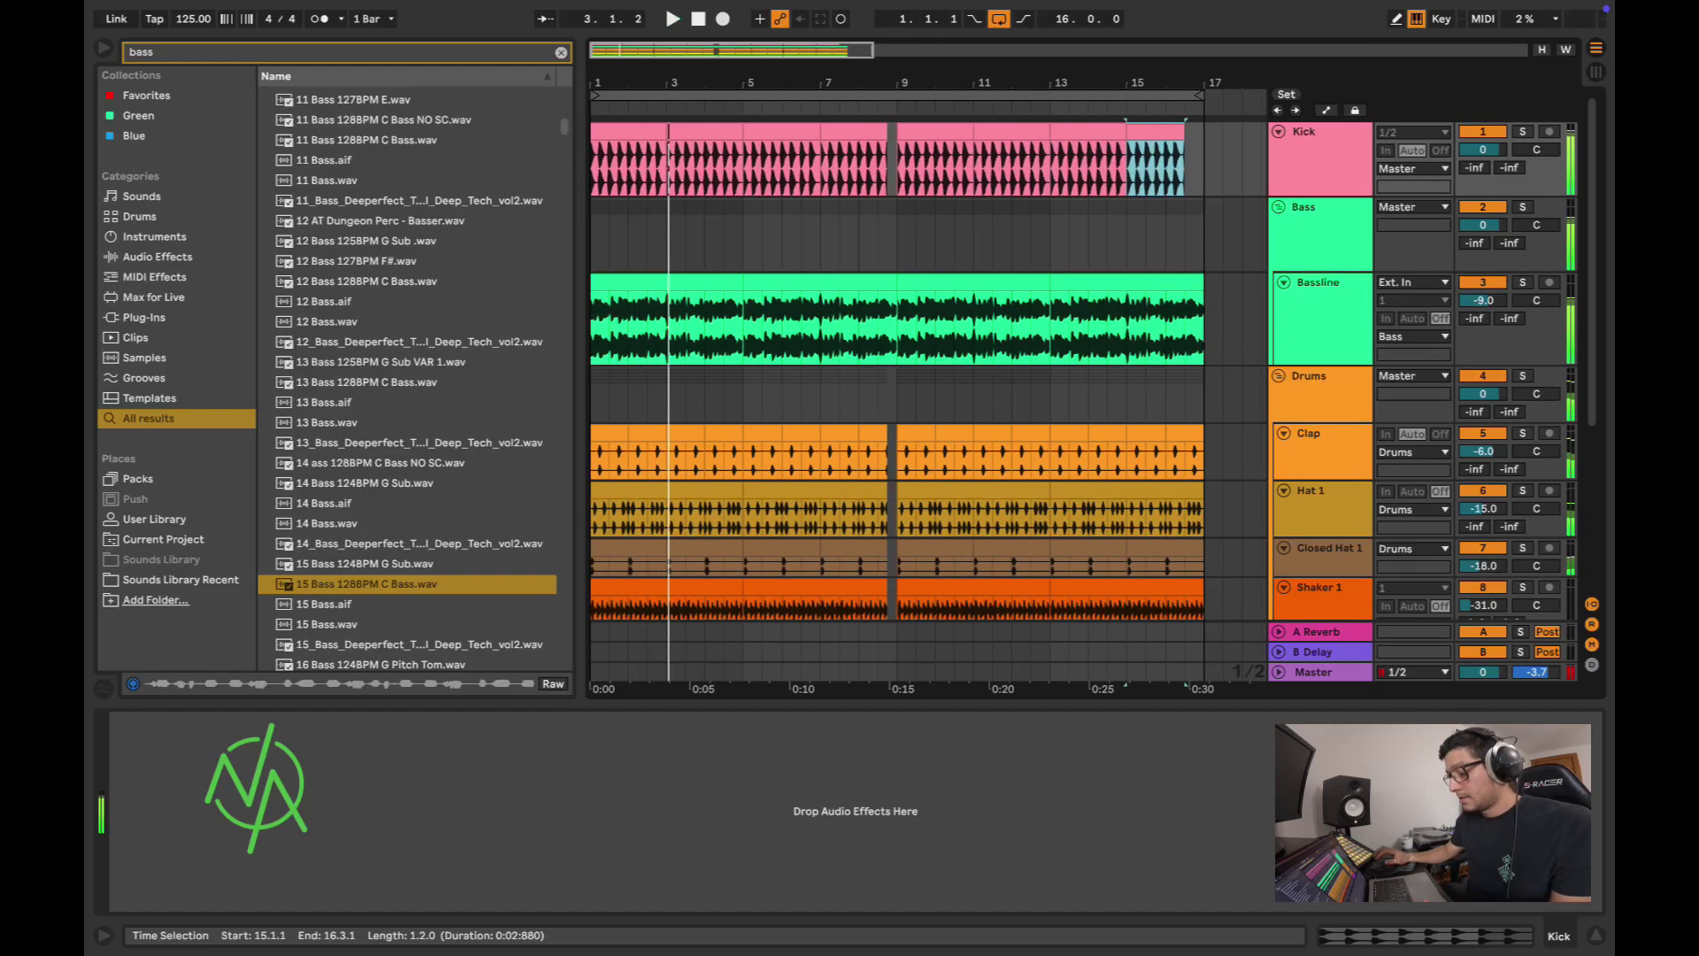
Step: Undo the cuts on the Kick and drum tracks to restore the continuous loops, and hide the browser
key(super+z)
key(super+z)
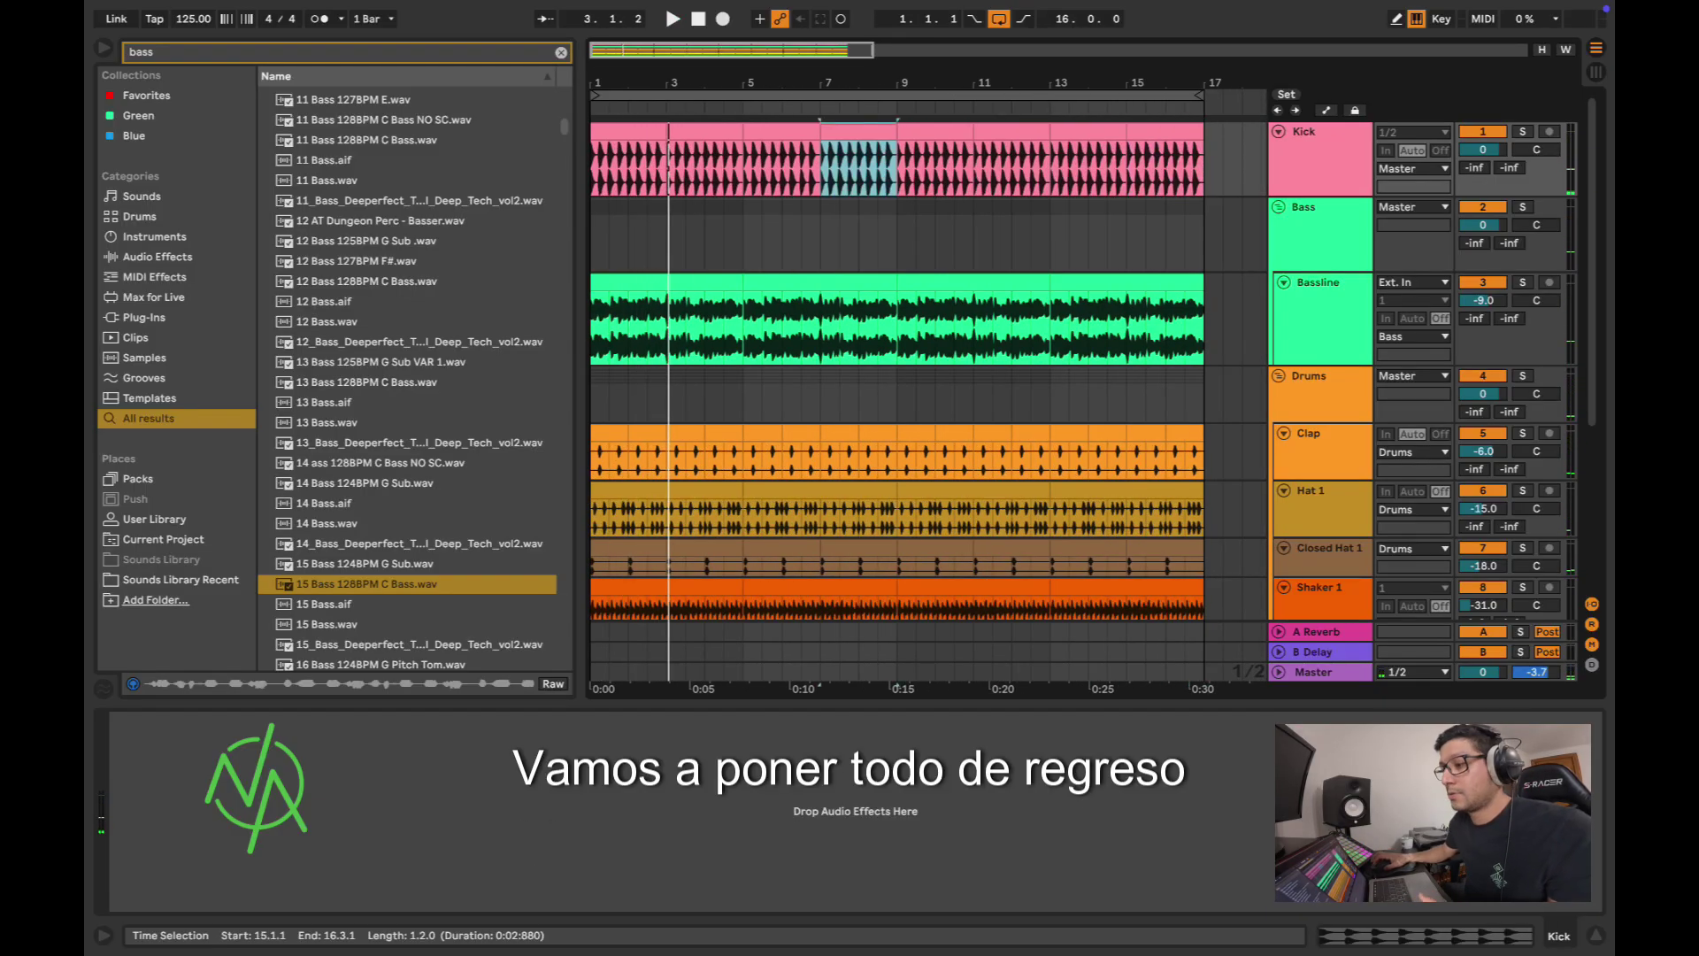
key(ctrl+alt+b)
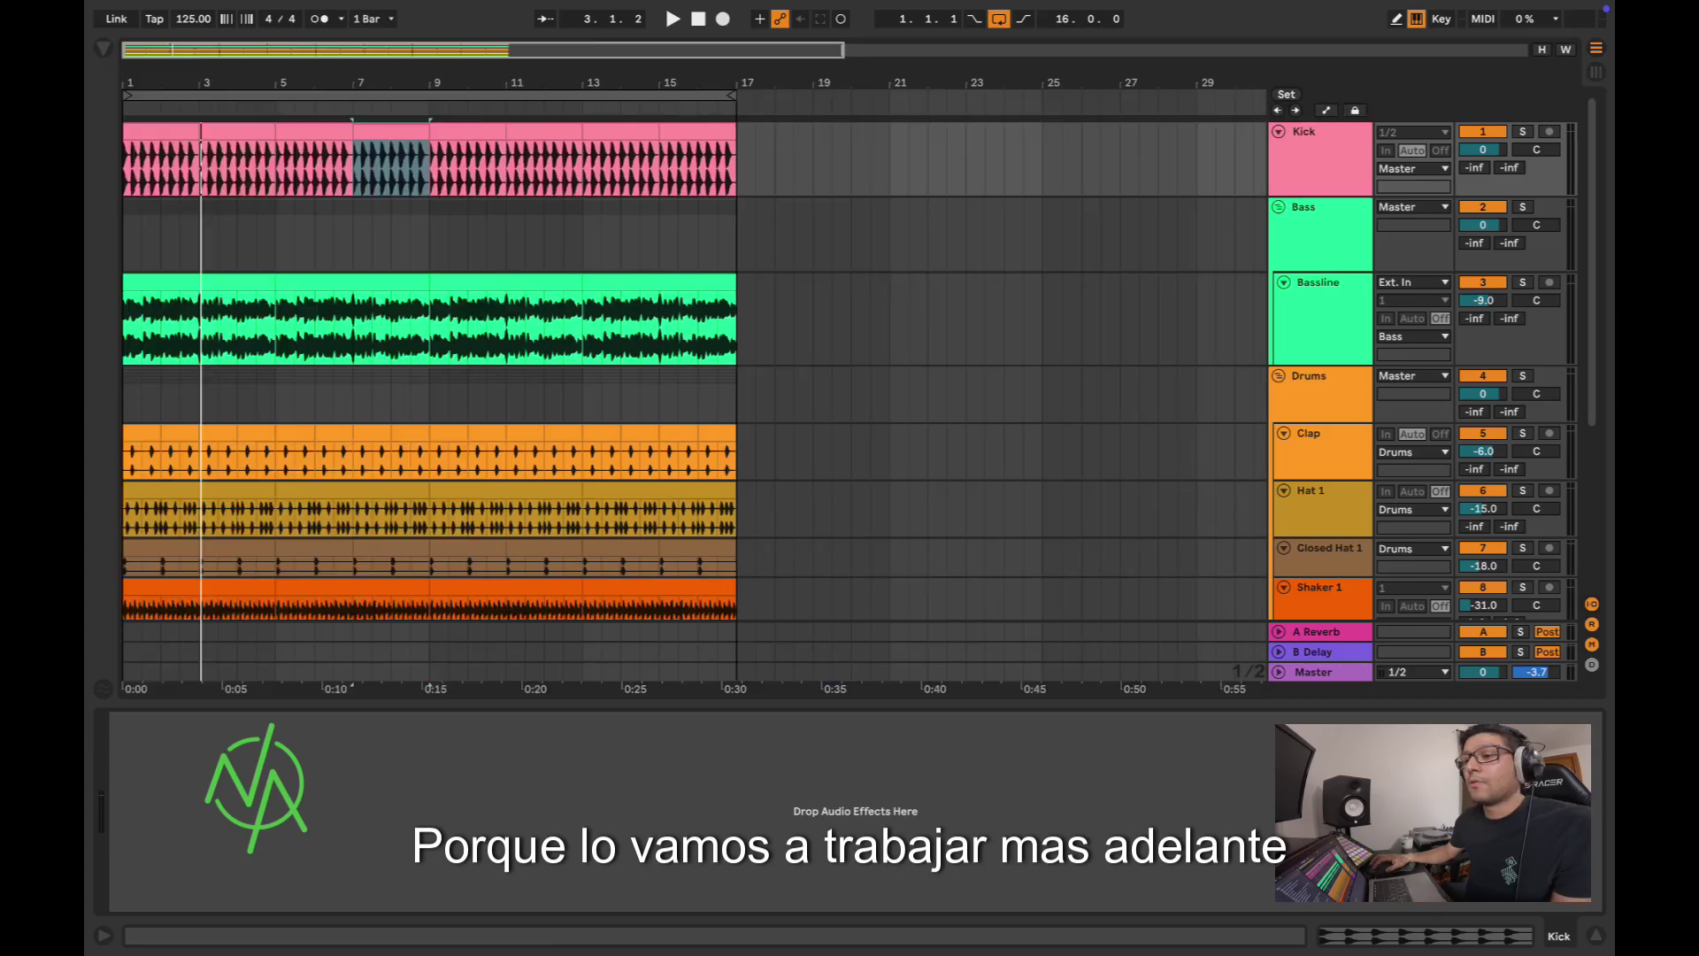
scroll(694, 390, up, 5)
scroll(694, 389, down, 5)
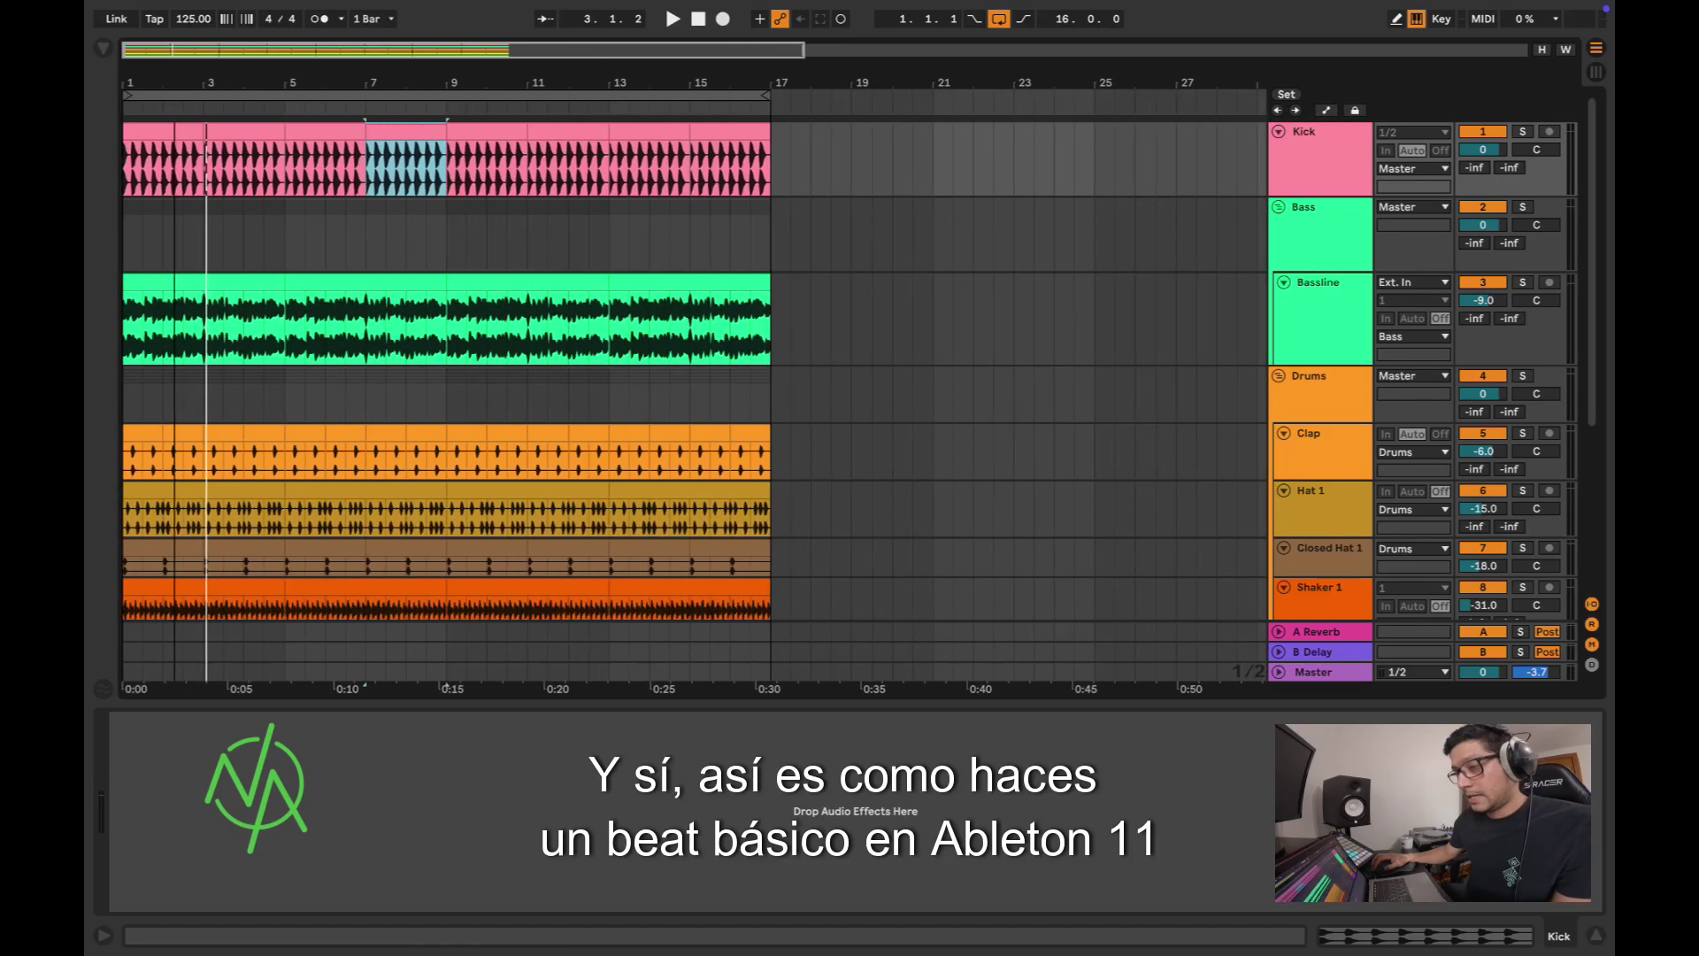
scroll(694, 372, down, 5)
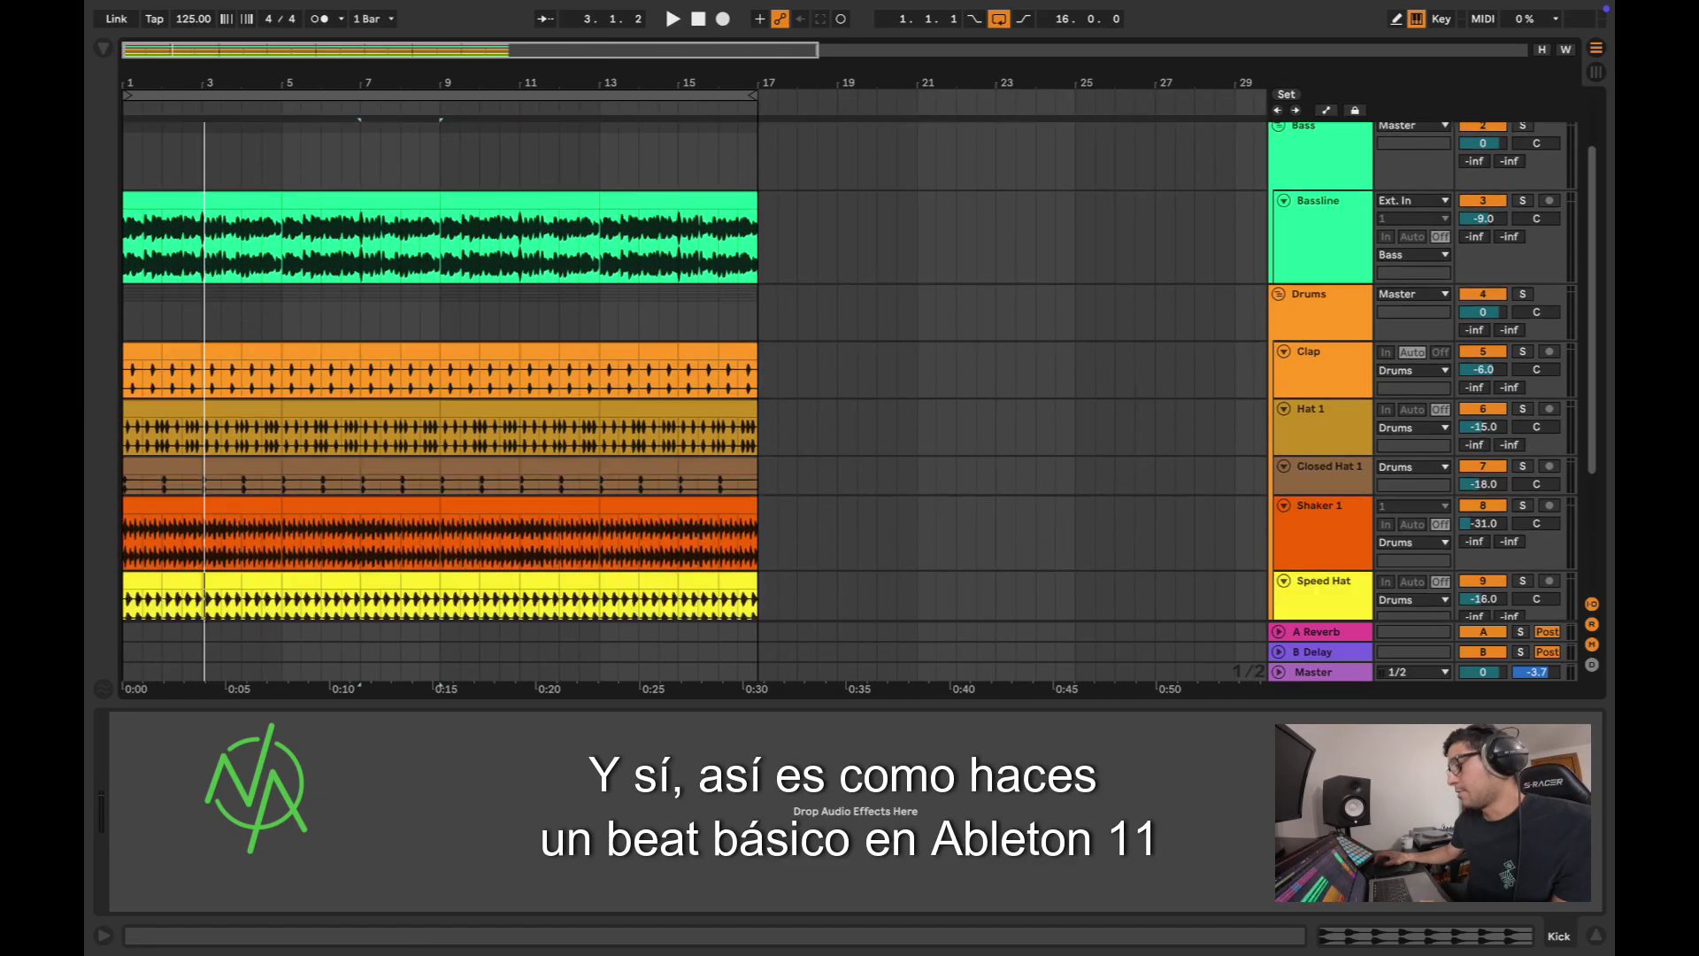
scroll(693, 372, up, 5)
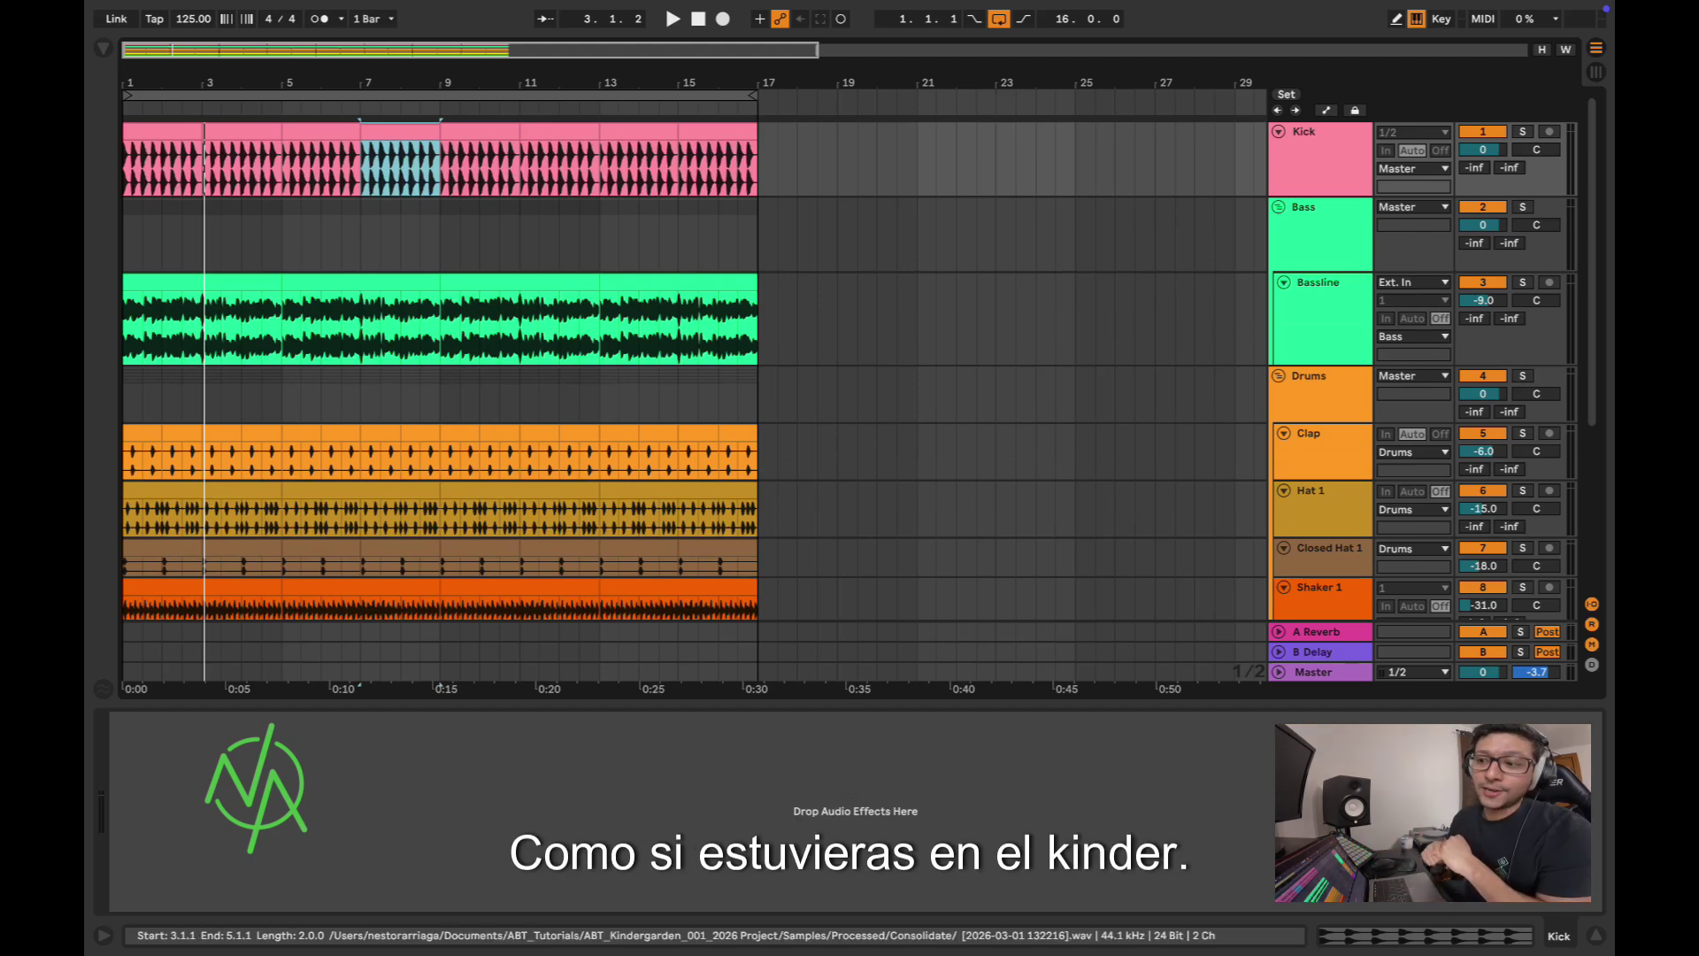
mouse_move(124, 81)
mouse_down()
mouse_move(124, 146)
mouse_move(124, 93)
mouse_up()
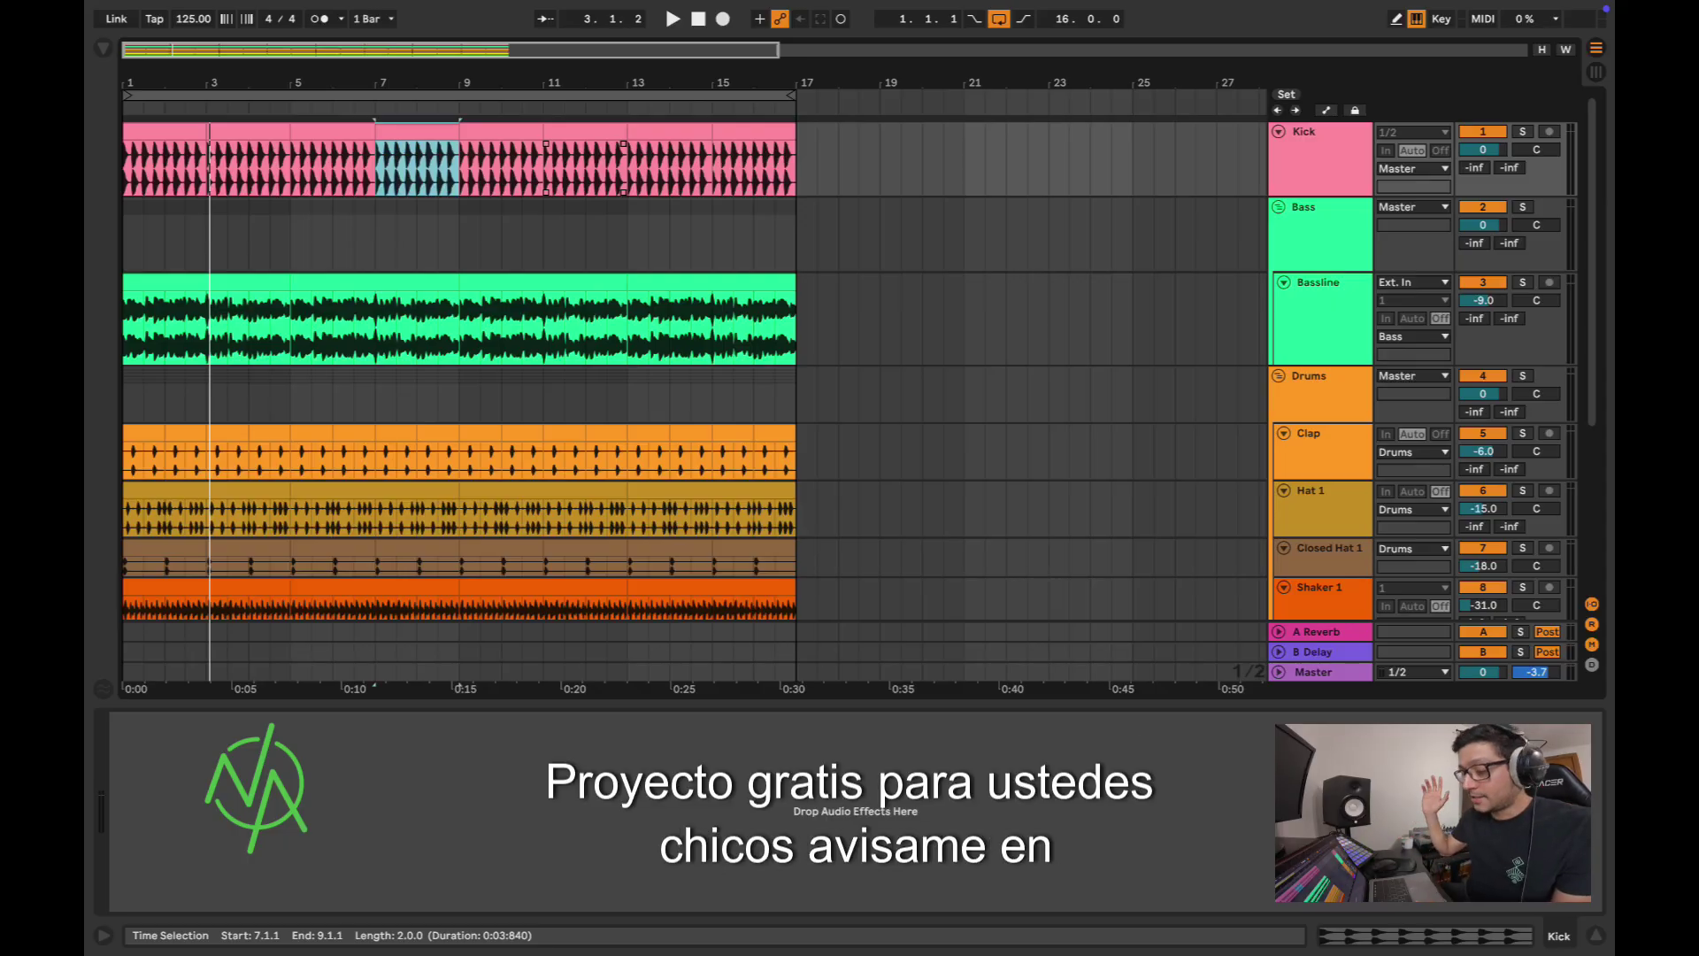
scroll(458, 372, down, 5)
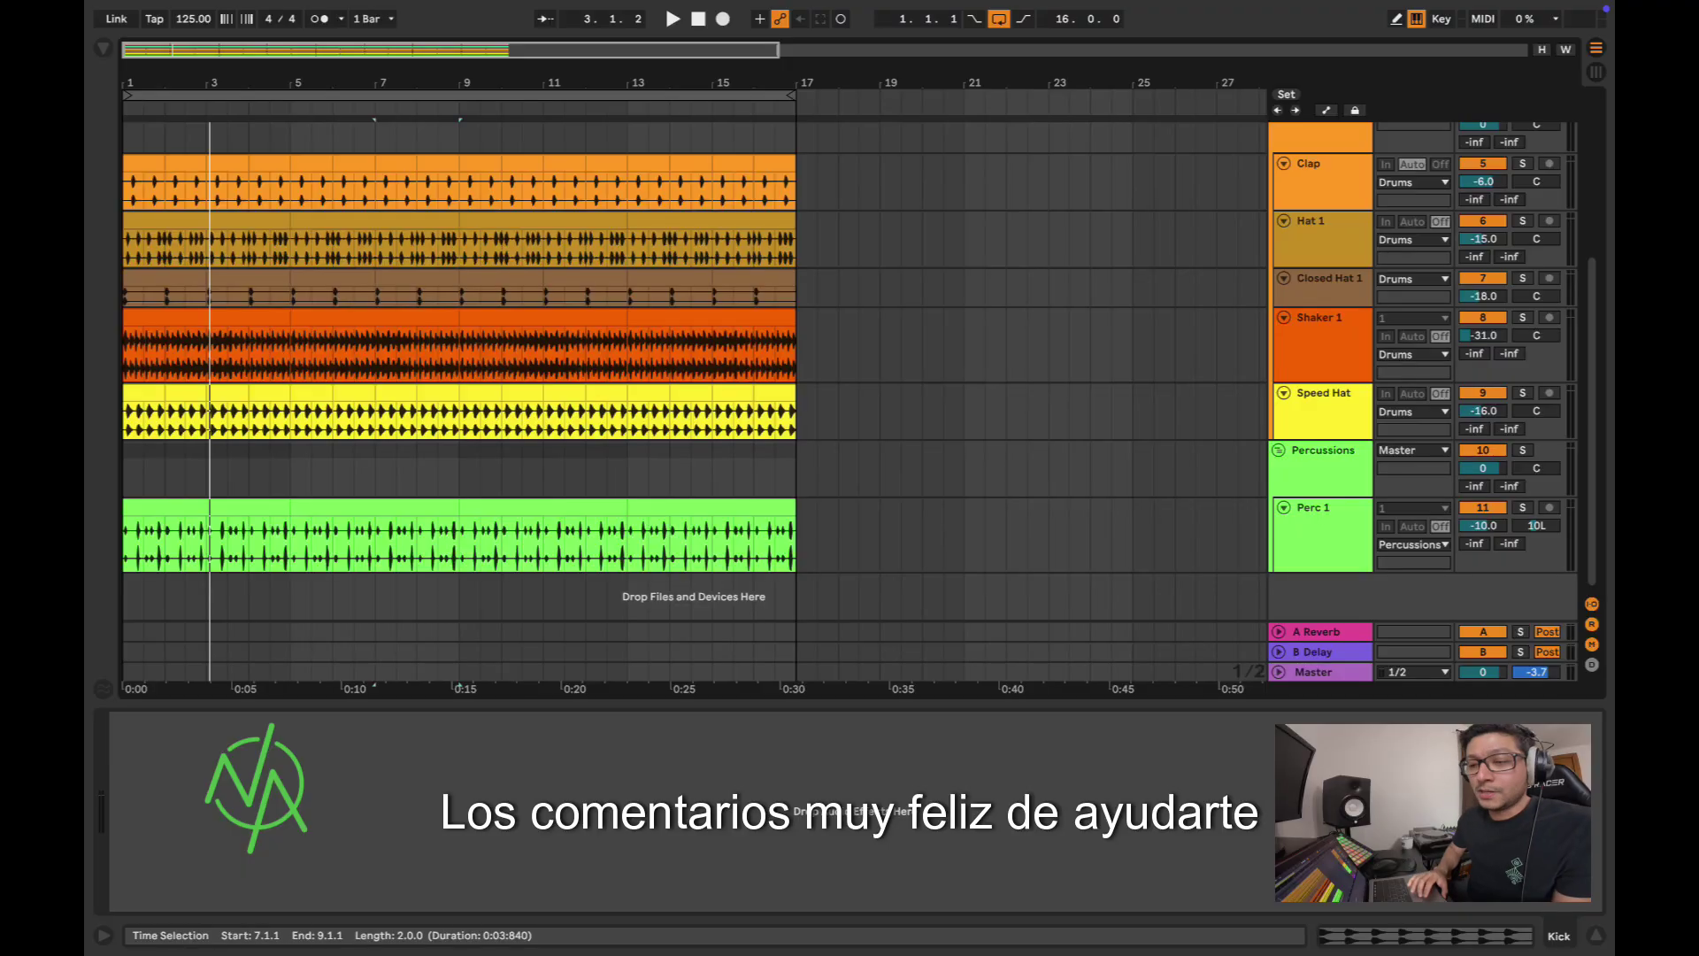
scroll(560, 417, up, 5)
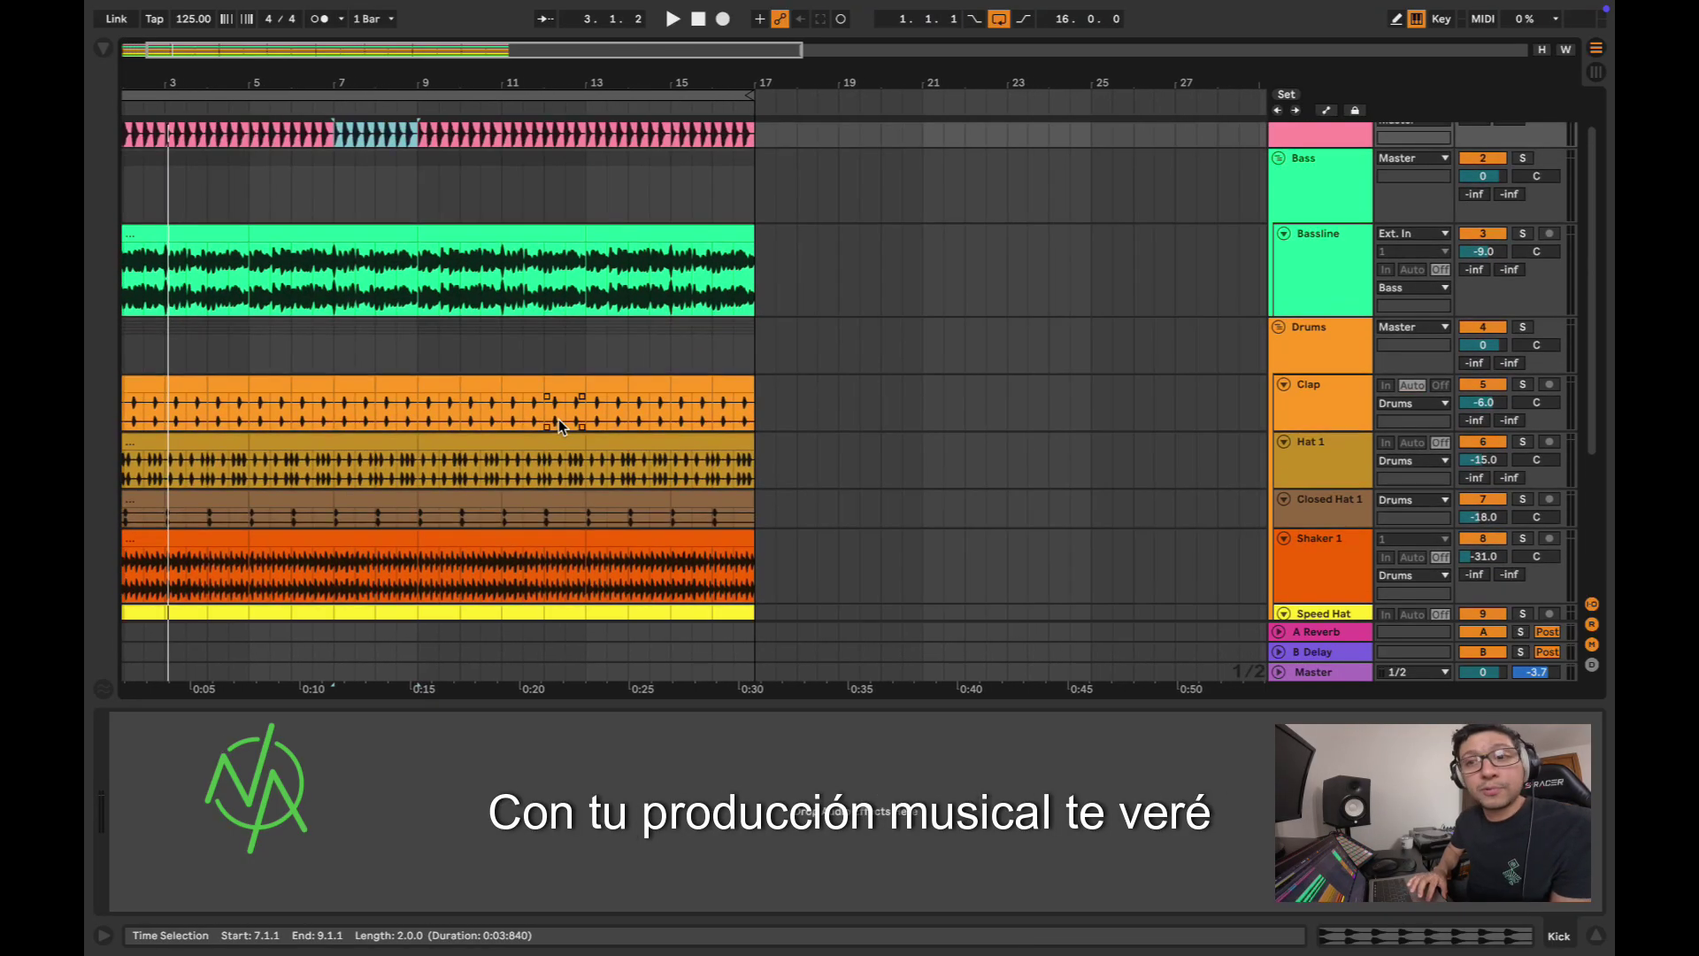